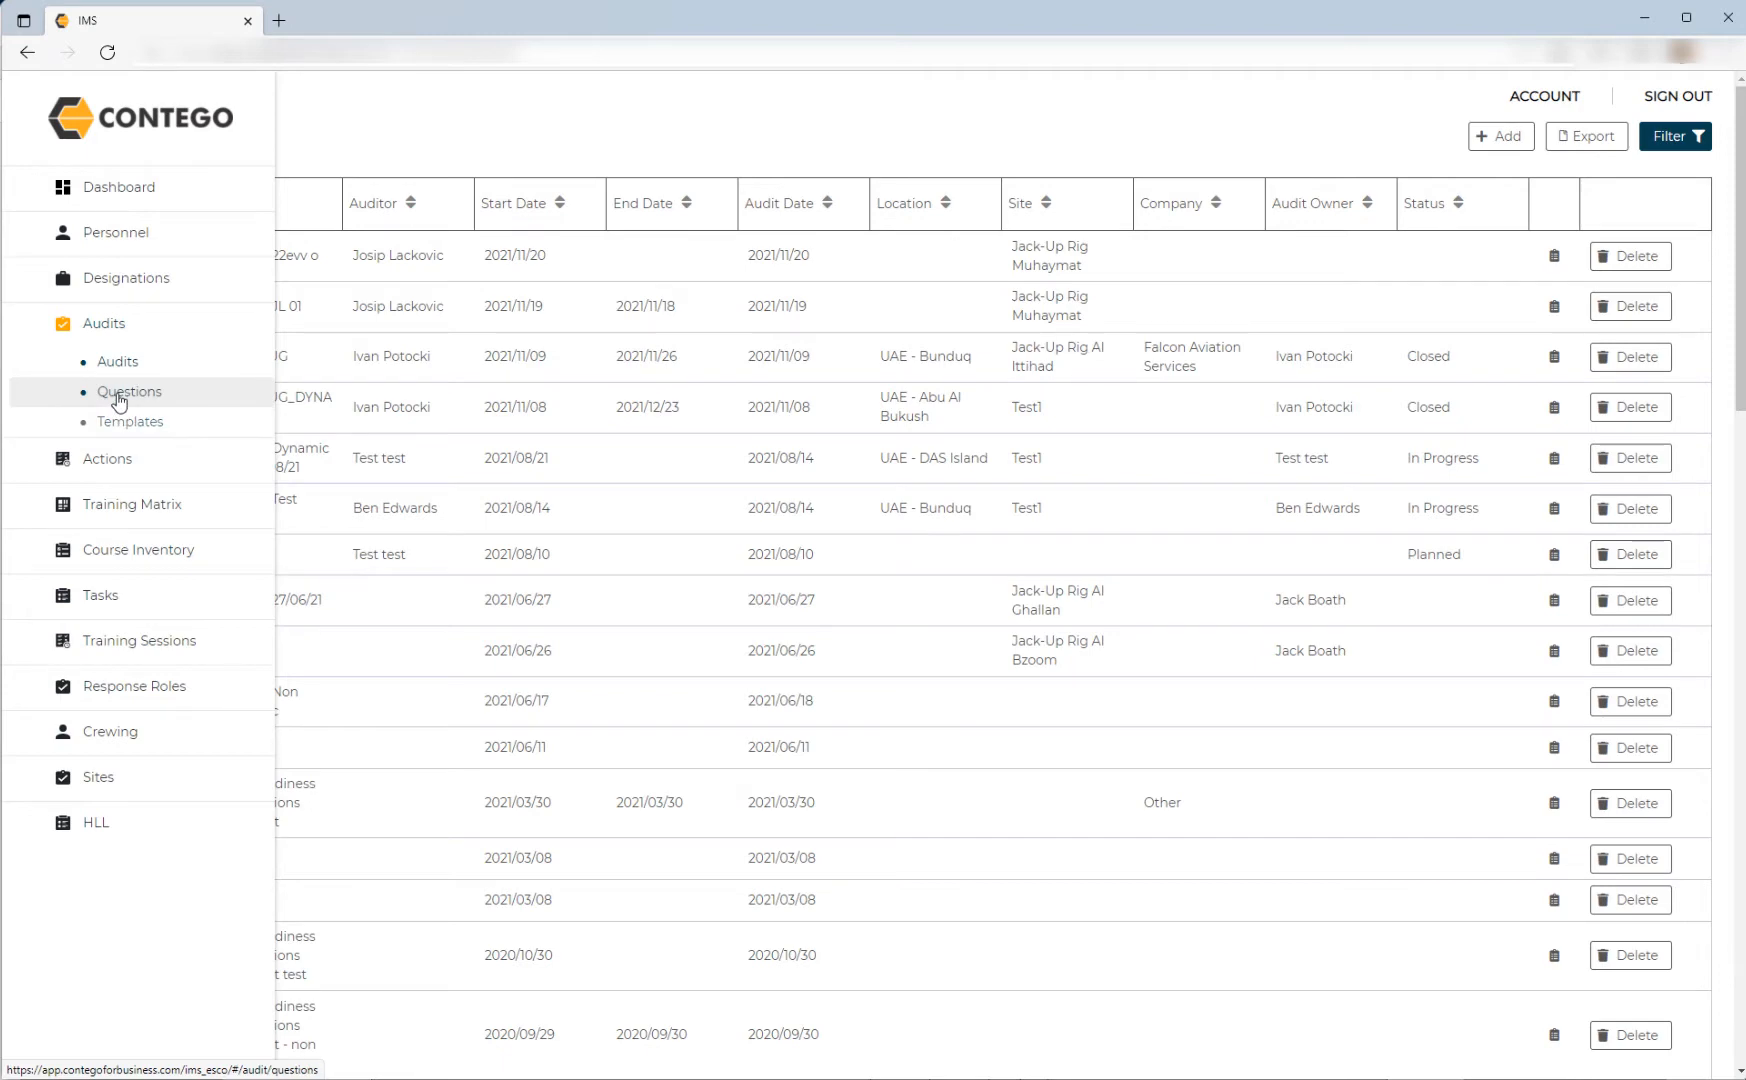
# Open the audit Questions list and start a new question.
pyautogui.click(119, 400)
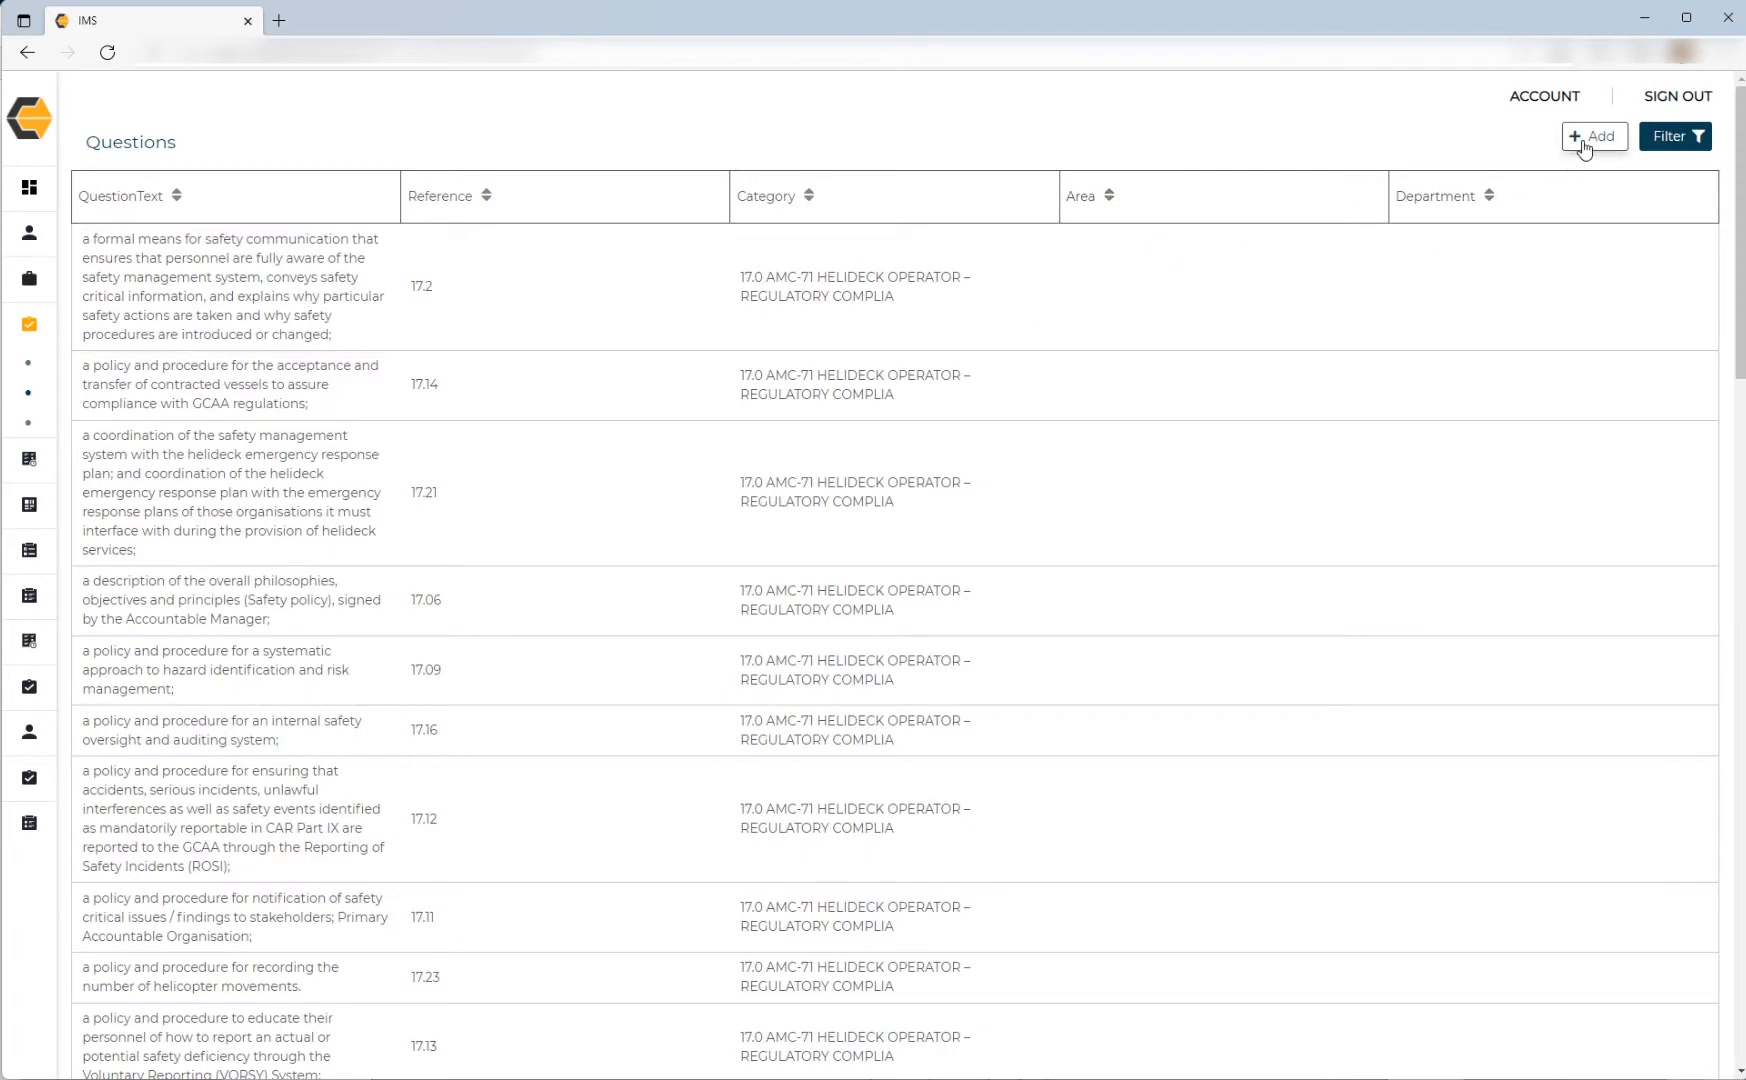
pyautogui.click(1584, 142)
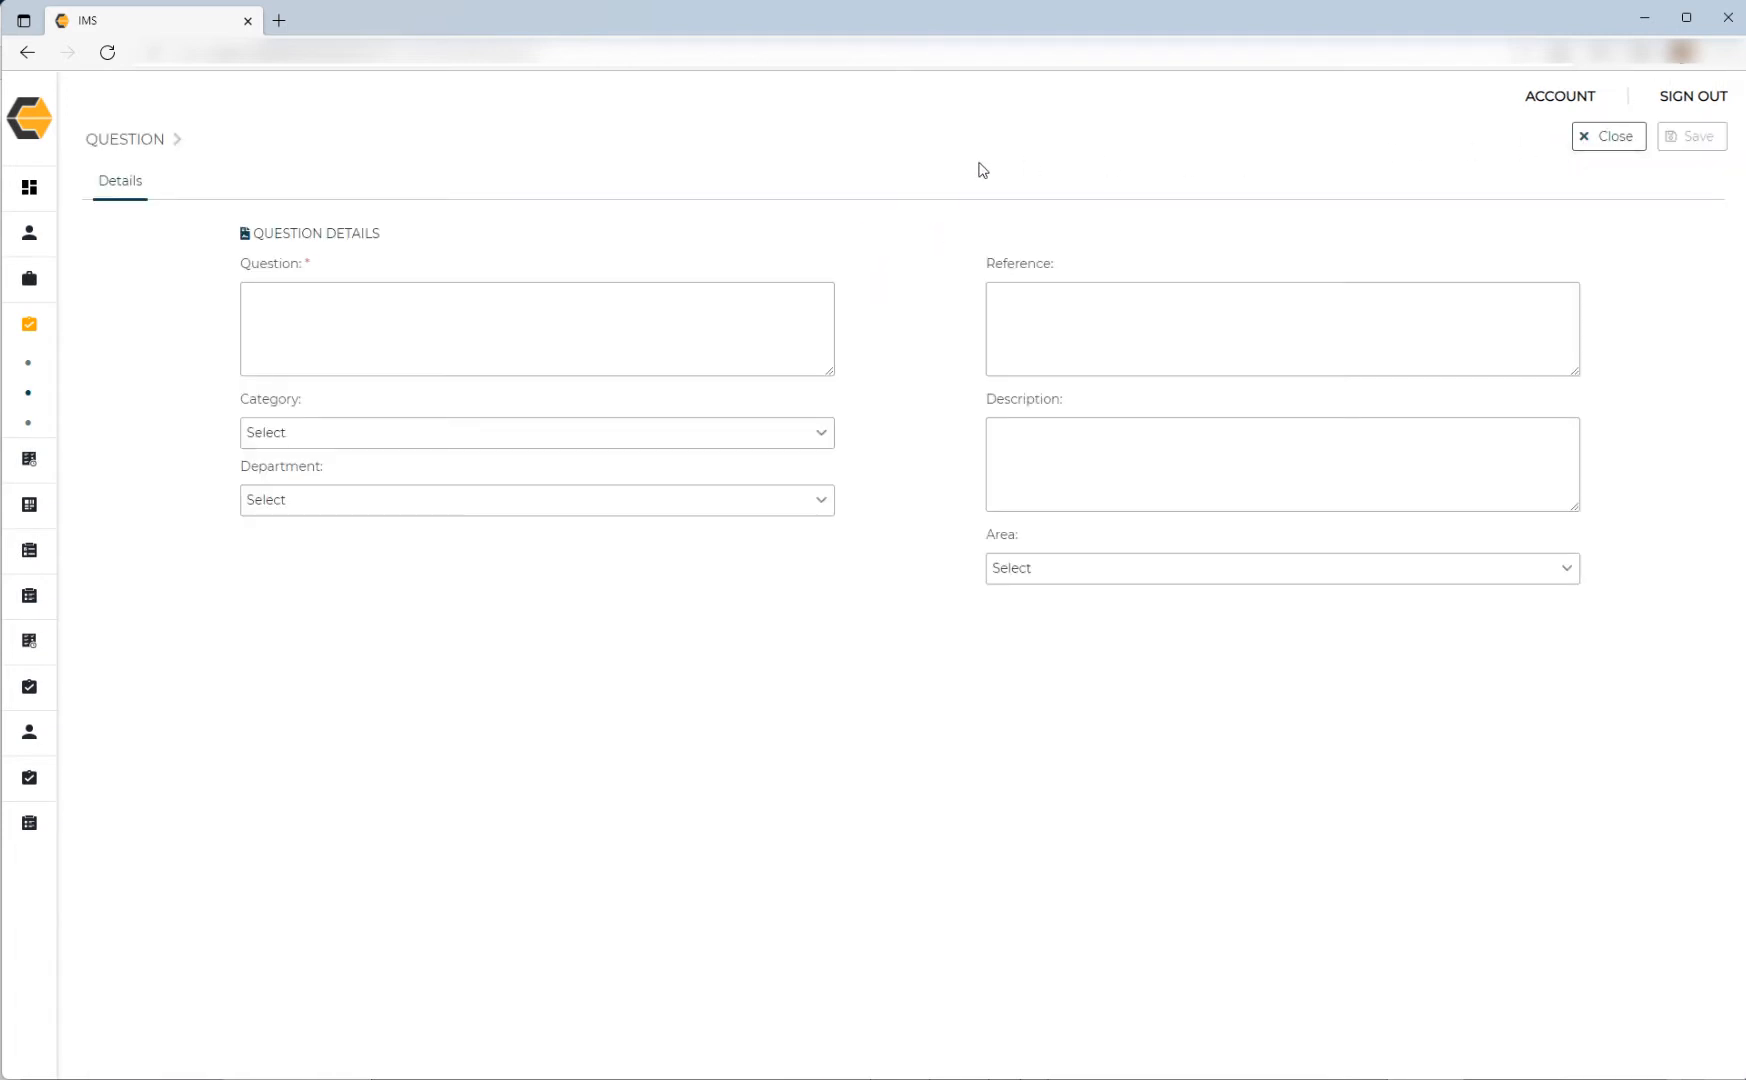
# Copy "Purpose and Scope of the Heliport Operations Manual" from the AMC-70 checklist PDF in Adobe Acrobat and paste it as the IMS question text.
pyautogui.hotkey('alt', 'Tab')
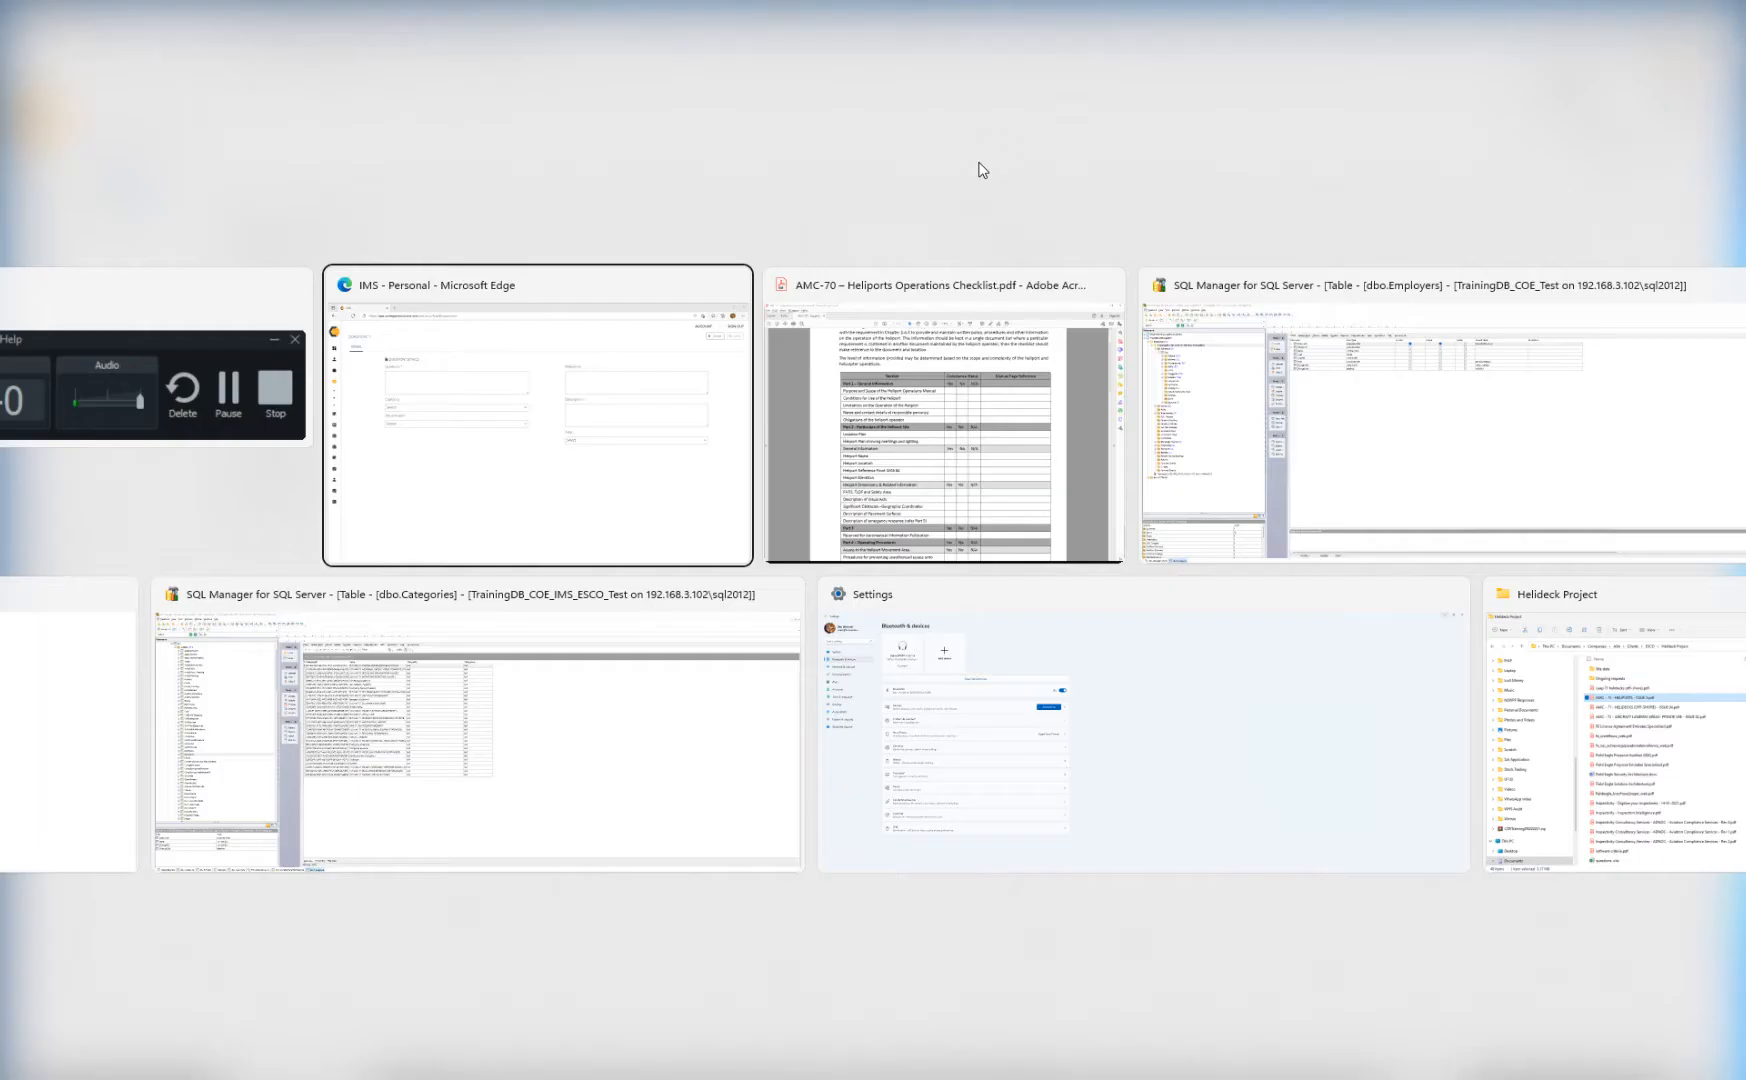
pyautogui.scroll(2, 499, 438)
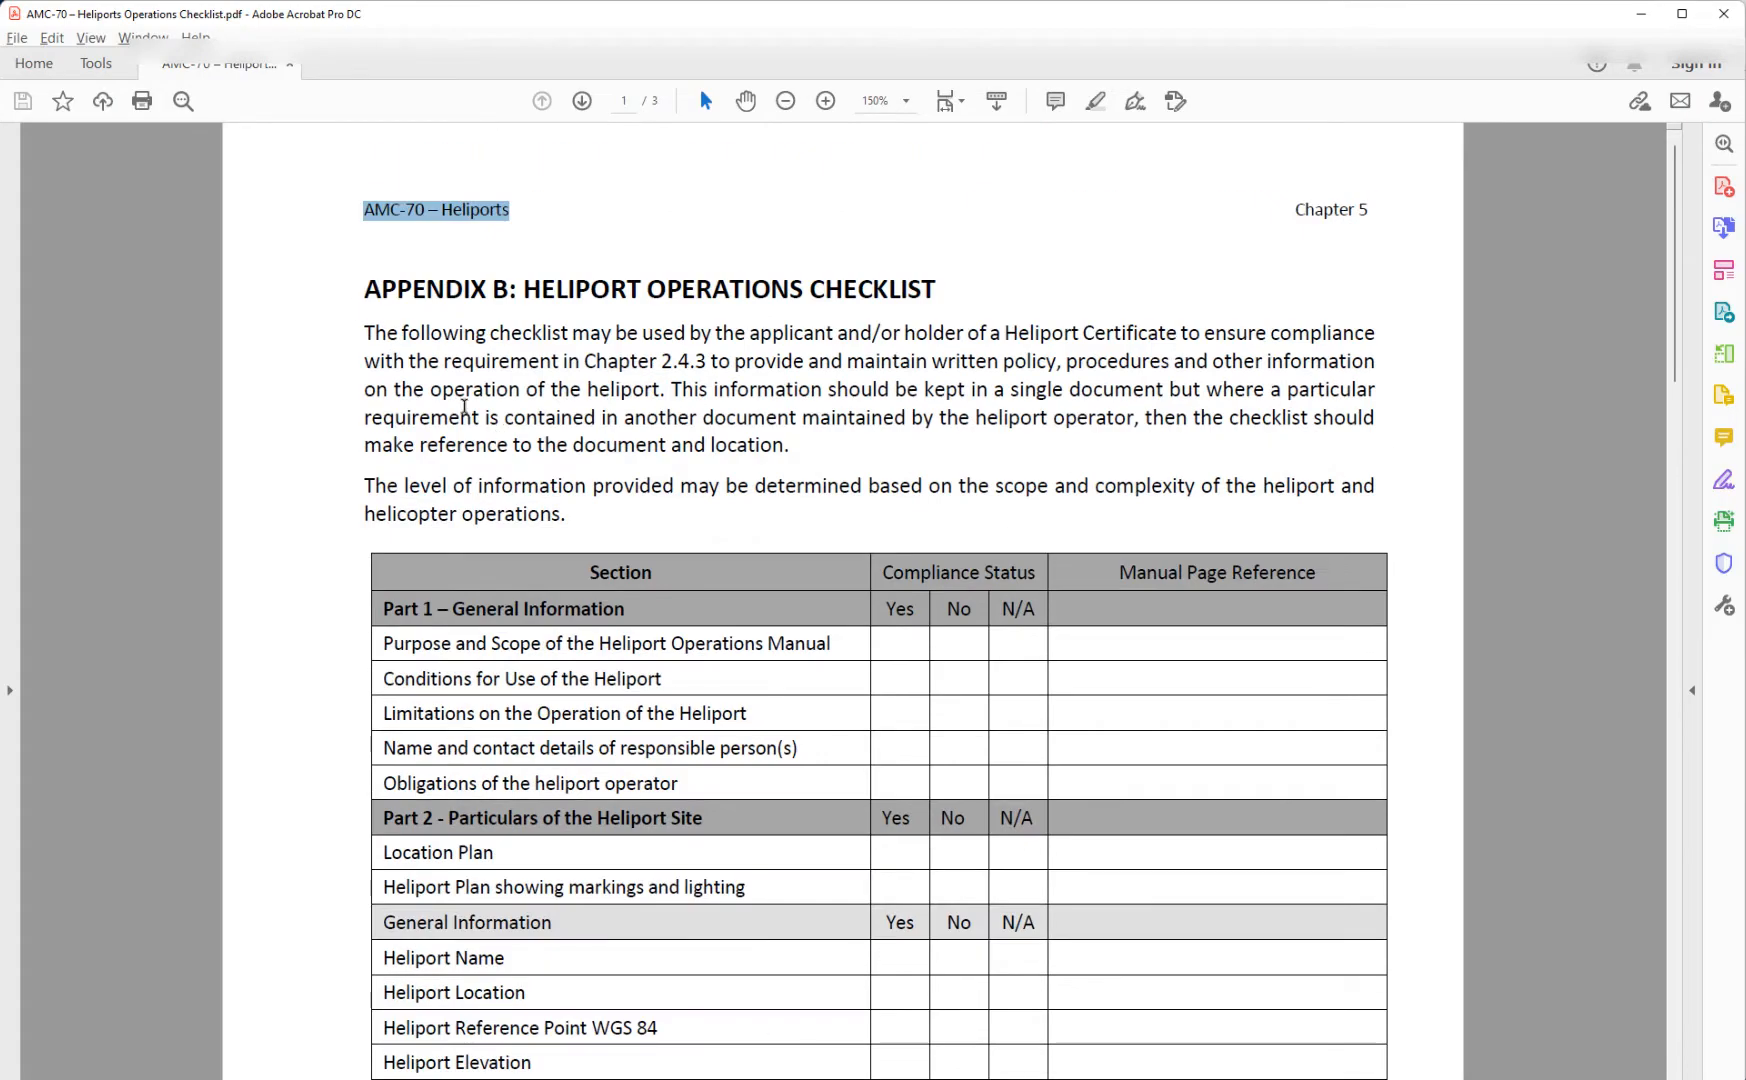
pyautogui.scroll(-2, 436, 453)
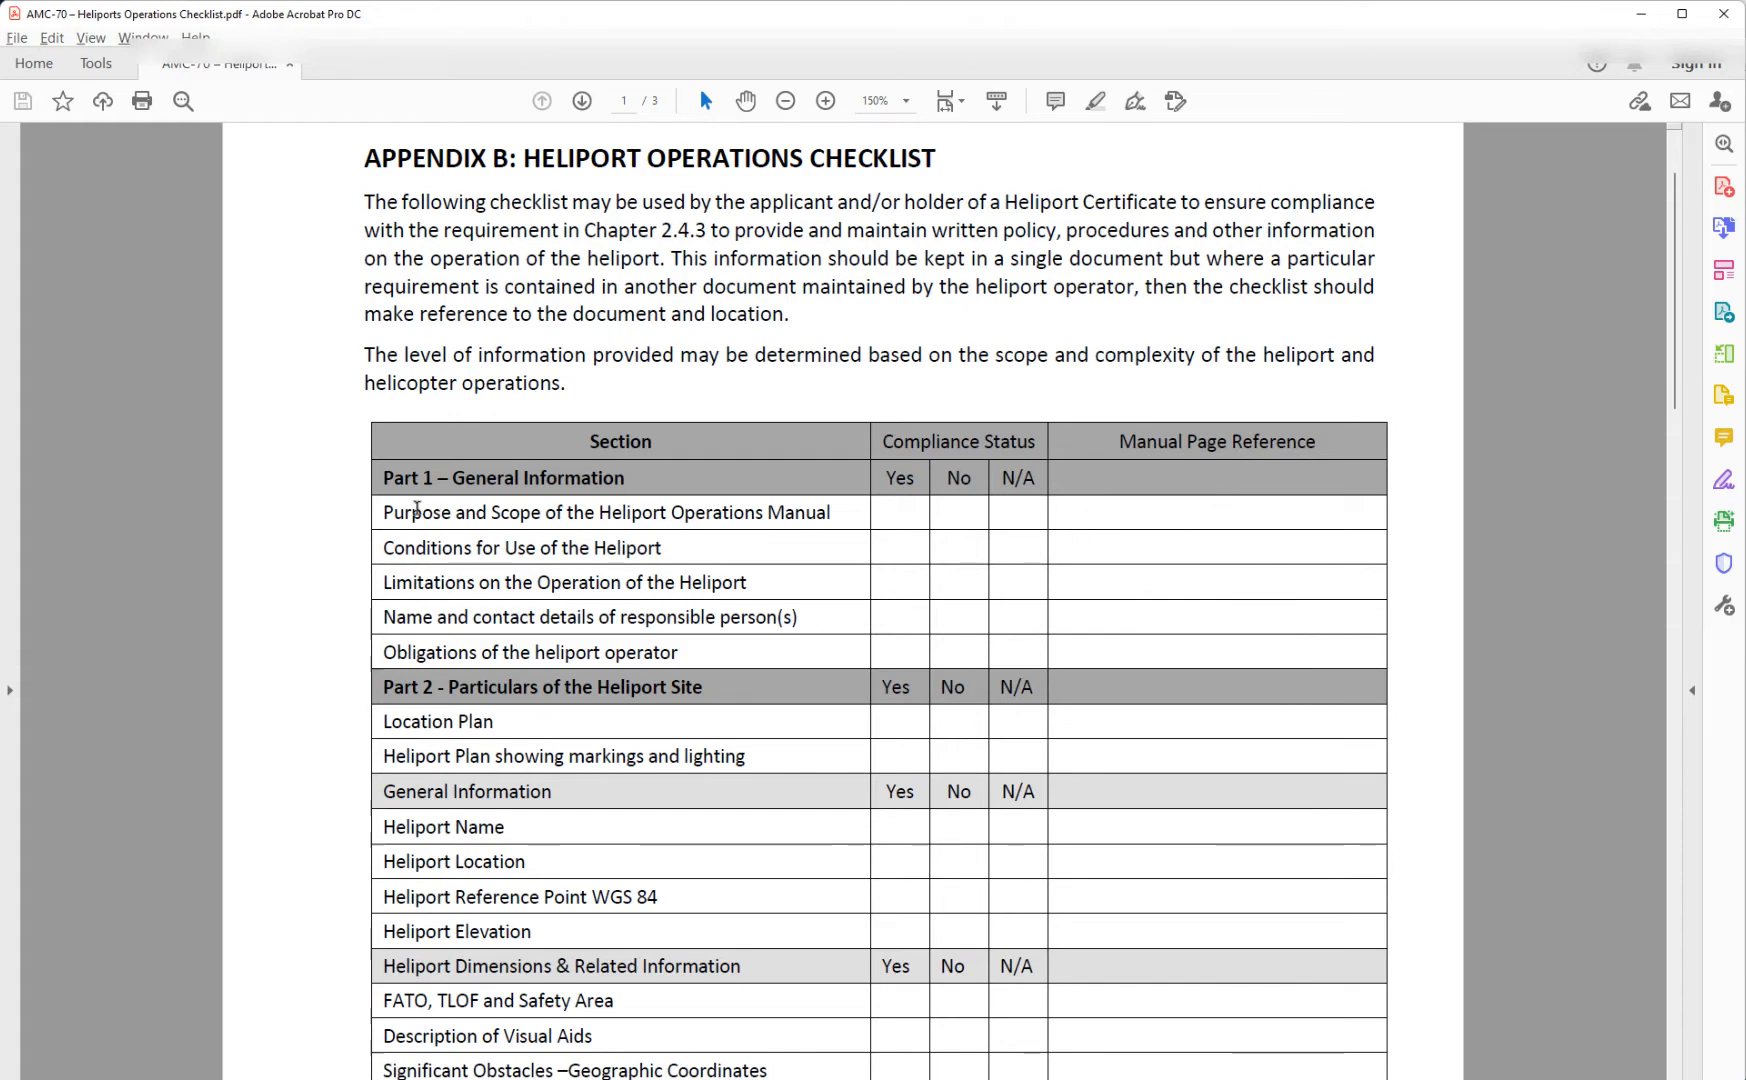
pyautogui.moveTo(383, 512); pyautogui.dragTo(790, 515)
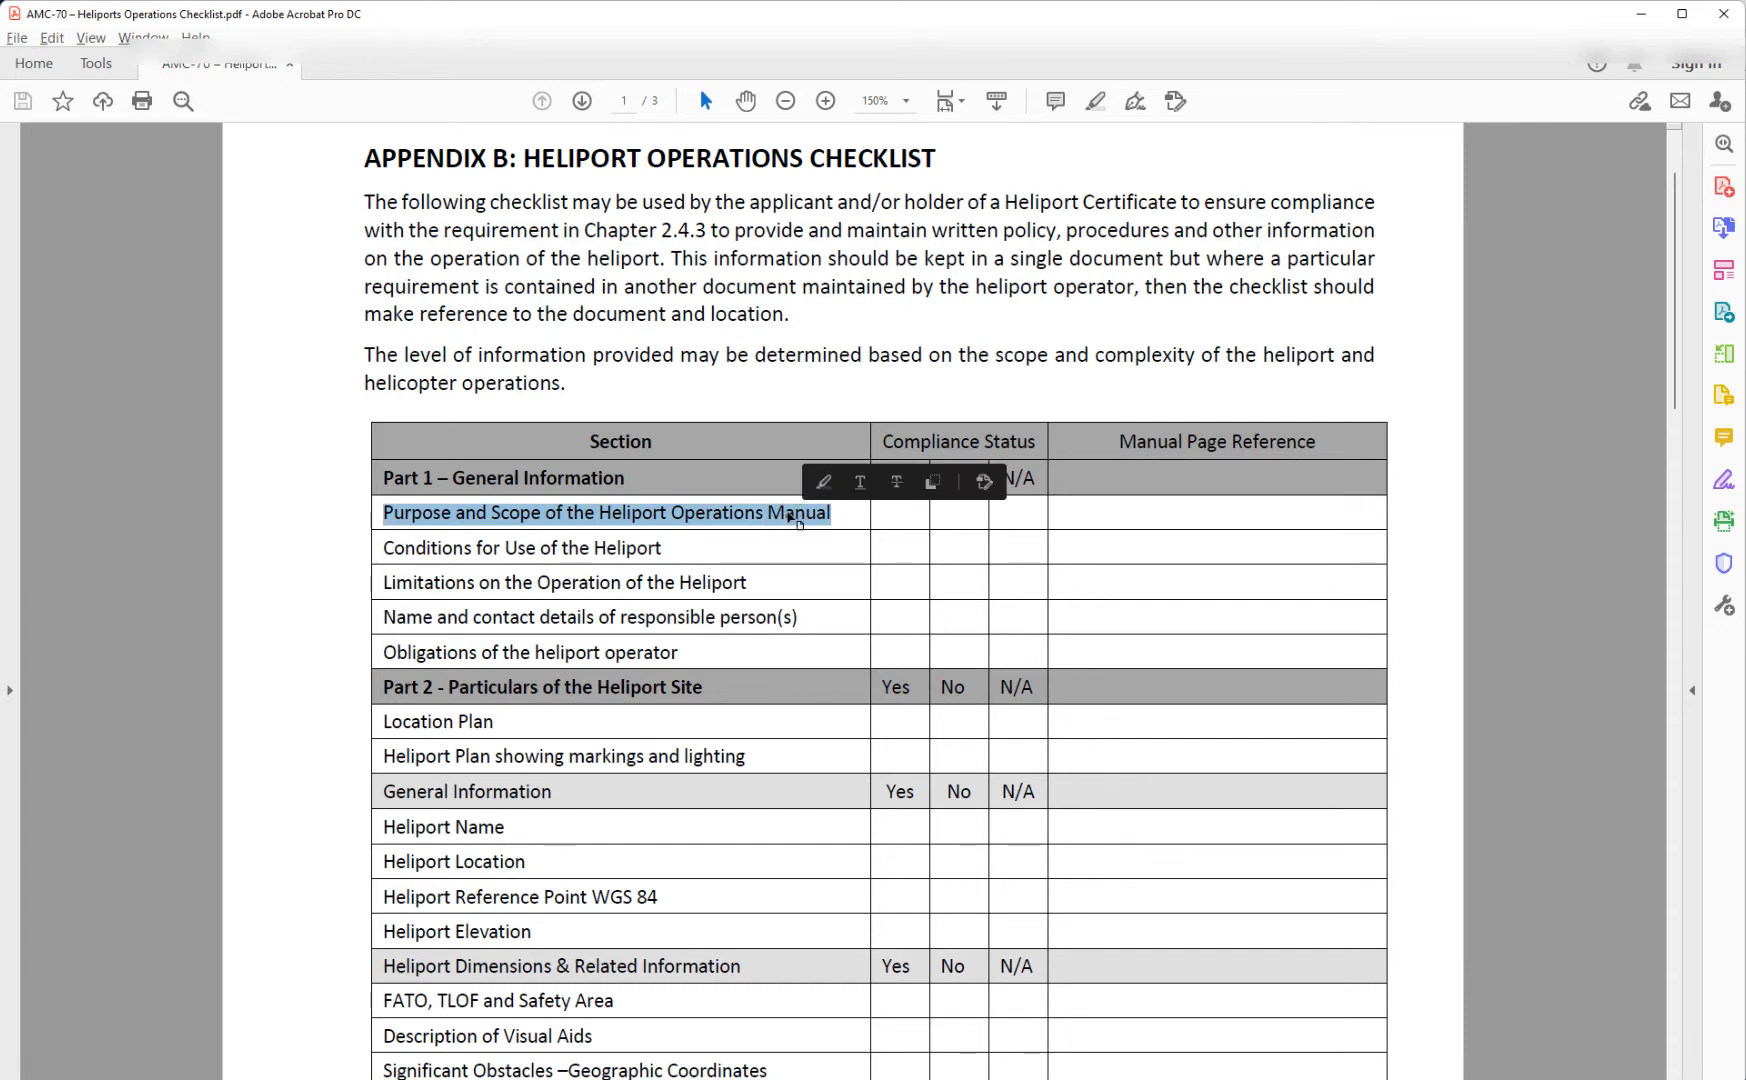
pyautogui.rightClick(790, 515)
pyautogui.click(820, 537)
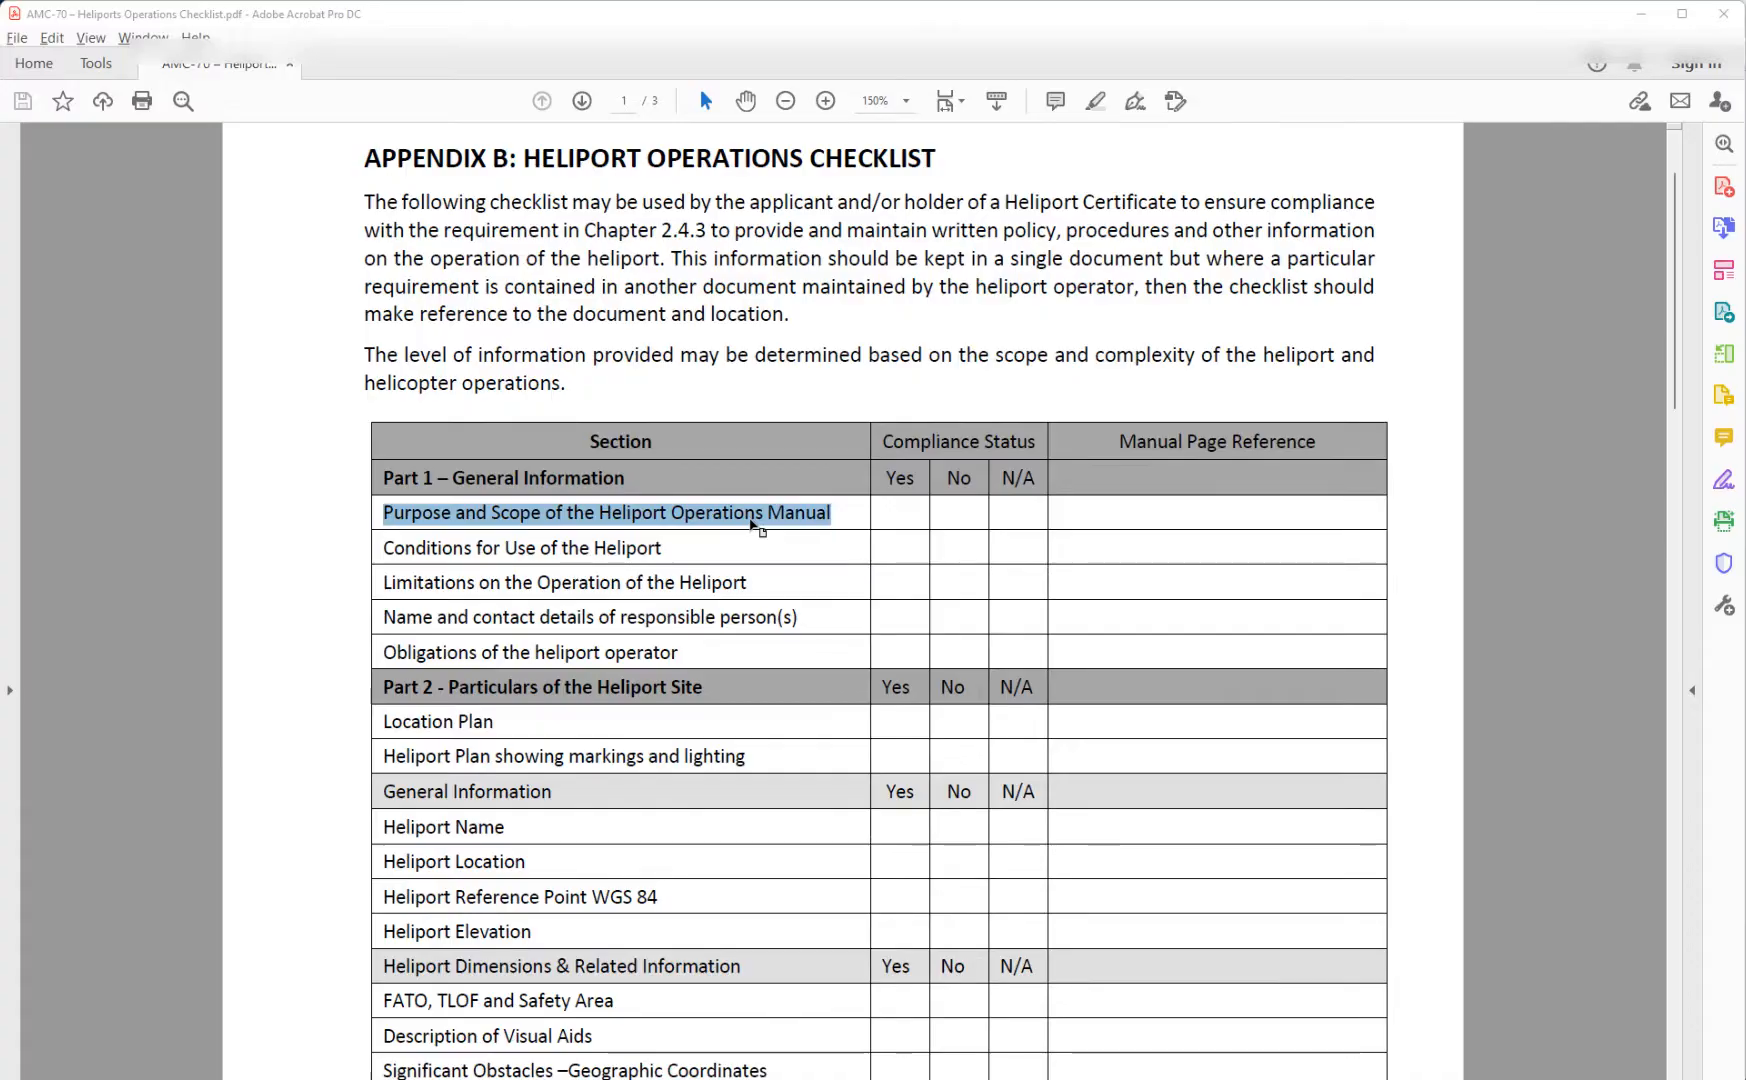
pyautogui.press('super+Tab')
pyautogui.click(751, 524)
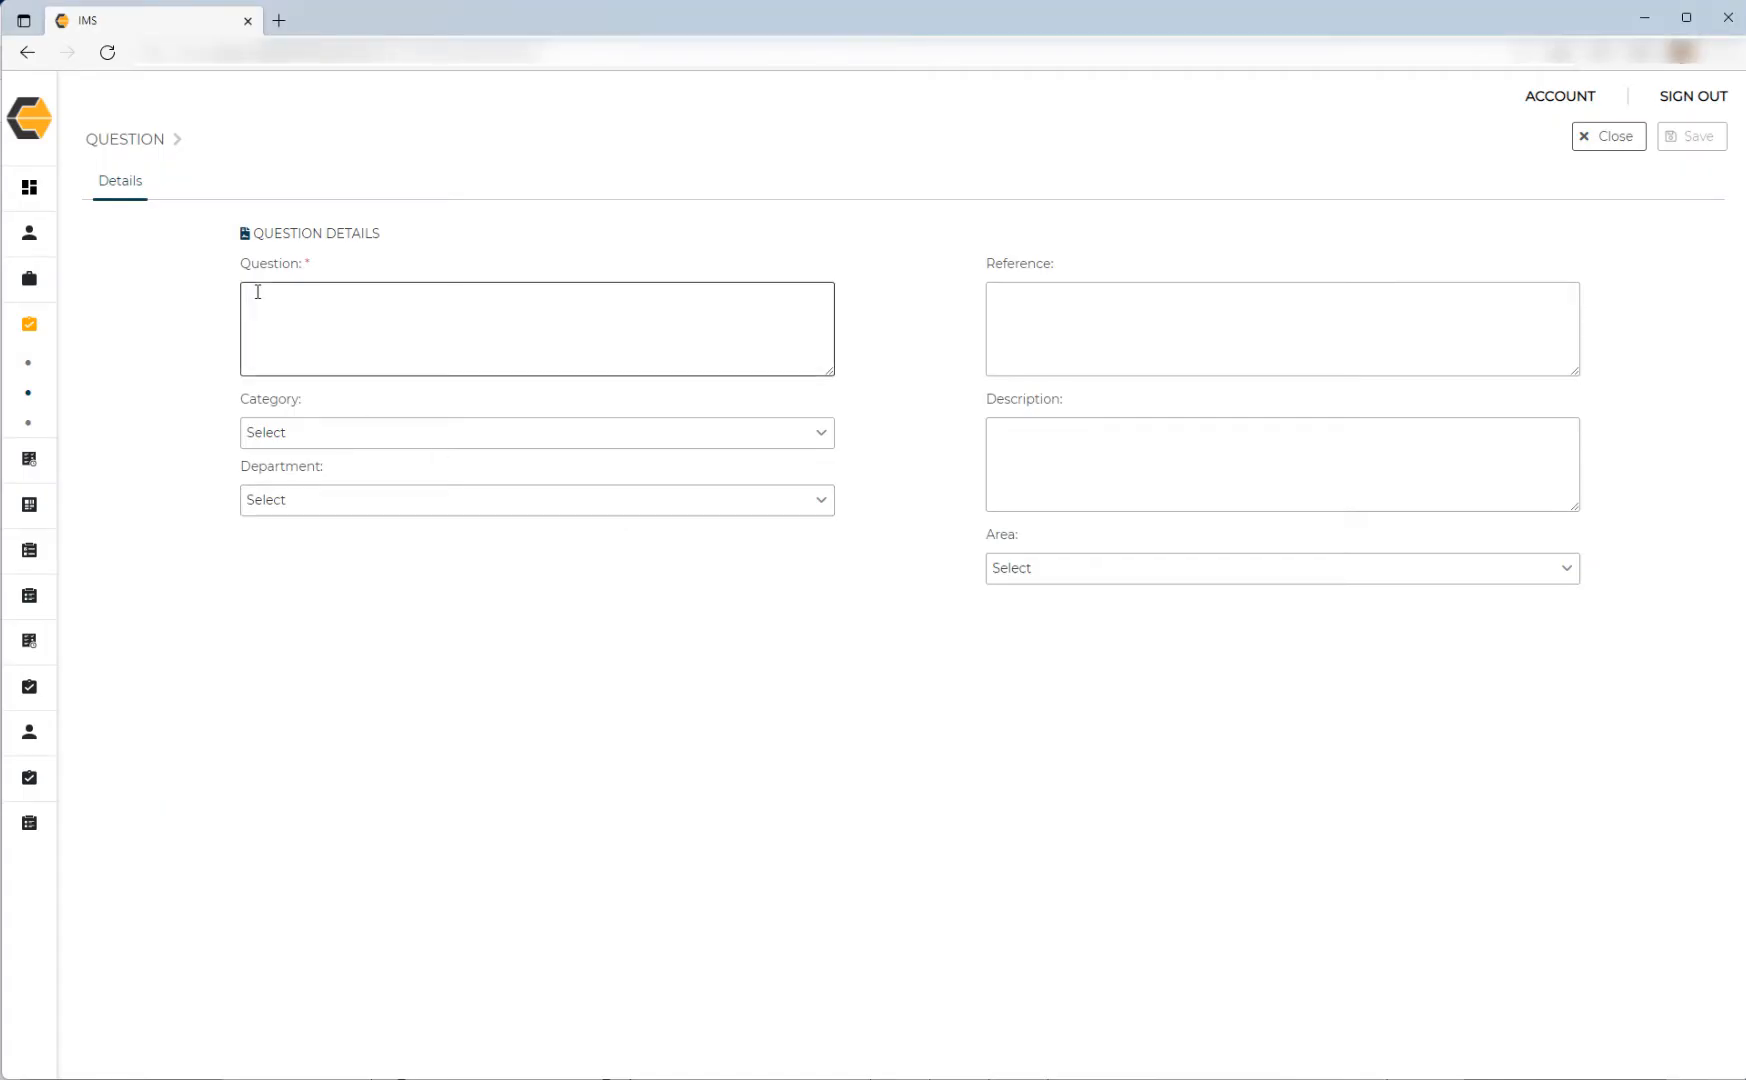
pyautogui.hotkey('ctrl', 'v')
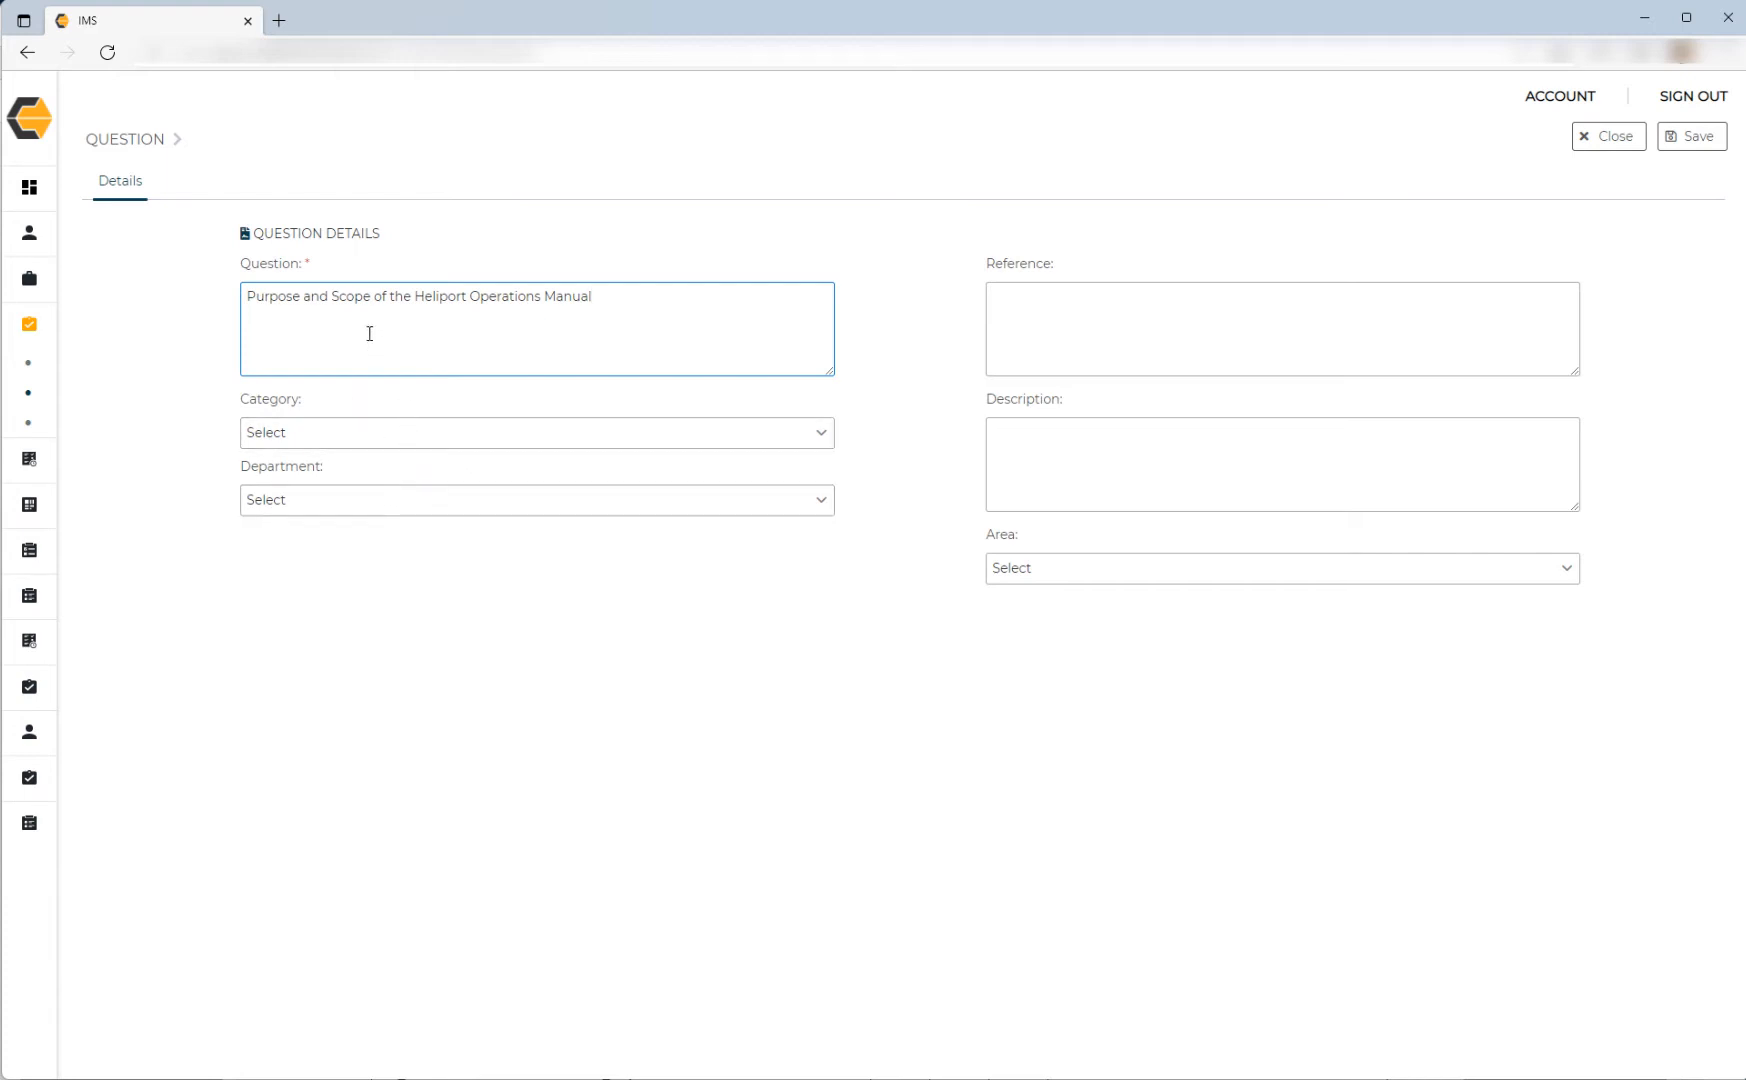
# Set the new question's department to Safety.
pyautogui.click(320, 498)
pyautogui.scroll(-3, 308, 610)
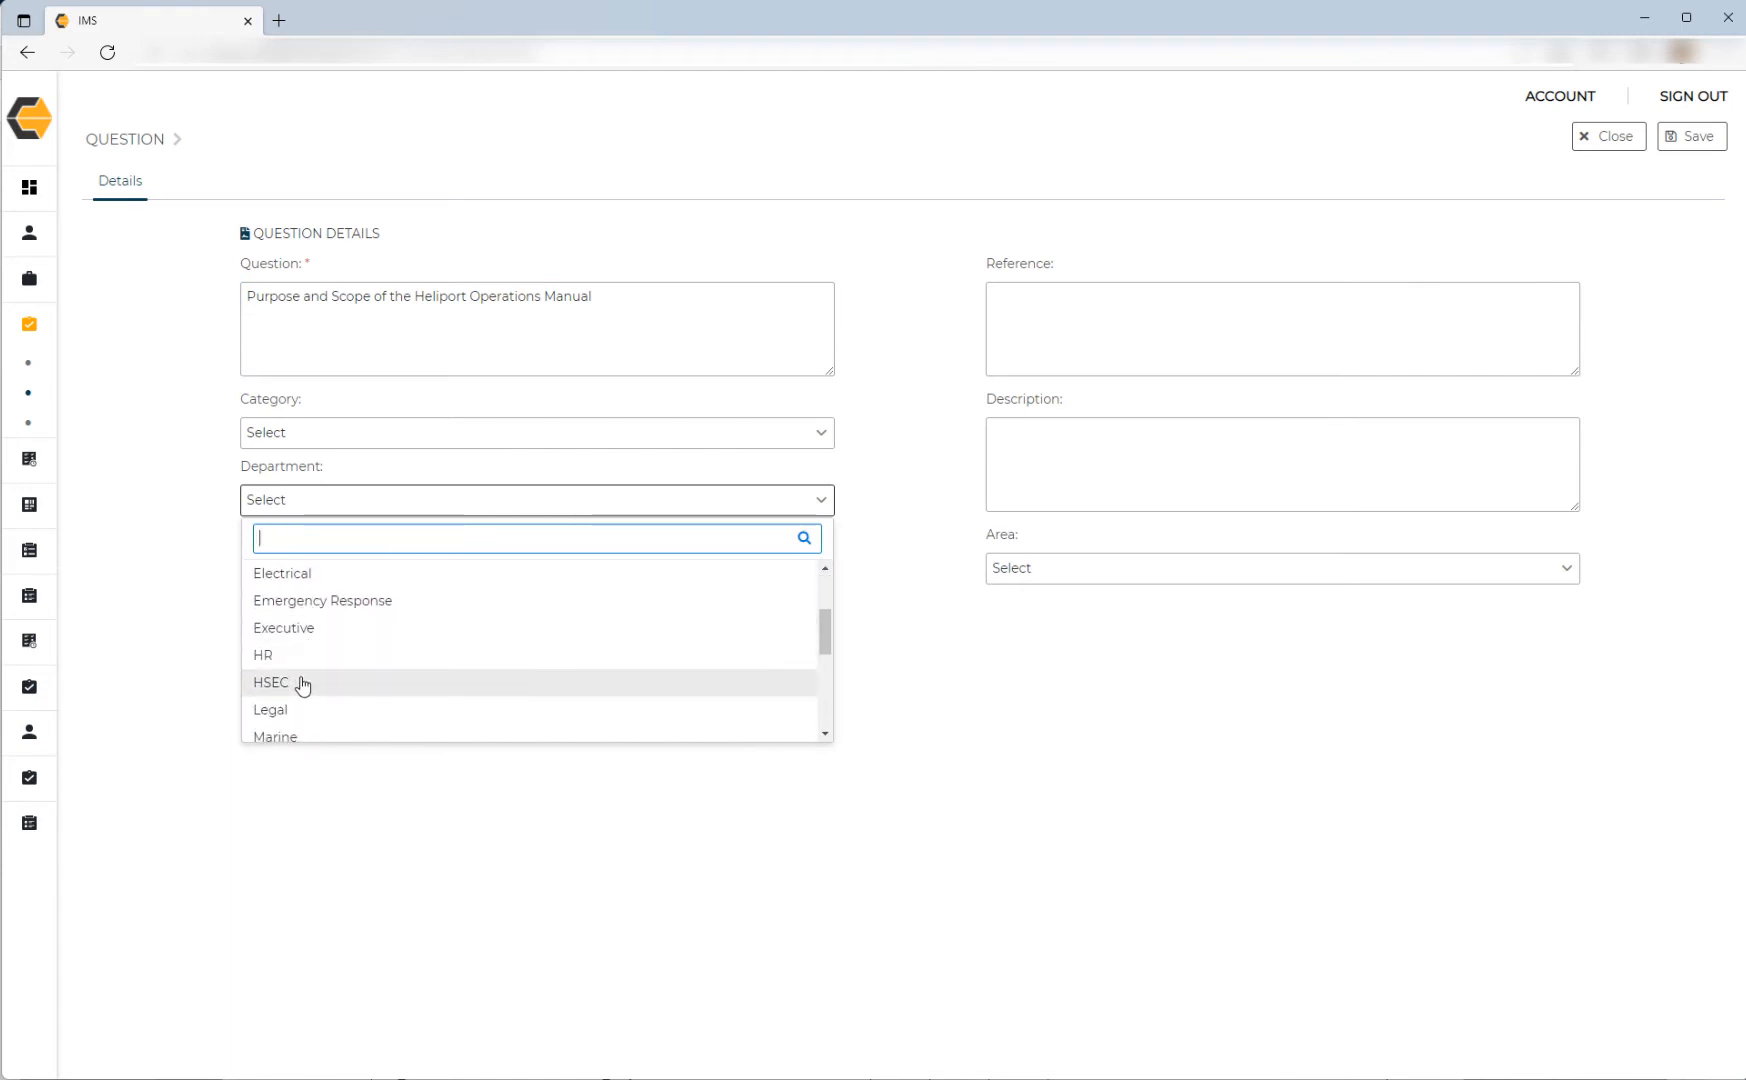
pyautogui.scroll(-5, 303, 685)
pyautogui.click(303, 685)
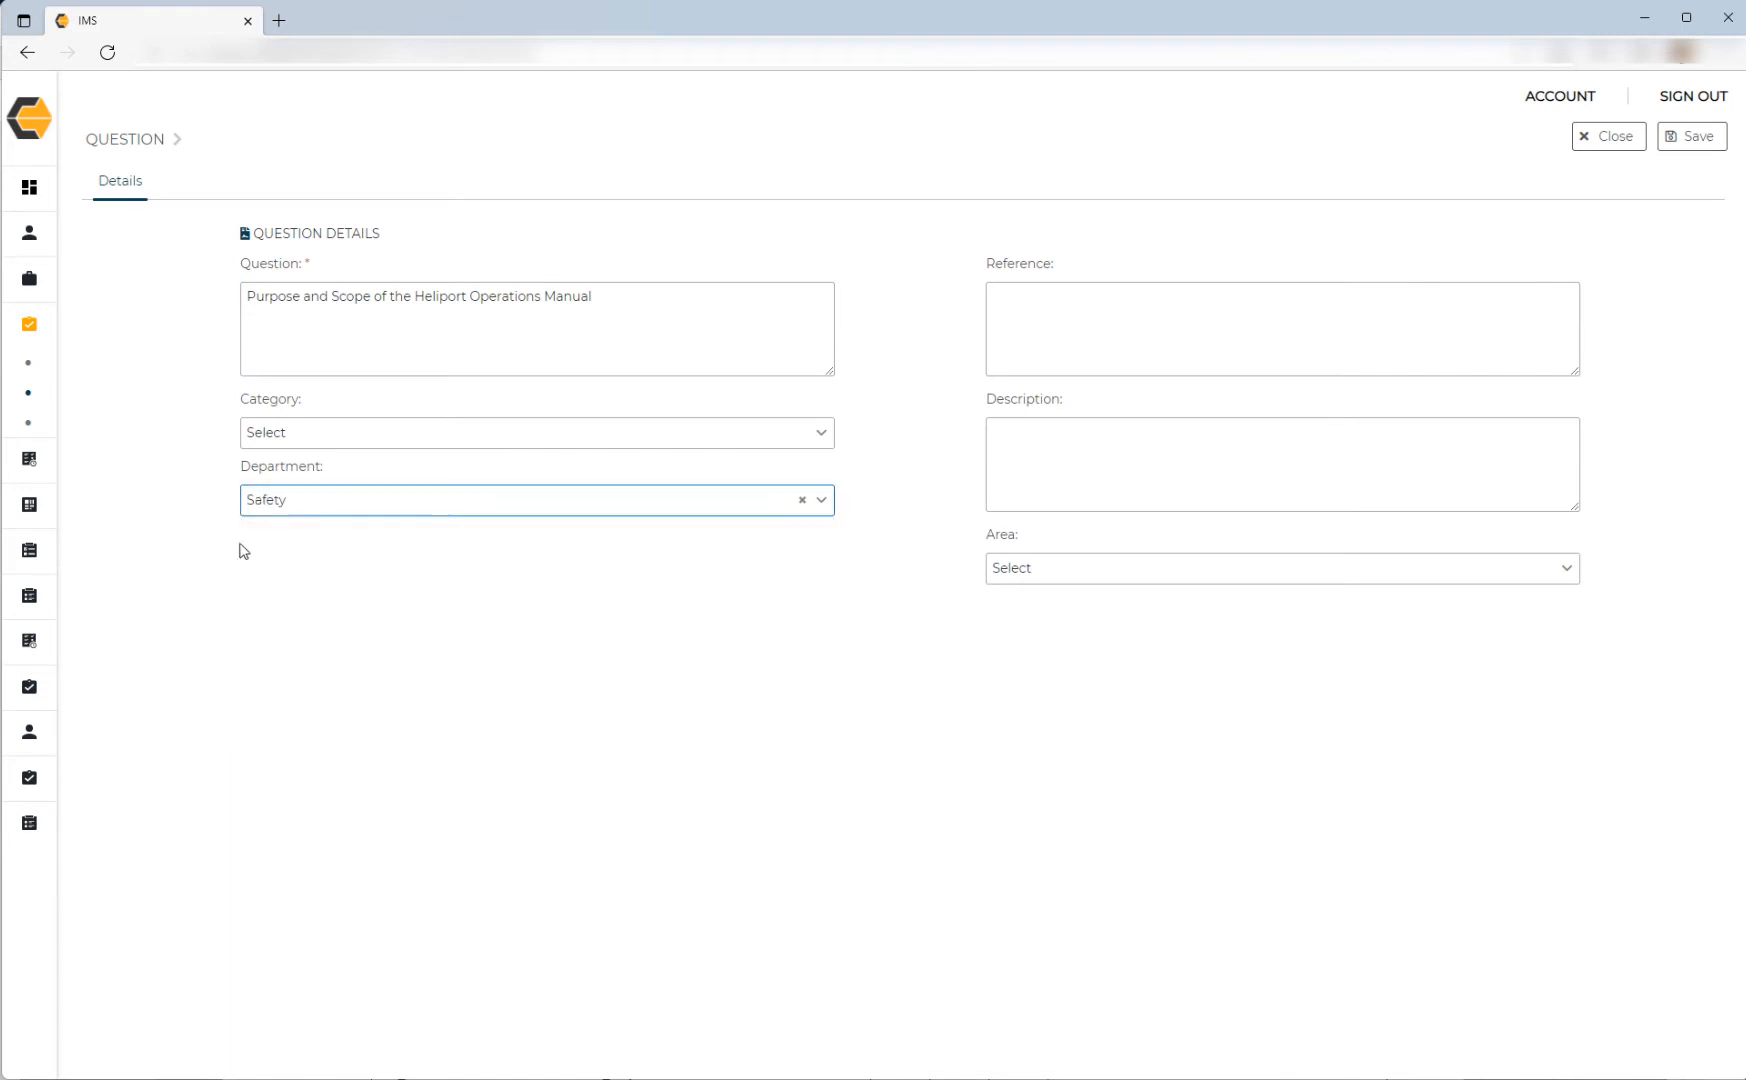
# Find the question's category by searching for "heli" and set it to AMC-70 – Heliports.
pyautogui.click(320, 436)
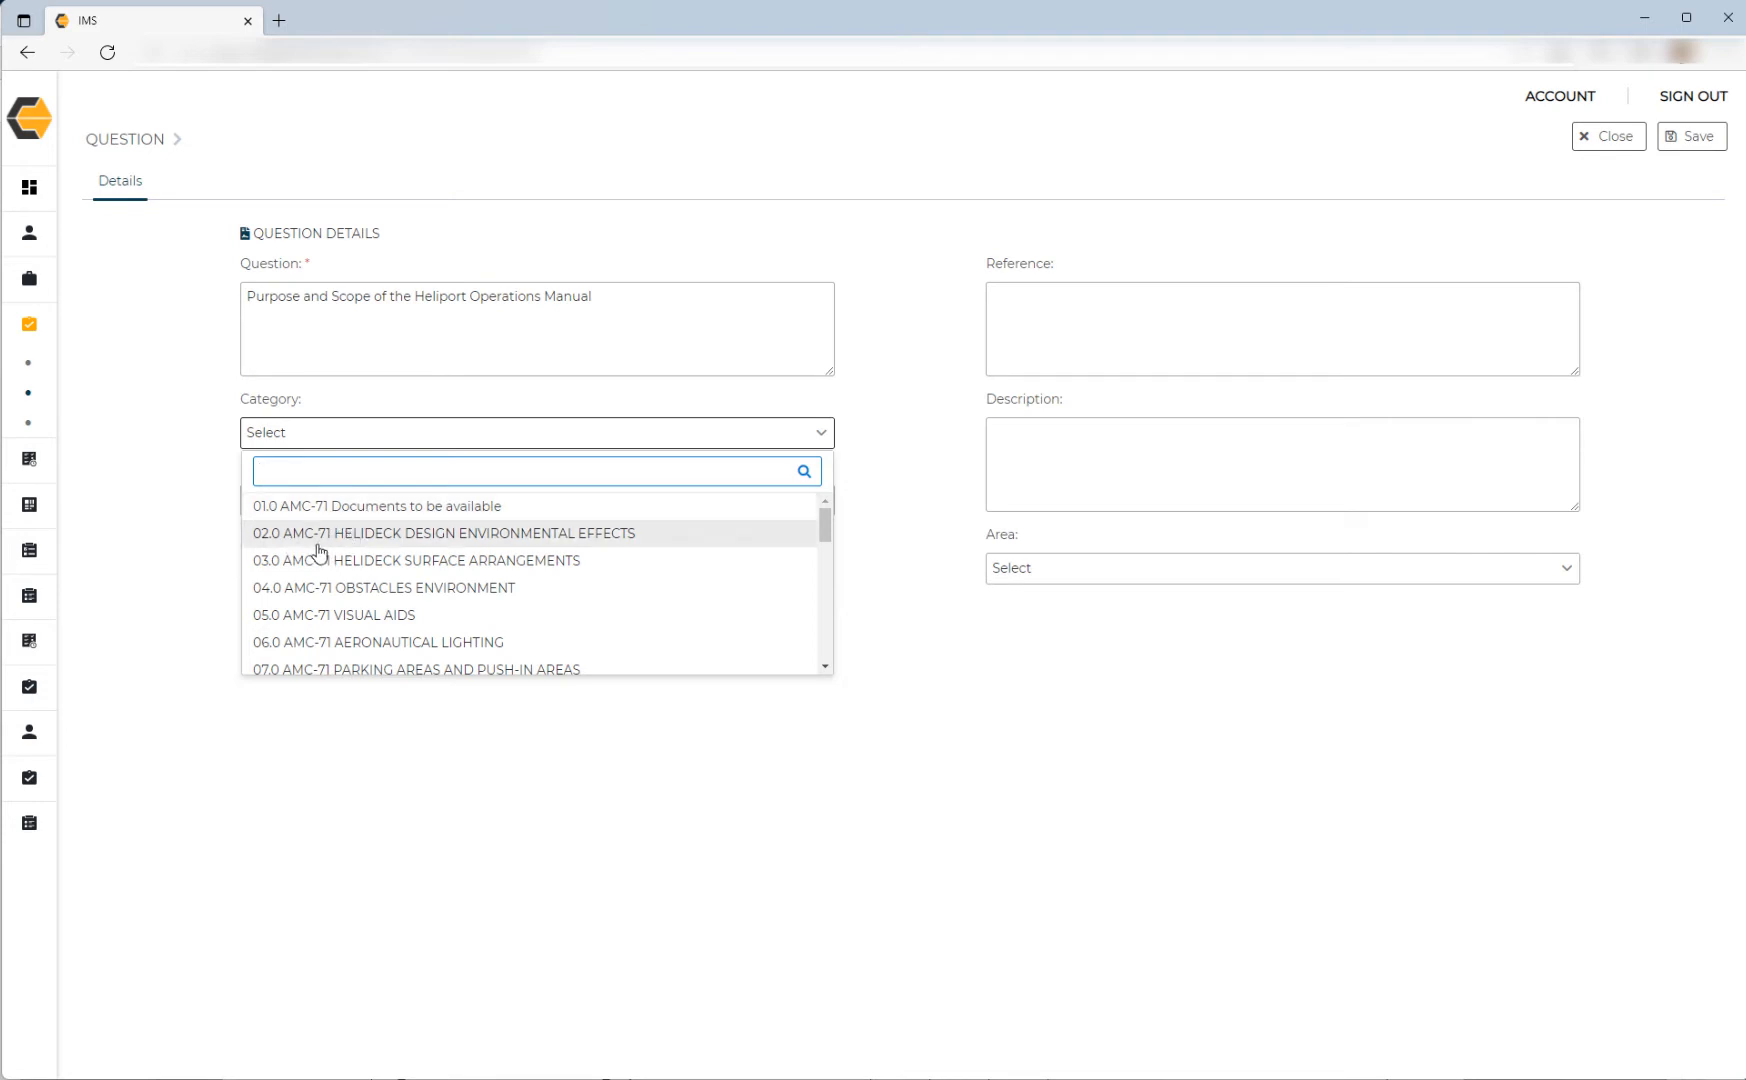
pyautogui.scroll(-5, 318, 570)
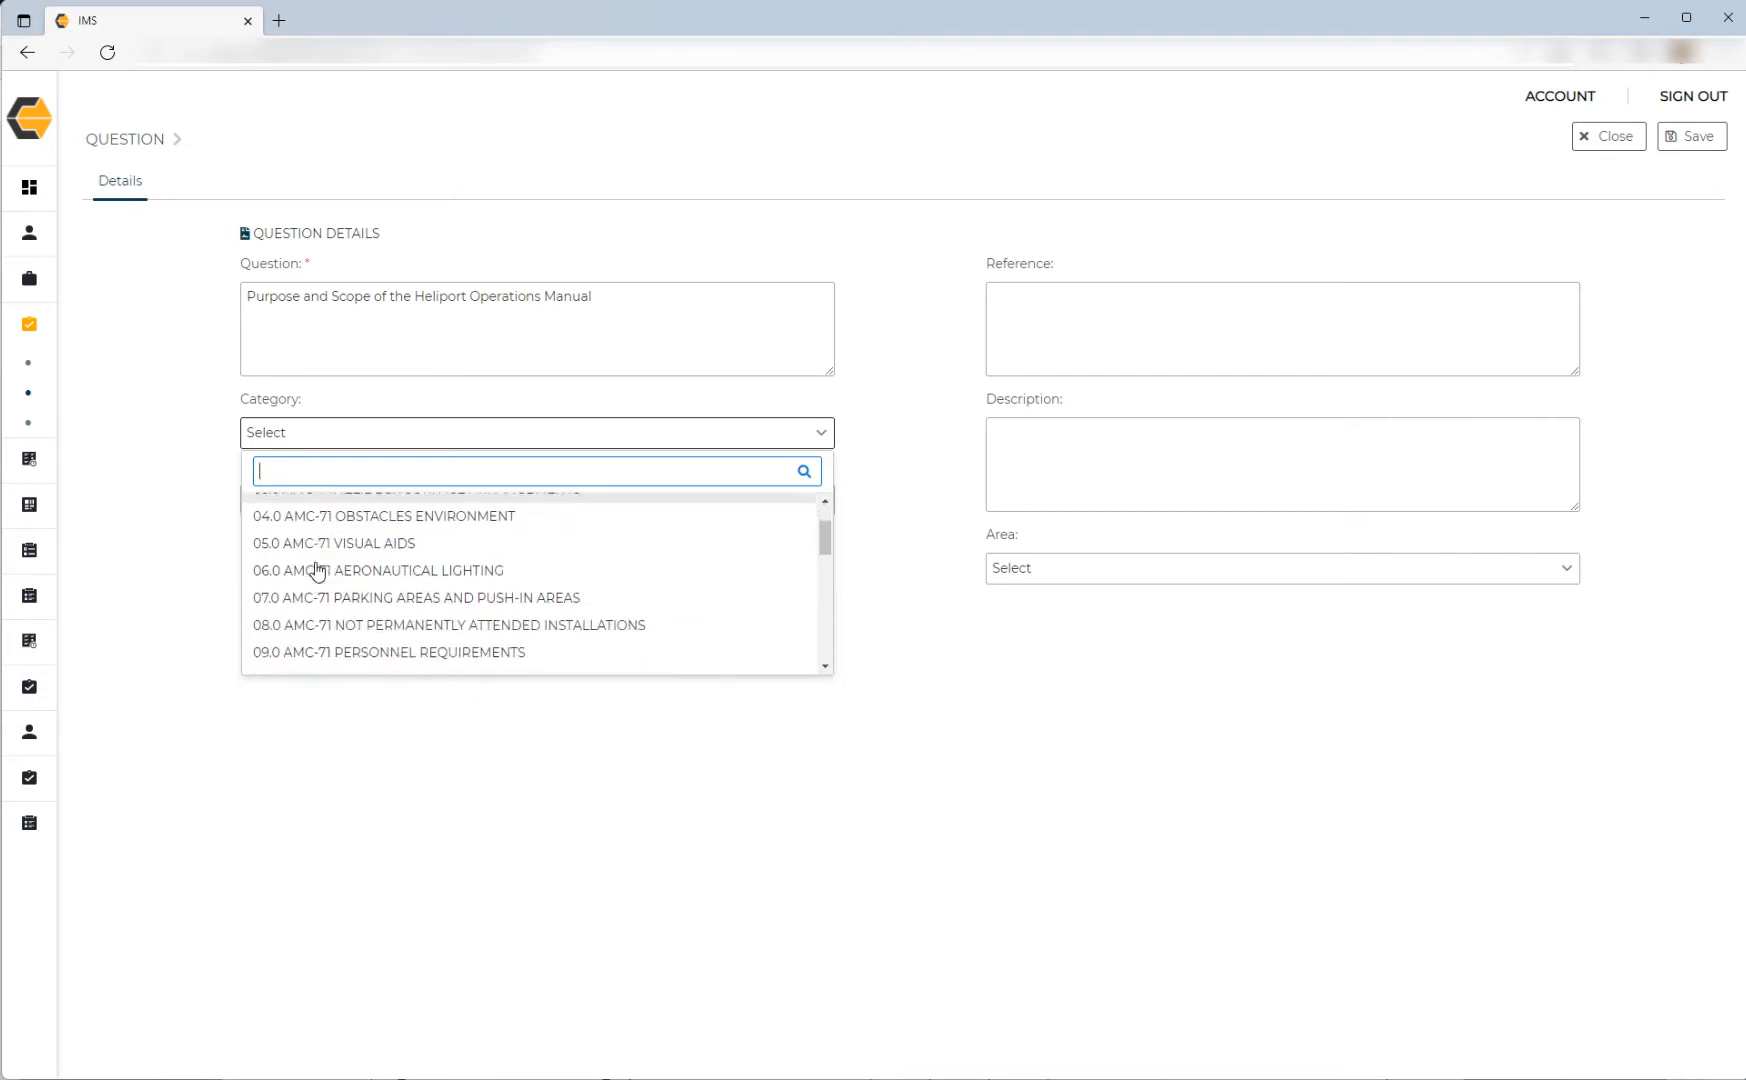
pyautogui.scroll(-2, 318, 570)
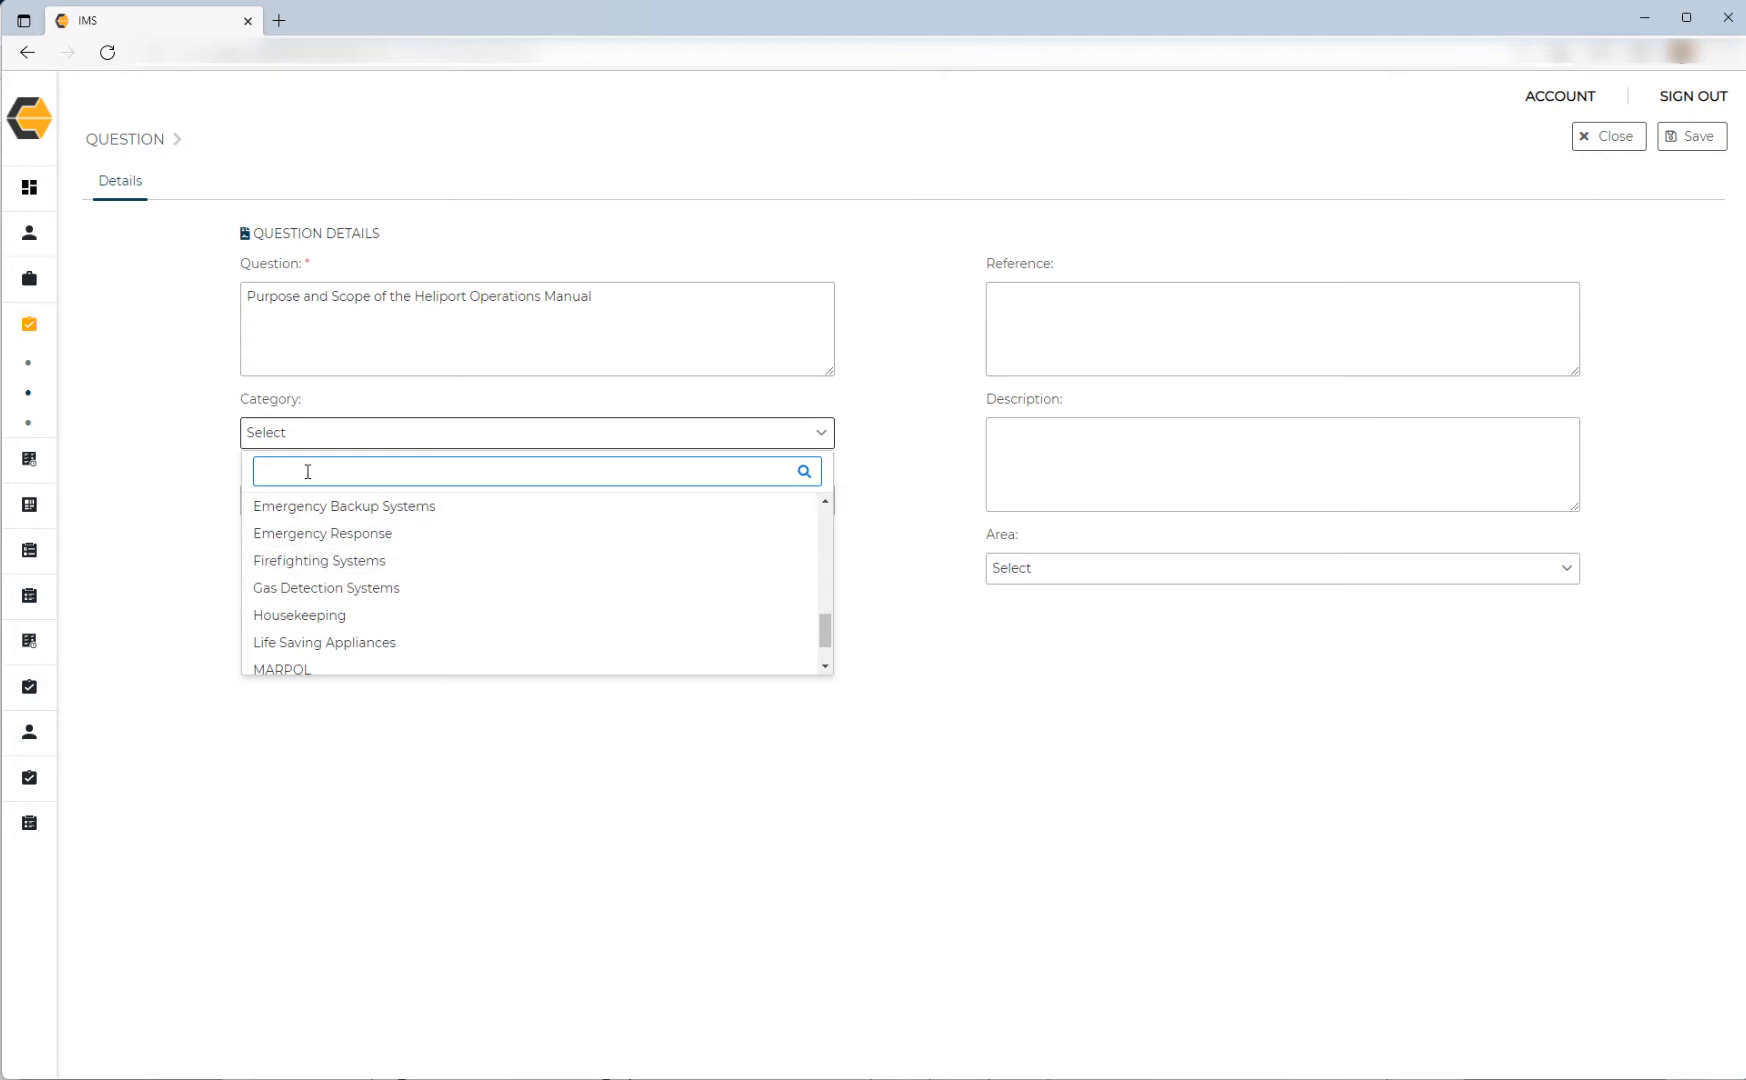
pyautogui.write('heli')
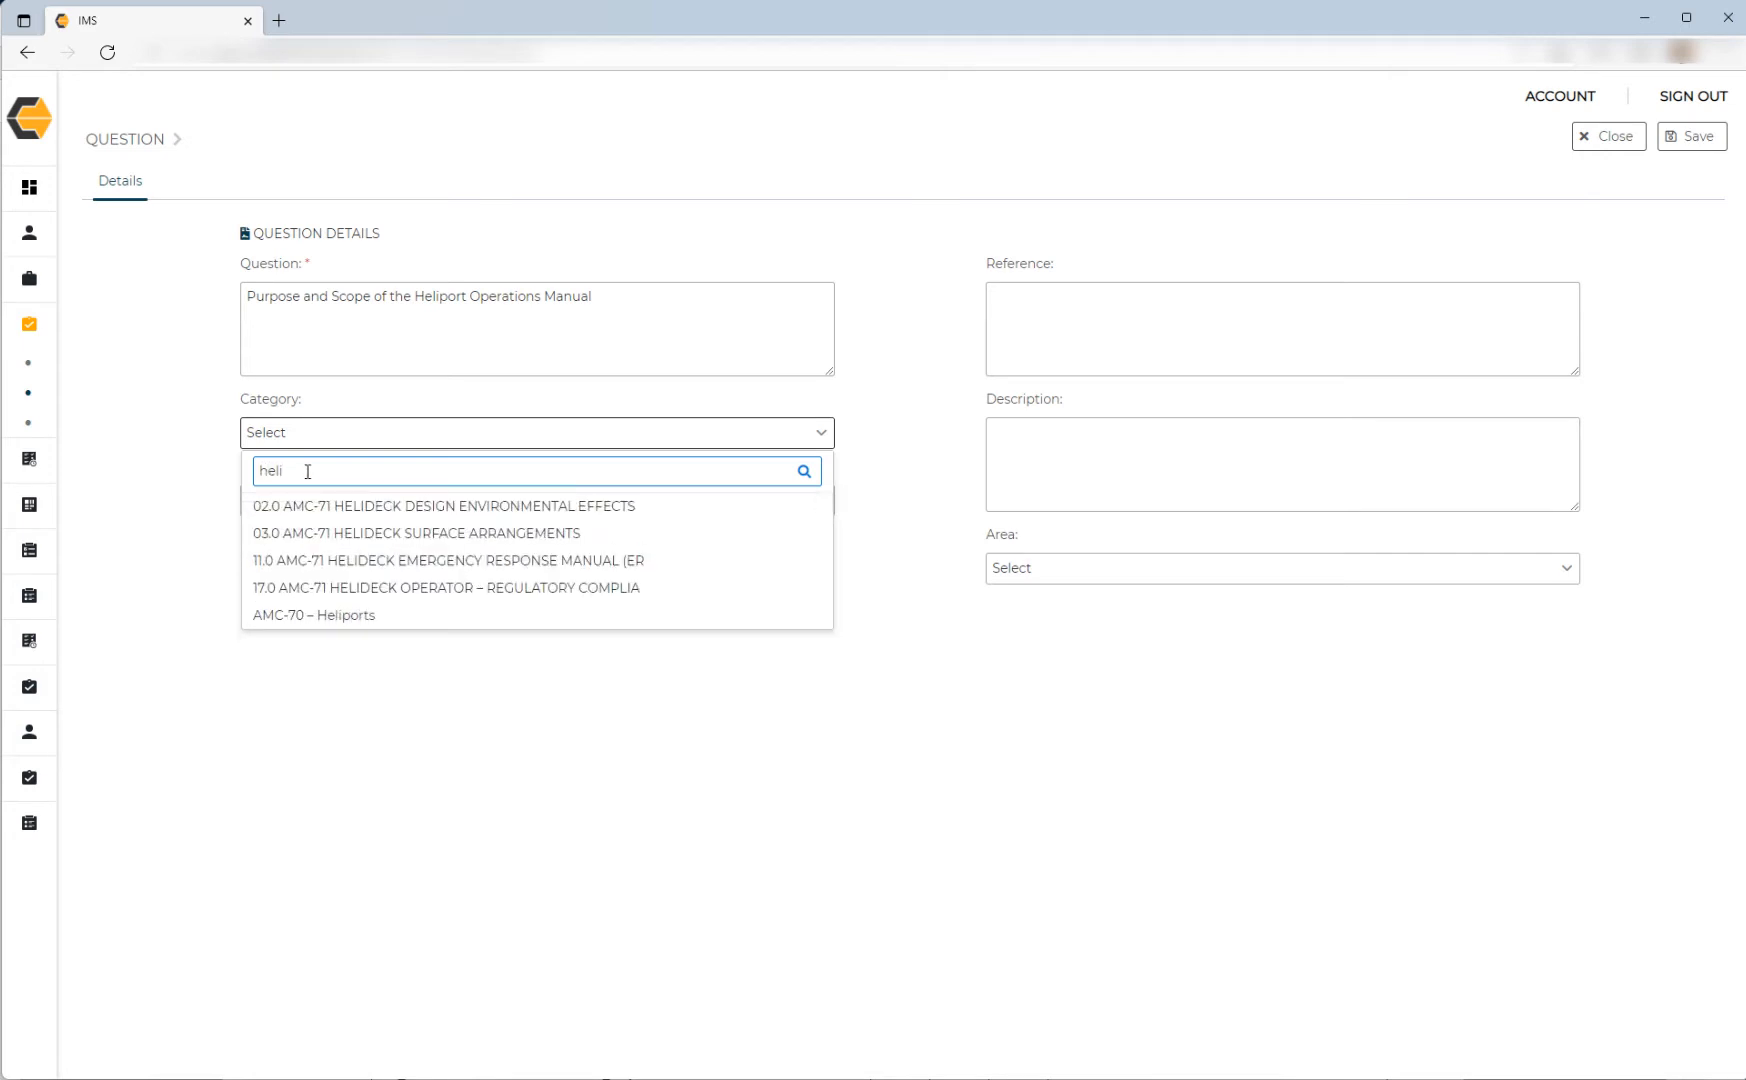
pyautogui.click(293, 618)
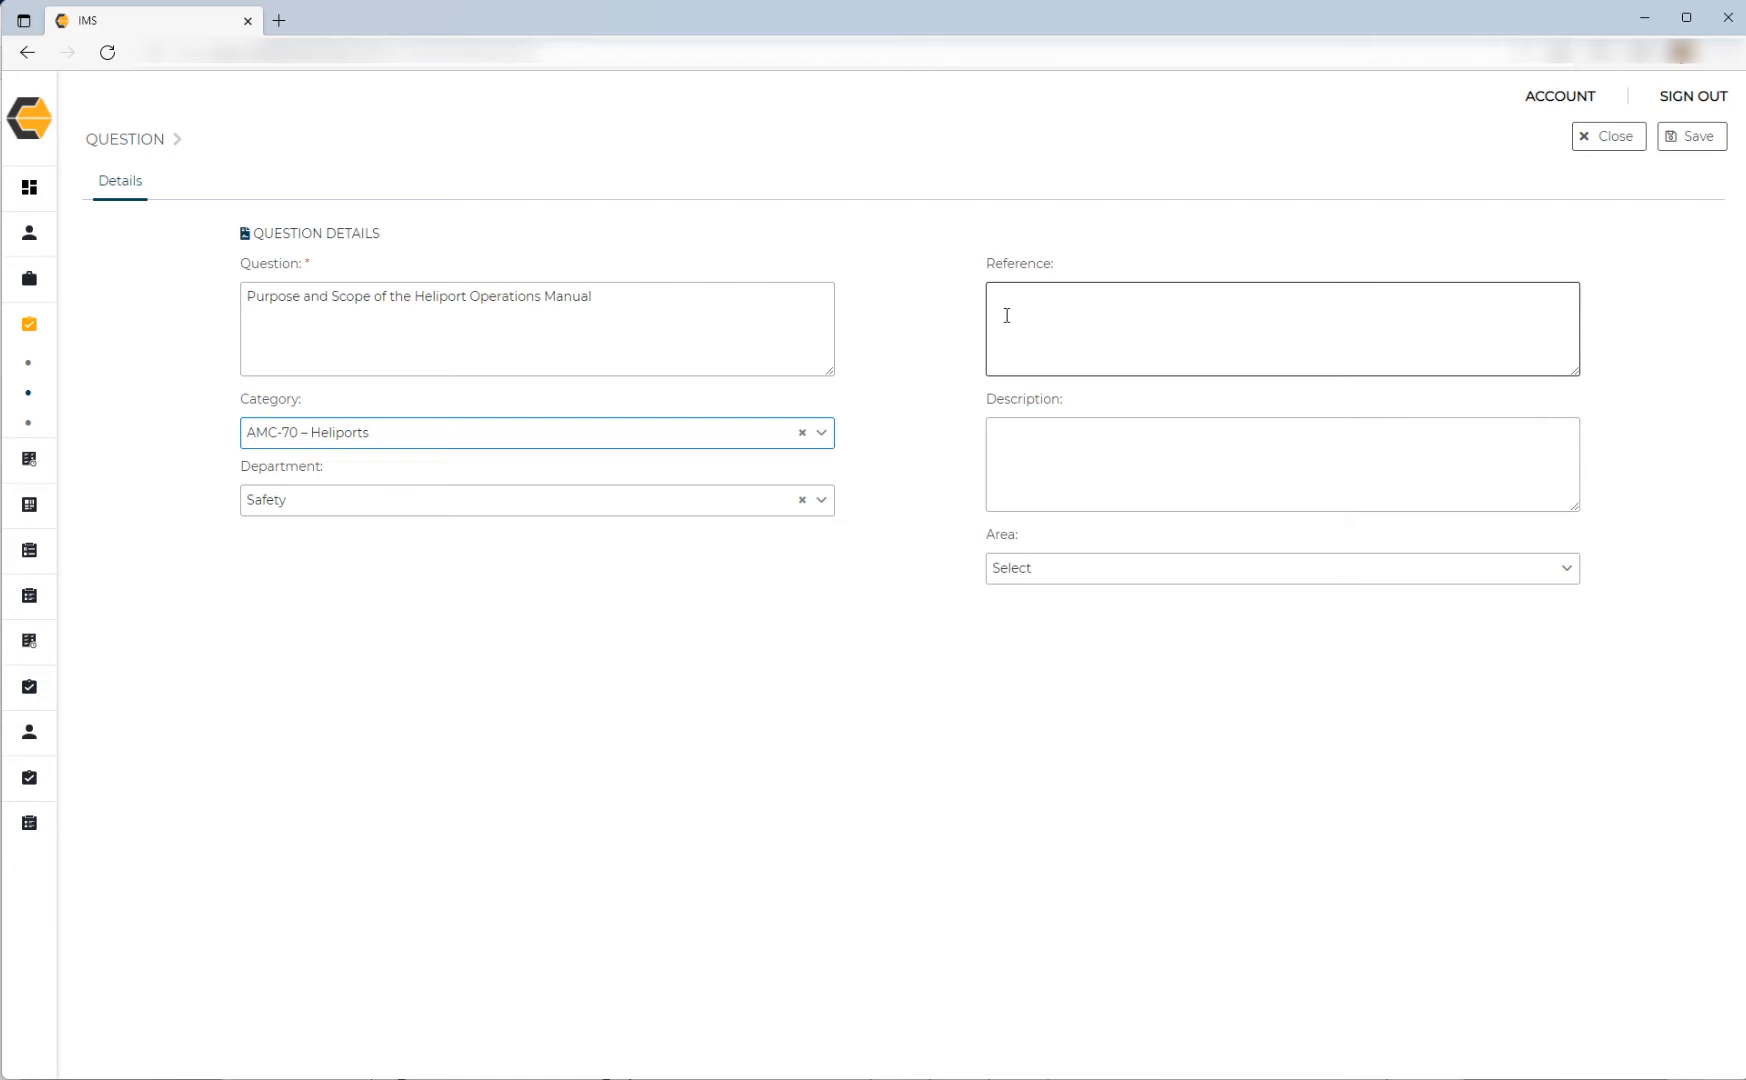
pyautogui.write('R')
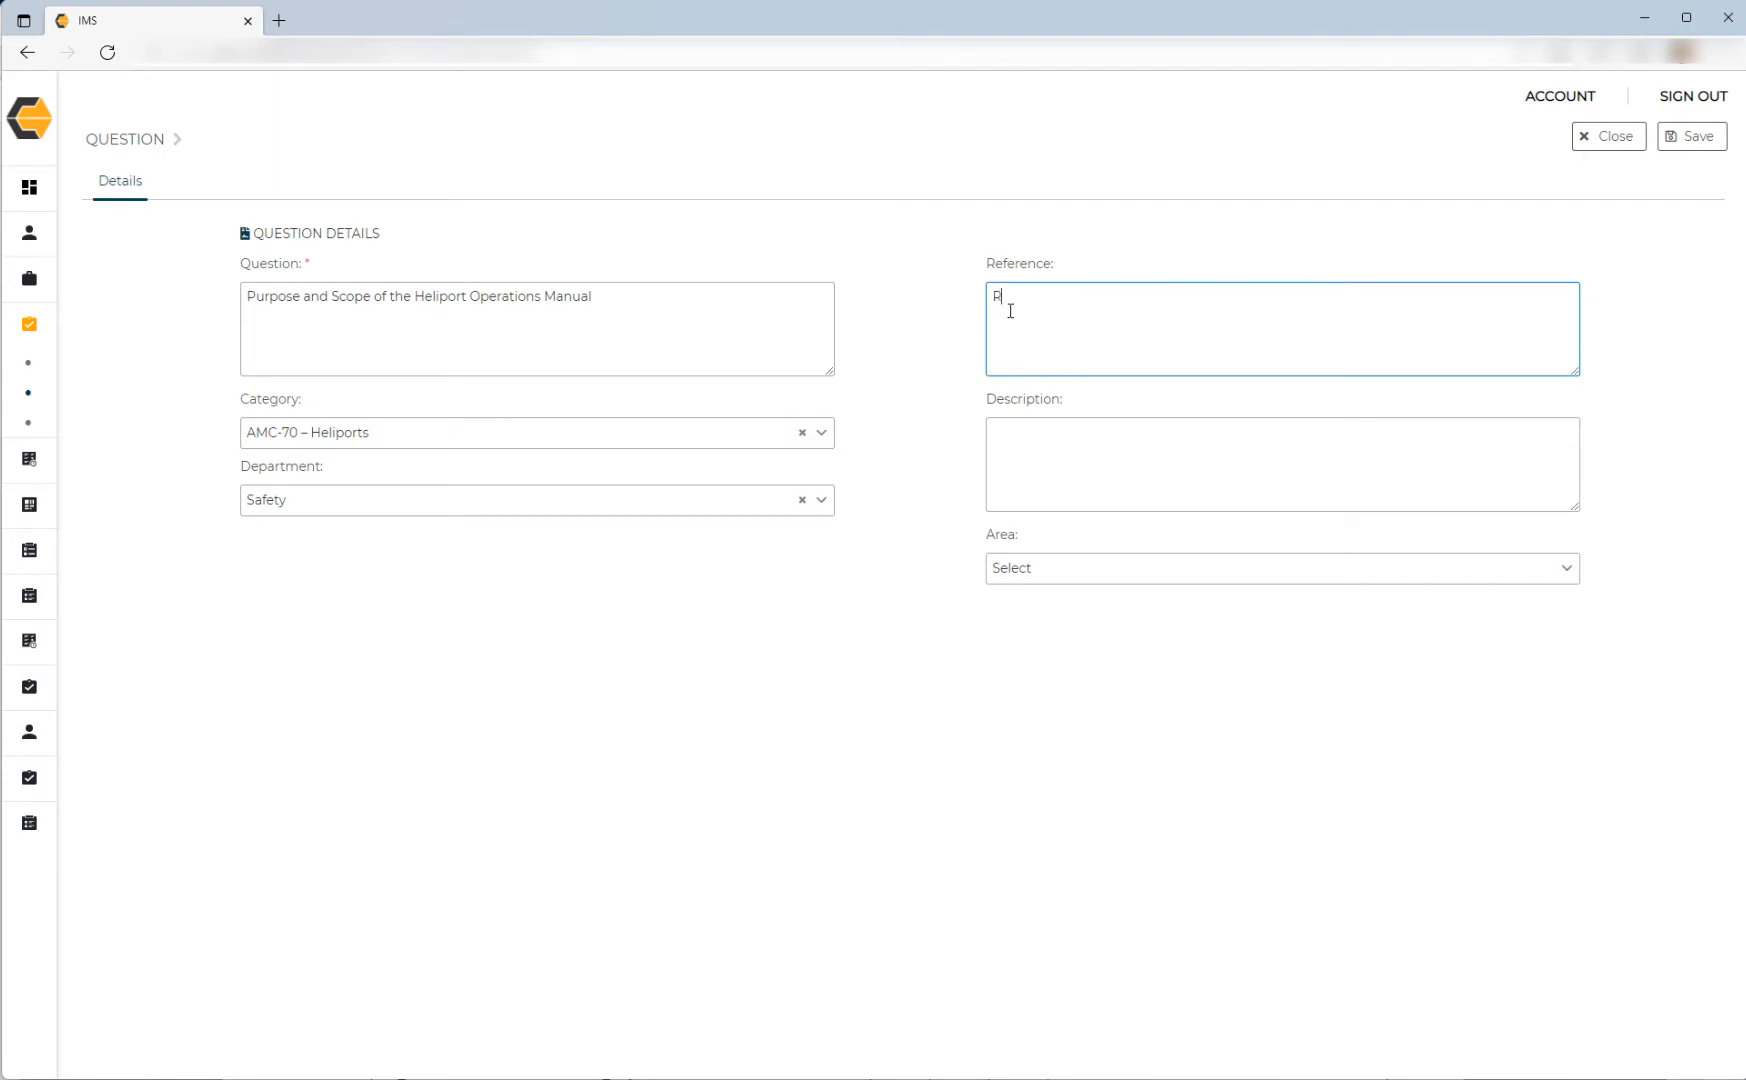
pyautogui.write('EF01')
pyautogui.moveTo(1035, 293); pyautogui.dragTo(987, 308)
pyautogui.press('BackSpace')
# Enter "Further reference info" as the question's description.
pyautogui.click(1010, 439)
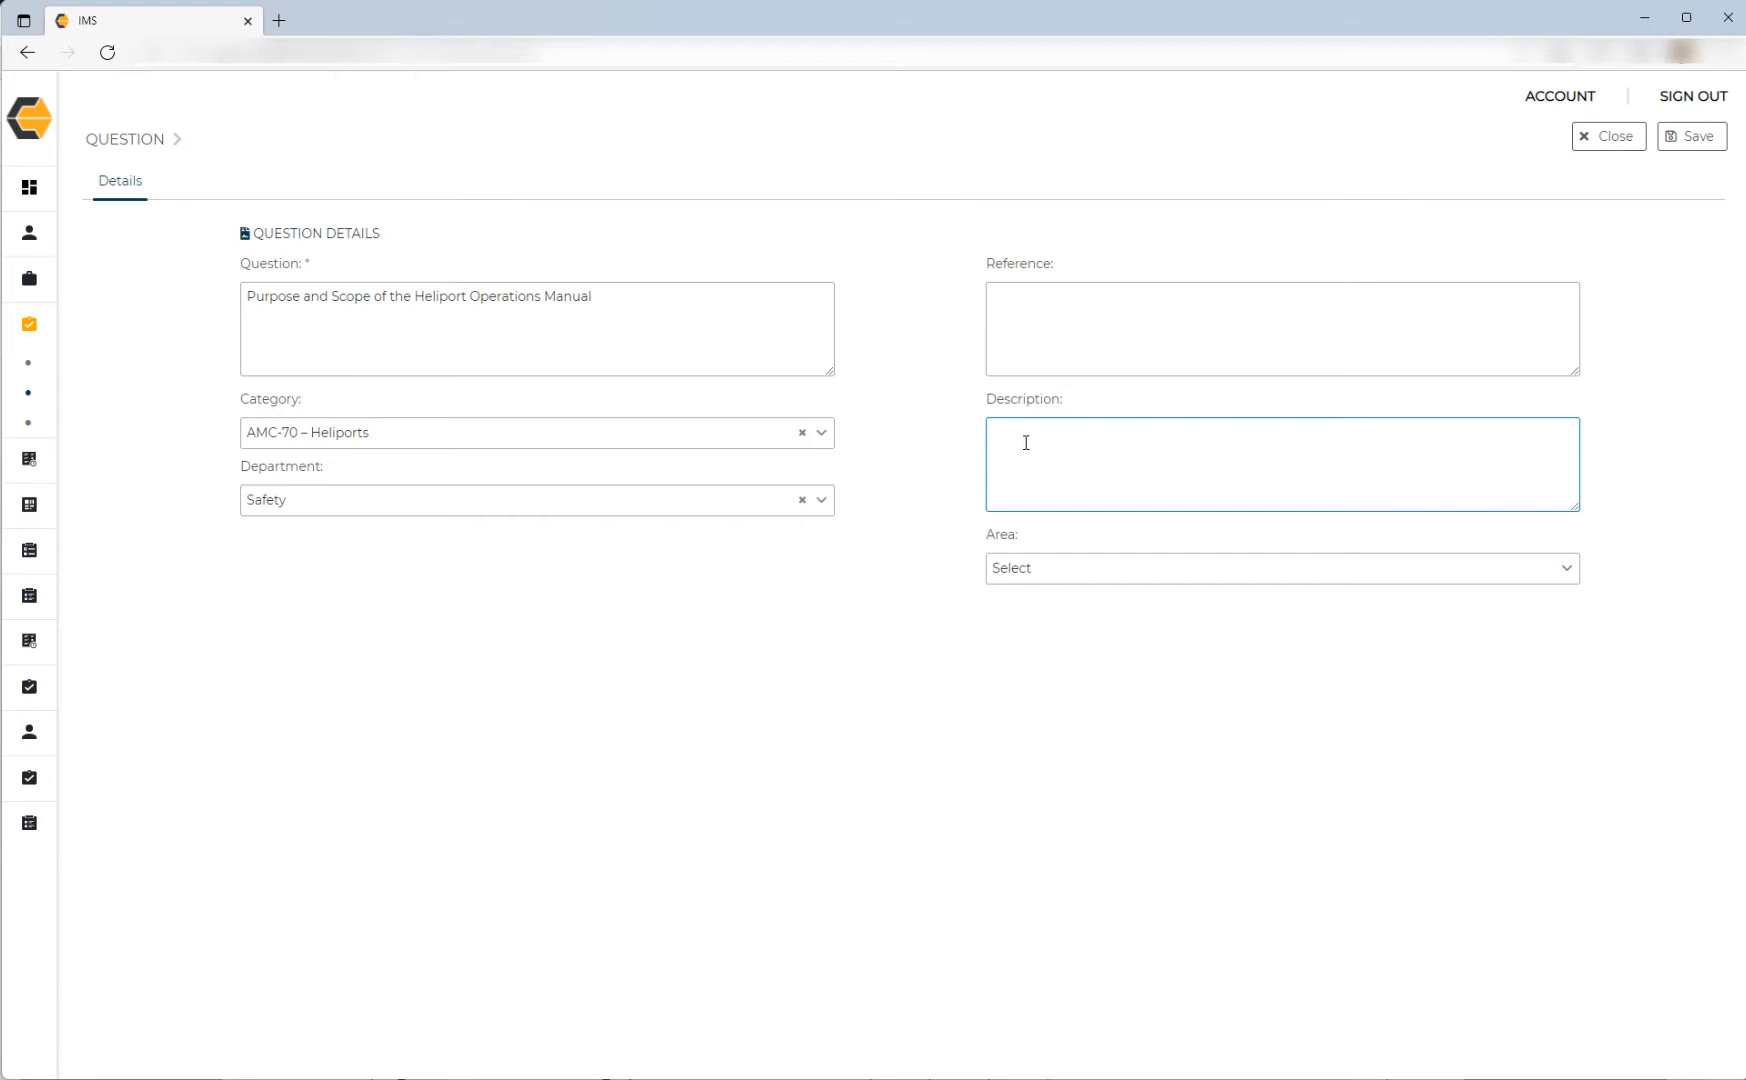
pyautogui.write('Further reference info')
# Set the question's area to Helideck and save the question.
pyautogui.click(1087, 578)
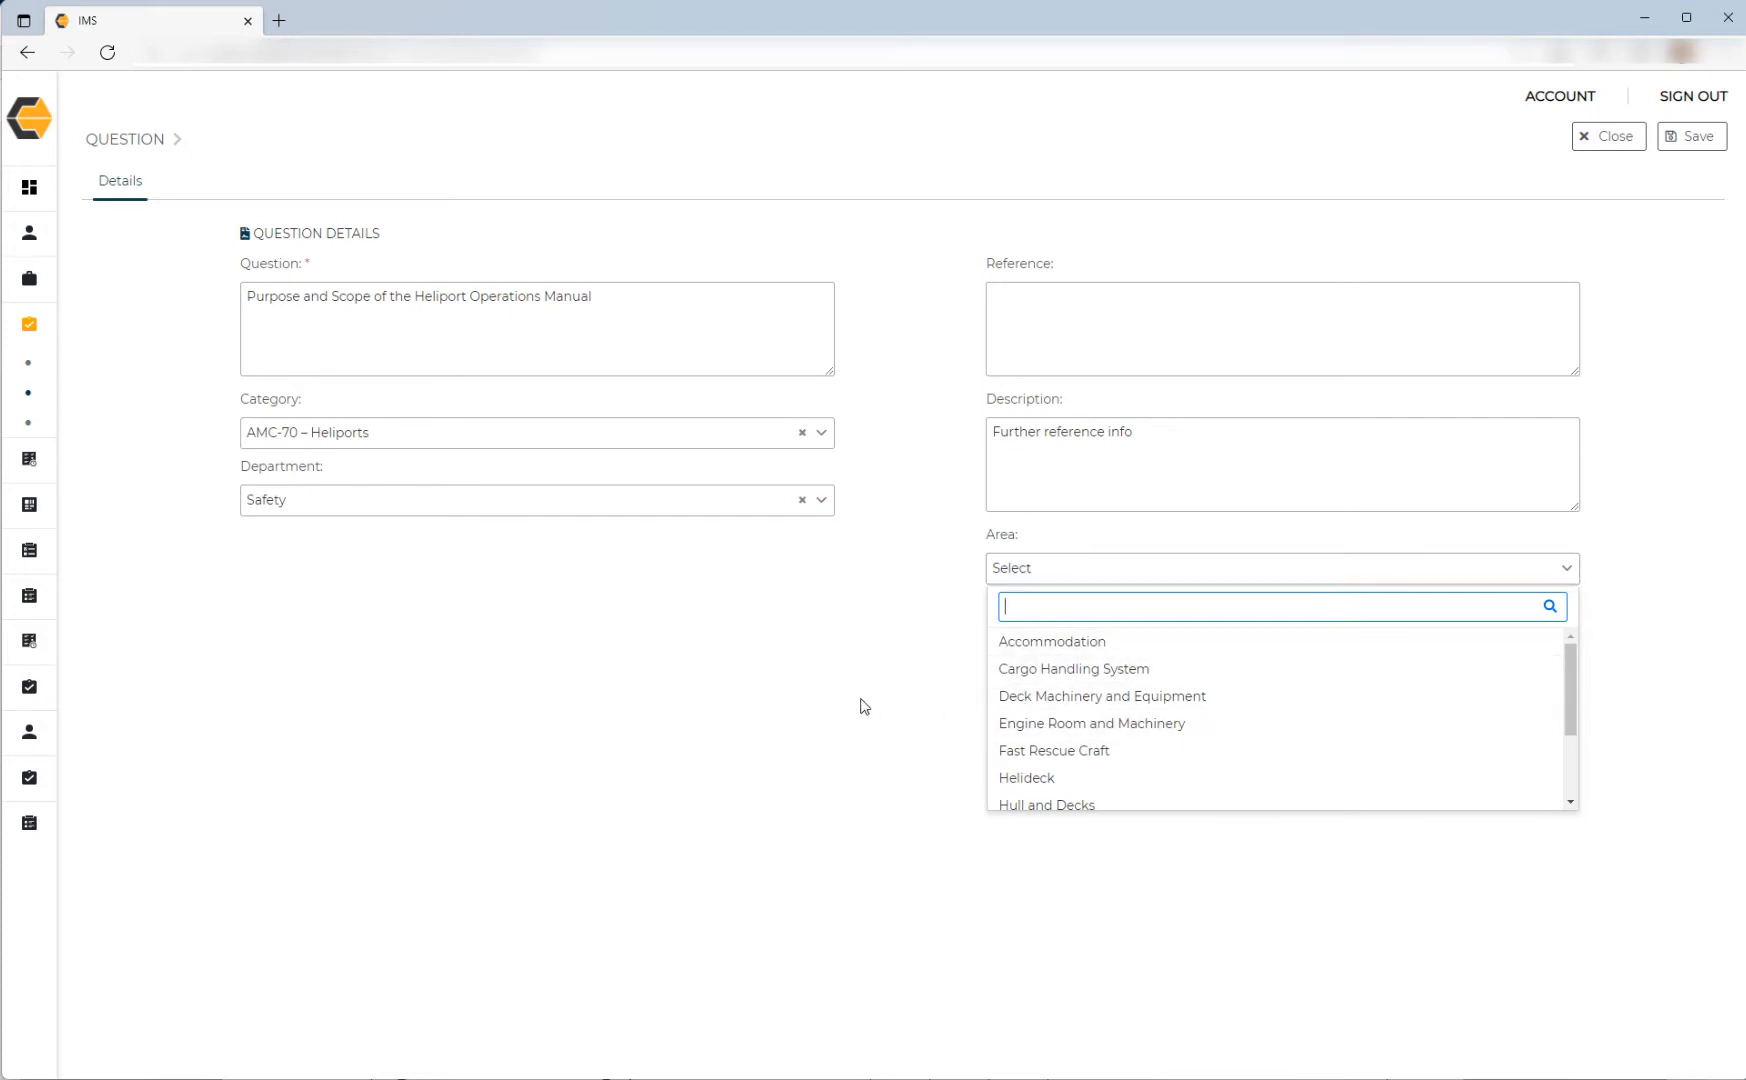
pyautogui.click(1028, 784)
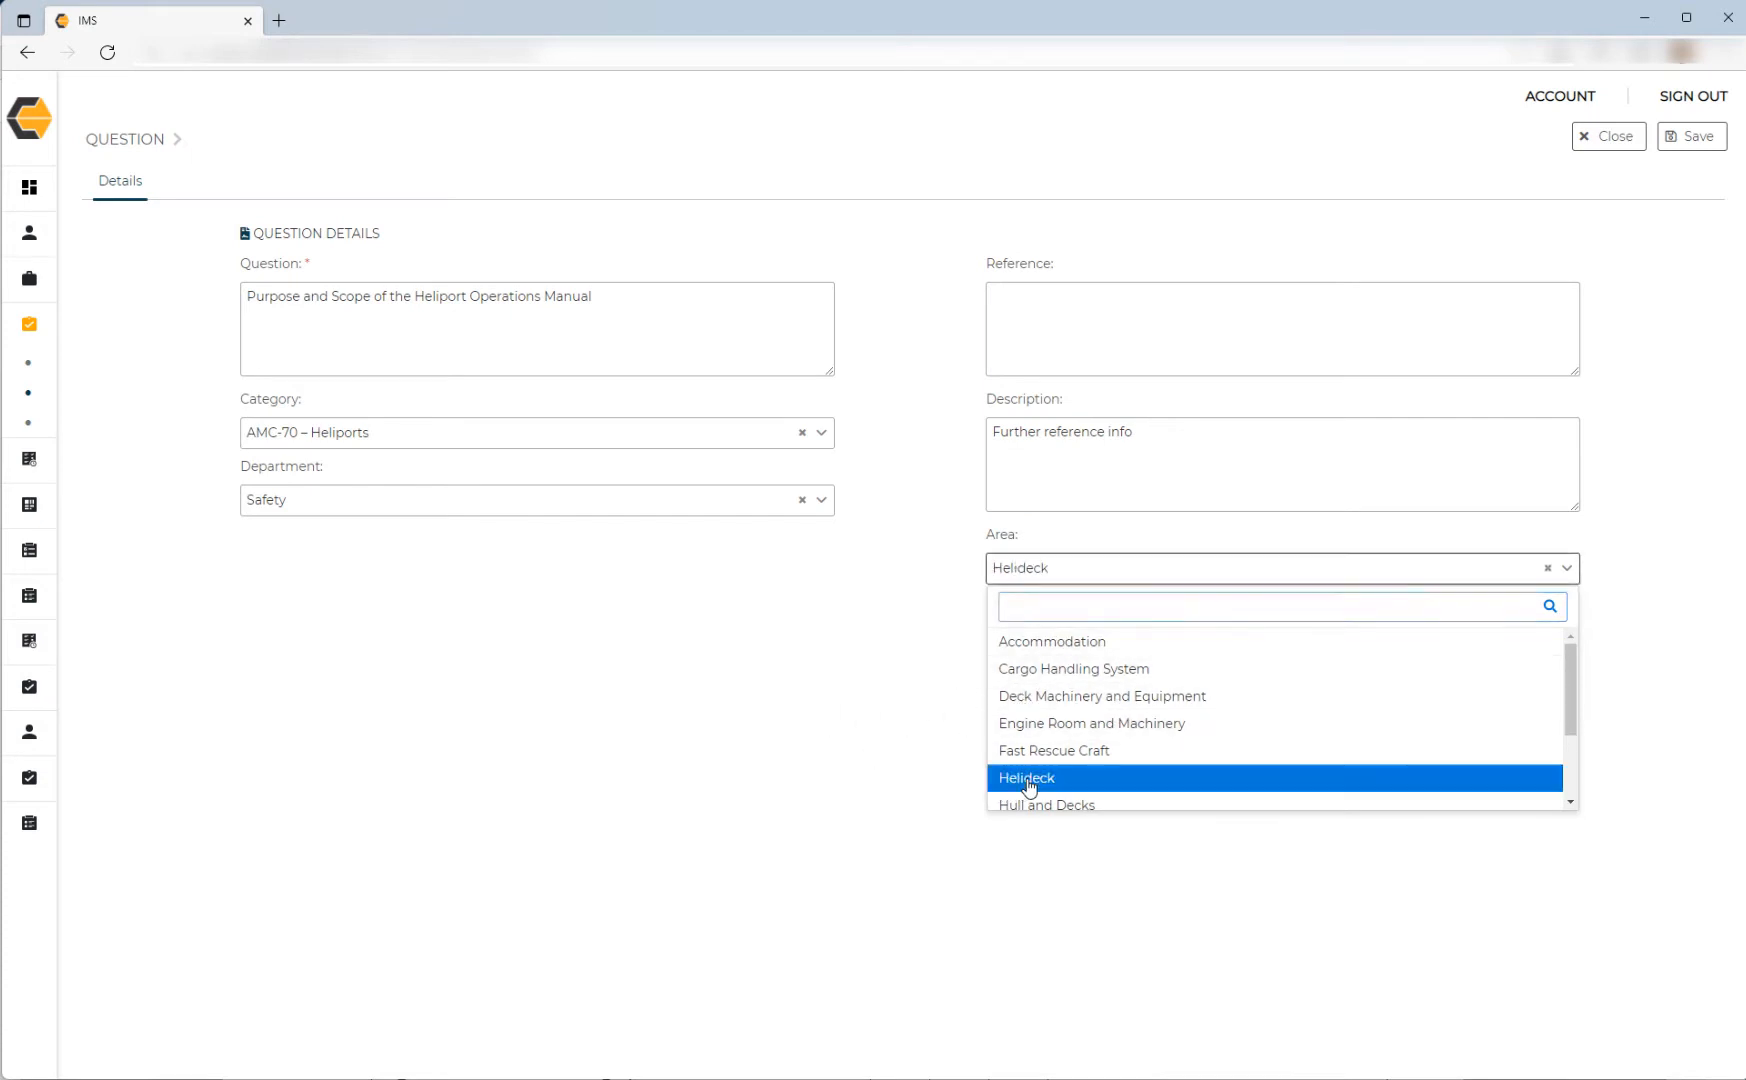
pyautogui.click(1063, 575)
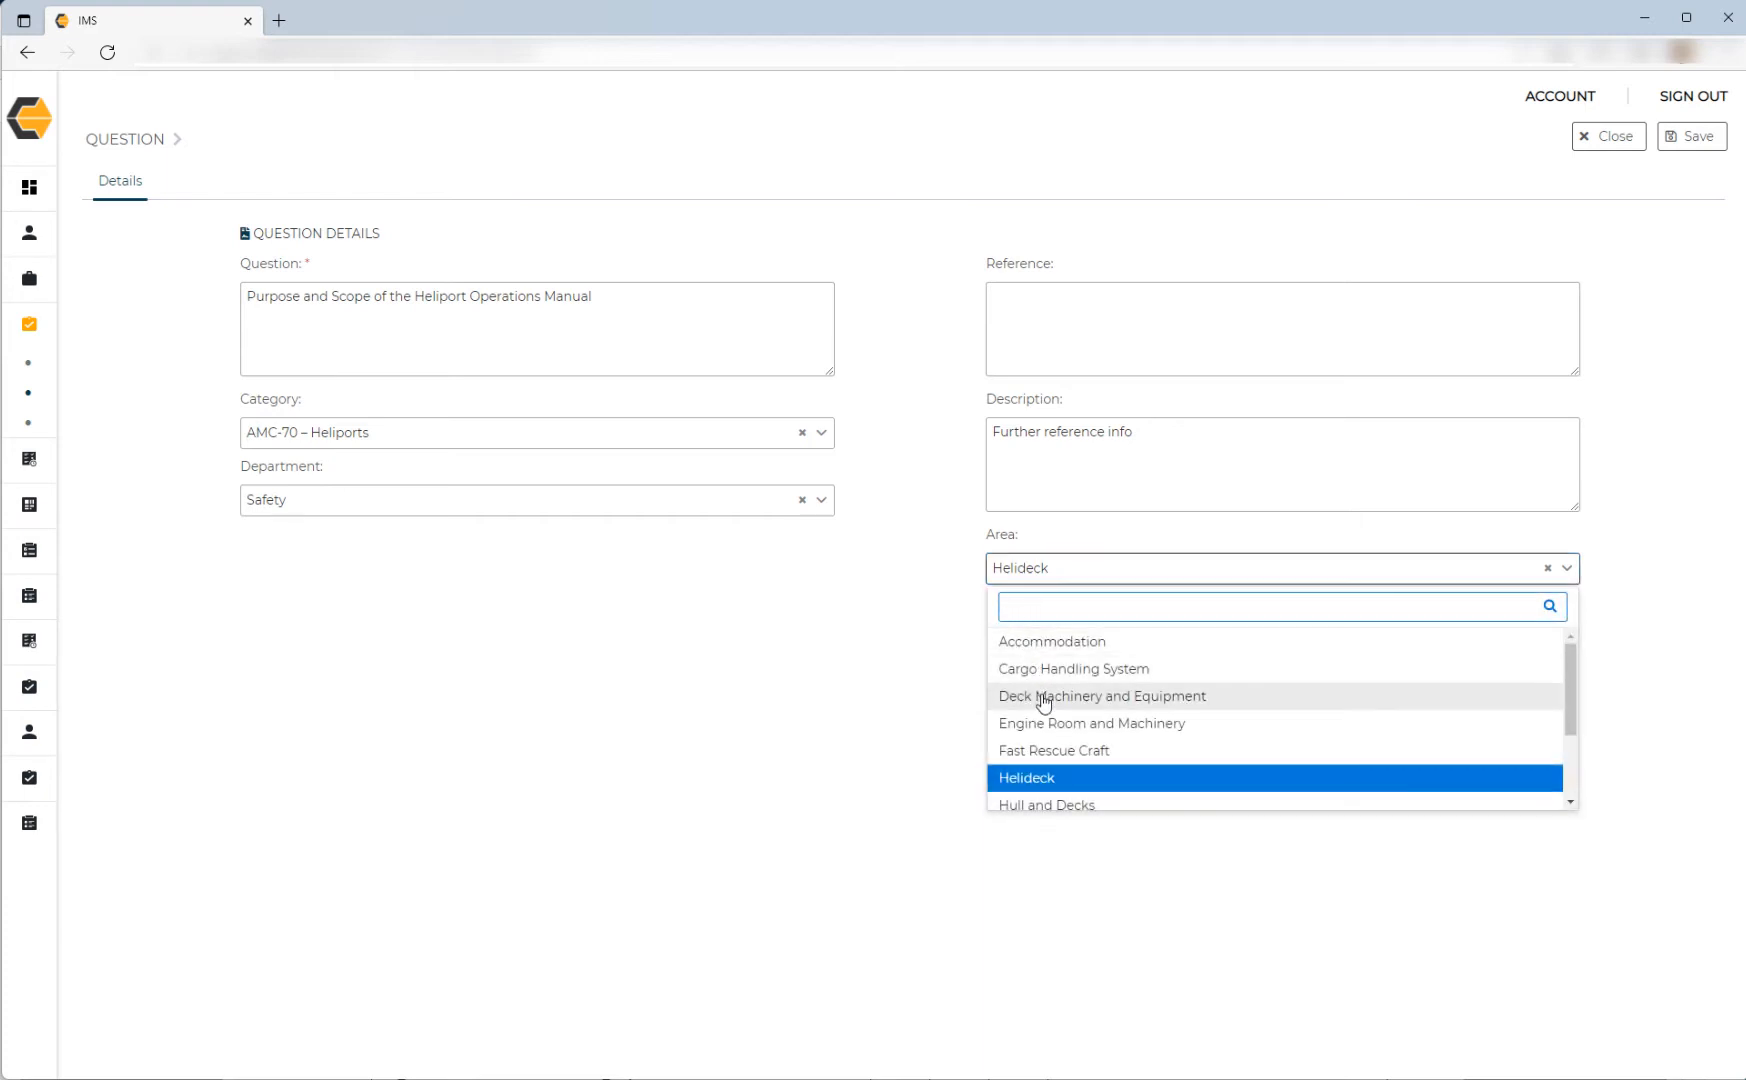
pyautogui.scroll(-1, 1040, 703)
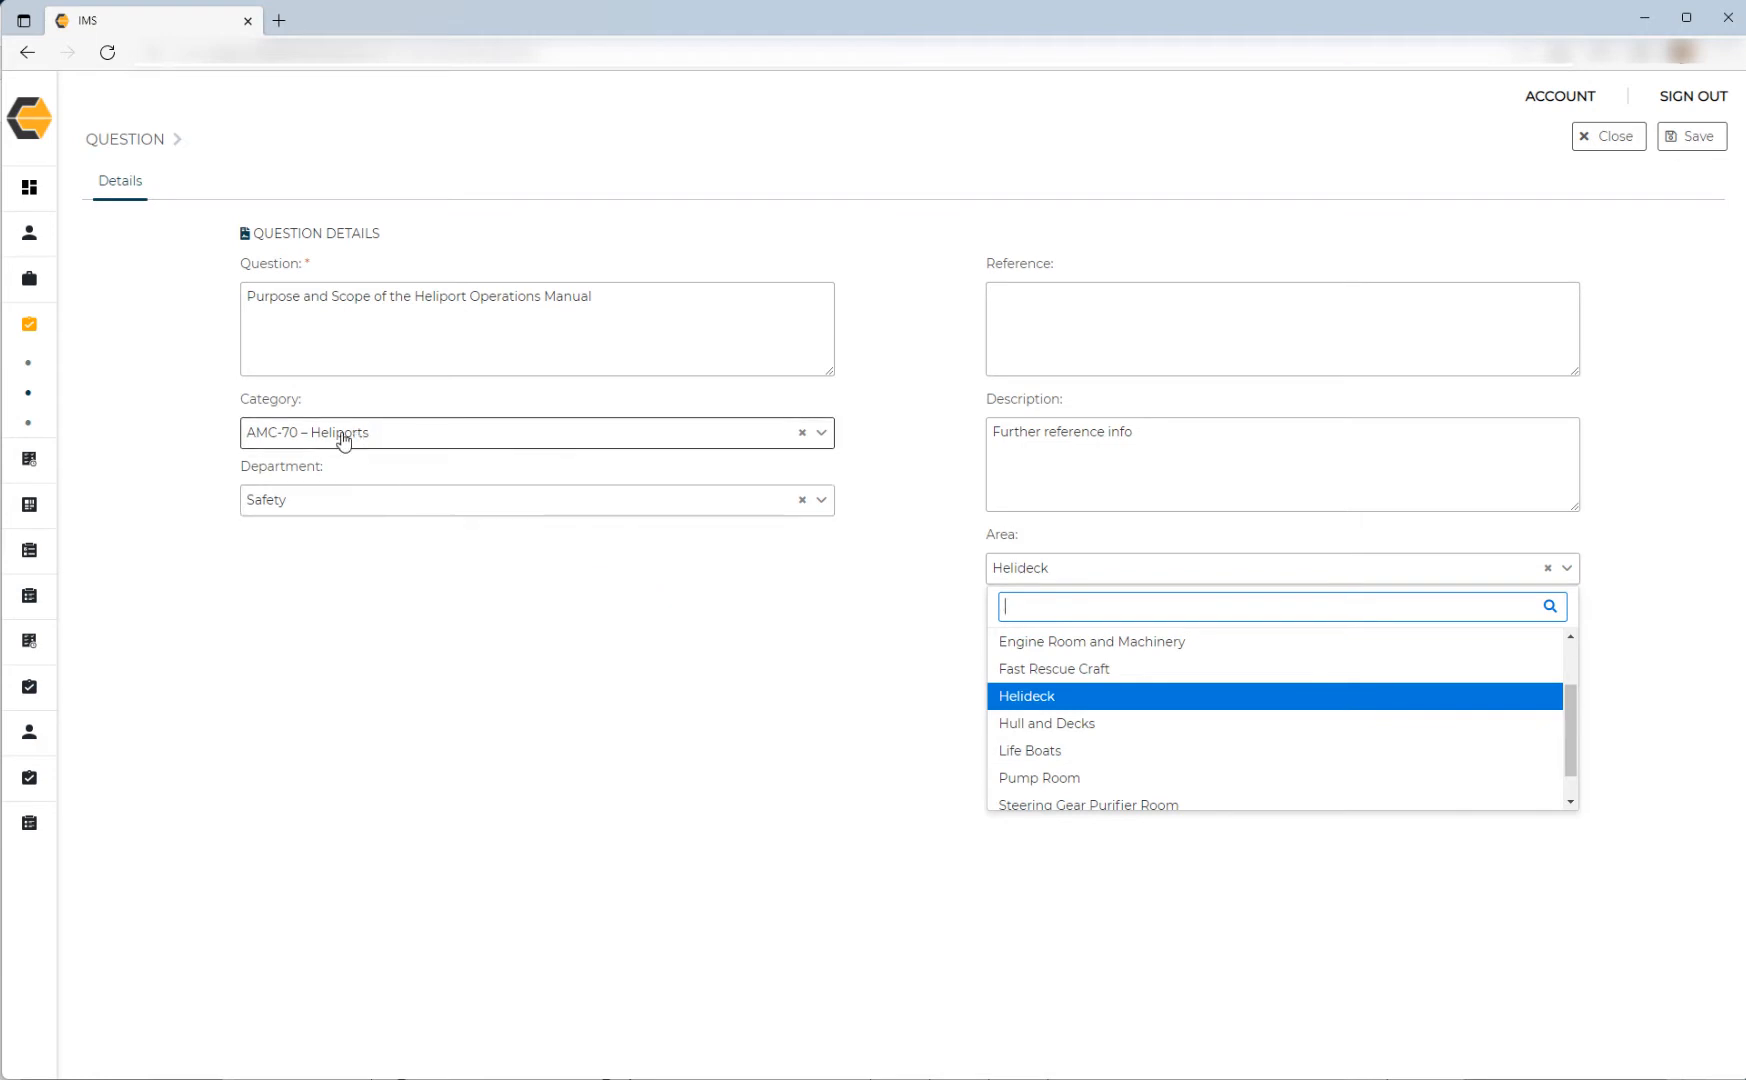
pyautogui.click(918, 666)
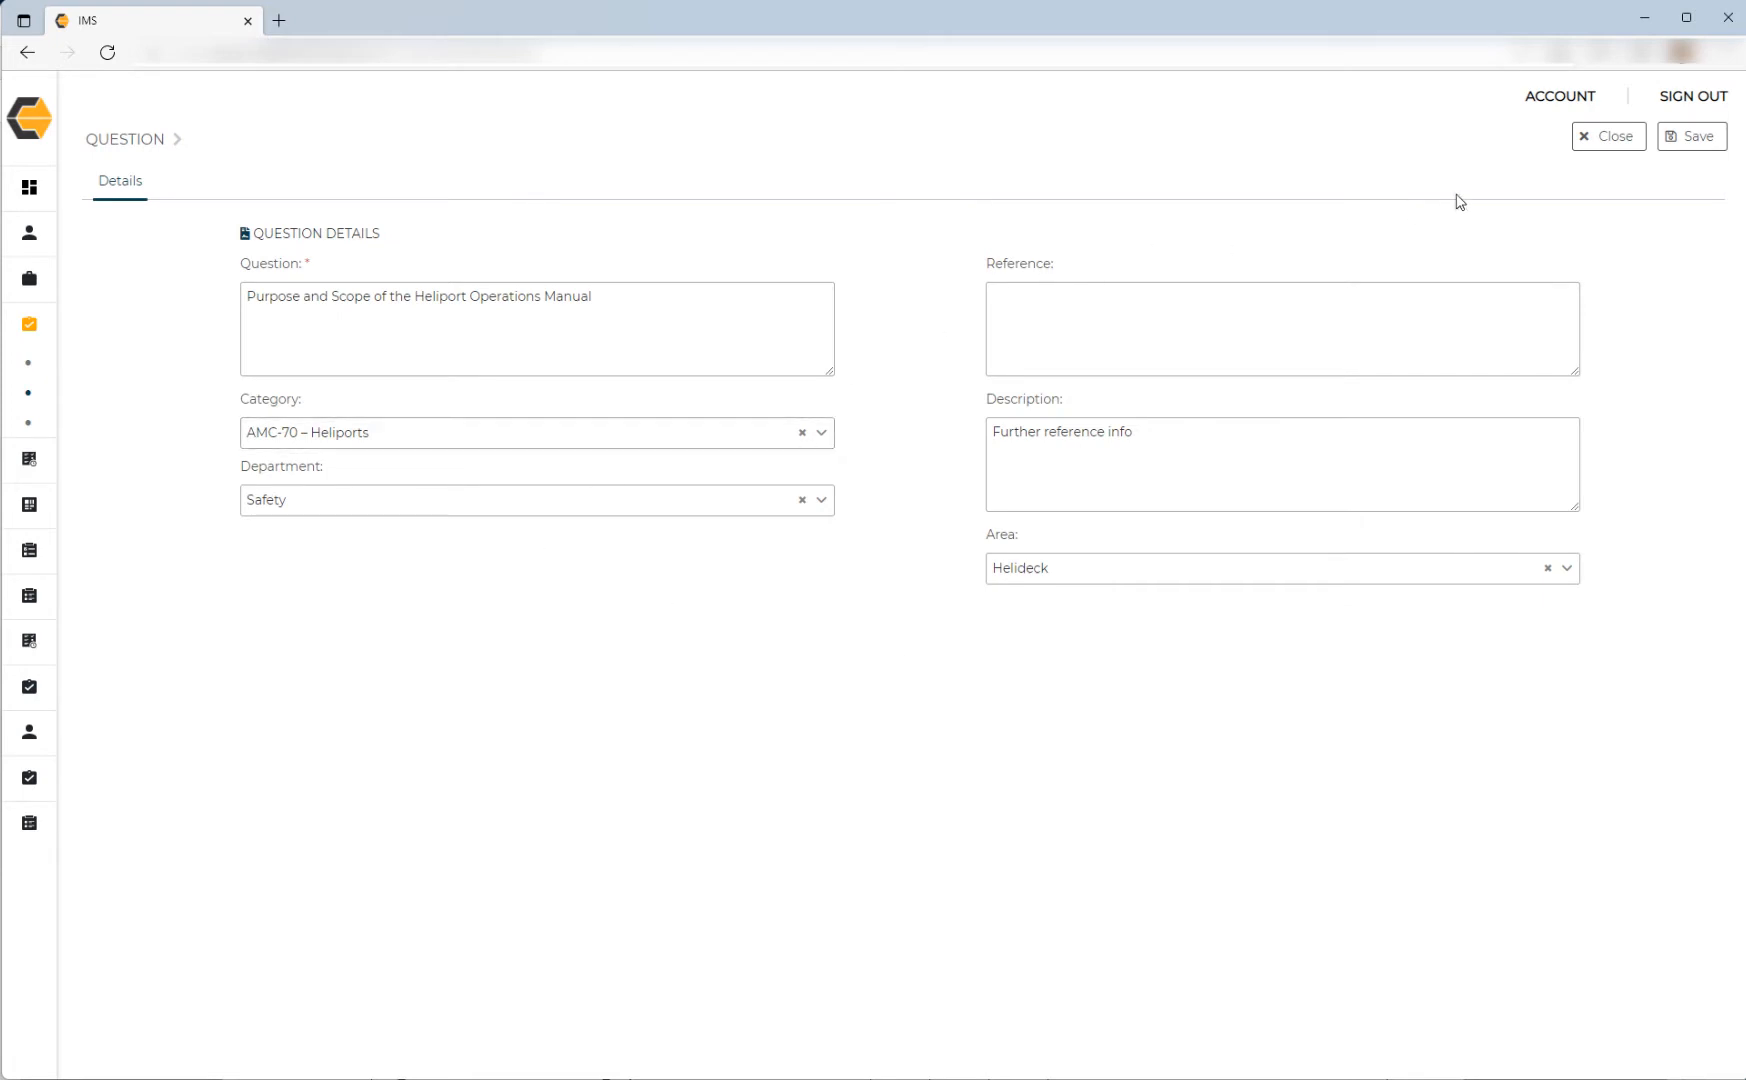
pyautogui.click(1684, 143)
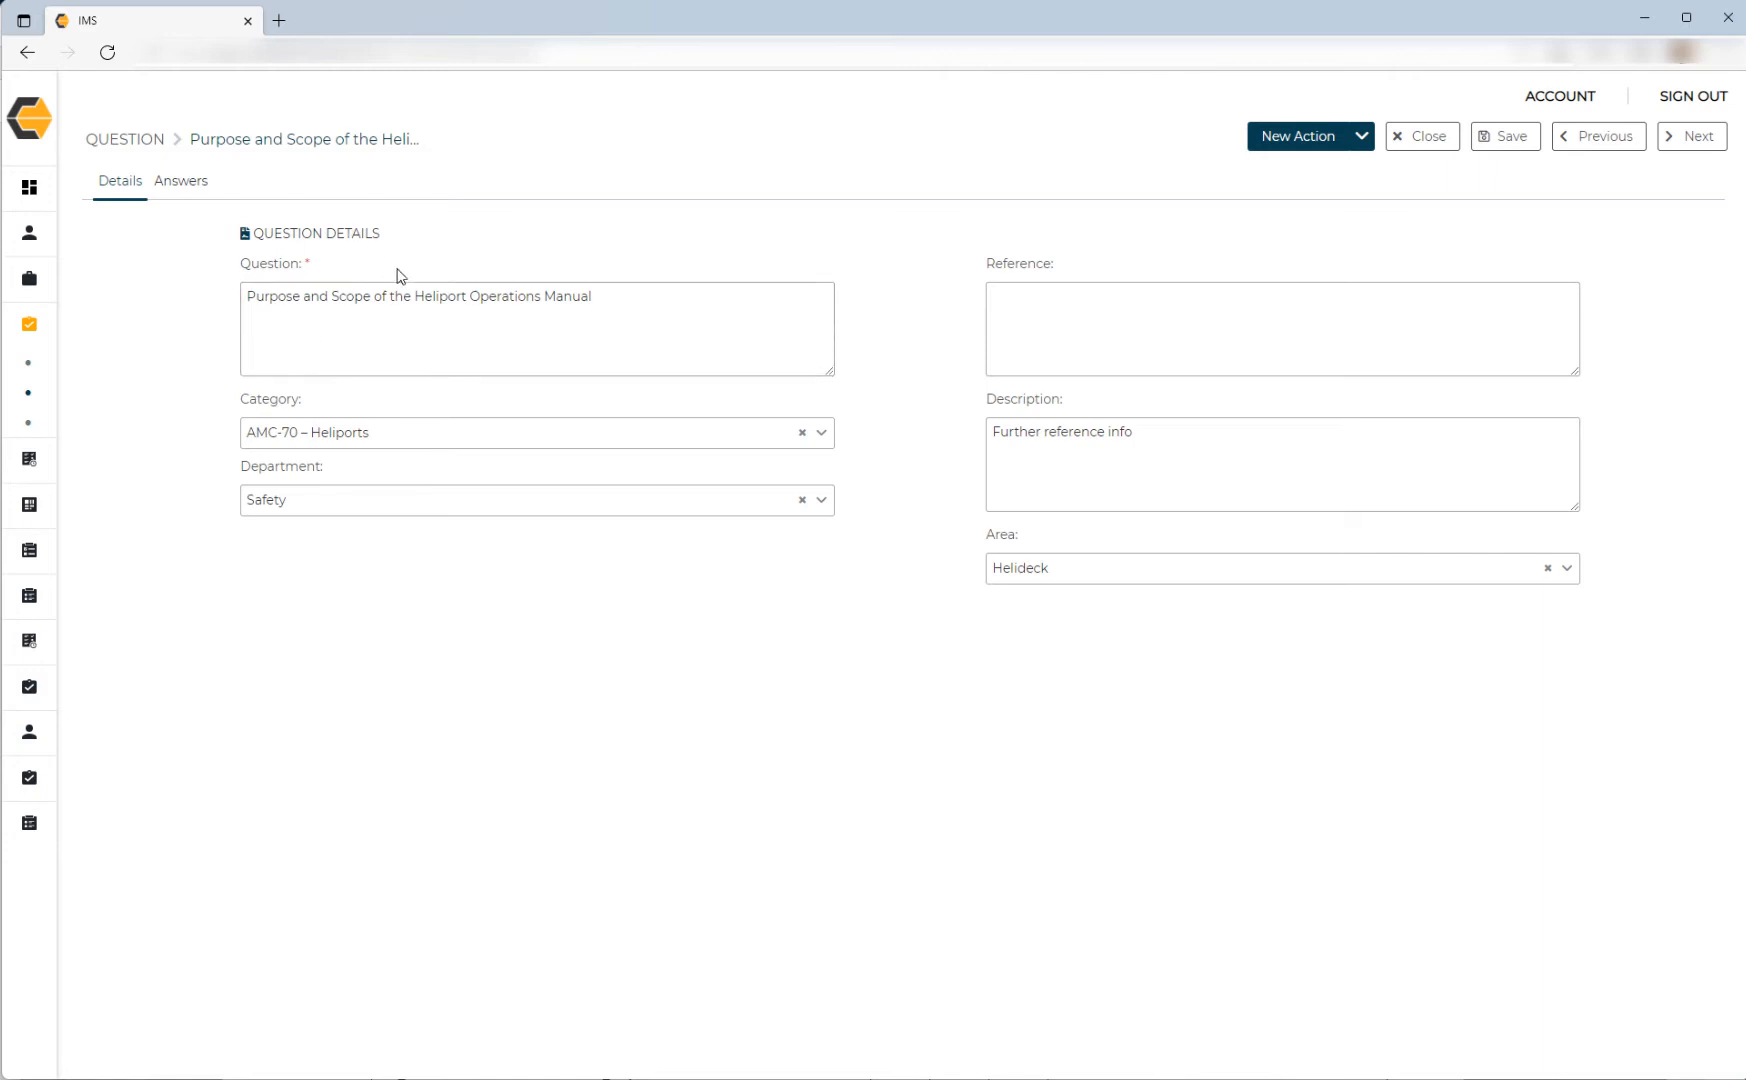
# Add an answer labelled "Reference" with answer type Text to the question and save it.
pyautogui.click(185, 192)
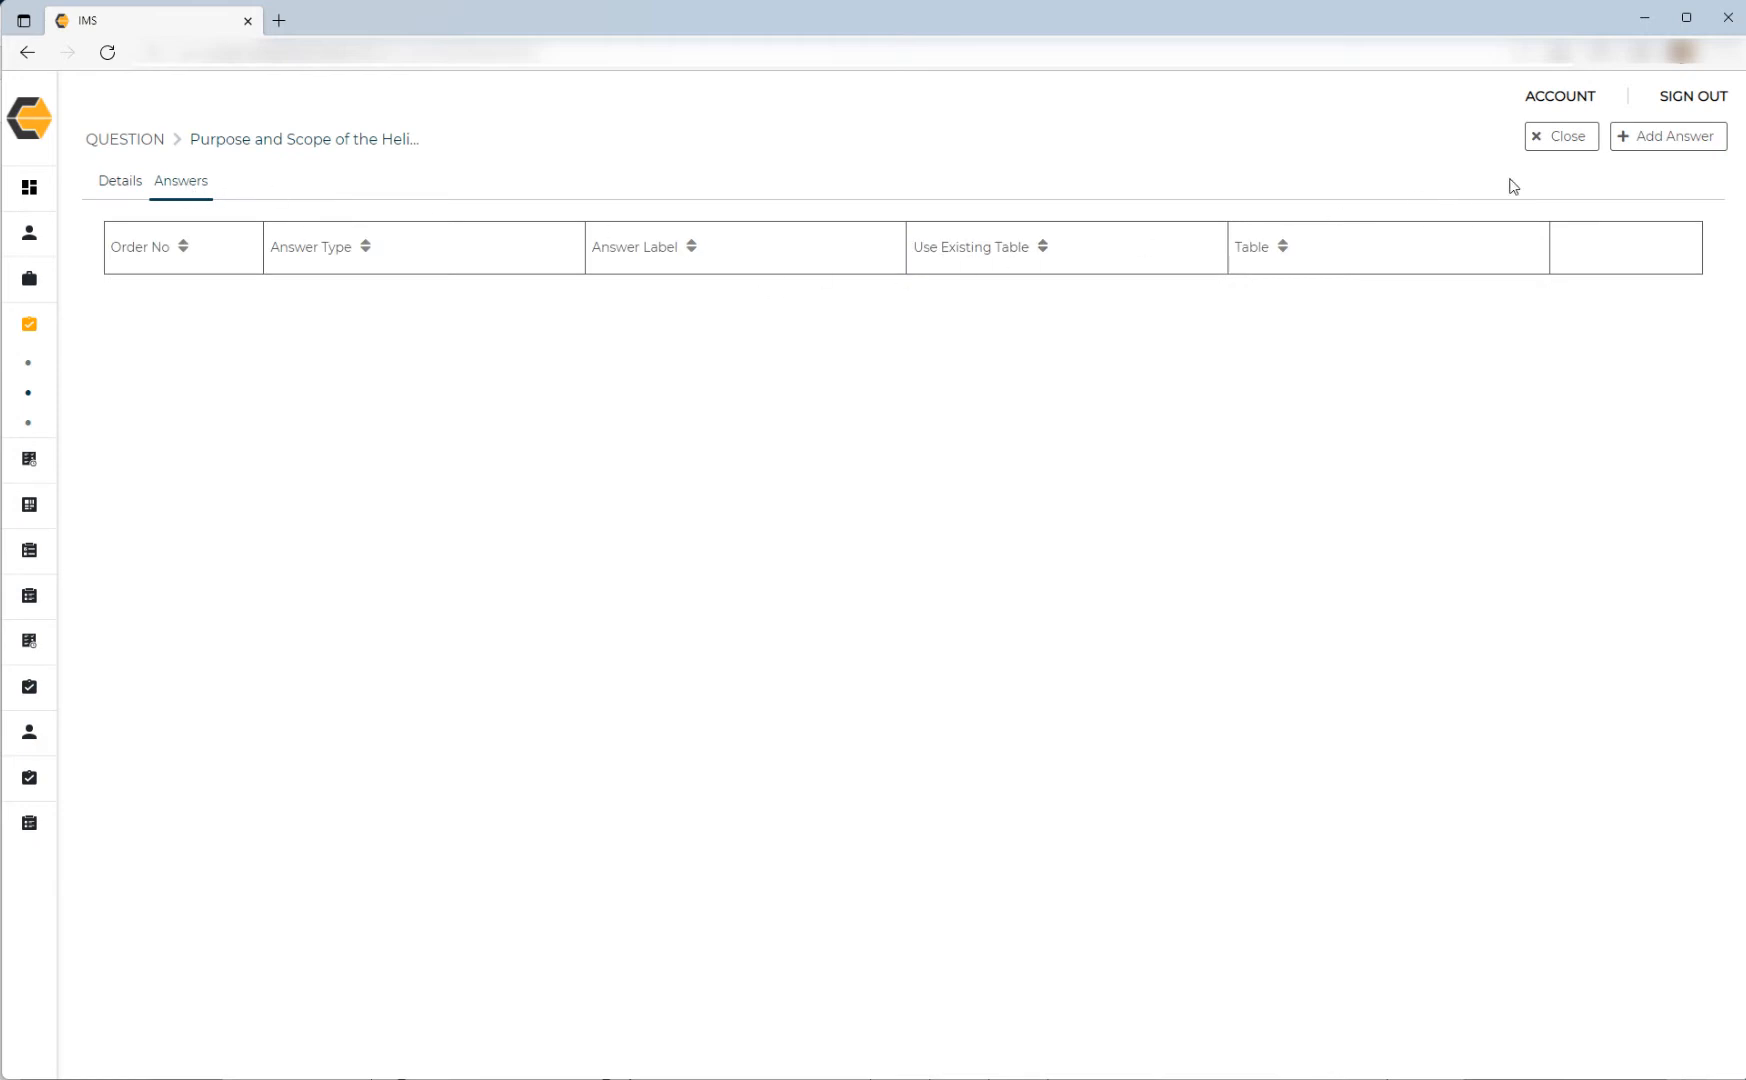
pyautogui.click(1648, 146)
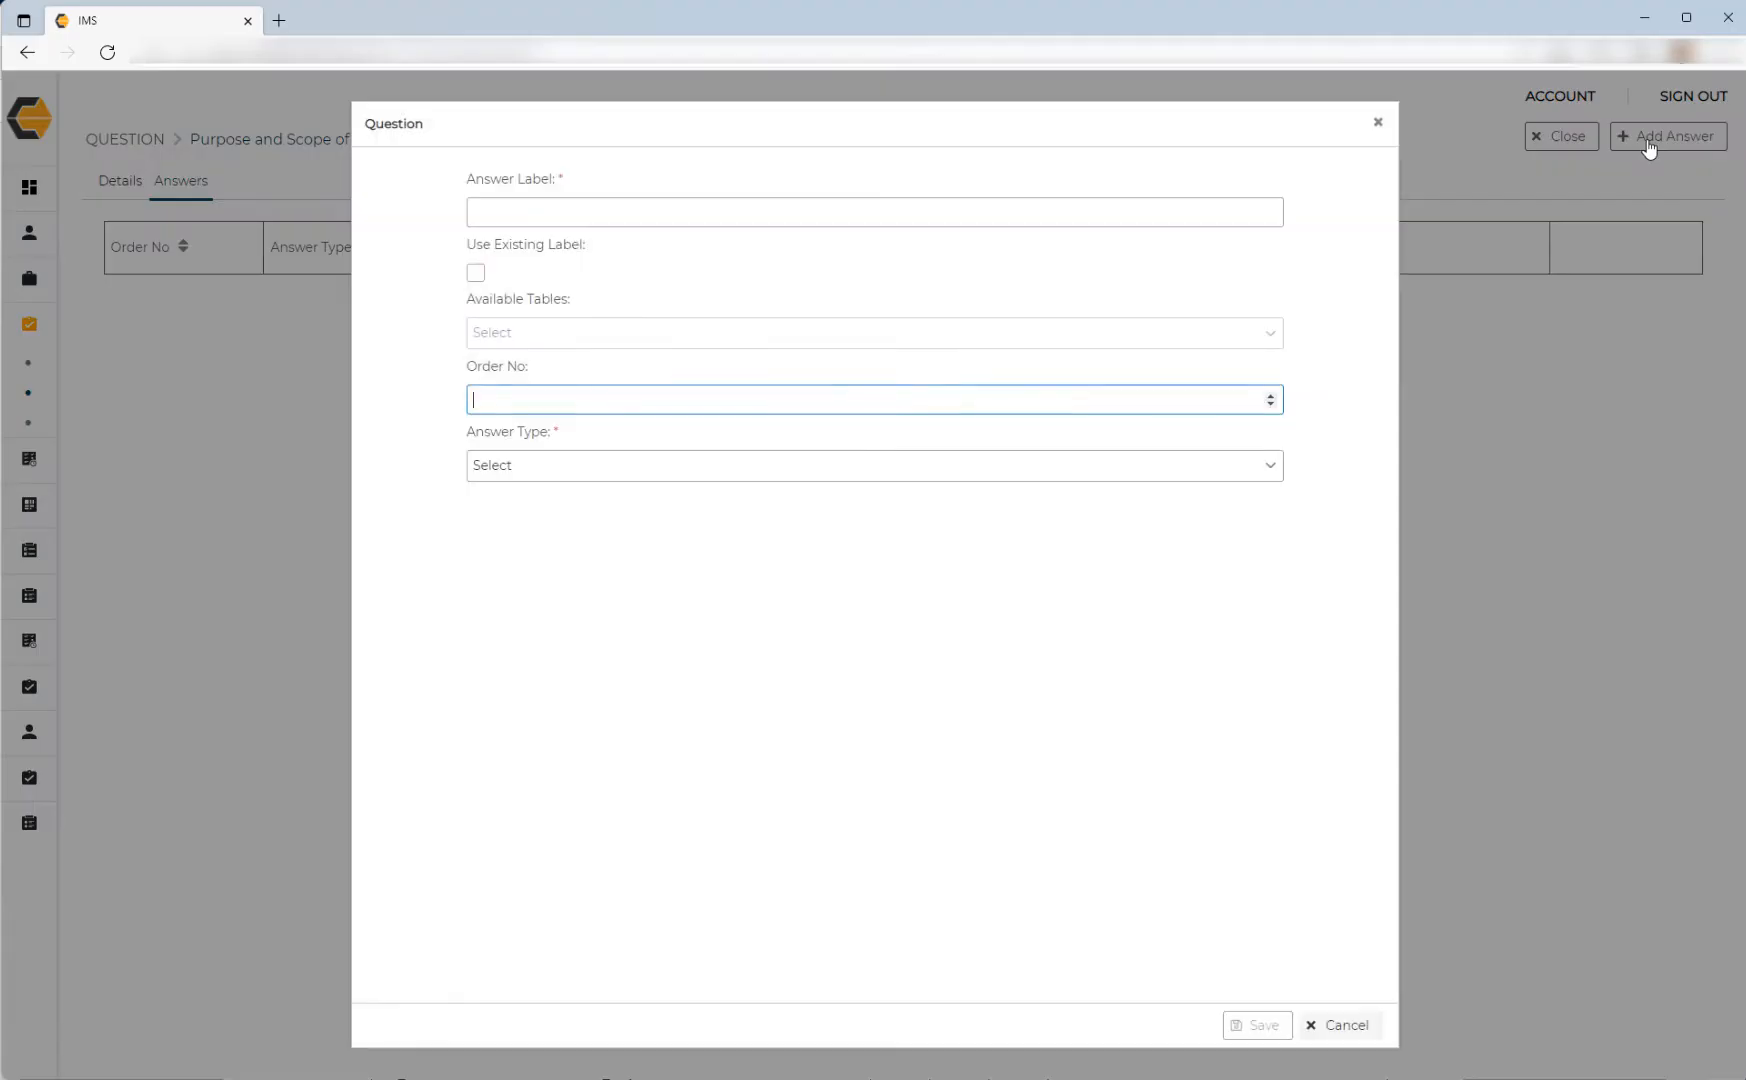
pyautogui.click(551, 216)
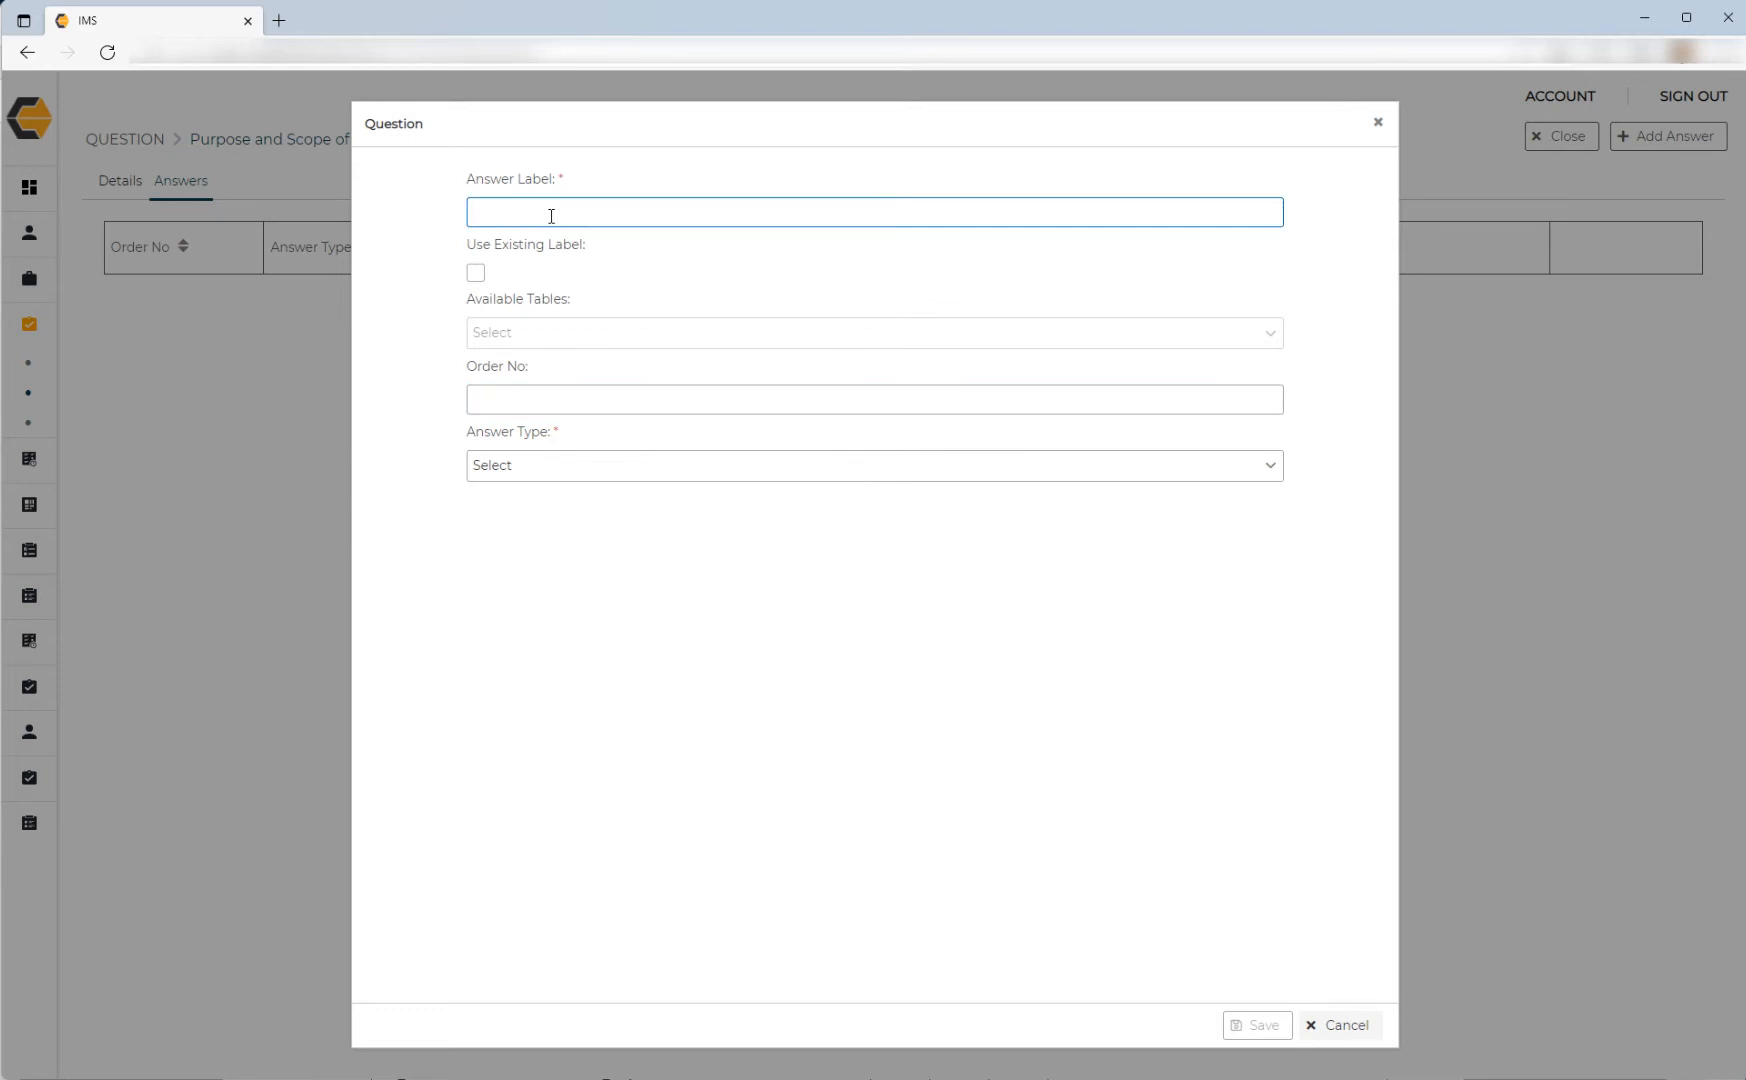
pyautogui.write('Reference')
pyautogui.click(518, 472)
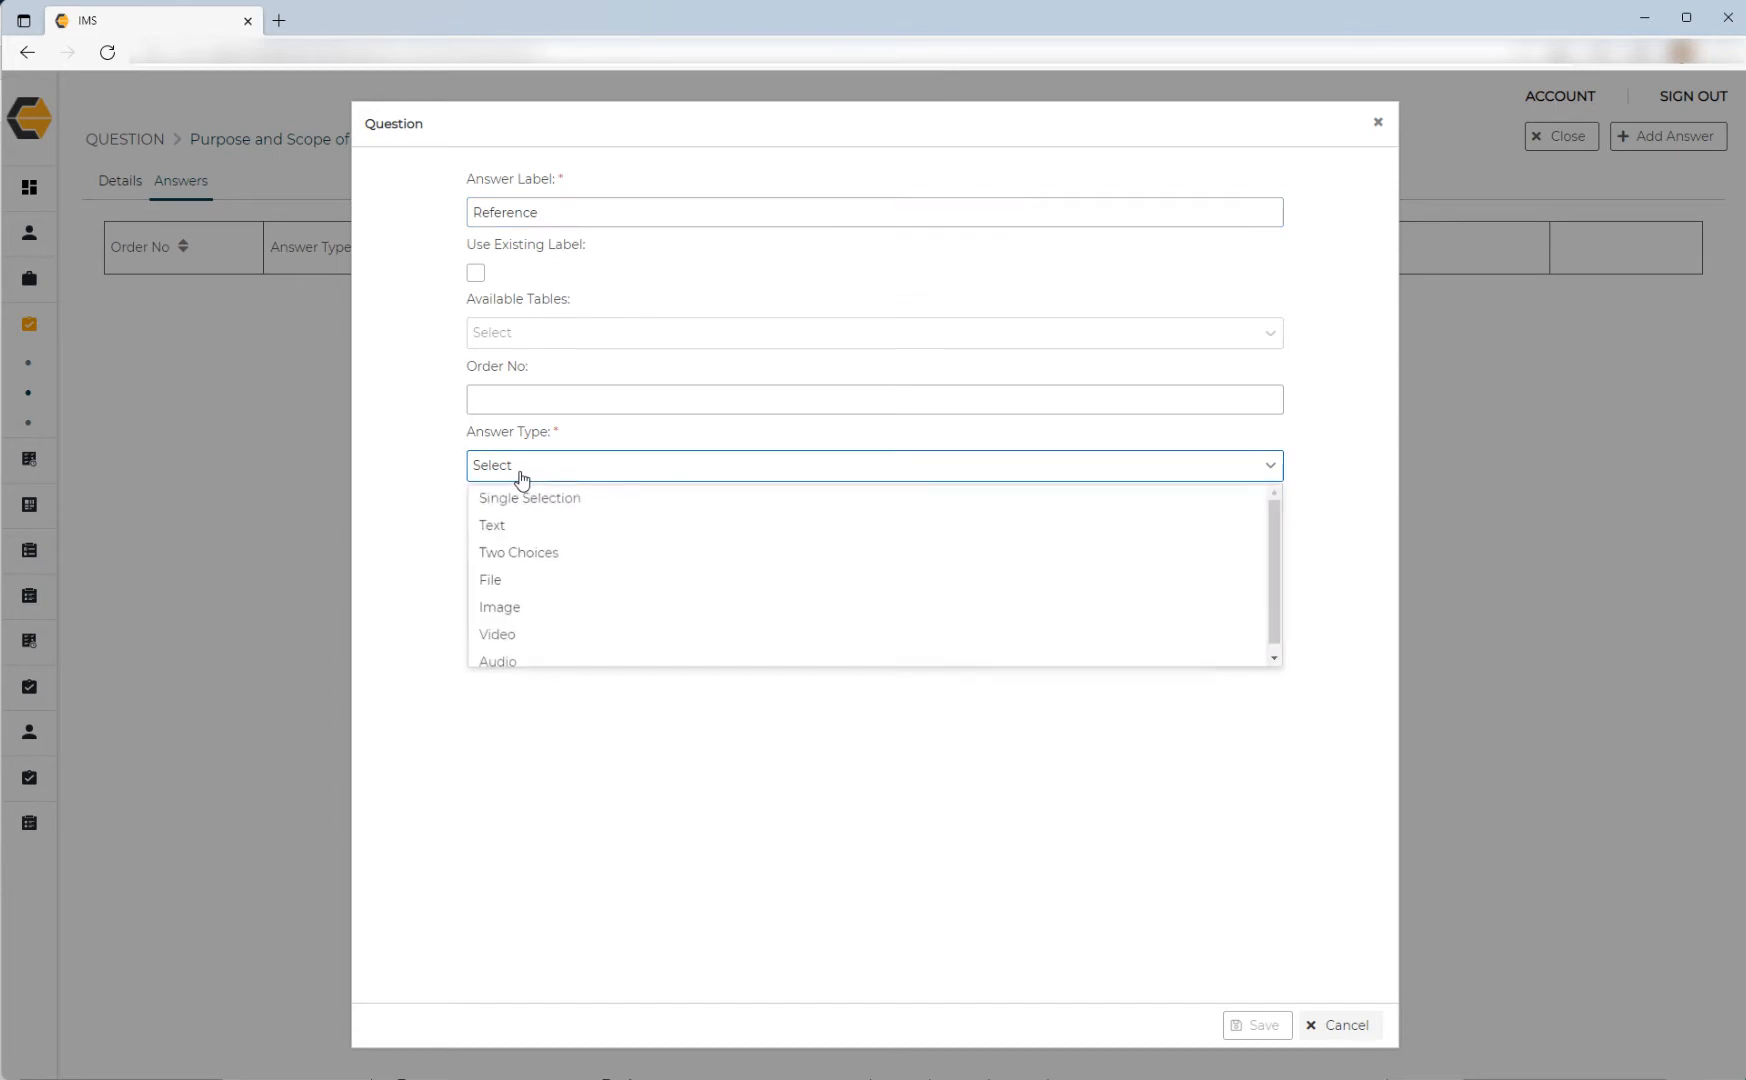
pyautogui.click(504, 530)
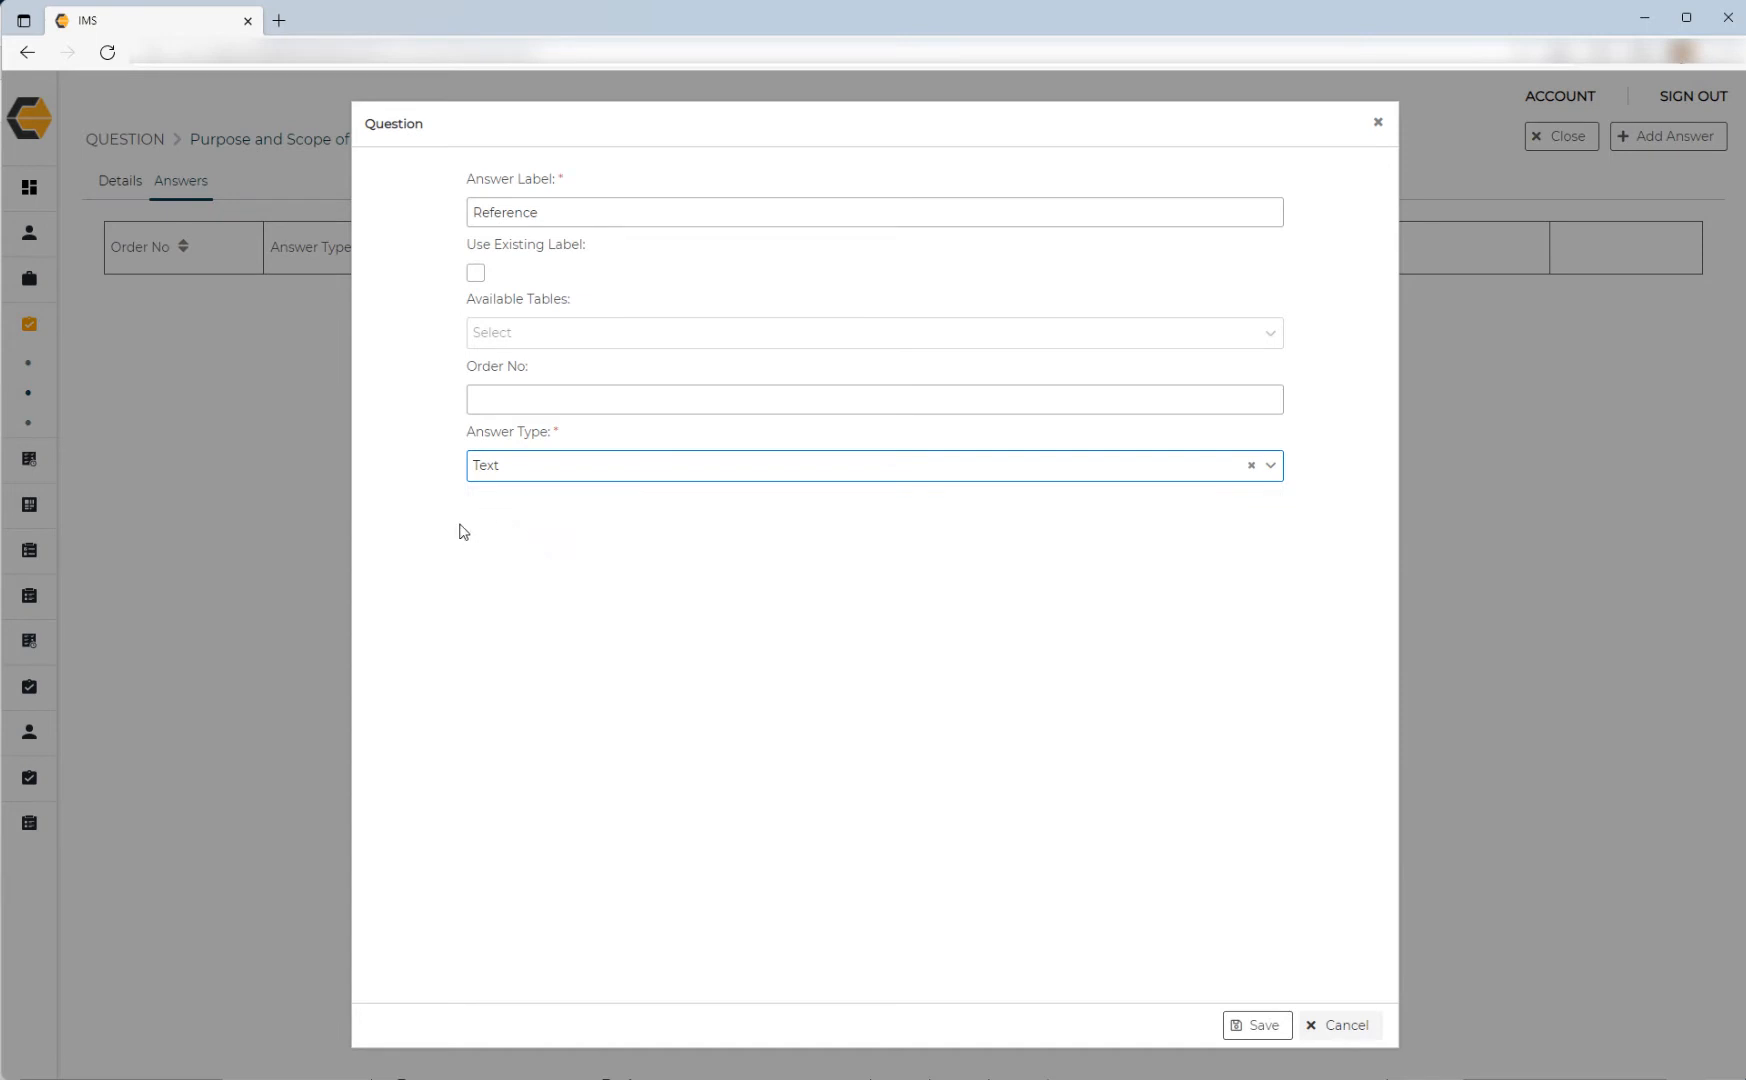
pyautogui.click(1258, 1025)
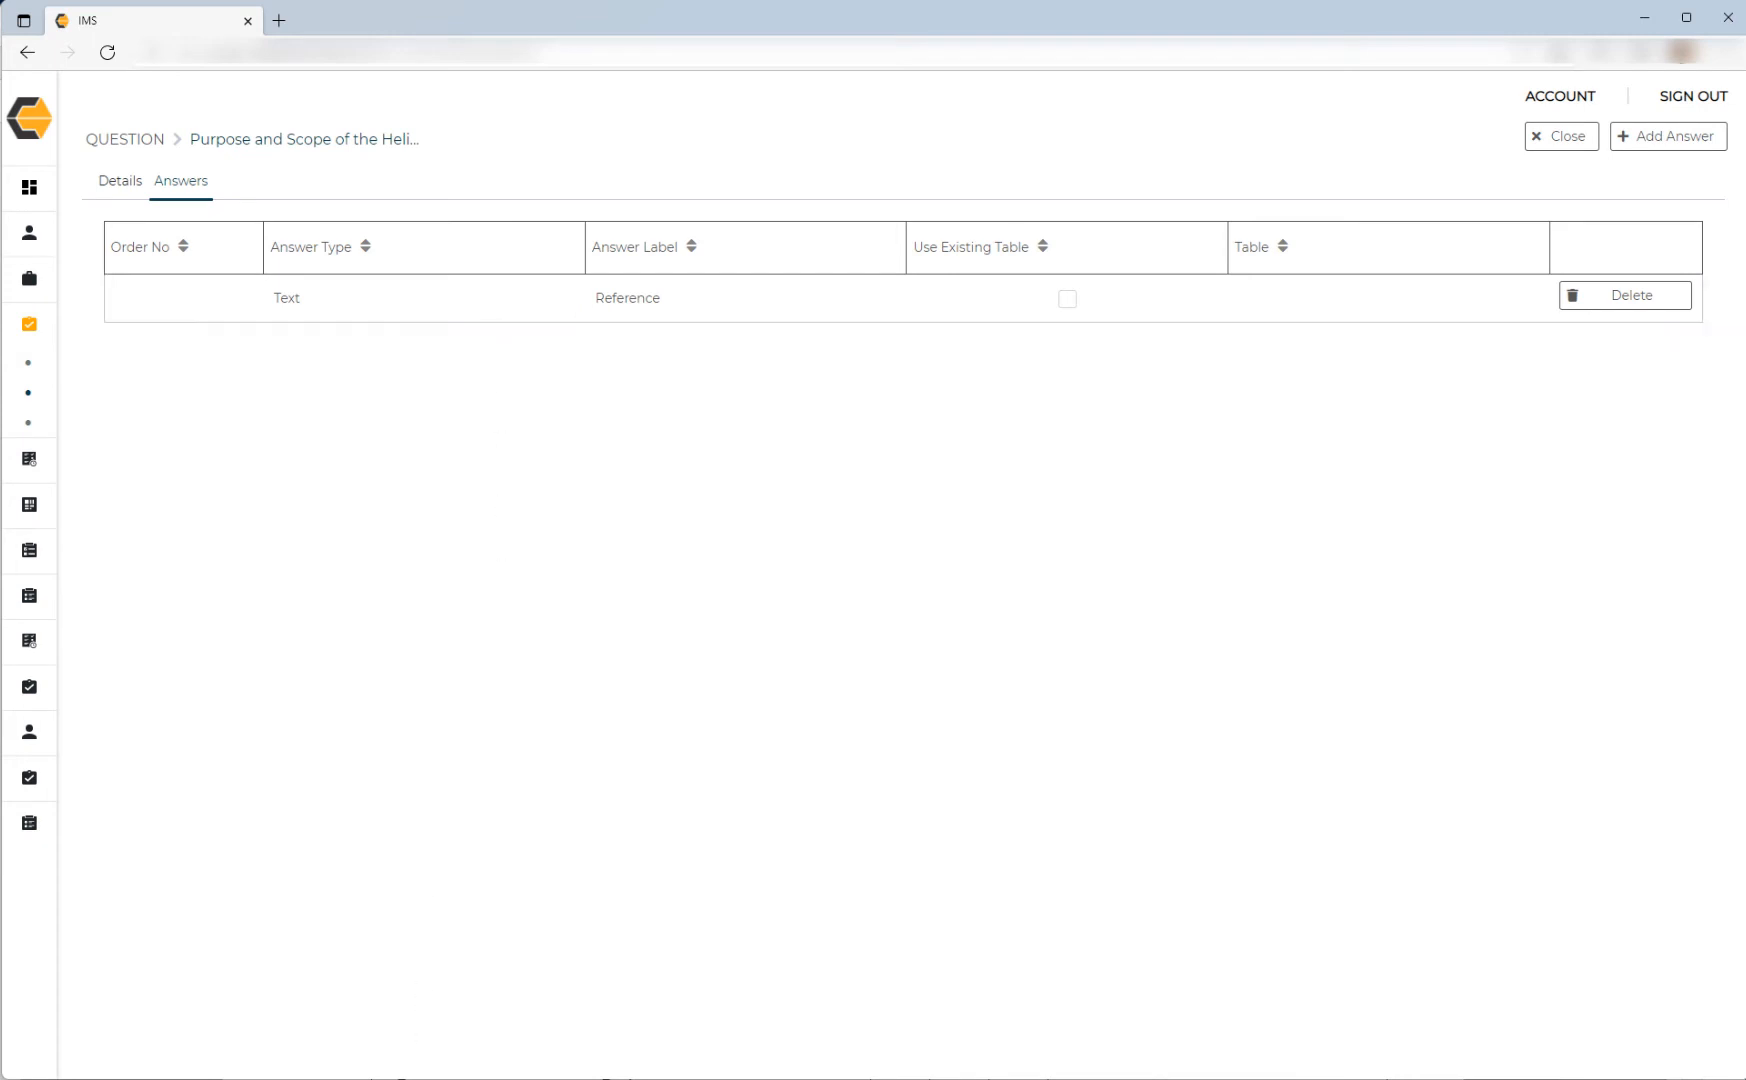
# Copy the "Manual Page Reference" column heading from the checklist PDF in Adobe Acrobat and return to the IMS.
pyautogui.hotkey('alt', 'Tab')
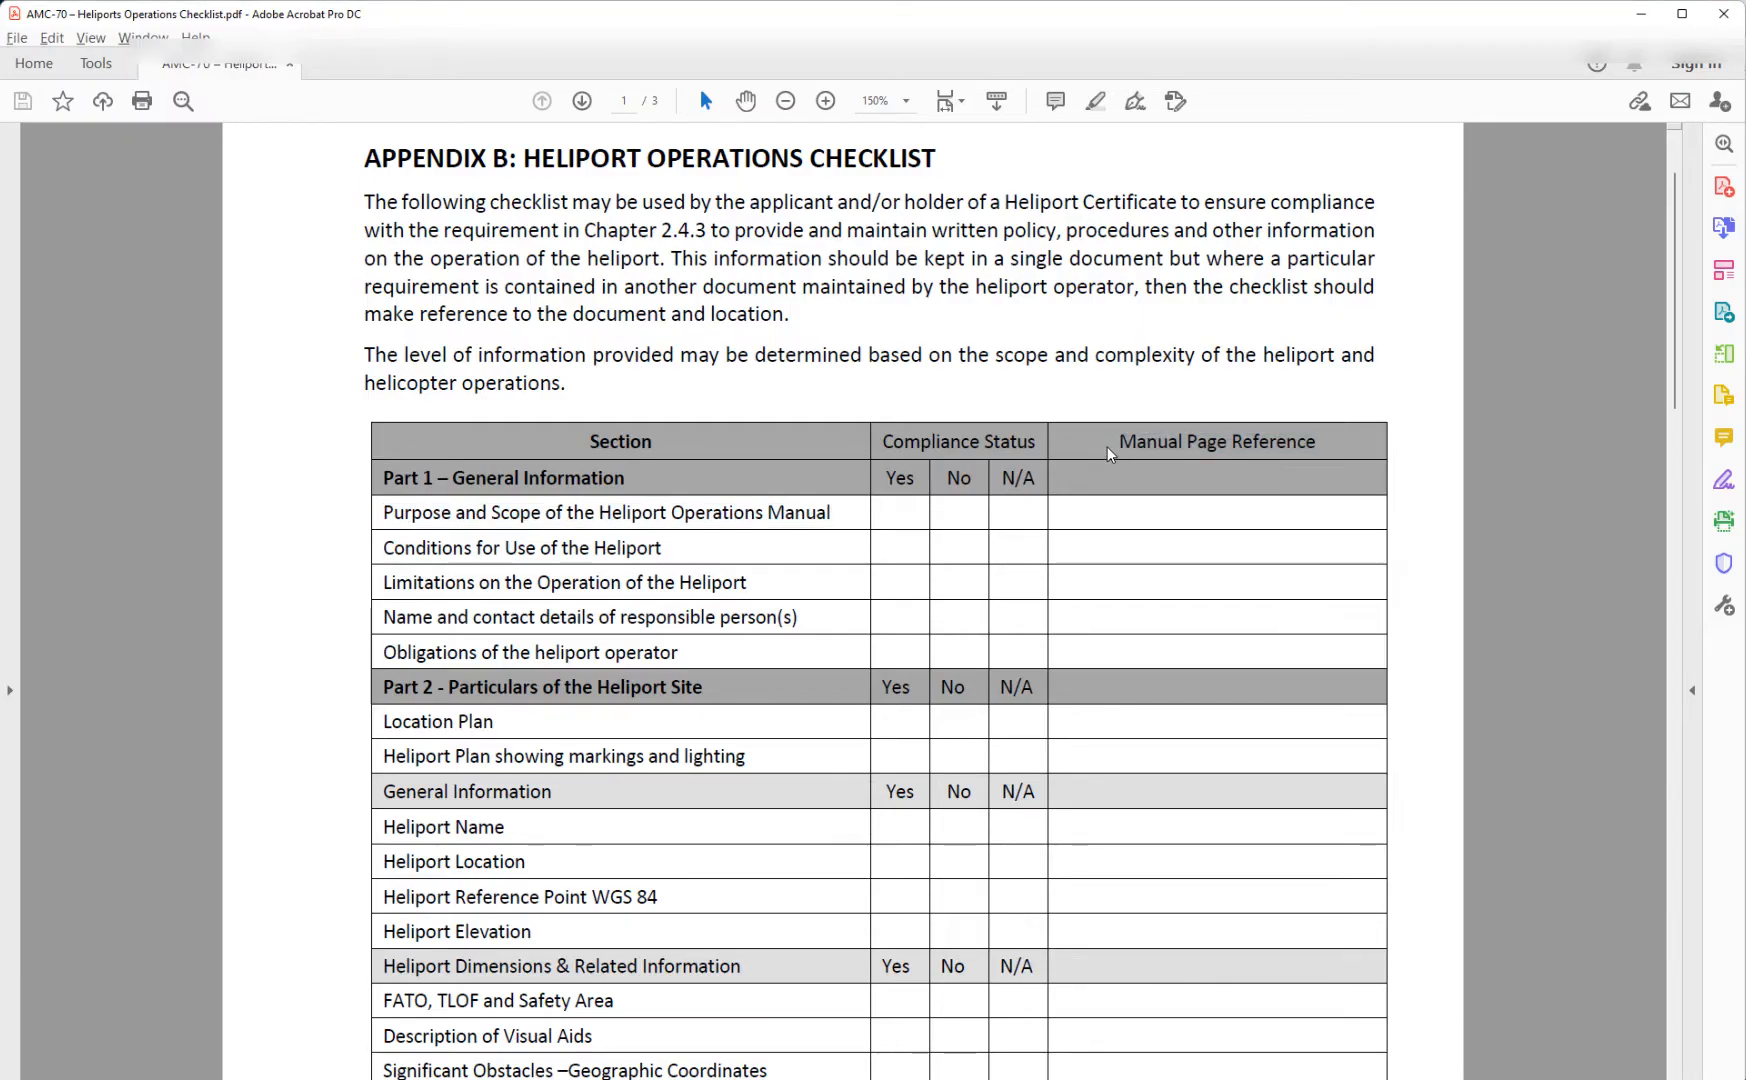
pyautogui.moveTo(1114, 441); pyautogui.dragTo(1300, 445)
pyautogui.rightClick(1282, 446)
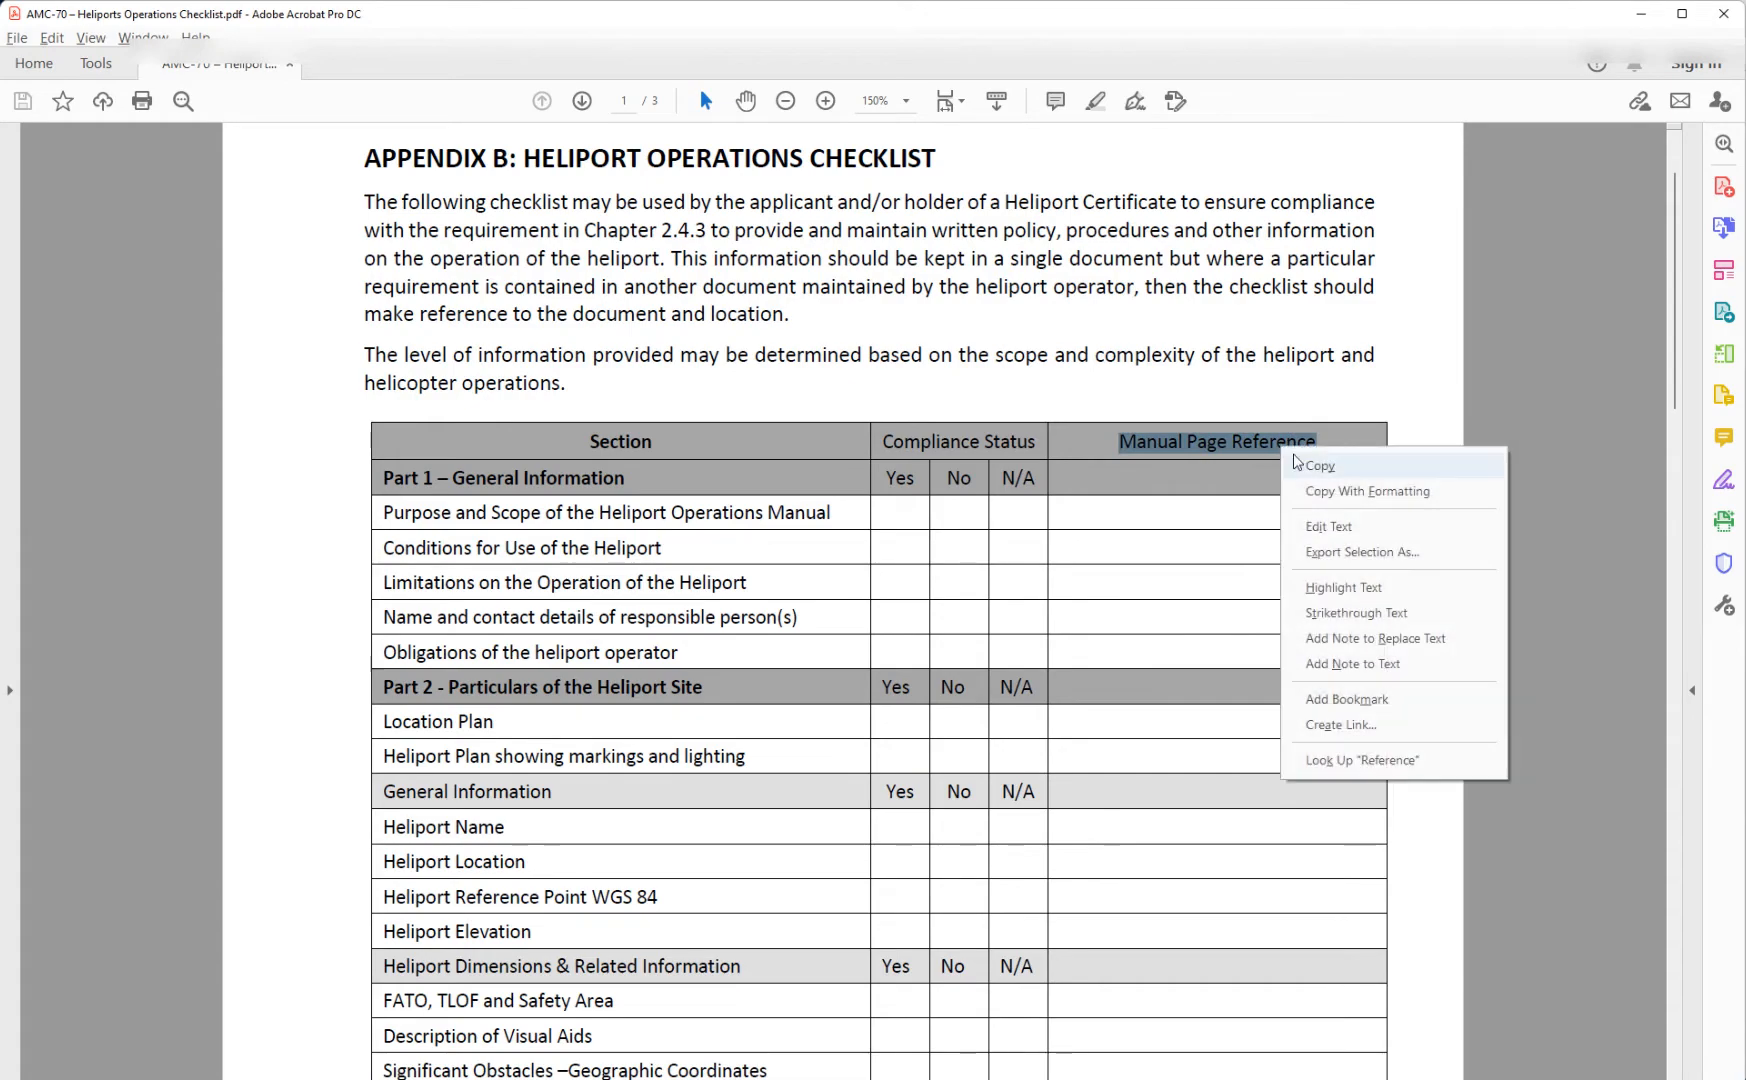
pyautogui.click(1318, 466)
pyautogui.hotkey('alt', 'Tab')
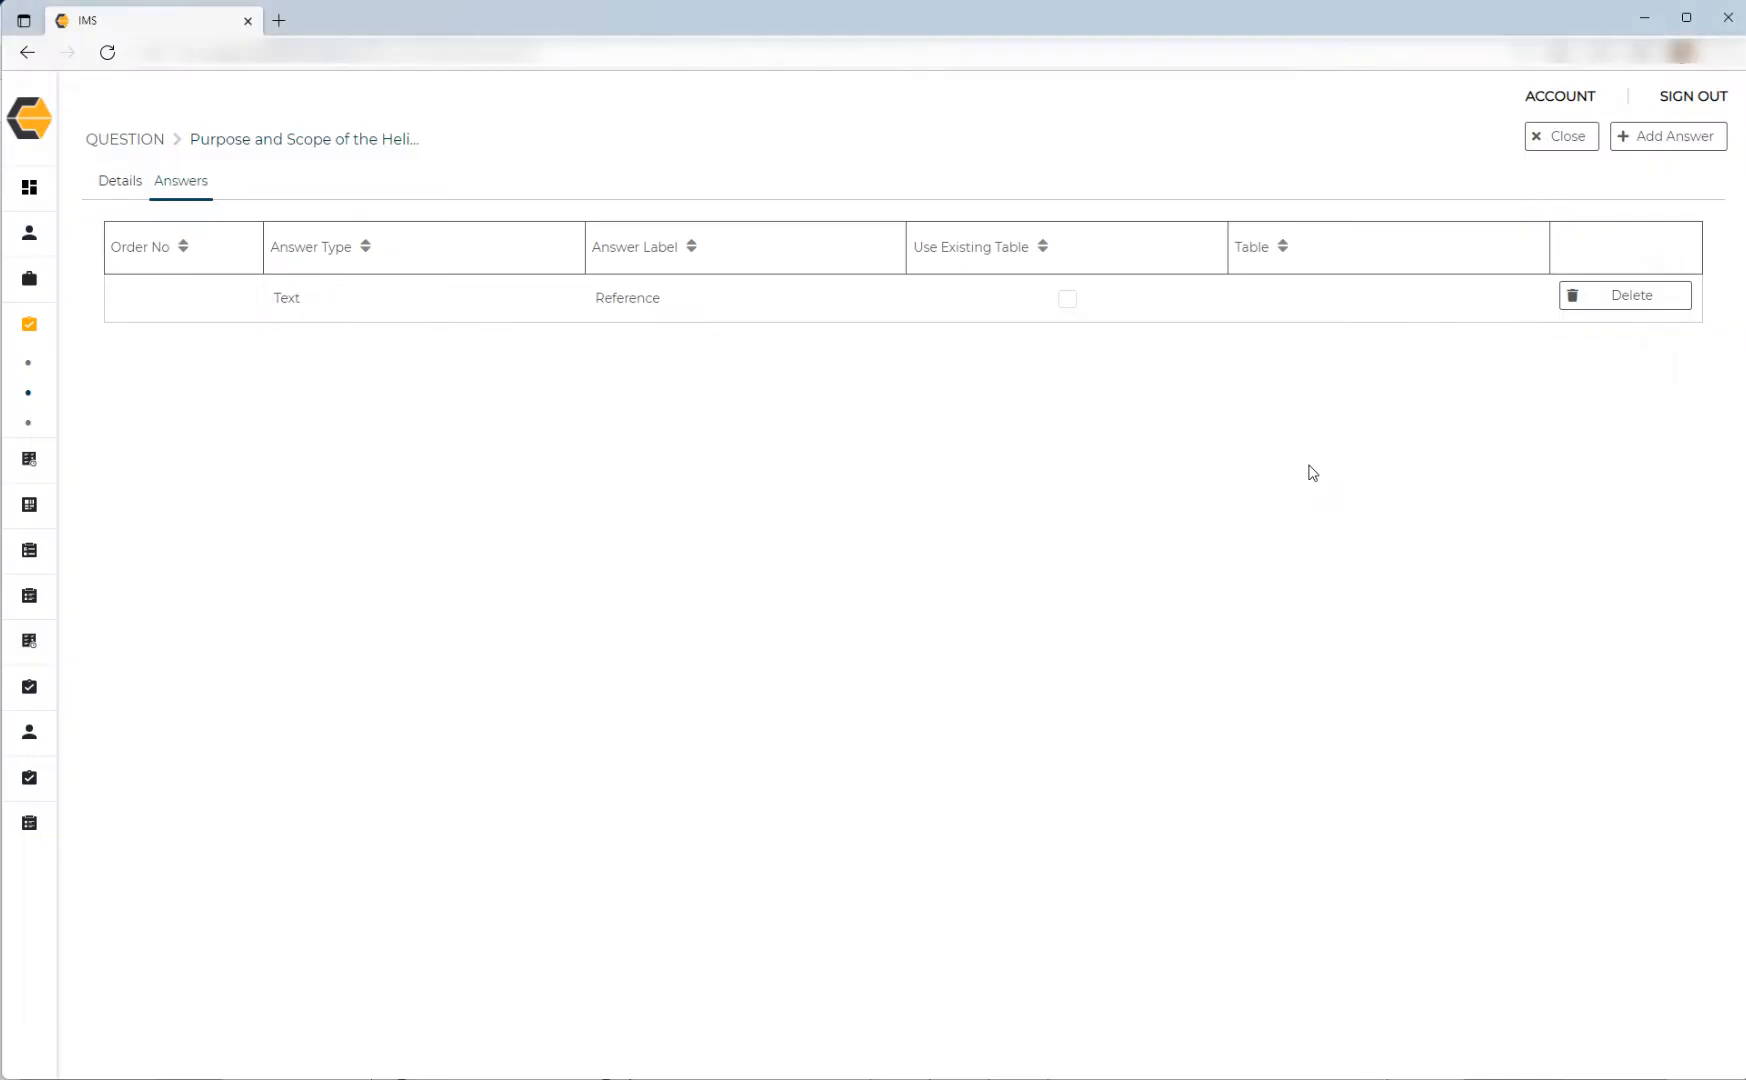
# Replace the label of the question's "Reference" answer with the copied text "Manual Page Reference" and save the answer.
pyautogui.click(206, 310)
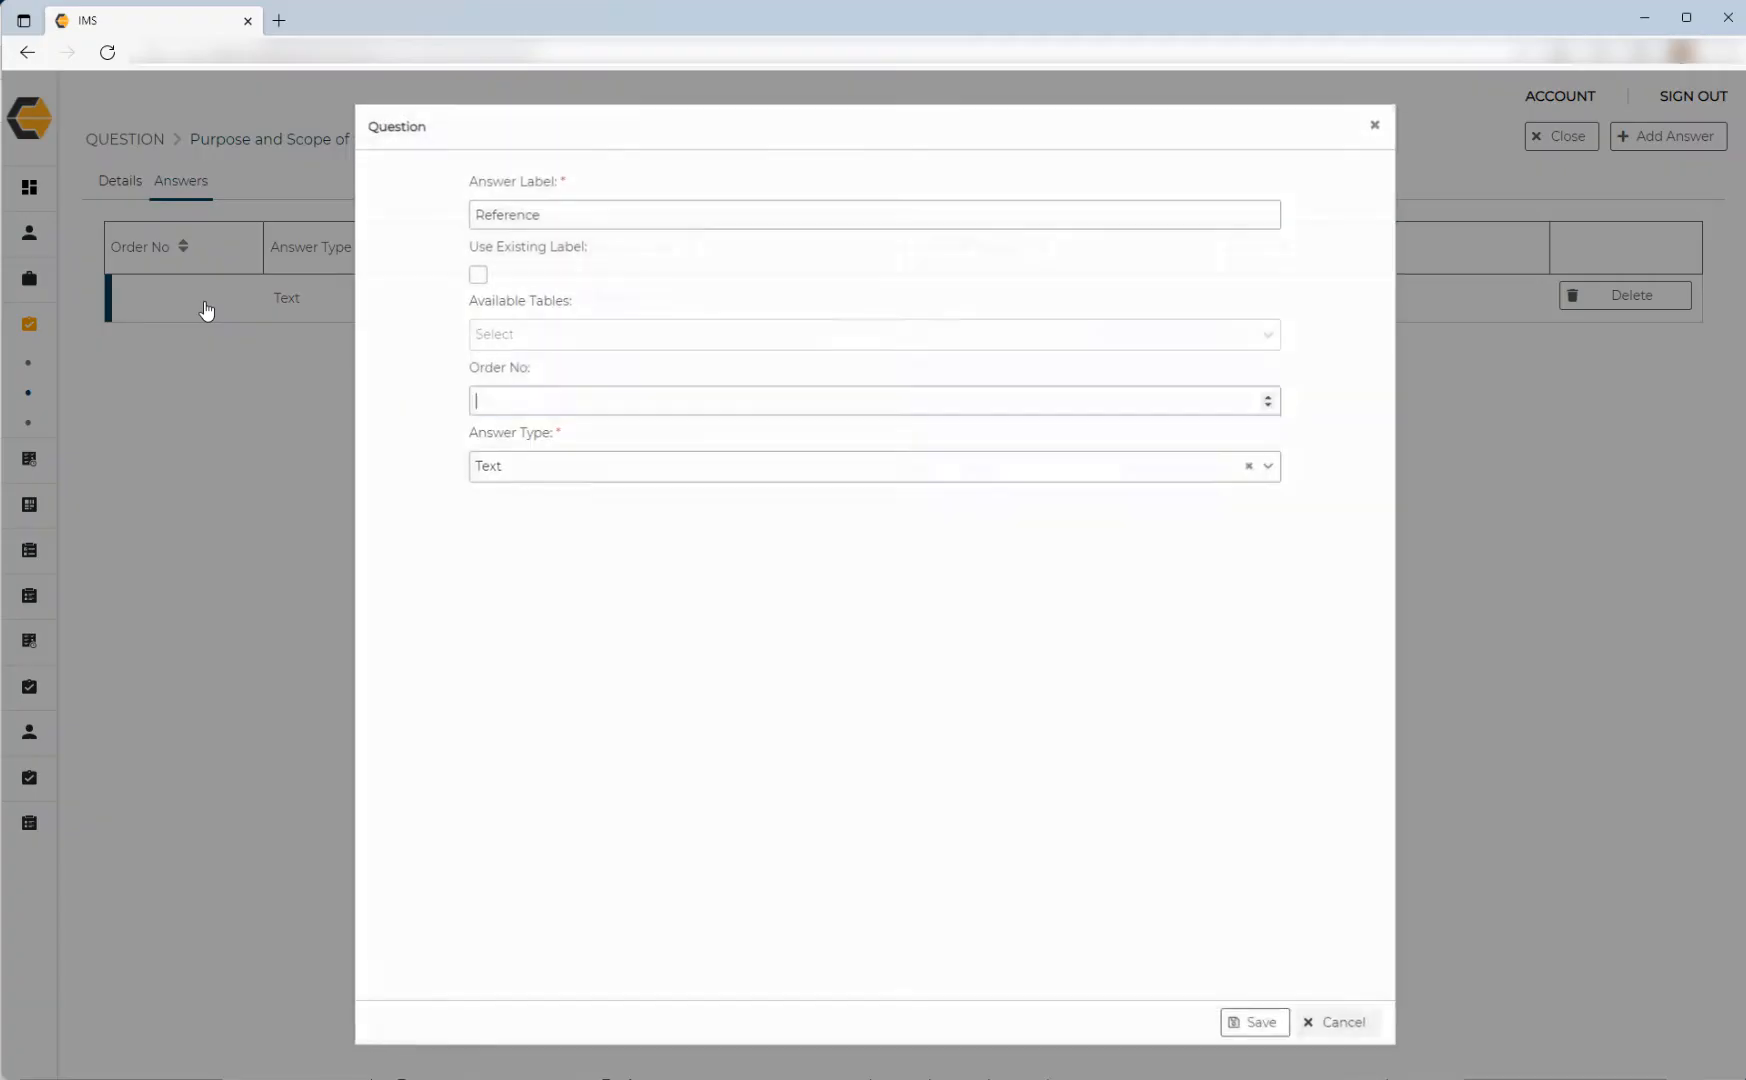
pyautogui.moveTo(616, 207); pyautogui.dragTo(373, 212)
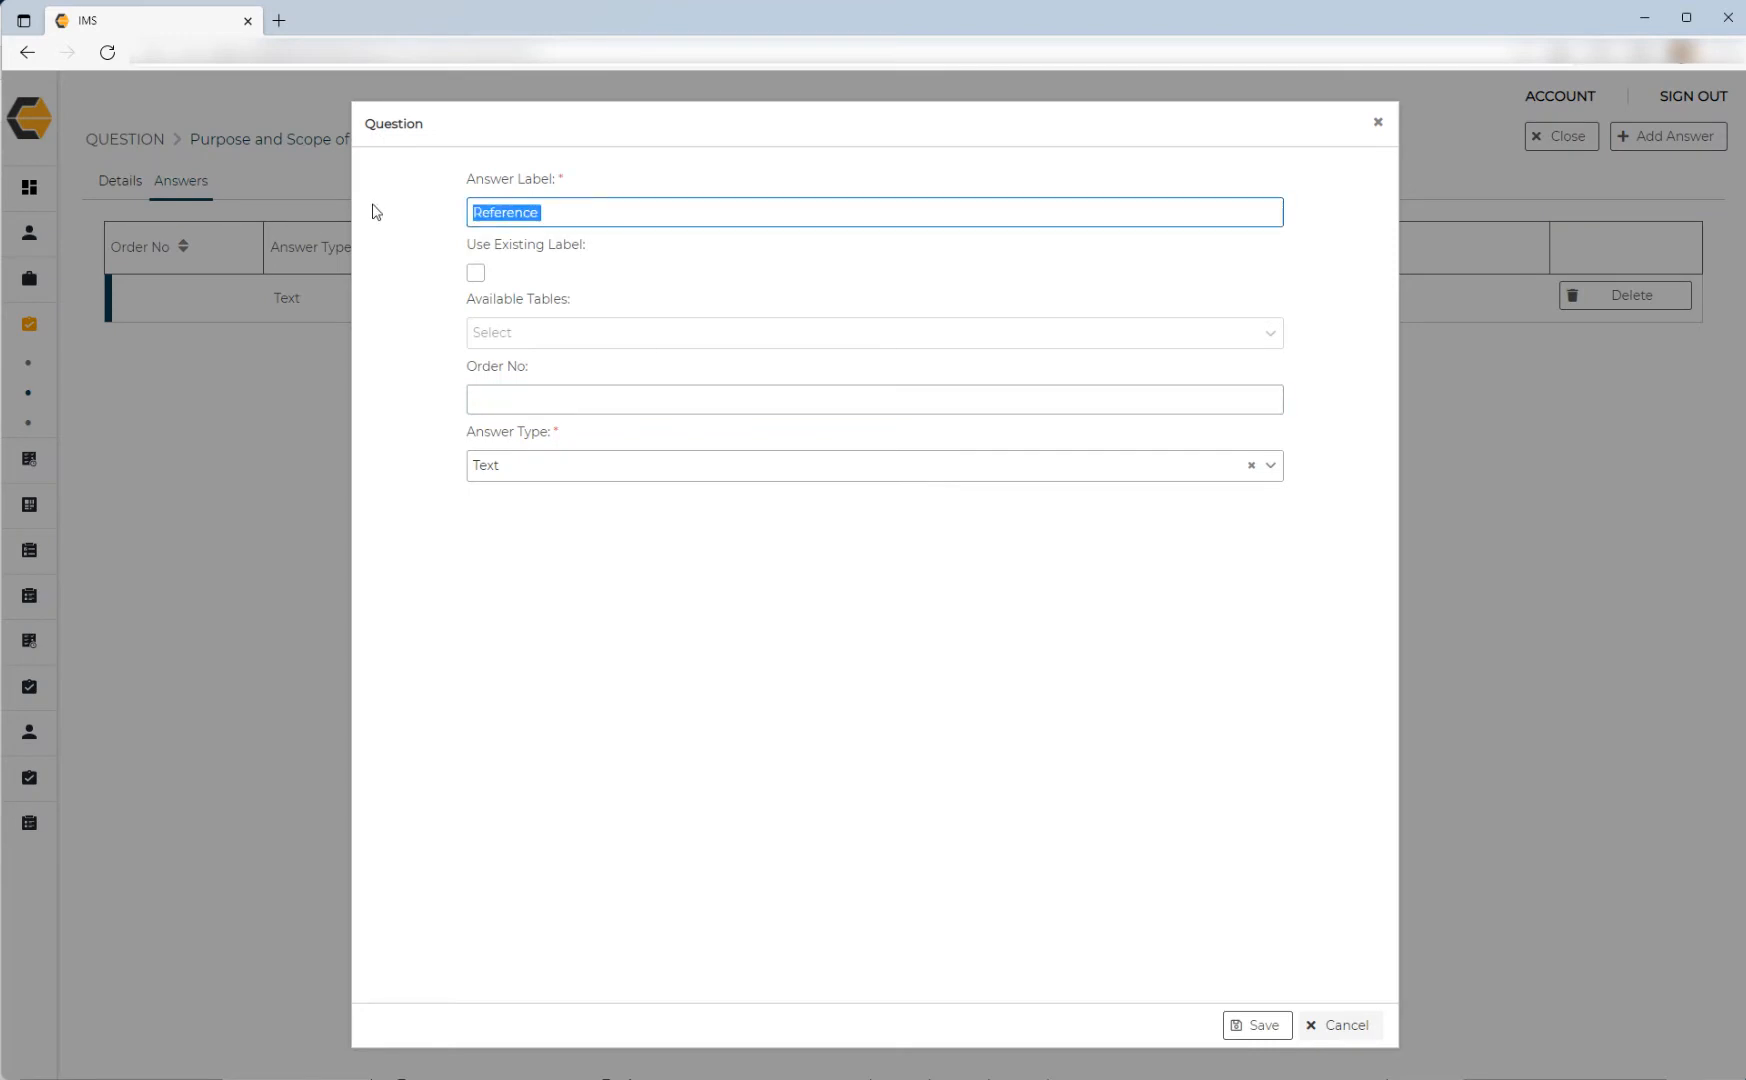
pyautogui.rightClick(526, 213)
pyautogui.click(558, 352)
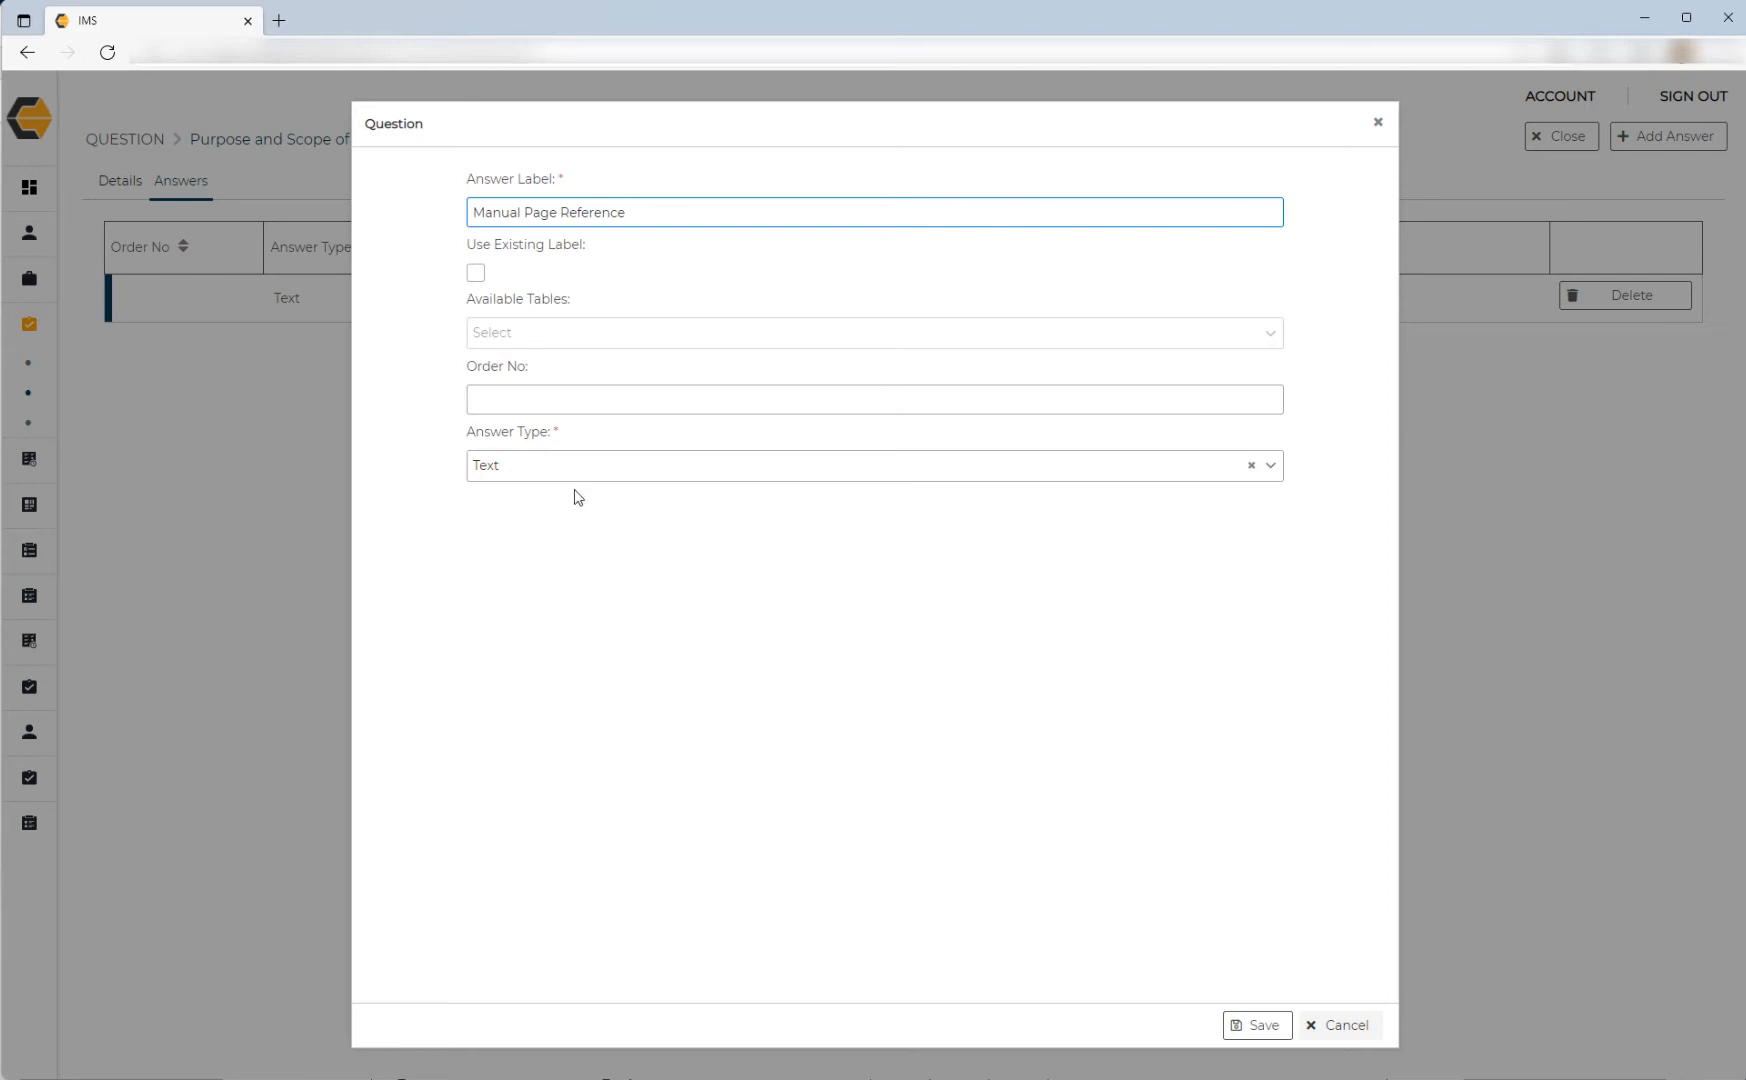
pyautogui.click(1250, 1030)
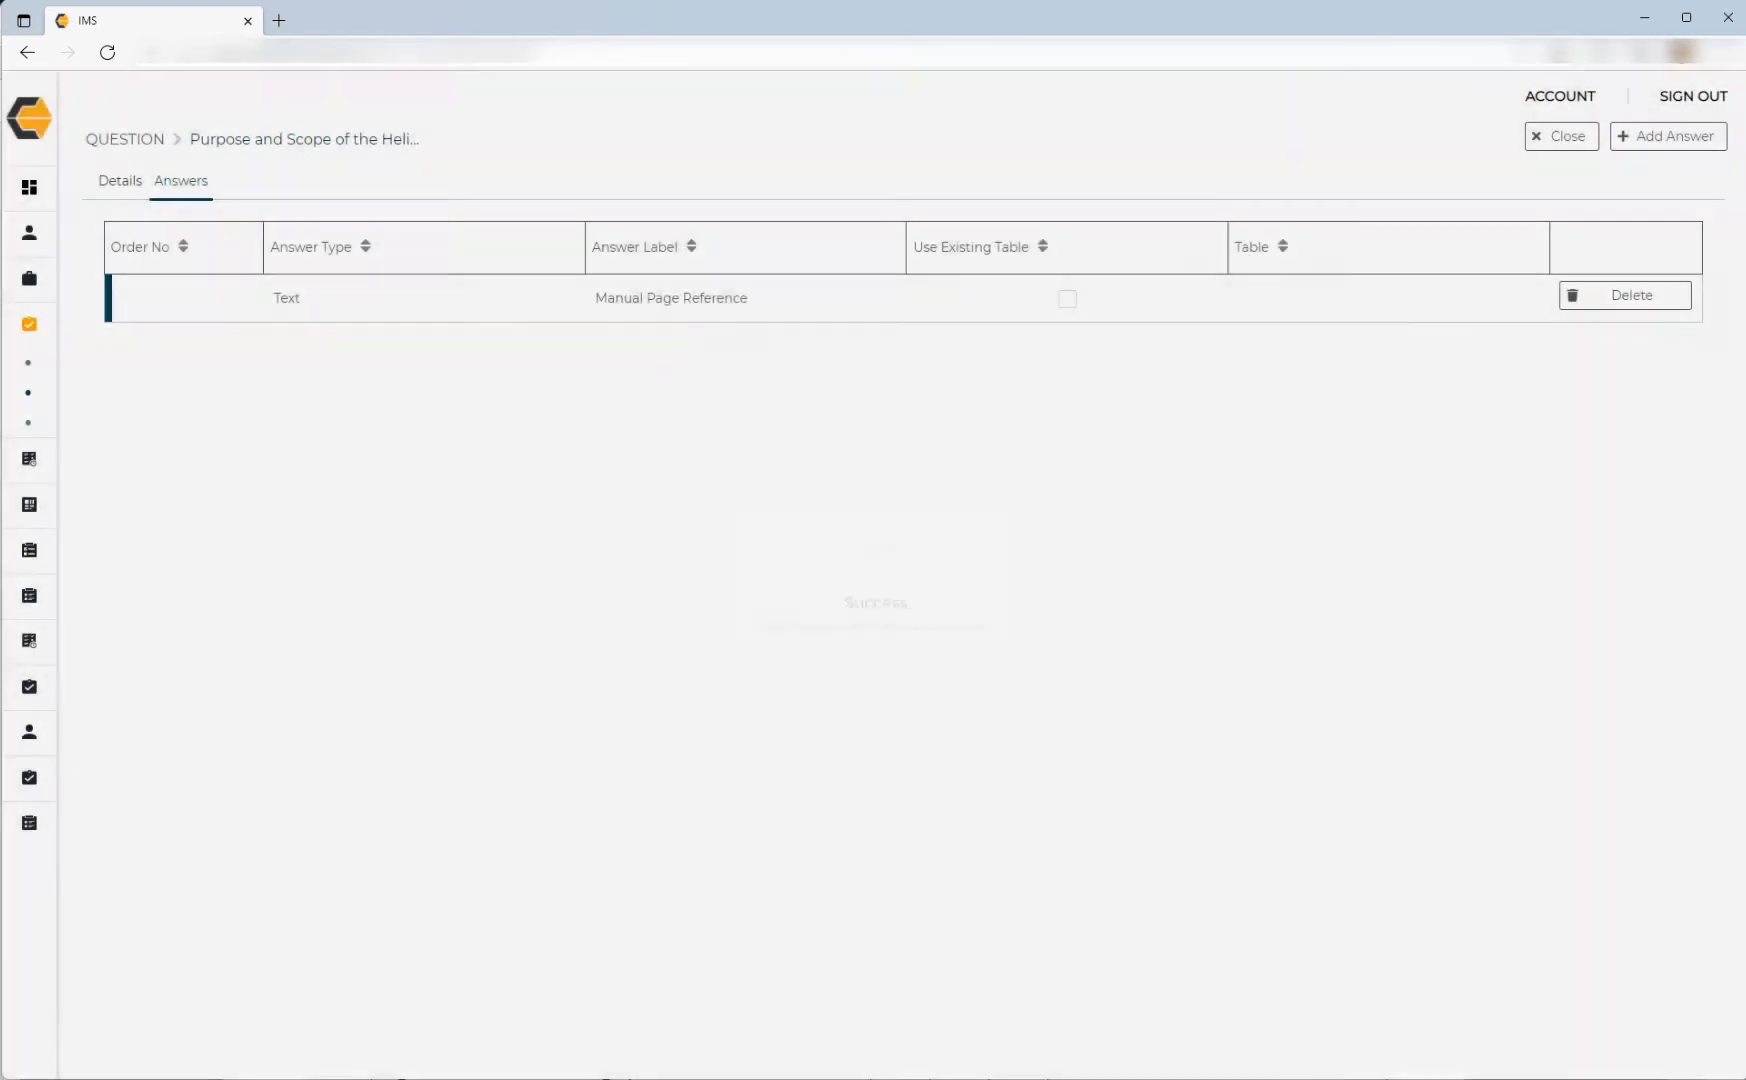
# Copy the "Compliance Status" column heading from the checklist PDF in Adobe Acrobat and switch back to the IMS.
pyautogui.click(470, 1078)
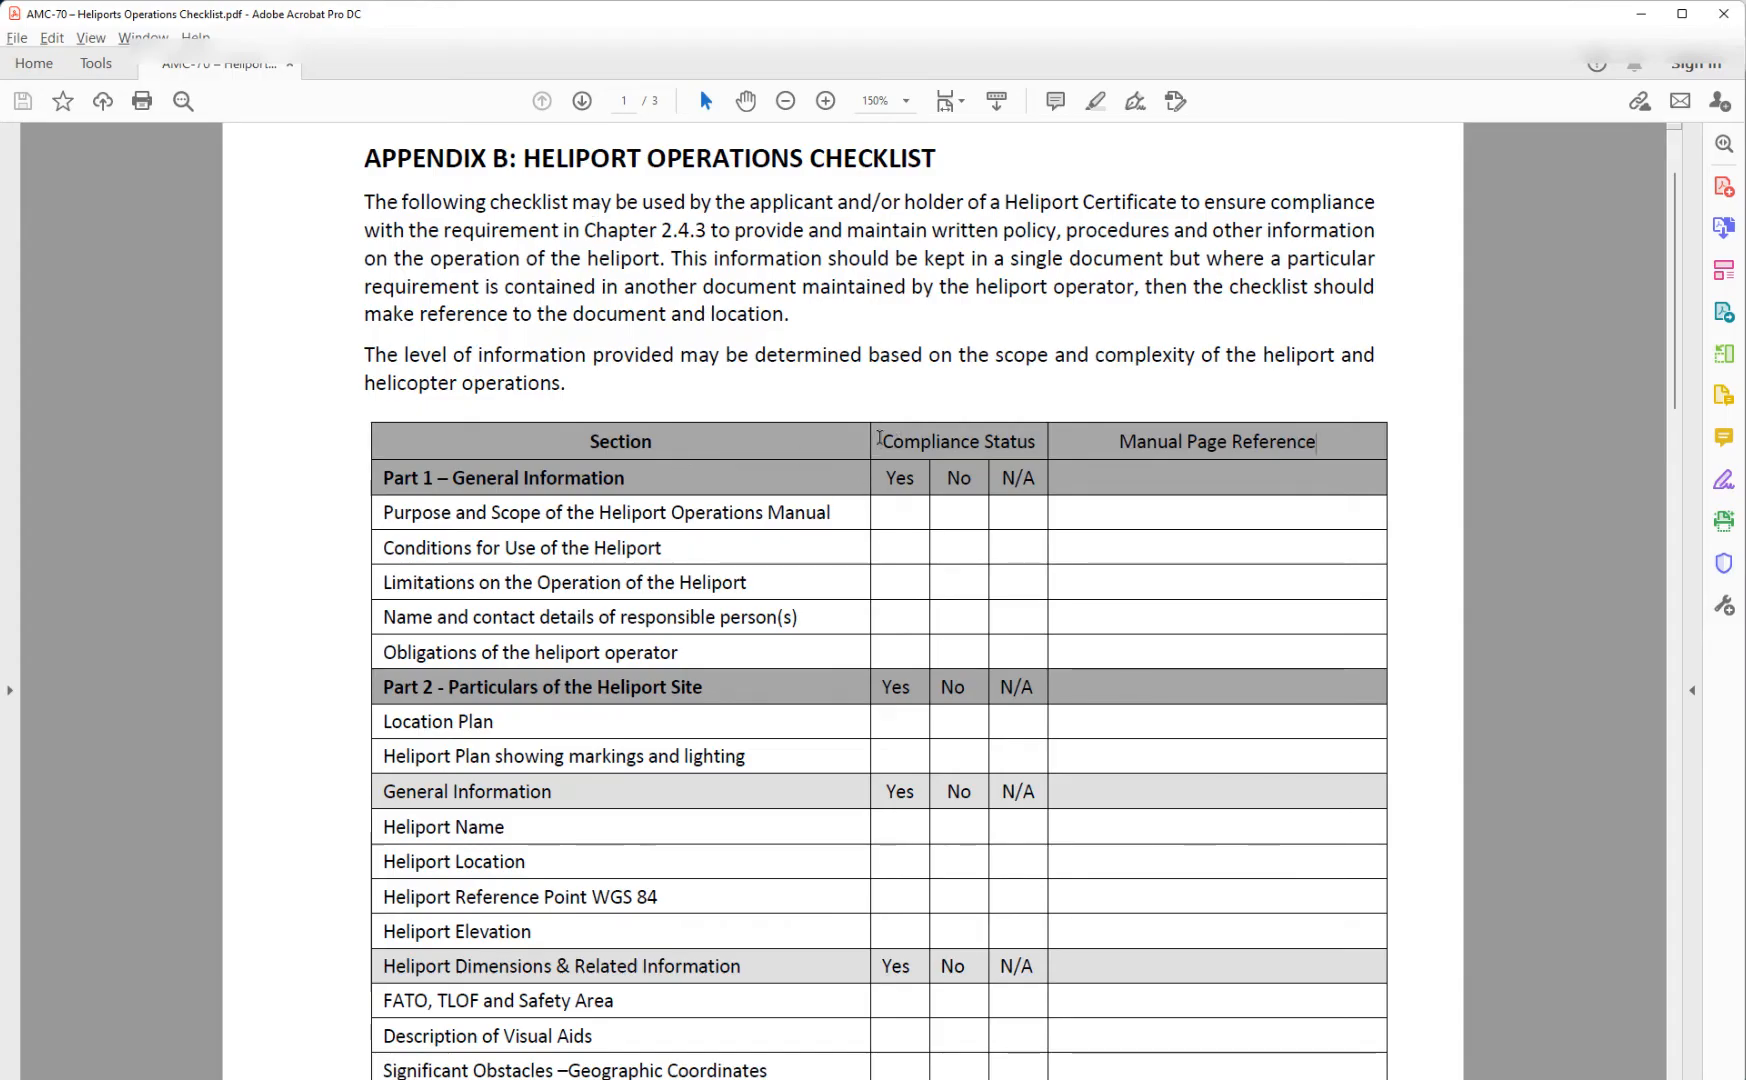
pyautogui.moveTo(879, 438); pyautogui.dragTo(1003, 442)
pyautogui.rightClick(1003, 442)
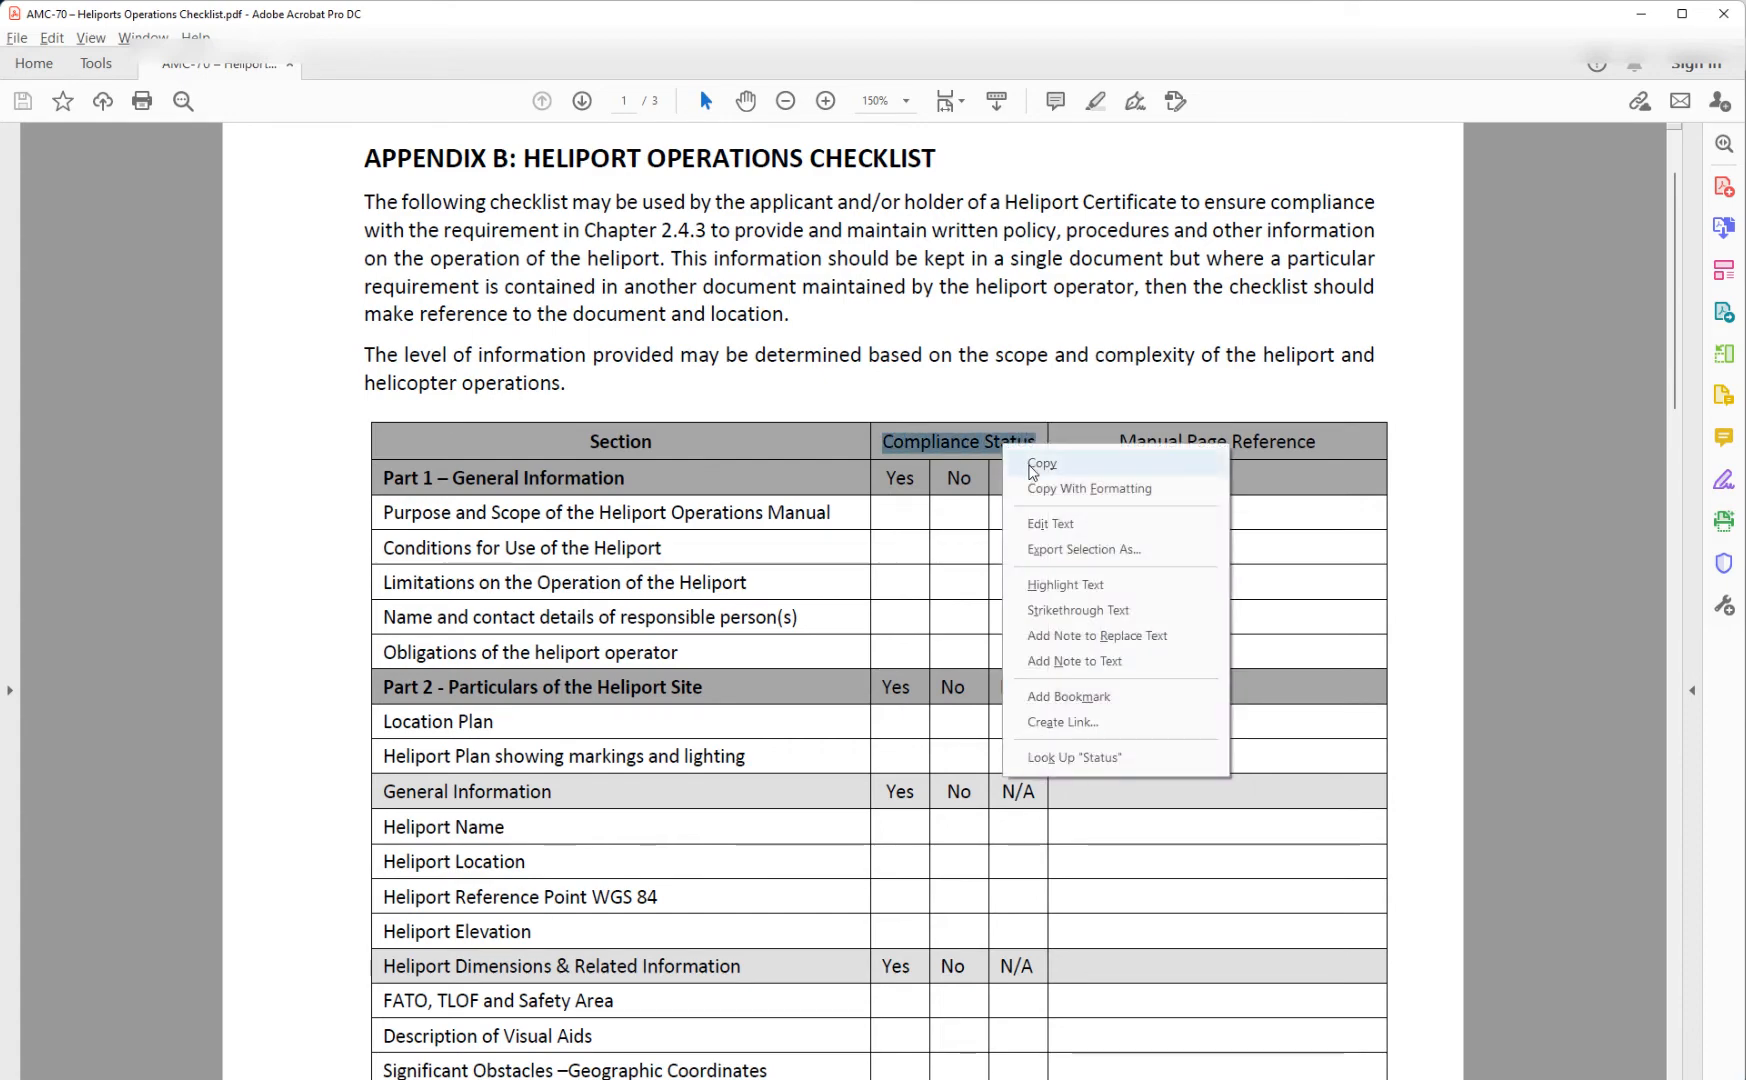
pyautogui.click(1040, 464)
pyautogui.hotkey('alt', 'Tab')
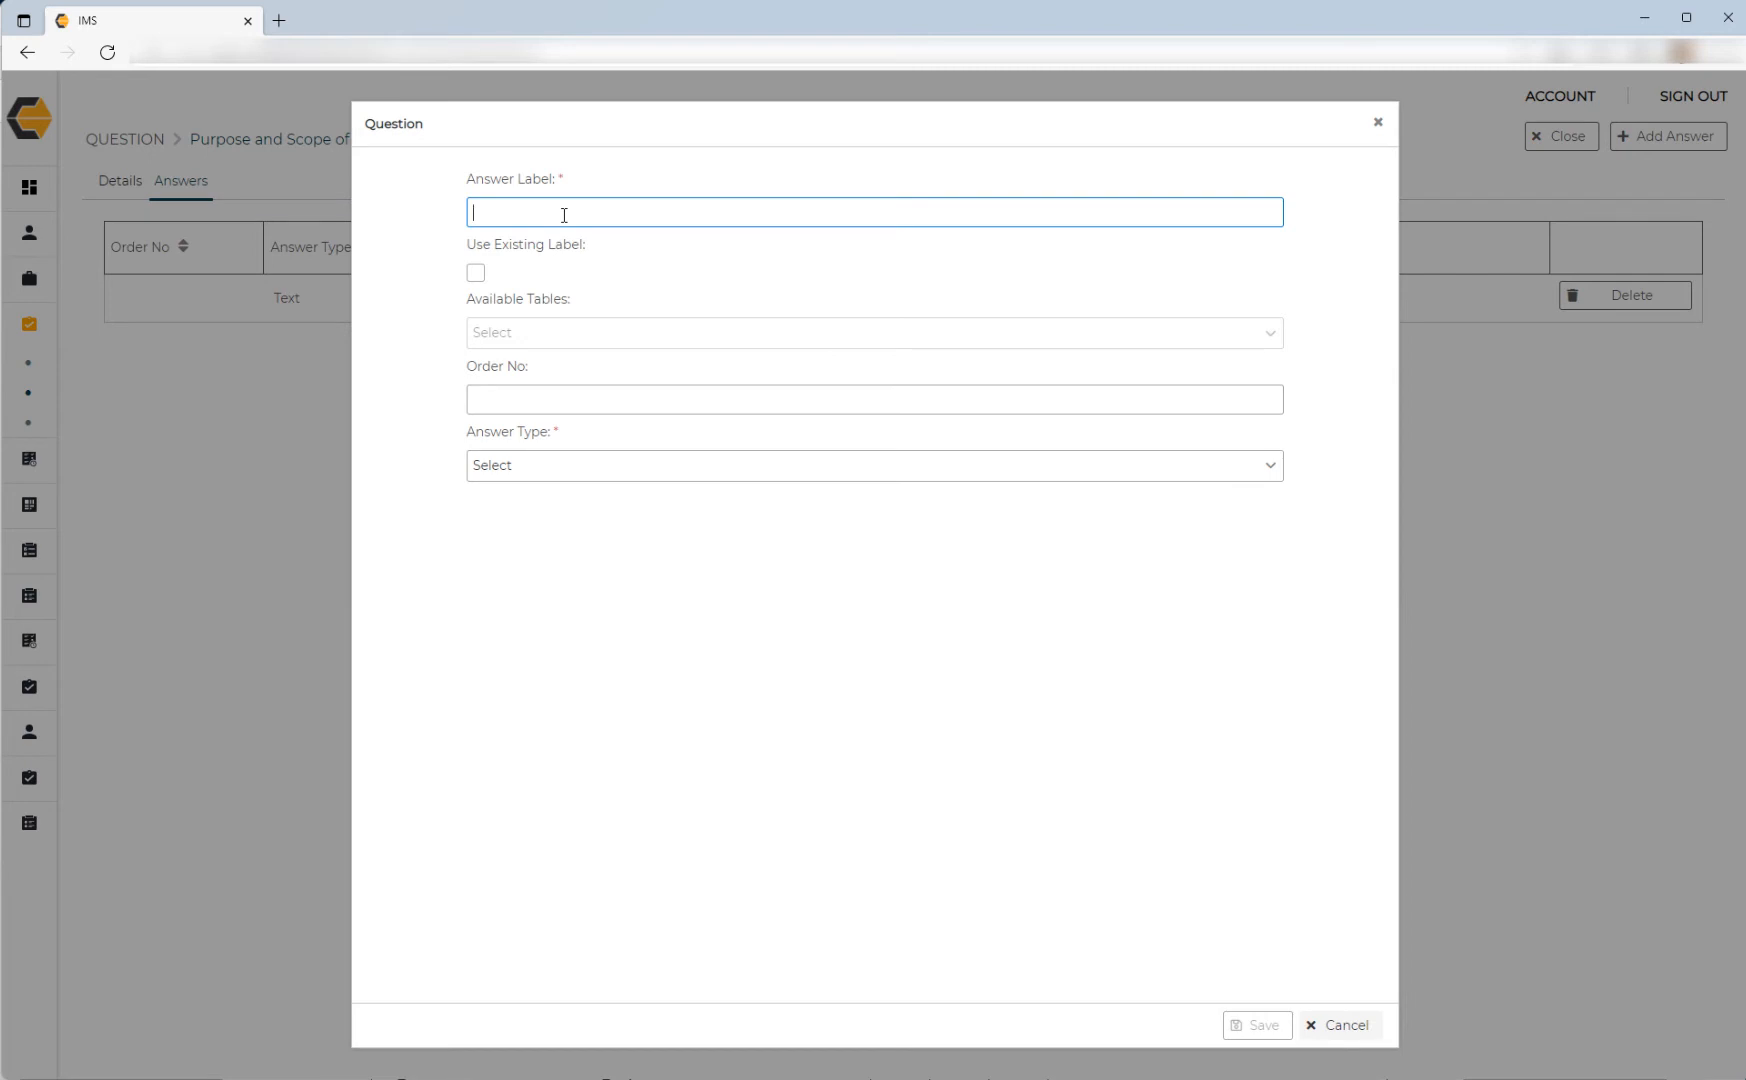
# Label the new answer "Compliance Status" and make it use the existing YES/NO/NA table.
pyautogui.hotkey('ctrl', 'v')
pyautogui.click(475, 272)
pyautogui.click(516, 340)
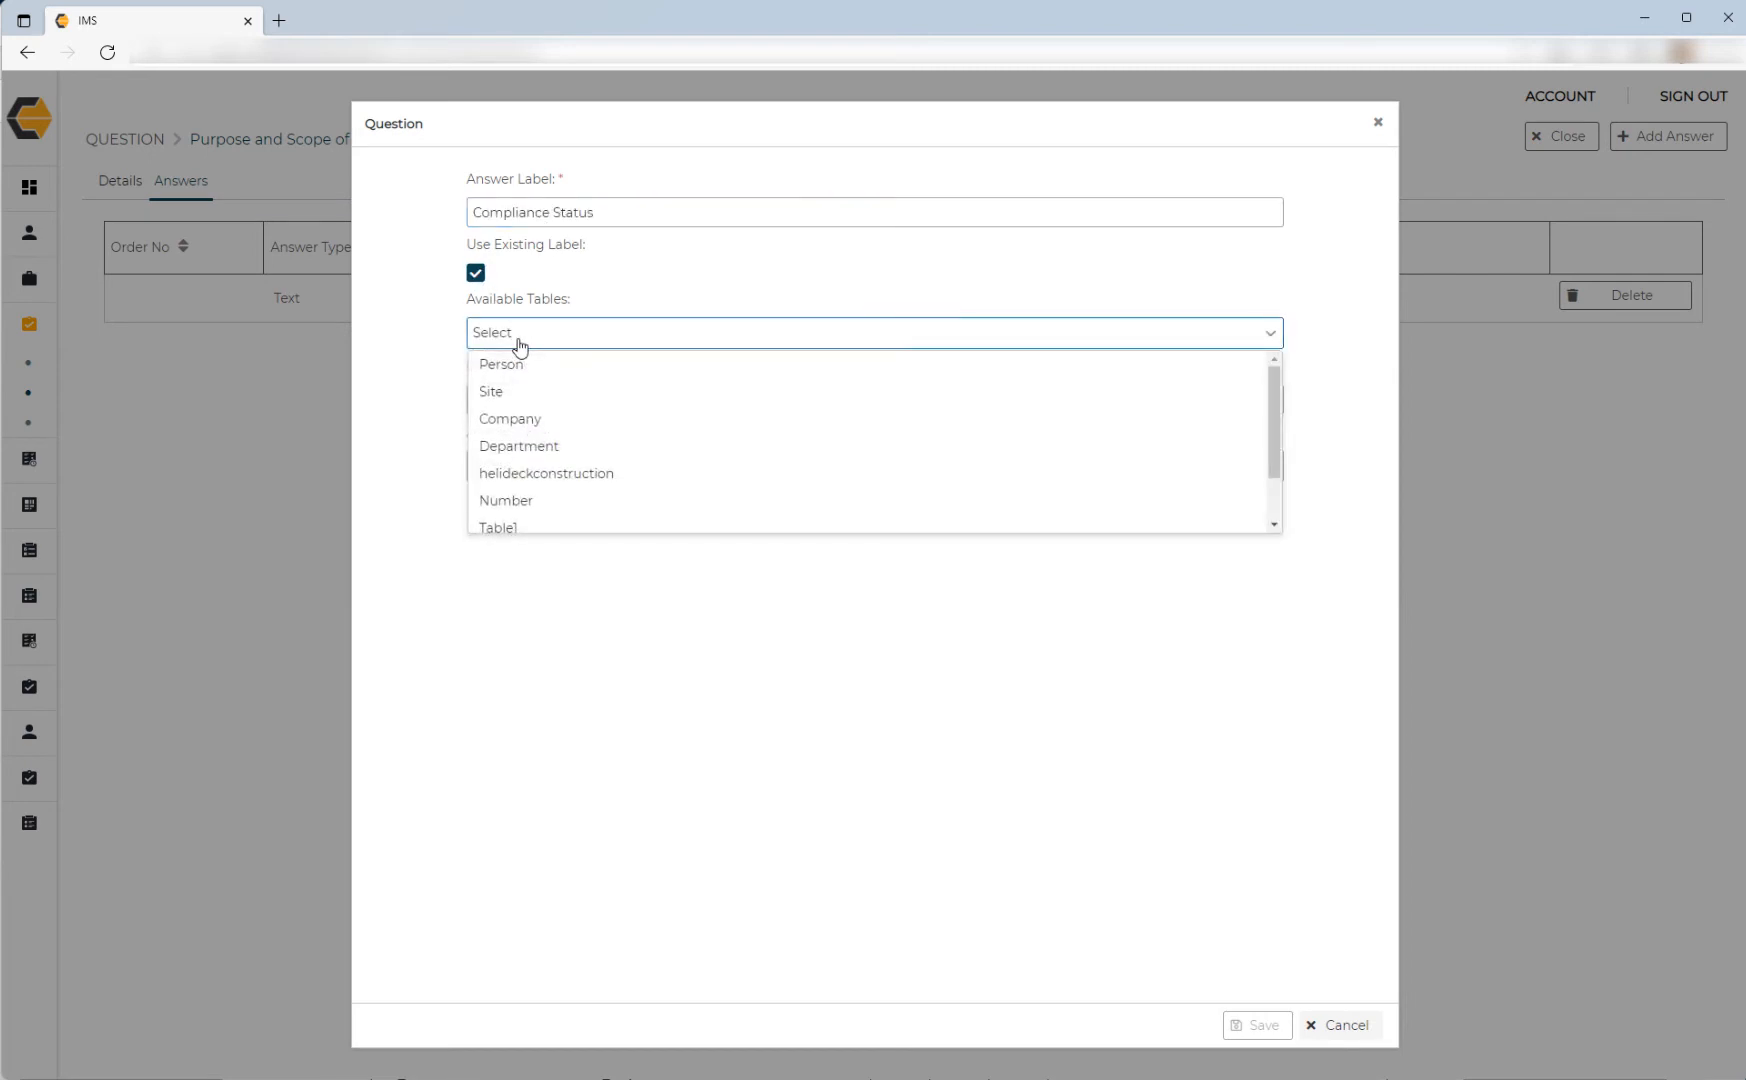
pyautogui.scroll(-1, 573, 456)
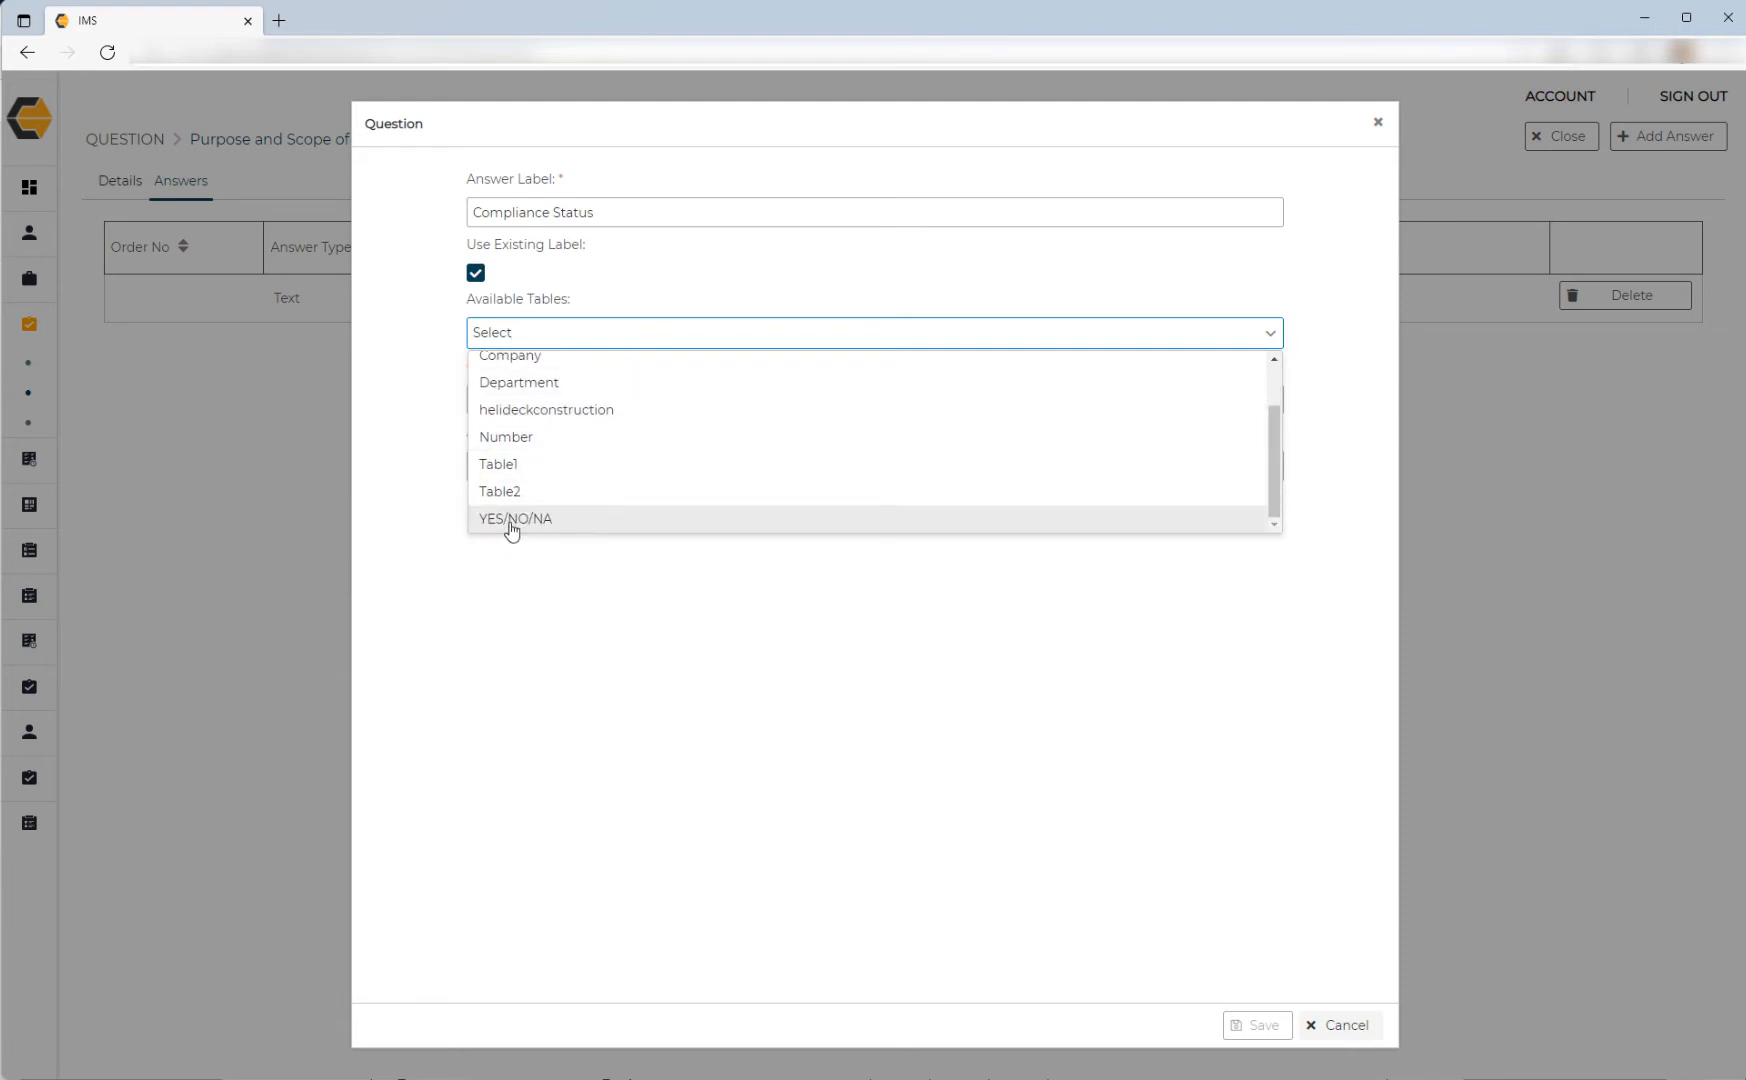
pyautogui.scroll(1, 500, 470)
pyautogui.scroll(-1, 495, 450)
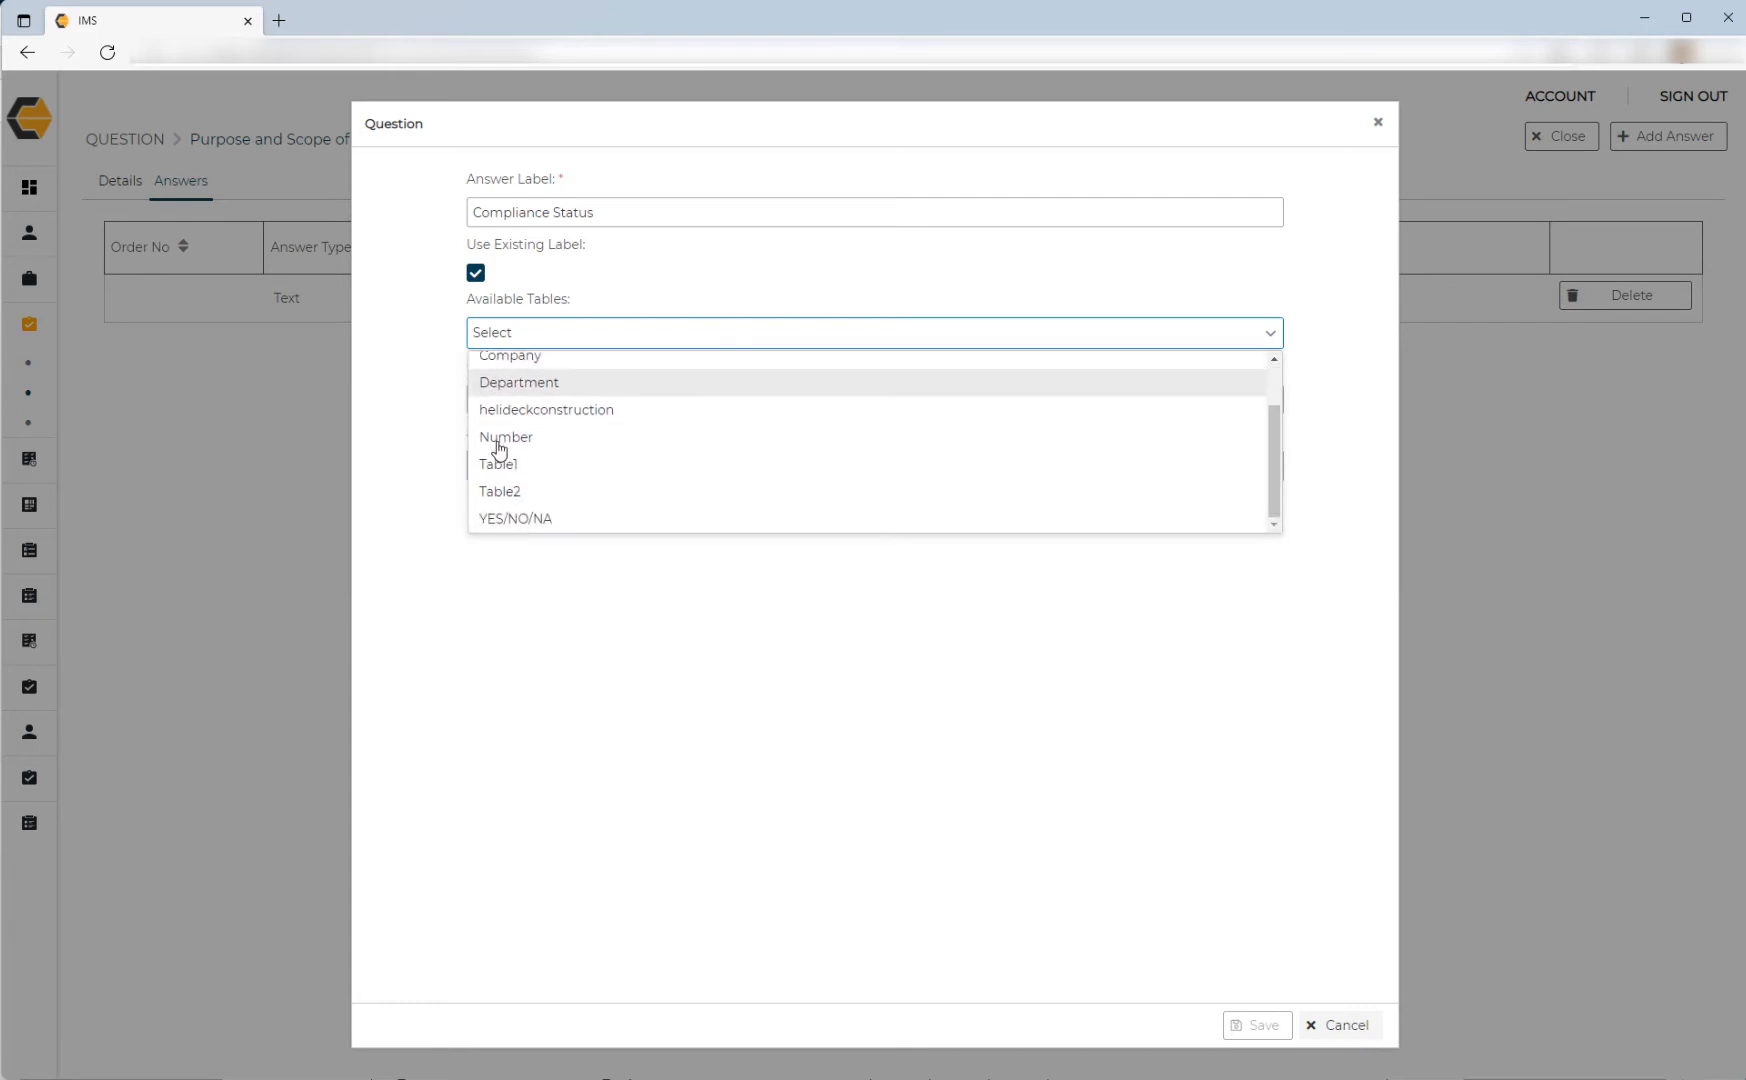
pyautogui.click(515, 518)
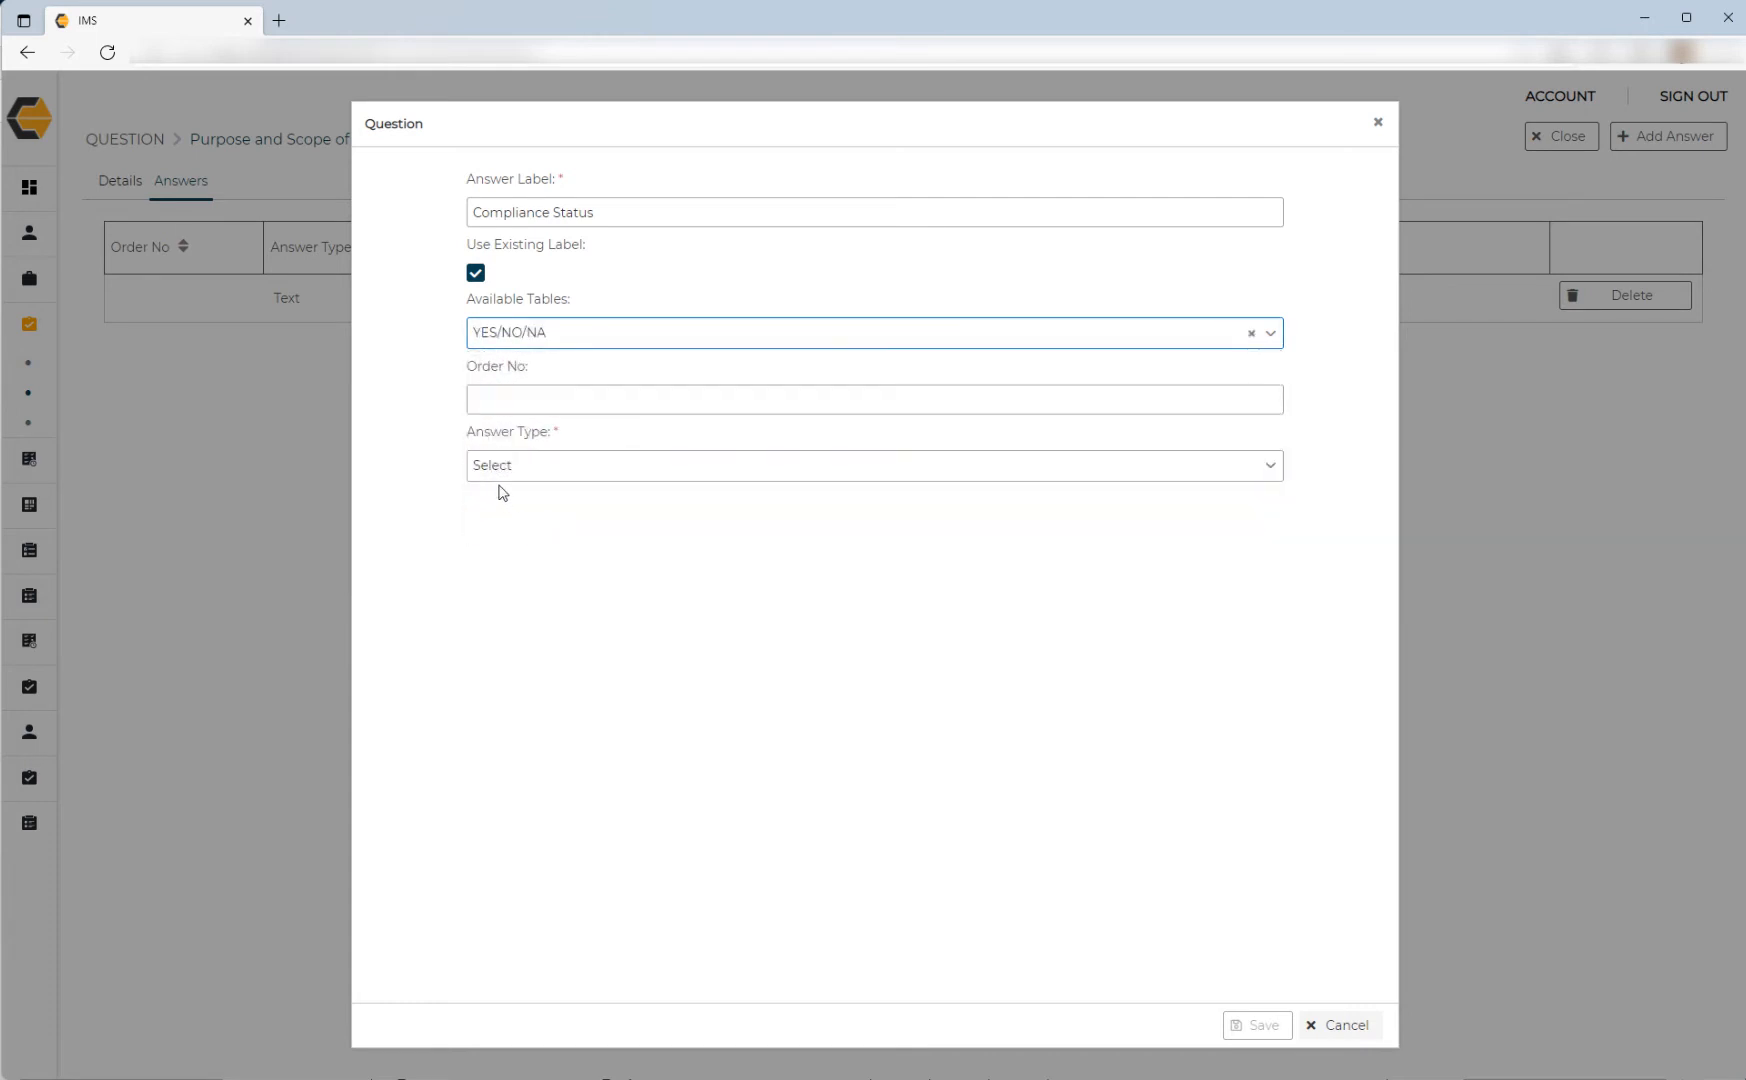
# Give the Compliance Status answer order number 1 and answer type Single Selection, and save it.
pyautogui.click(496, 402)
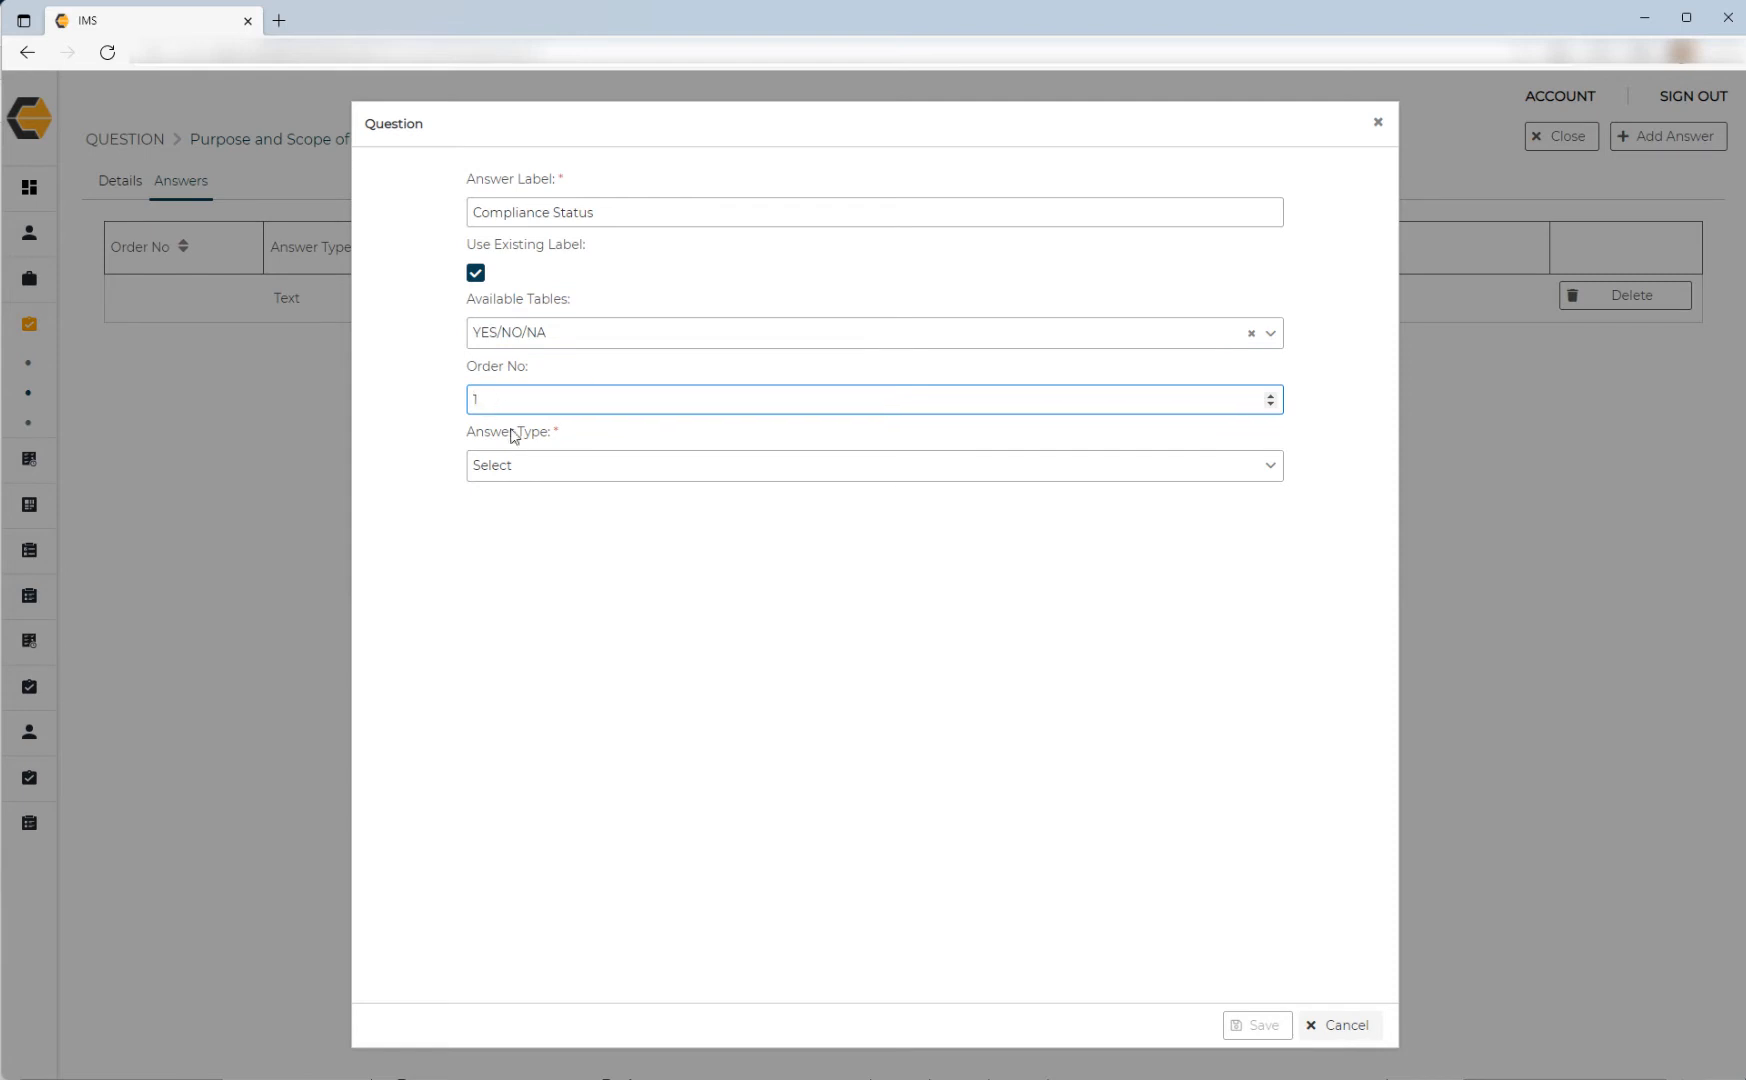
pyautogui.click(537, 474)
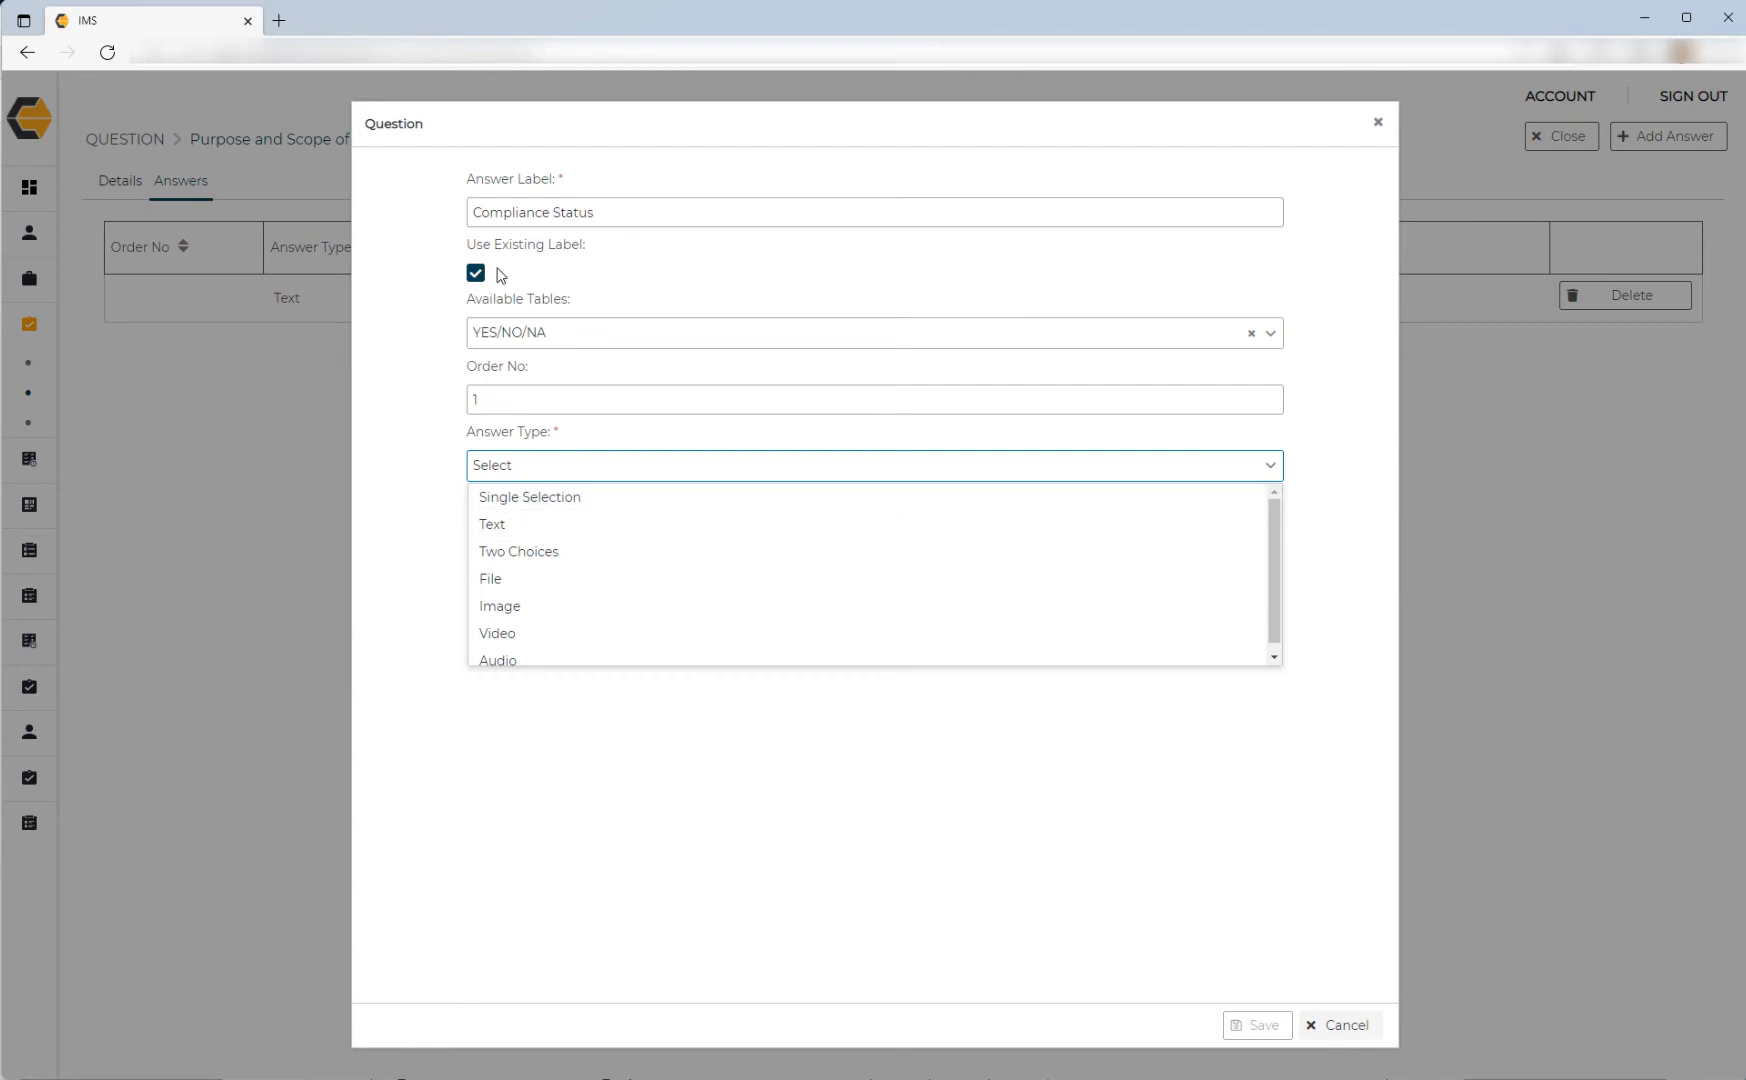
pyautogui.click(530, 500)
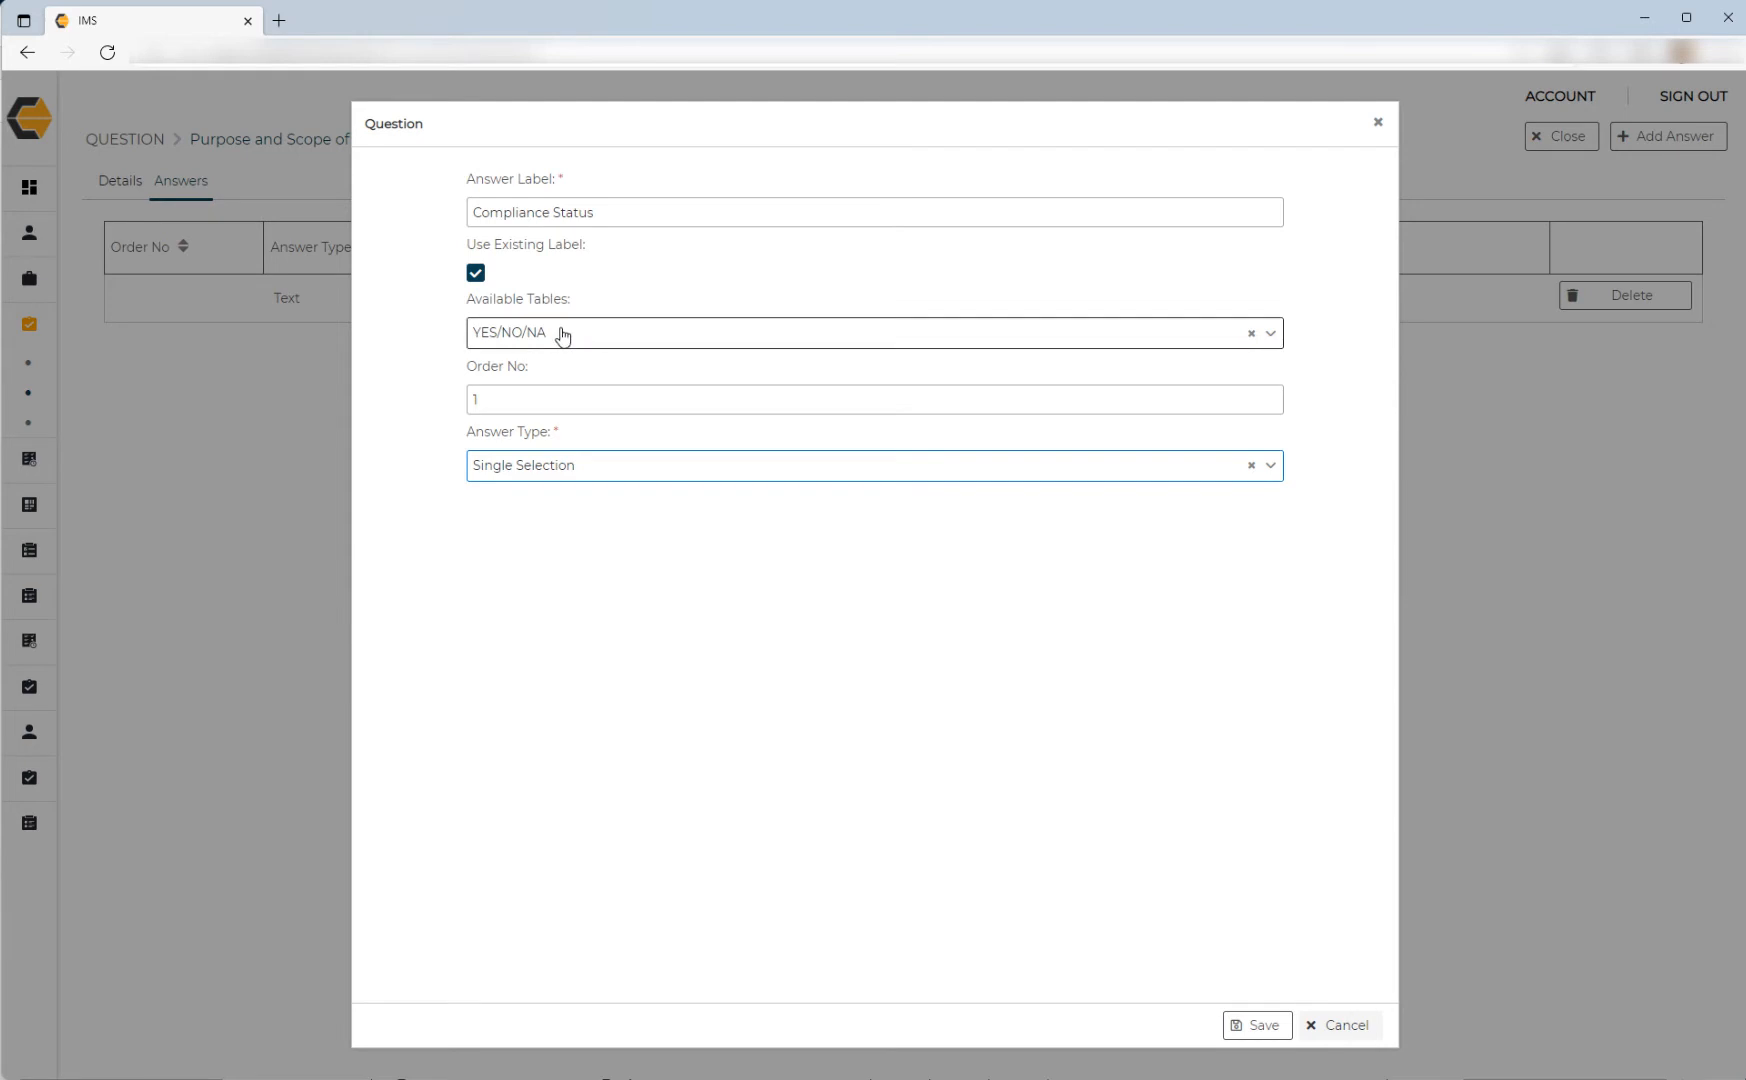
pyautogui.click(1250, 1025)
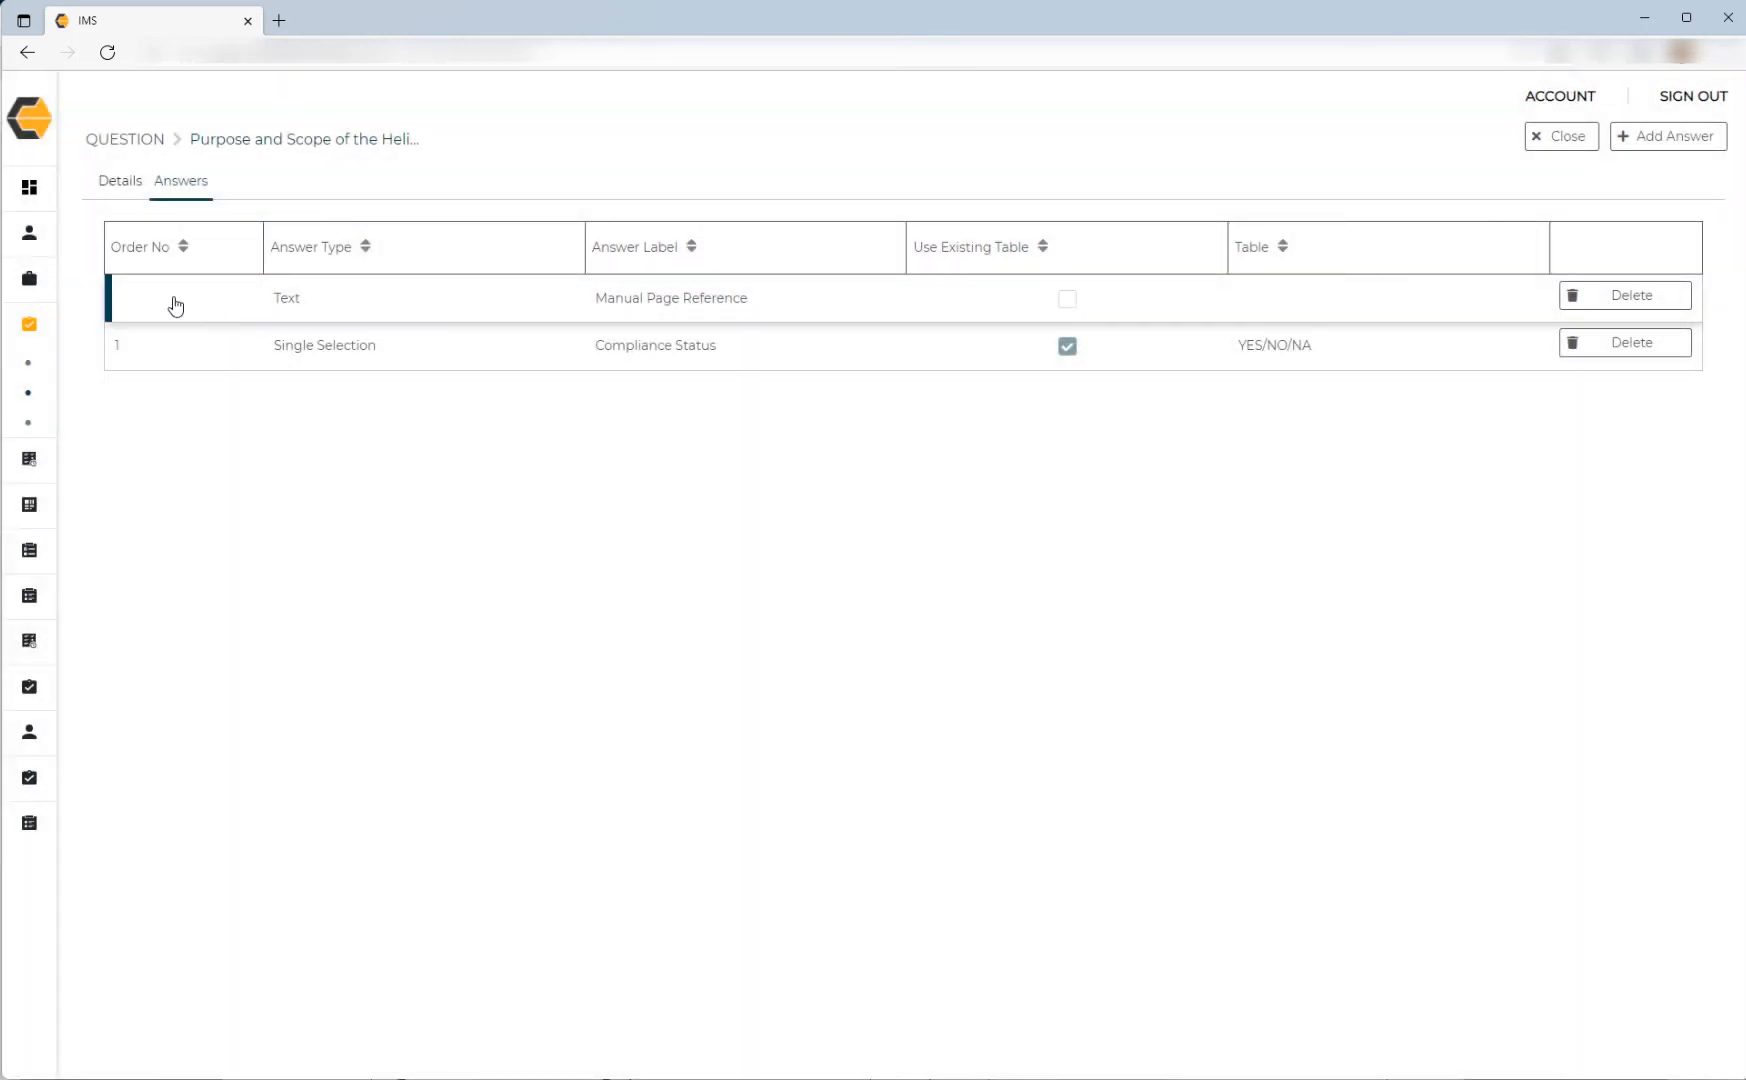
# Set the Manual Page Reference answer's order number to 2 and save it.
pyautogui.click(175, 304)
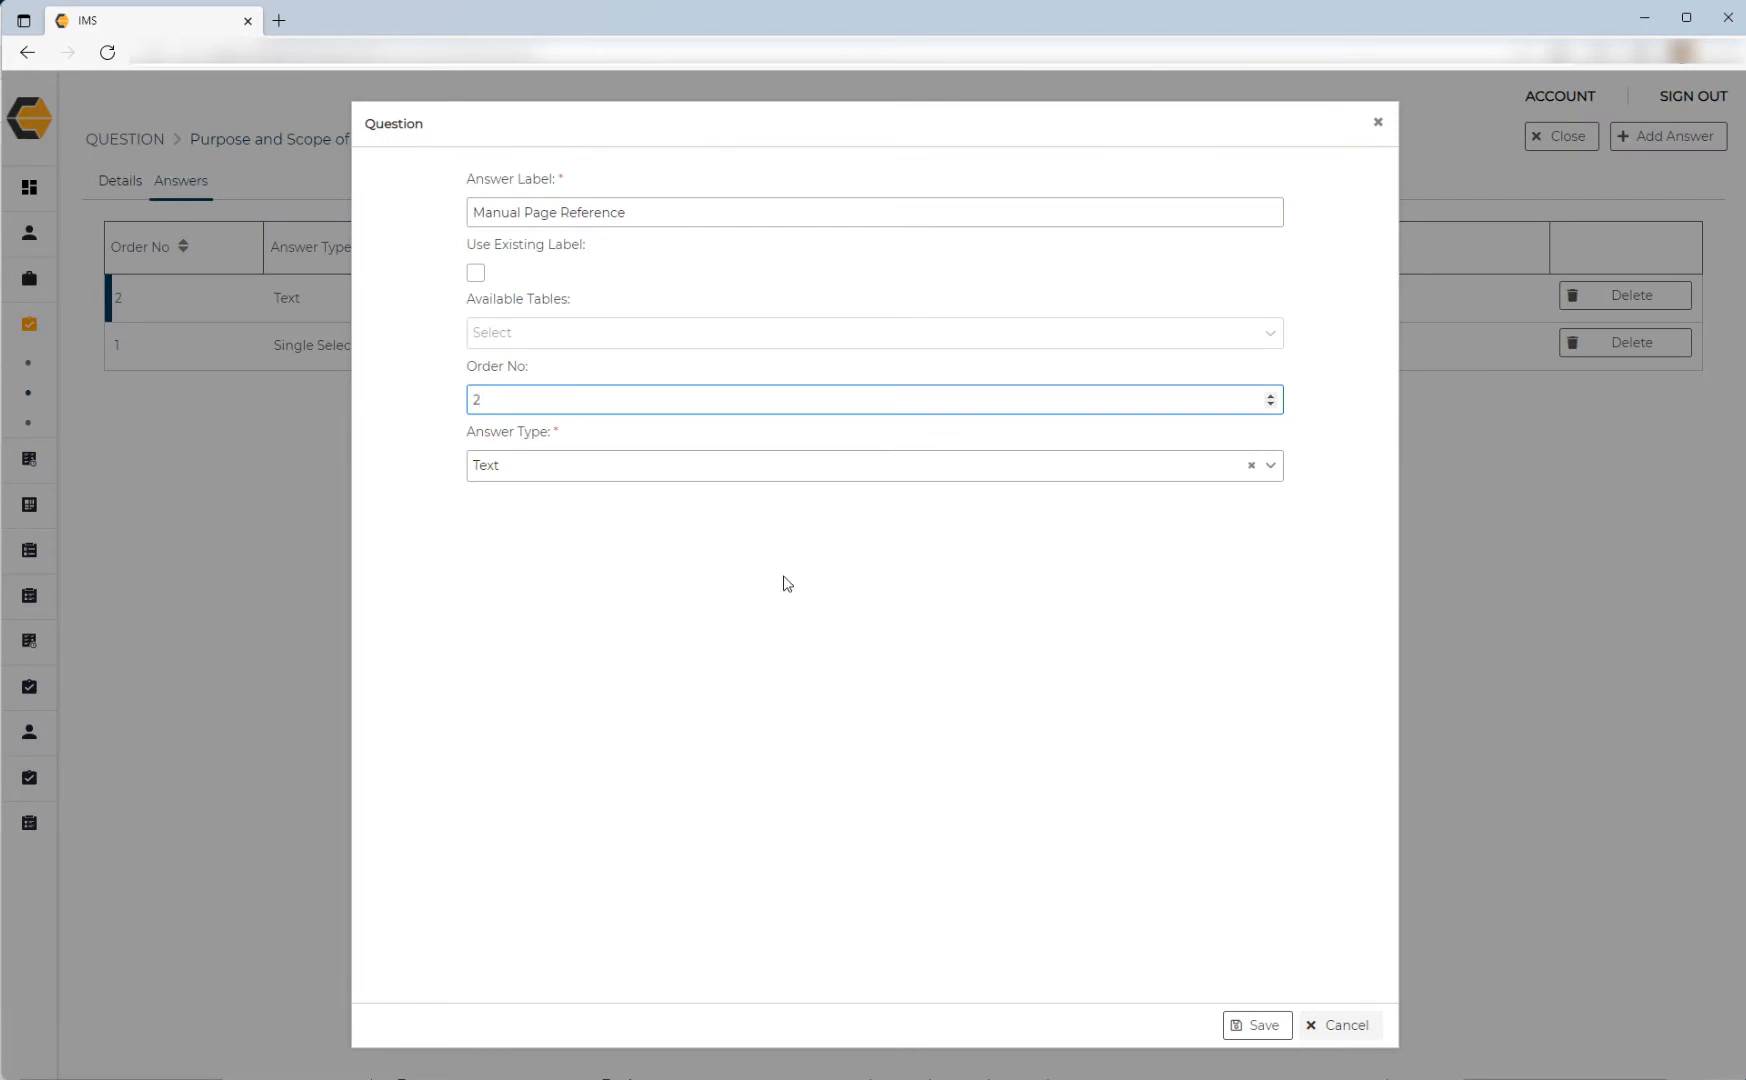
pyautogui.click(1256, 1026)
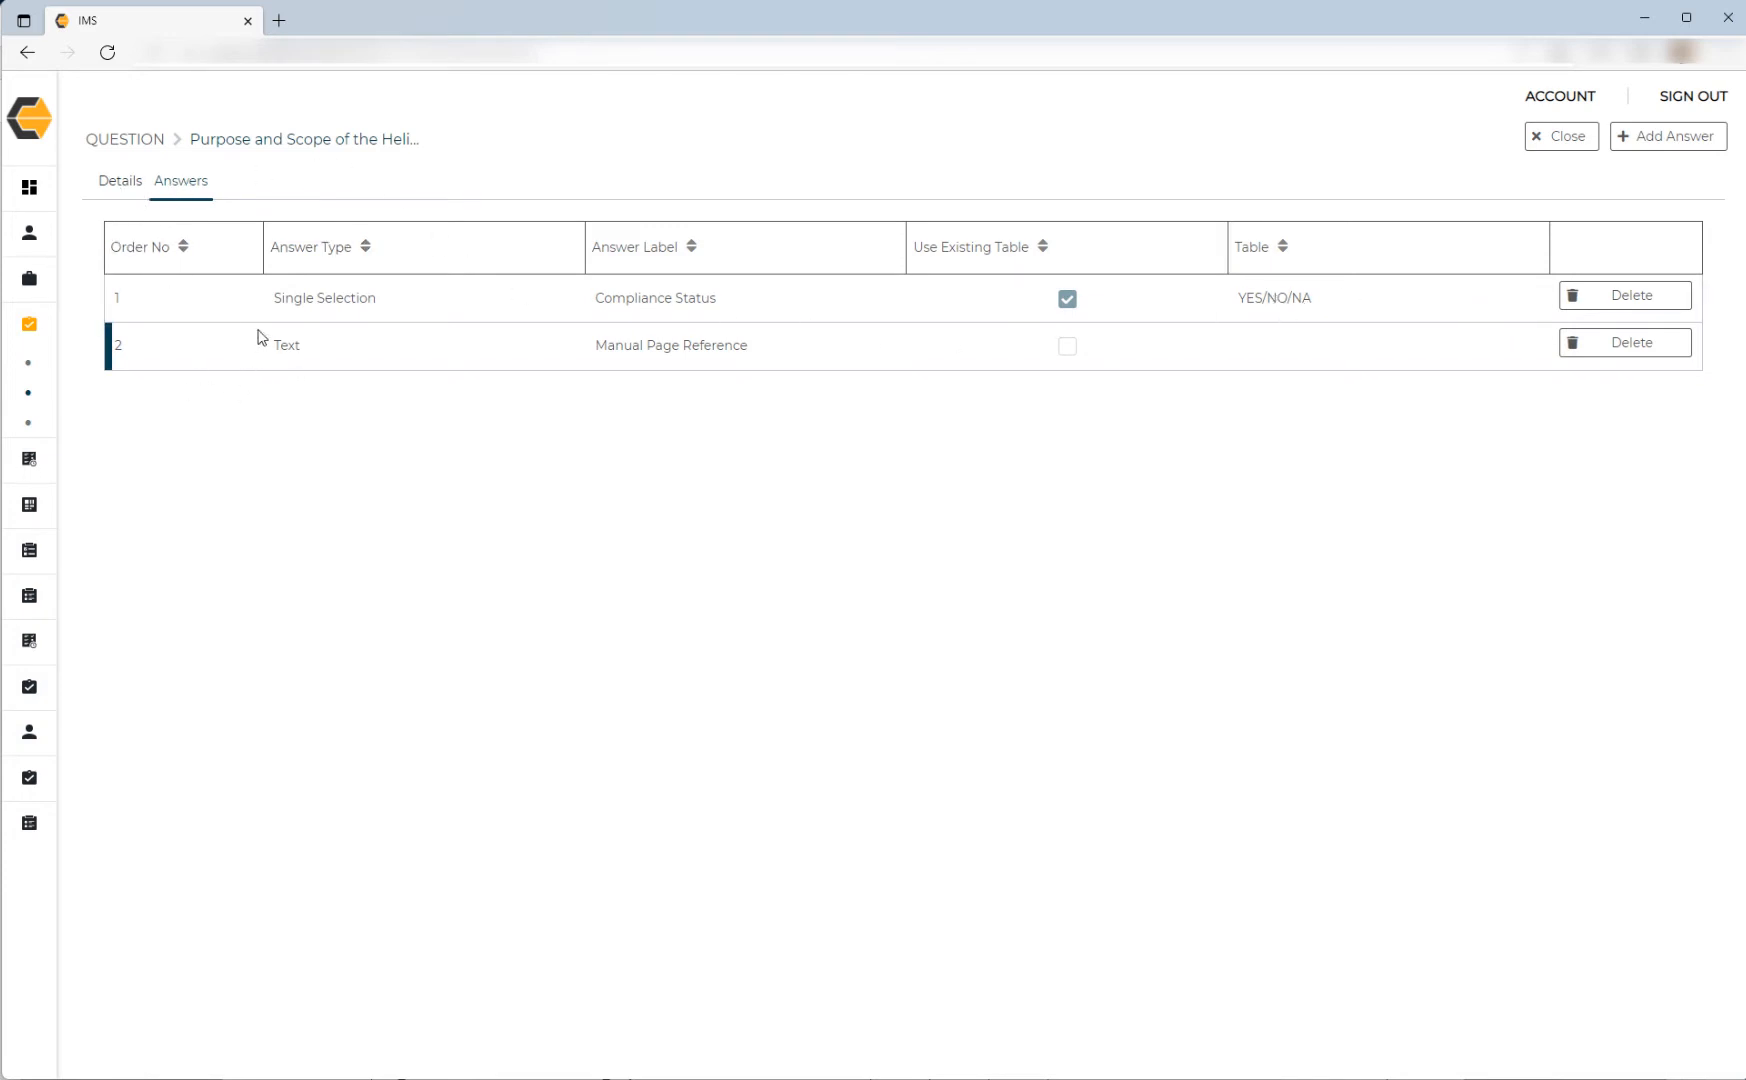
pyautogui.click(112, 190)
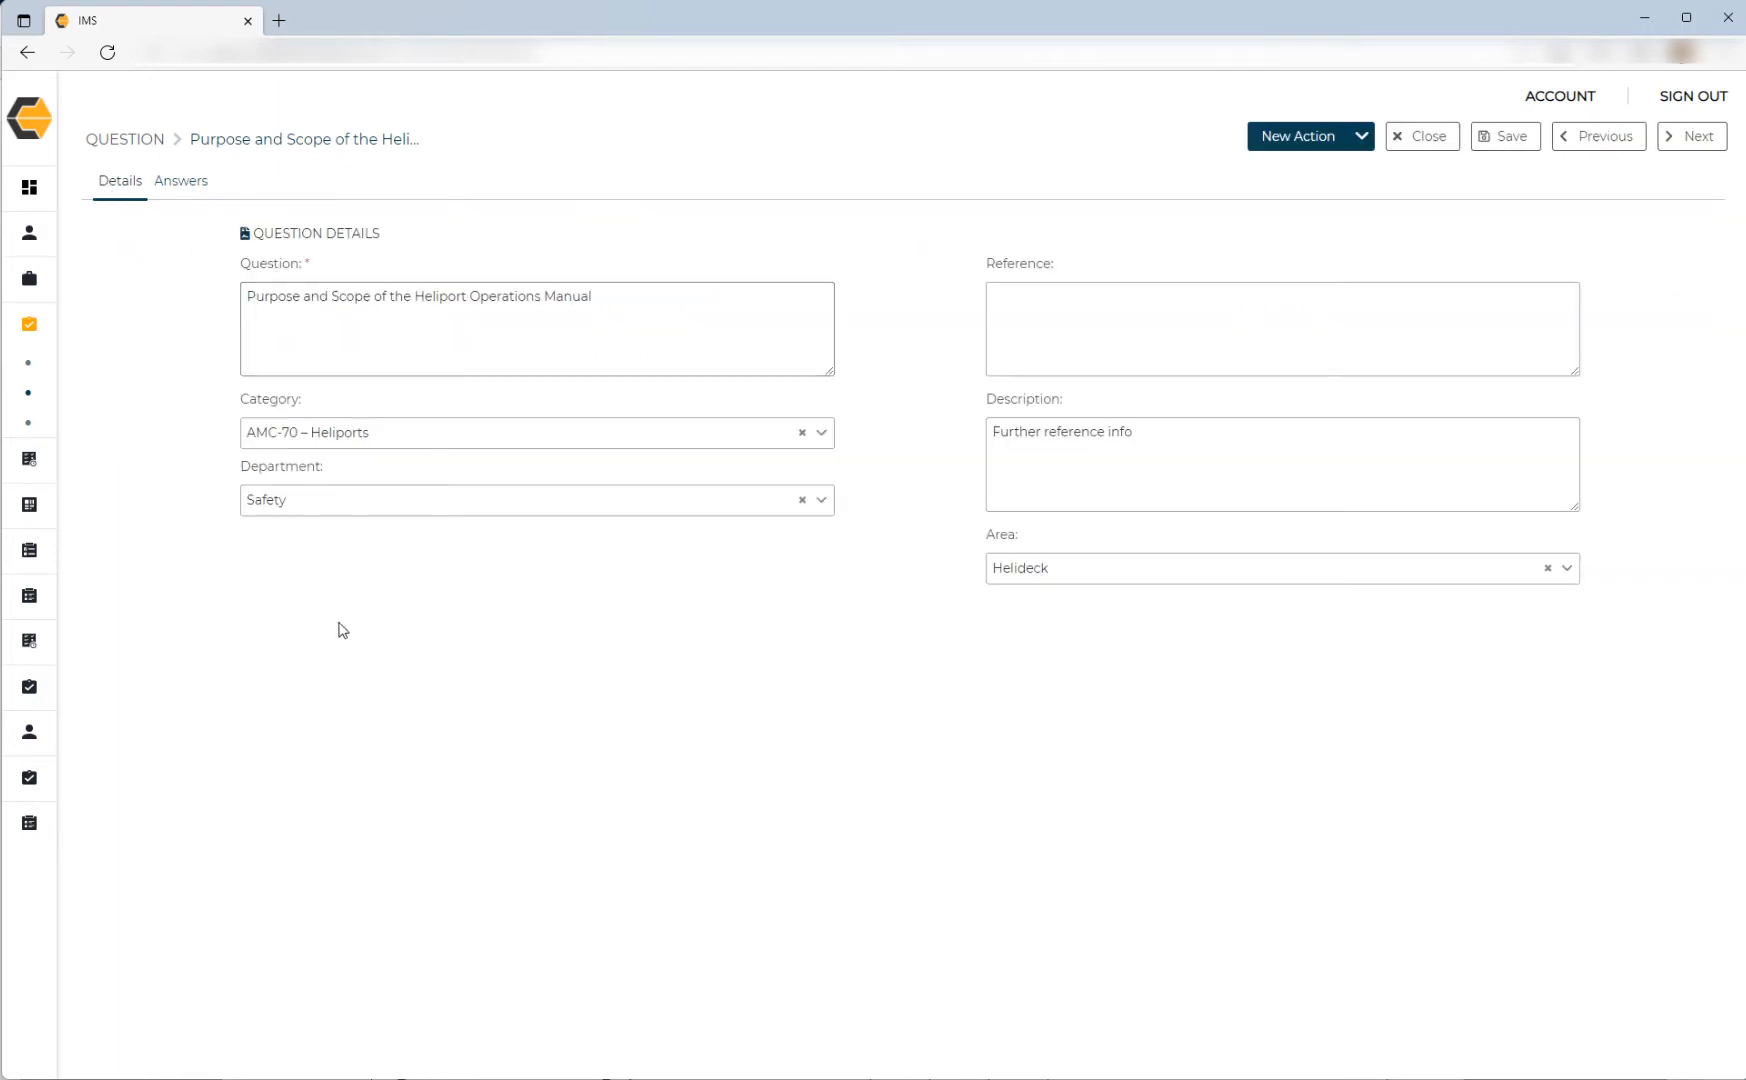
pyautogui.click(201, 186)
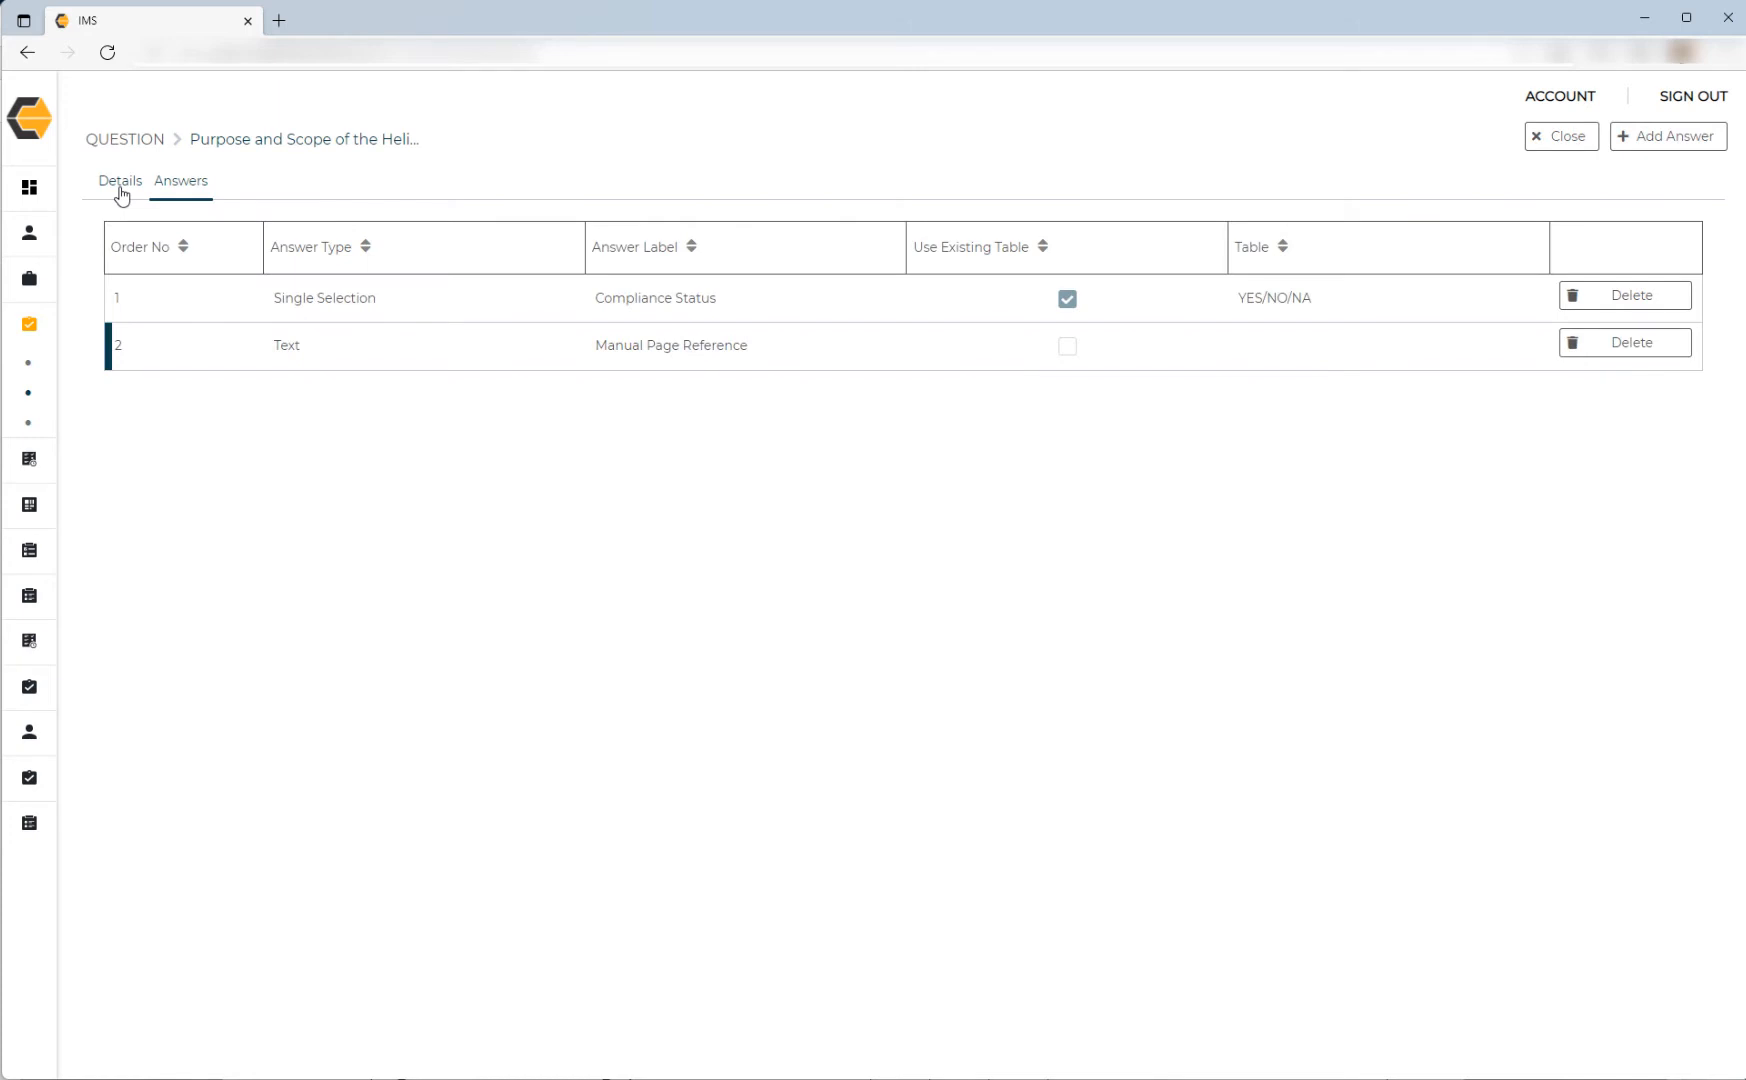
# Add an answer labelled "Attach file" with answer type File and order number 3, and save it.
pyautogui.click(1655, 141)
pyautogui.click(515, 214)
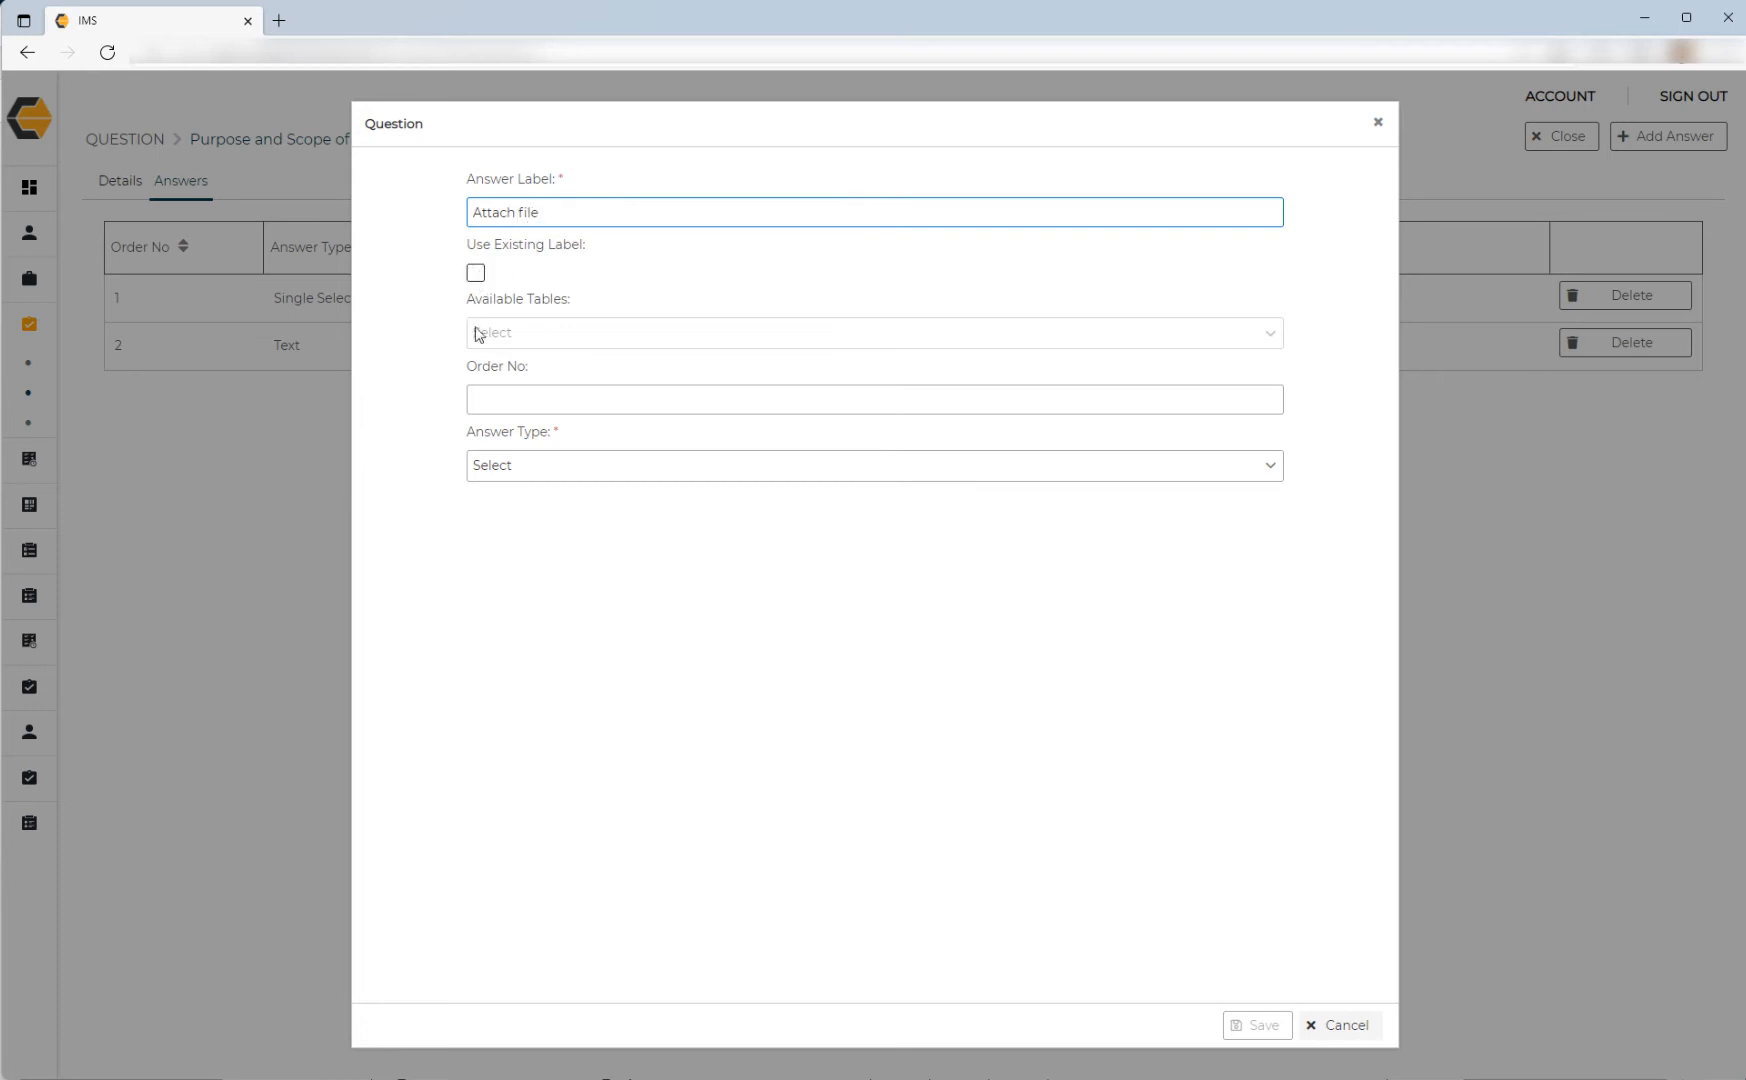
pyautogui.click(515, 468)
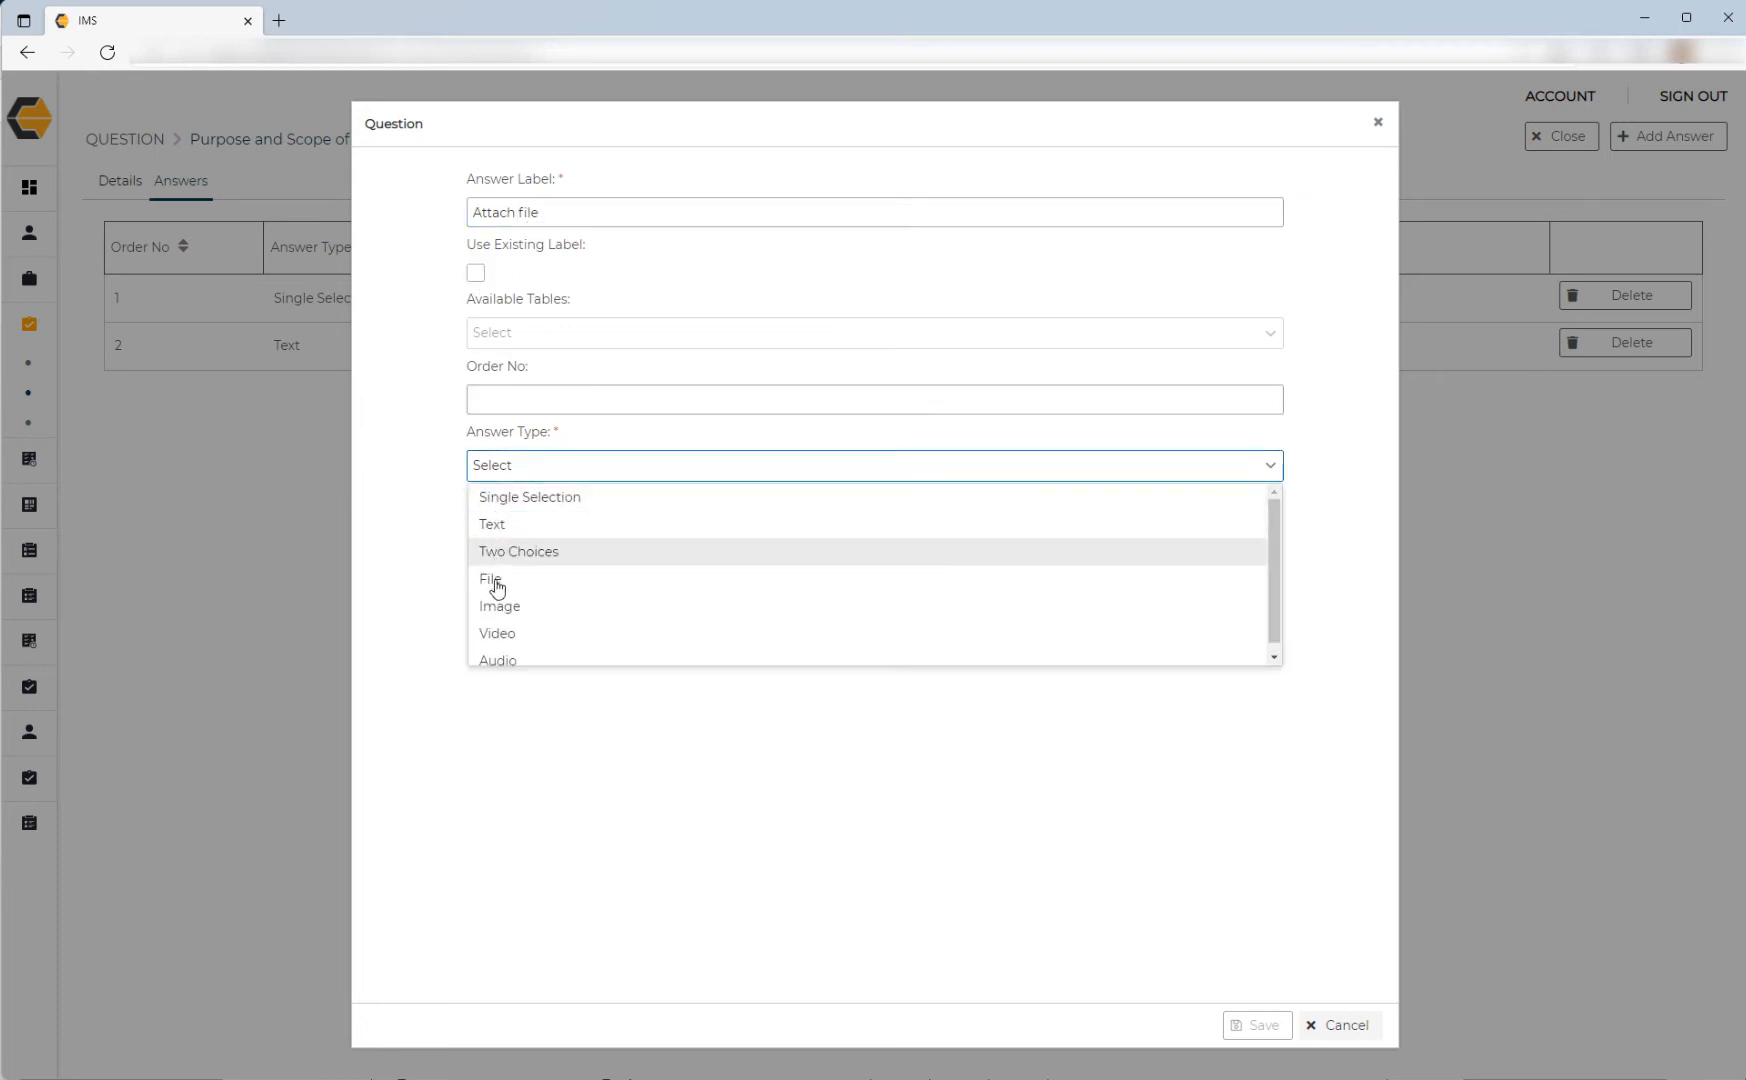
pyautogui.scroll(-1, 512, 594)
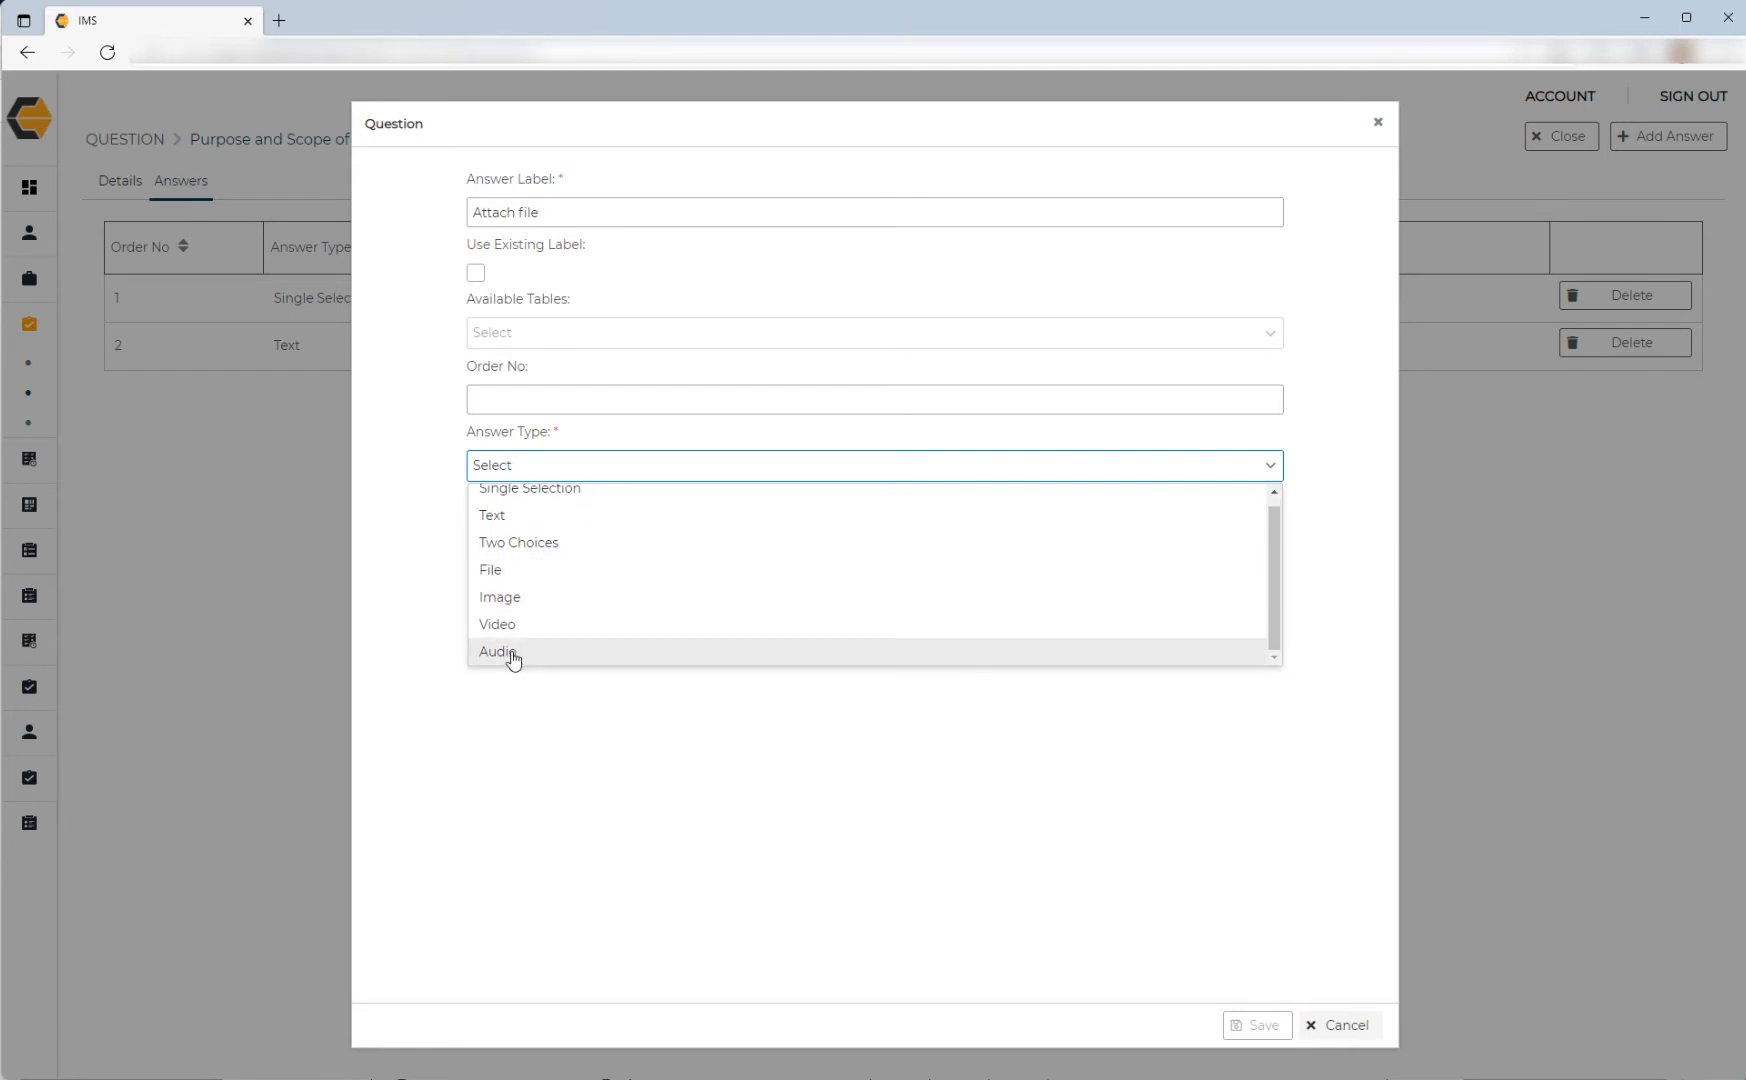
pyautogui.scroll(1, 505, 640)
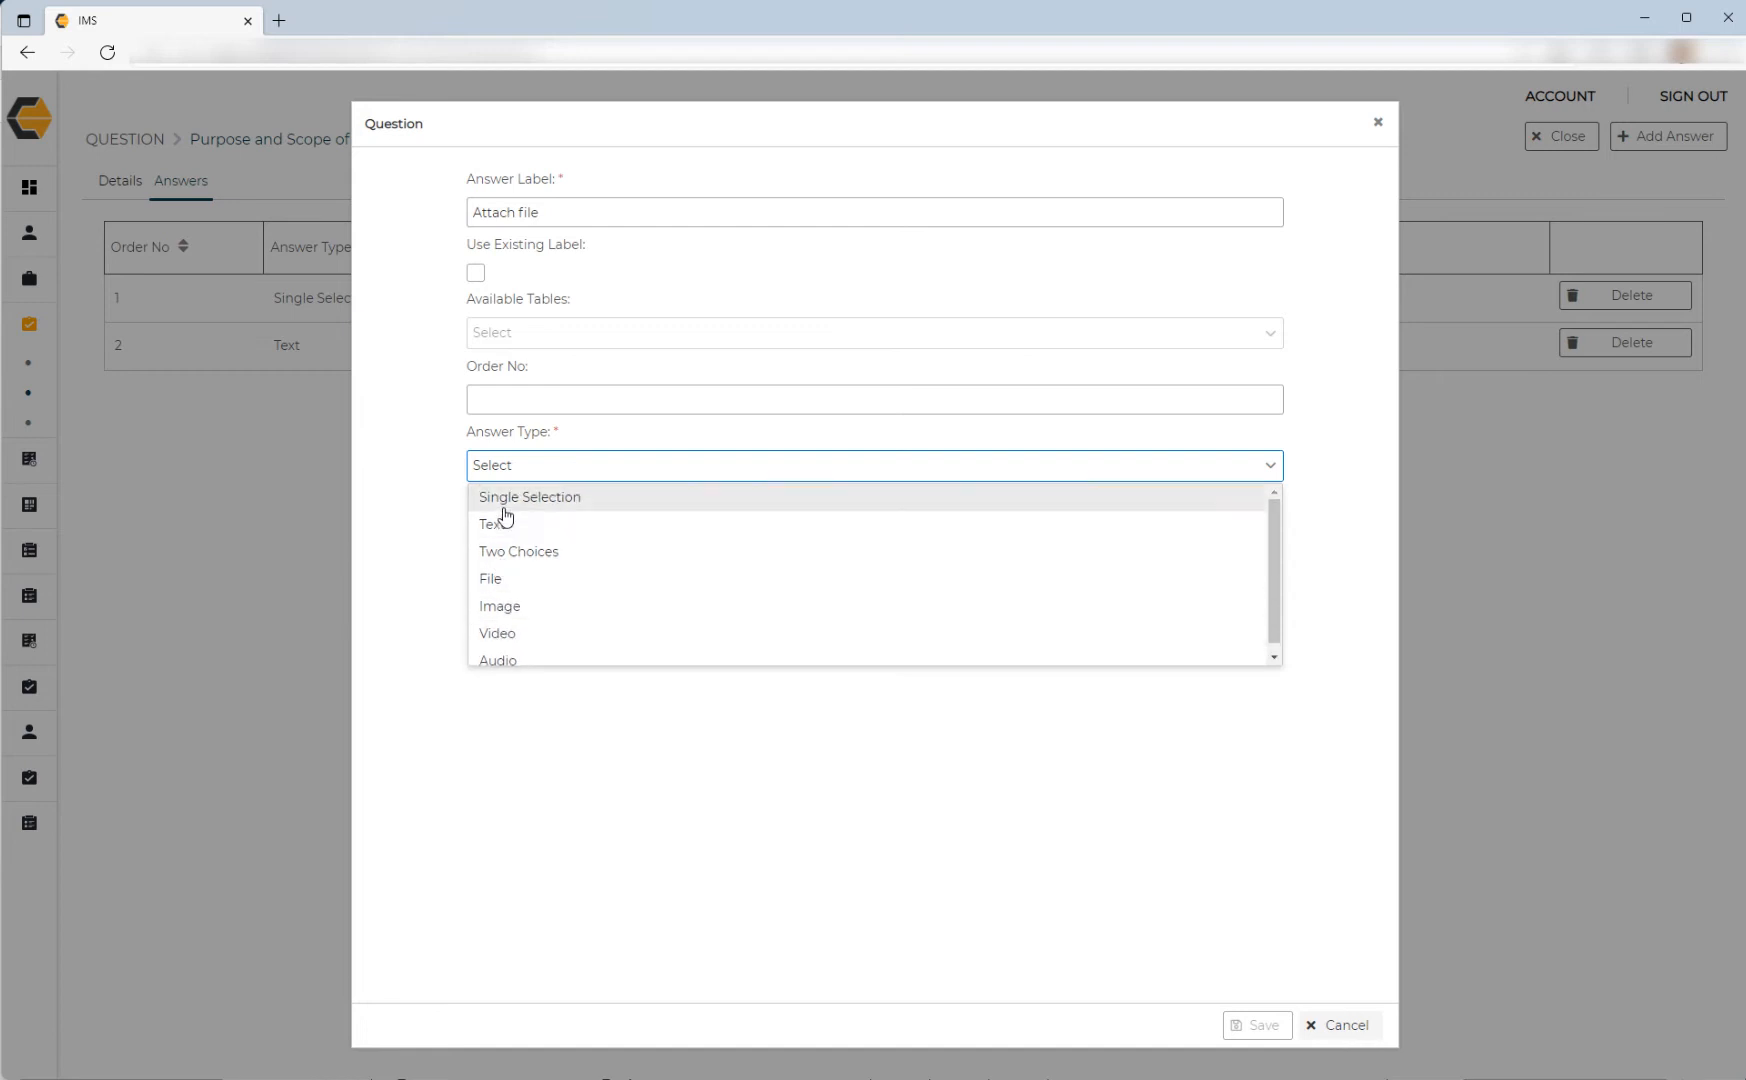
pyautogui.click(497, 579)
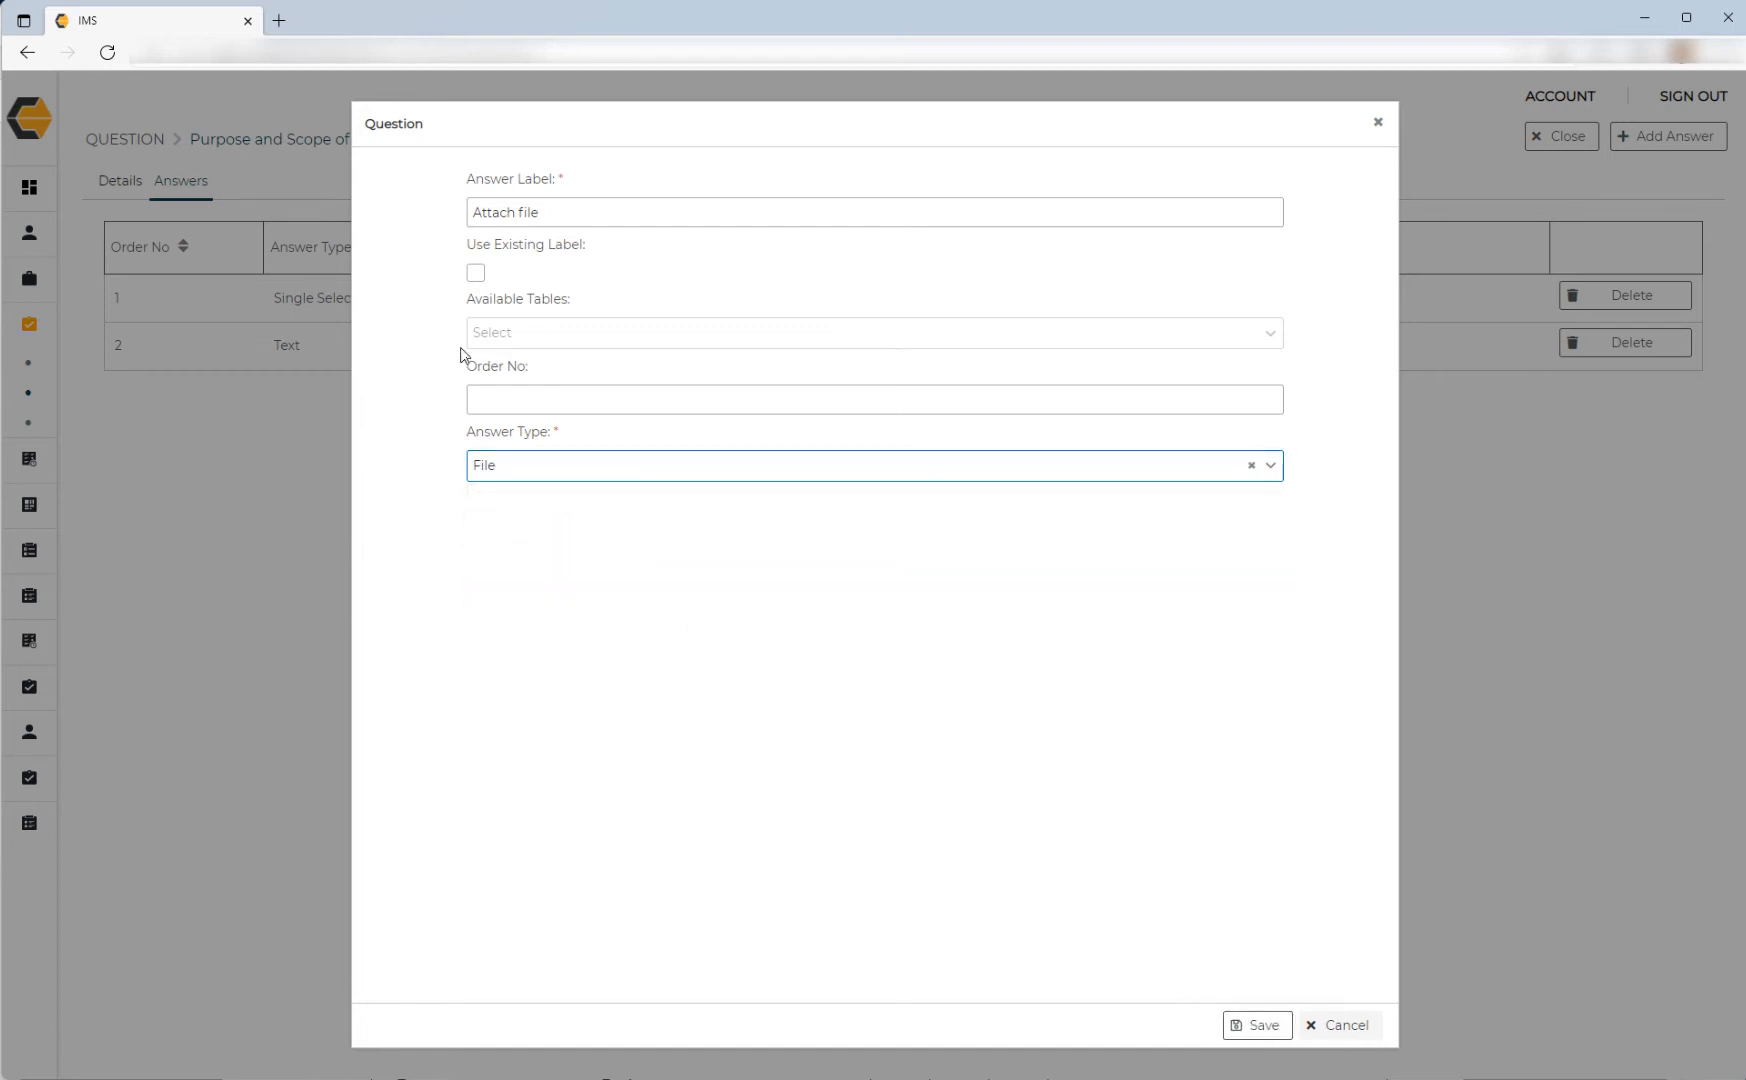
pyautogui.click(496, 399)
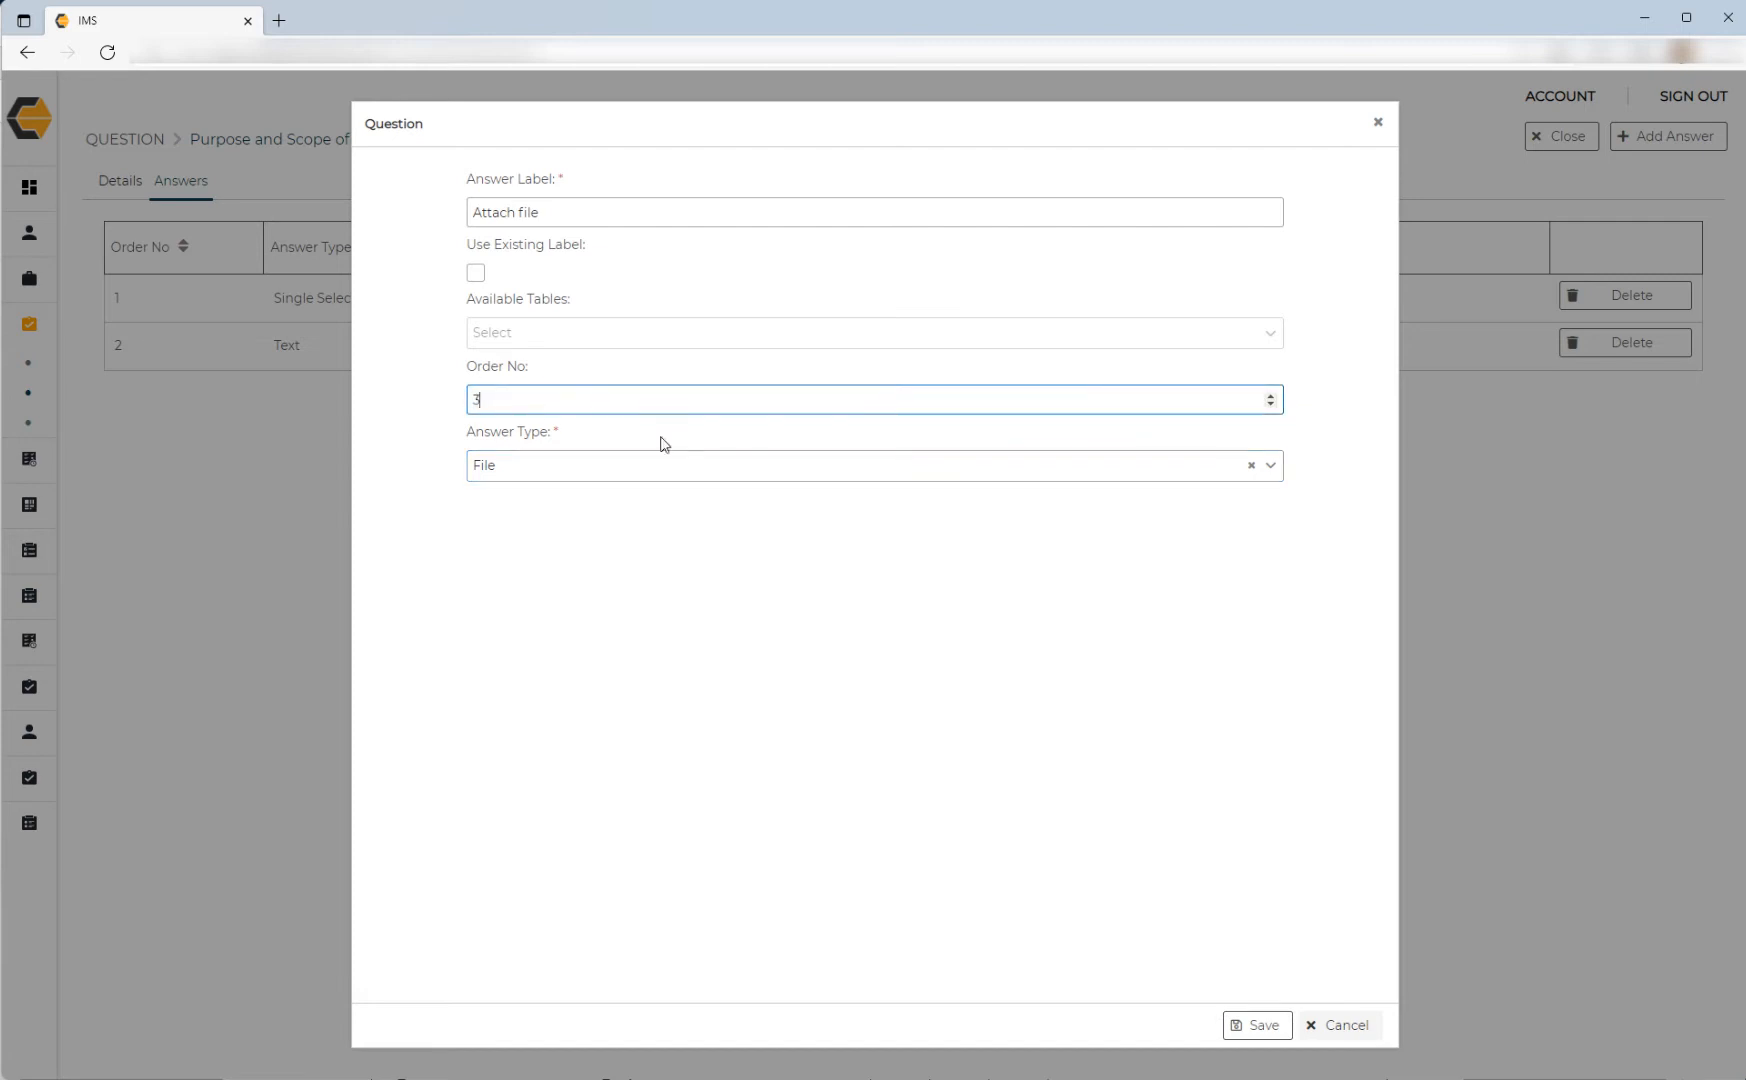
pyautogui.click(1240, 1028)
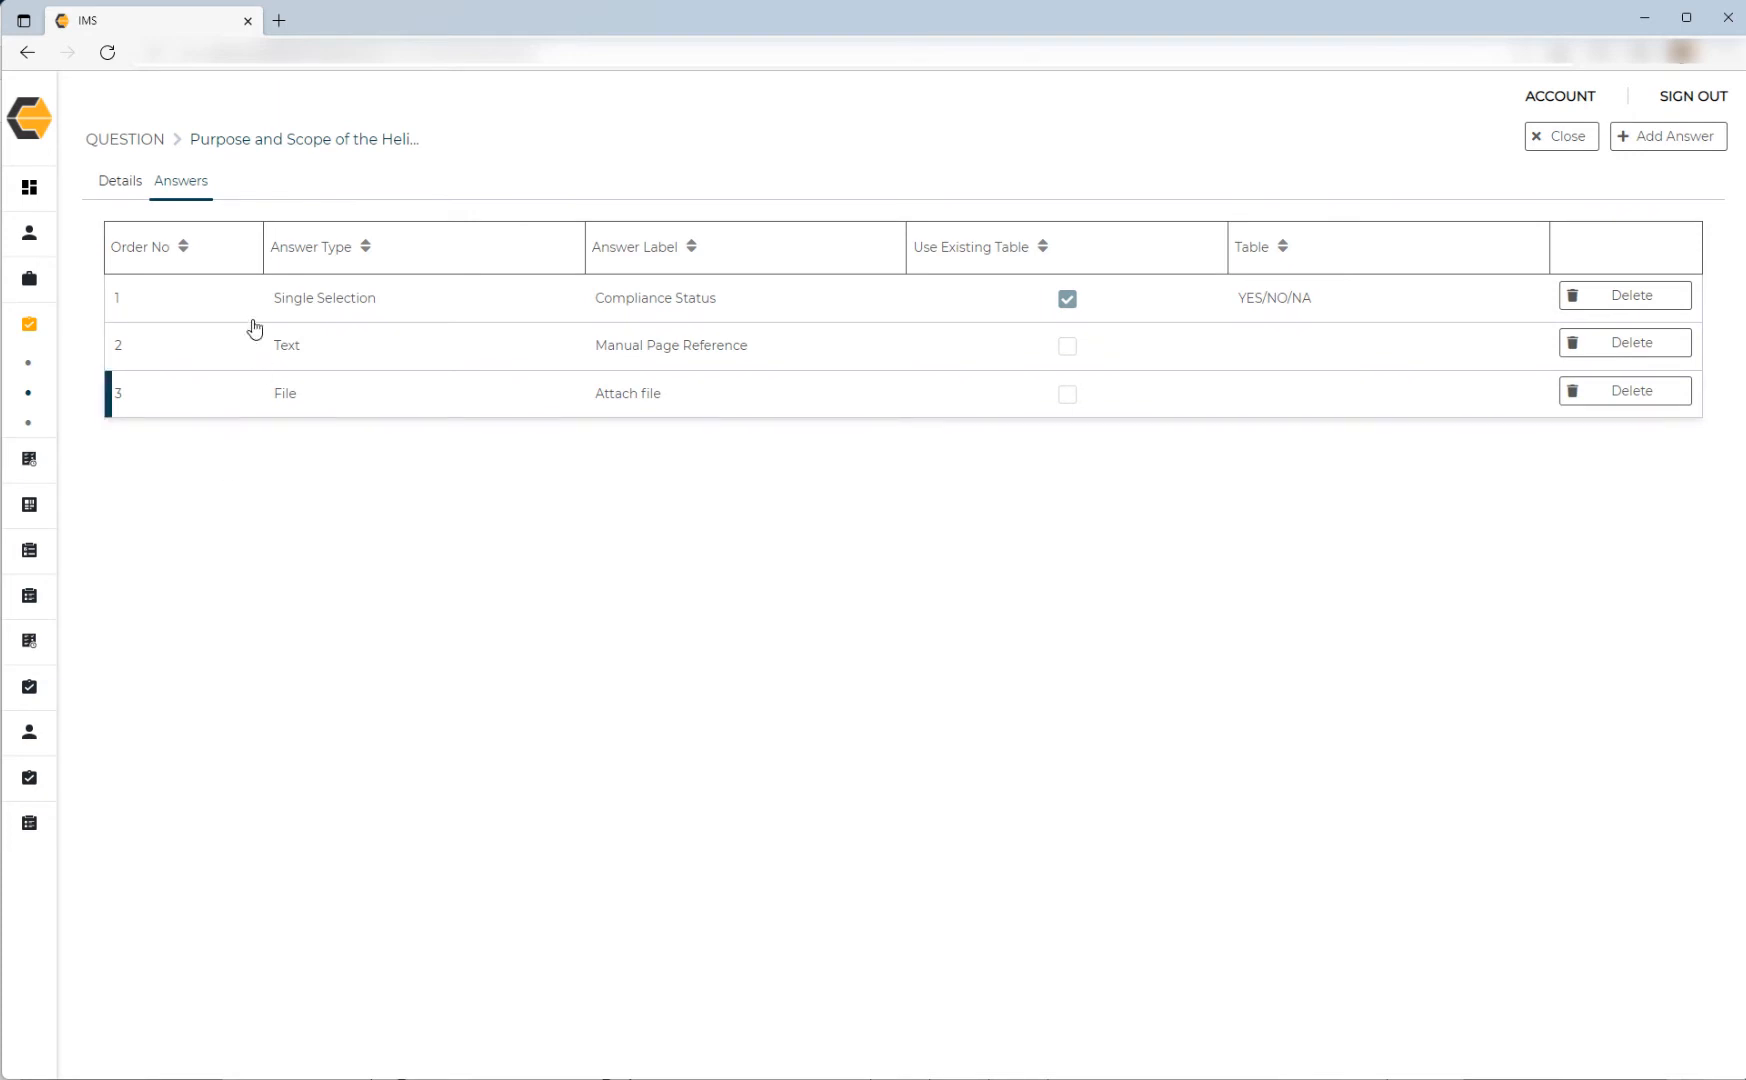
# Duplicate the "Purpose and Scope of the Heliport Operations Manual" question and check the answers of the copy.
pyautogui.click(105, 186)
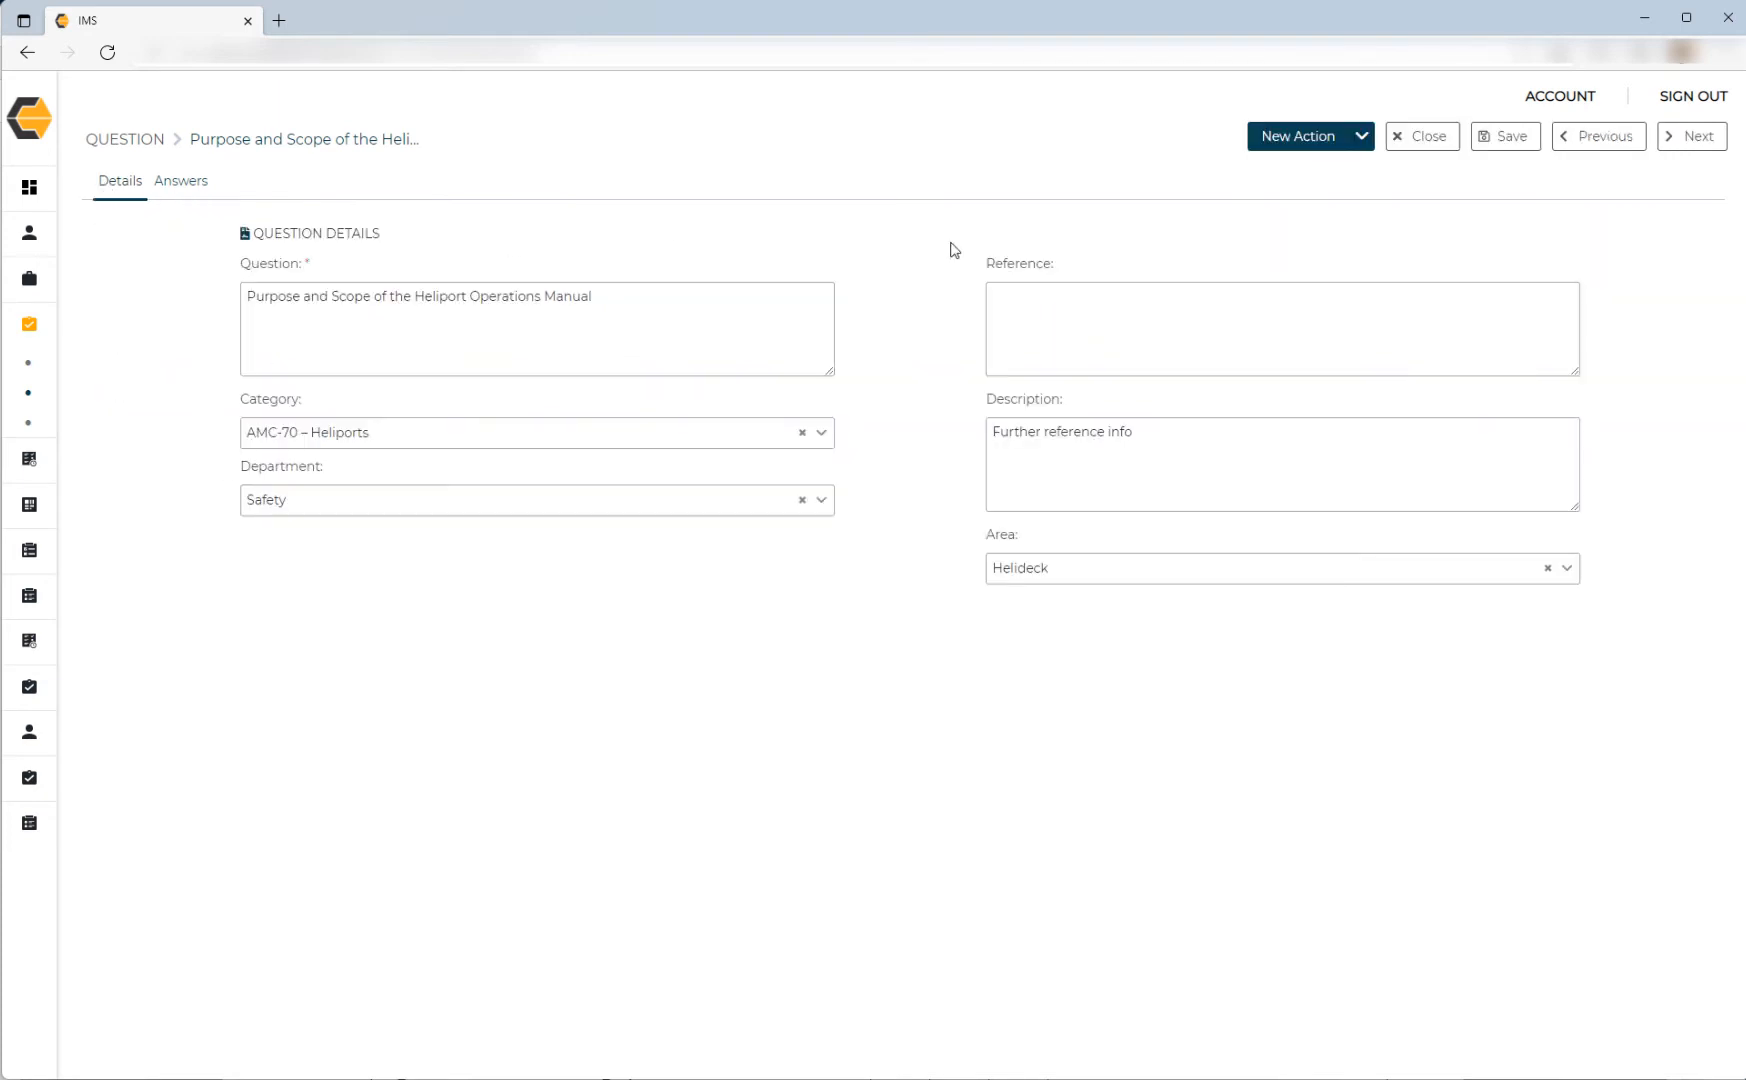
pyautogui.click(1503, 148)
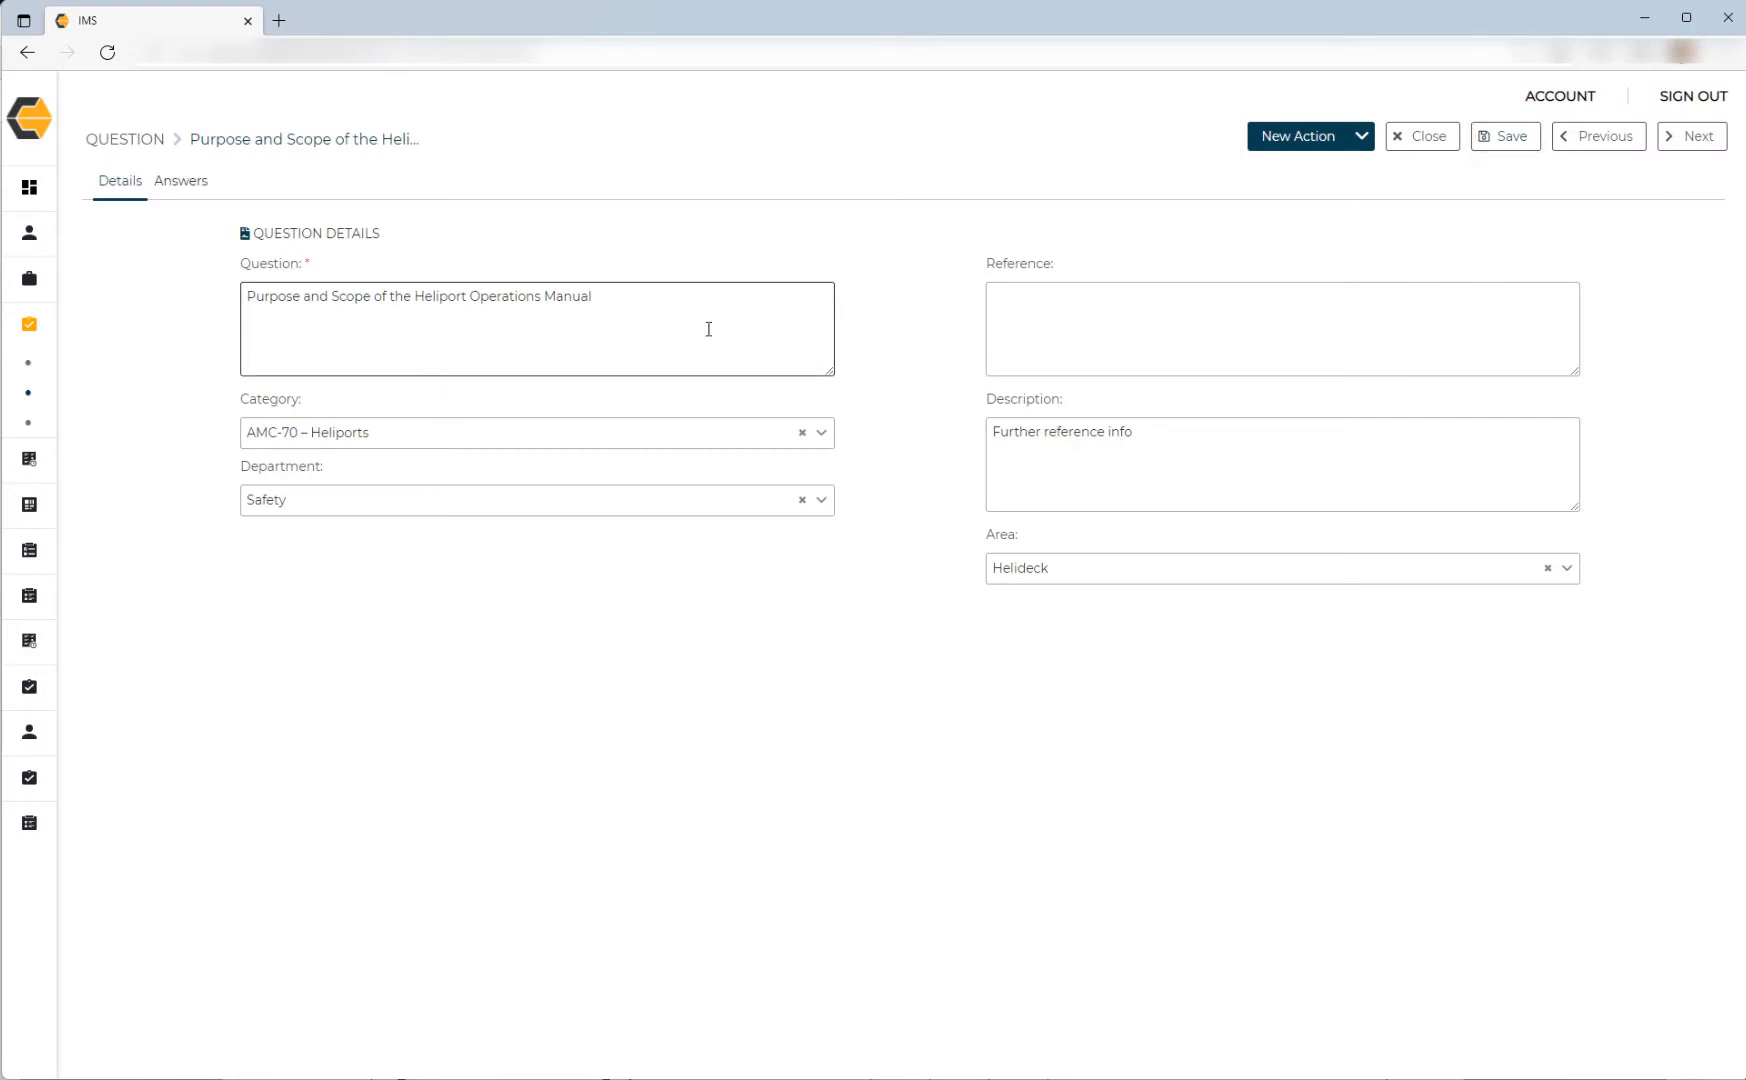
pyautogui.click(1362, 136)
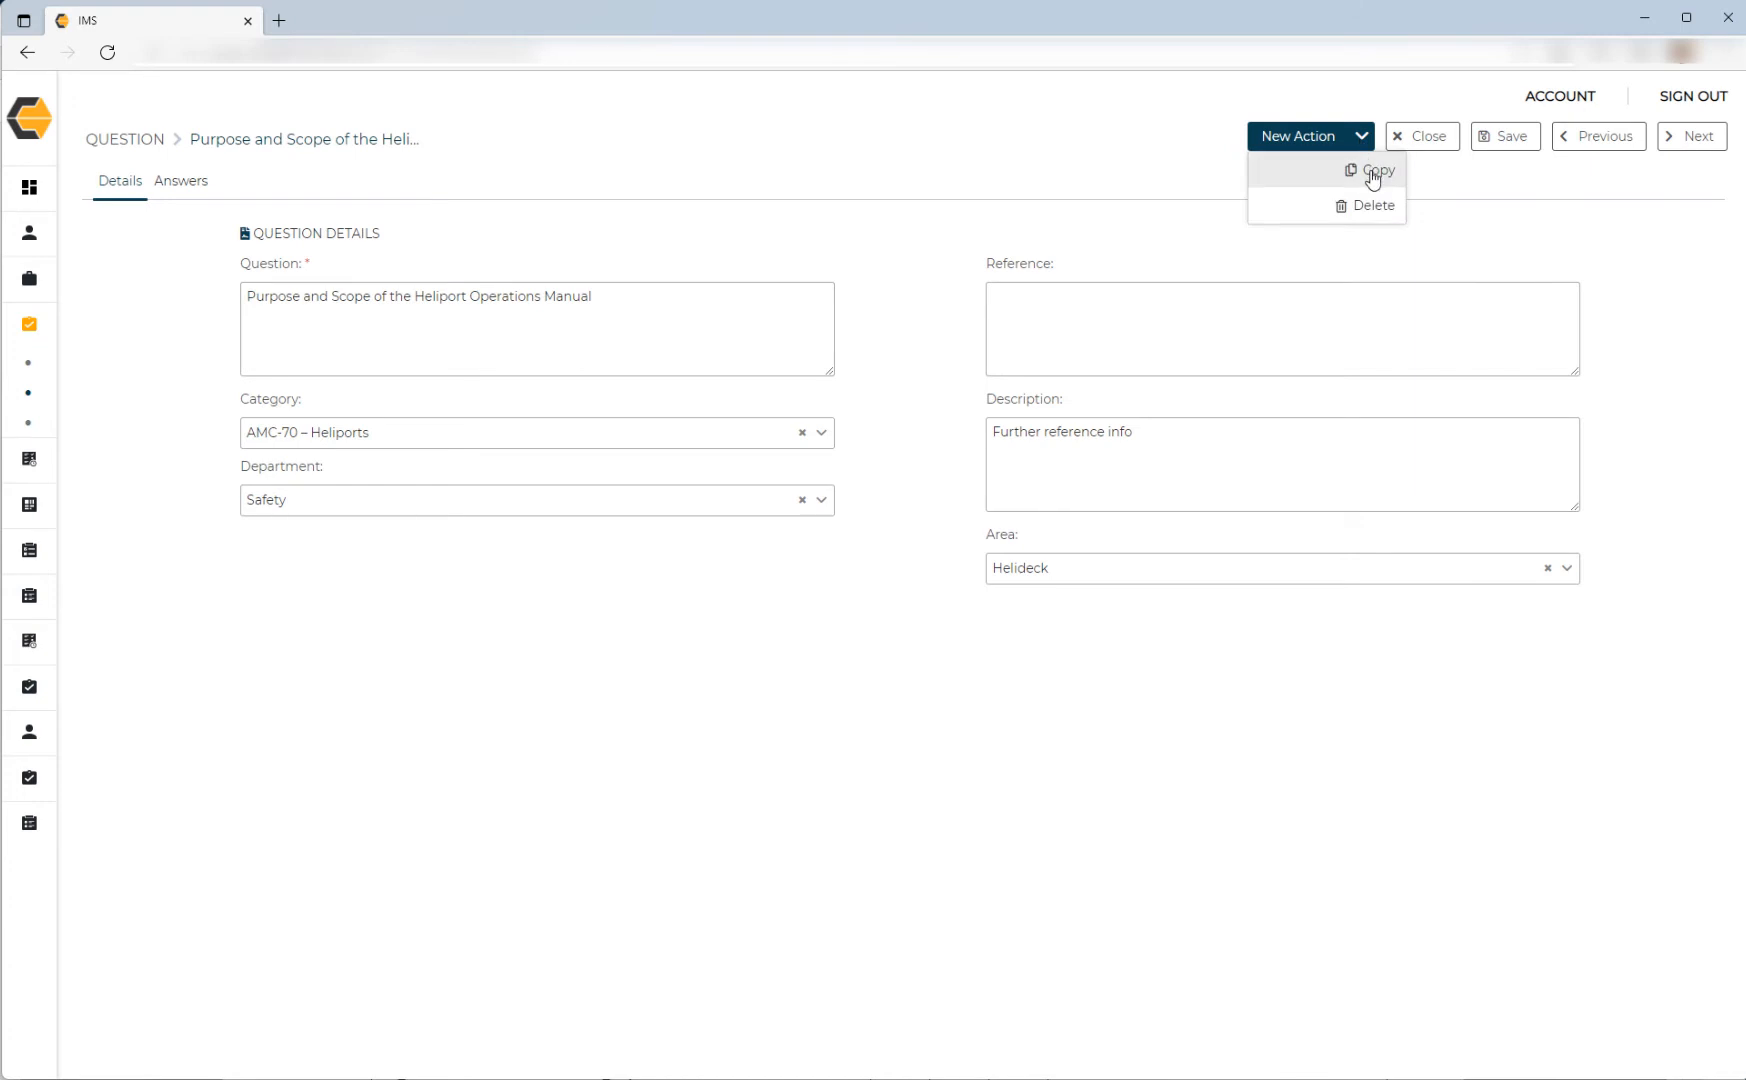
pyautogui.click(1373, 179)
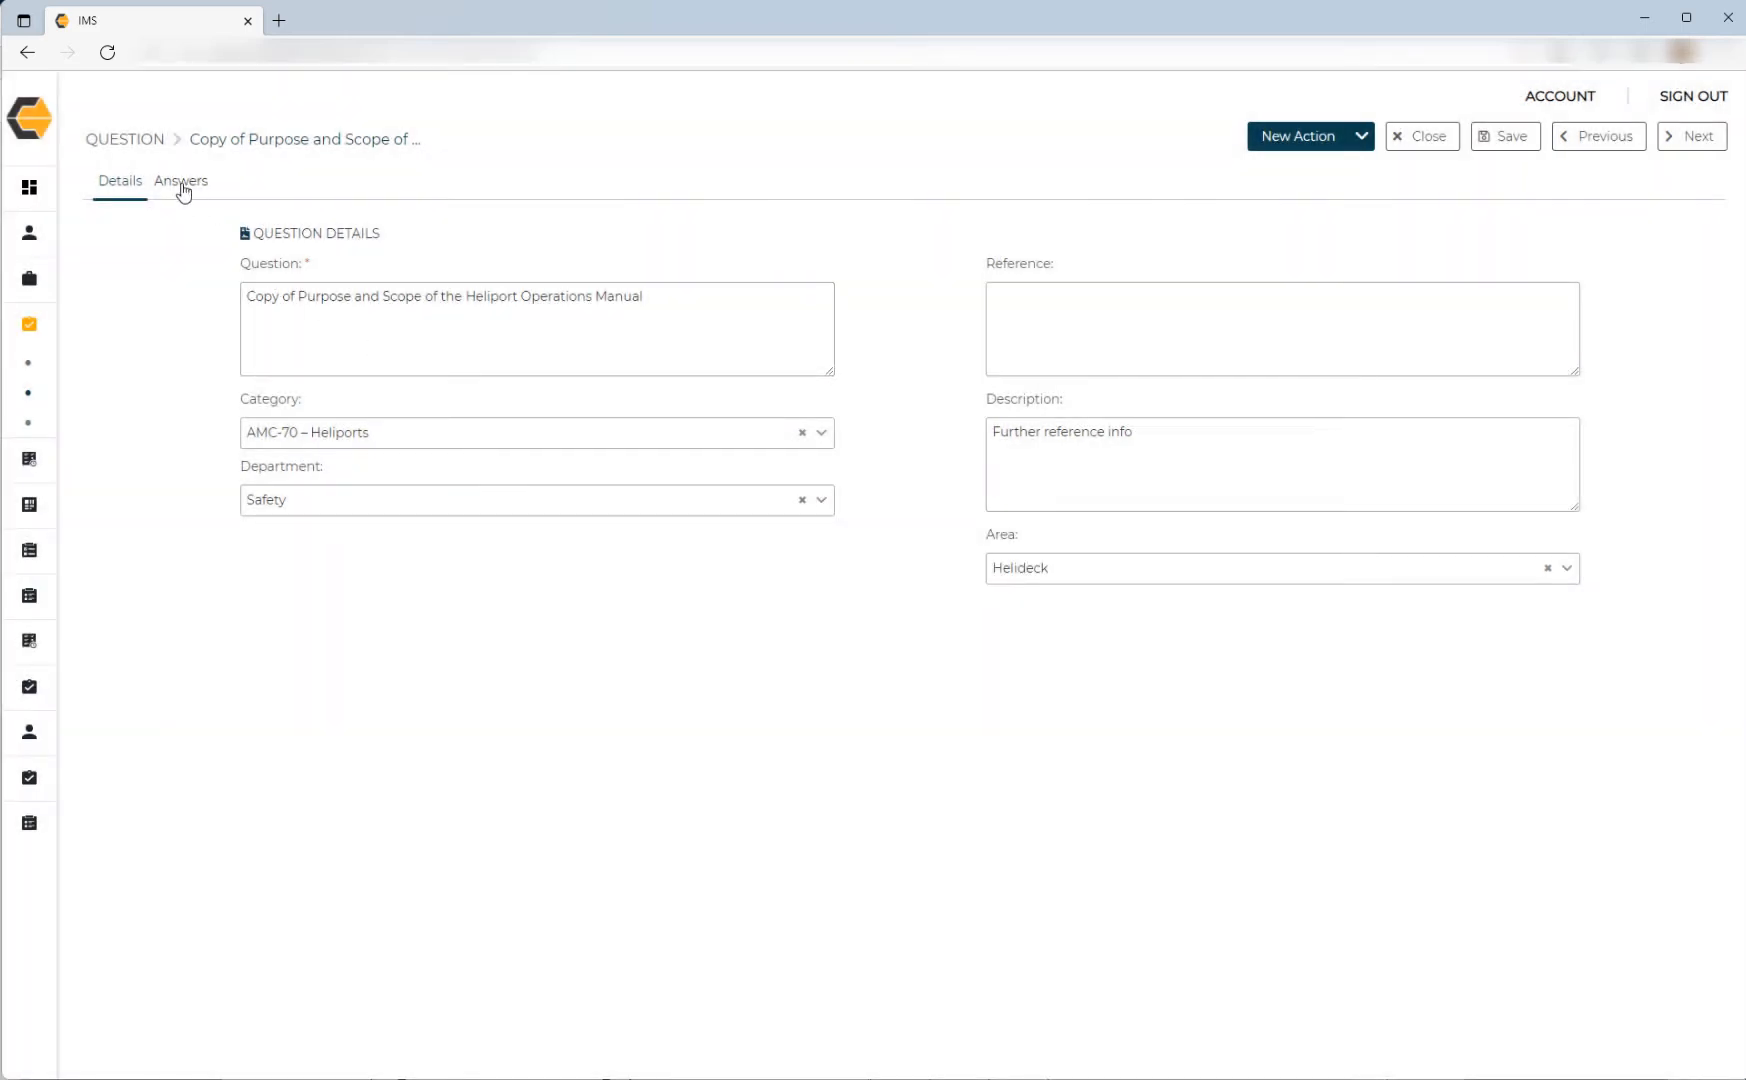
pyautogui.click(183, 190)
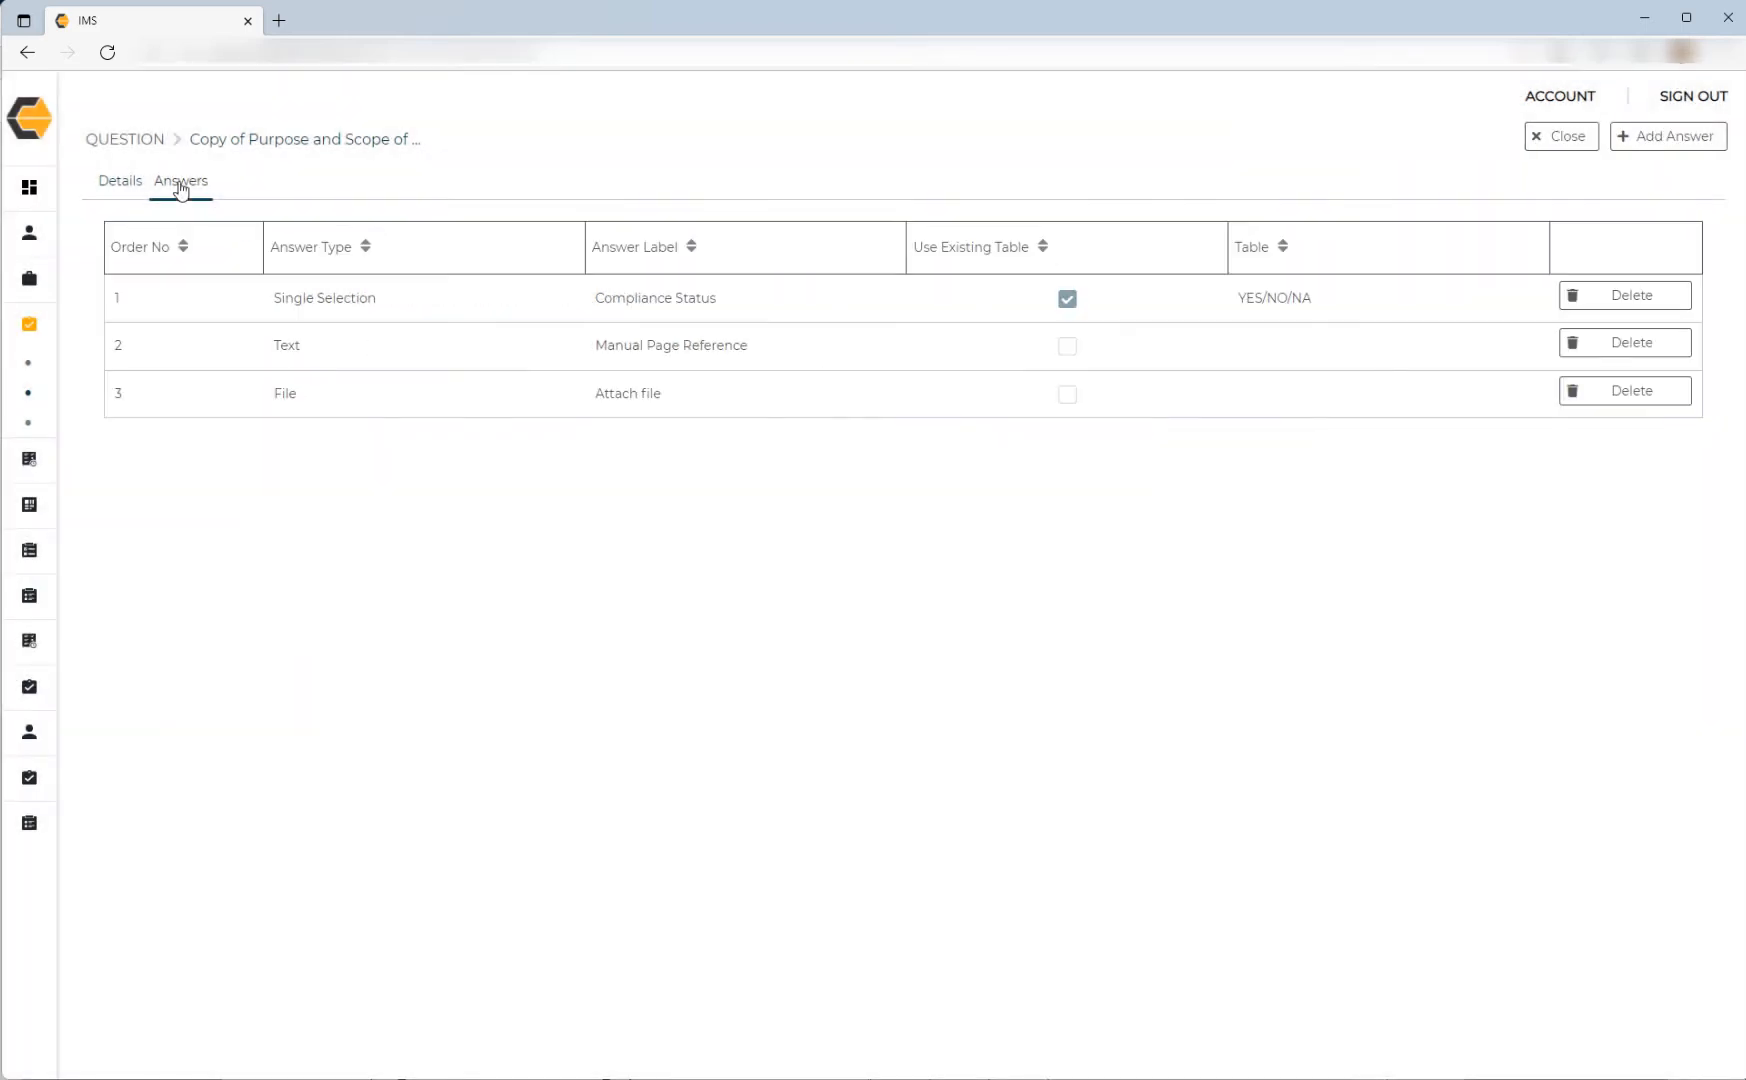
pyautogui.click(112, 185)
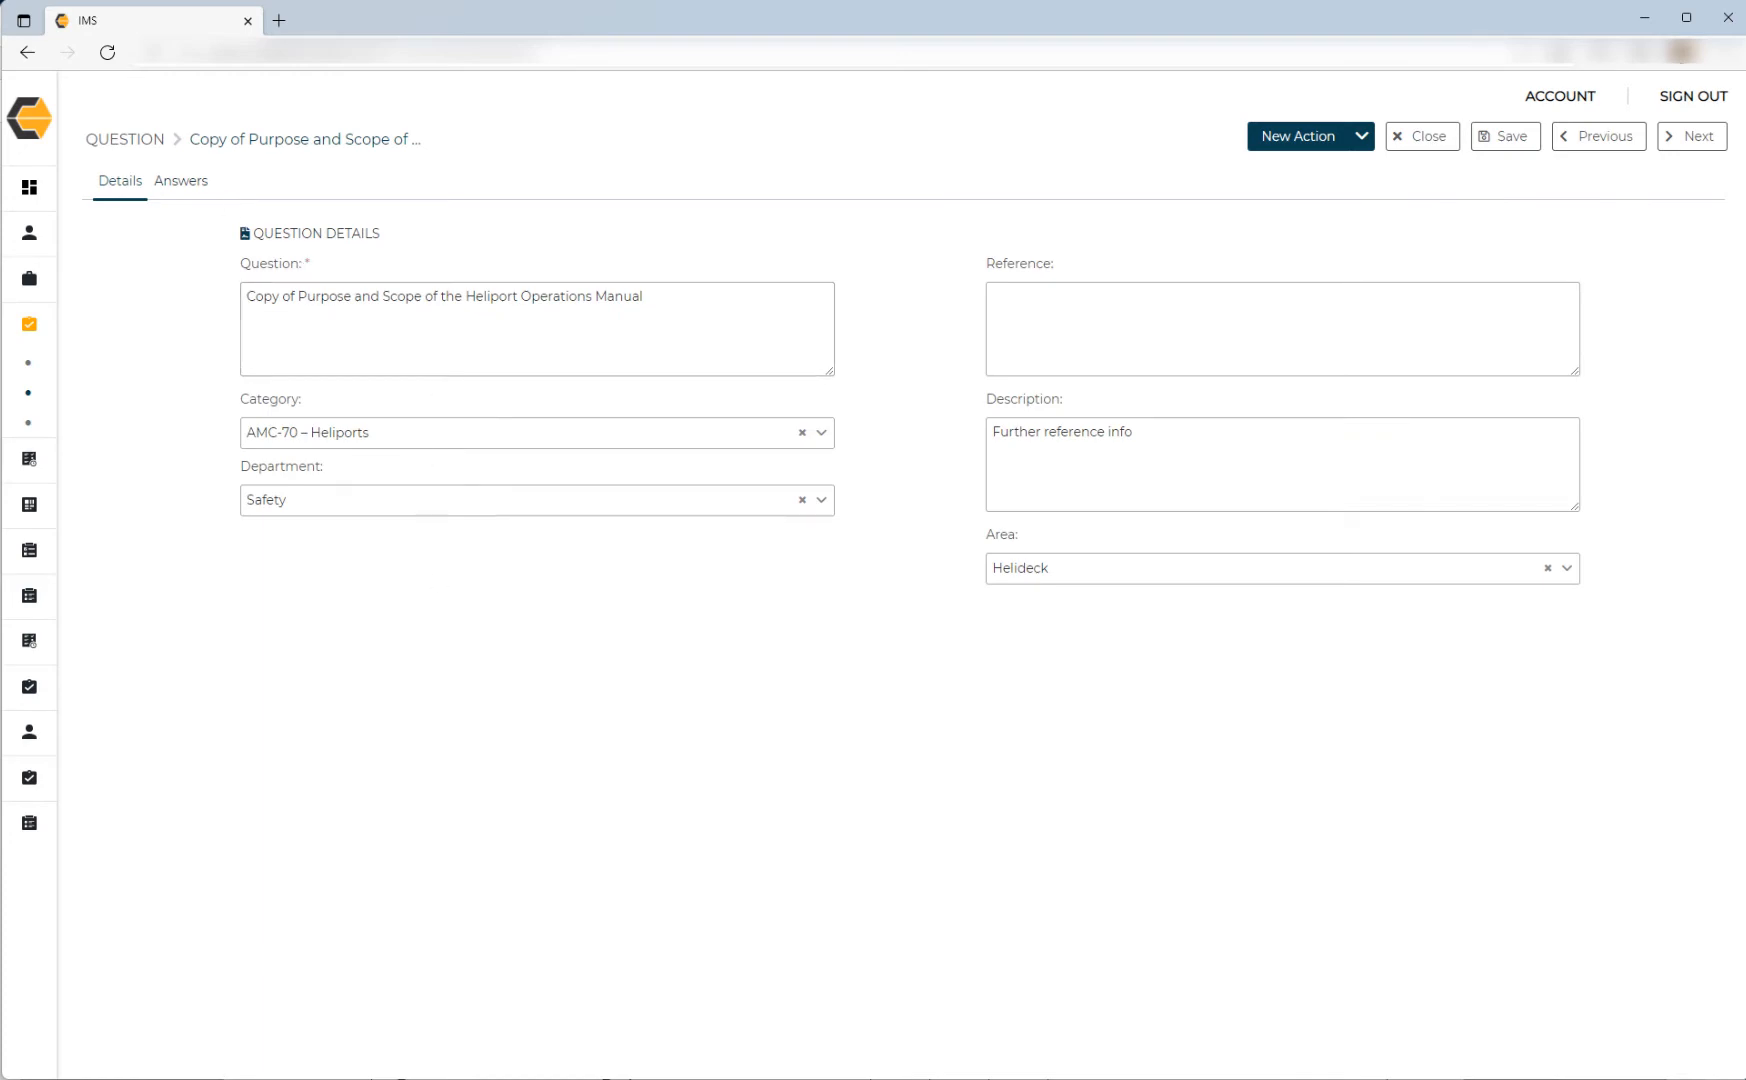
# Copy "Conditions for Use of the Heliport" from the checklist PDF in Acrobat and replace the duplicated question's text with it in IMS.
pyautogui.hotkey('alt', 'Tab')
pyautogui.moveTo(675, 548); pyautogui.dragTo(385, 548)
pyautogui.rightClick(467, 553)
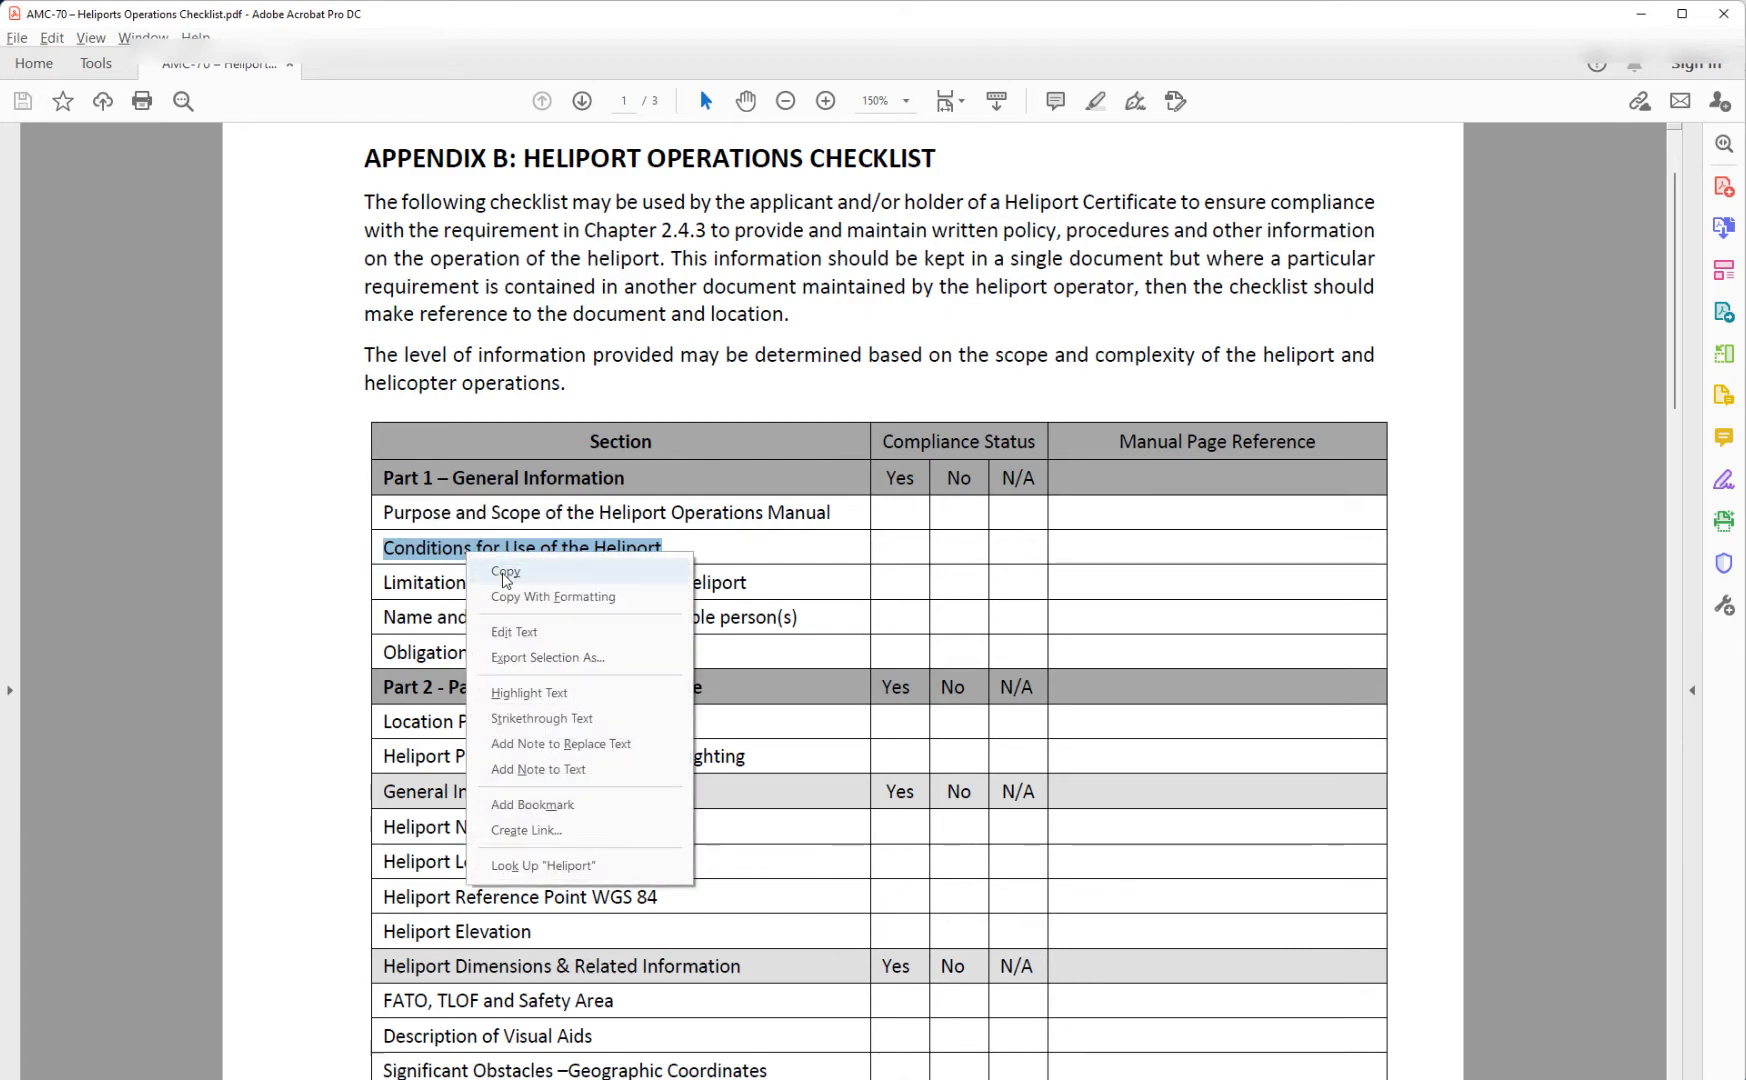
pyautogui.click(505, 571)
pyautogui.hotkey('alt', 'Tab')
pyautogui.click(564, 352)
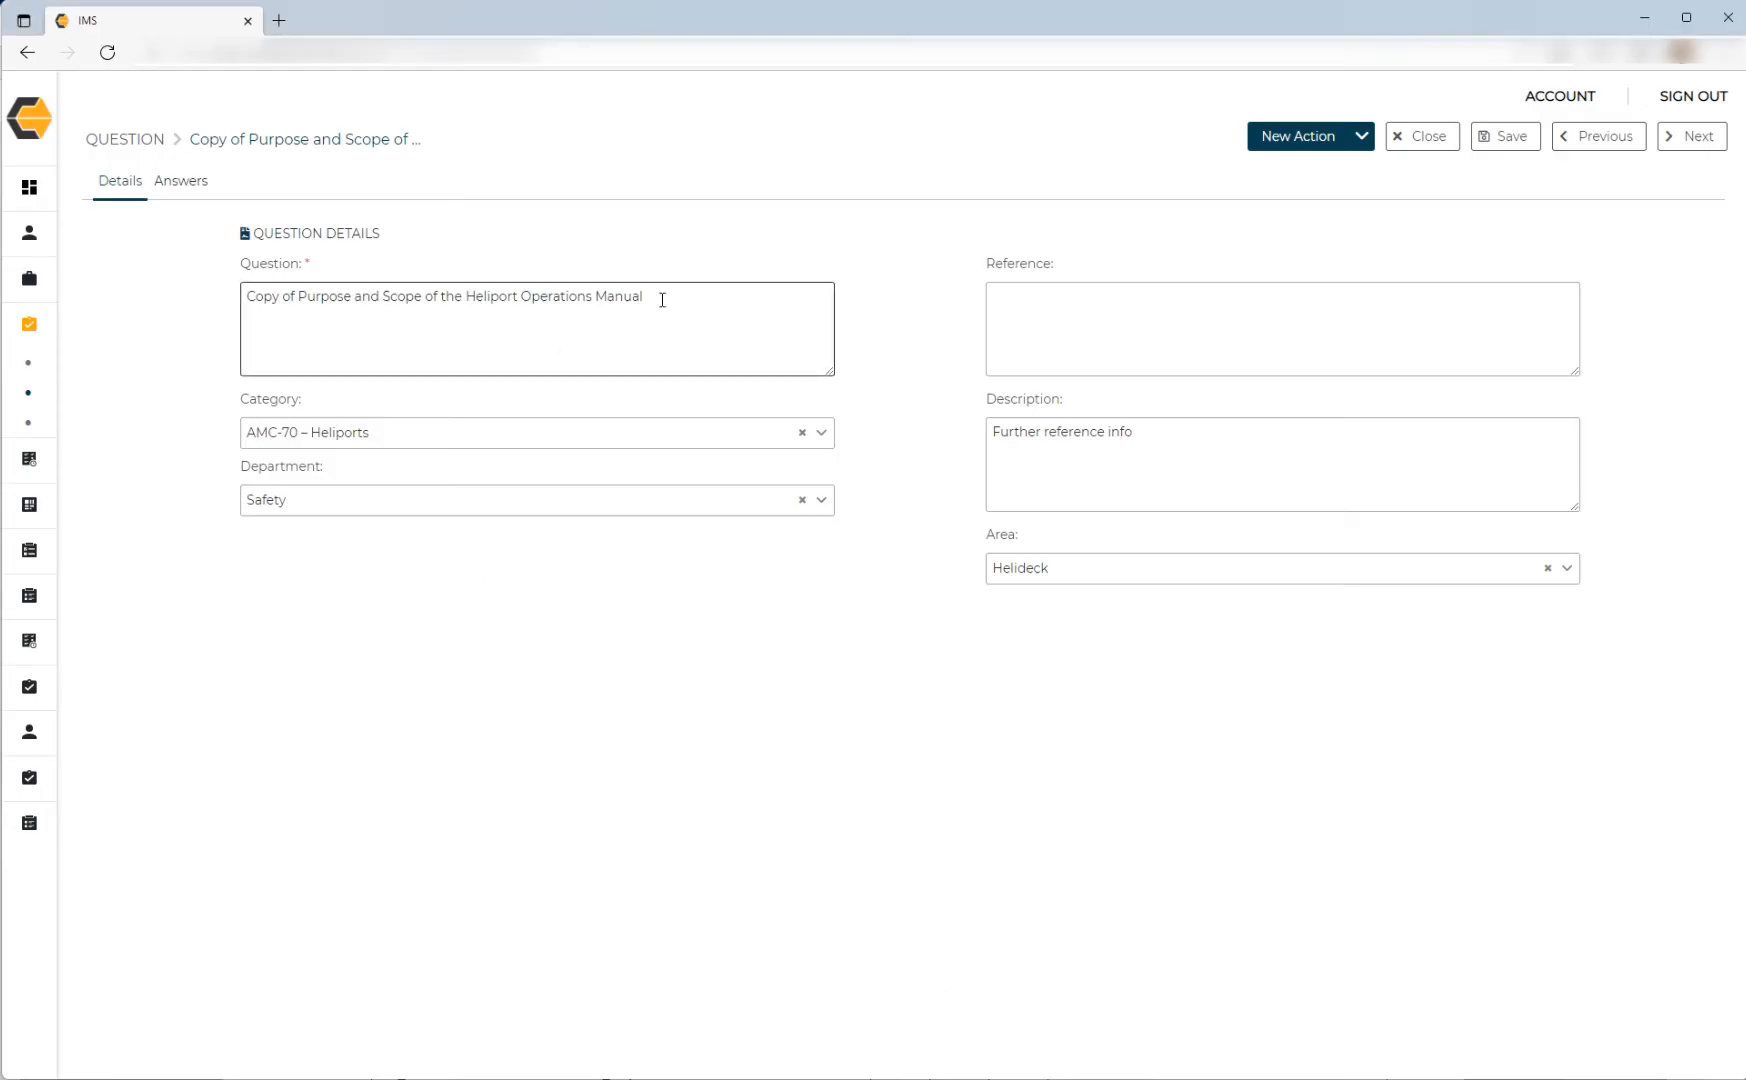
pyautogui.moveTo(668, 297); pyautogui.dragTo(175, 307)
pyautogui.rightClick(285, 298)
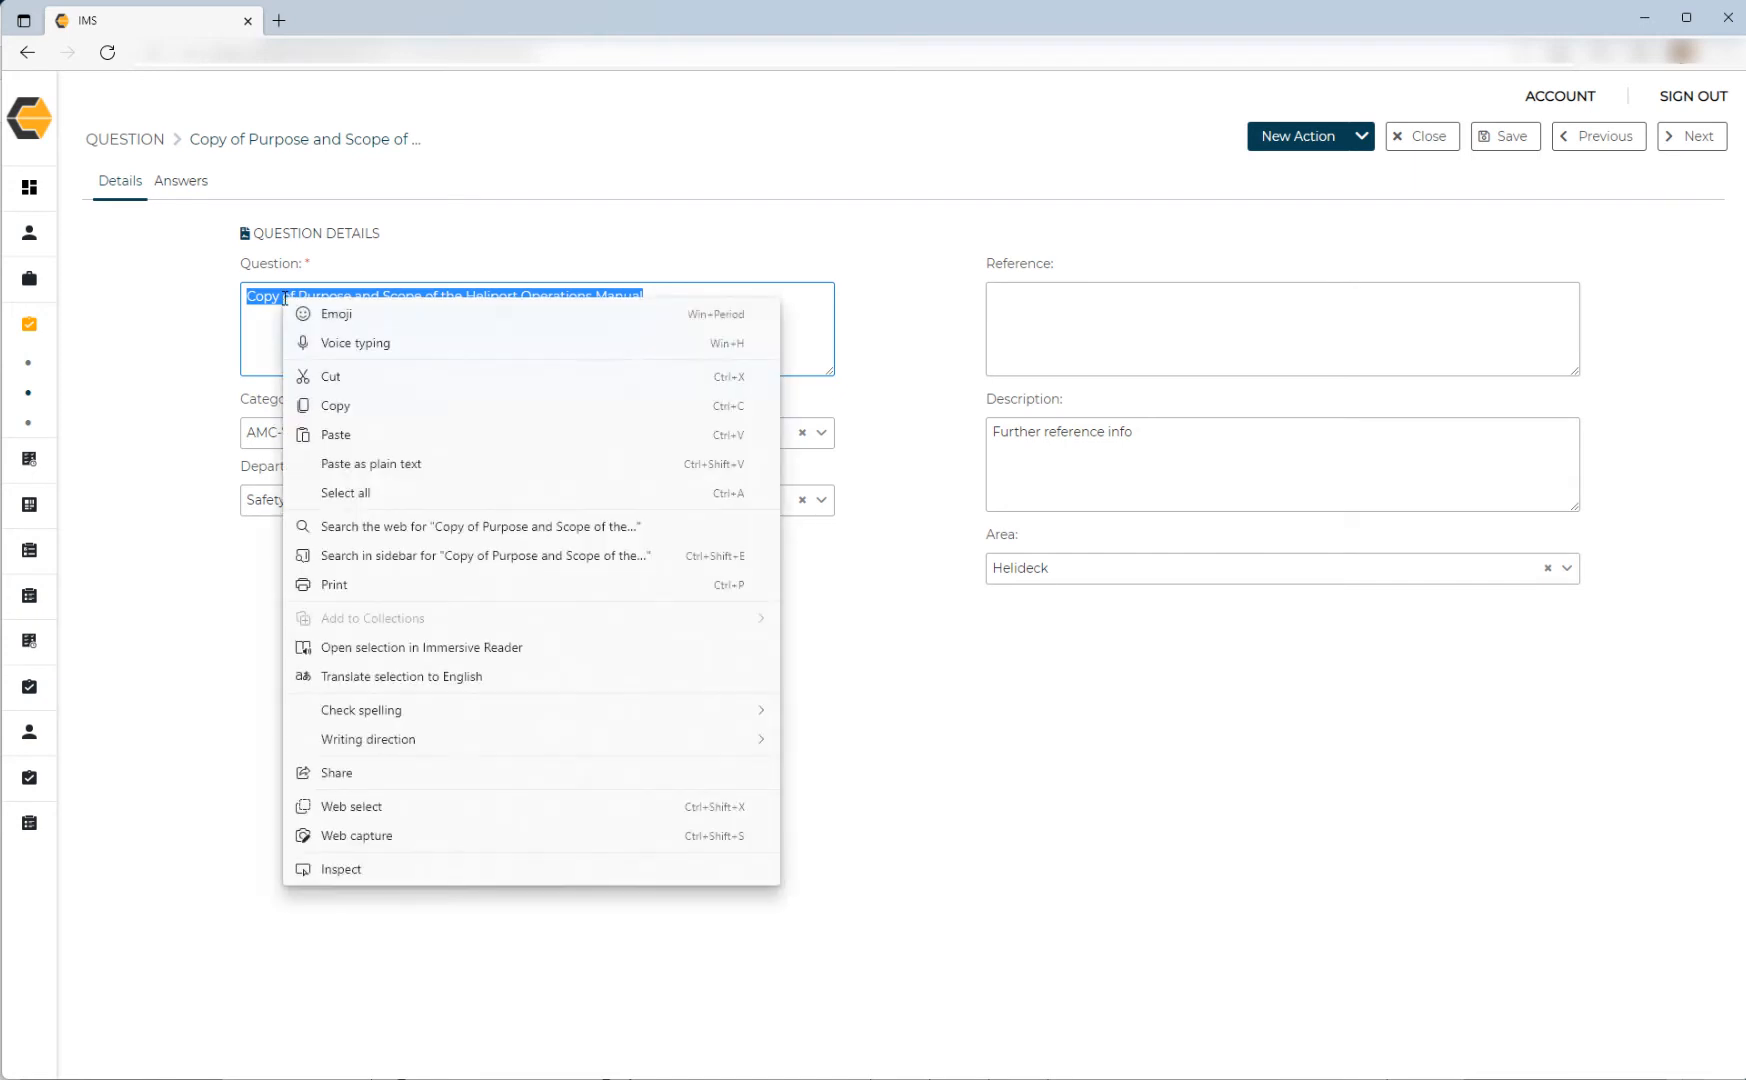
pyautogui.click(338, 440)
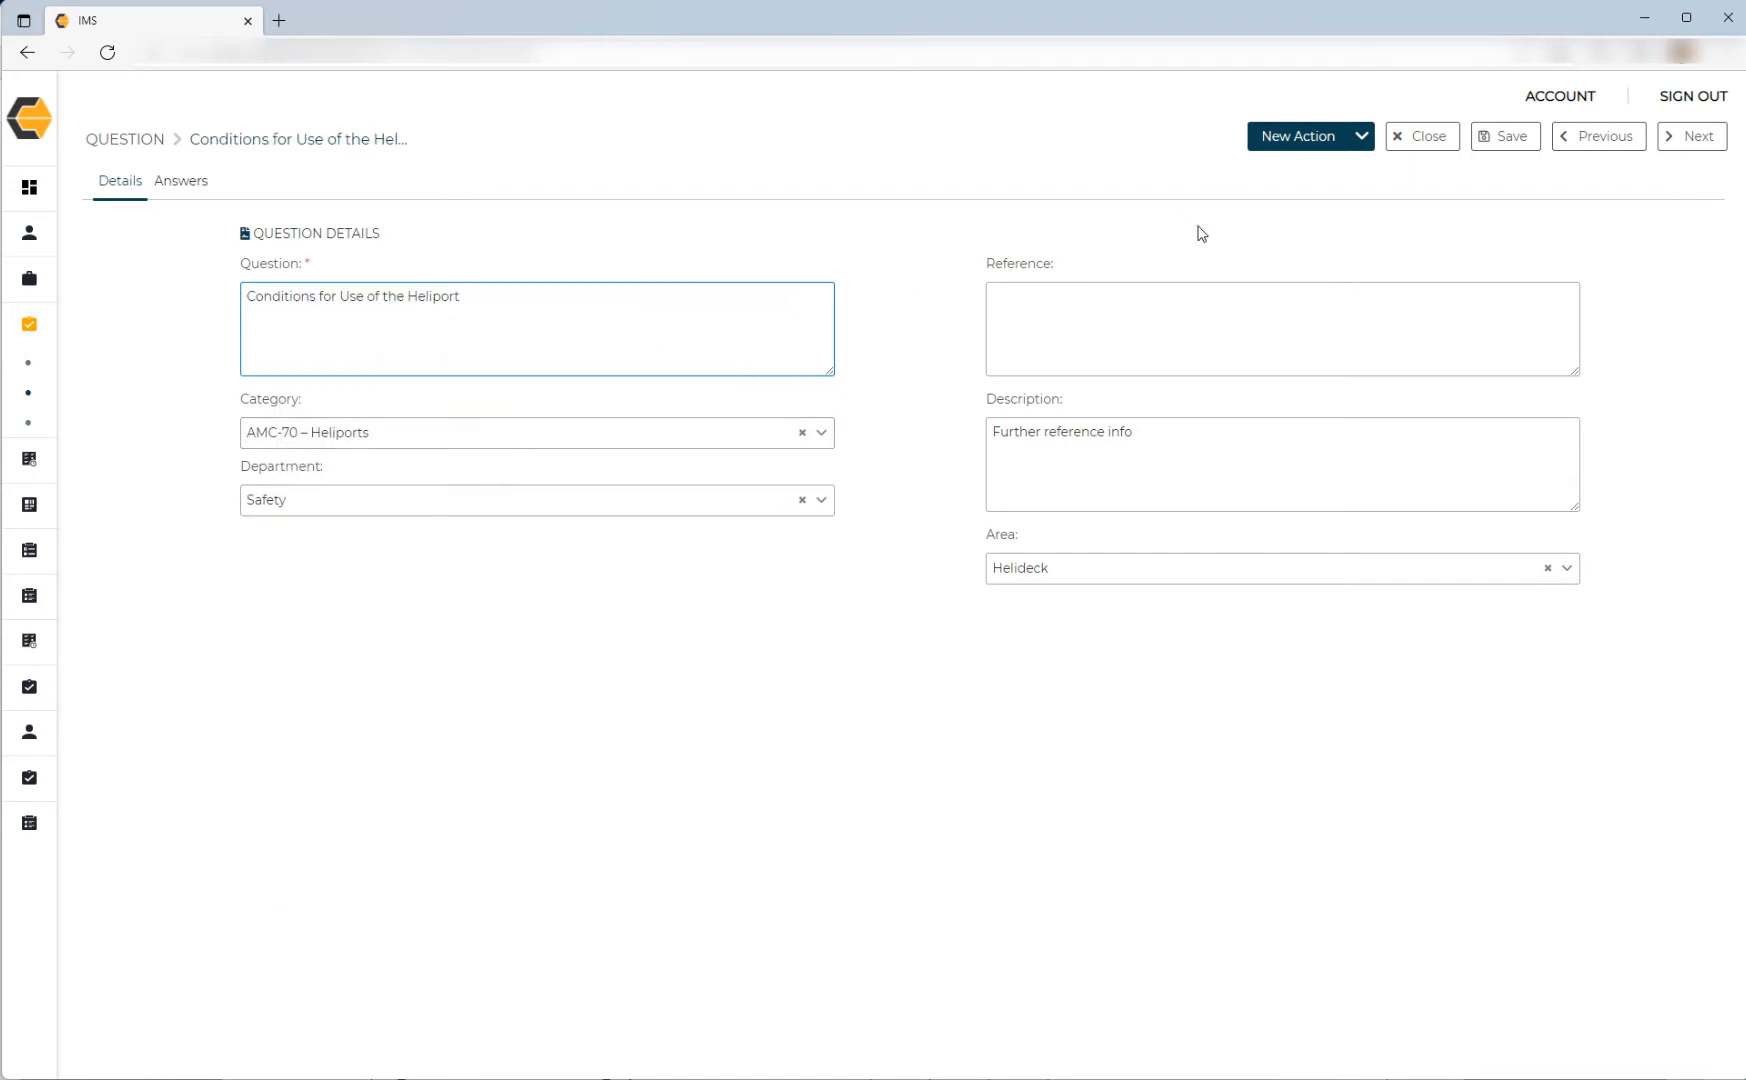
# Save the "Conditions for Use of the Heliport" question and close it.
pyautogui.moveTo(1156, 431); pyautogui.dragTo(951, 441)
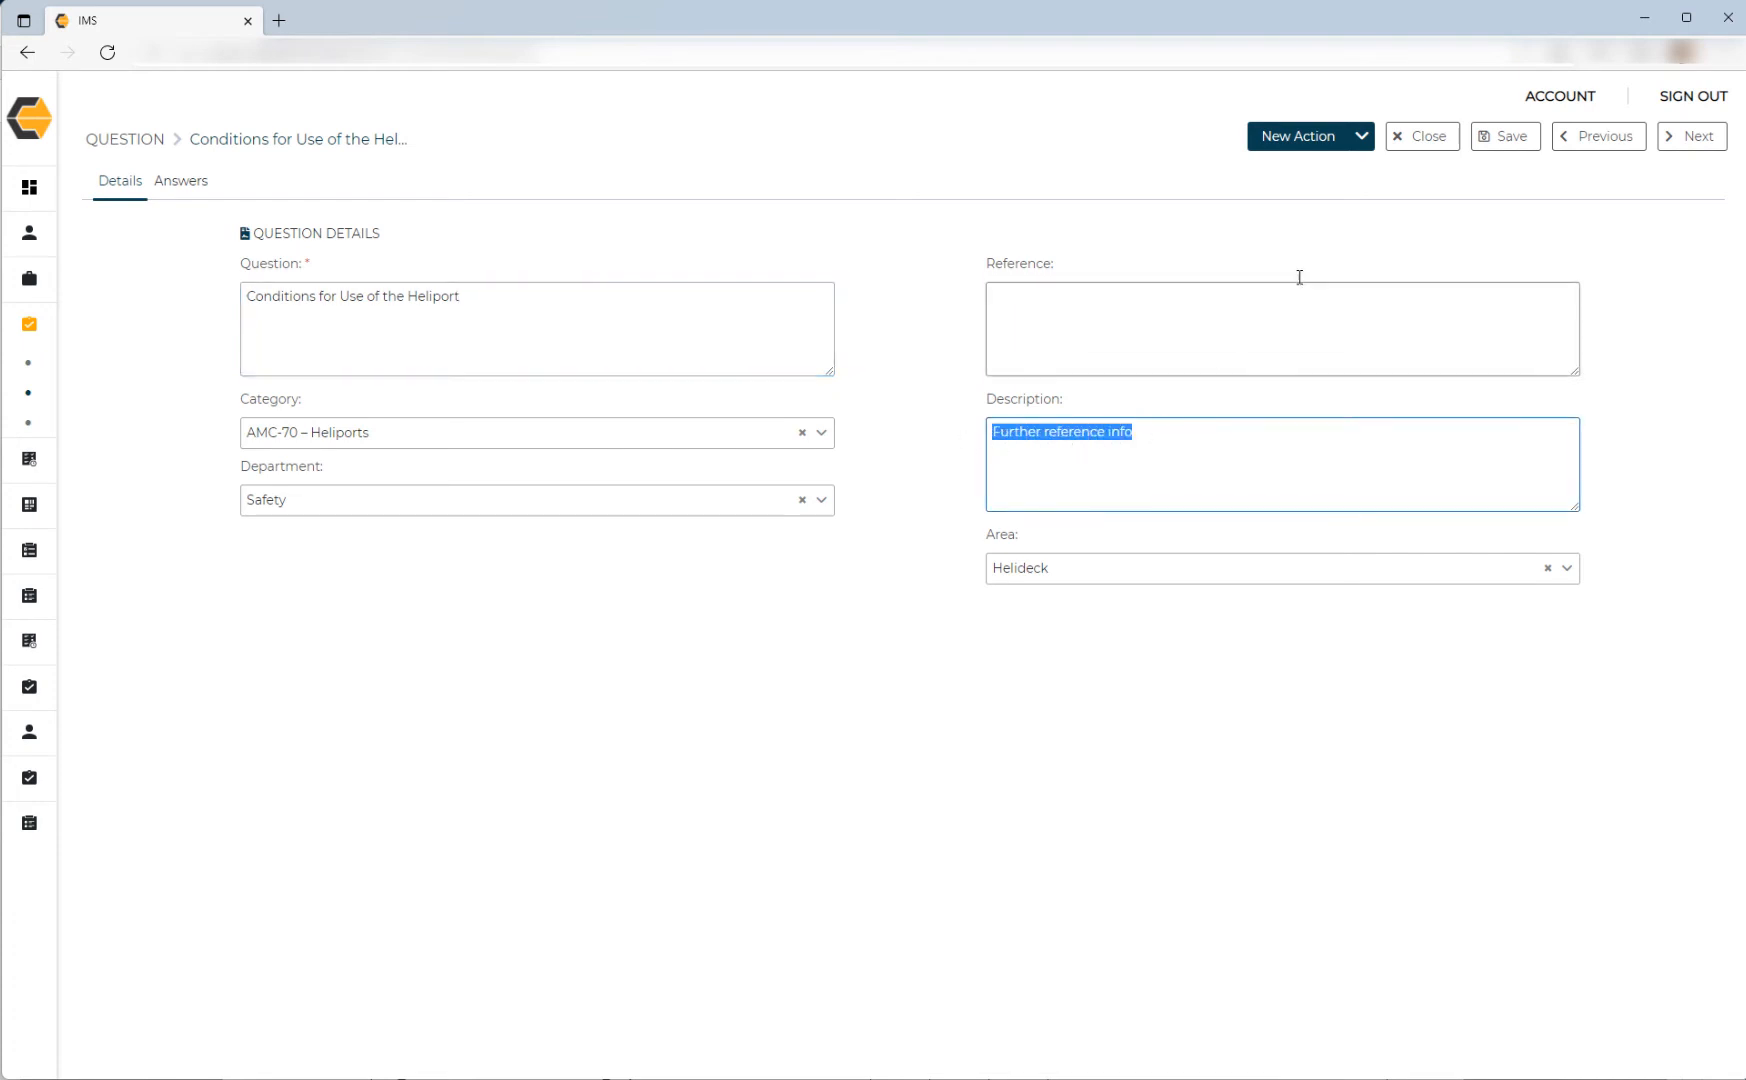
pyautogui.click(1503, 141)
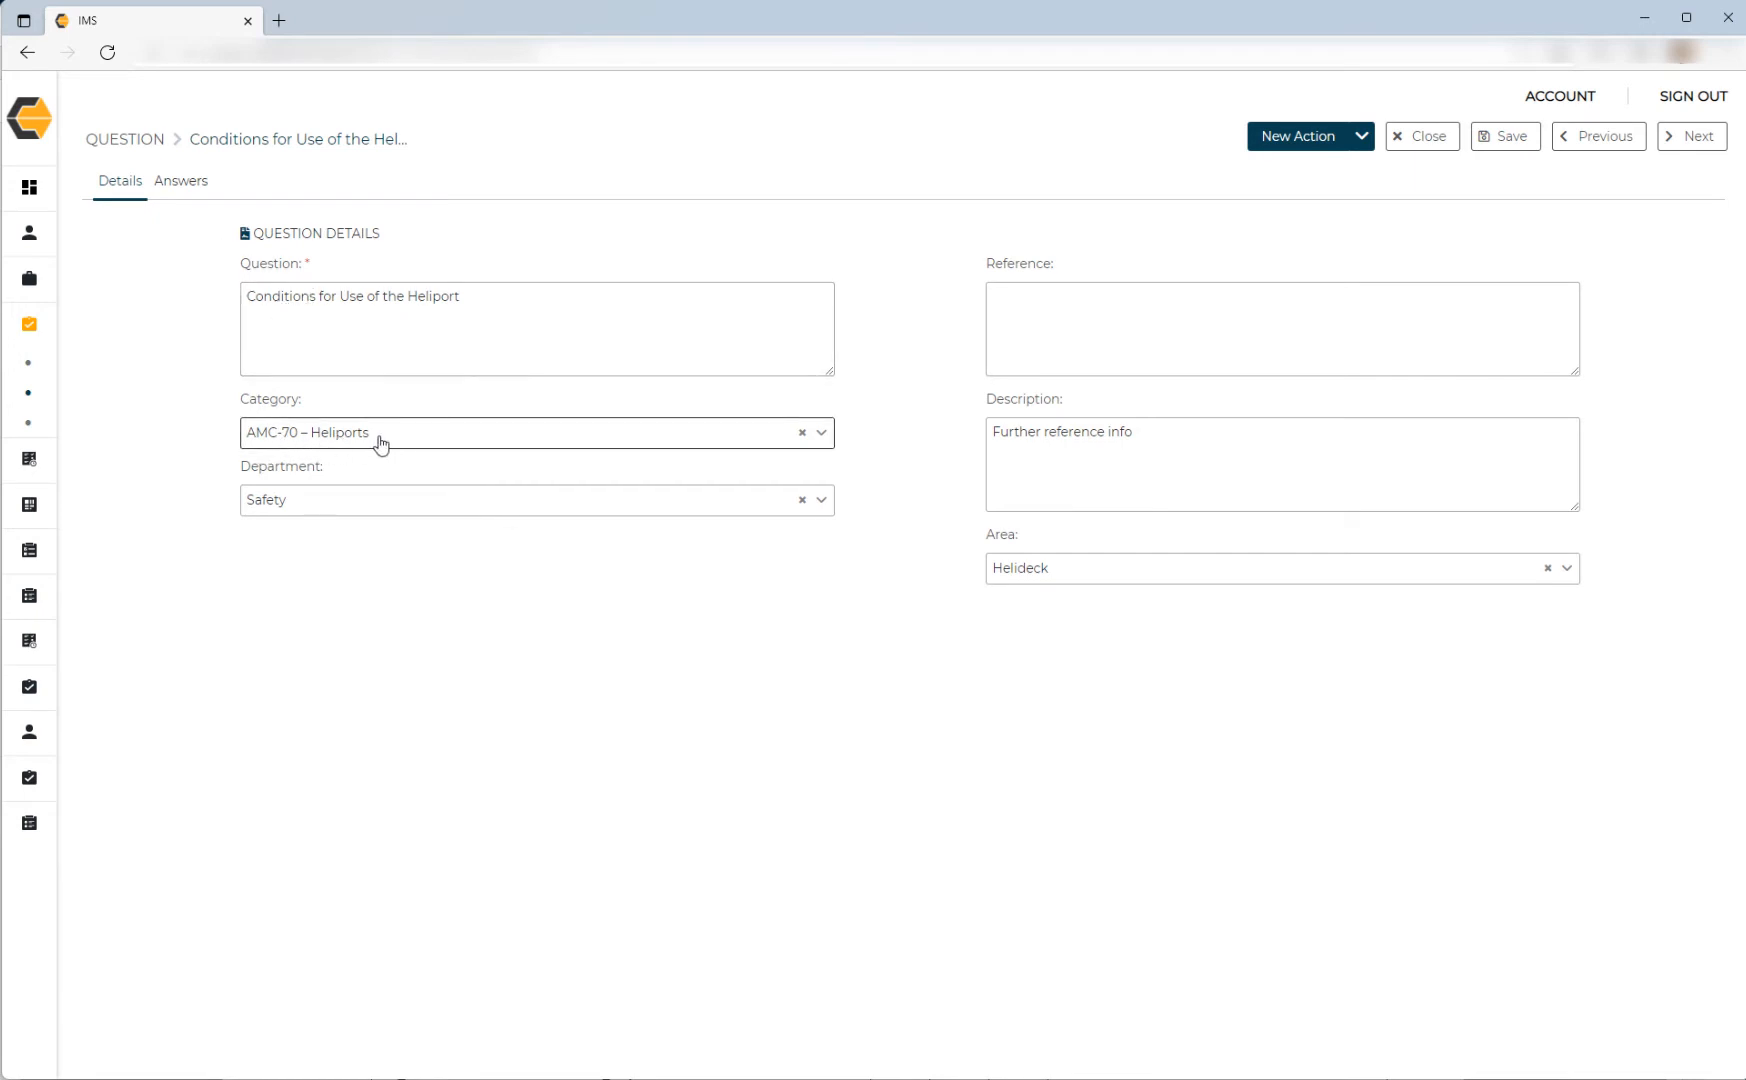
pyautogui.click(1428, 140)
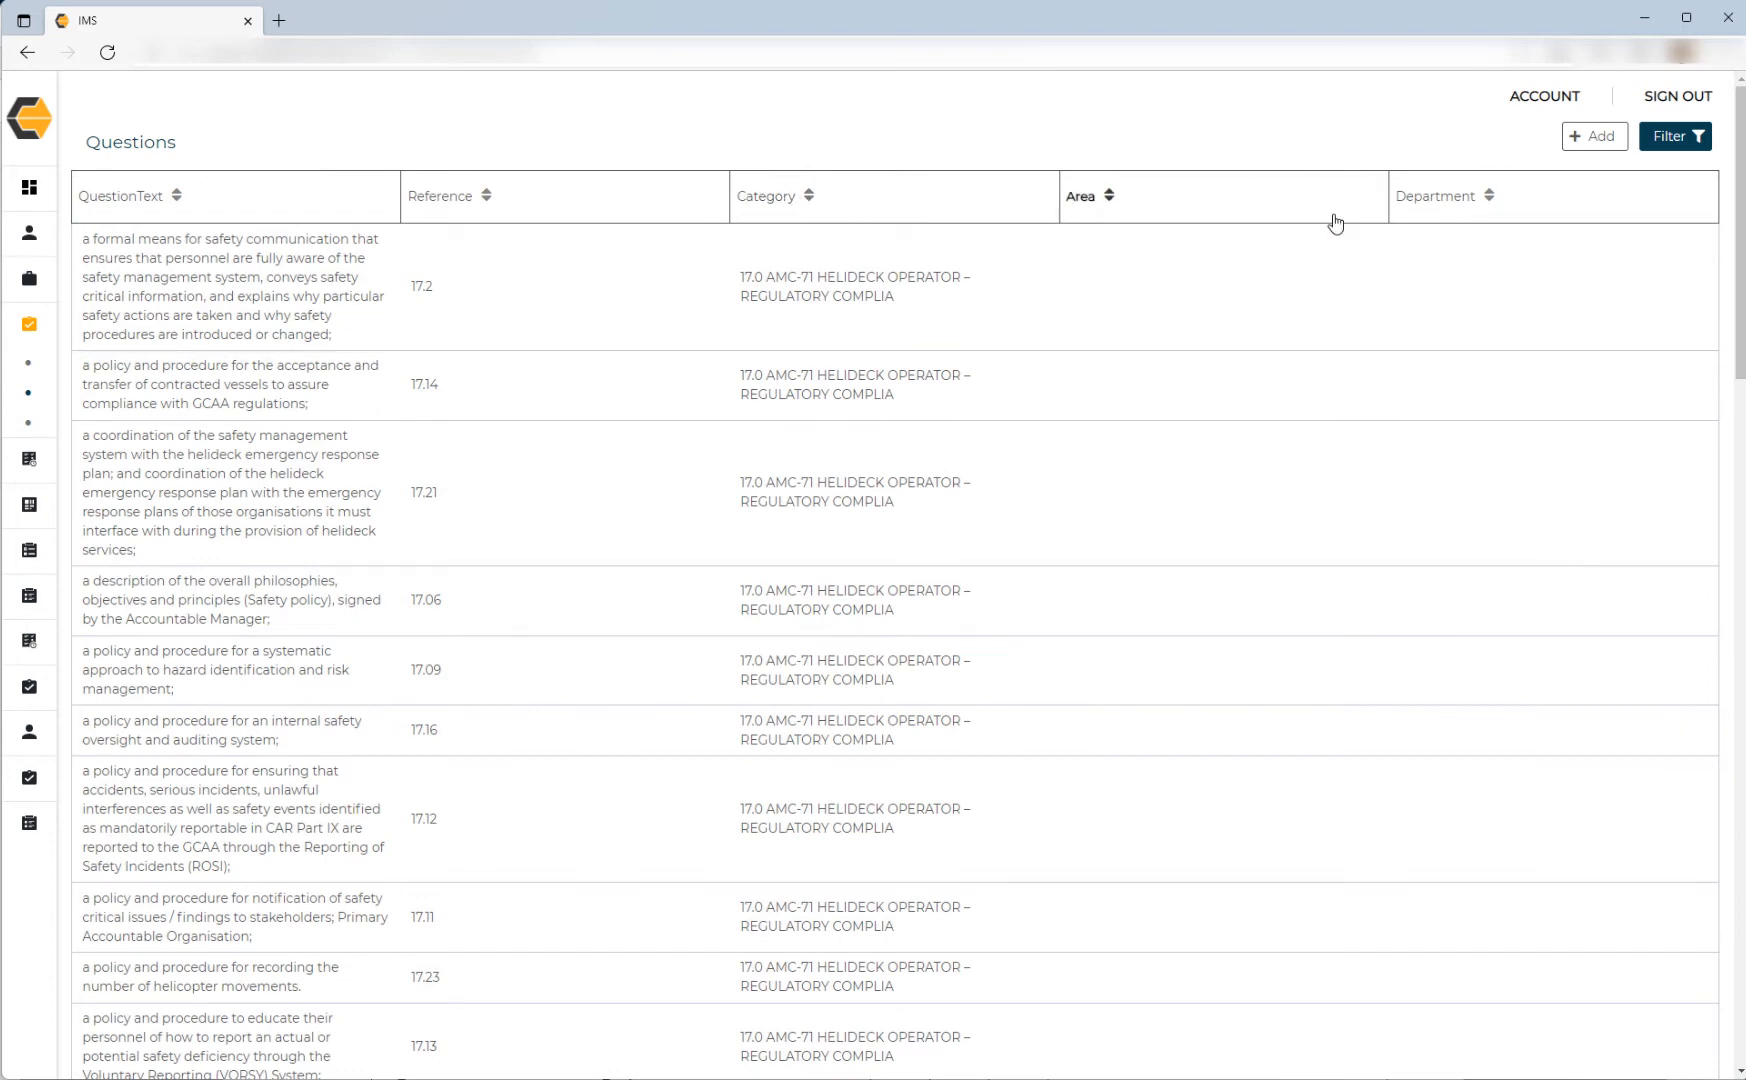
# Filter the questions list by the category AMC-70 – Heliports and close the search parameters.
pyautogui.click(1676, 142)
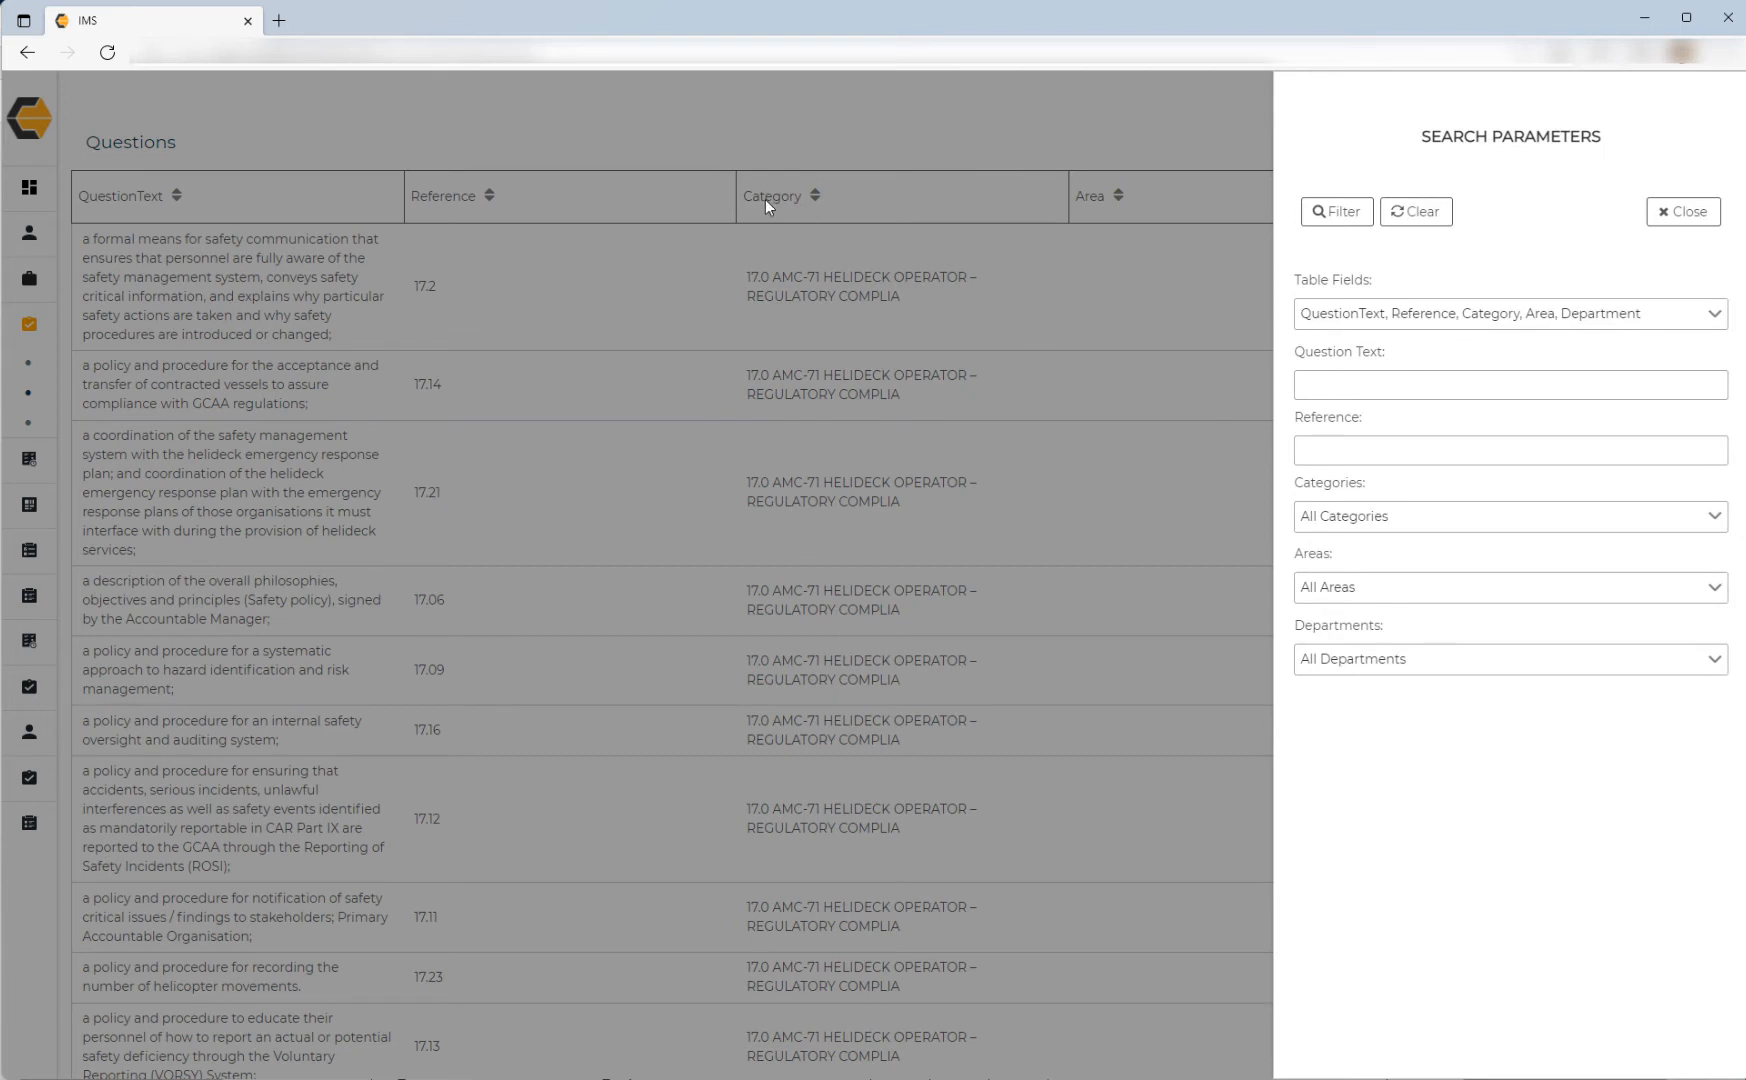
pyautogui.click(1457, 516)
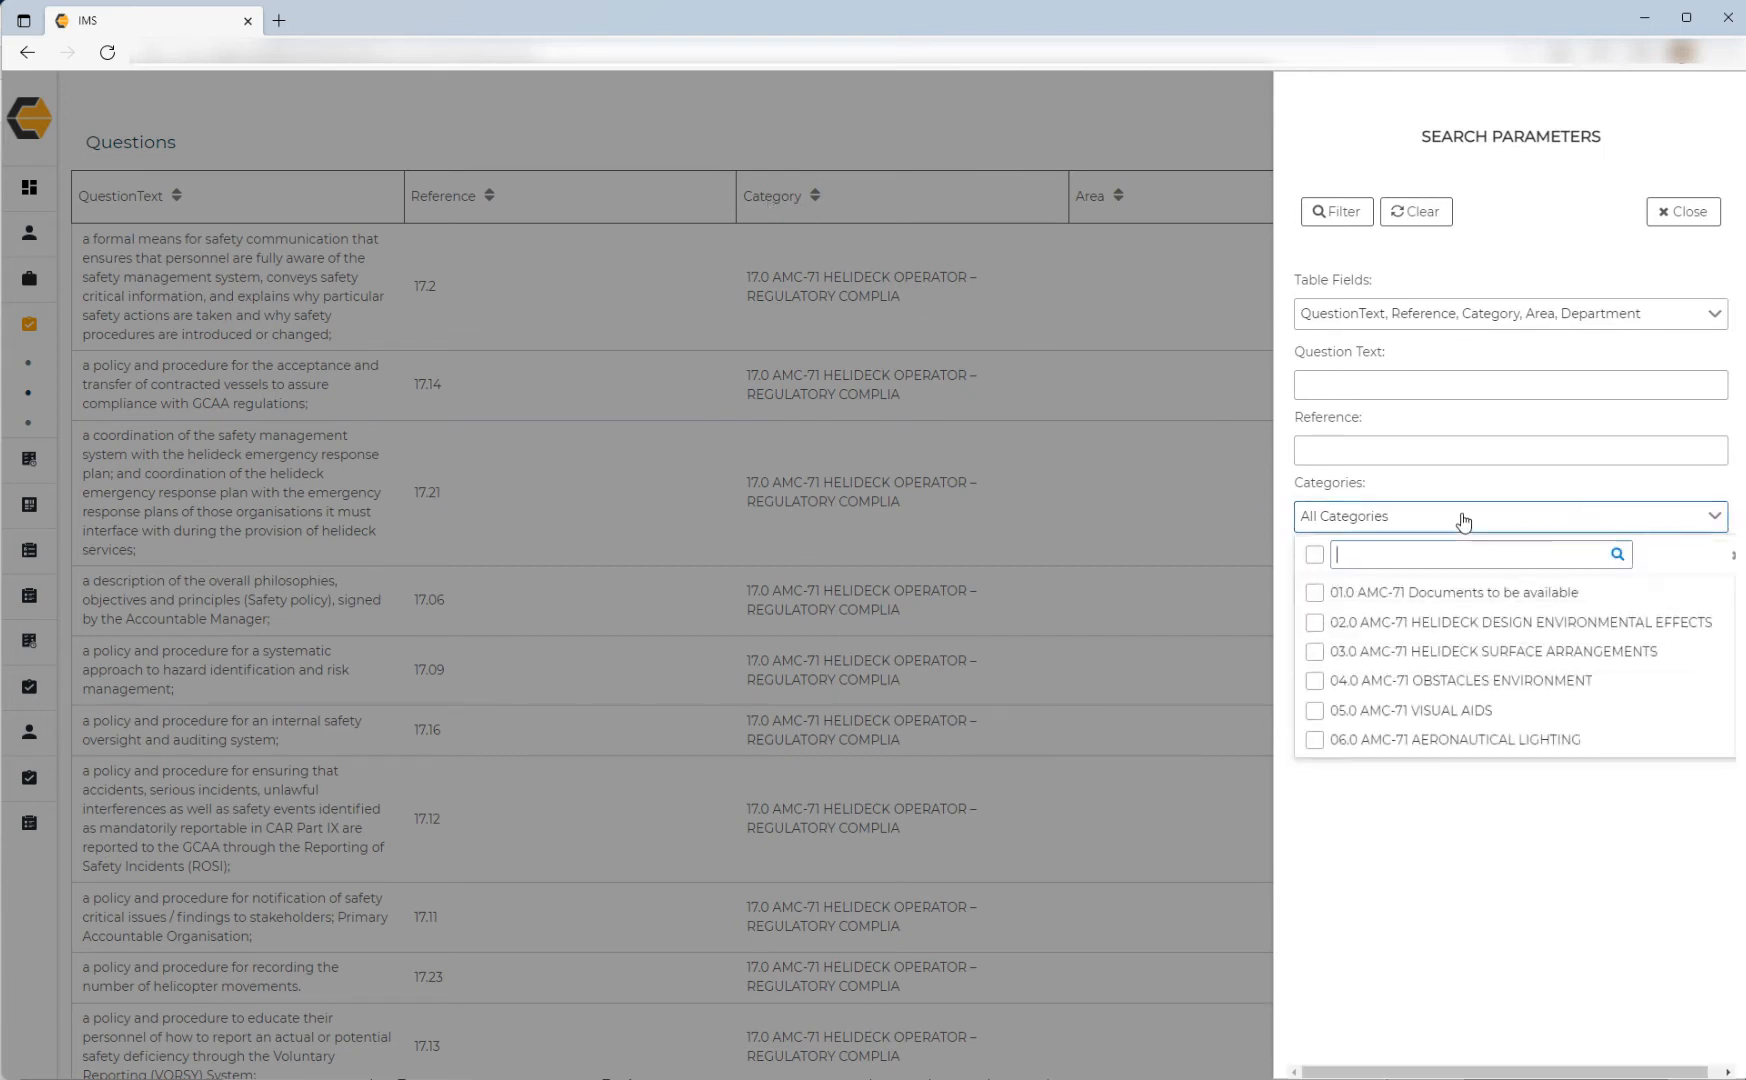
pyautogui.scroll(-4, 1450, 640)
pyautogui.scroll(-5, 1453, 650)
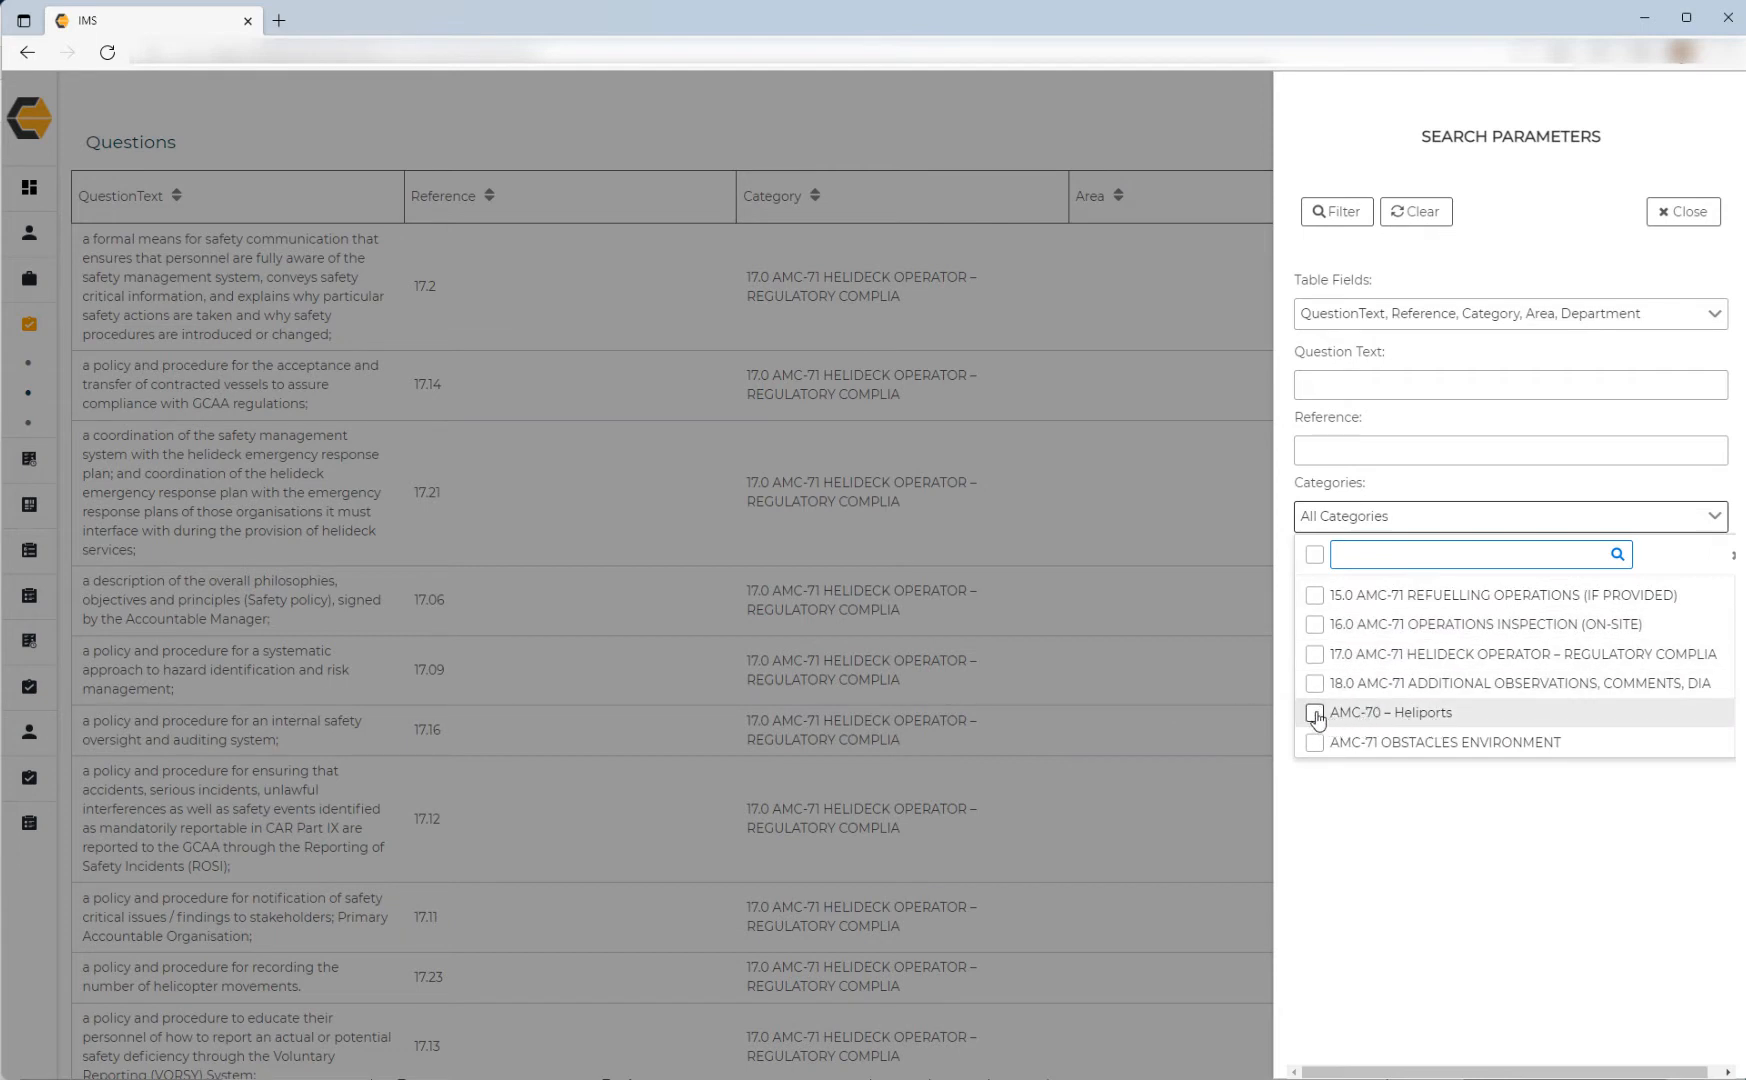
pyautogui.click(1315, 713)
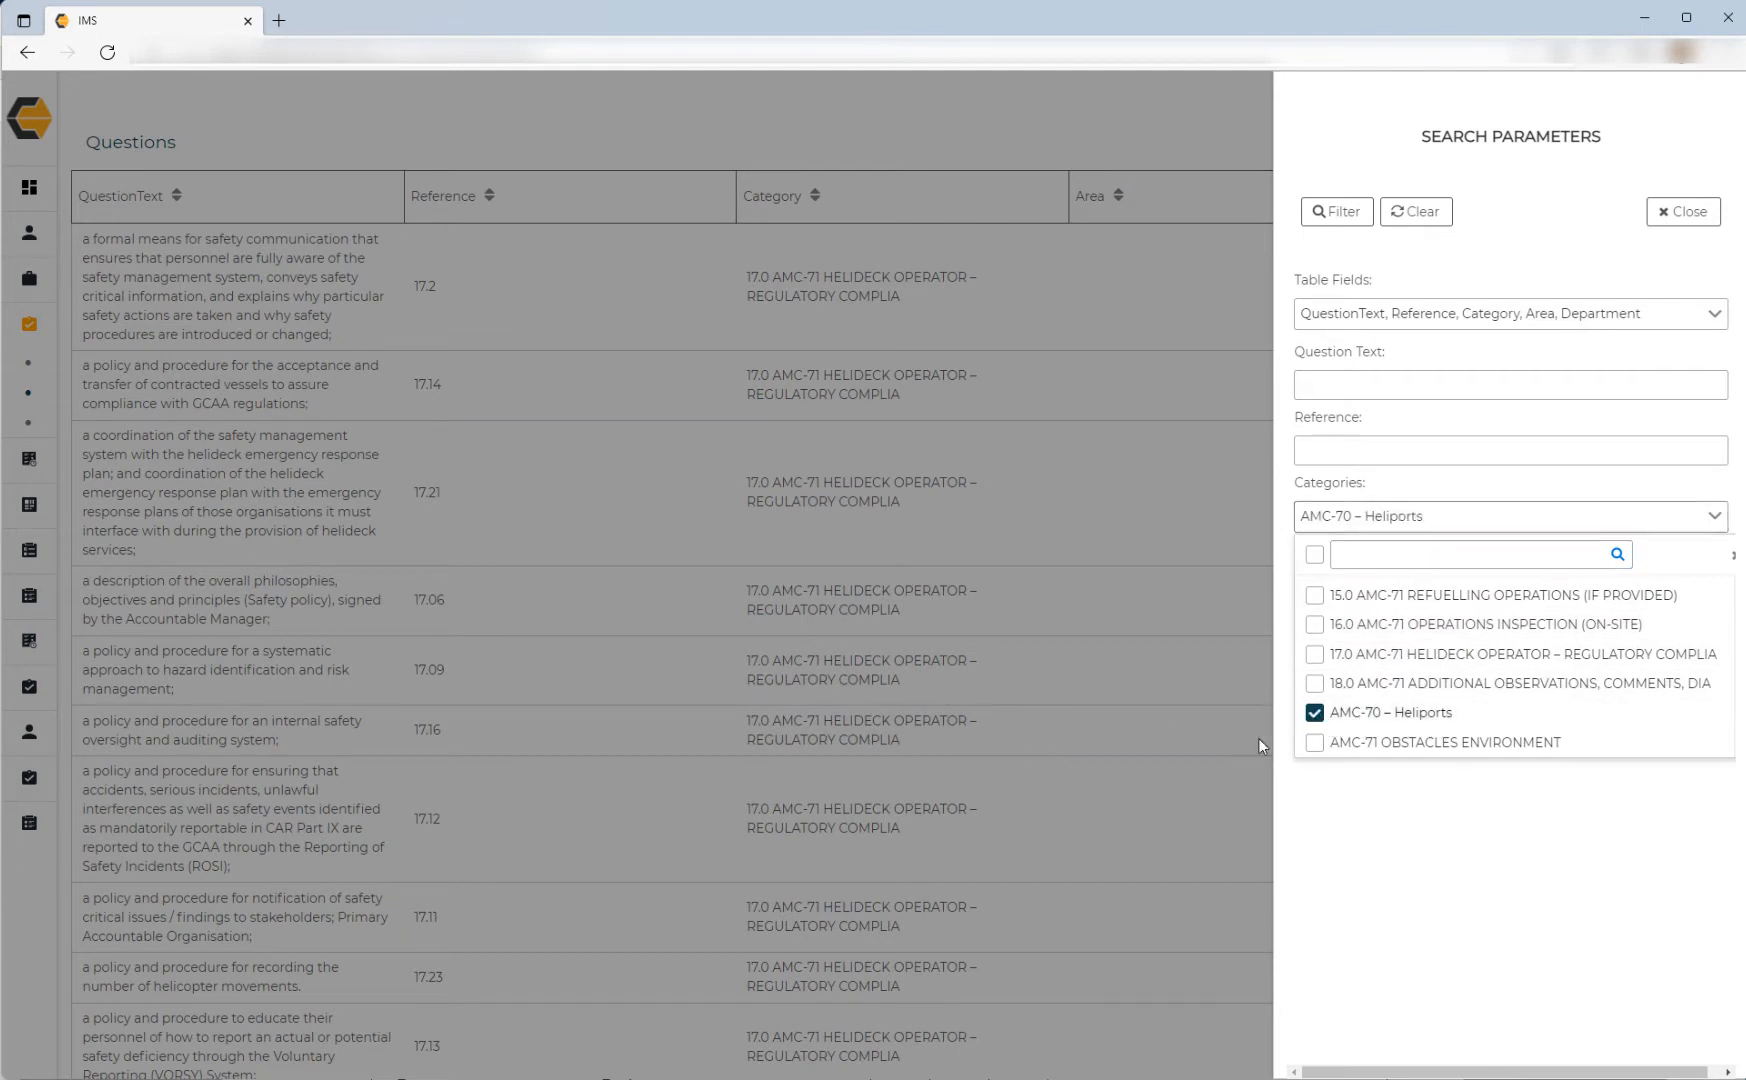
pyautogui.click(1338, 214)
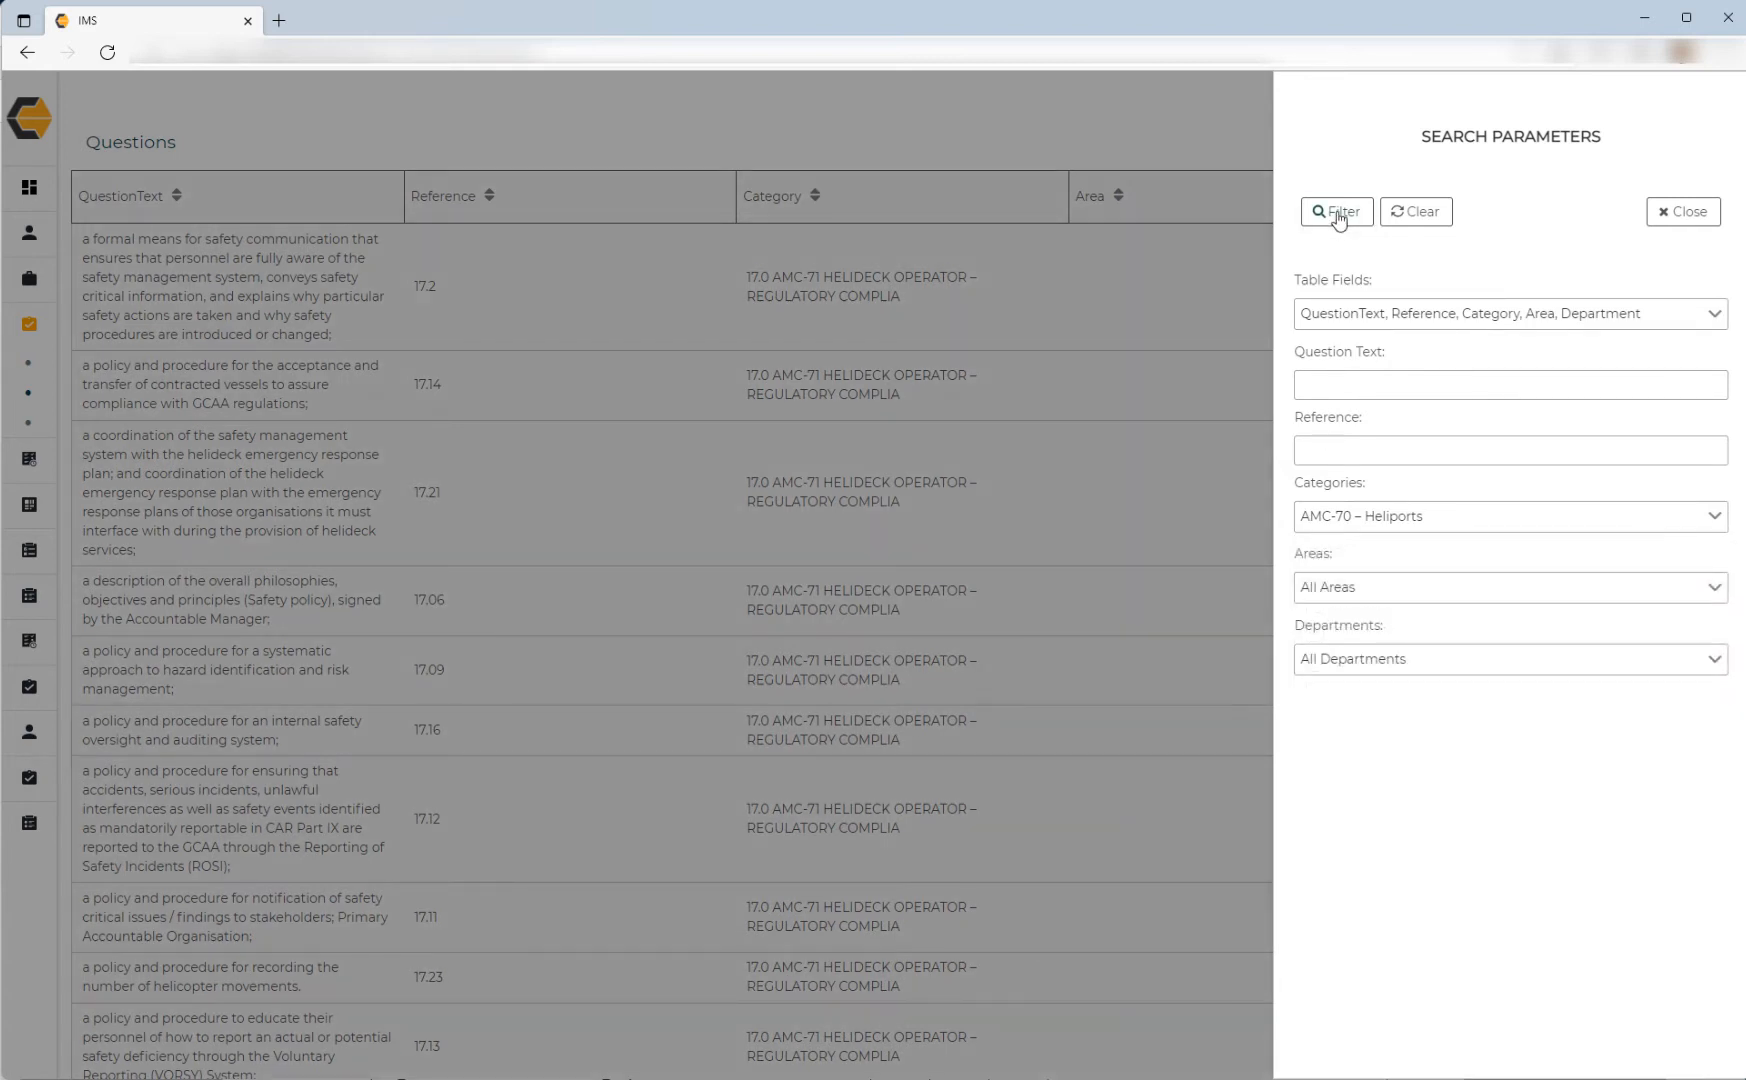
pyautogui.click(1338, 214)
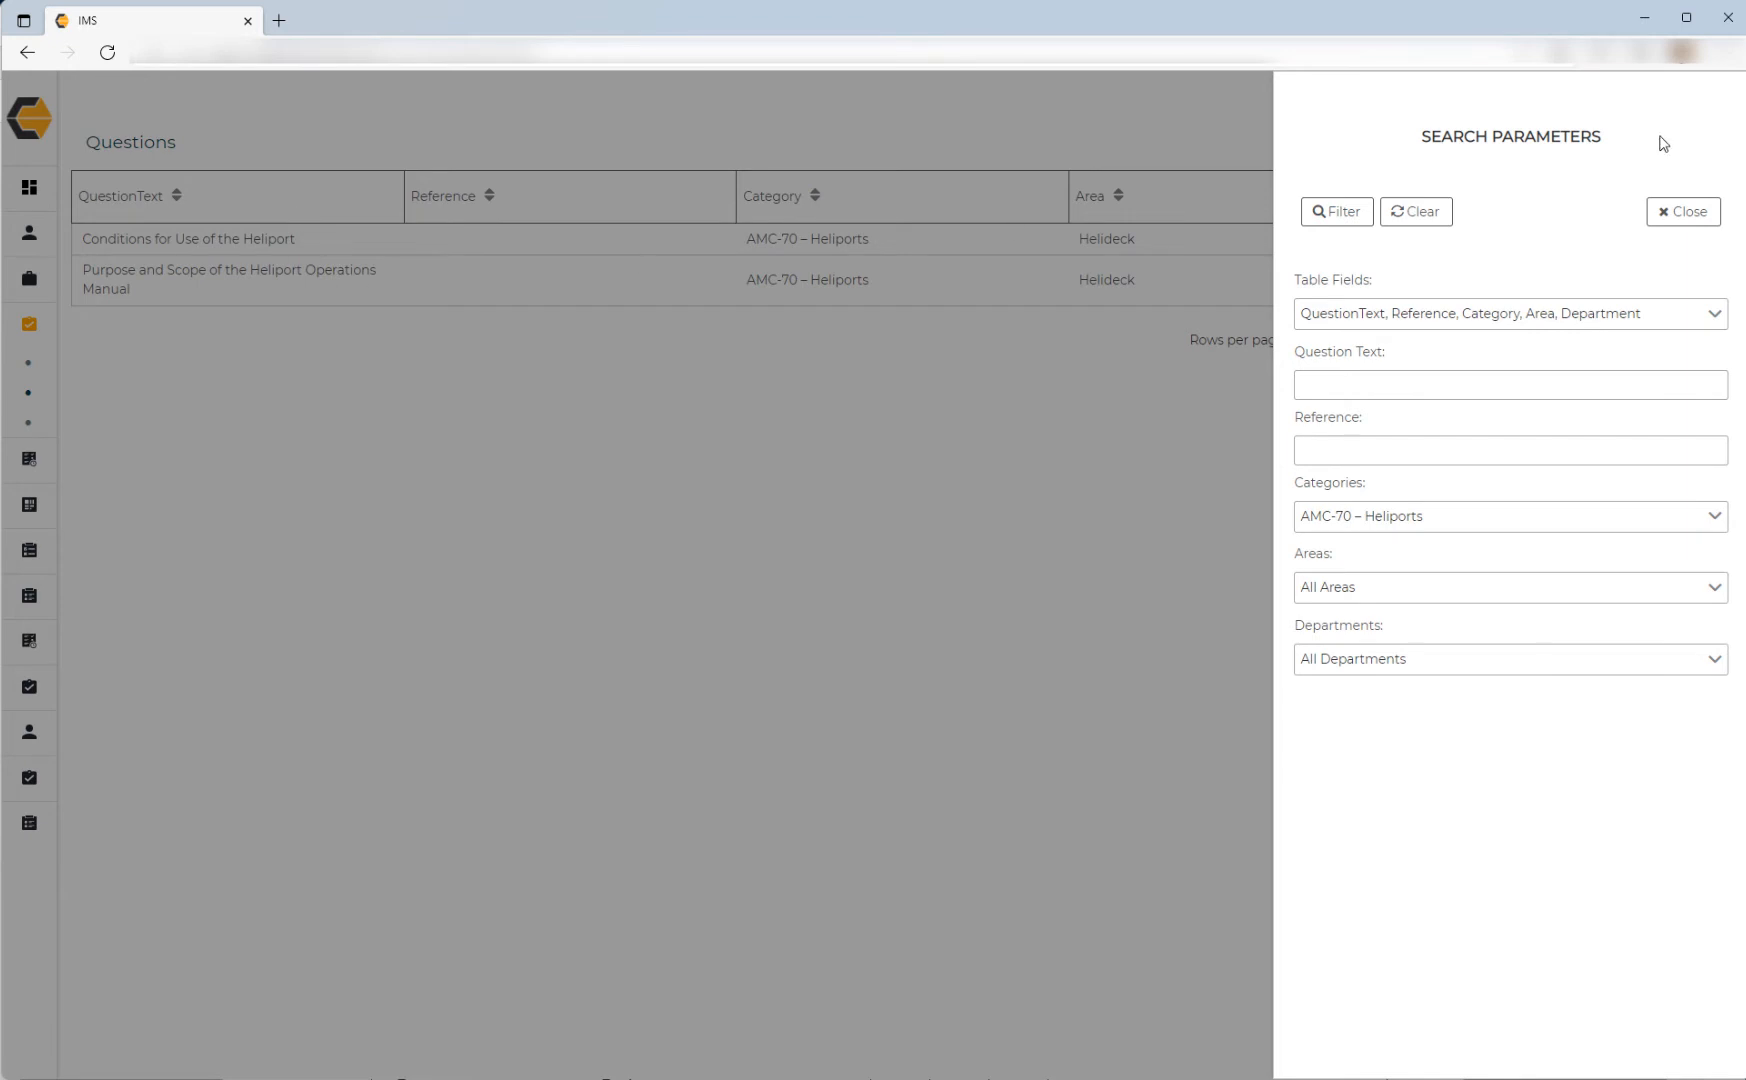
pyautogui.click(1664, 214)
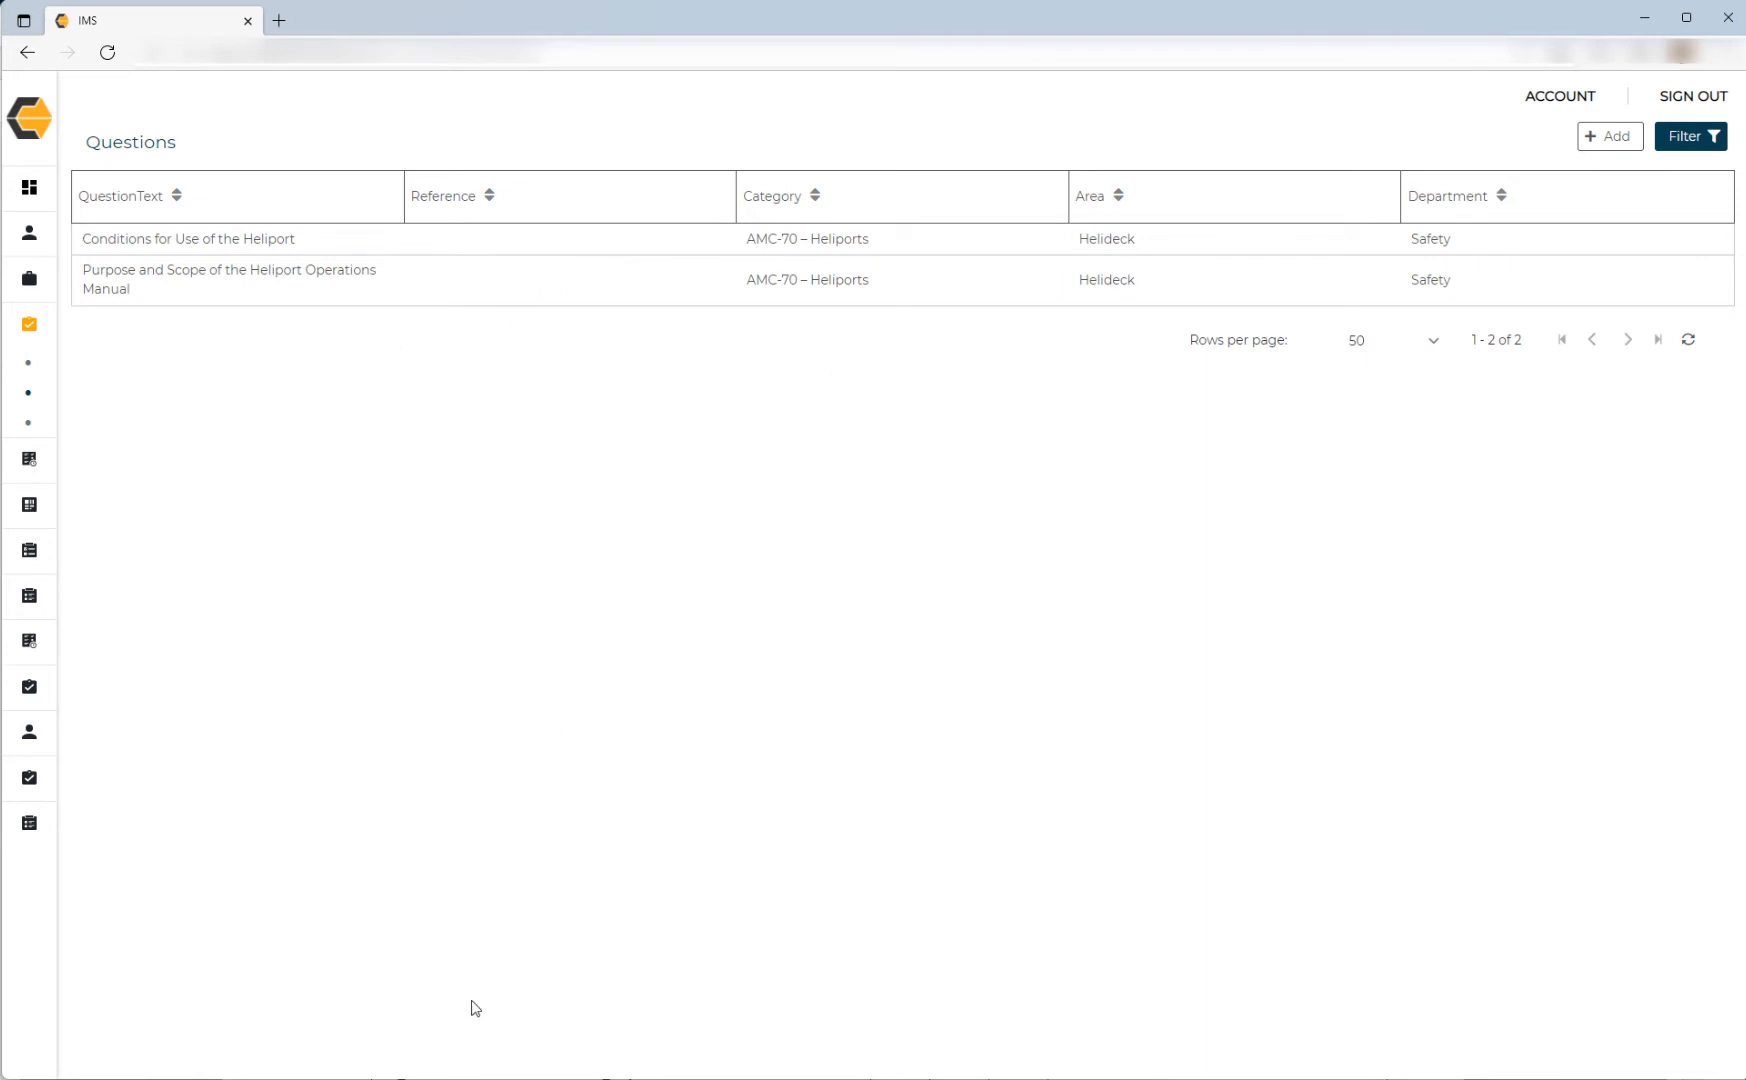
# Review the remaining sections of the heliport operations checklist PDF in Acrobat and return to the IMS questions list.
pyautogui.click(370, 1078)
pyautogui.scroll(-5, 424, 450)
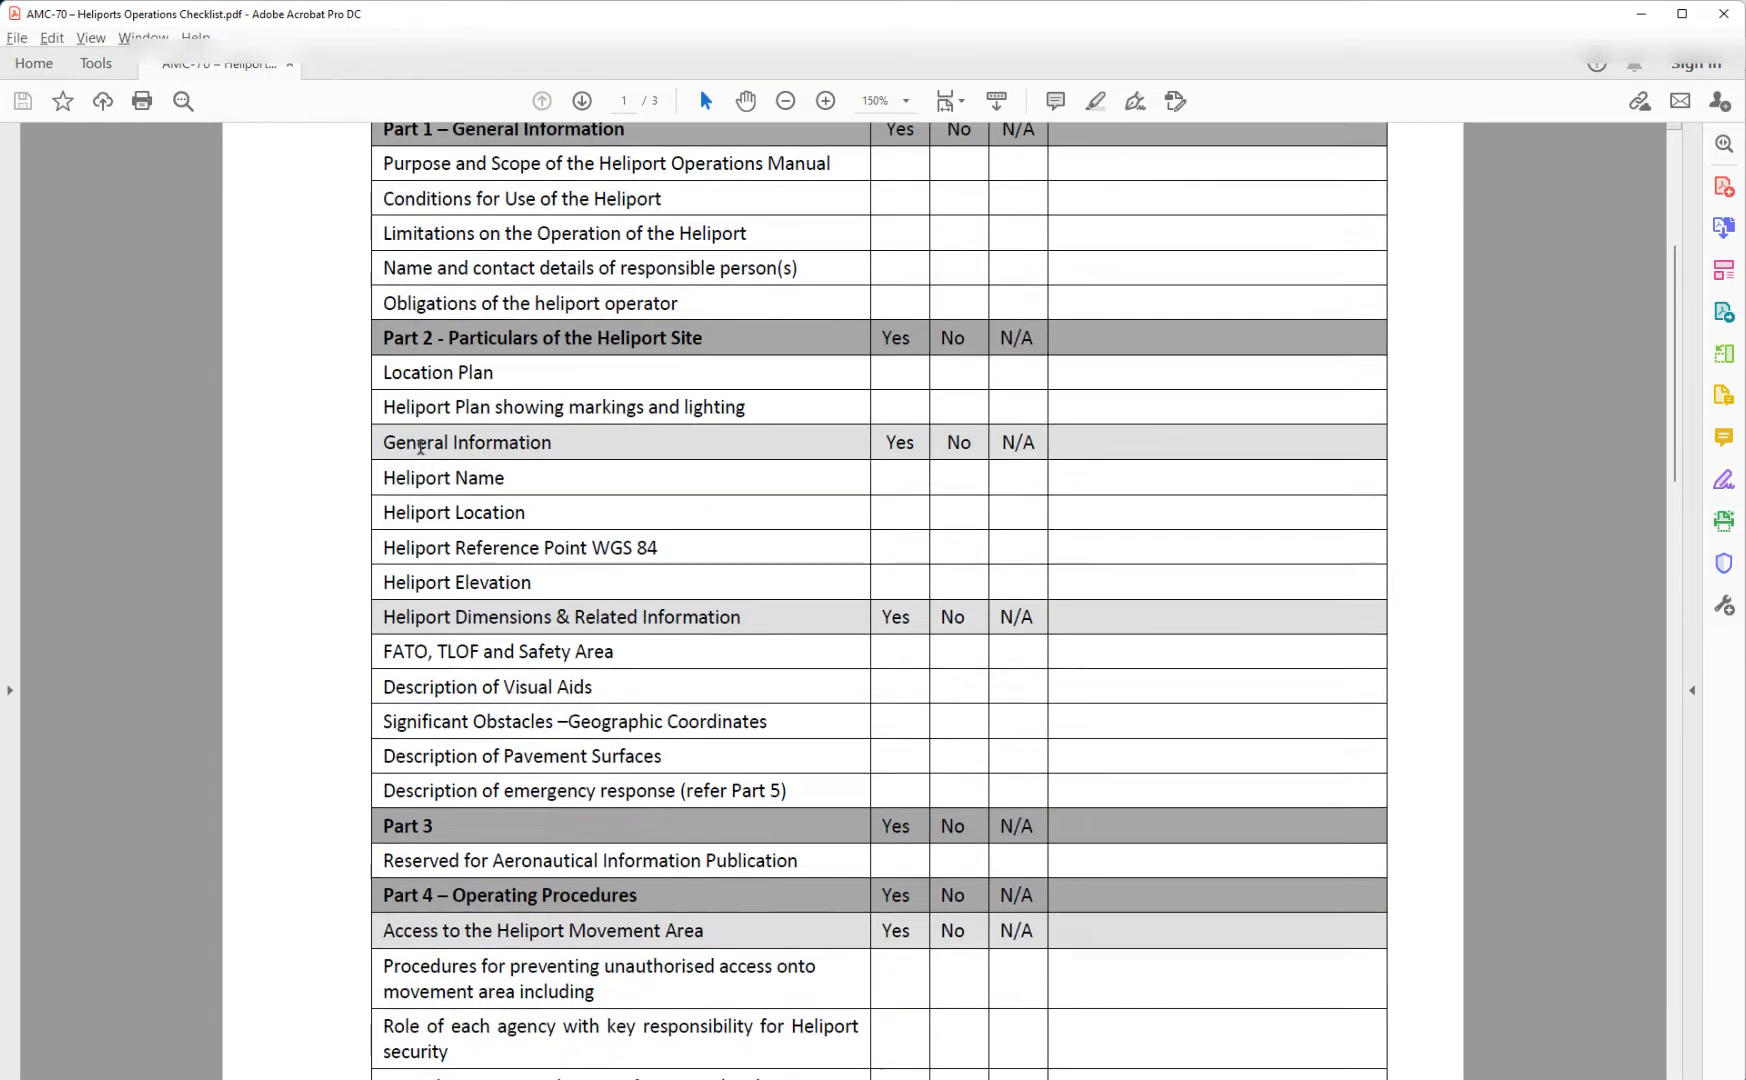
pyautogui.scroll(-20, 424, 443)
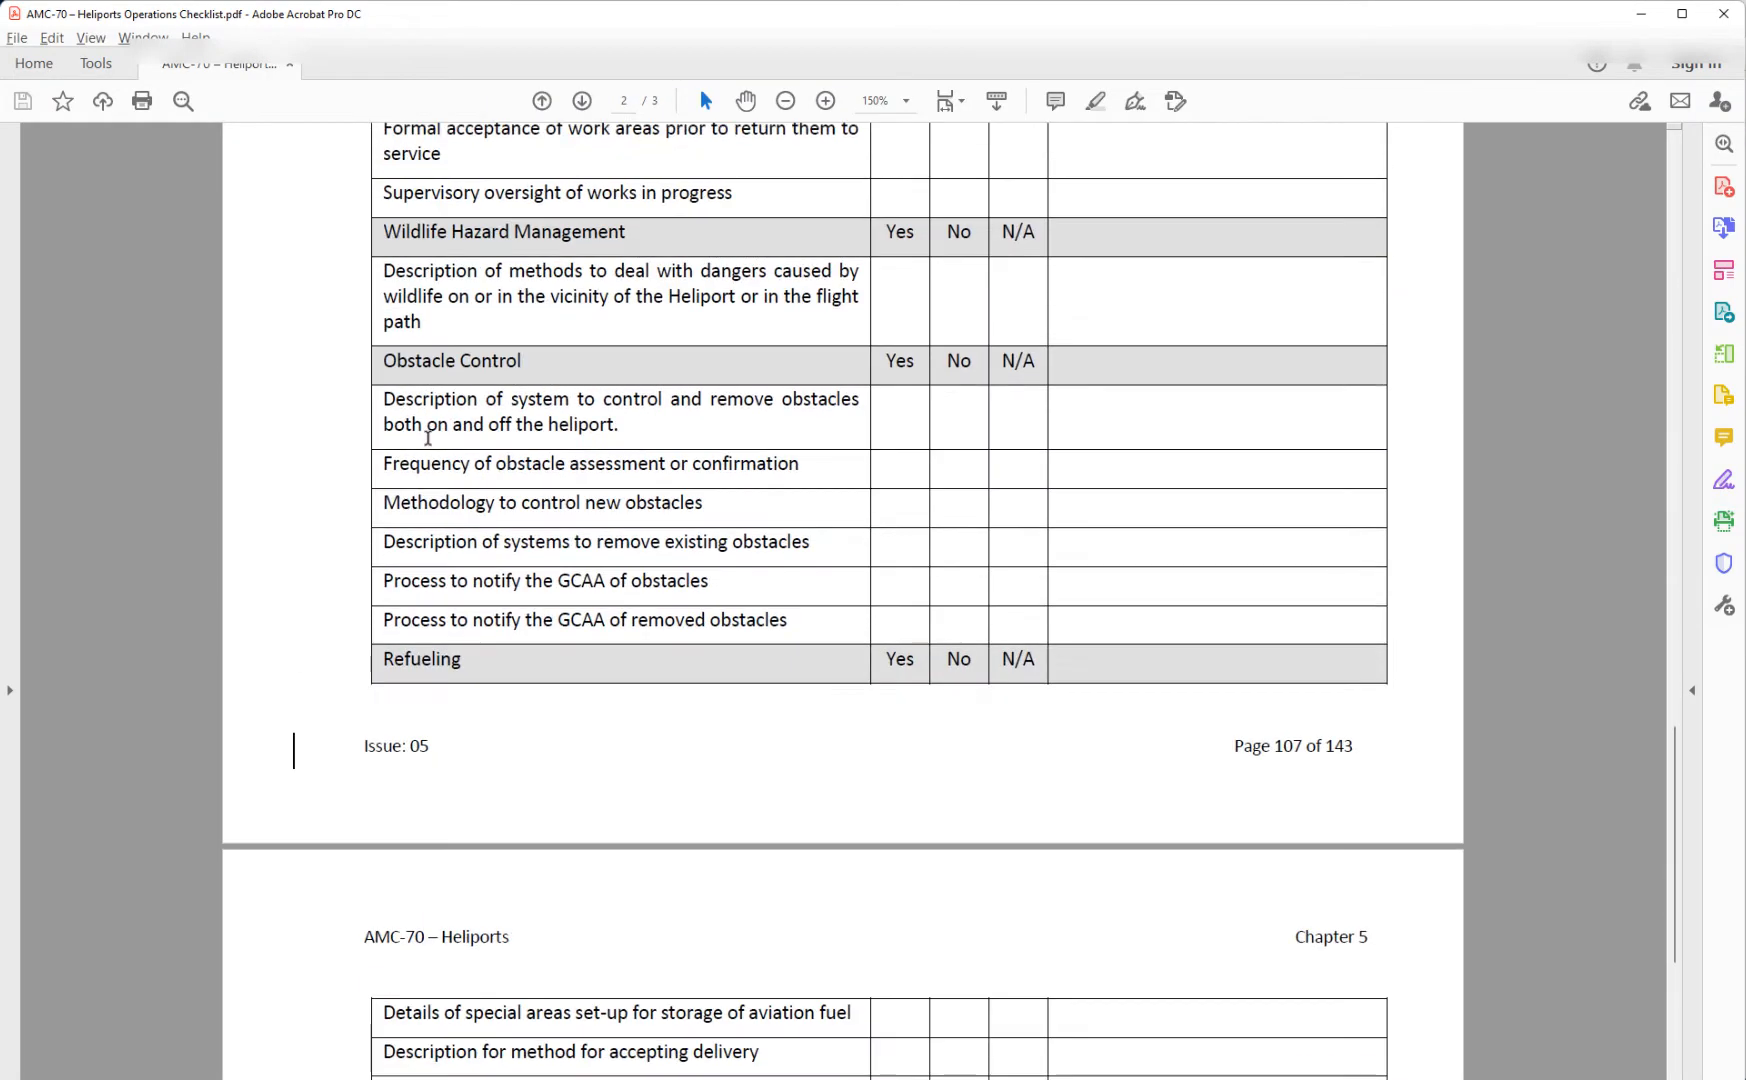
pyautogui.scroll(-15, 428, 438)
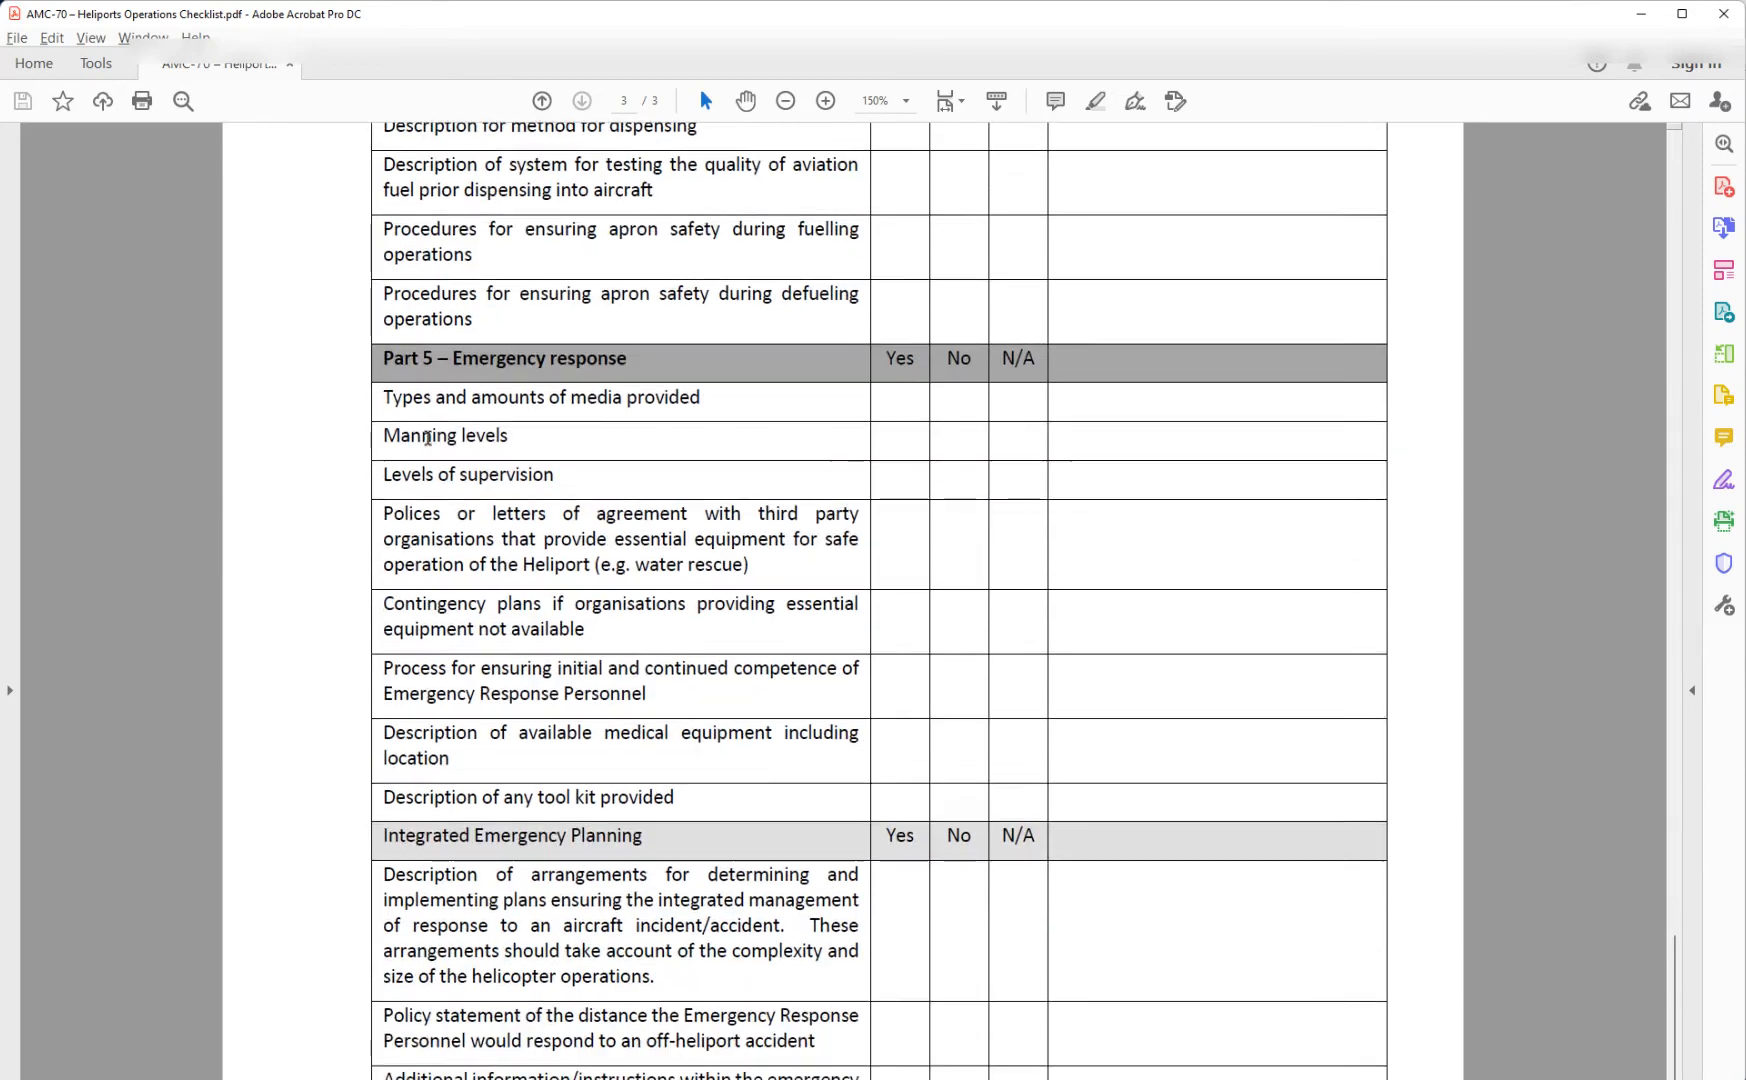
pyautogui.scroll(20, 428, 438)
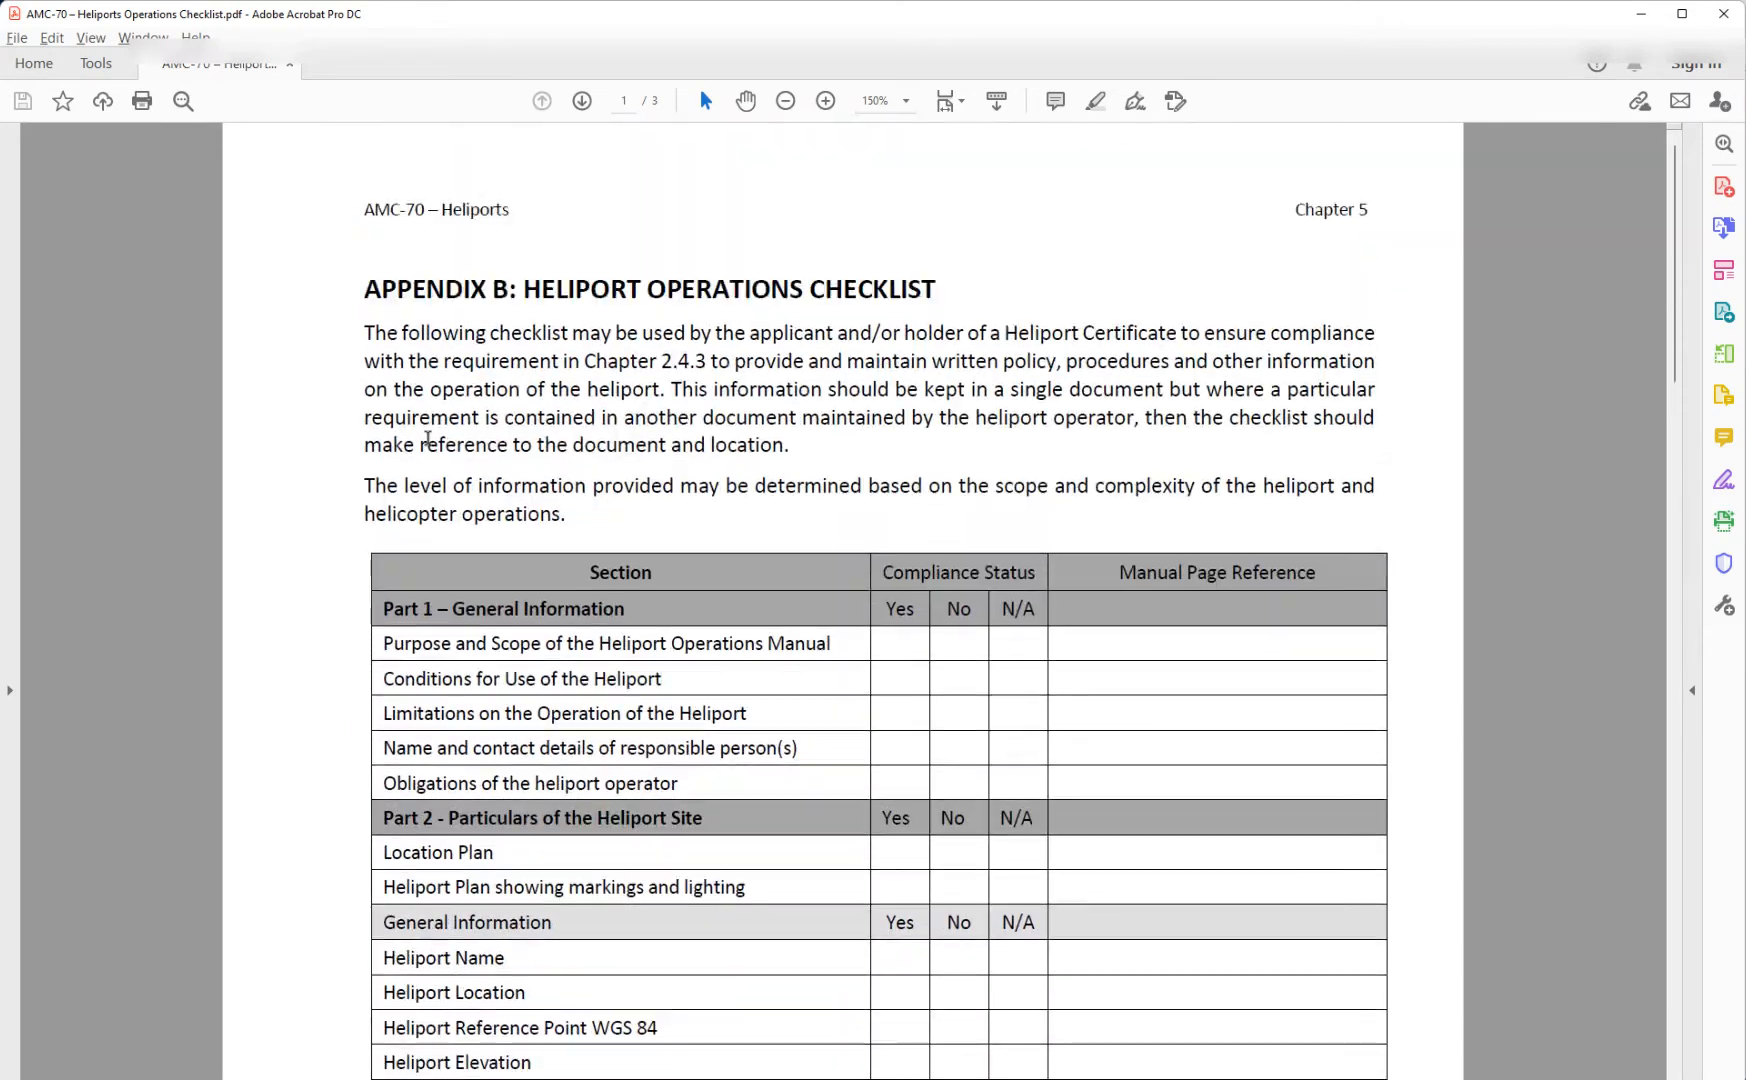
pyautogui.hotkey('alt', 'Tab')
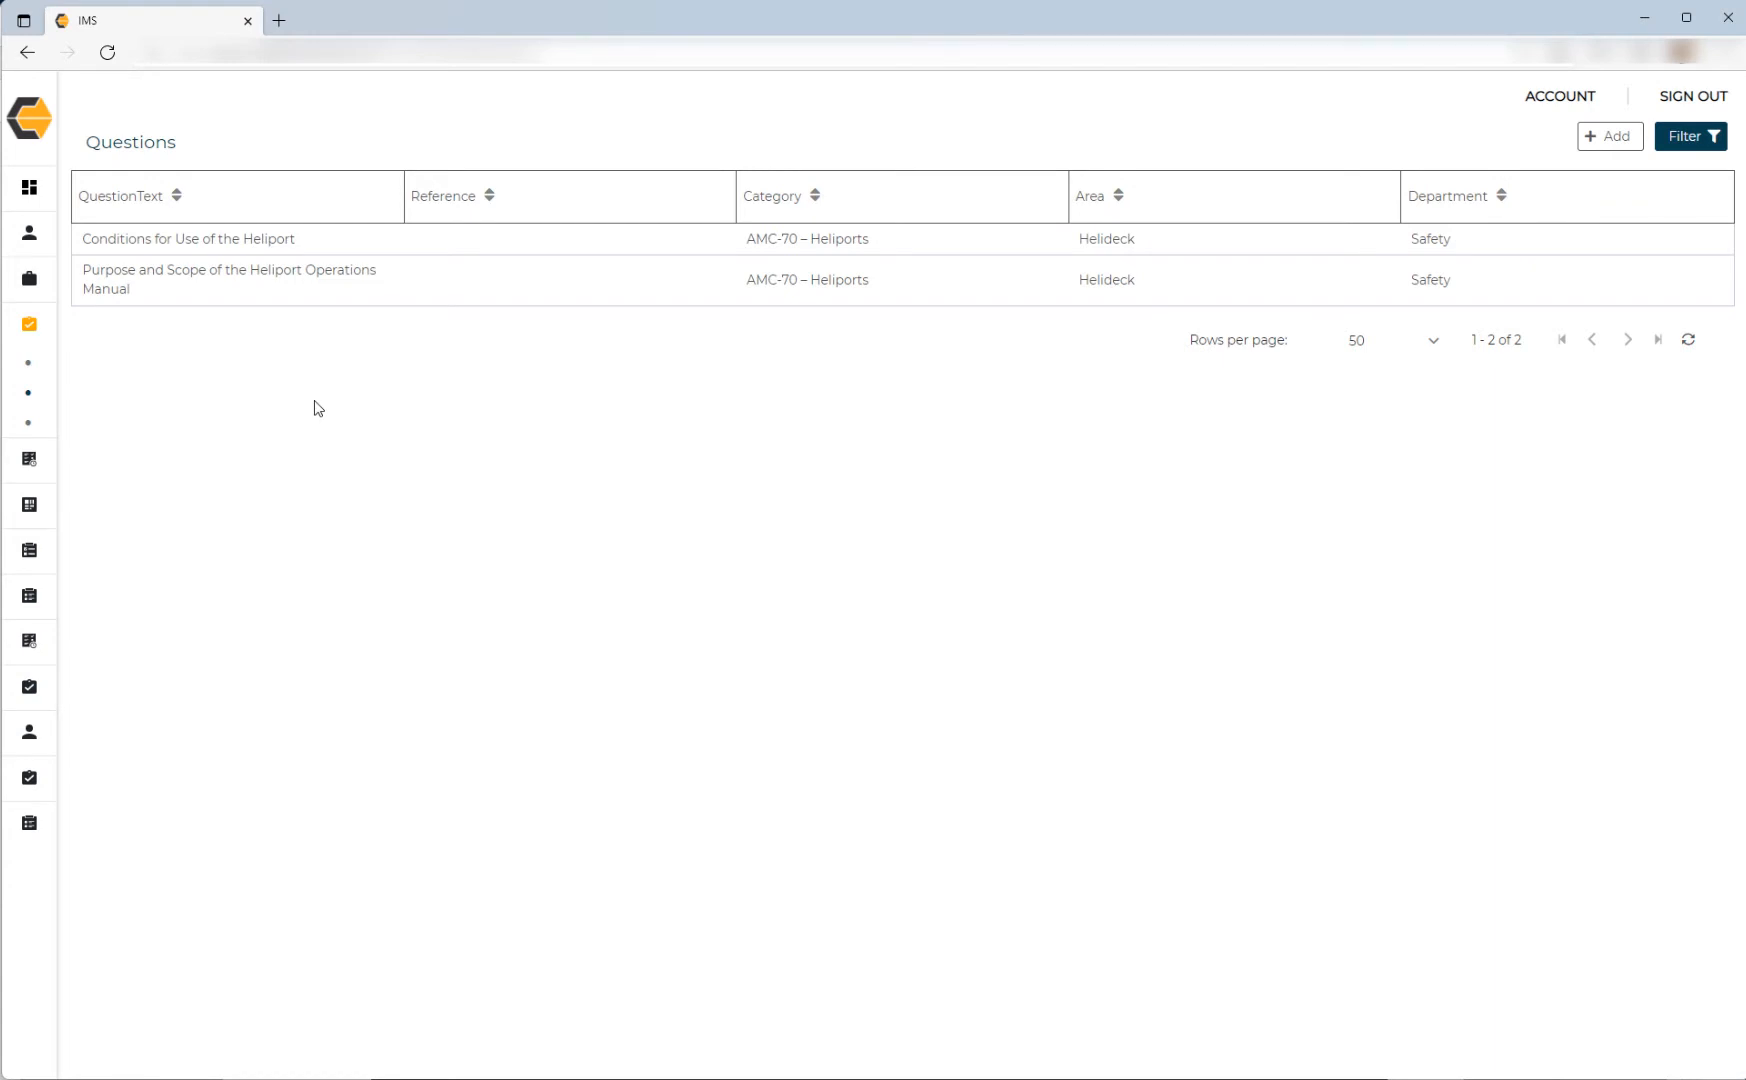
# Create a new audit template titled "AMC-70 – Heliports Operations Checklist", copying the "AMC-70 – Heliports" part from the header of the checklist PDF.
pyautogui.moveTo(25, 425)
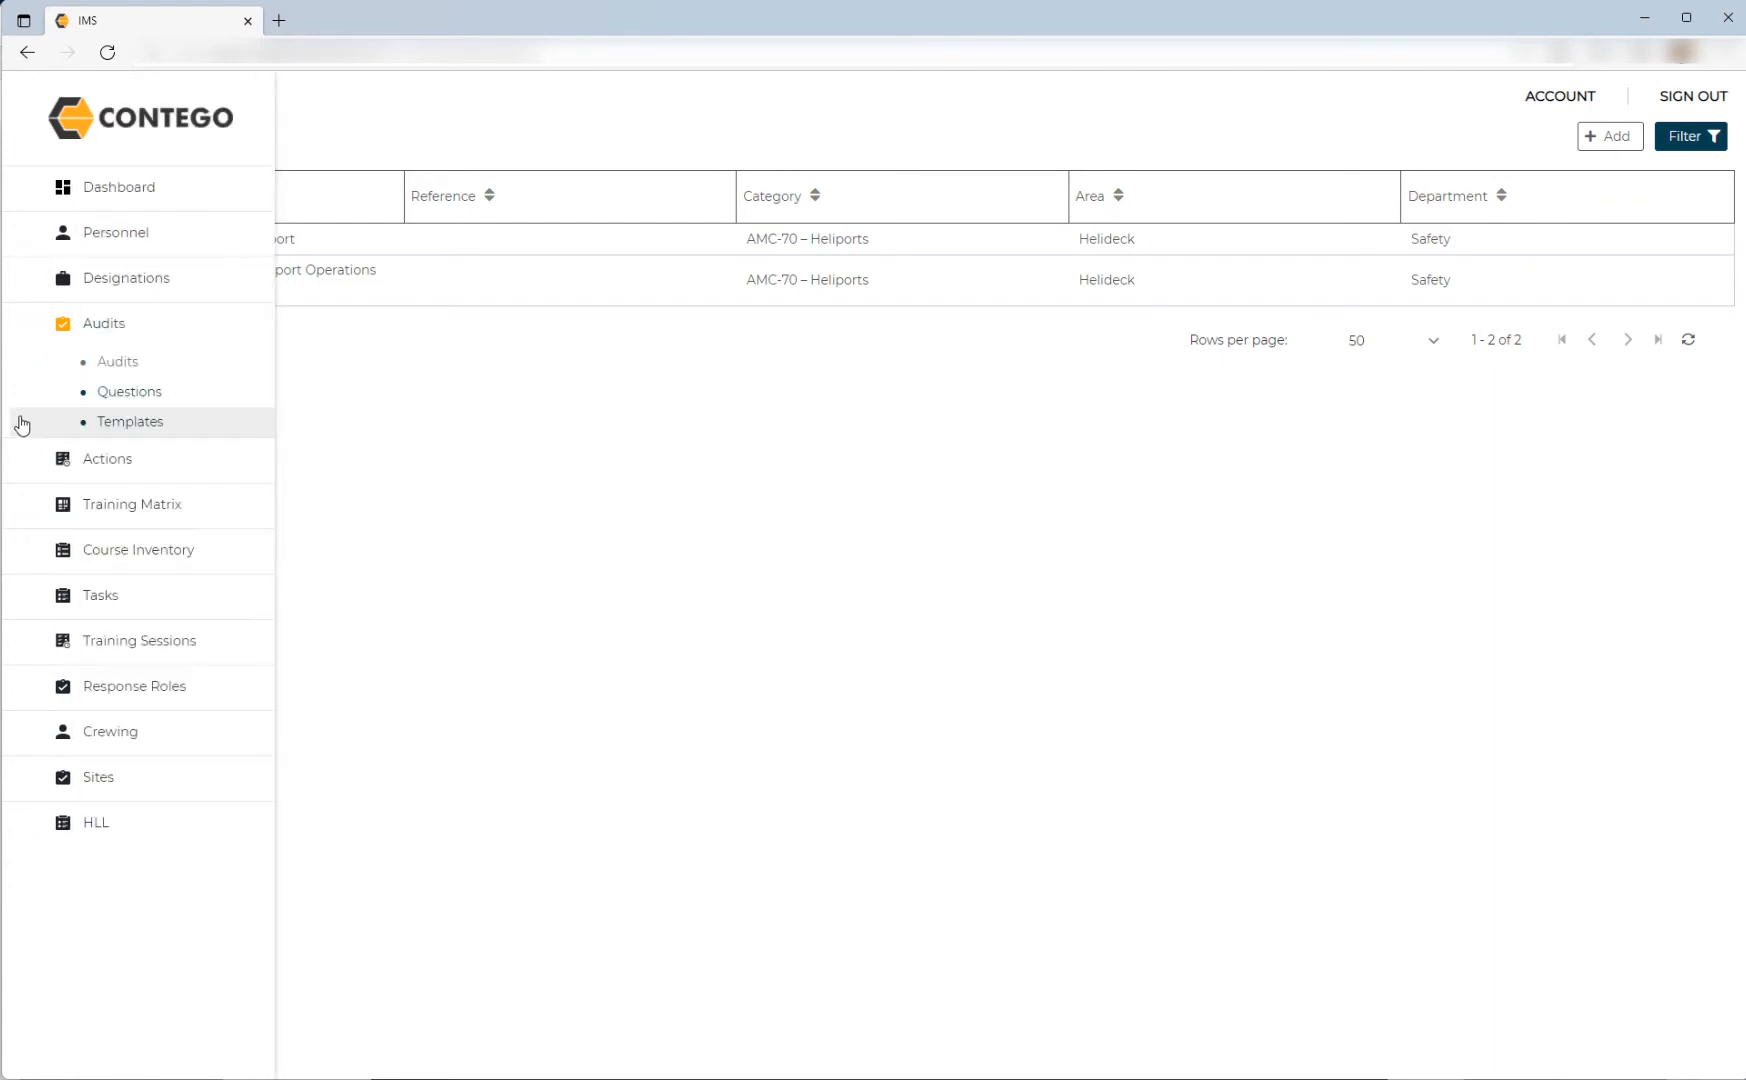
pyautogui.click(114, 429)
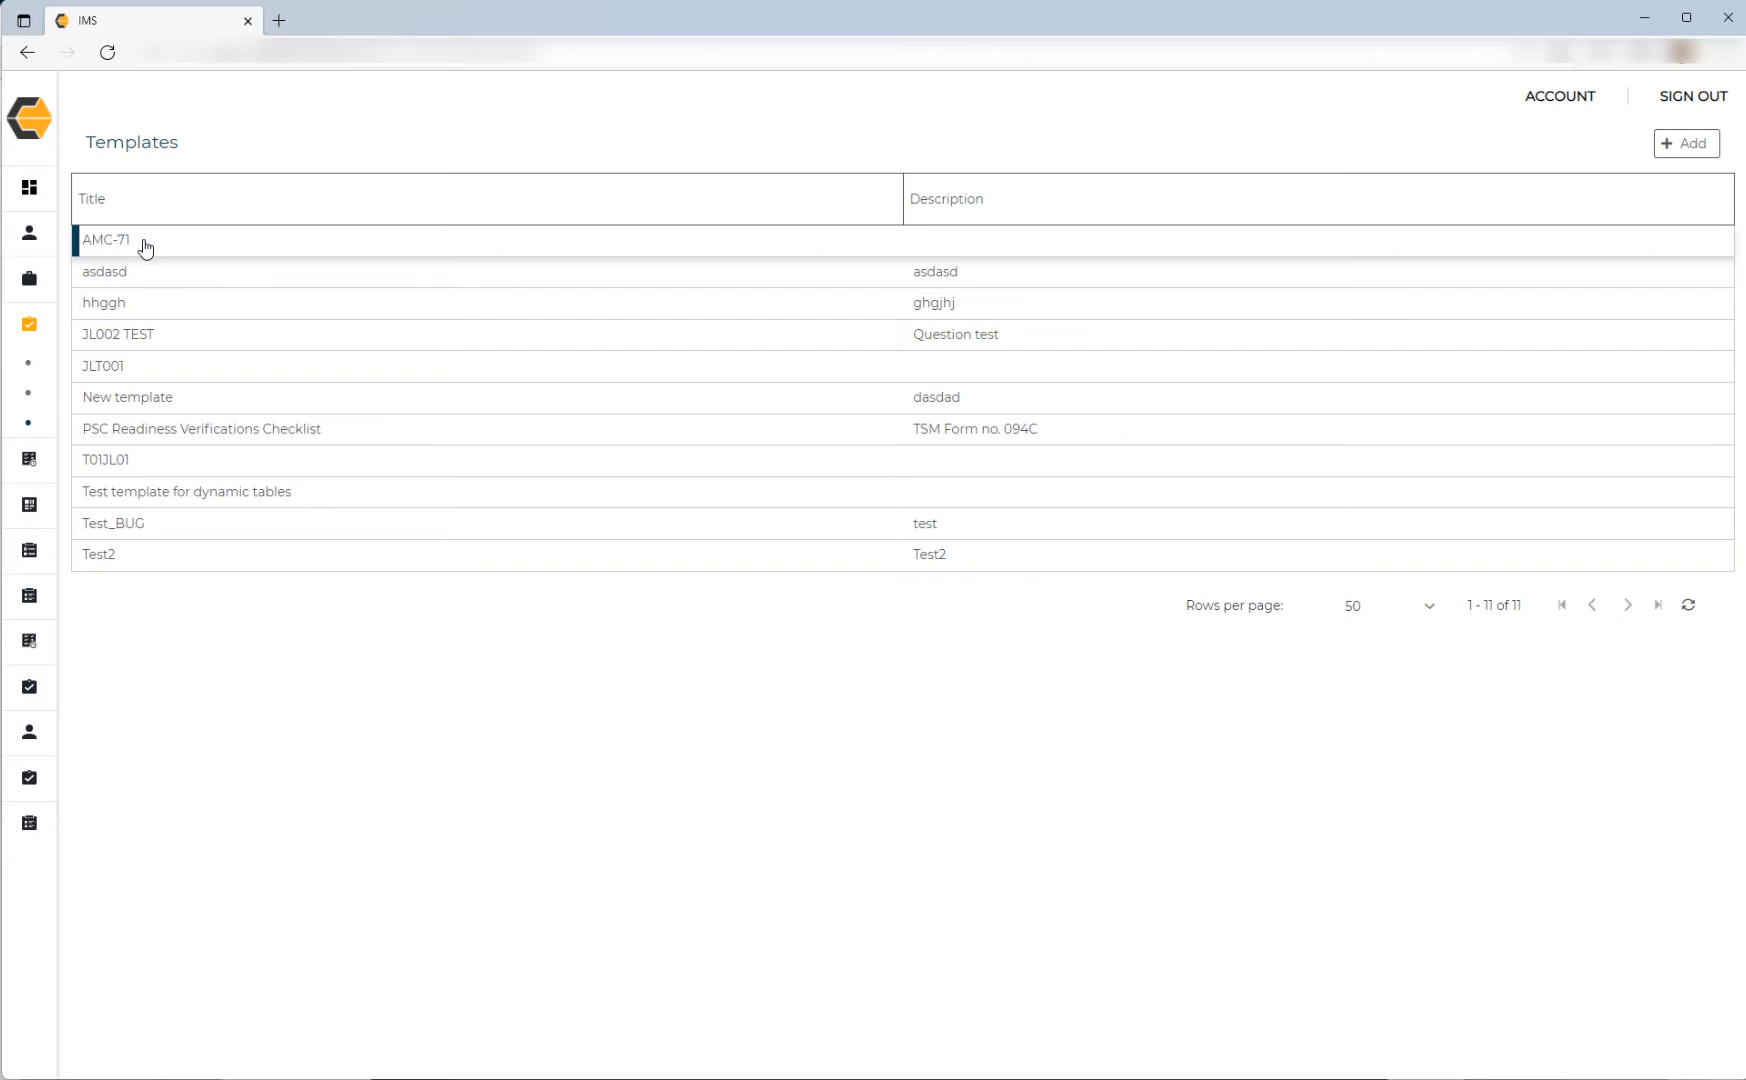
pyautogui.click(1680, 152)
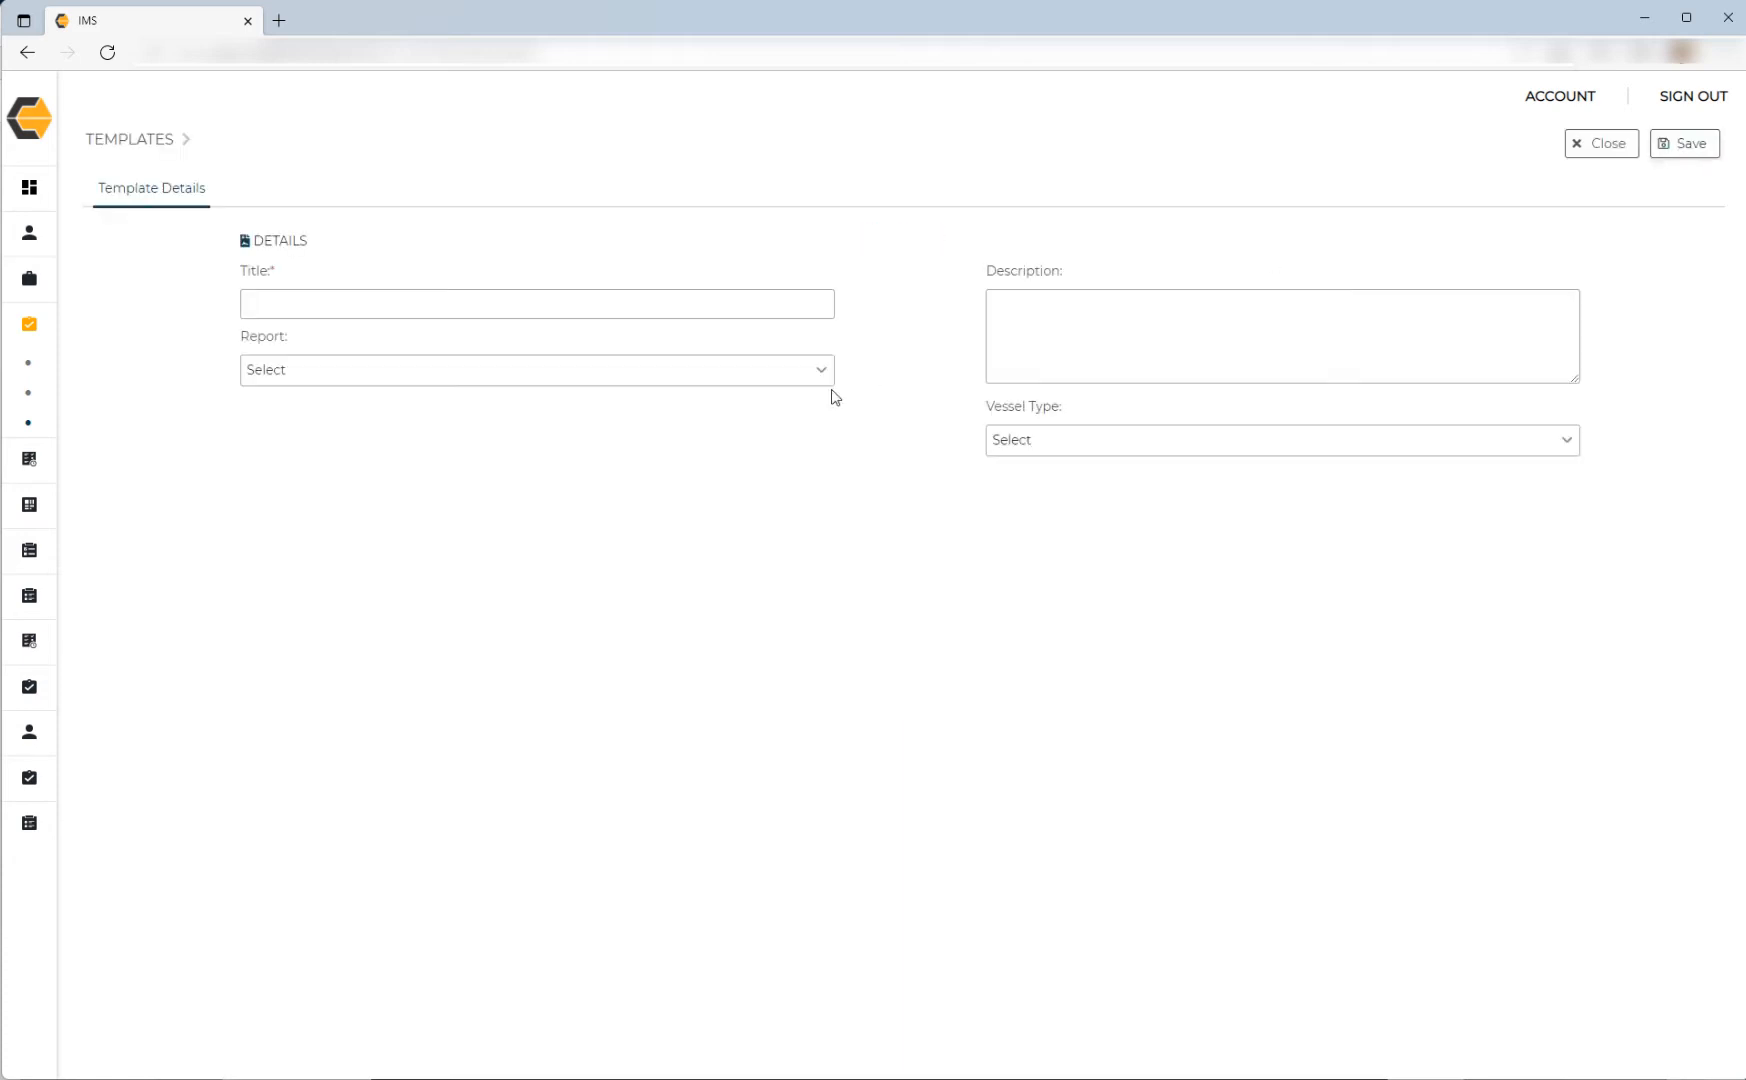
pyautogui.click(297, 305)
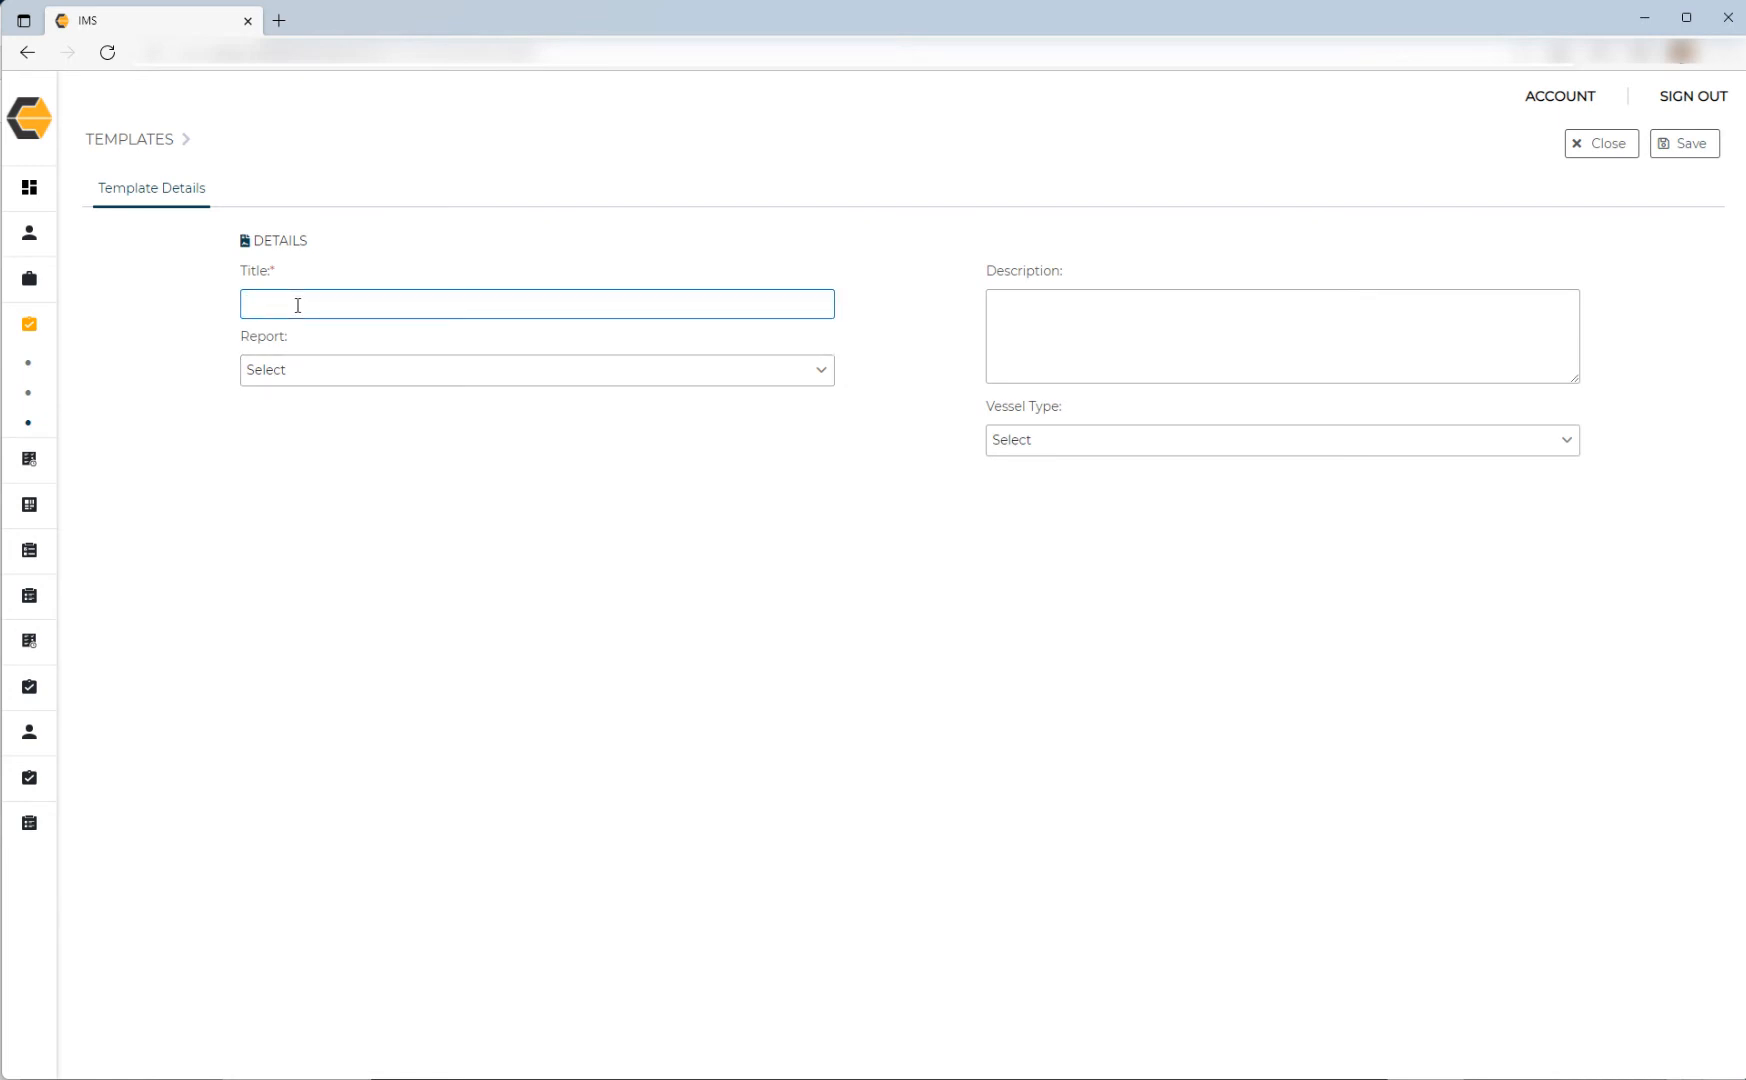
pyautogui.click(260, 1078)
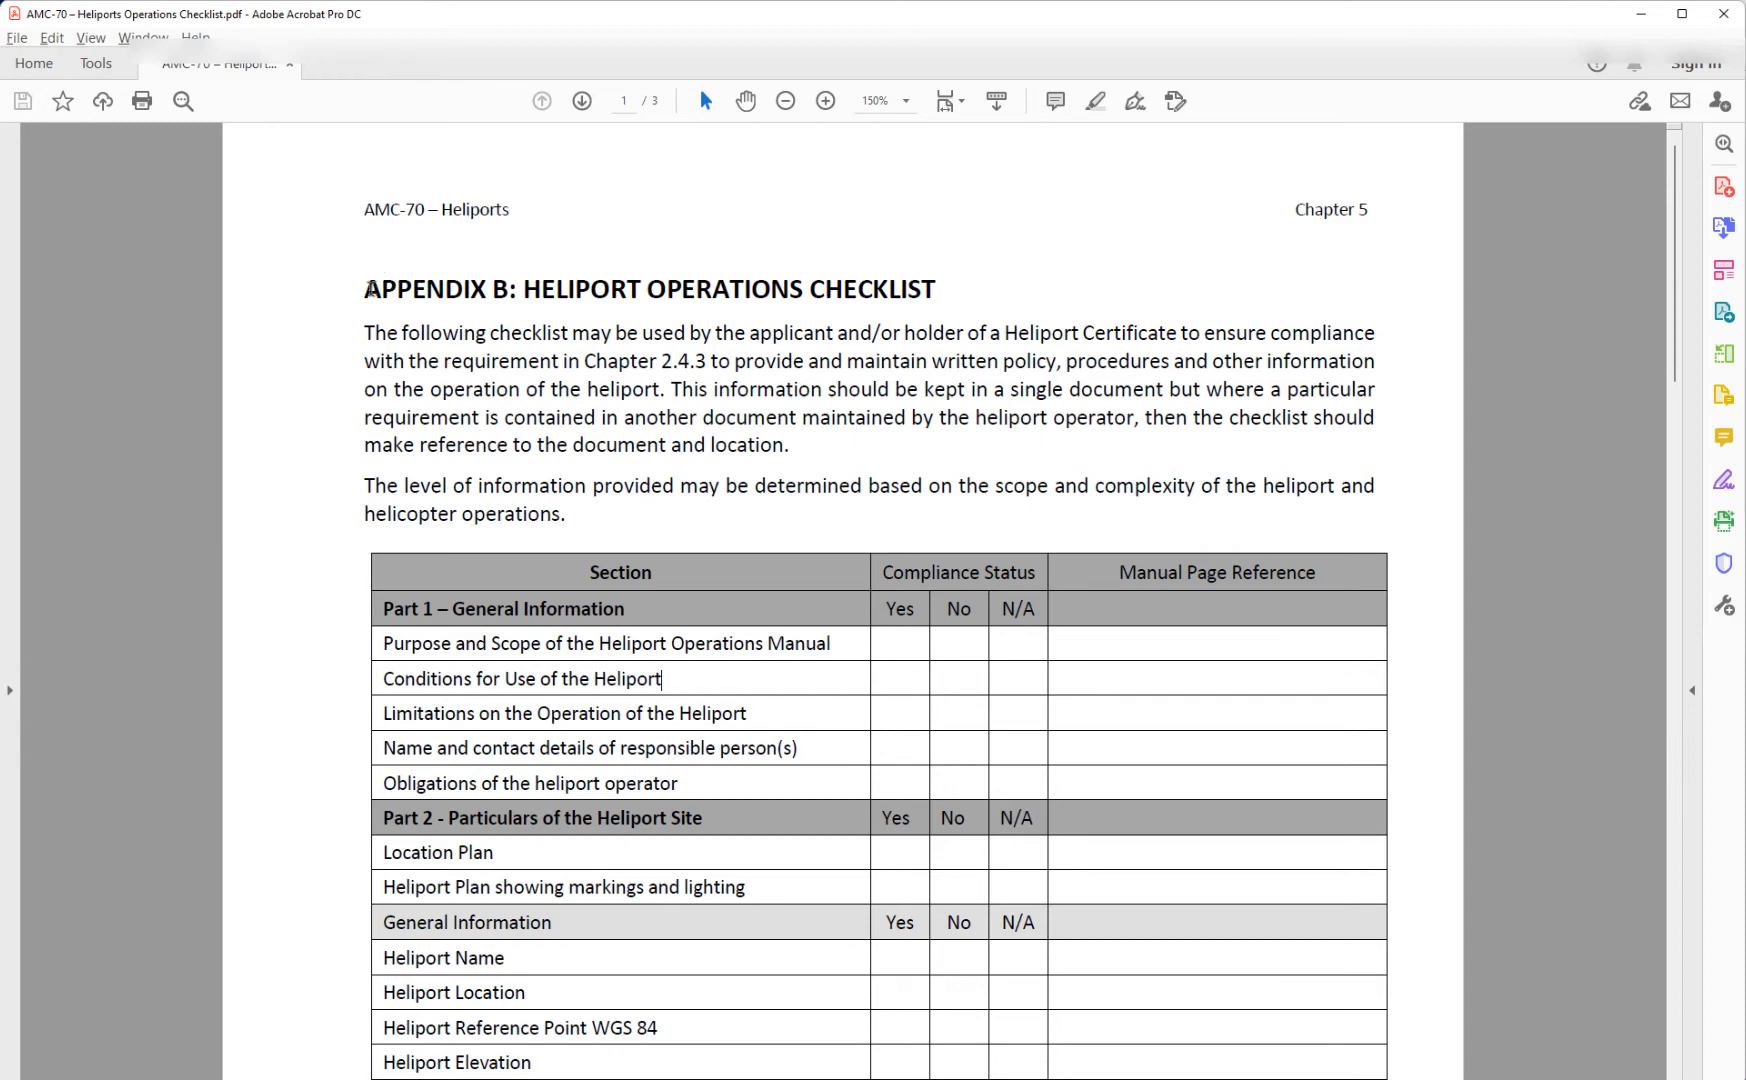
pyautogui.moveTo(362, 210); pyautogui.dragTo(491, 210)
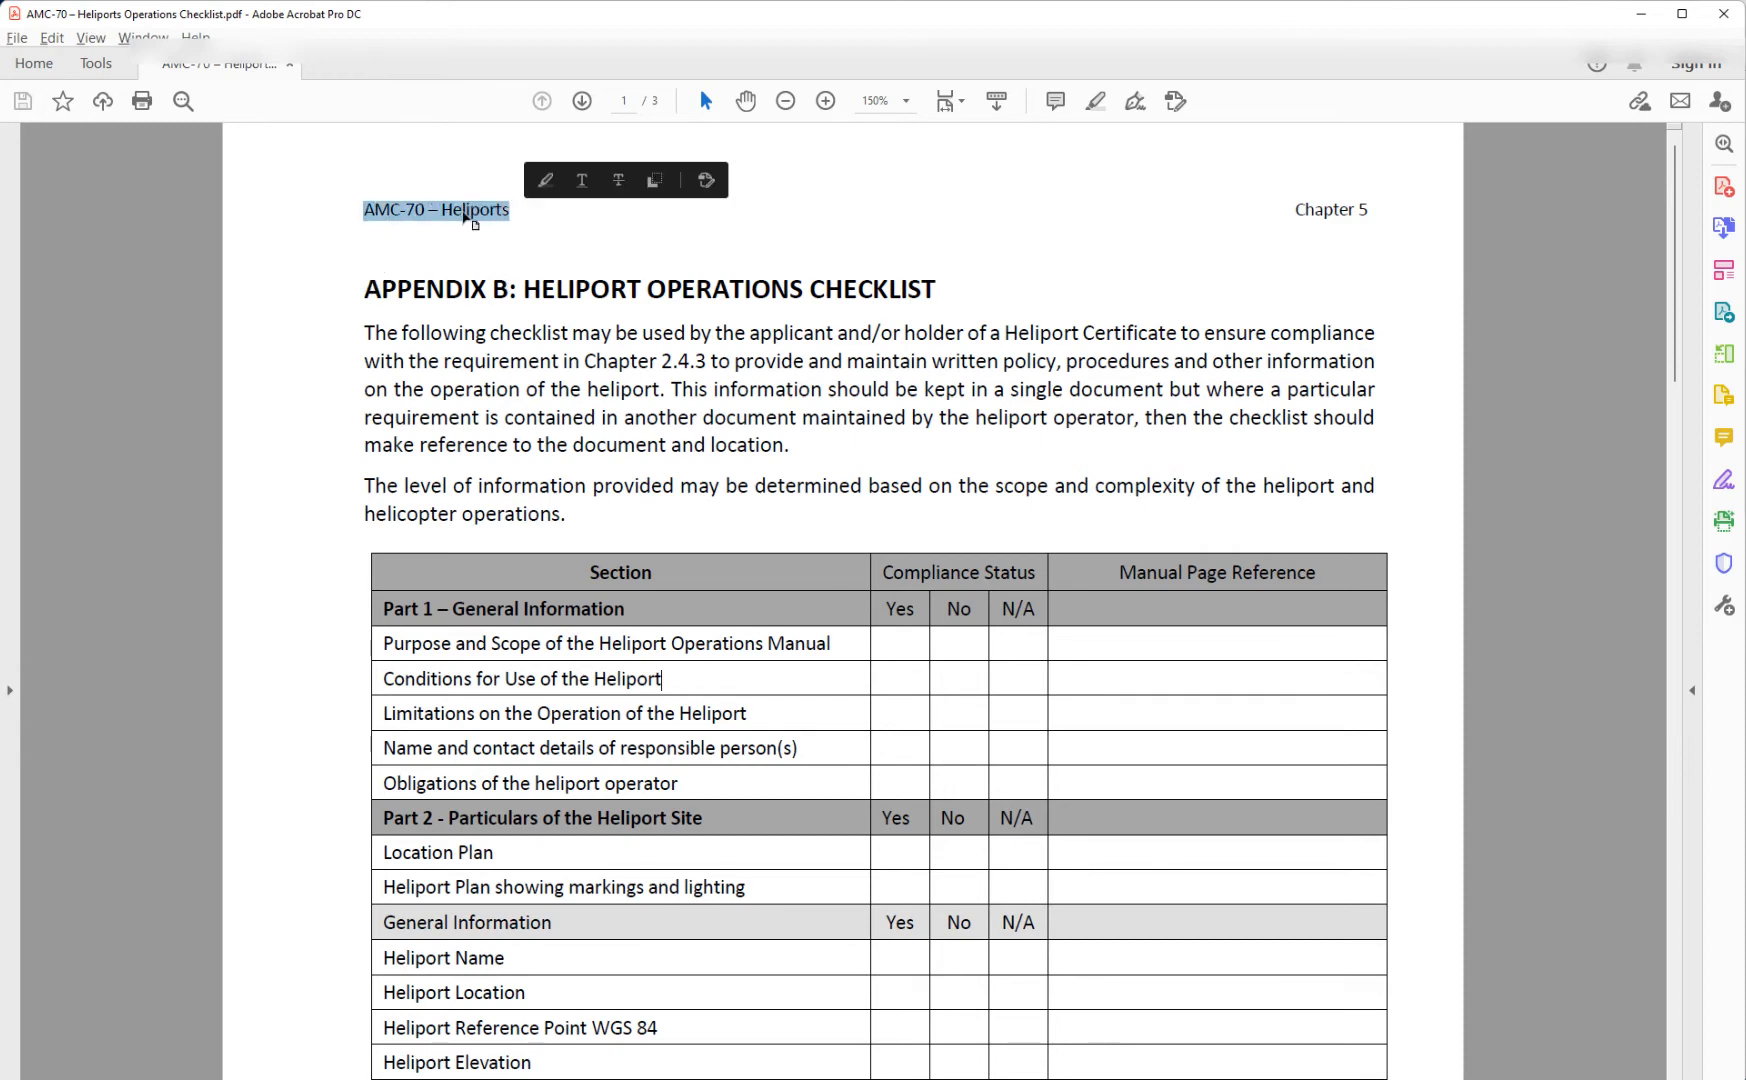
pyautogui.rightClick(465, 216)
pyautogui.click(499, 232)
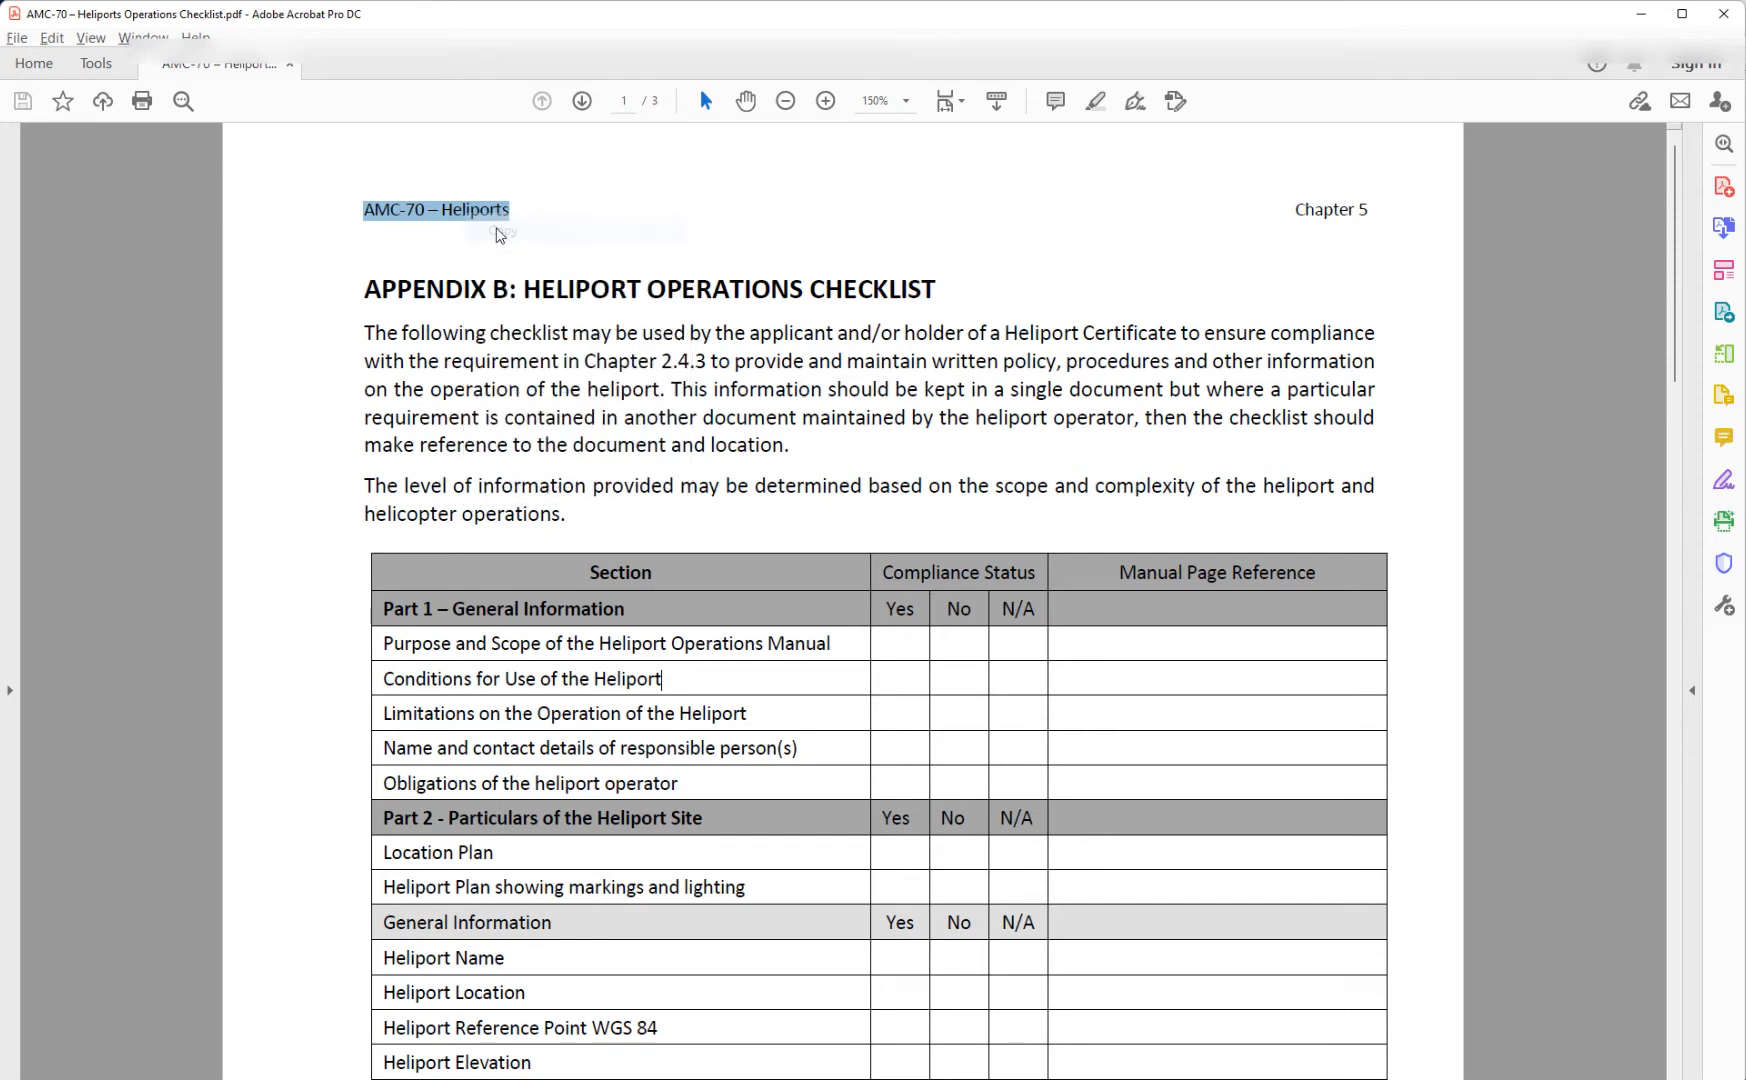
pyautogui.hotkey('alt', 'Tab')
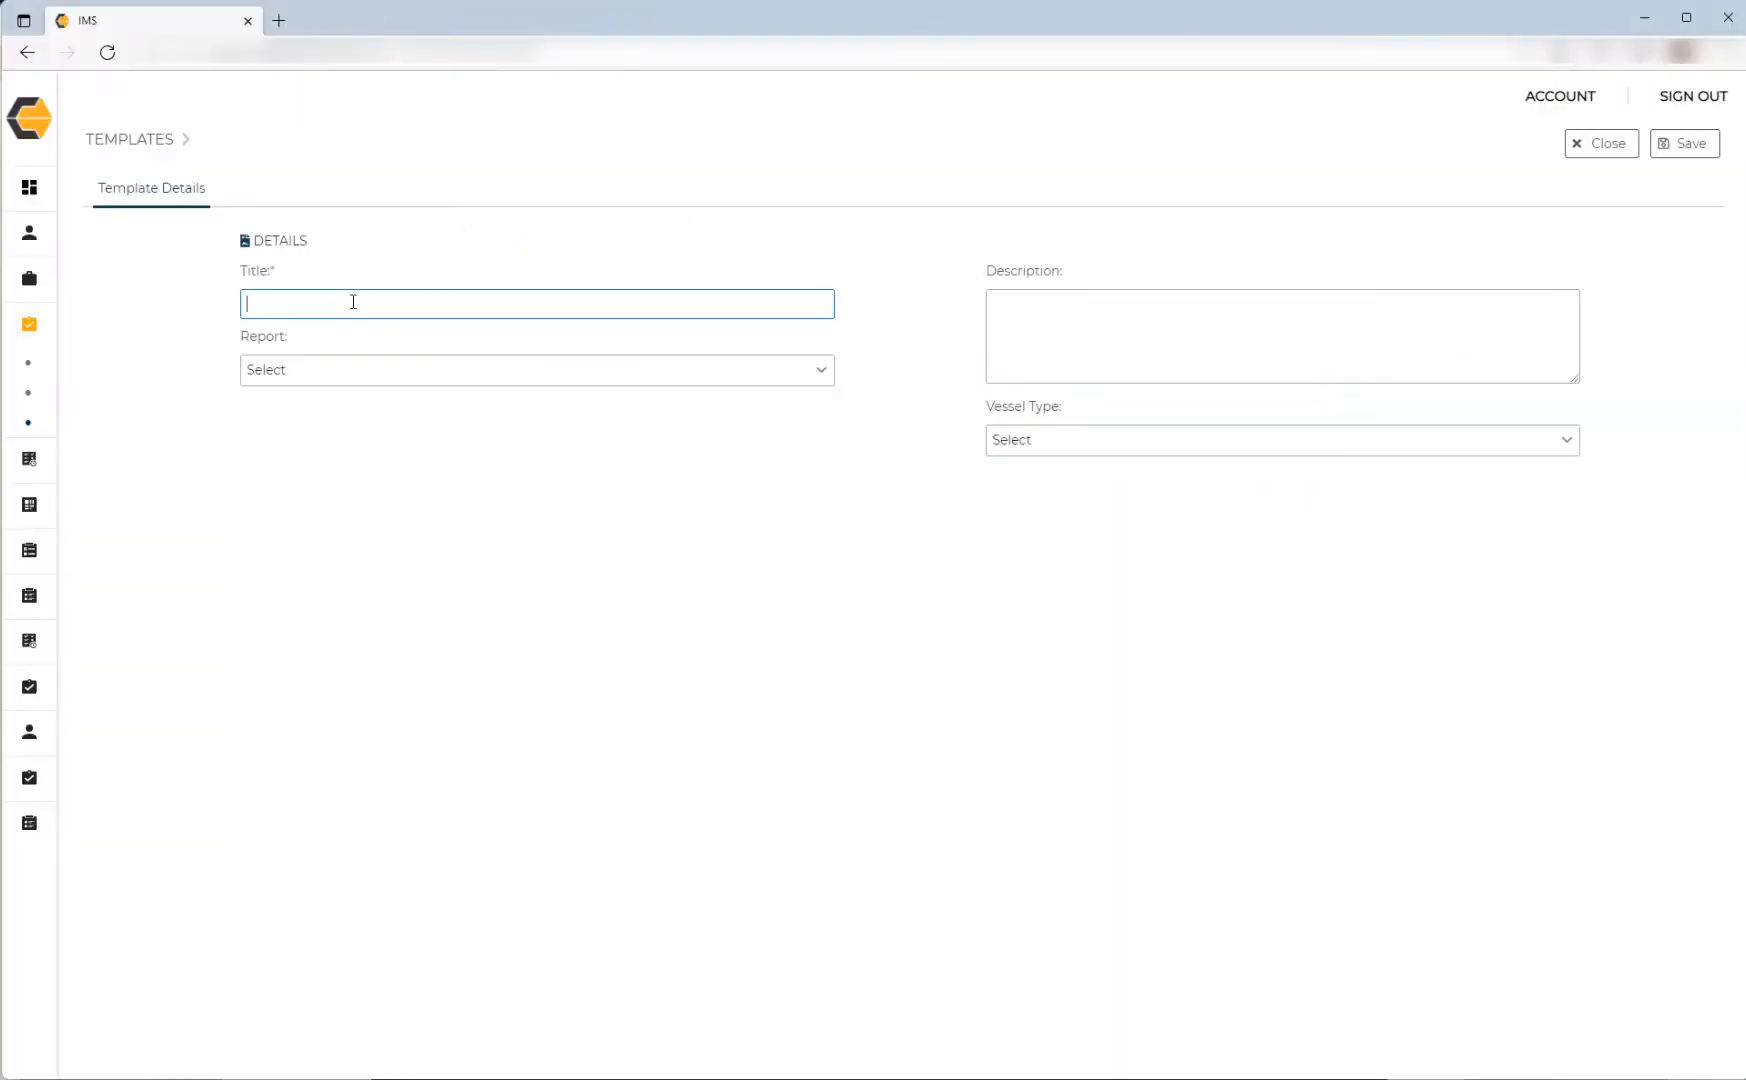
pyautogui.hotkey('ctrl', 'v')
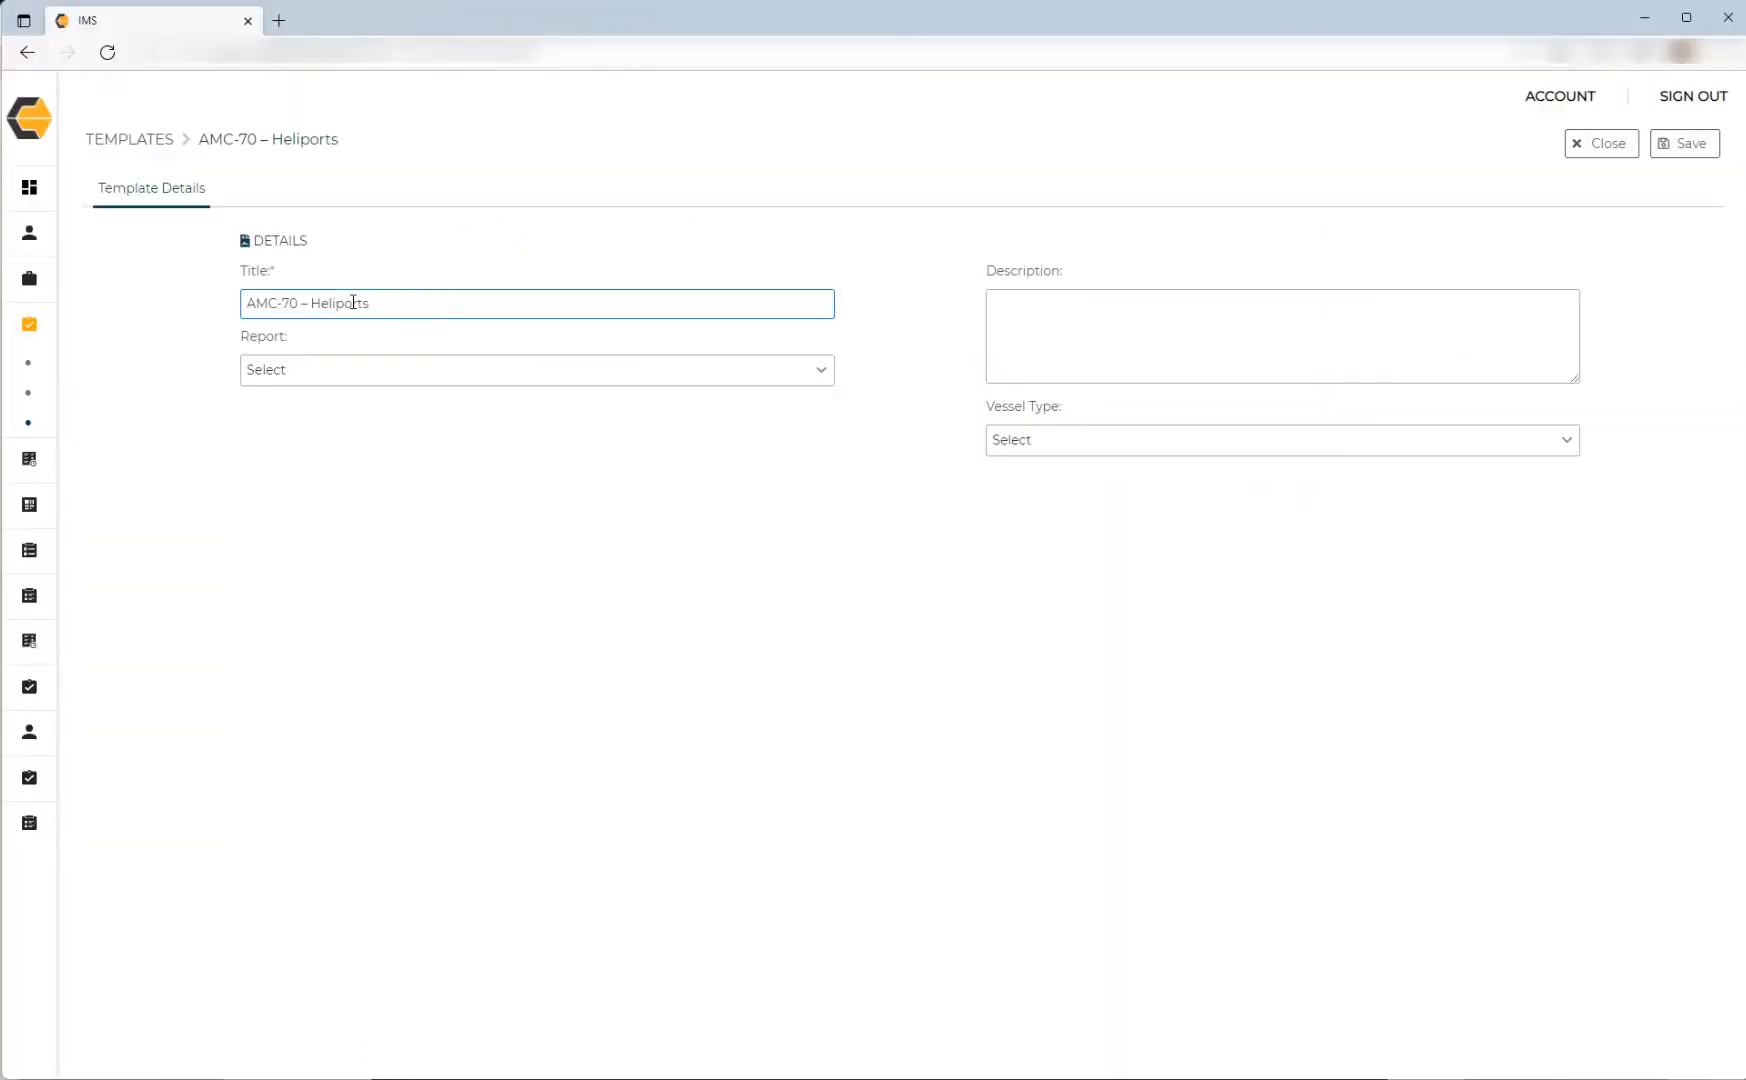
pyautogui.write('Operations Checklist')
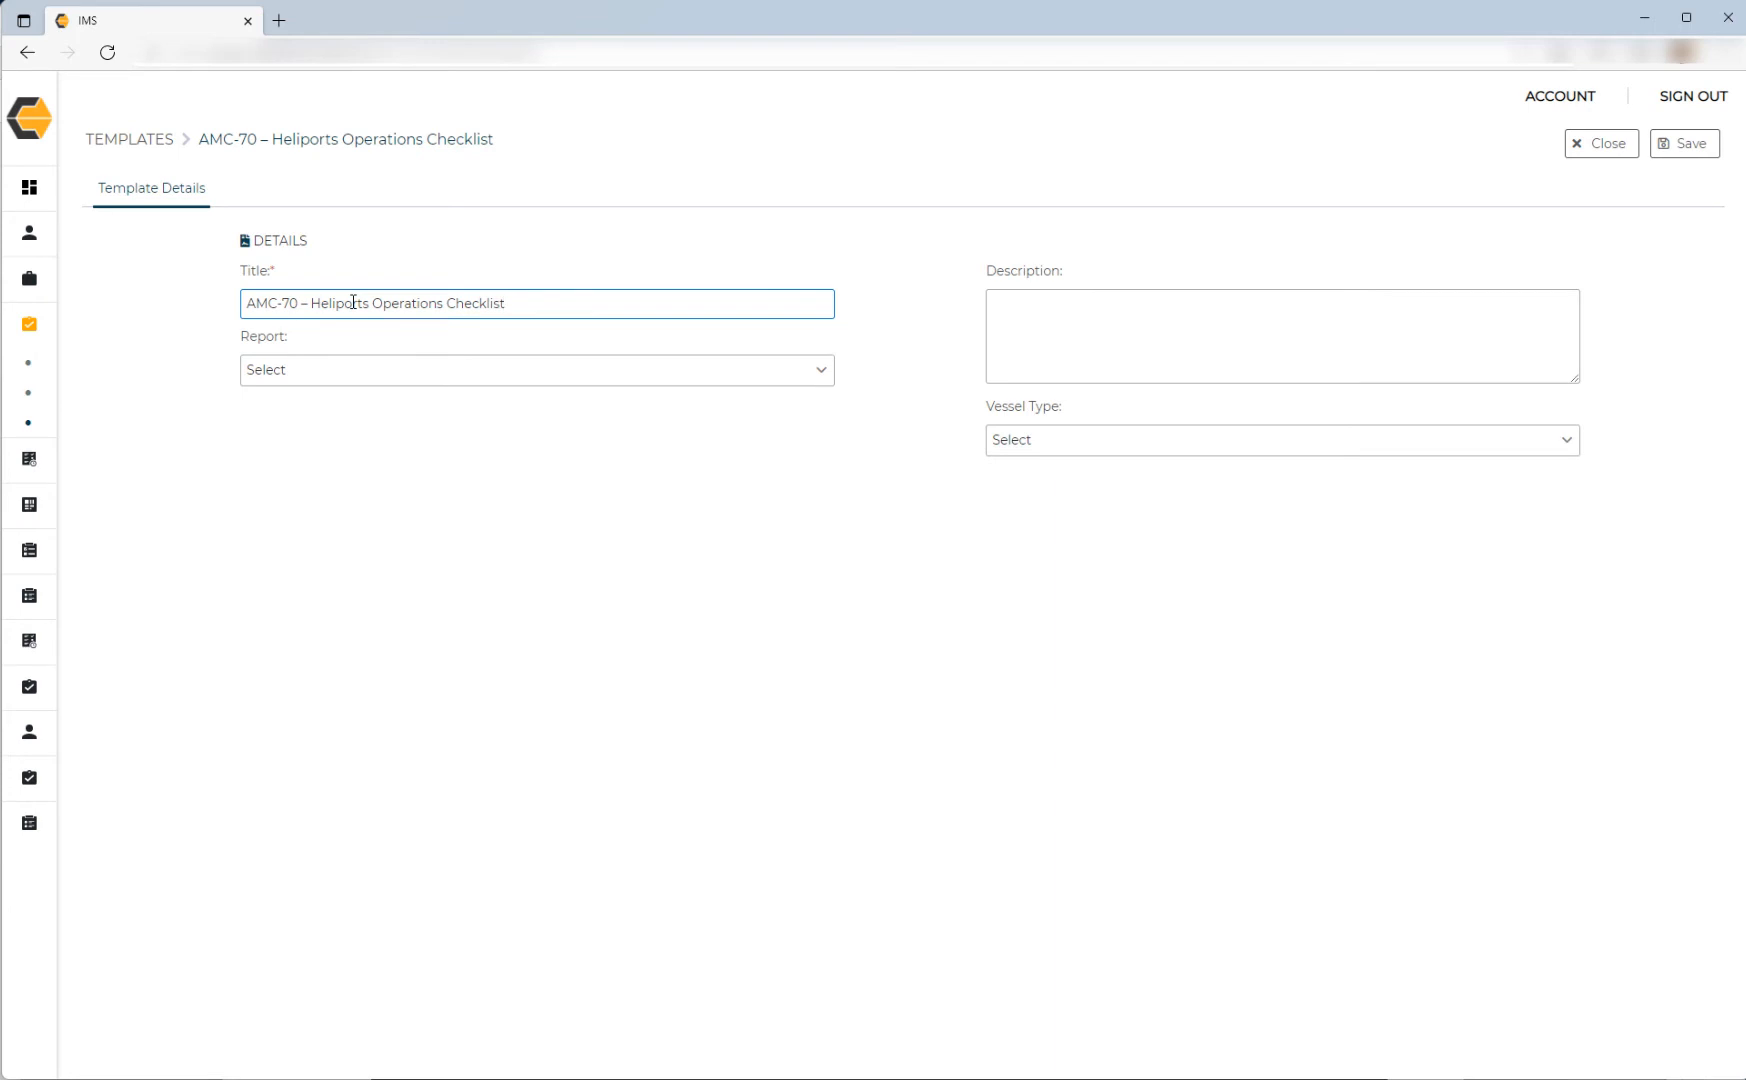
# Set the template's vessel type to Island - Artificial and save the template.
pyautogui.click(311, 372)
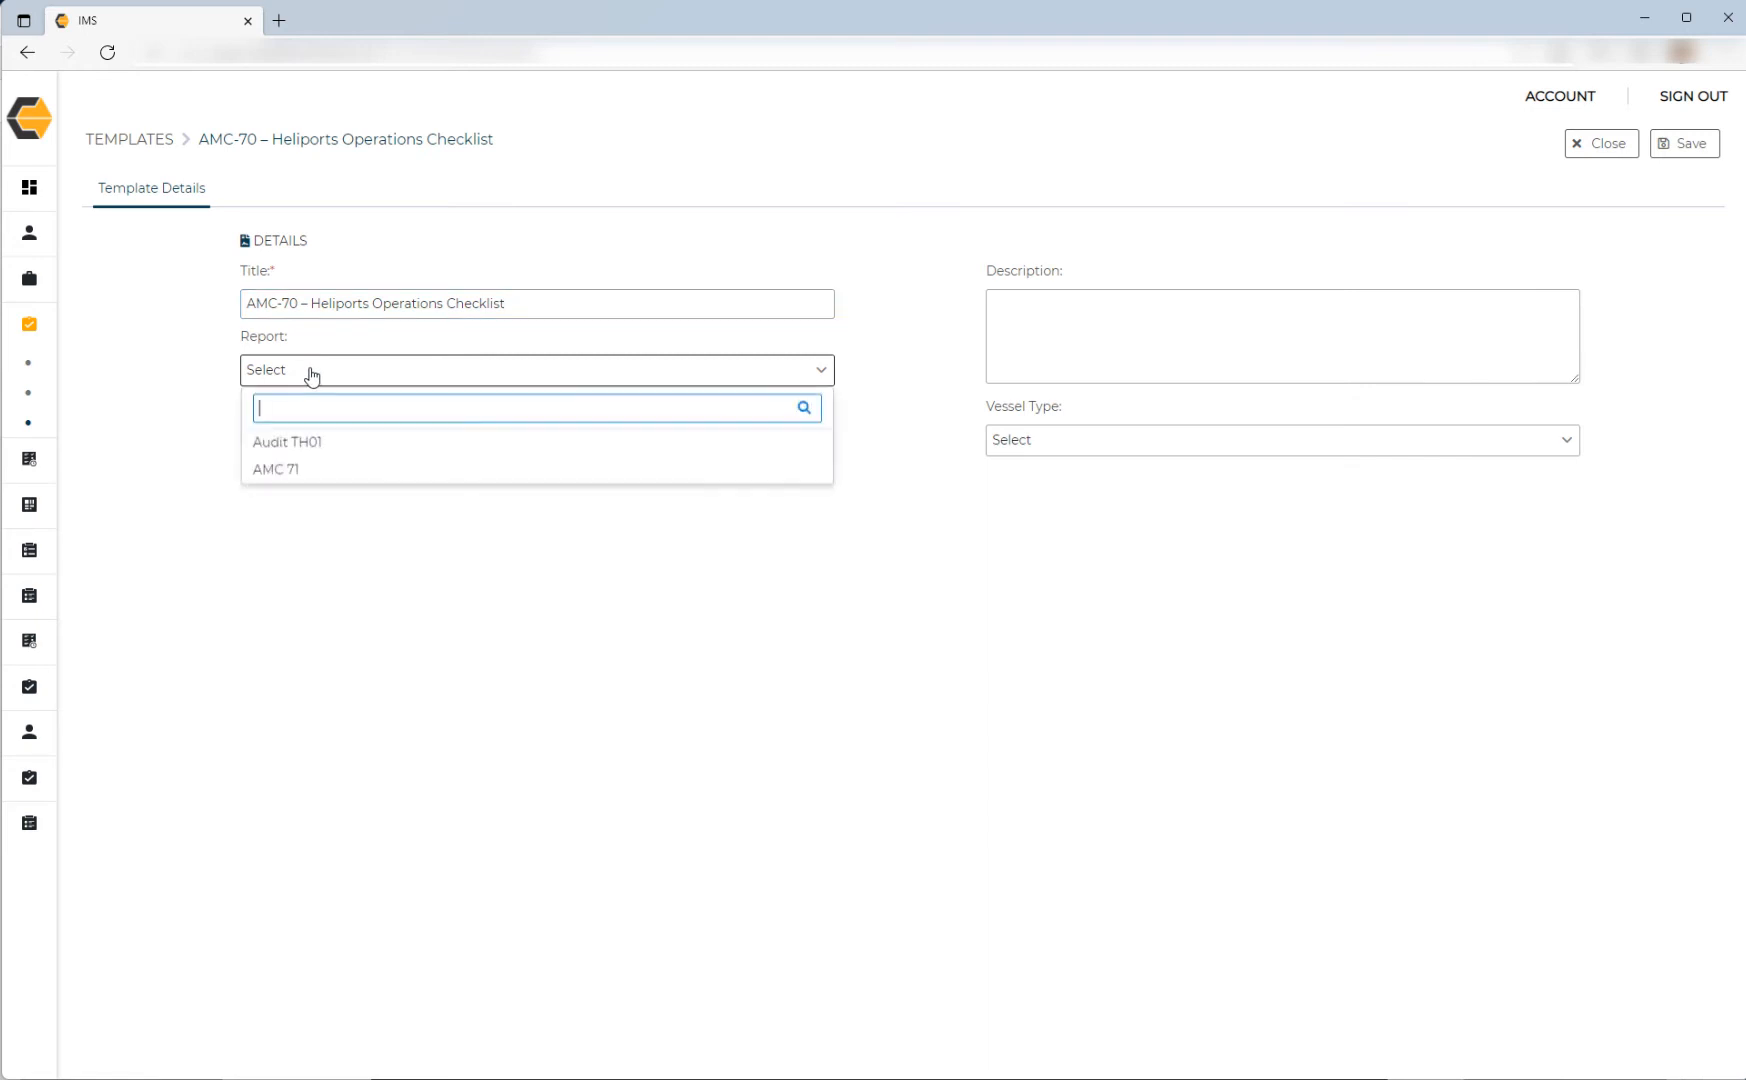
pyautogui.click(272, 470)
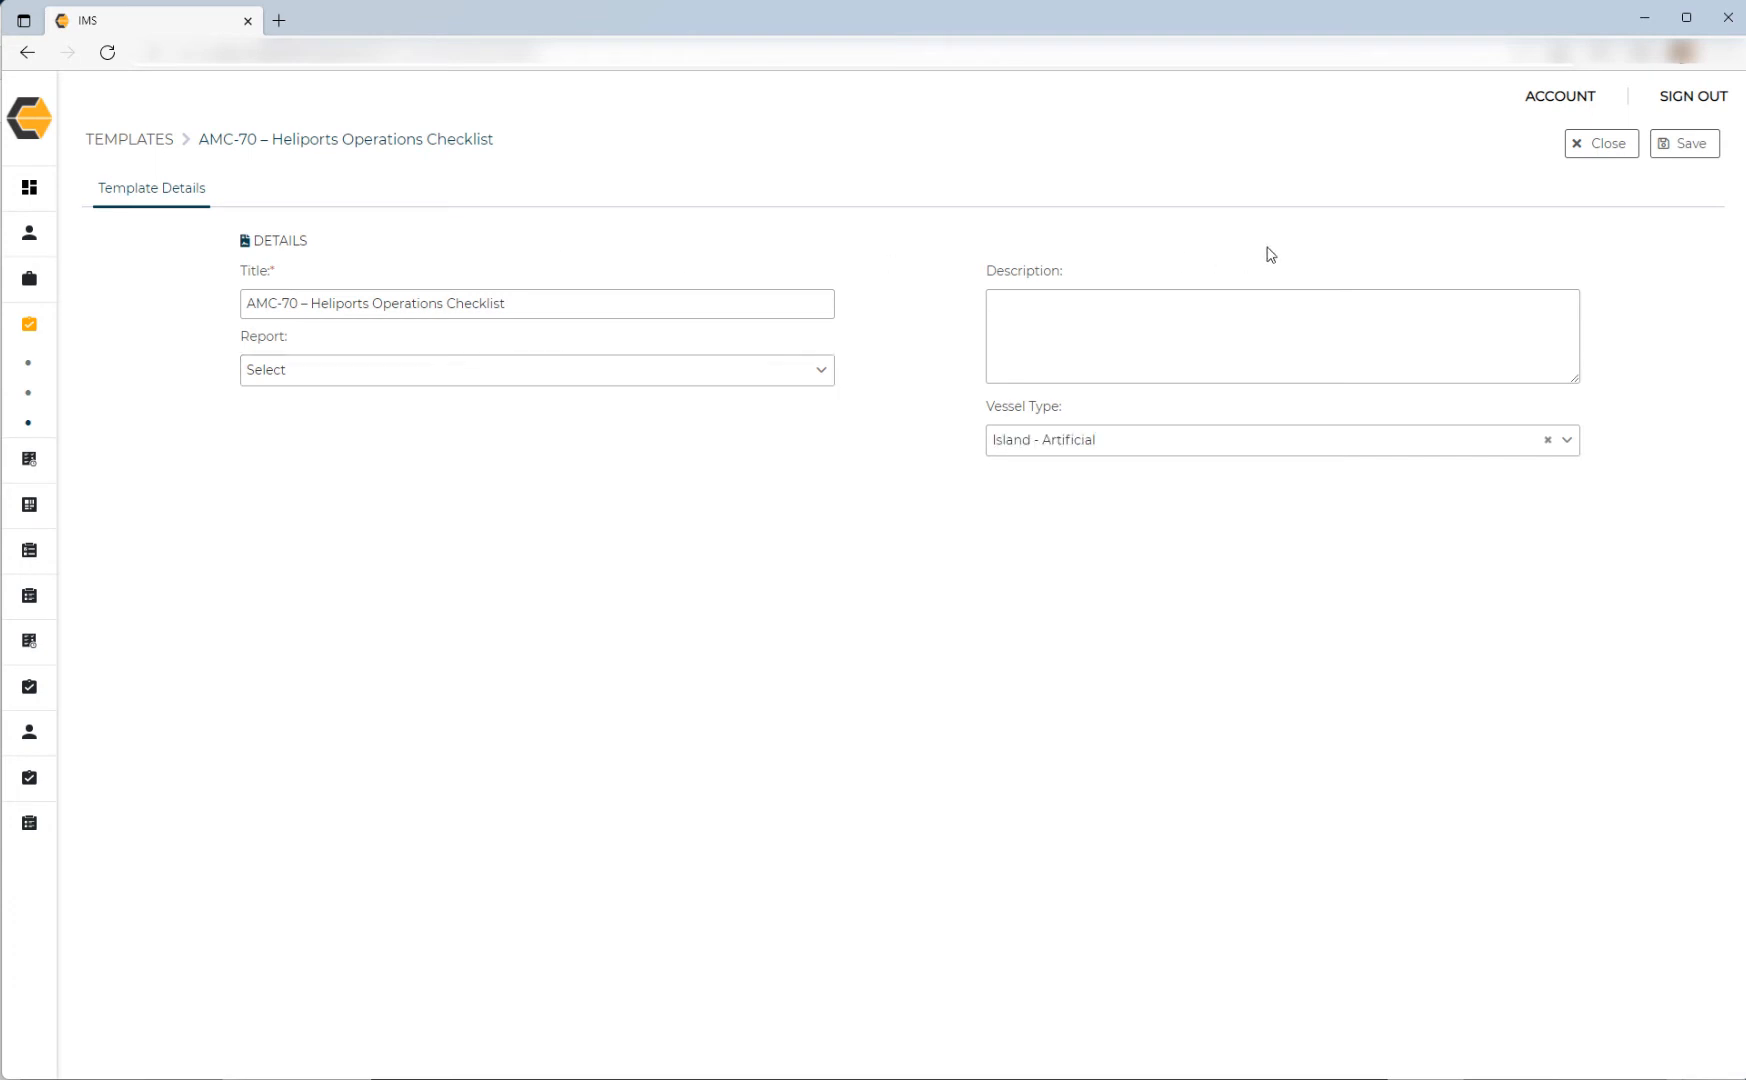
pyautogui.click(1676, 148)
# Start adding questions to the template and filter the available questions by the category AMC-70 – Heliports.
pyautogui.click(249, 197)
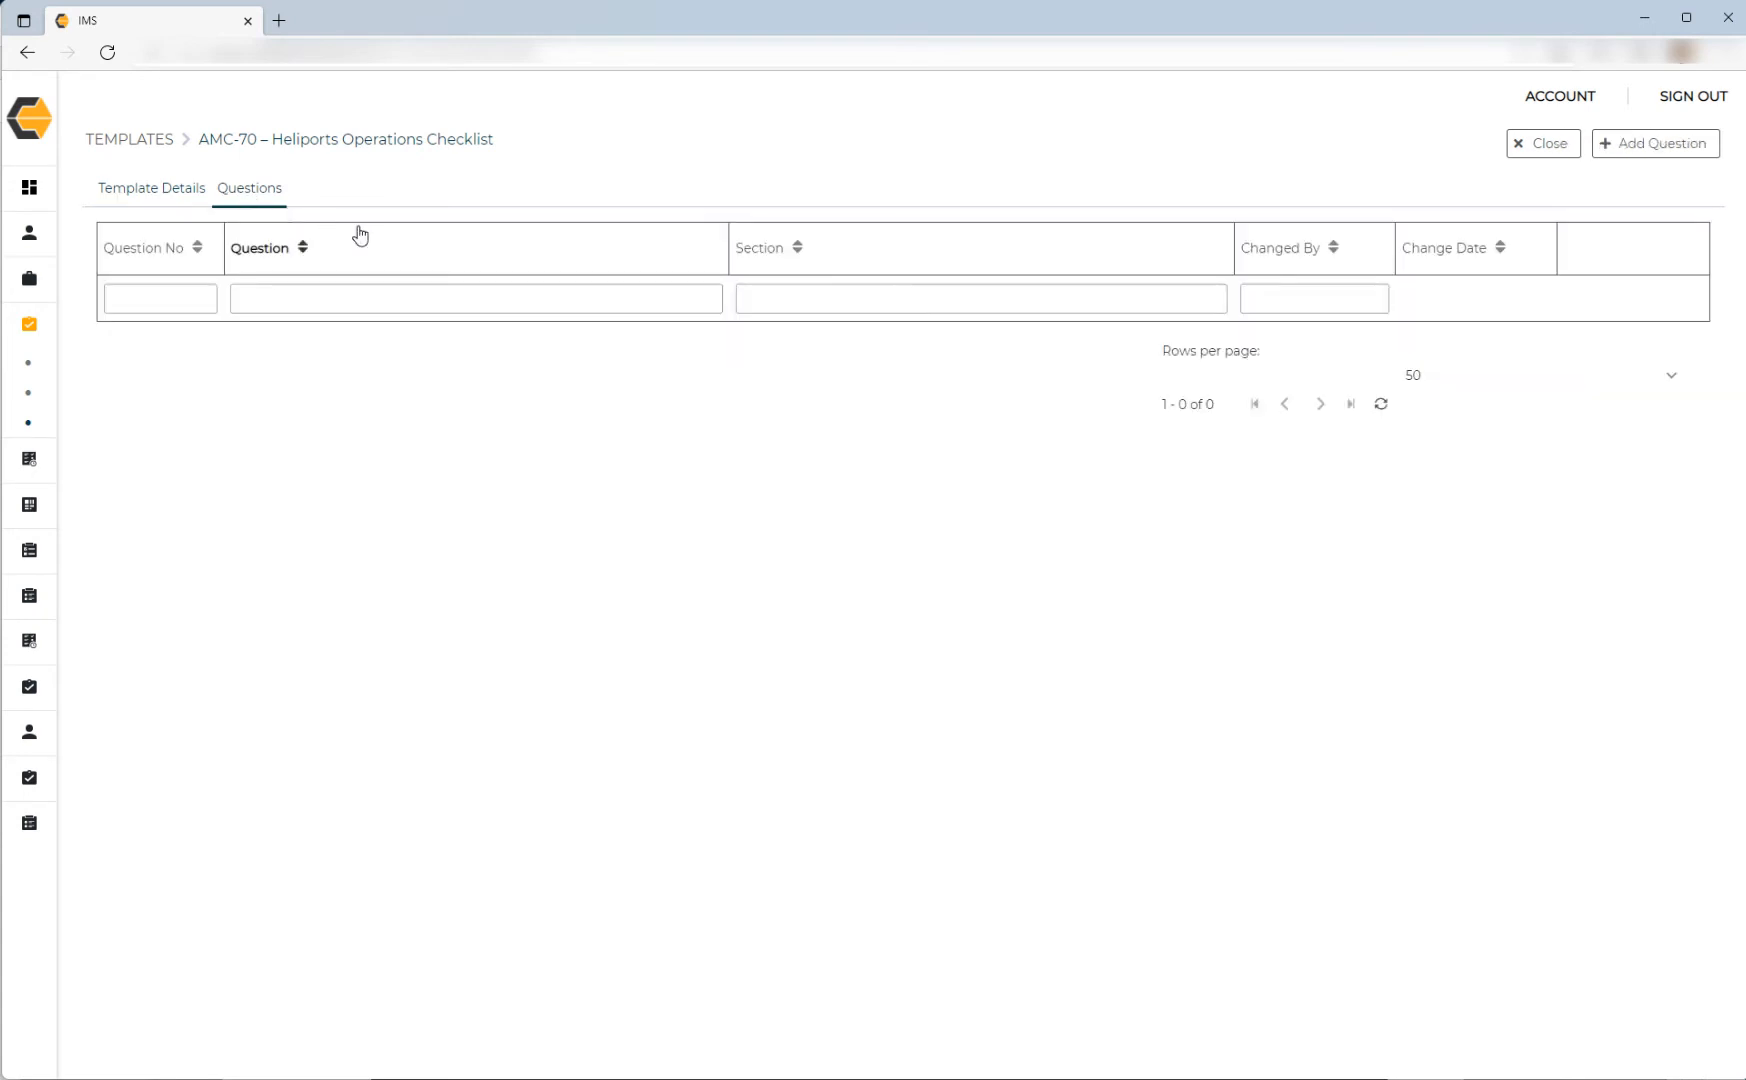
pyautogui.click(1641, 150)
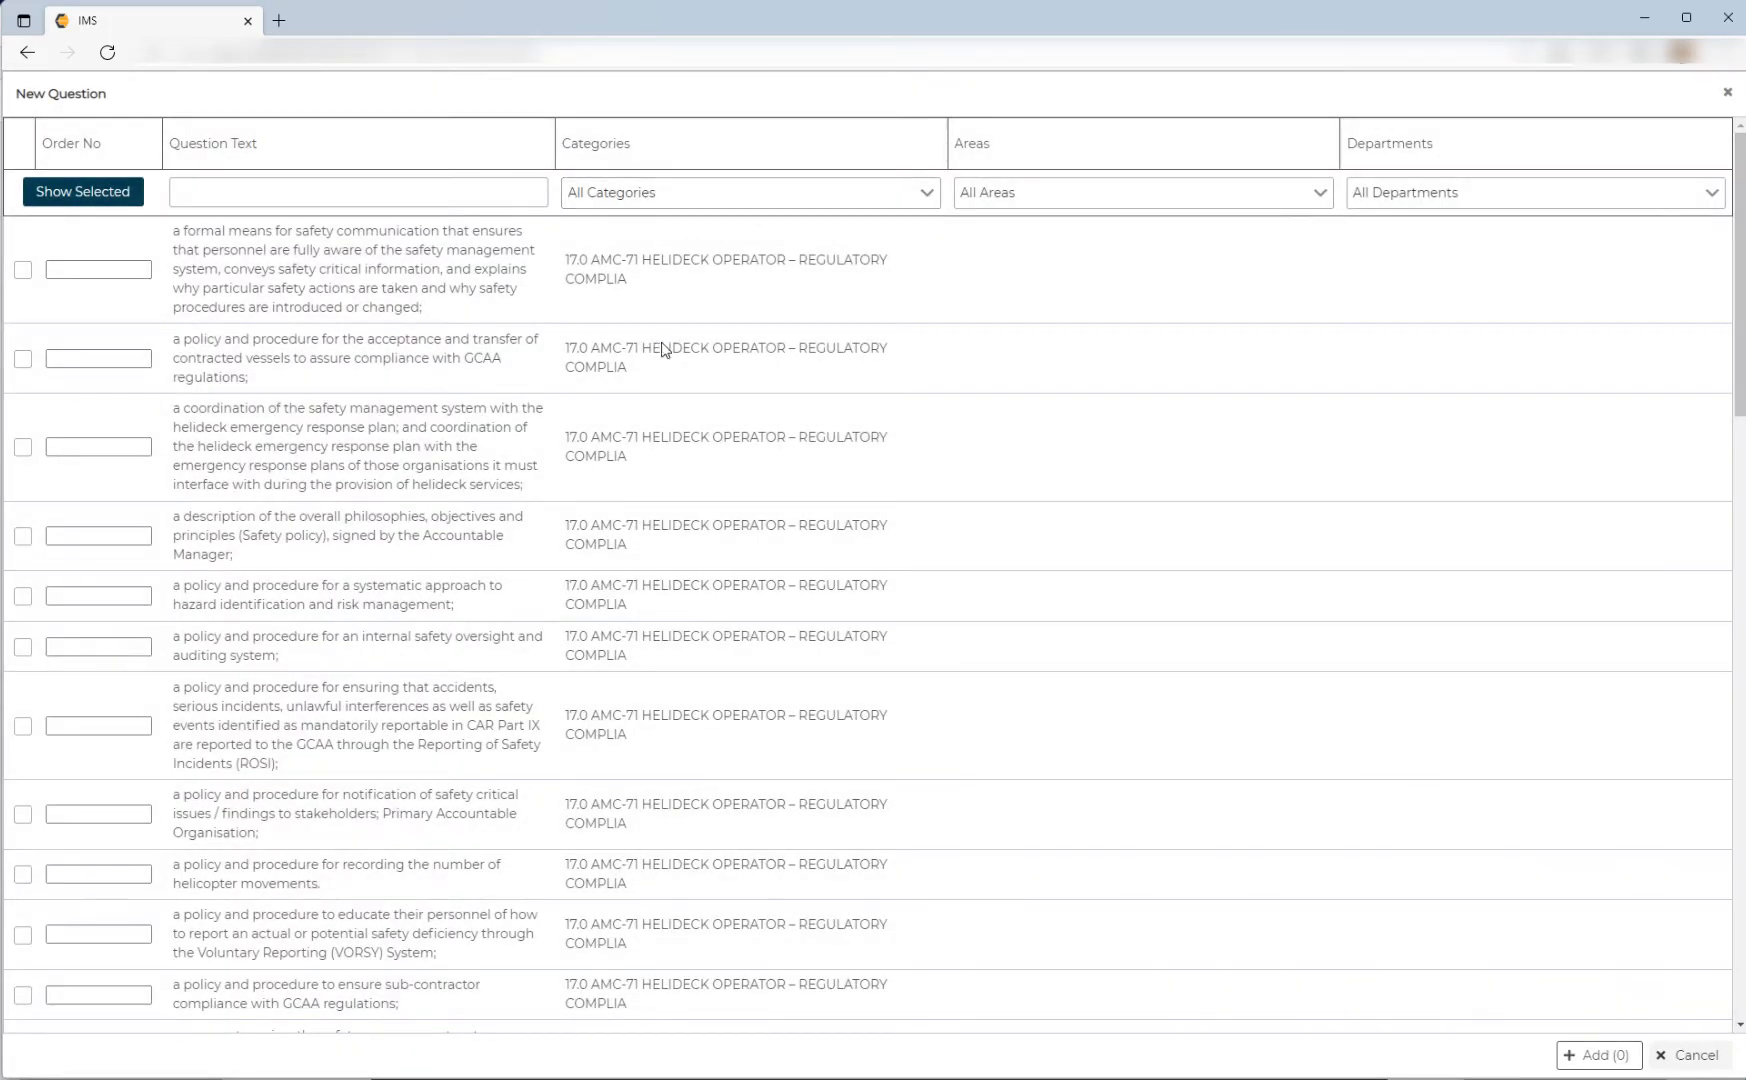
pyautogui.click(927, 194)
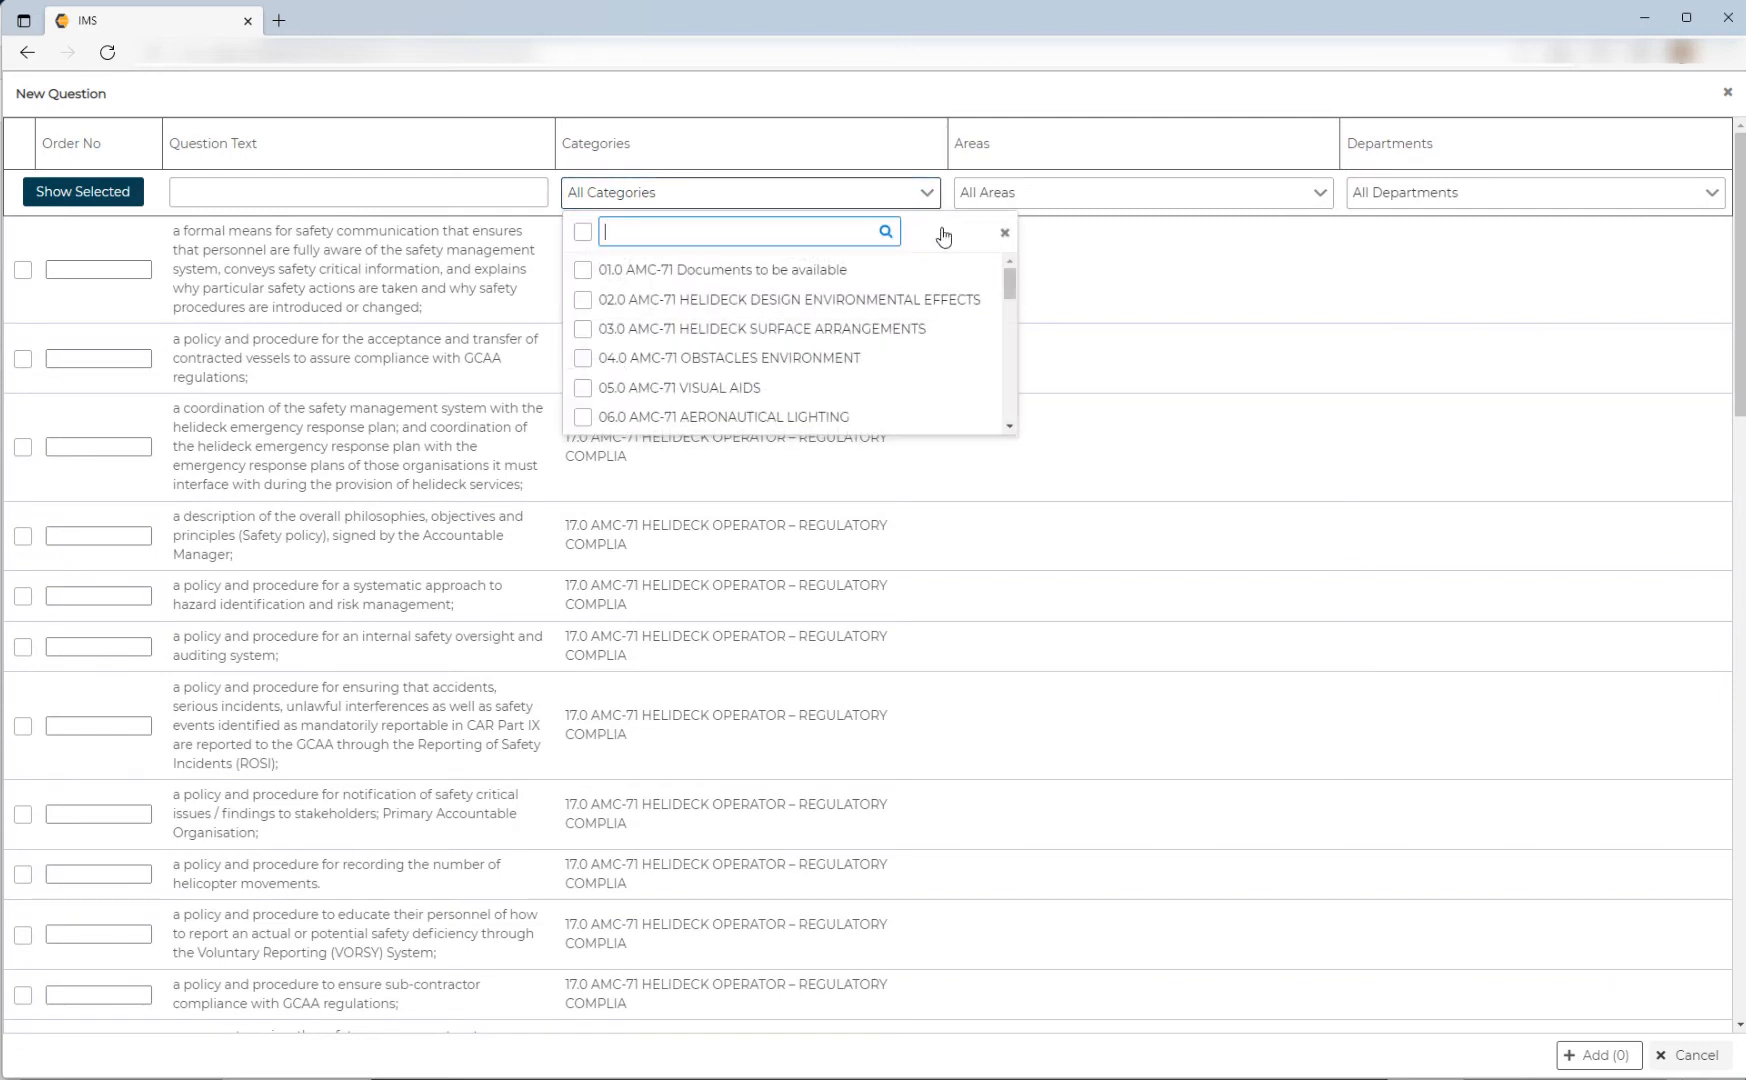
pyautogui.moveTo(1010, 293); pyautogui.dragTo(1013, 368)
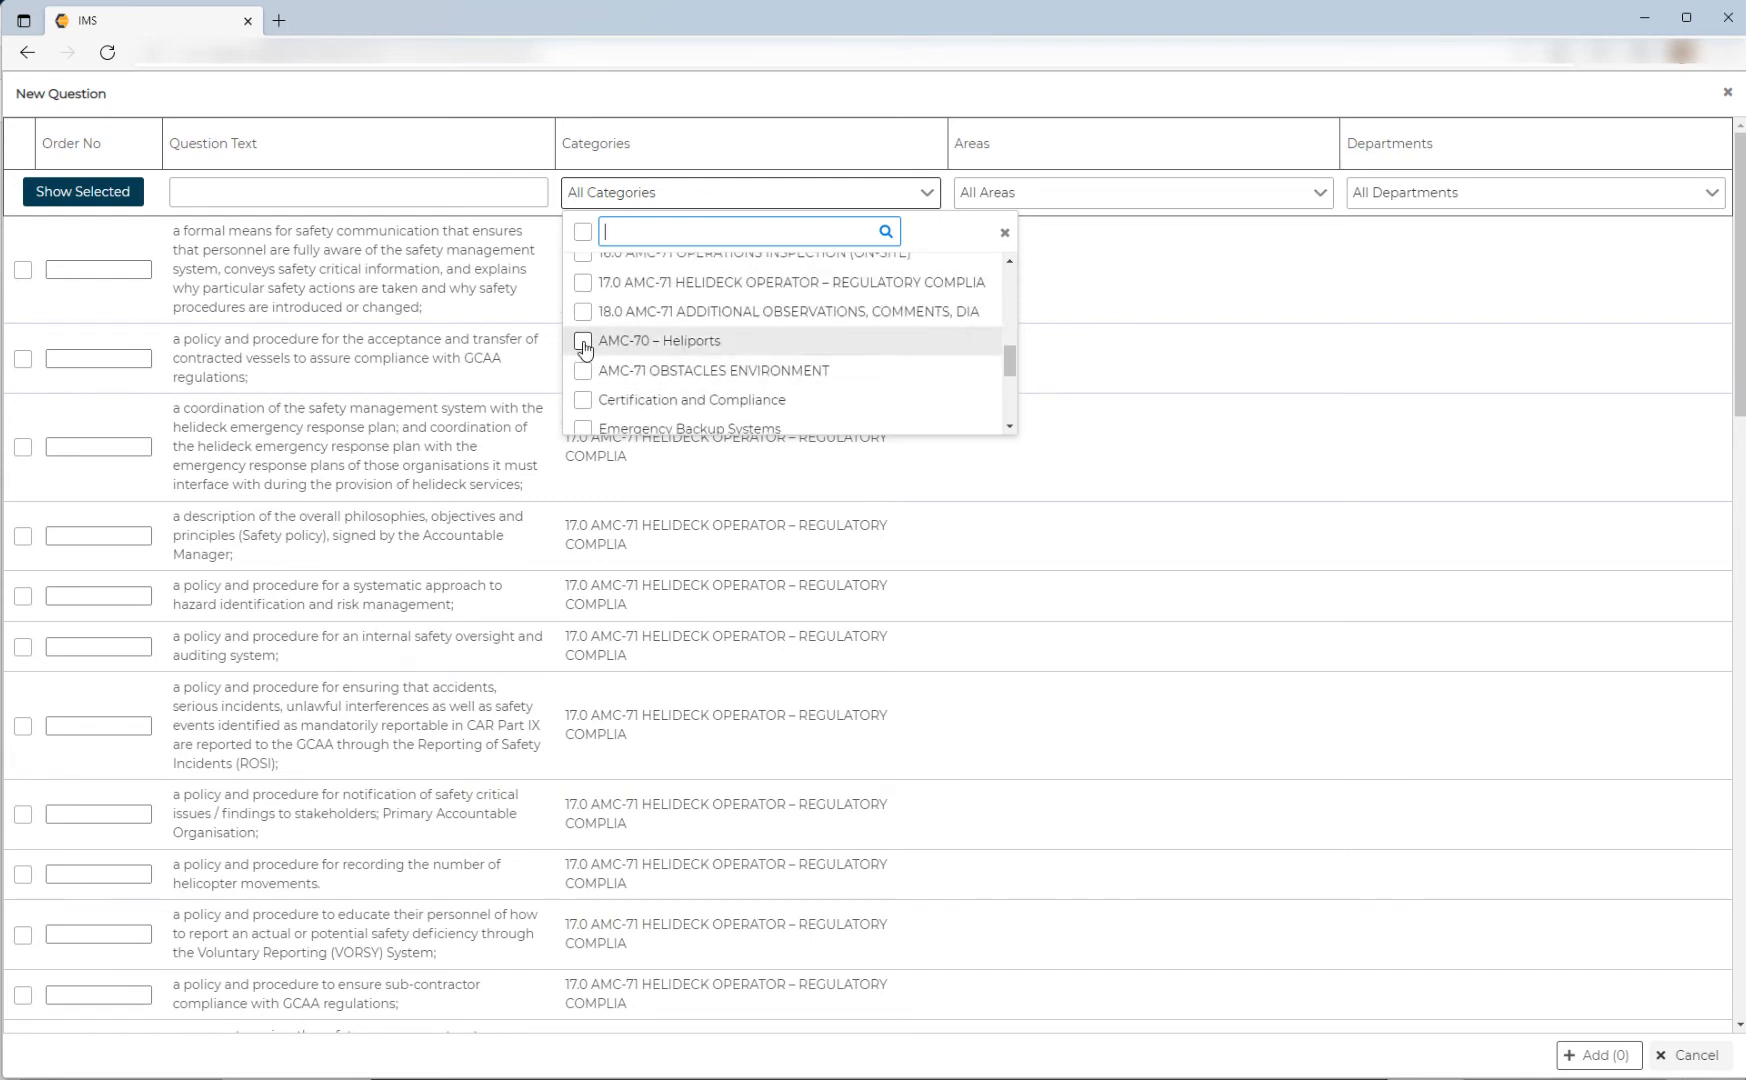
pyautogui.click(583, 341)
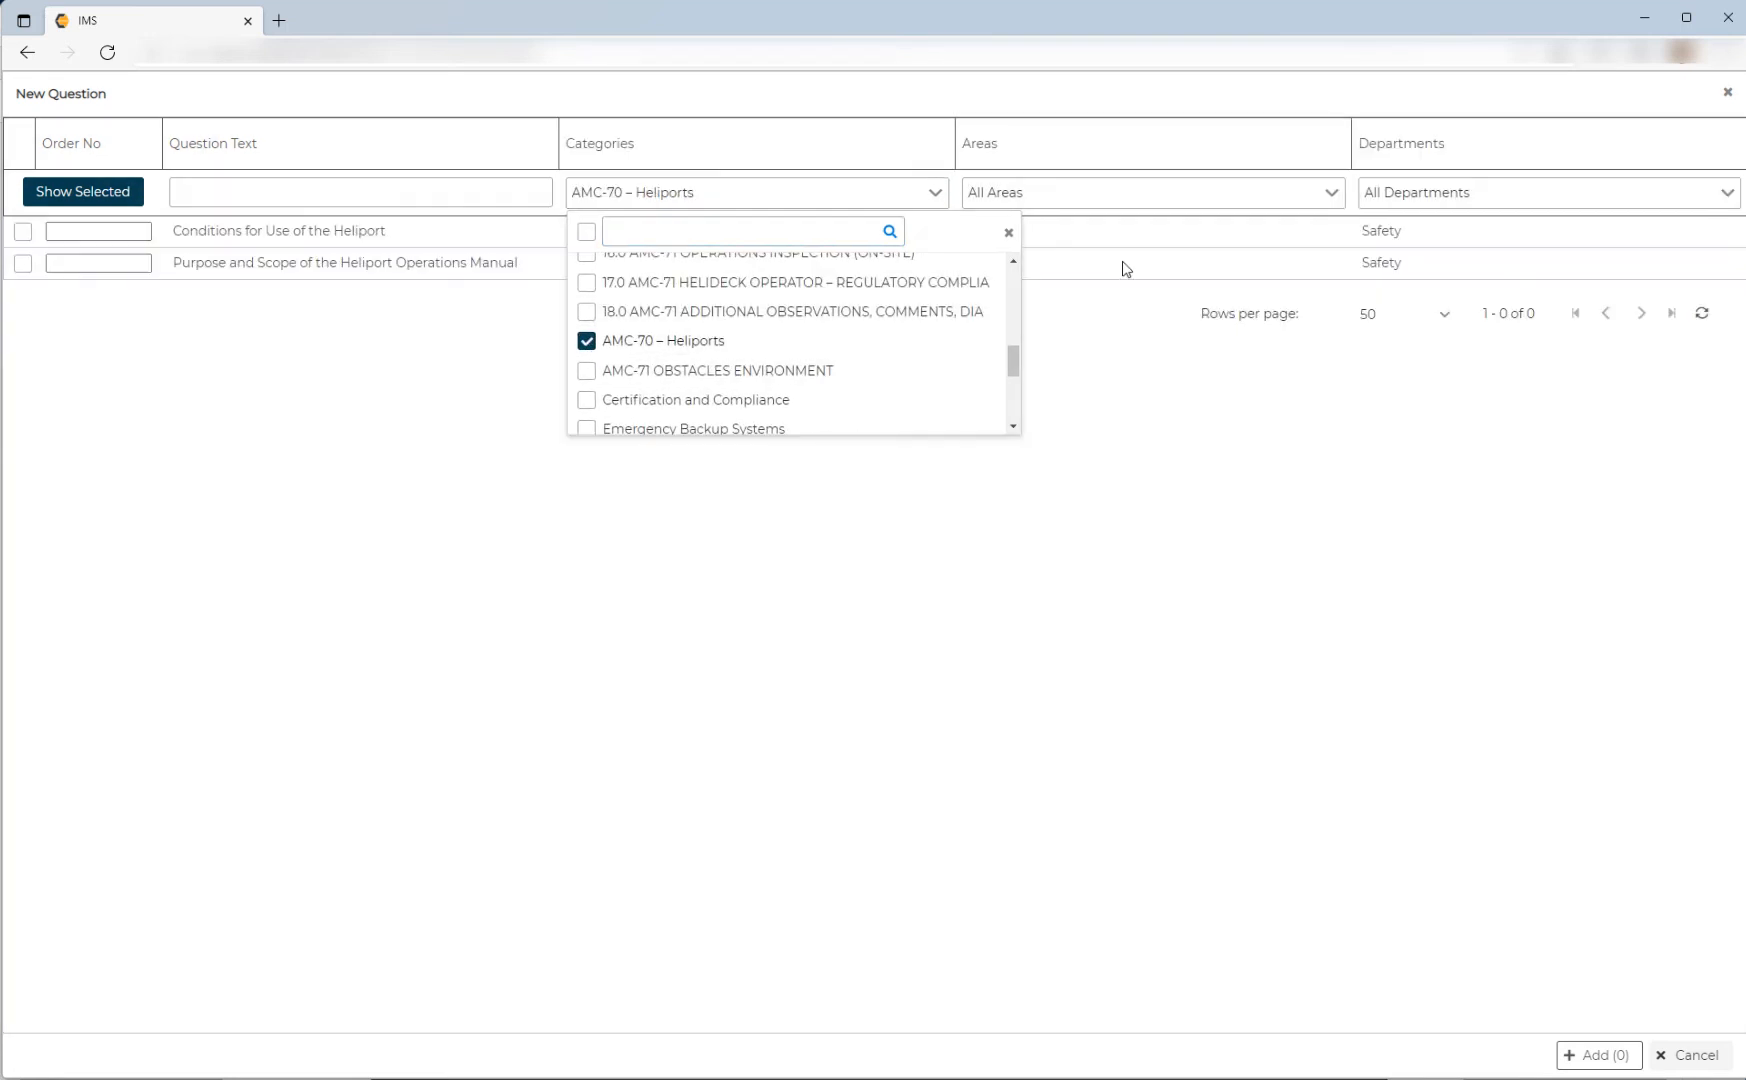
pyautogui.click(1143, 467)
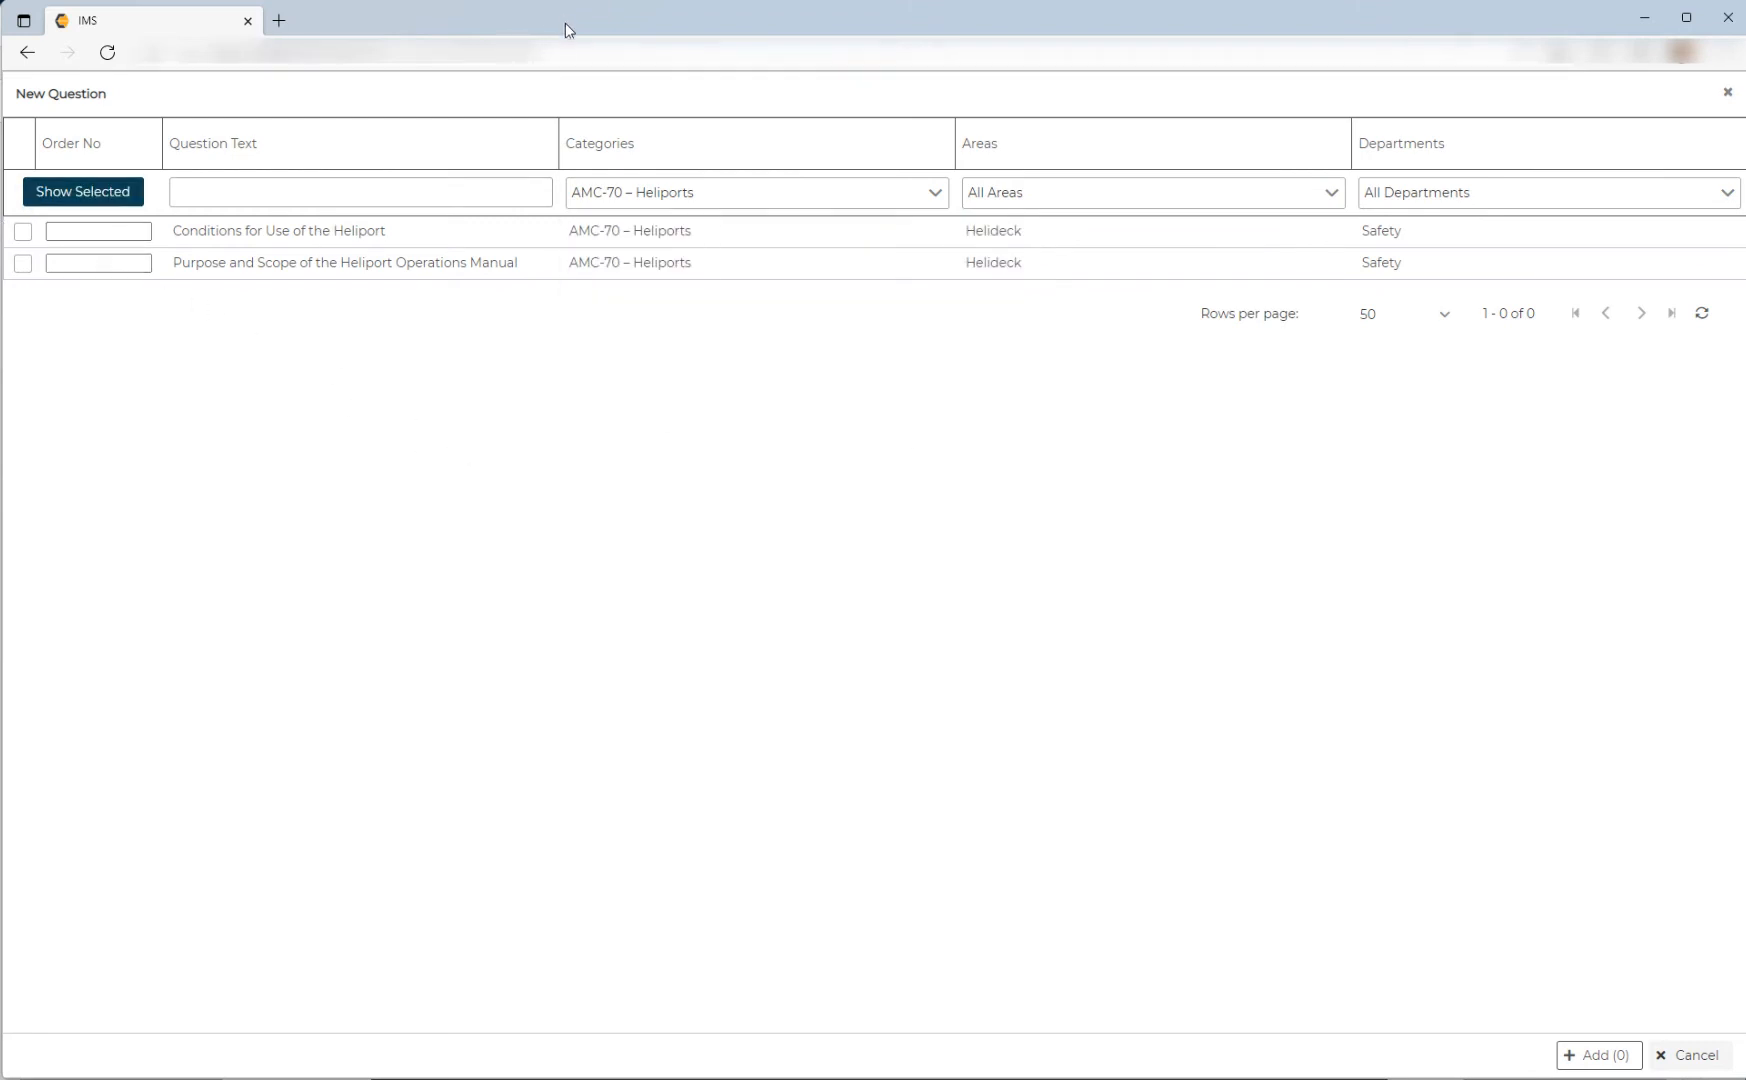
# Select both AMC-70 questions, with order number 1 for Purpose and Scope of the Heliport Operations Manual and 1.1 for Conditions for Use of the Heliport.
pyautogui.click(305, 1078)
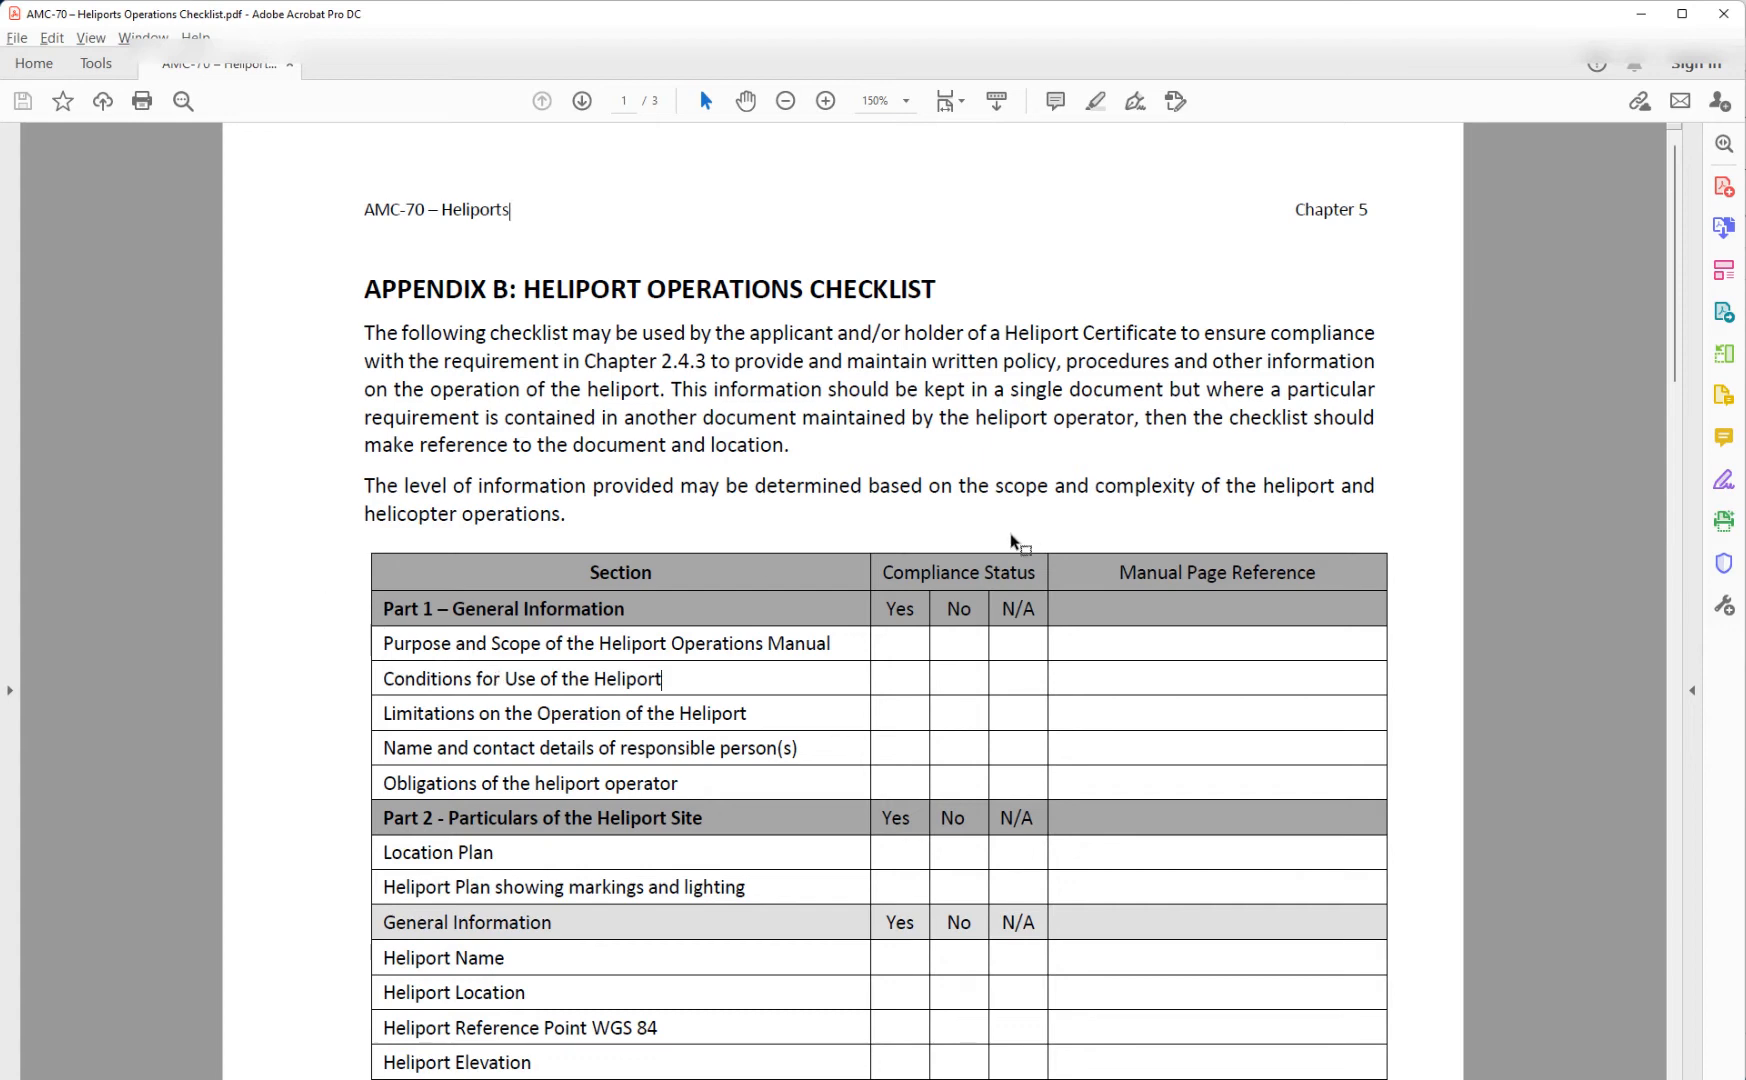
pyautogui.hotkey('alt', 'Tab')
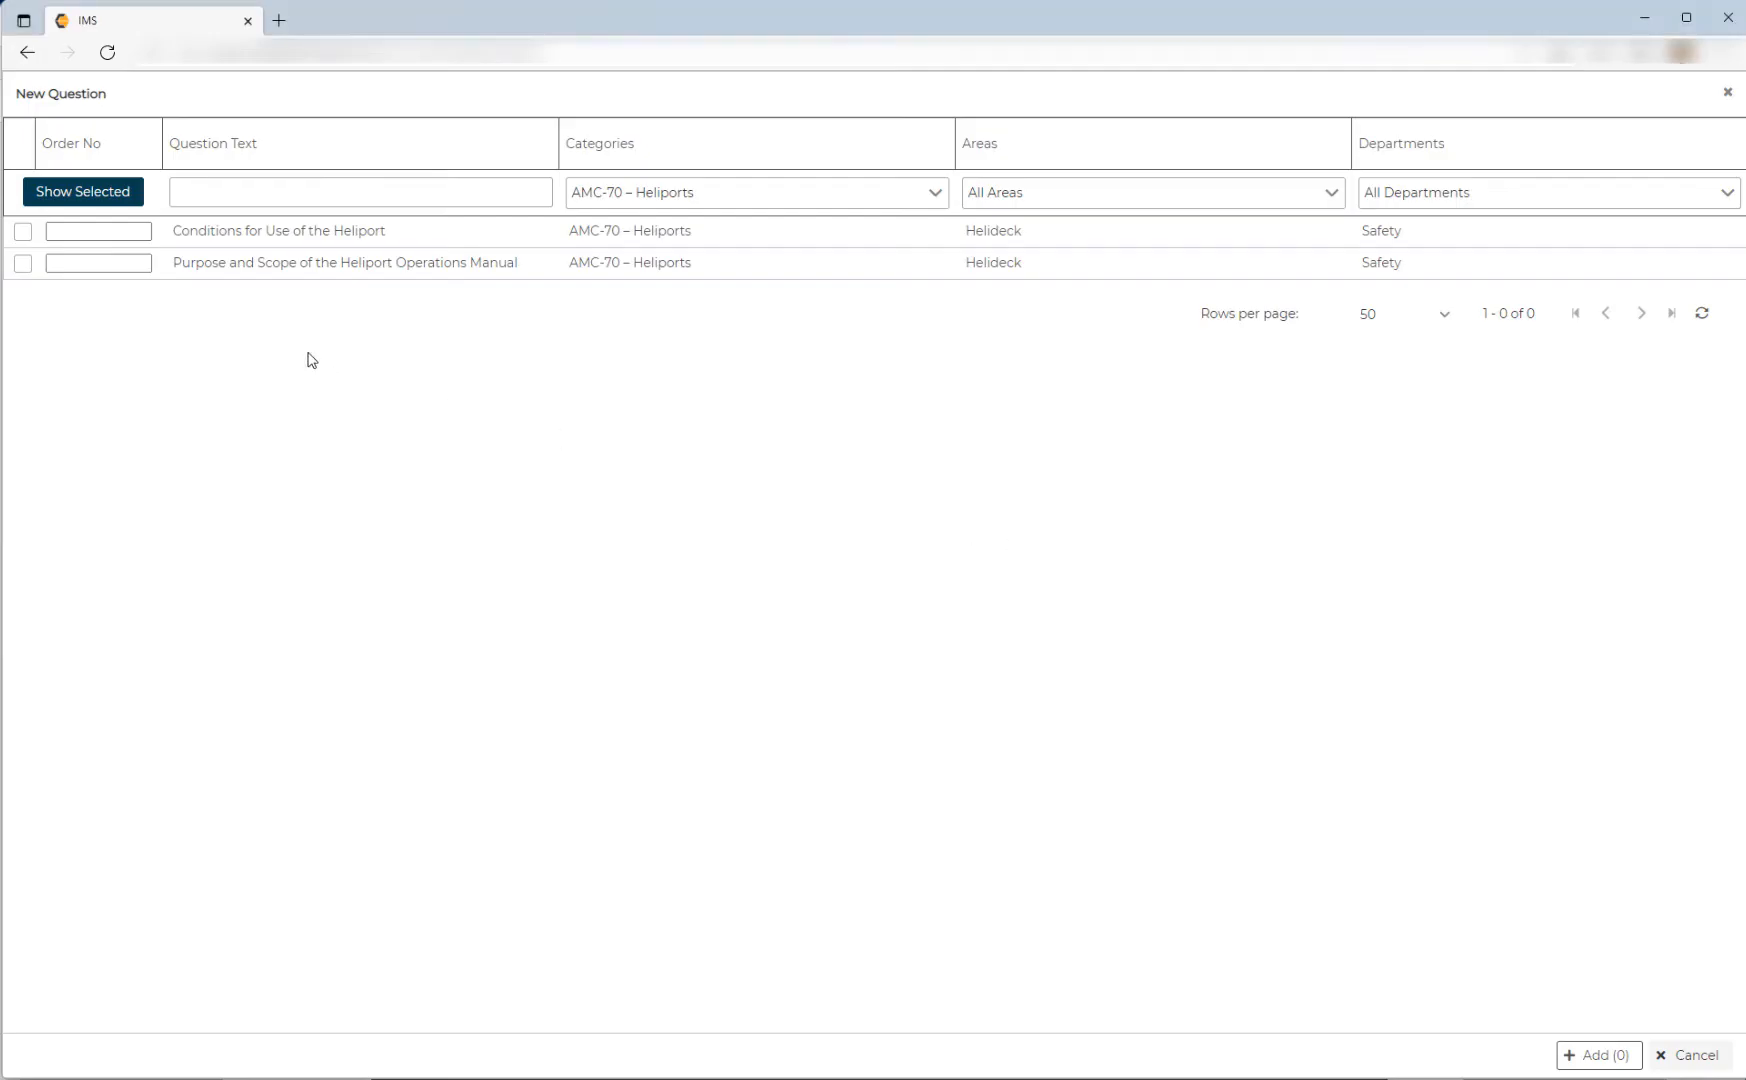
pyautogui.click(23, 265)
pyautogui.click(23, 232)
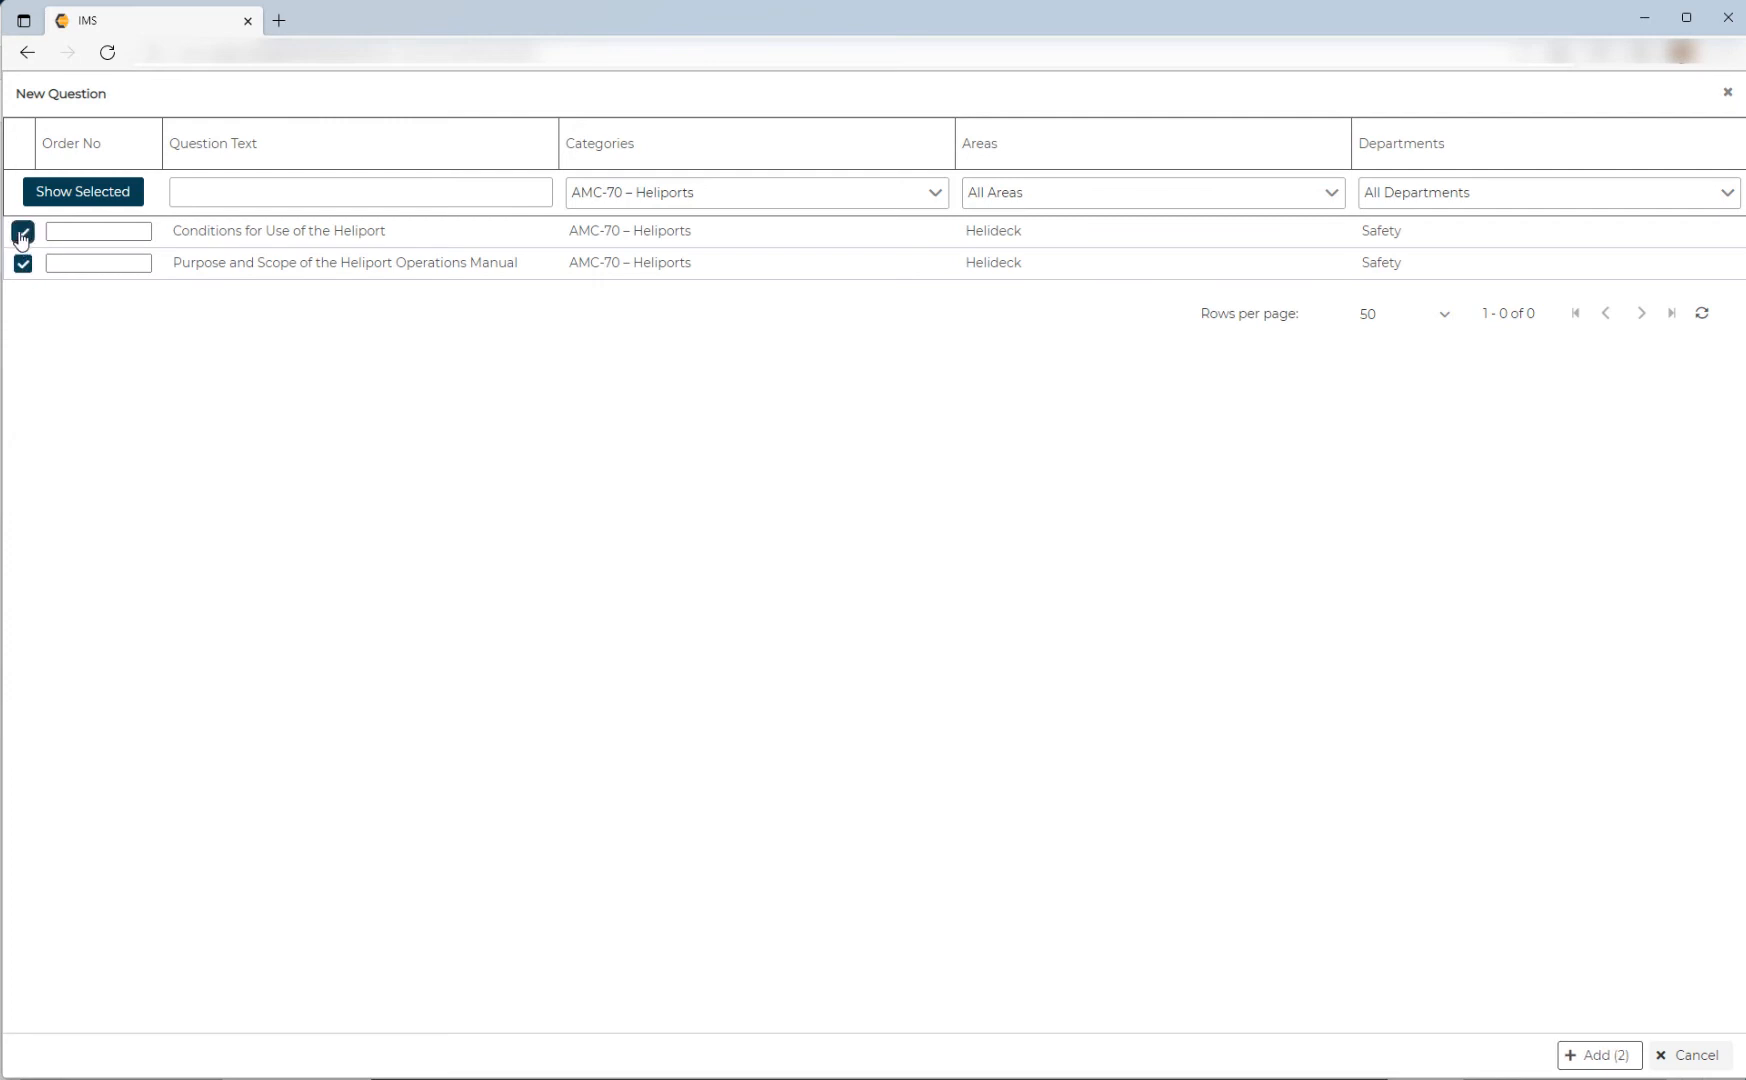
pyautogui.click(64, 262)
pyautogui.click(57, 230)
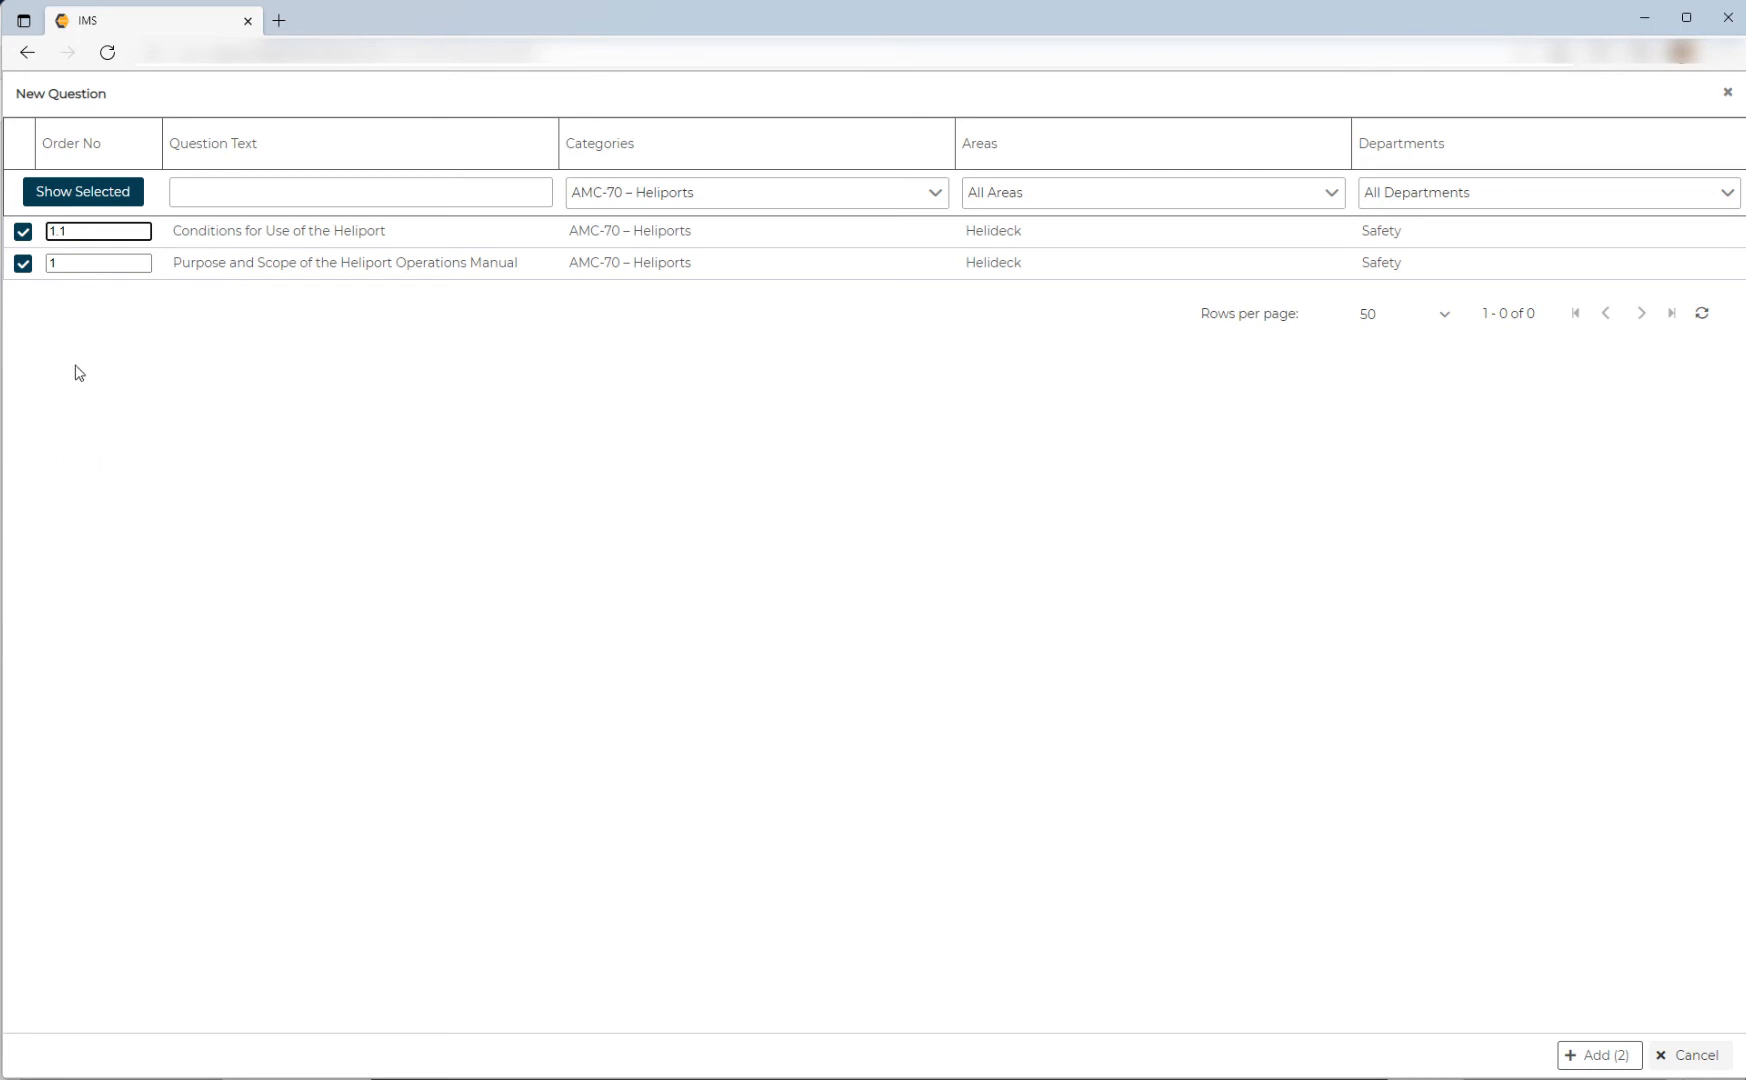
# Check the order of the first three Part 1 items in the Acrobat checklist PDF, and add the two selected questions to the IMS template.
pyautogui.hotkey('alt', 'Tab')
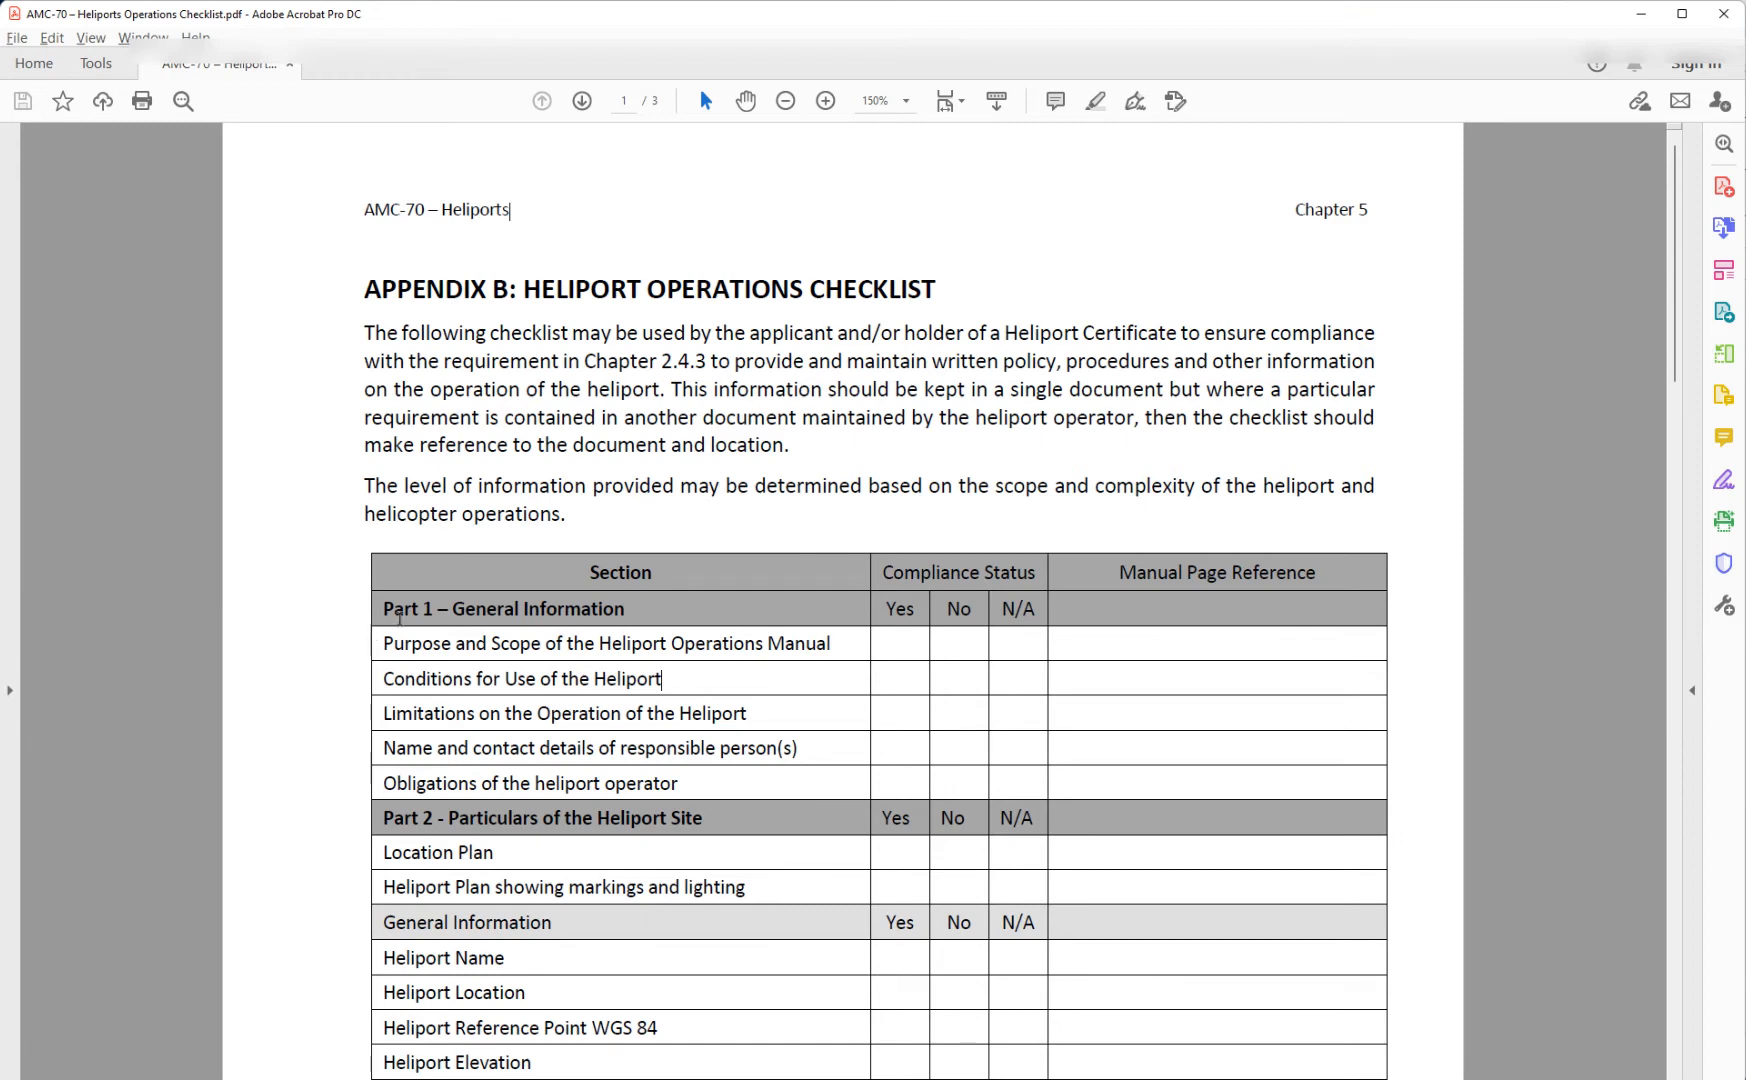
pyautogui.moveTo(385, 643); pyautogui.dragTo(836, 646)
pyautogui.moveTo(382, 680); pyautogui.dragTo(661, 680)
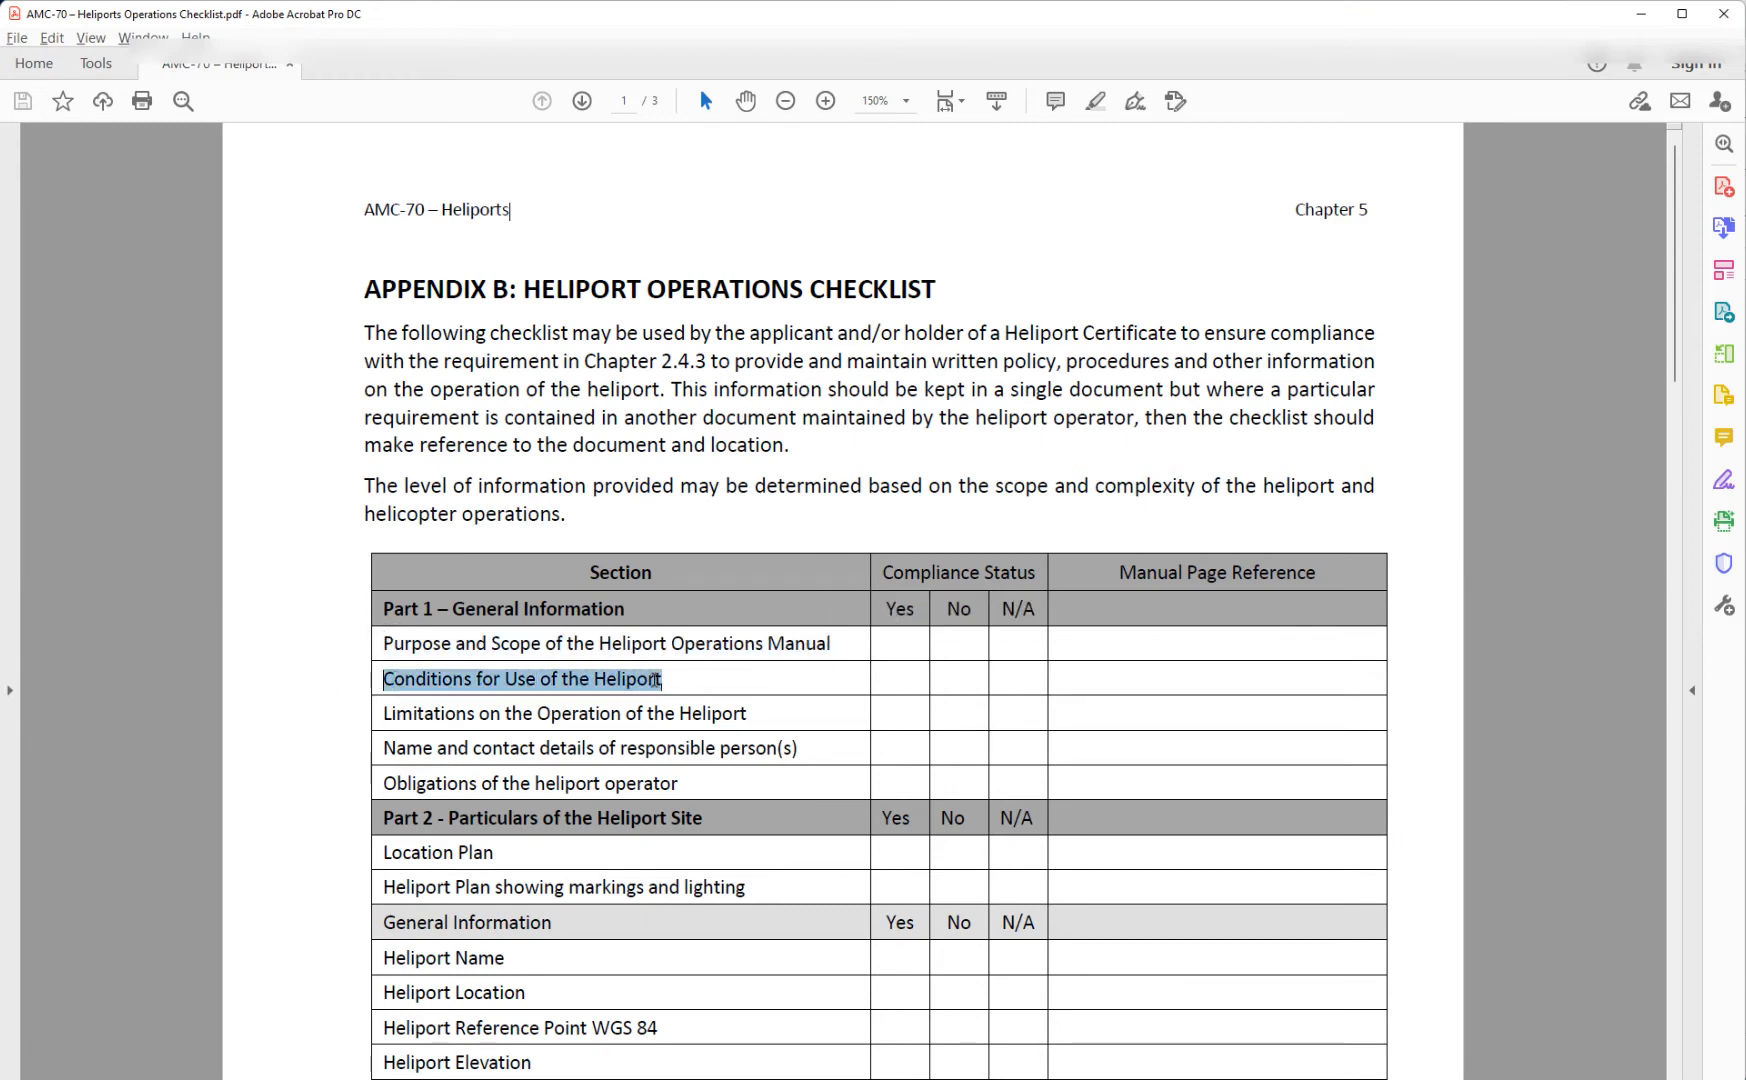
pyautogui.moveTo(380, 713); pyautogui.dragTo(742, 720)
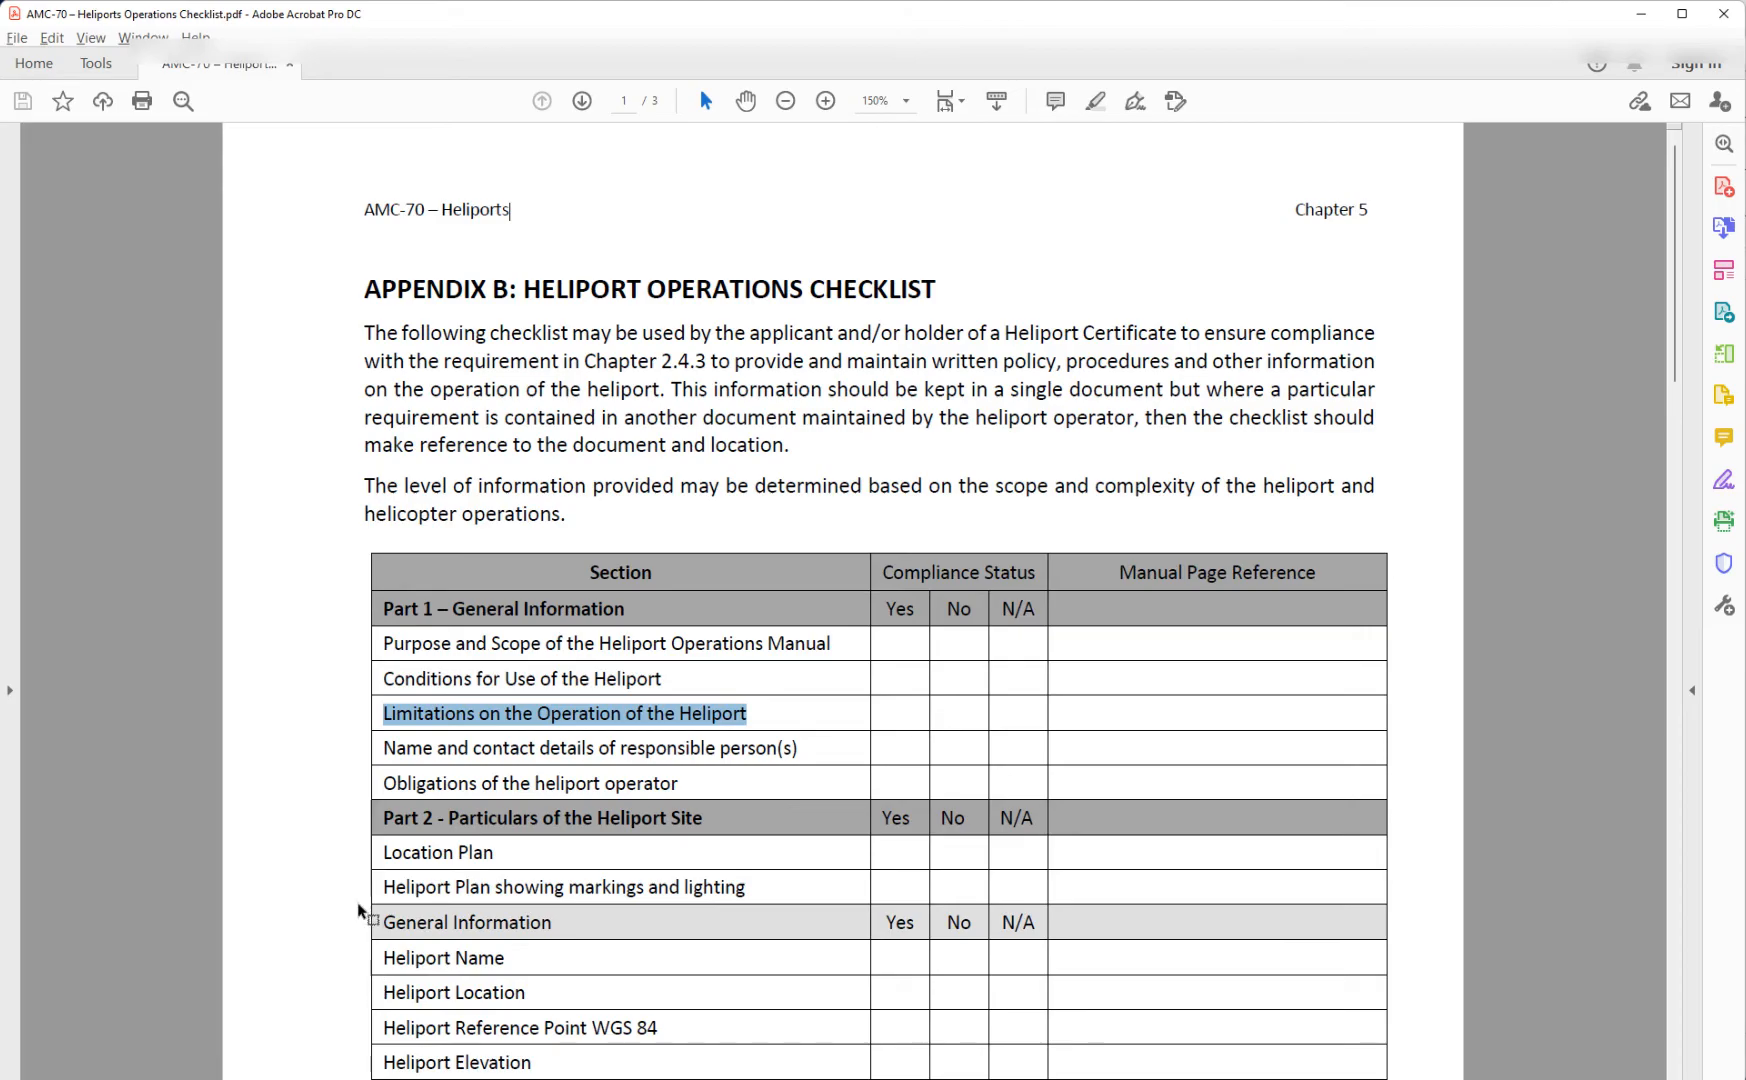
pyautogui.hotkey('alt', 'Tab')
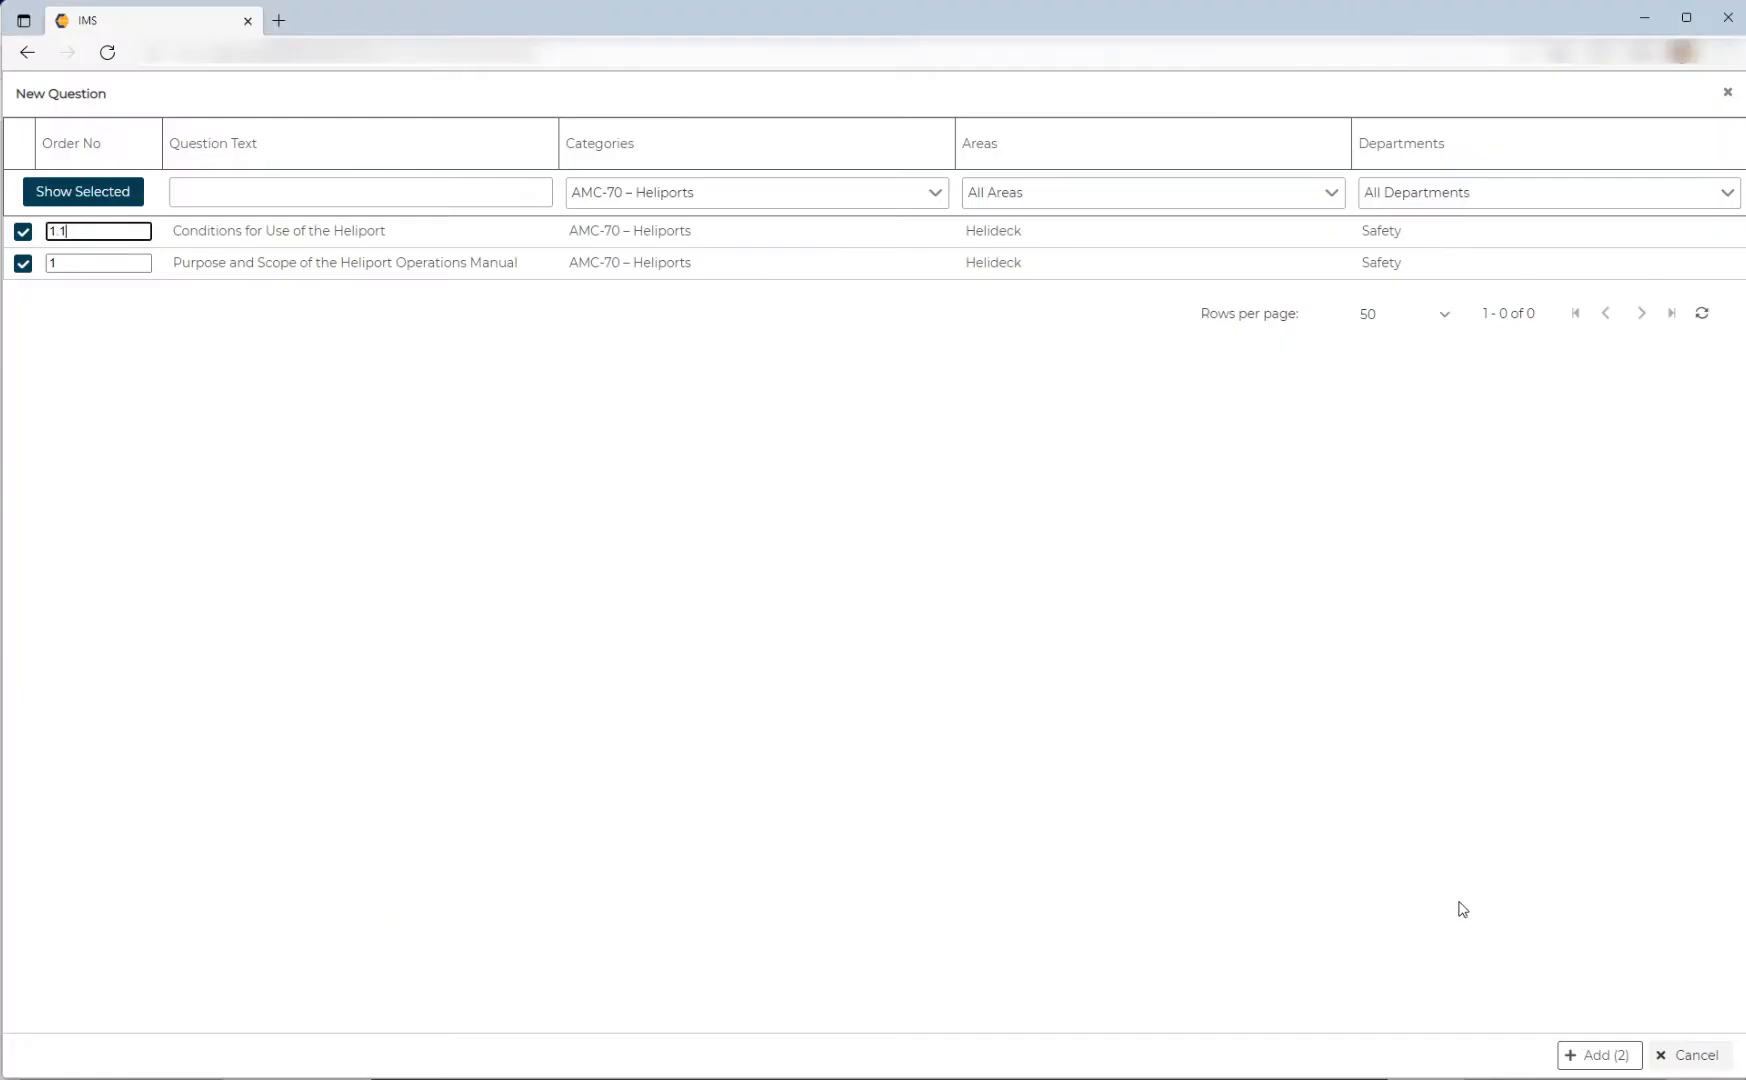
pyautogui.click(1589, 1062)
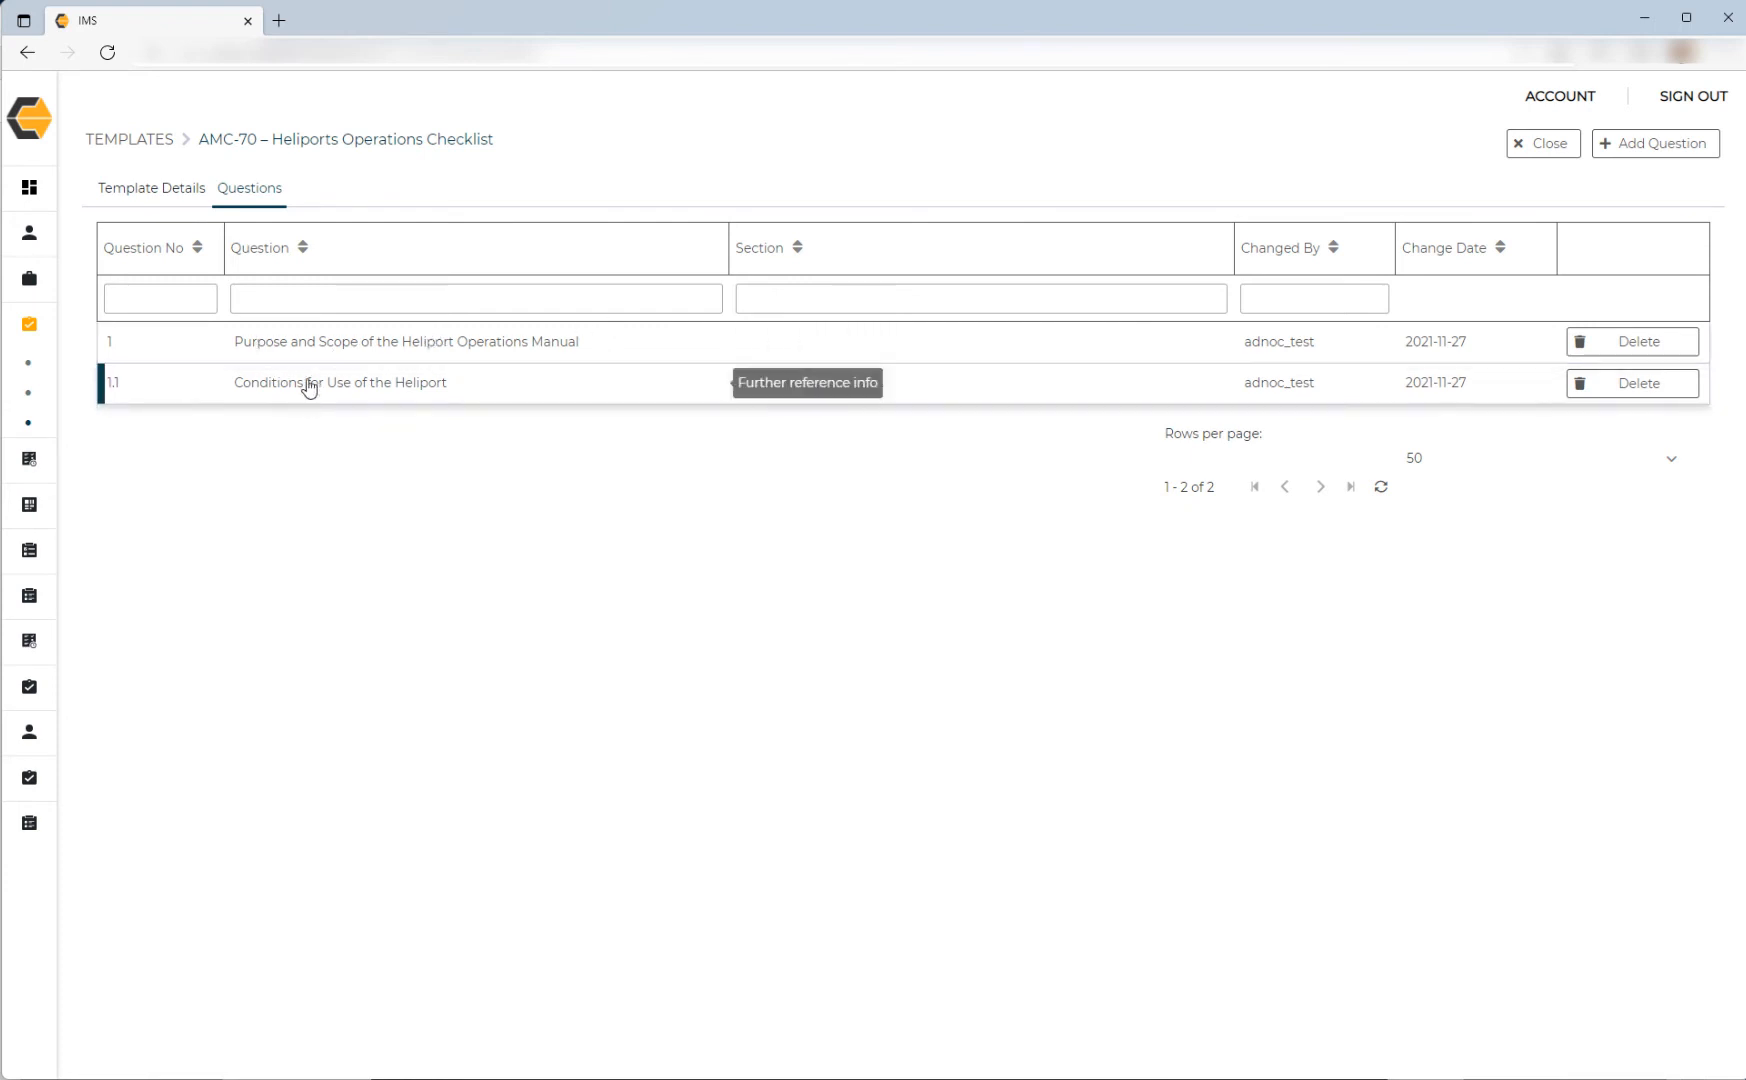
# Copy the heading "Part 1 – General Information" from the checklist PDF in Acrobat into the section of the Purpose and Scope question in IMS and save it.
pyautogui.hotkey('alt', 'Tab')
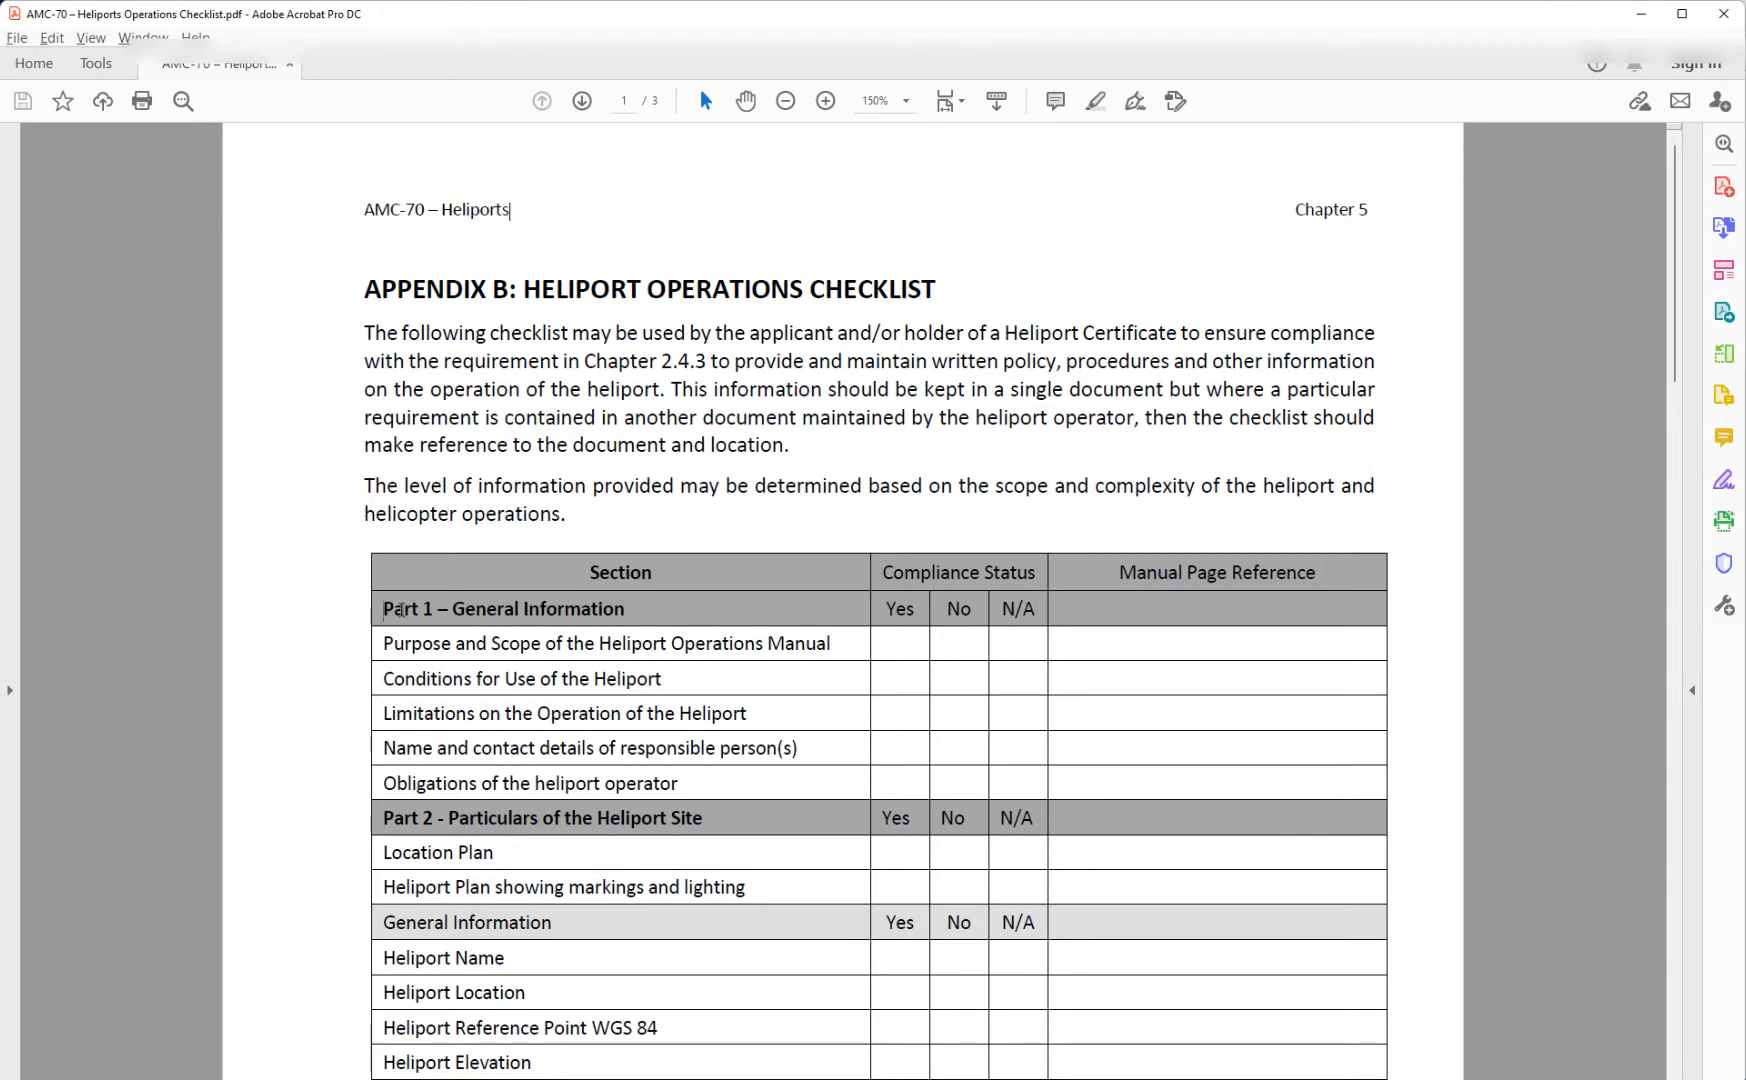
pyautogui.moveTo(381, 608); pyautogui.dragTo(585, 607)
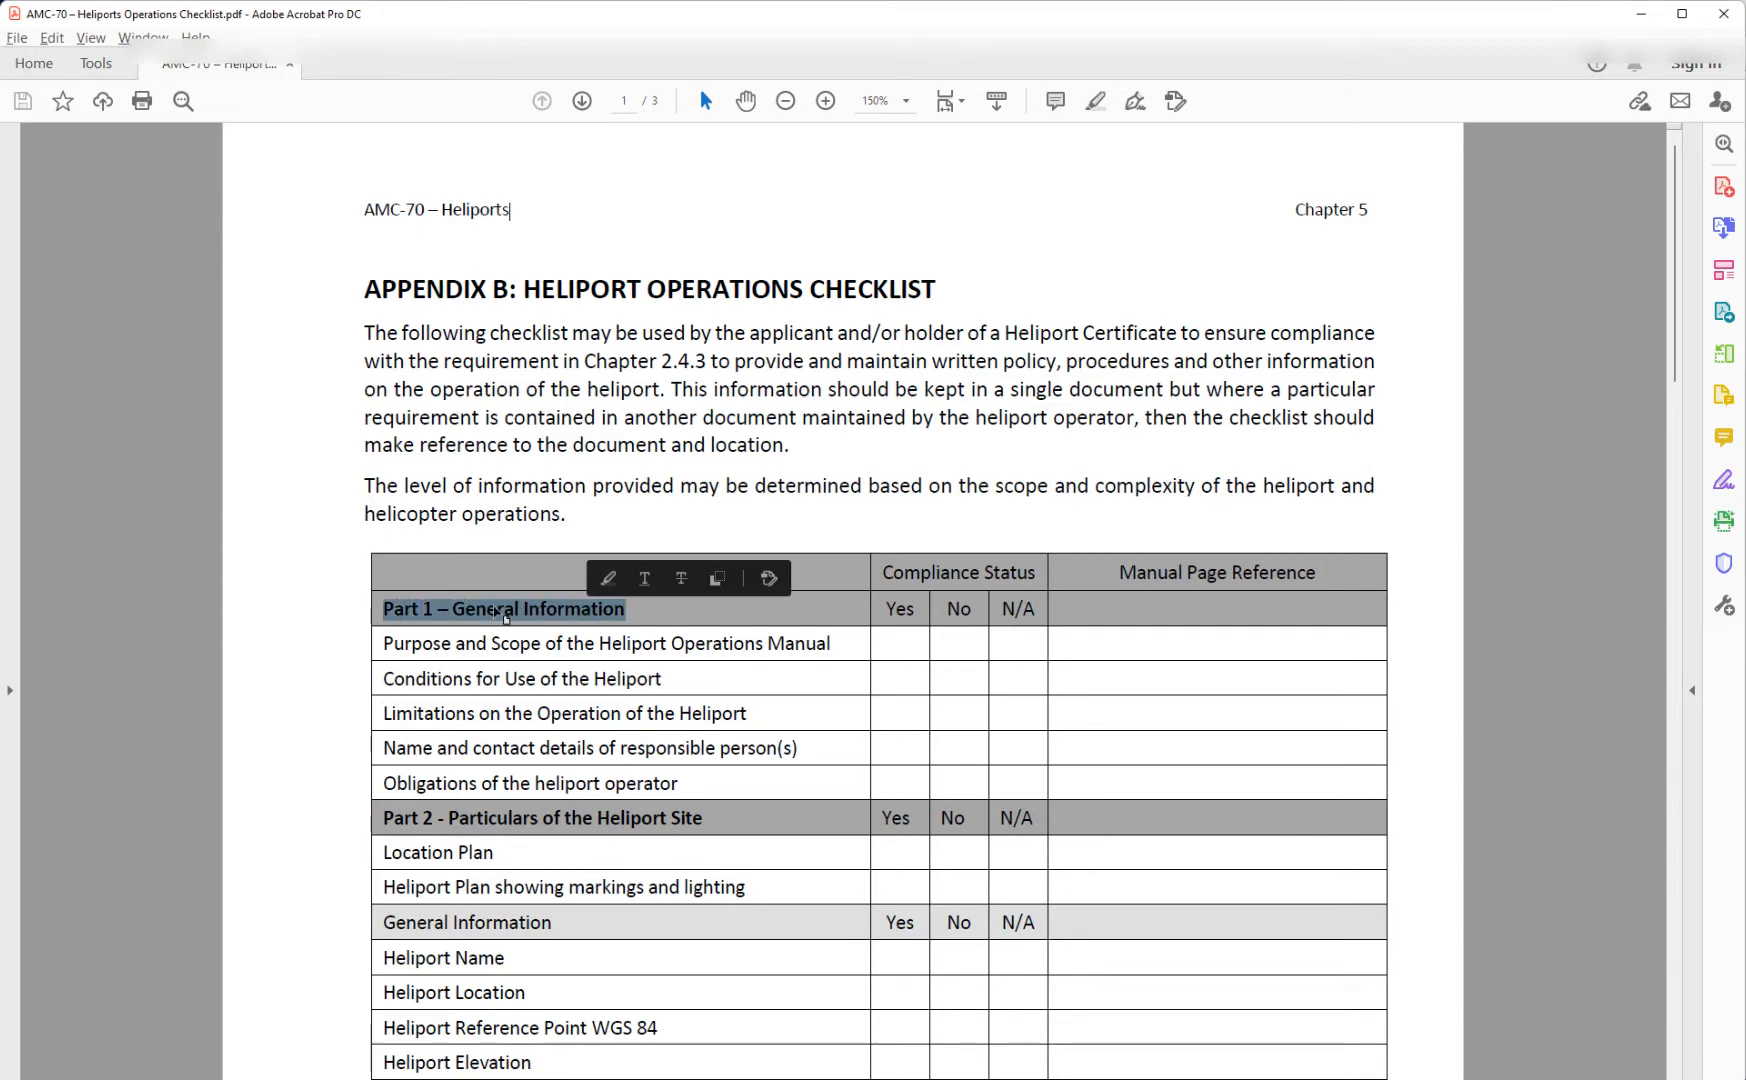
pyautogui.rightClick(493, 617)
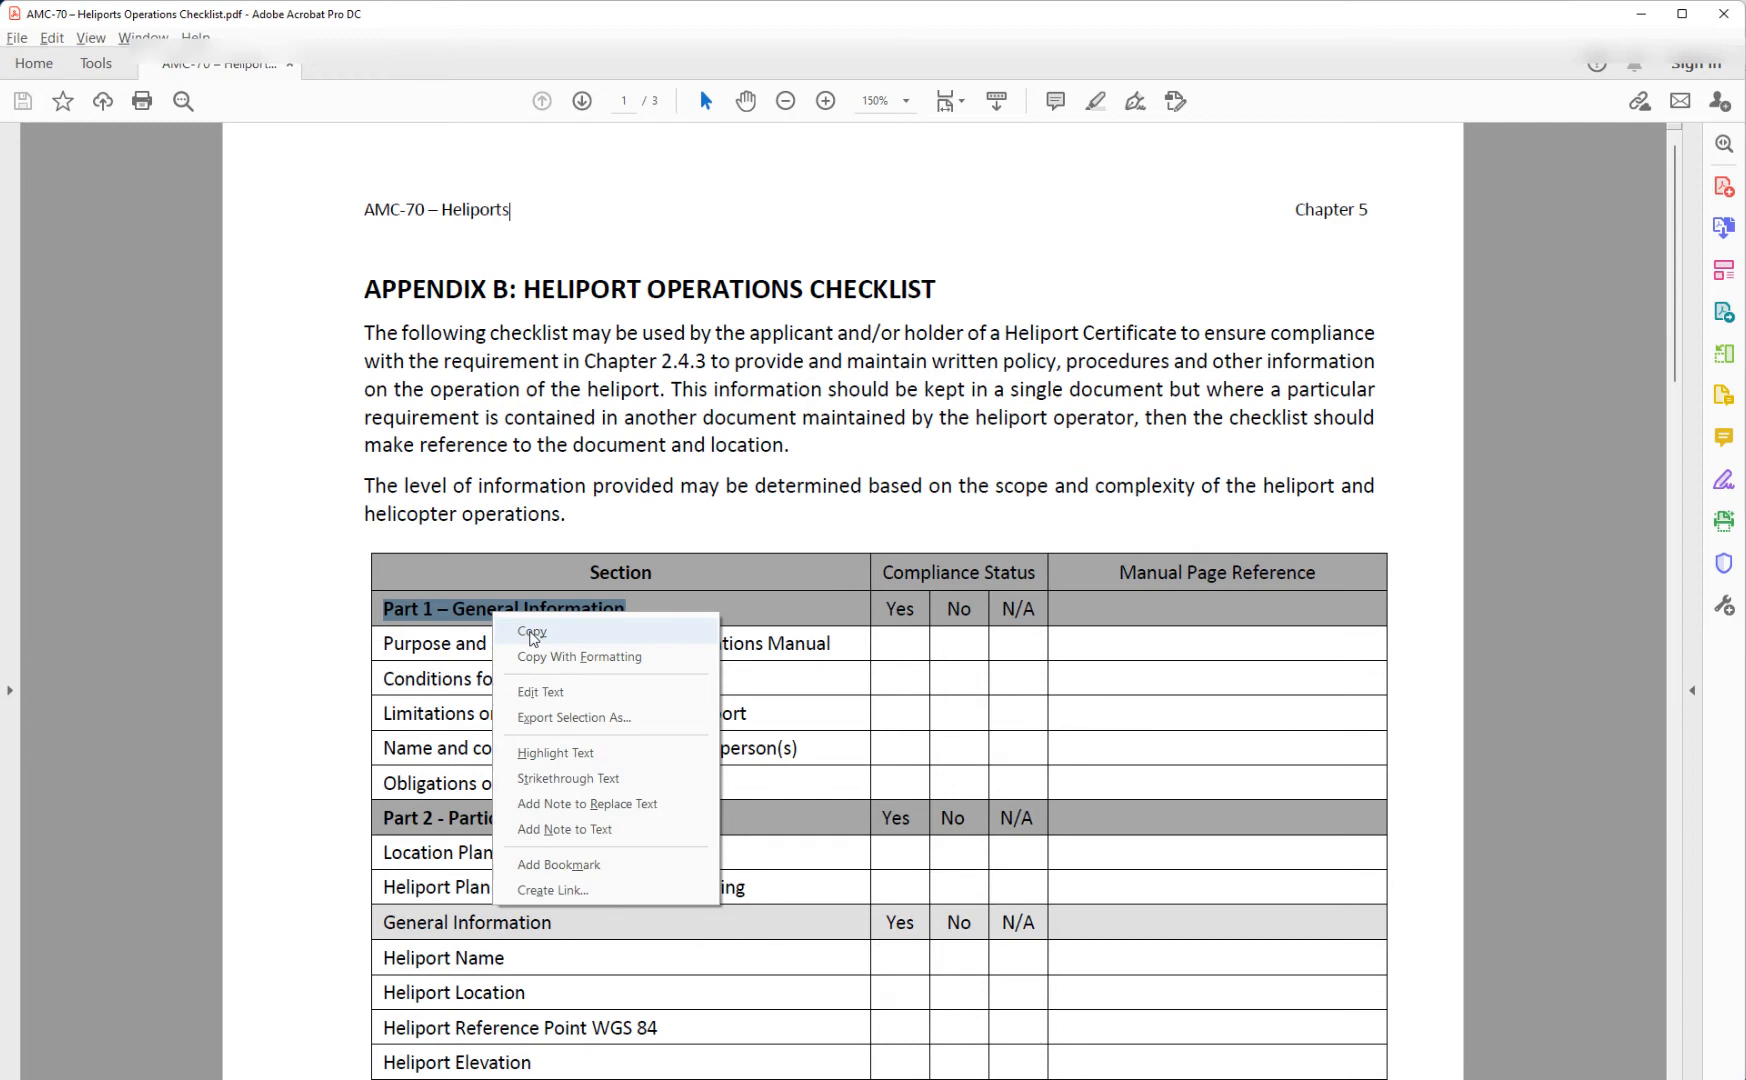
pyautogui.click(531, 633)
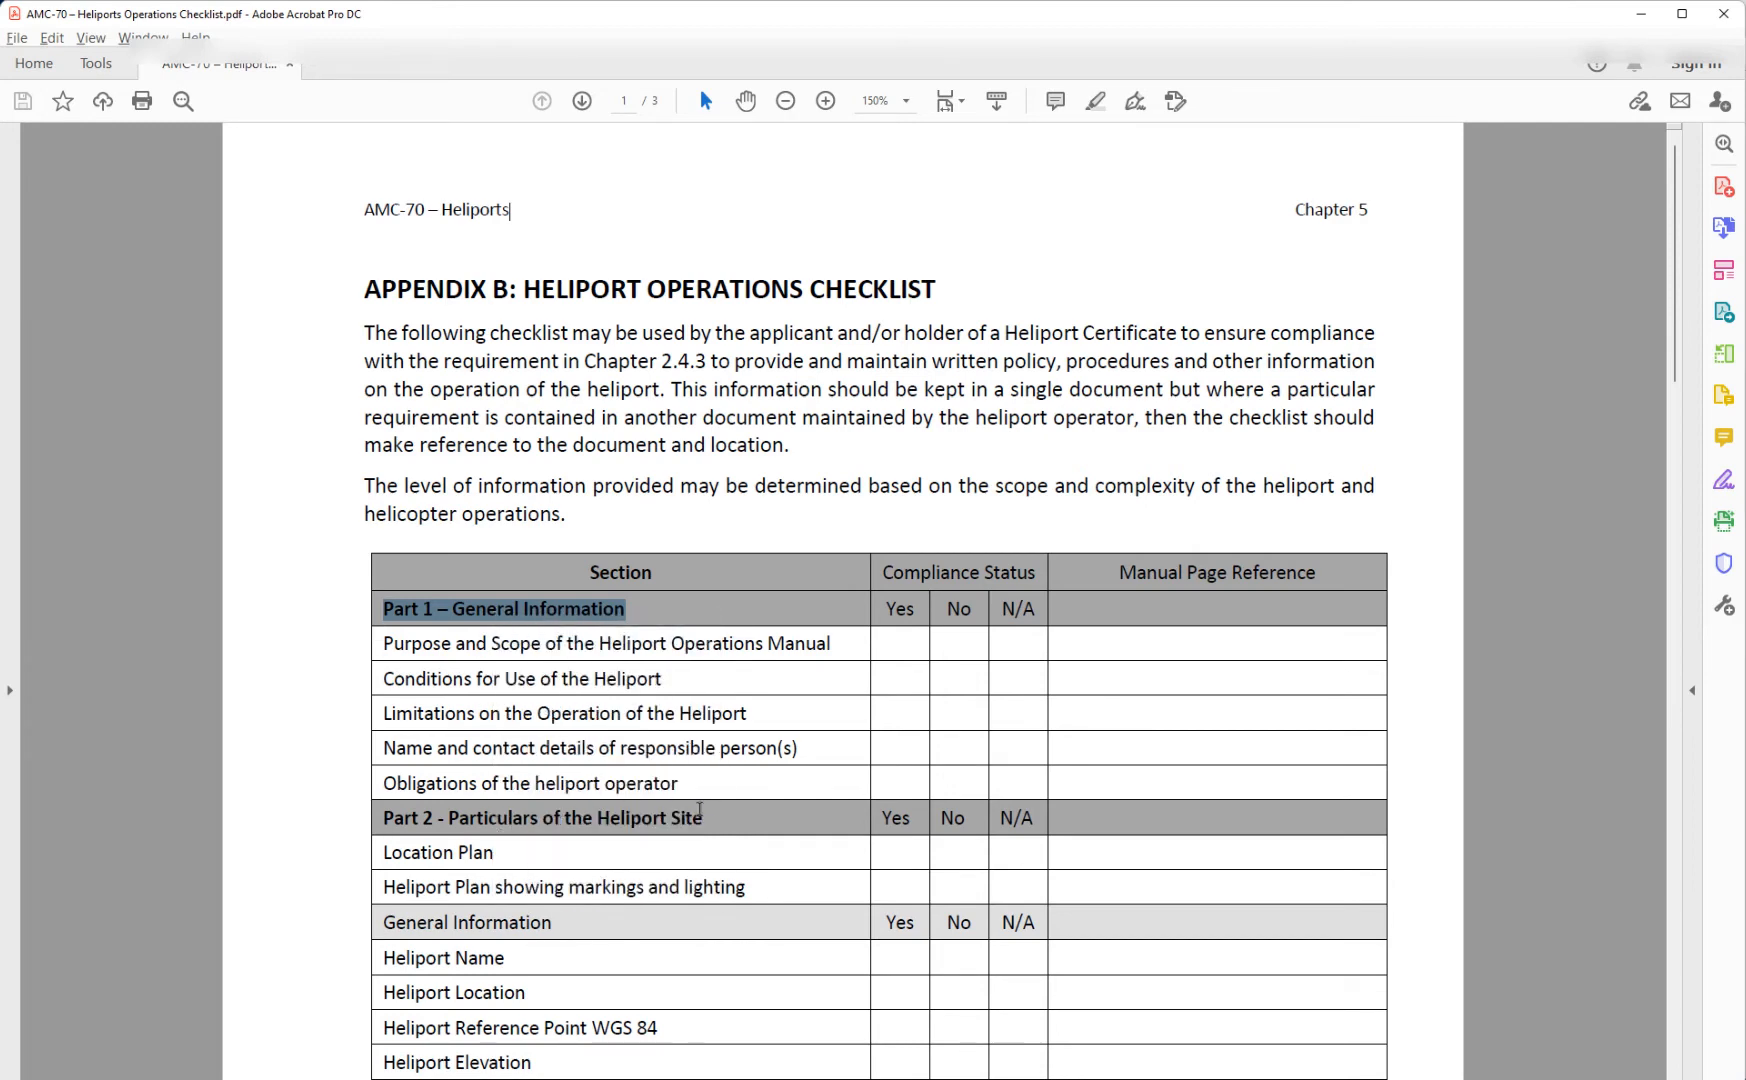
pyautogui.hotkey('alt', 'Tab')
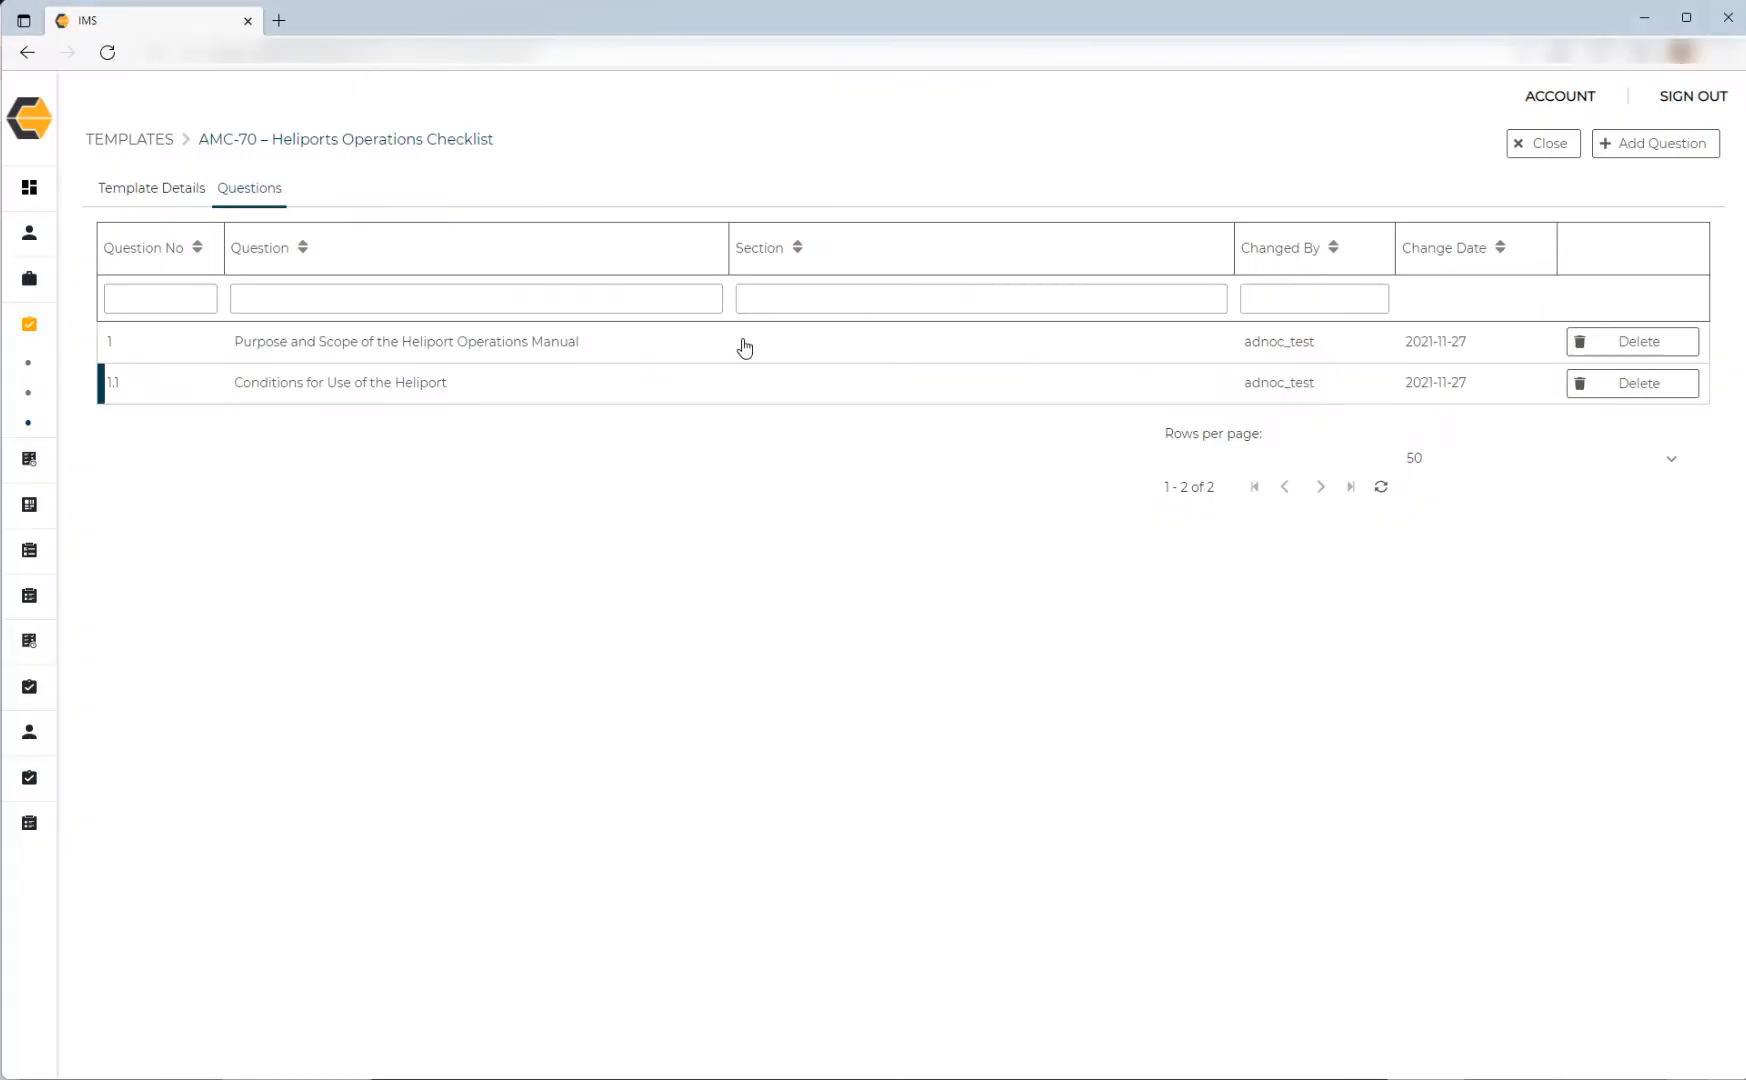
pyautogui.click(397, 350)
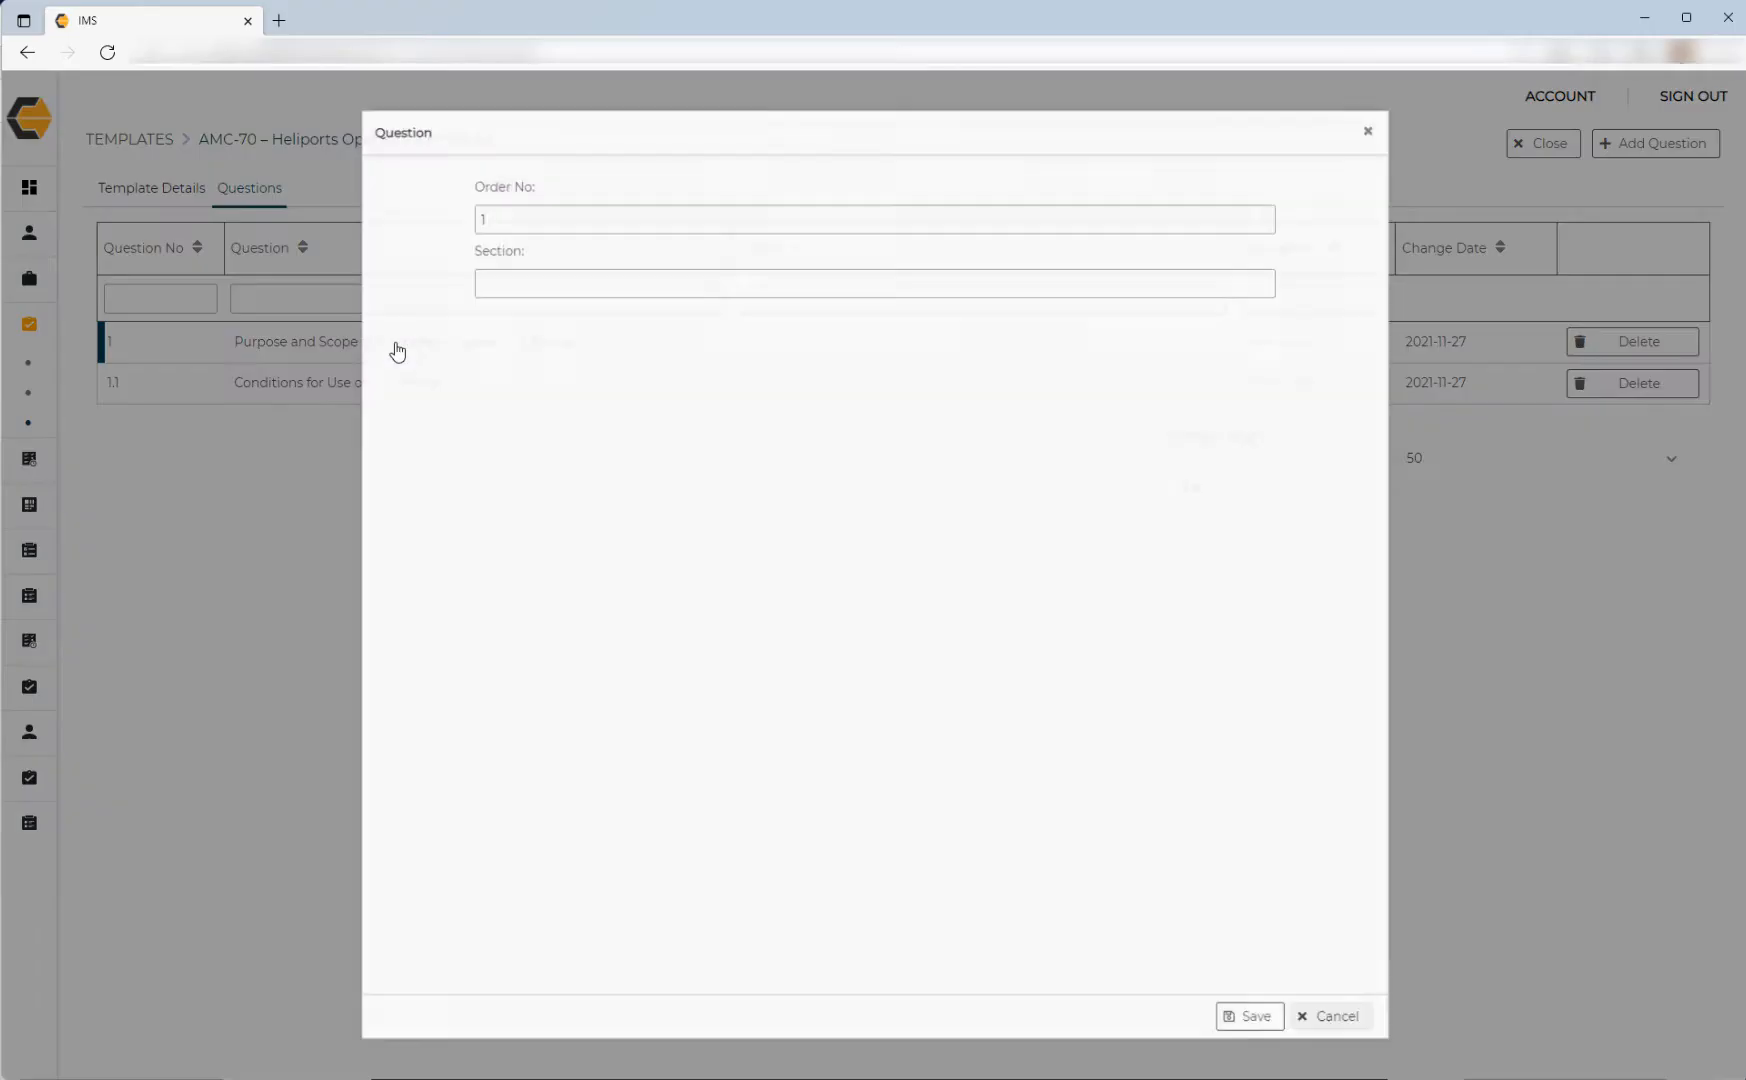
pyautogui.click(497, 280)
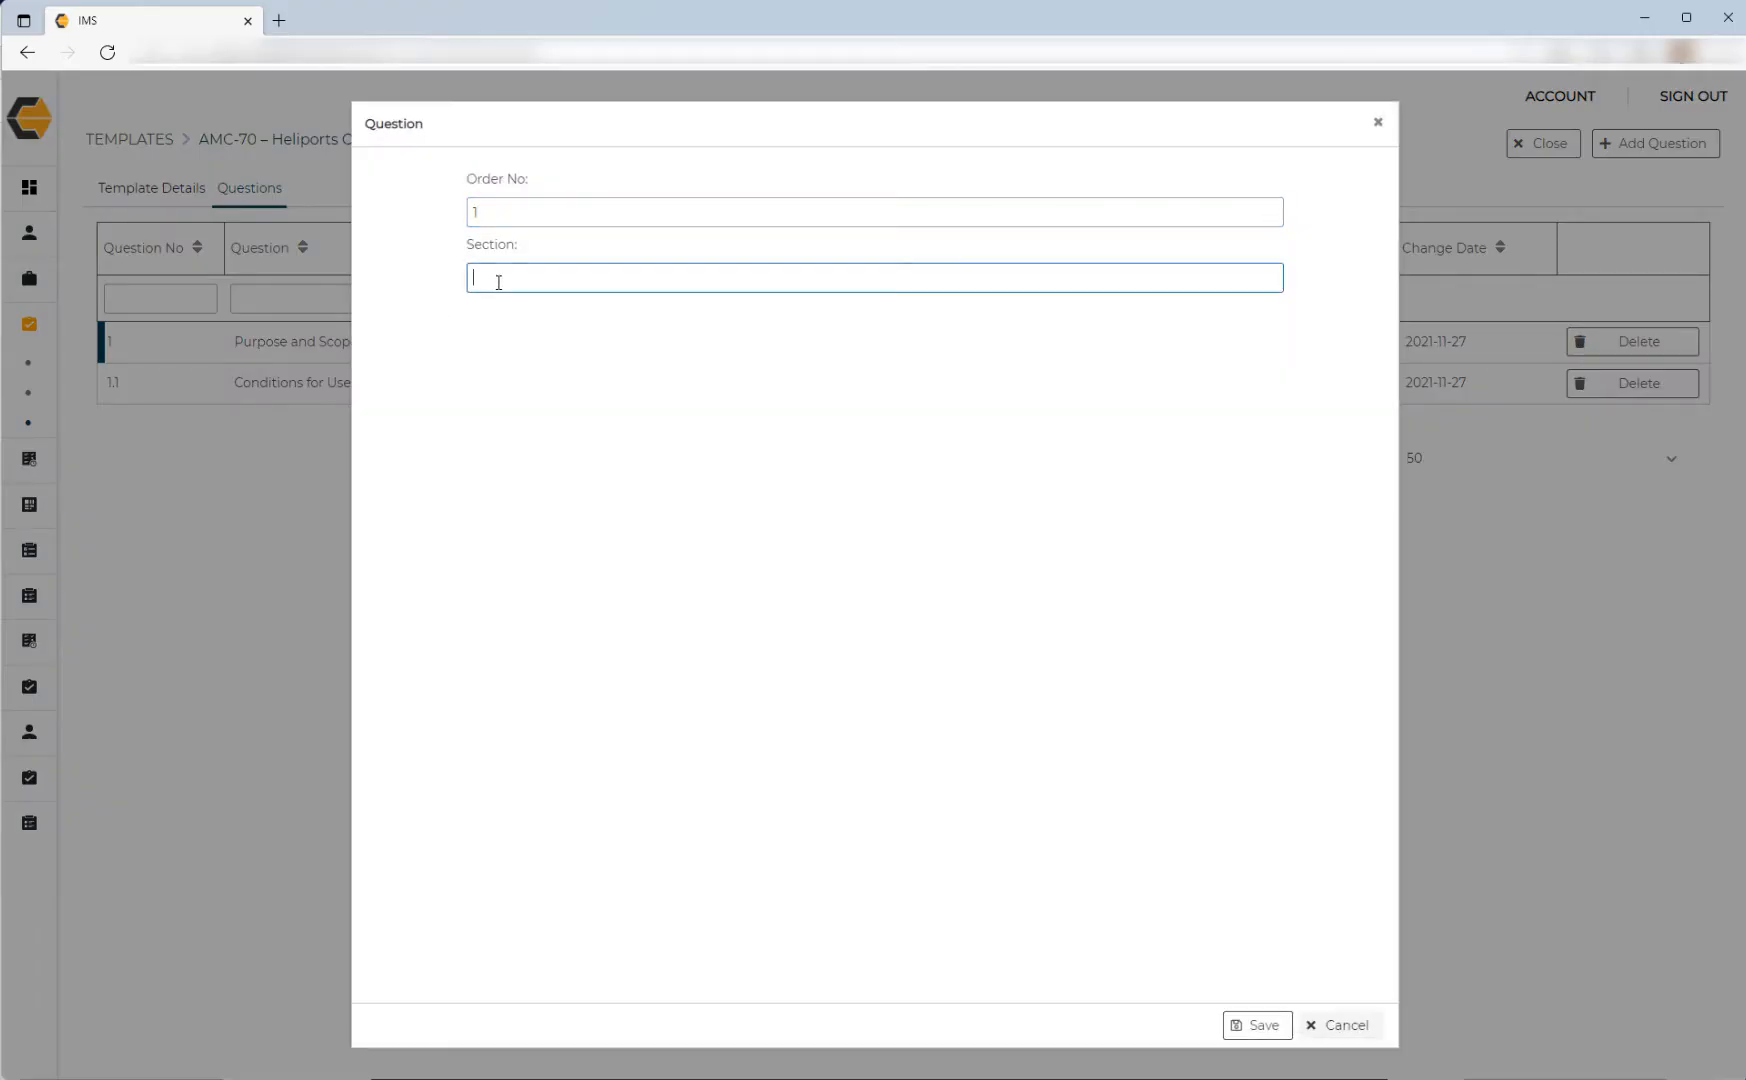
pyautogui.hotkey('ctrl', 'v')
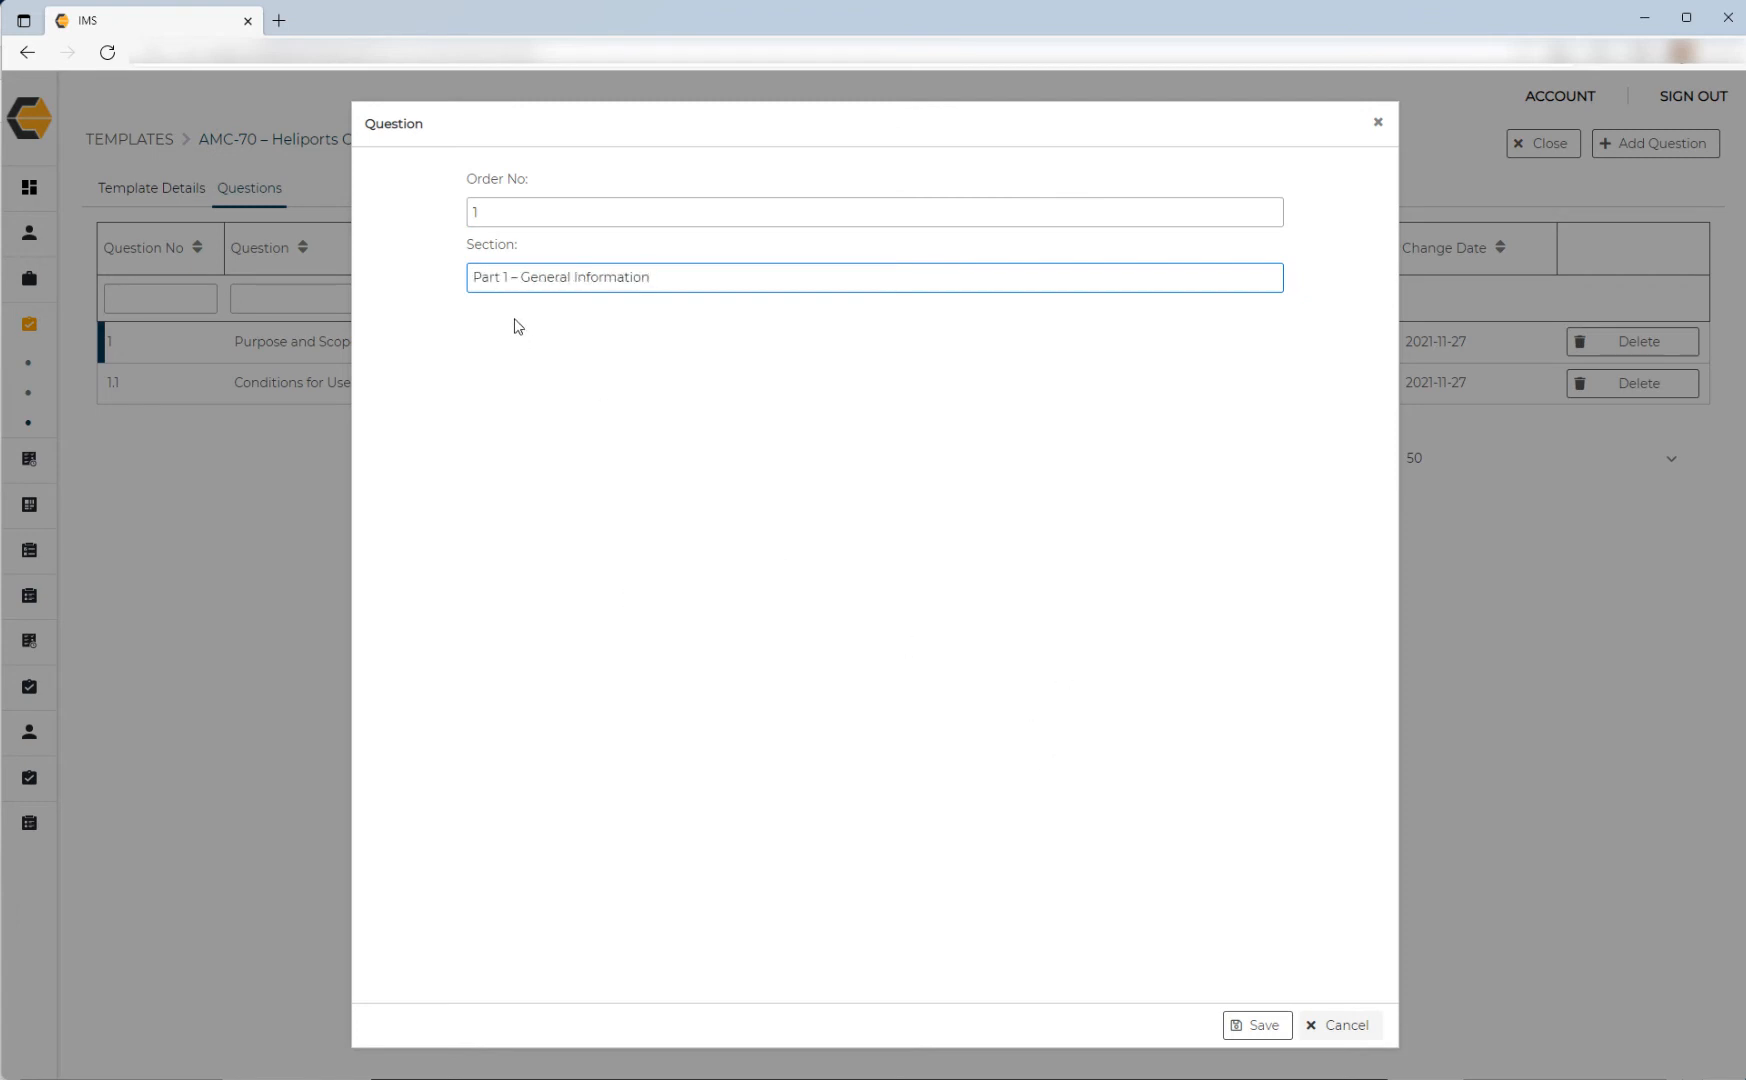
pyautogui.click(1252, 1027)
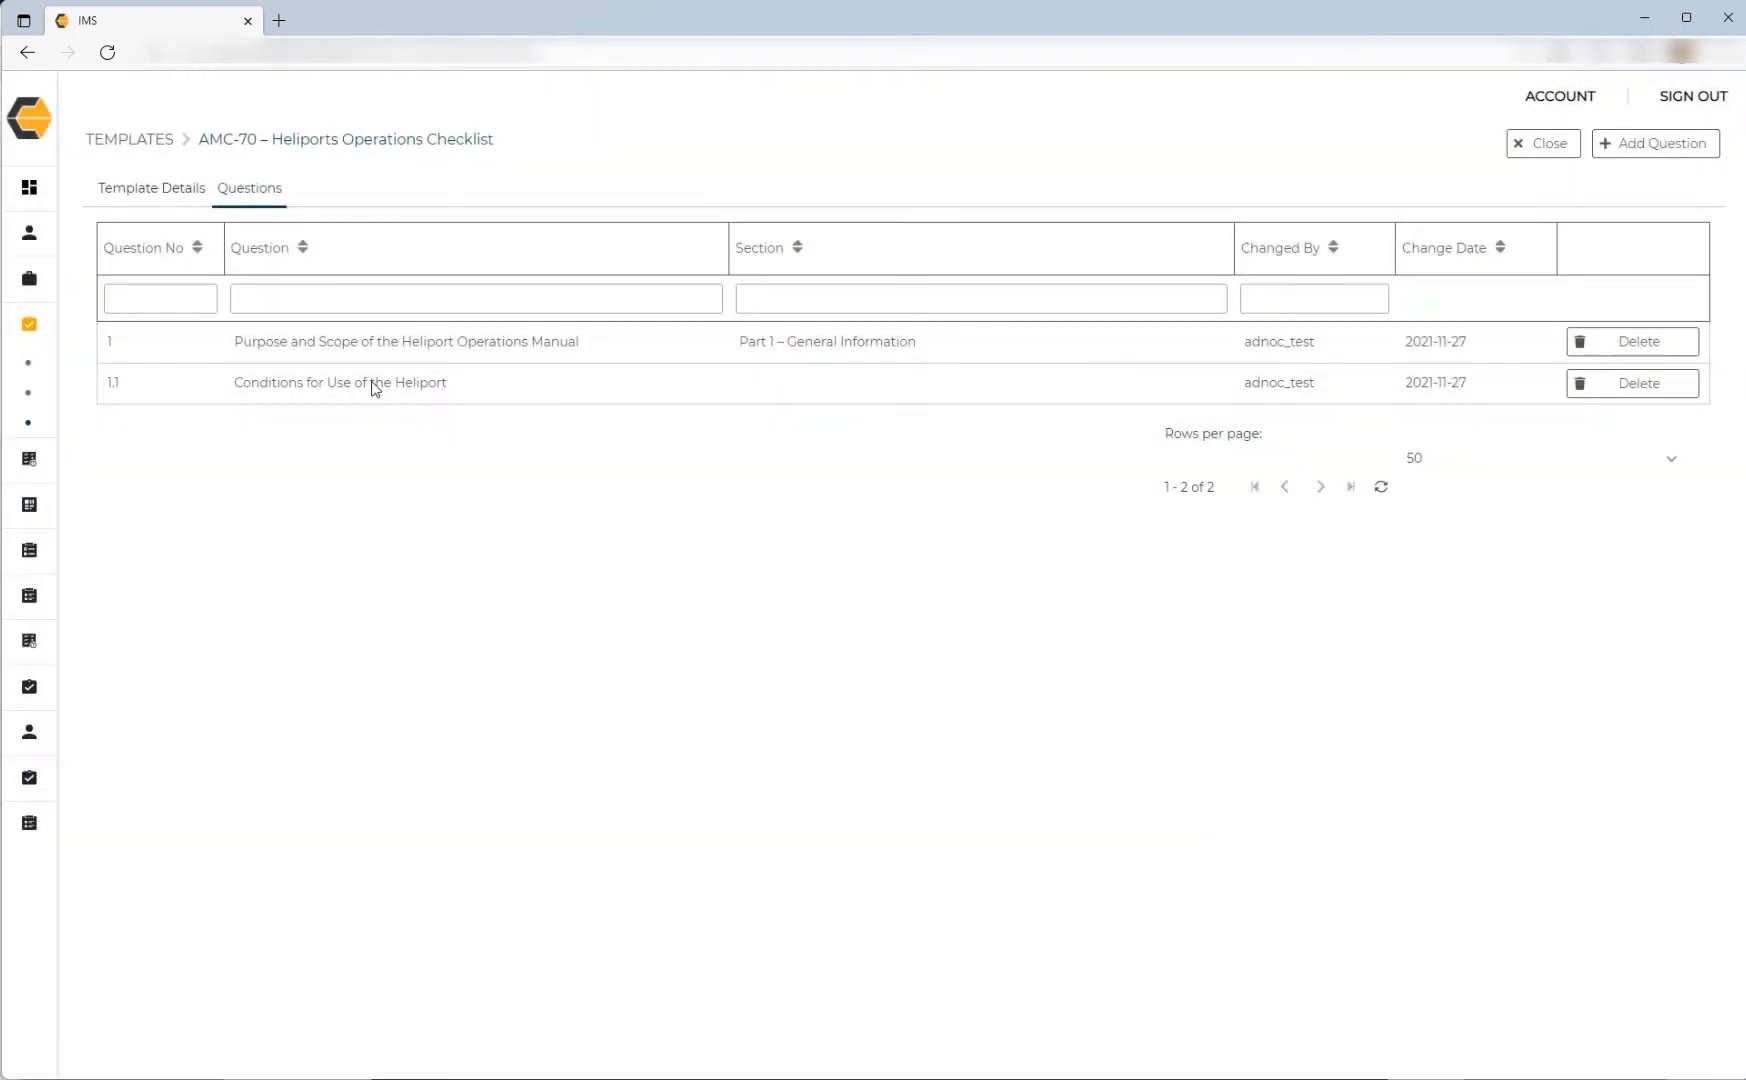
# Set the section of the Conditions for Use of the Heliport question to "Part 1 – General Information" and save it.
pyautogui.click(373, 390)
pyautogui.click(497, 274)
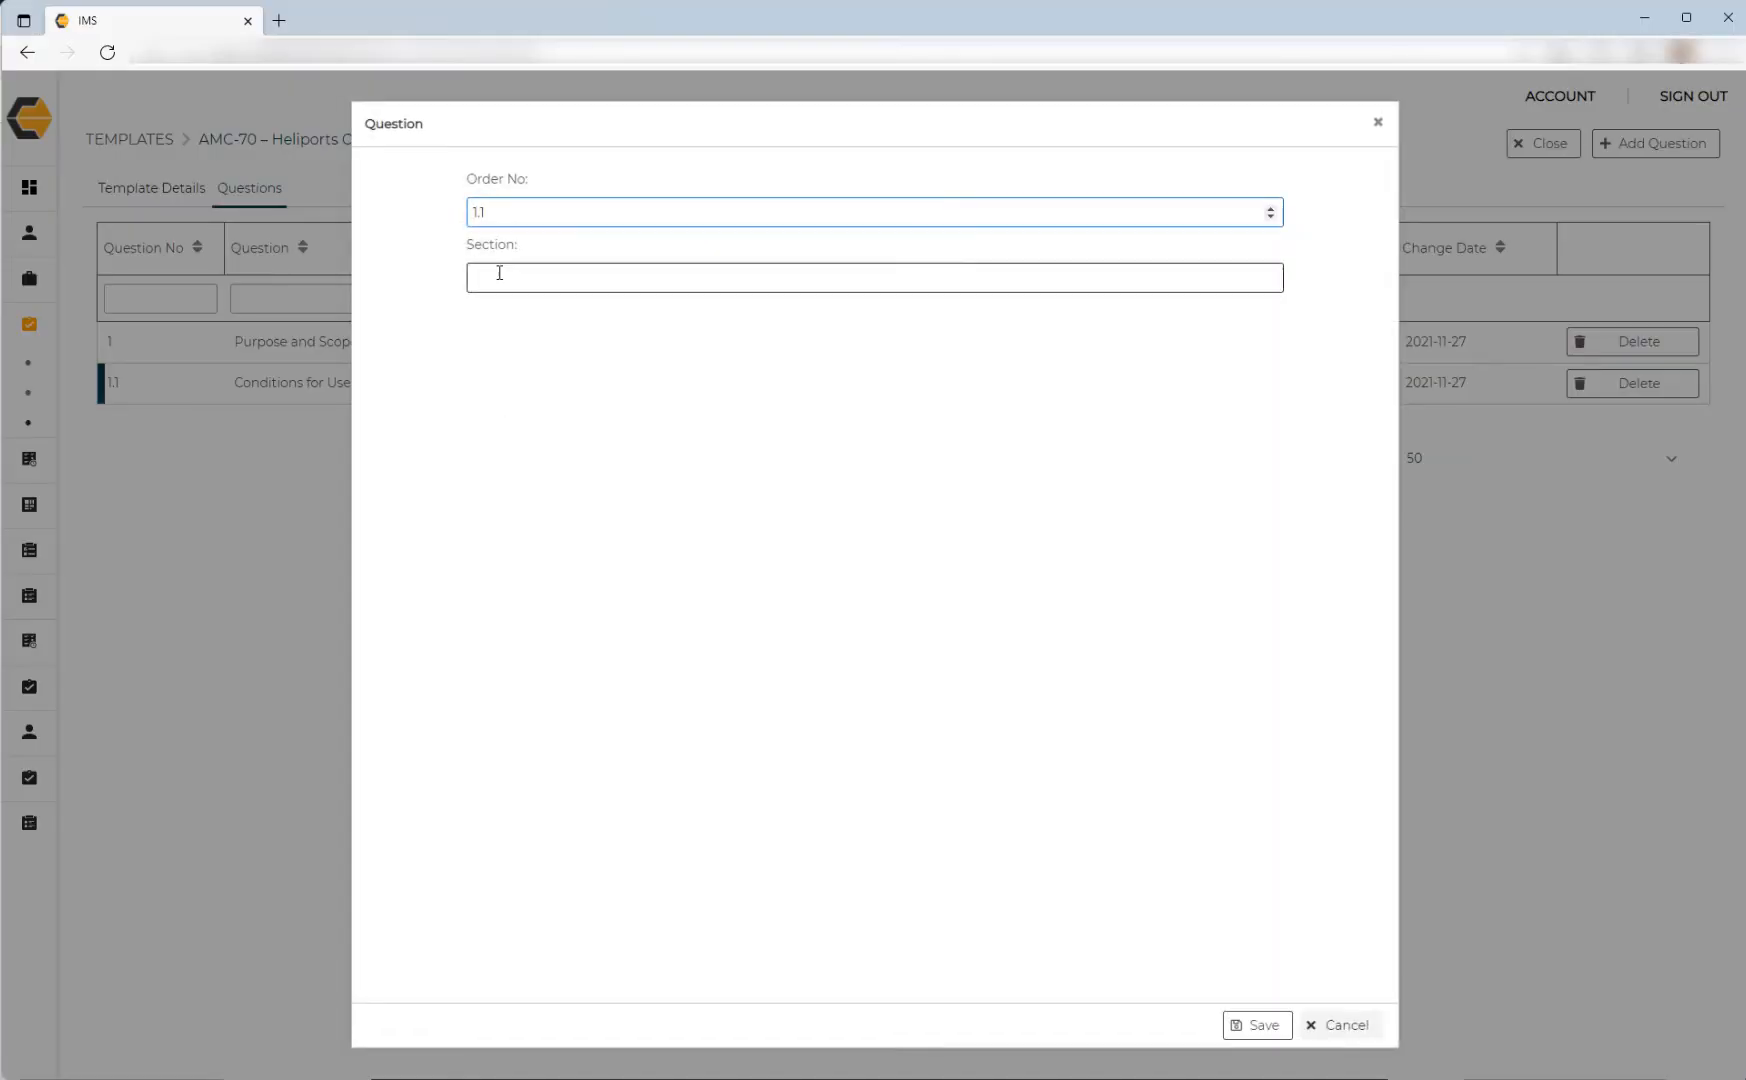
pyautogui.hotkey('ctrl', 'v')
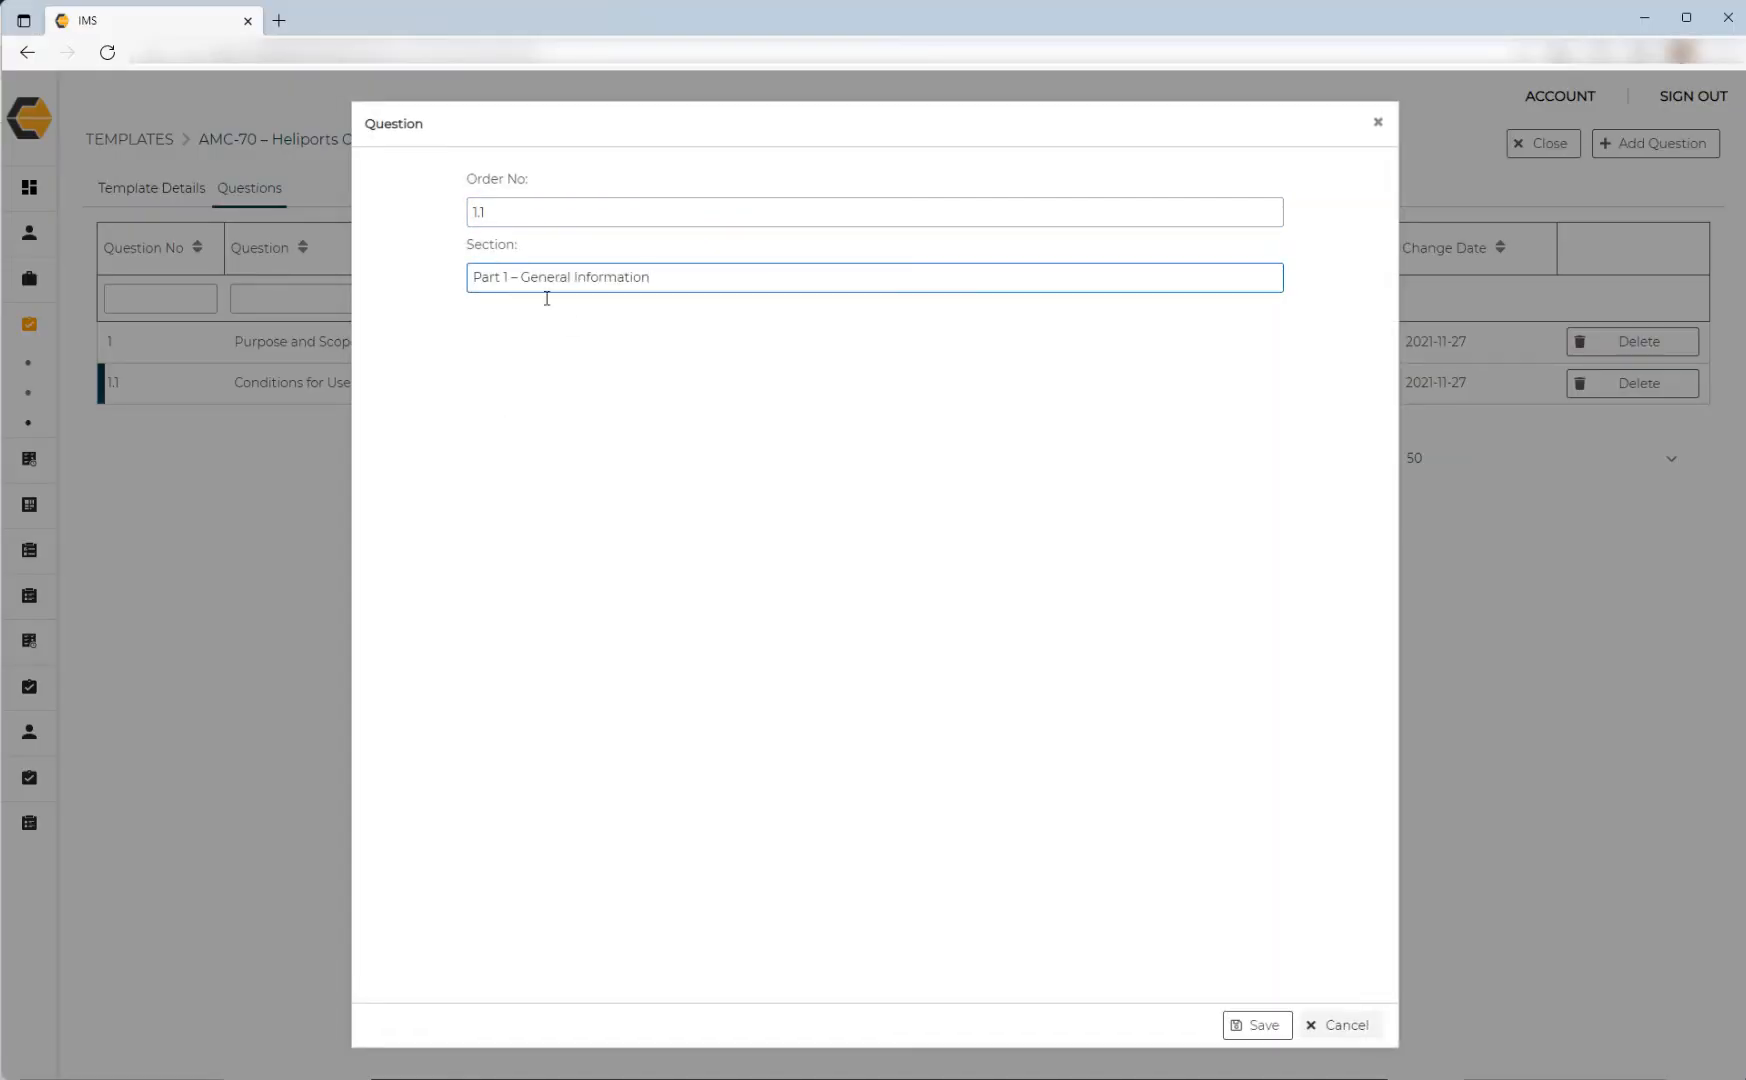
pyautogui.click(1258, 1026)
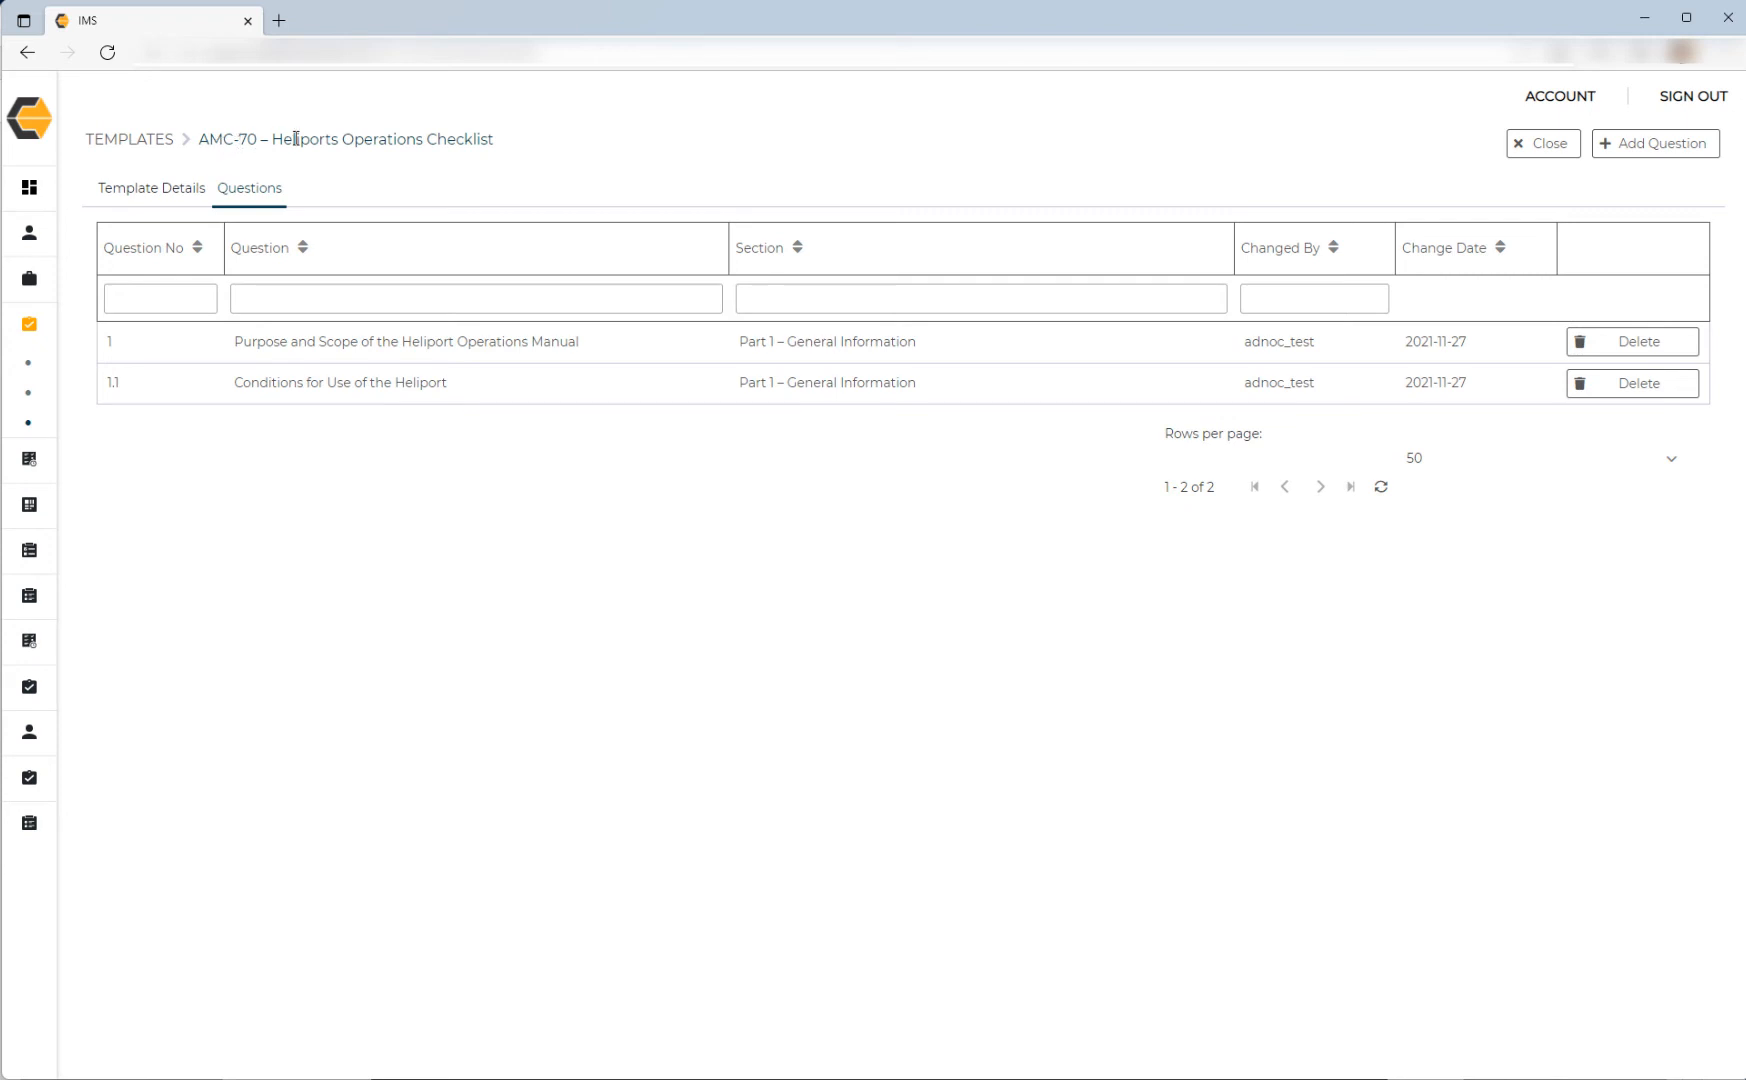
# Return to the template's details, save the AMC-70 – Heliports Operations Checklist template and close it.
pyautogui.moveTo(203, 141); pyautogui.dragTo(518, 152)
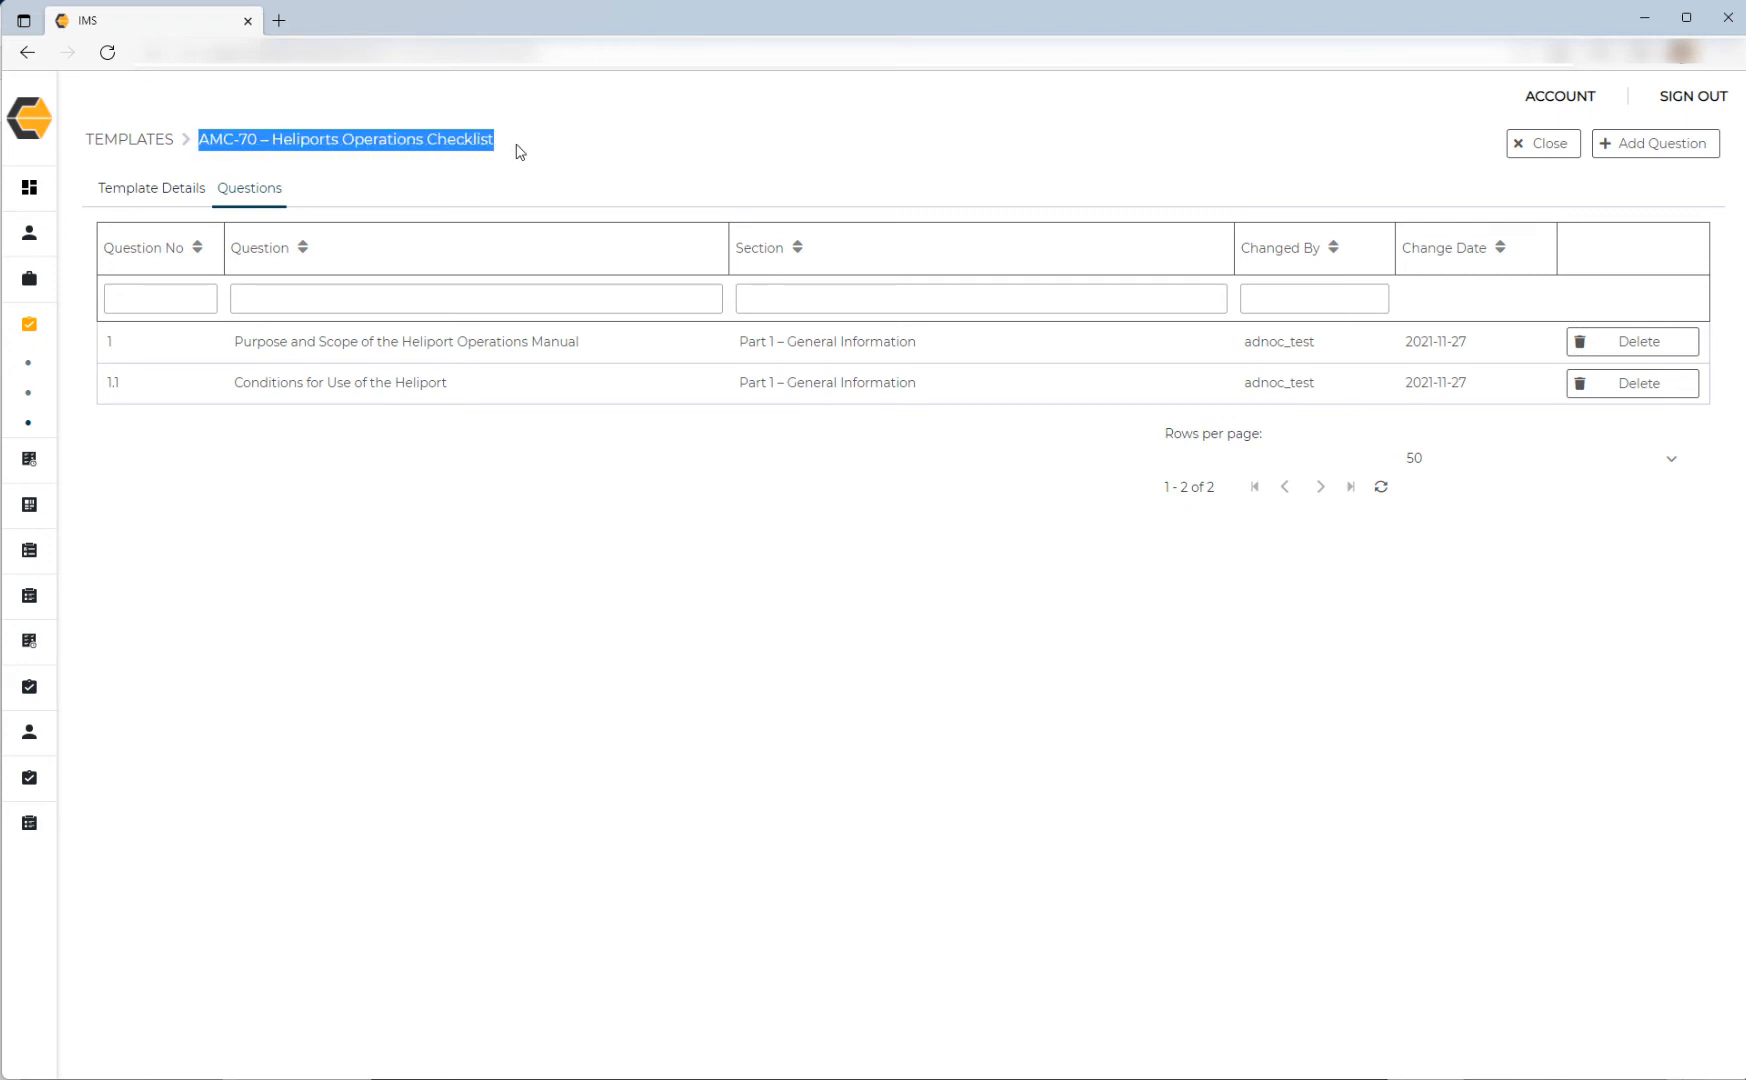
pyautogui.click(1042, 334)
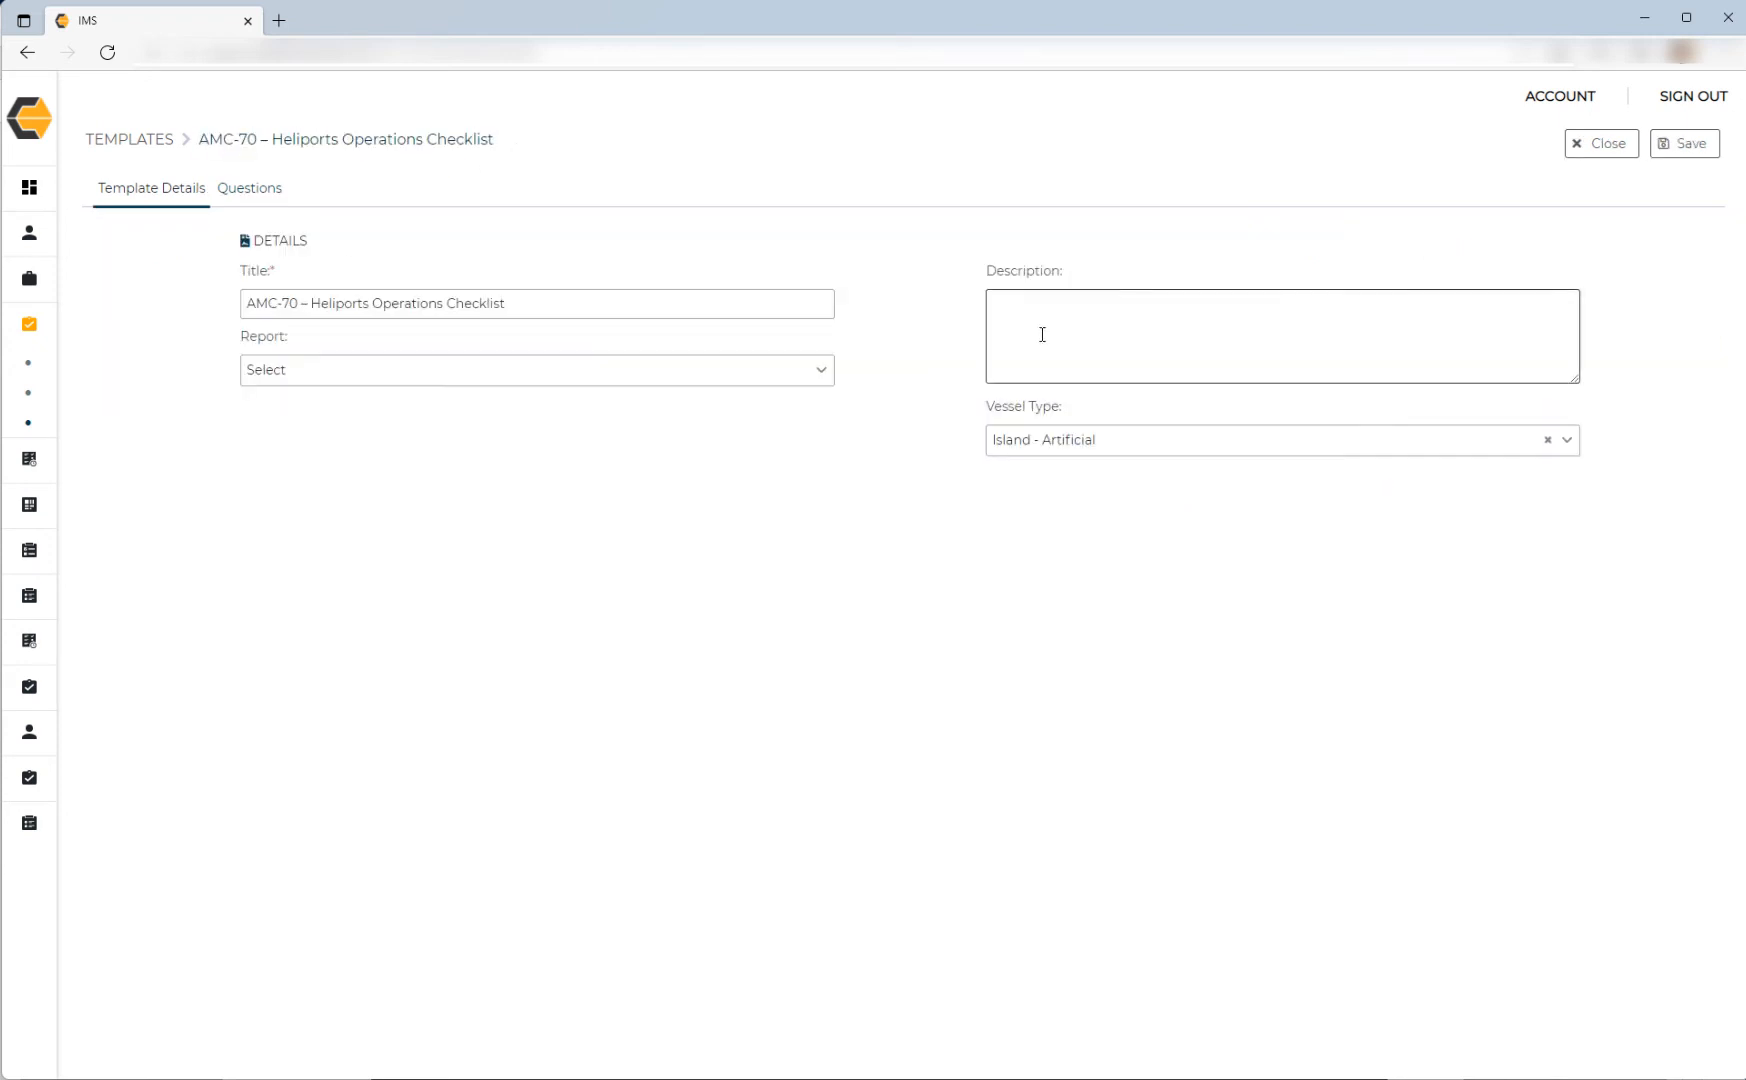
pyautogui.click(1687, 147)
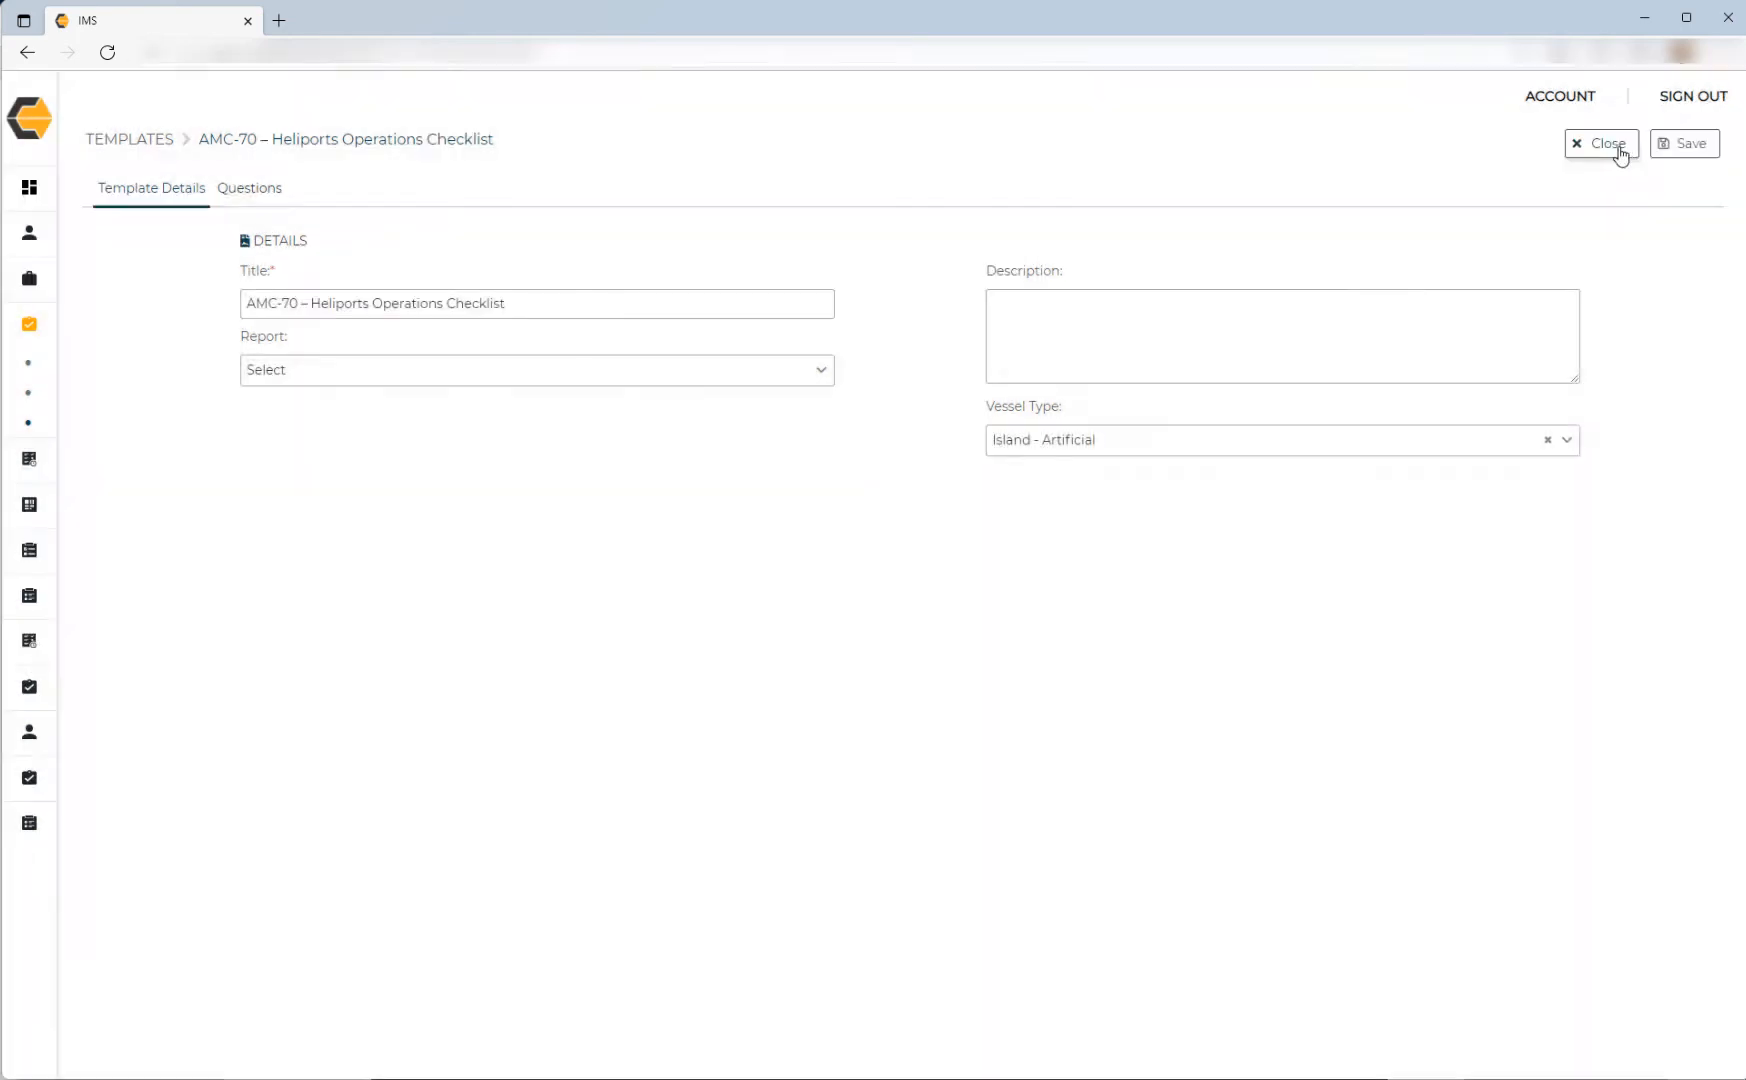
pyautogui.click(1612, 145)
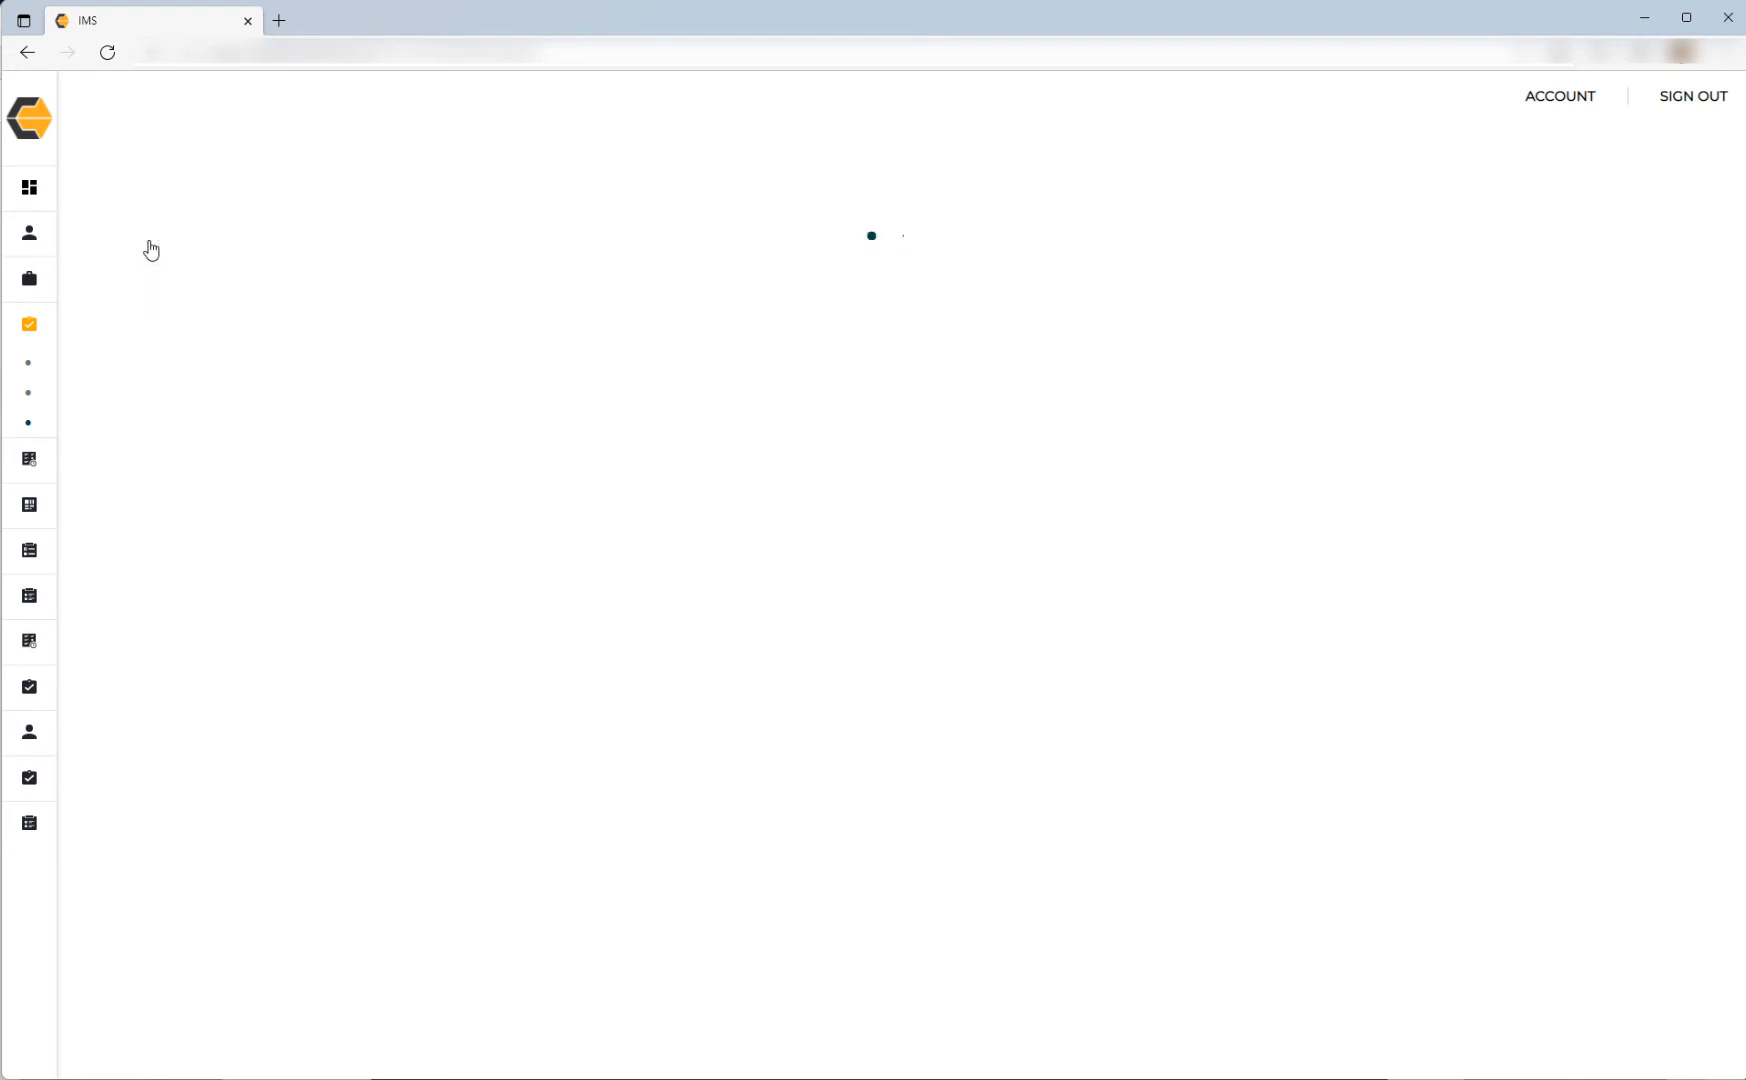
# Reopen the AMC-70 – Heliports Operations Checklist template, check its list of questions and close it again.
pyautogui.click(151, 249)
pyautogui.click(222, 196)
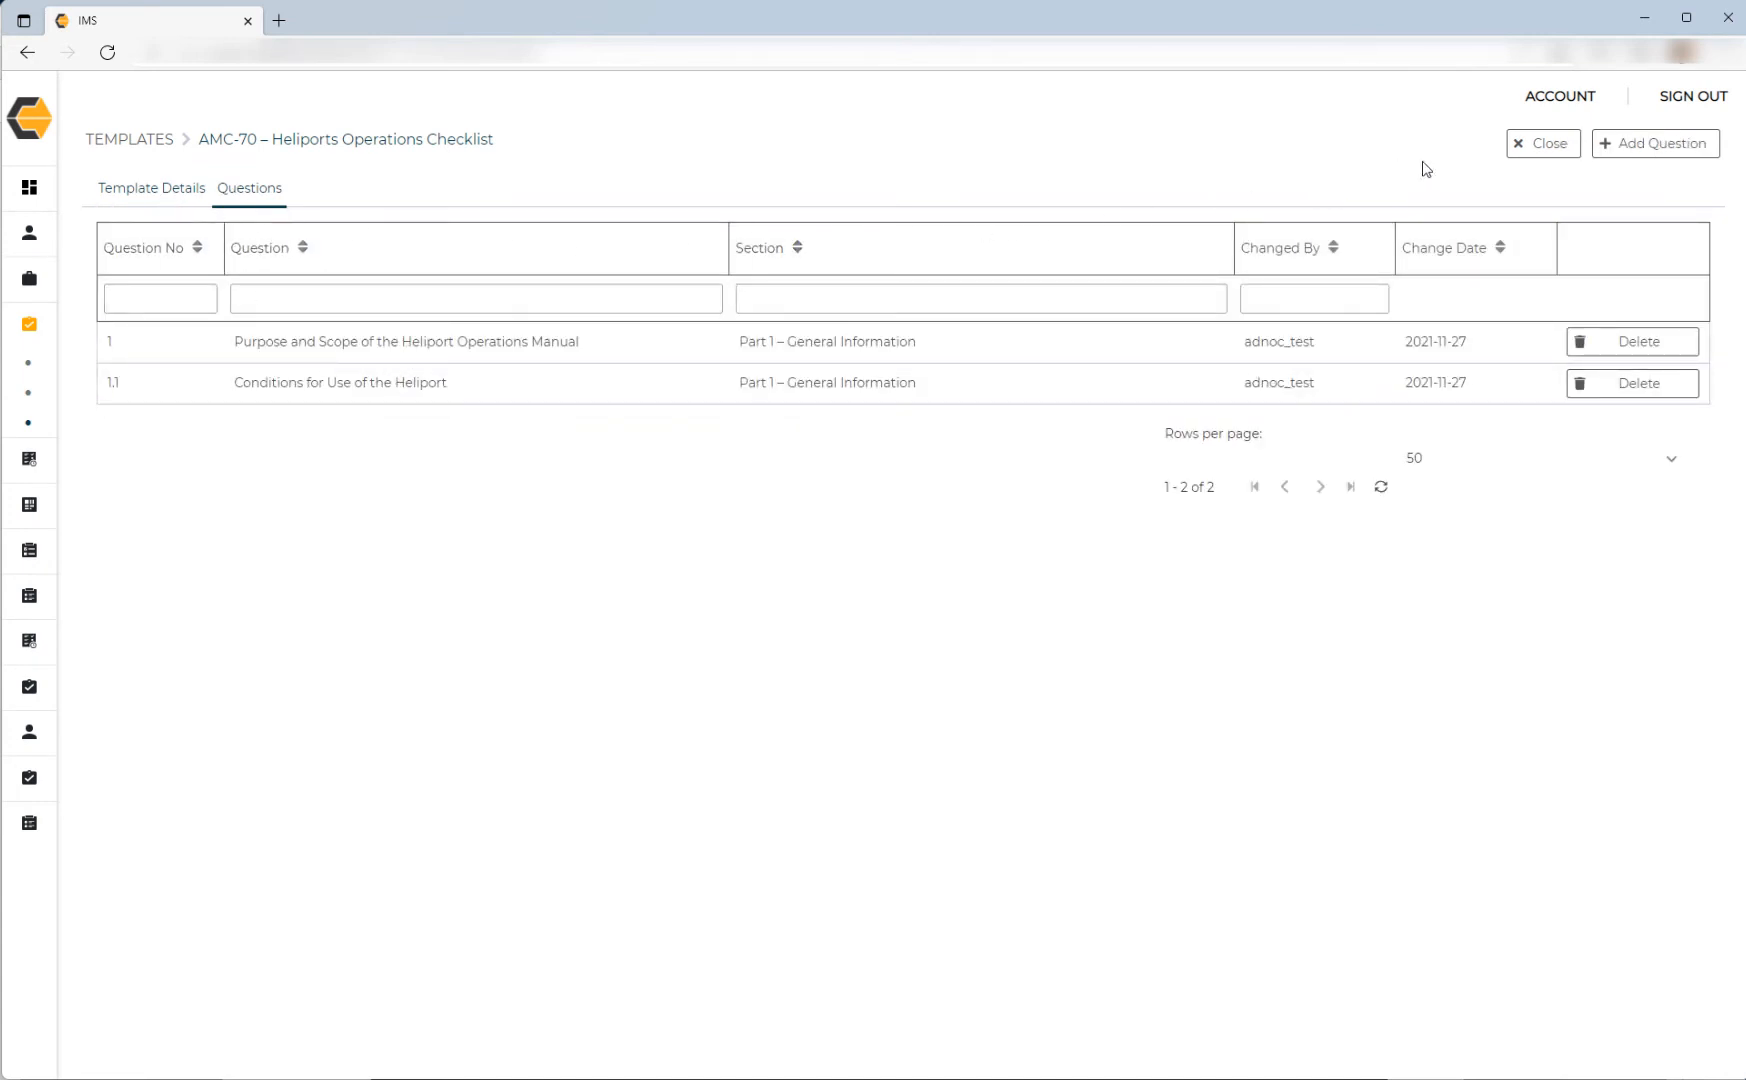
pyautogui.click(1541, 144)
# Go to the list of audits and open a blank form for a new audit.
pyautogui.moveTo(86, 394)
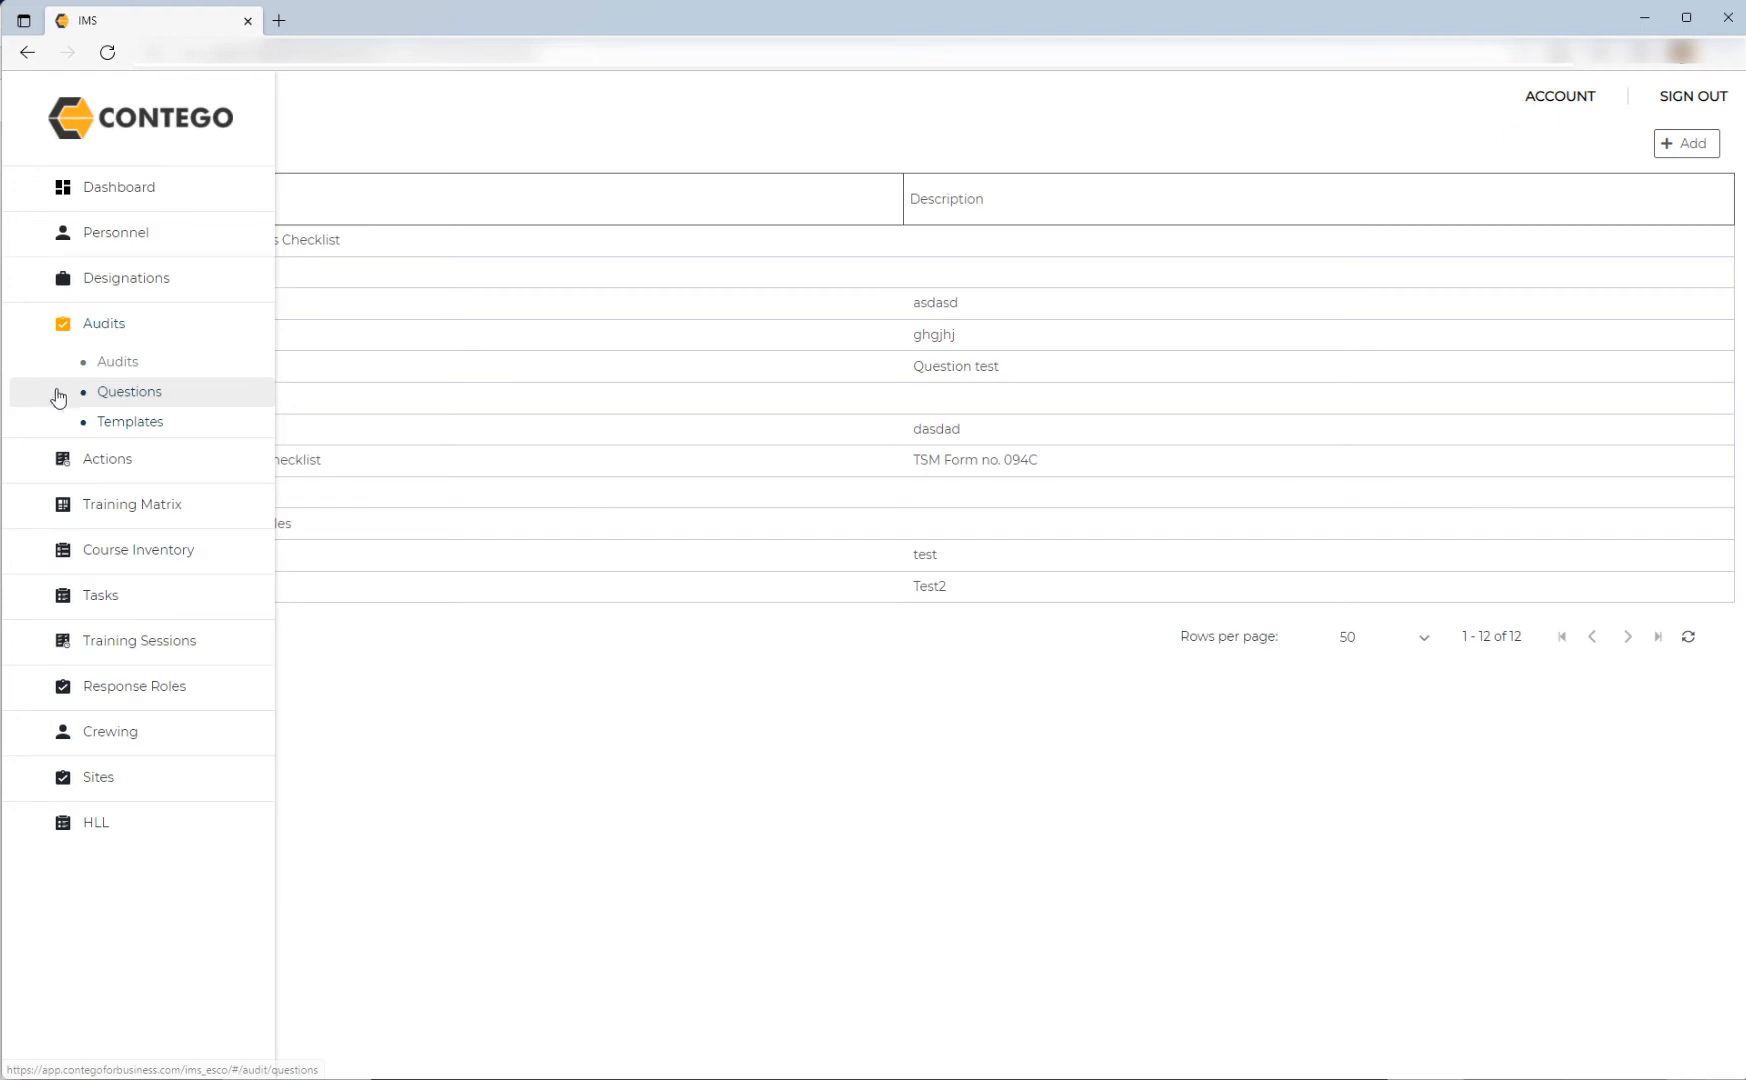
pyautogui.click(117, 364)
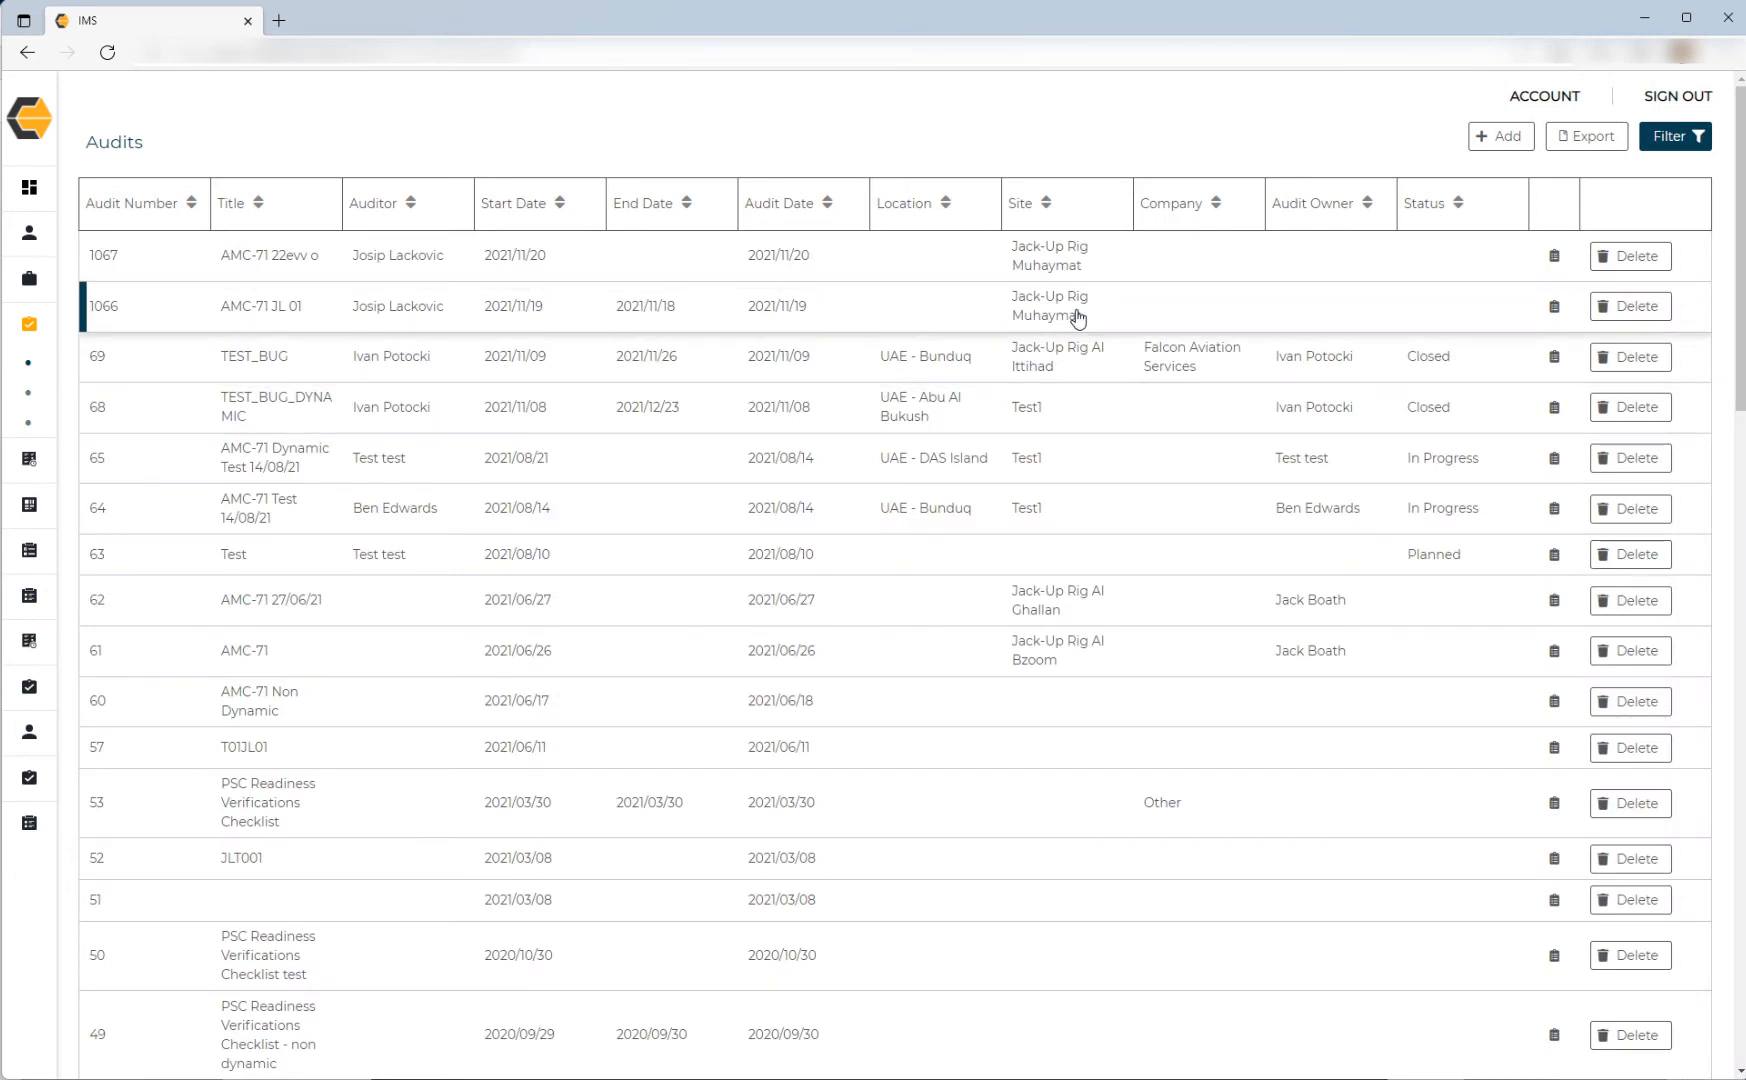
pyautogui.click(1496, 146)
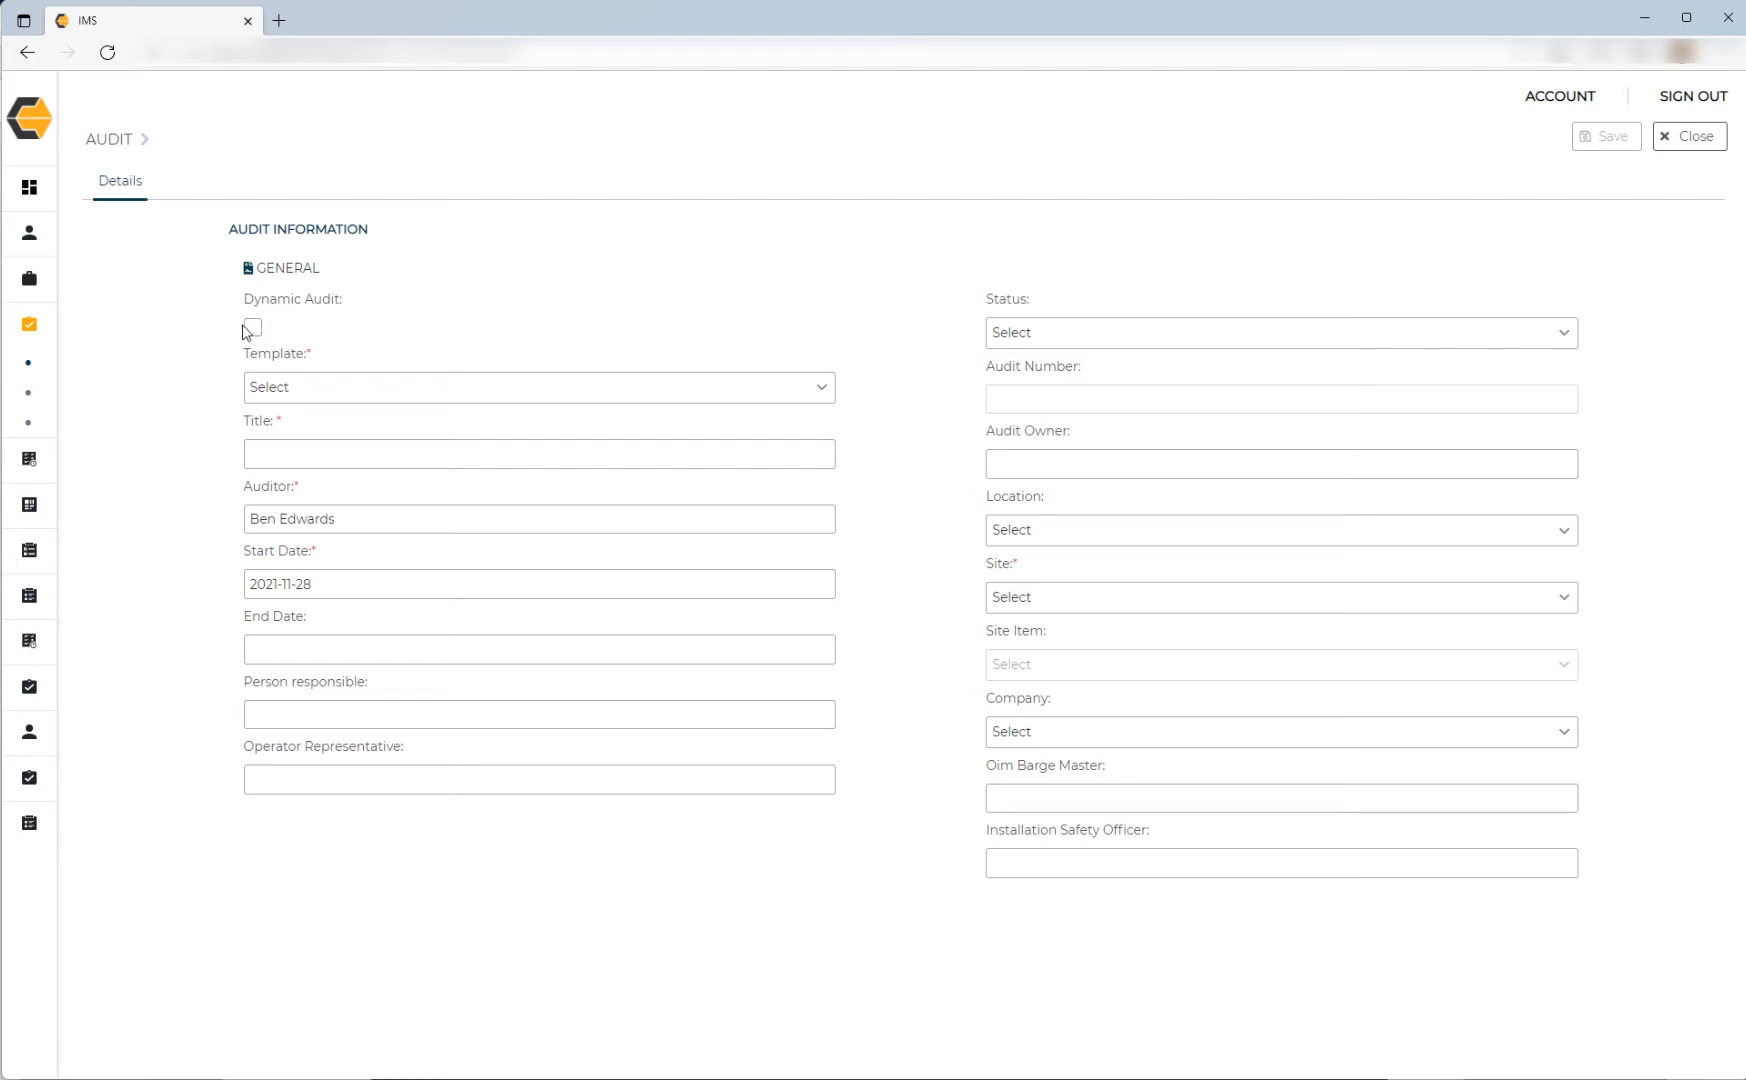
# Make the new audit dynamic and base it on the AMC-70 – Heliports Operations Checklist template.
pyautogui.click(253, 329)
pyautogui.click(349, 398)
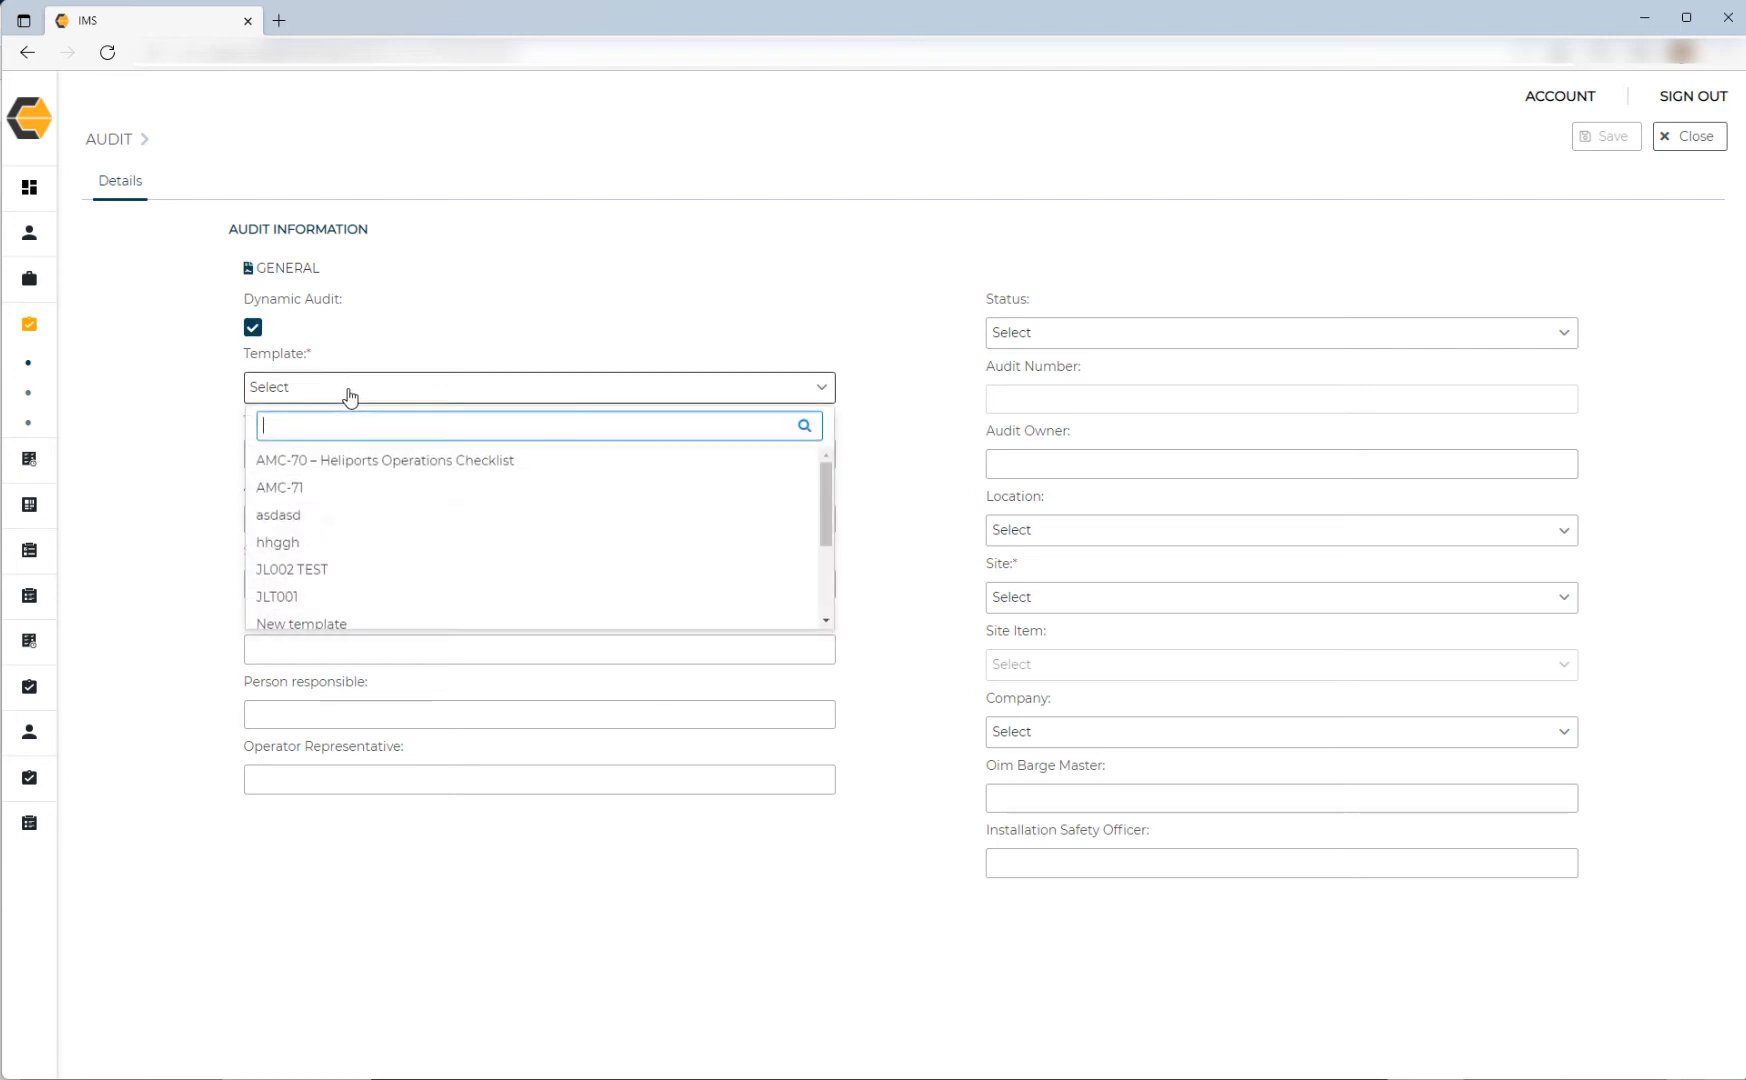
pyautogui.click(295, 462)
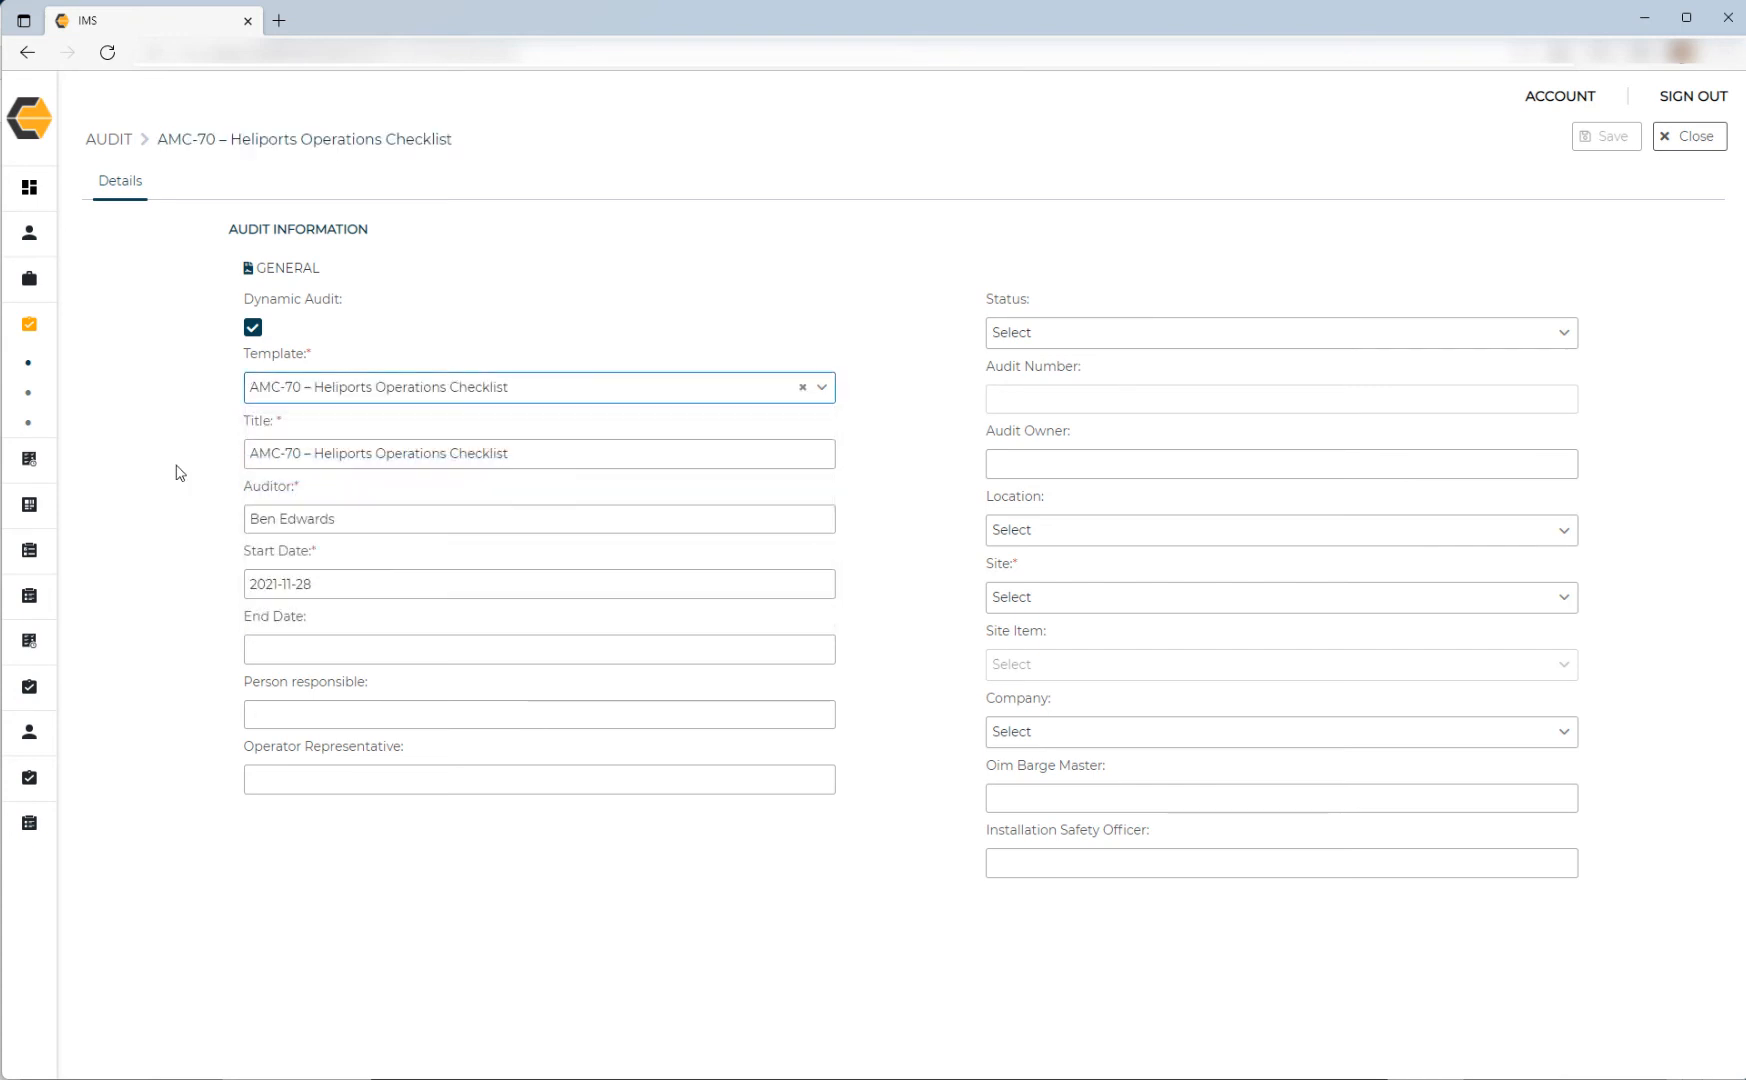
# Replace the auditor entry by looking up the auditor's first name and selecting the matching person.
pyautogui.tripleClick(350, 518)
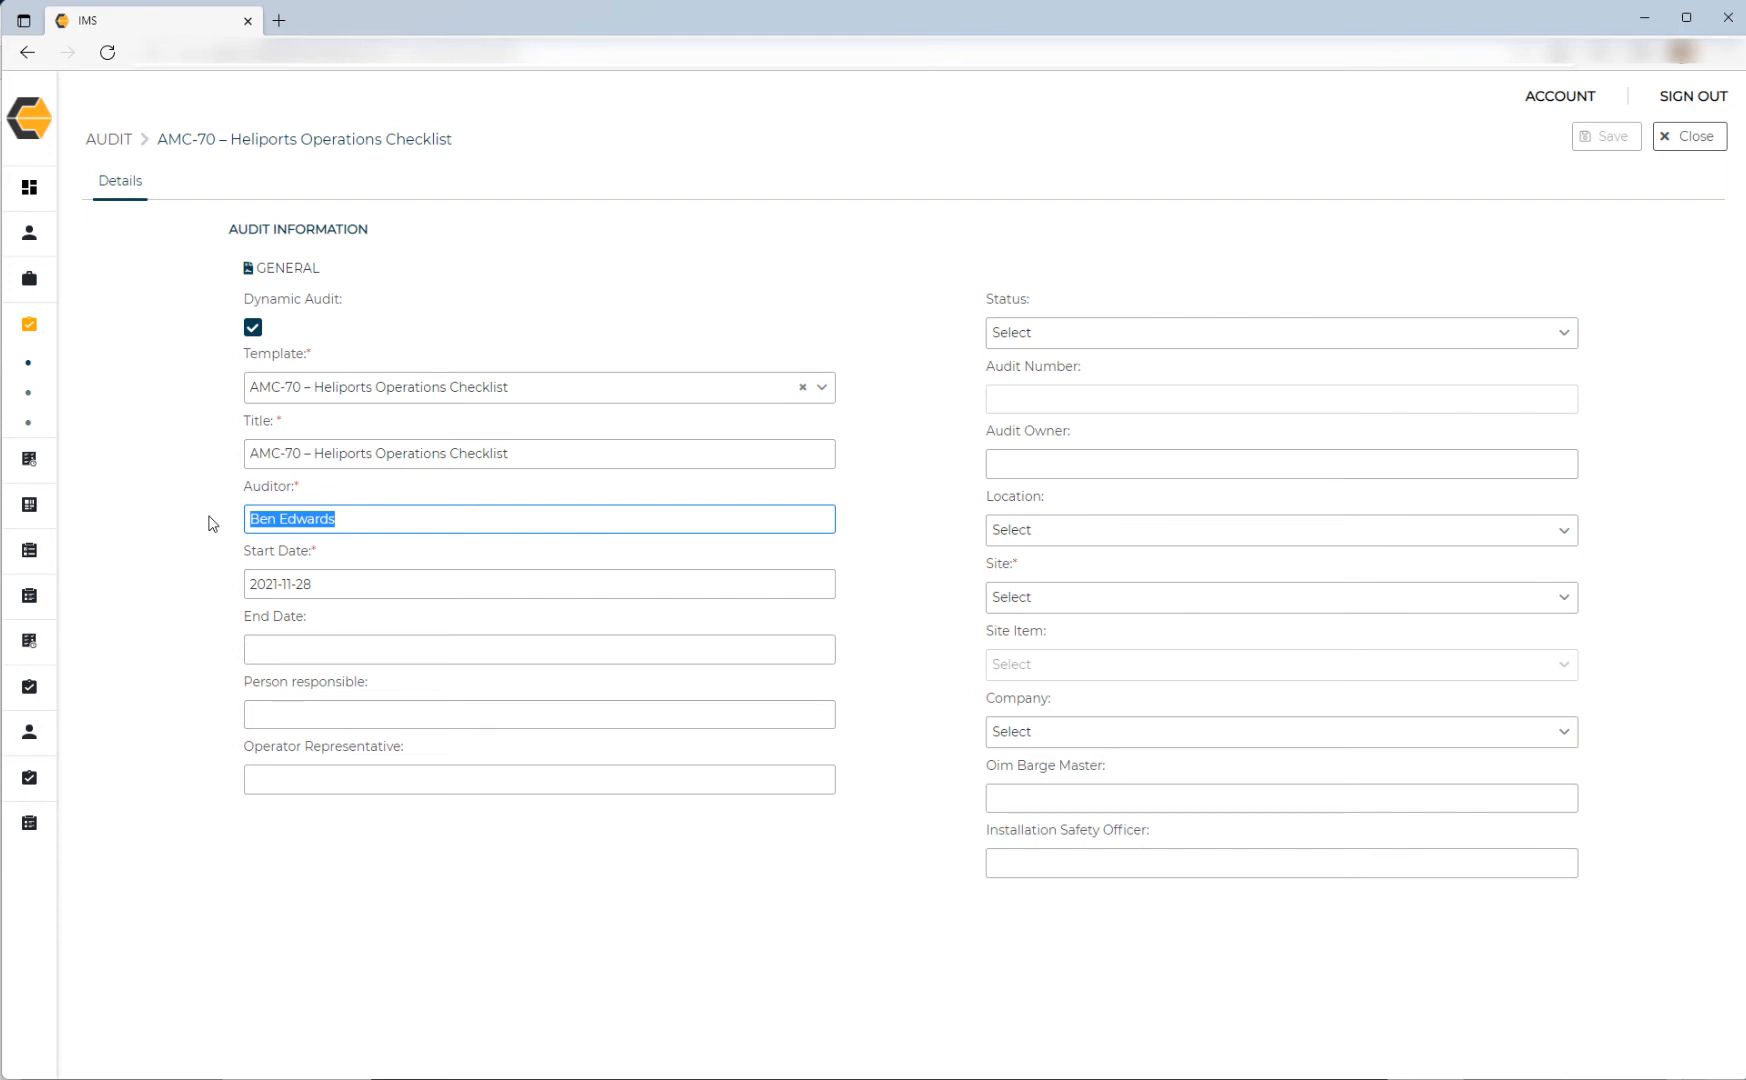
pyautogui.write('ben')
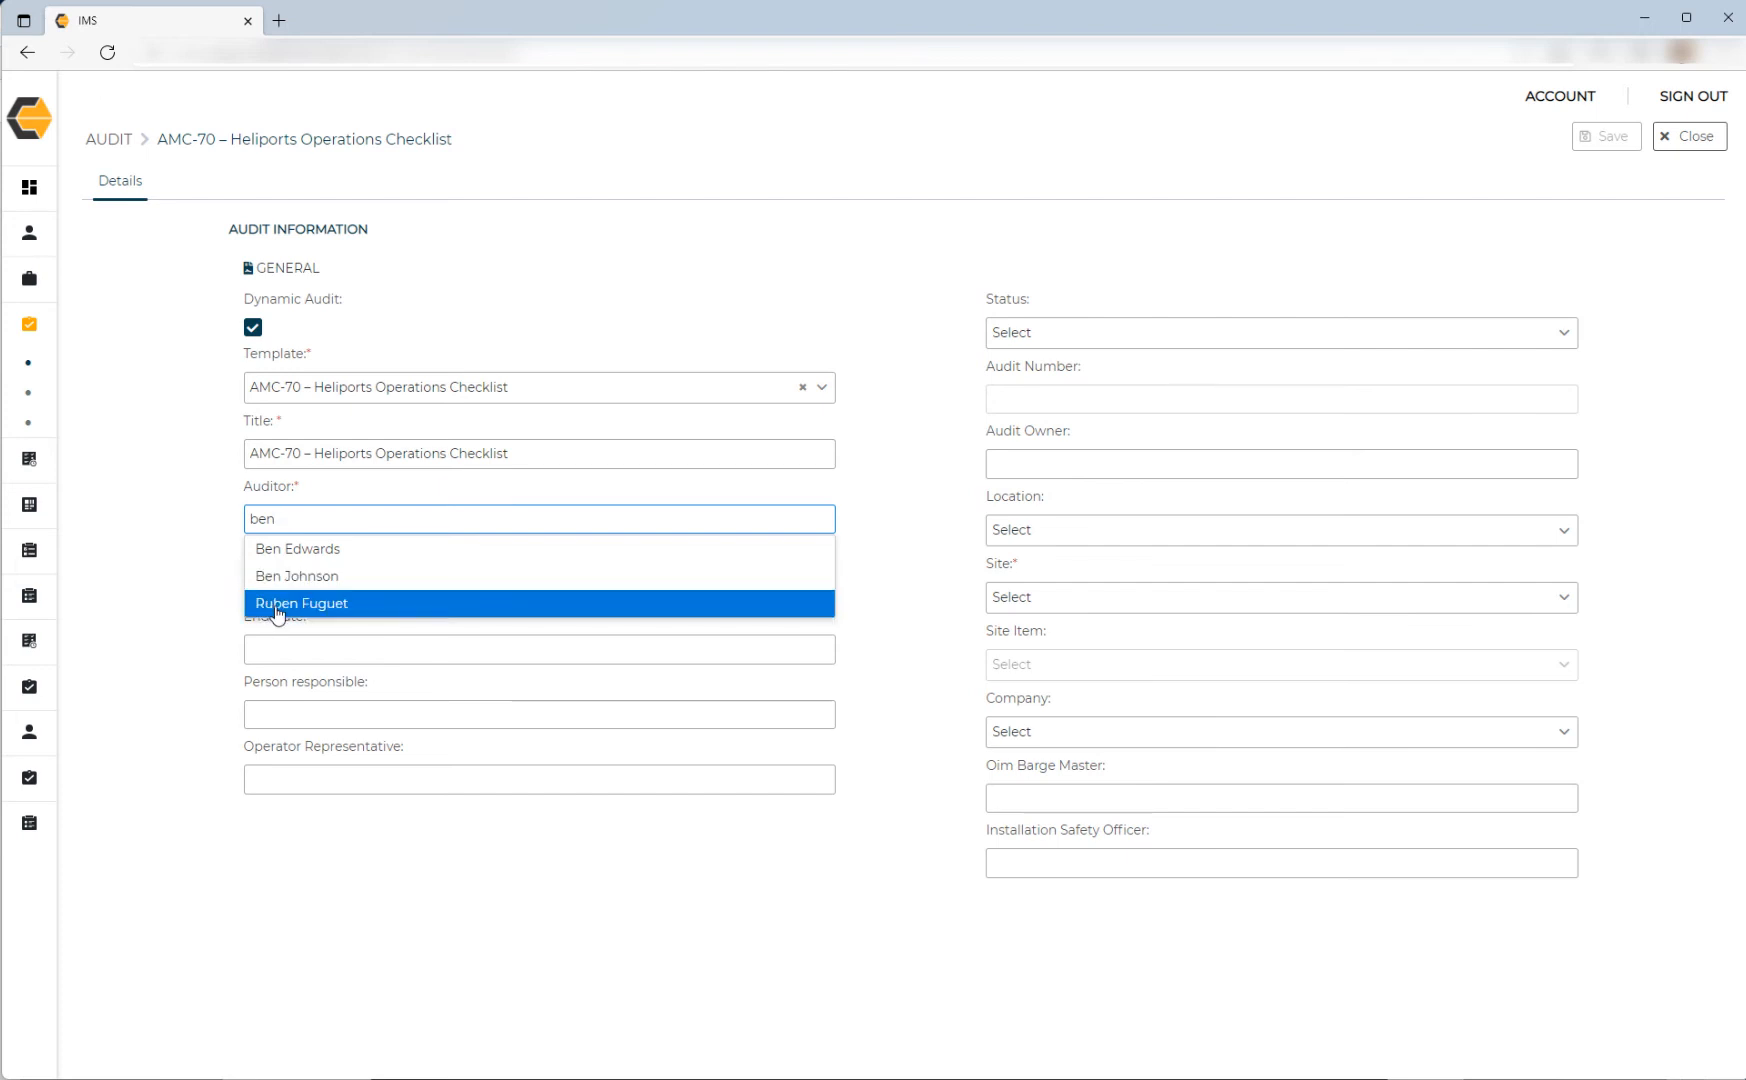
pyautogui.click(266, 552)
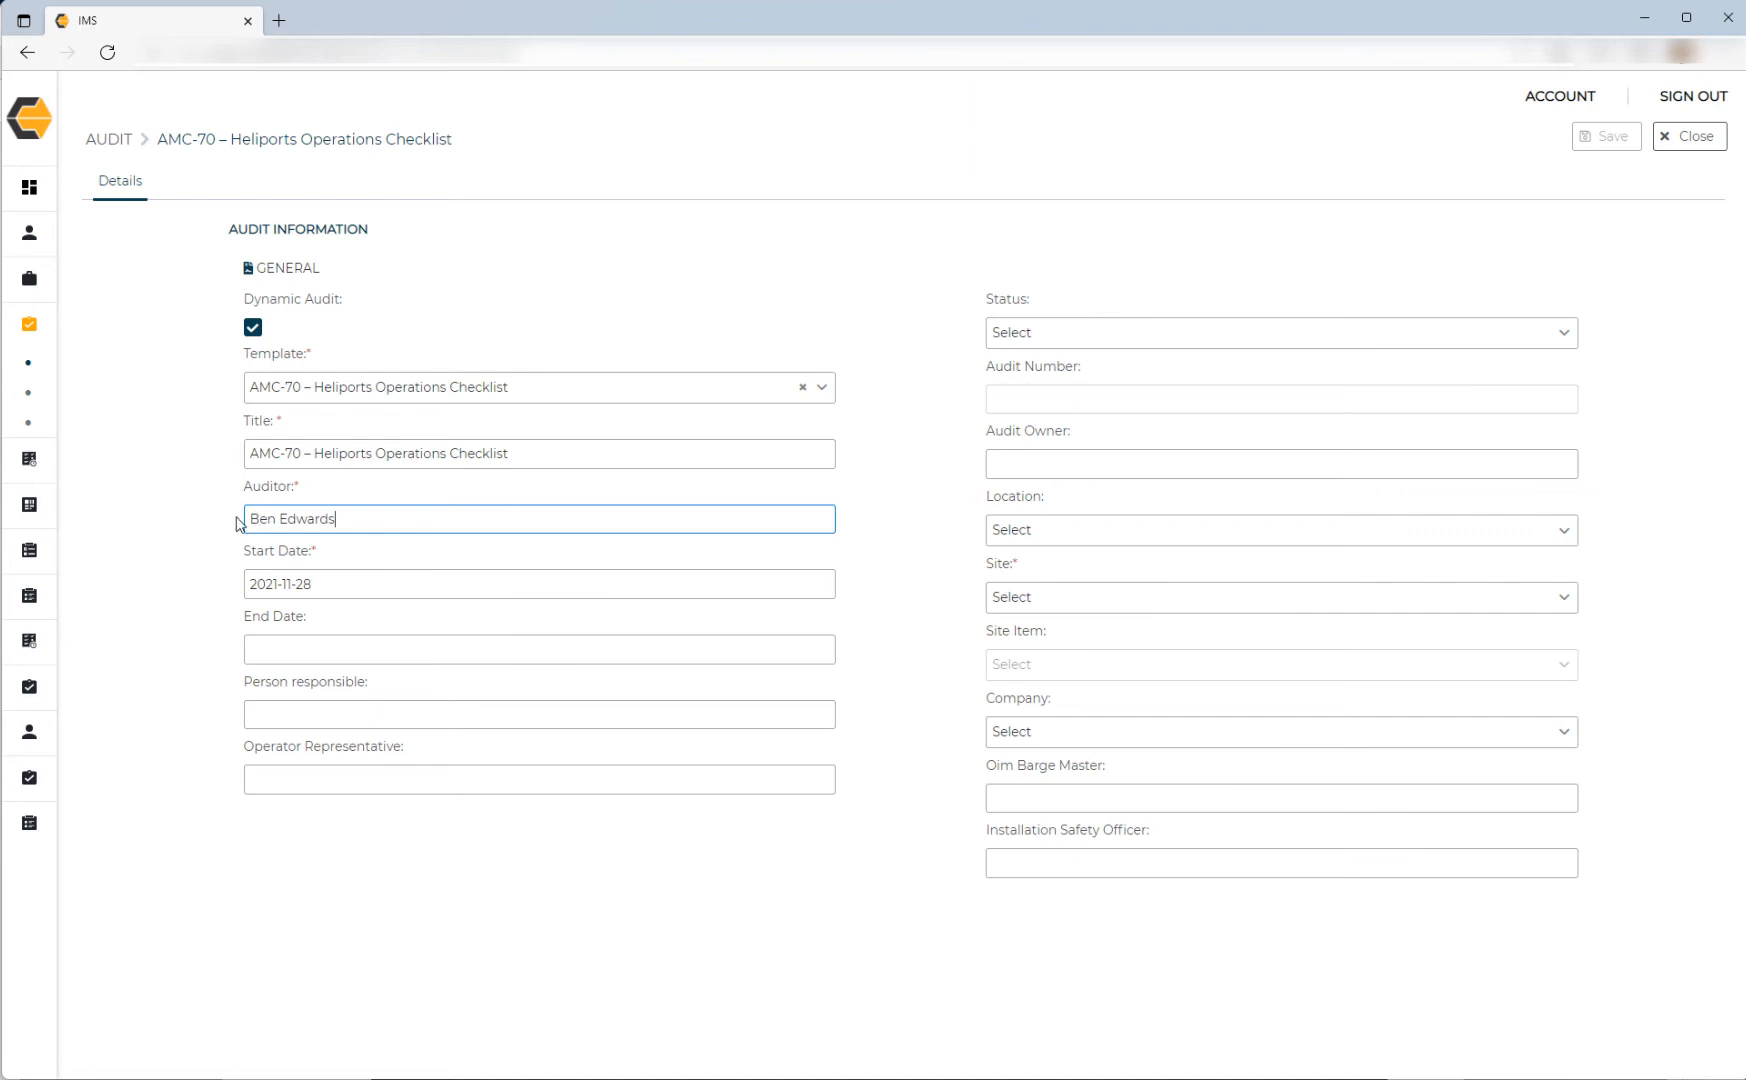
# Set the audit's end date to 2021-11-28.
pyautogui.click(265, 580)
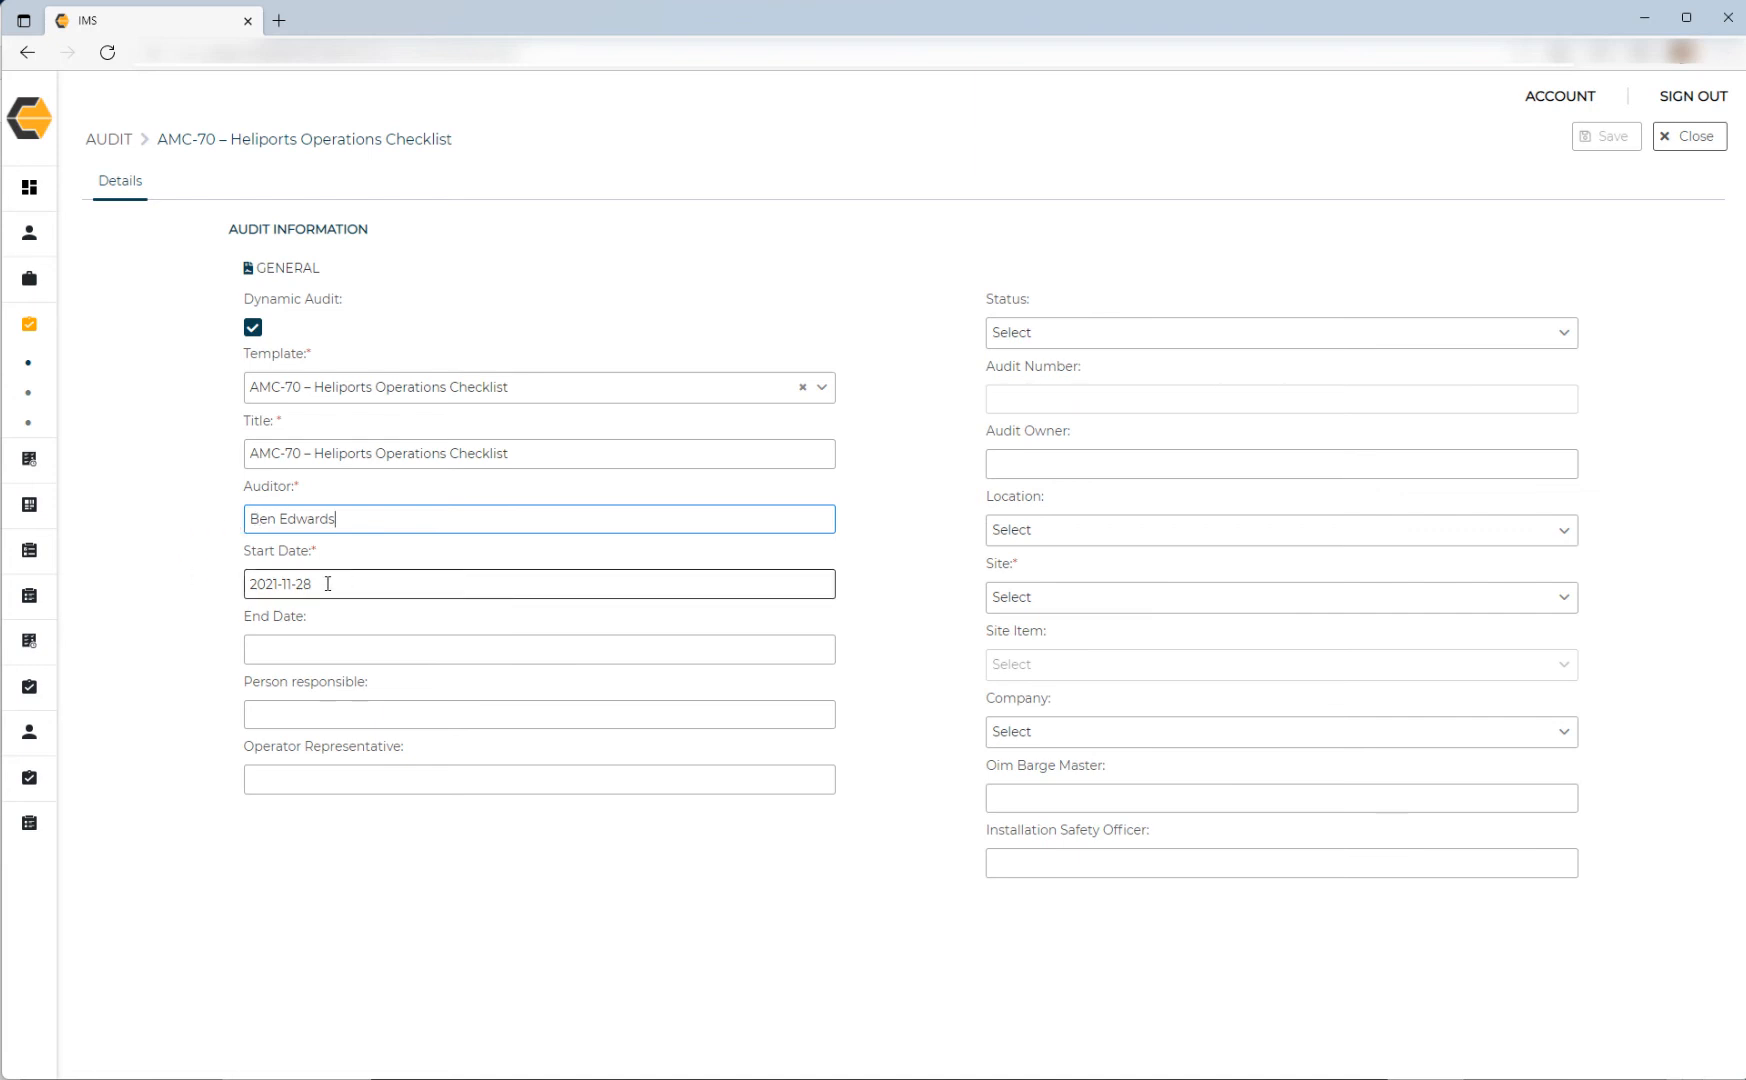
pyautogui.click(300, 643)
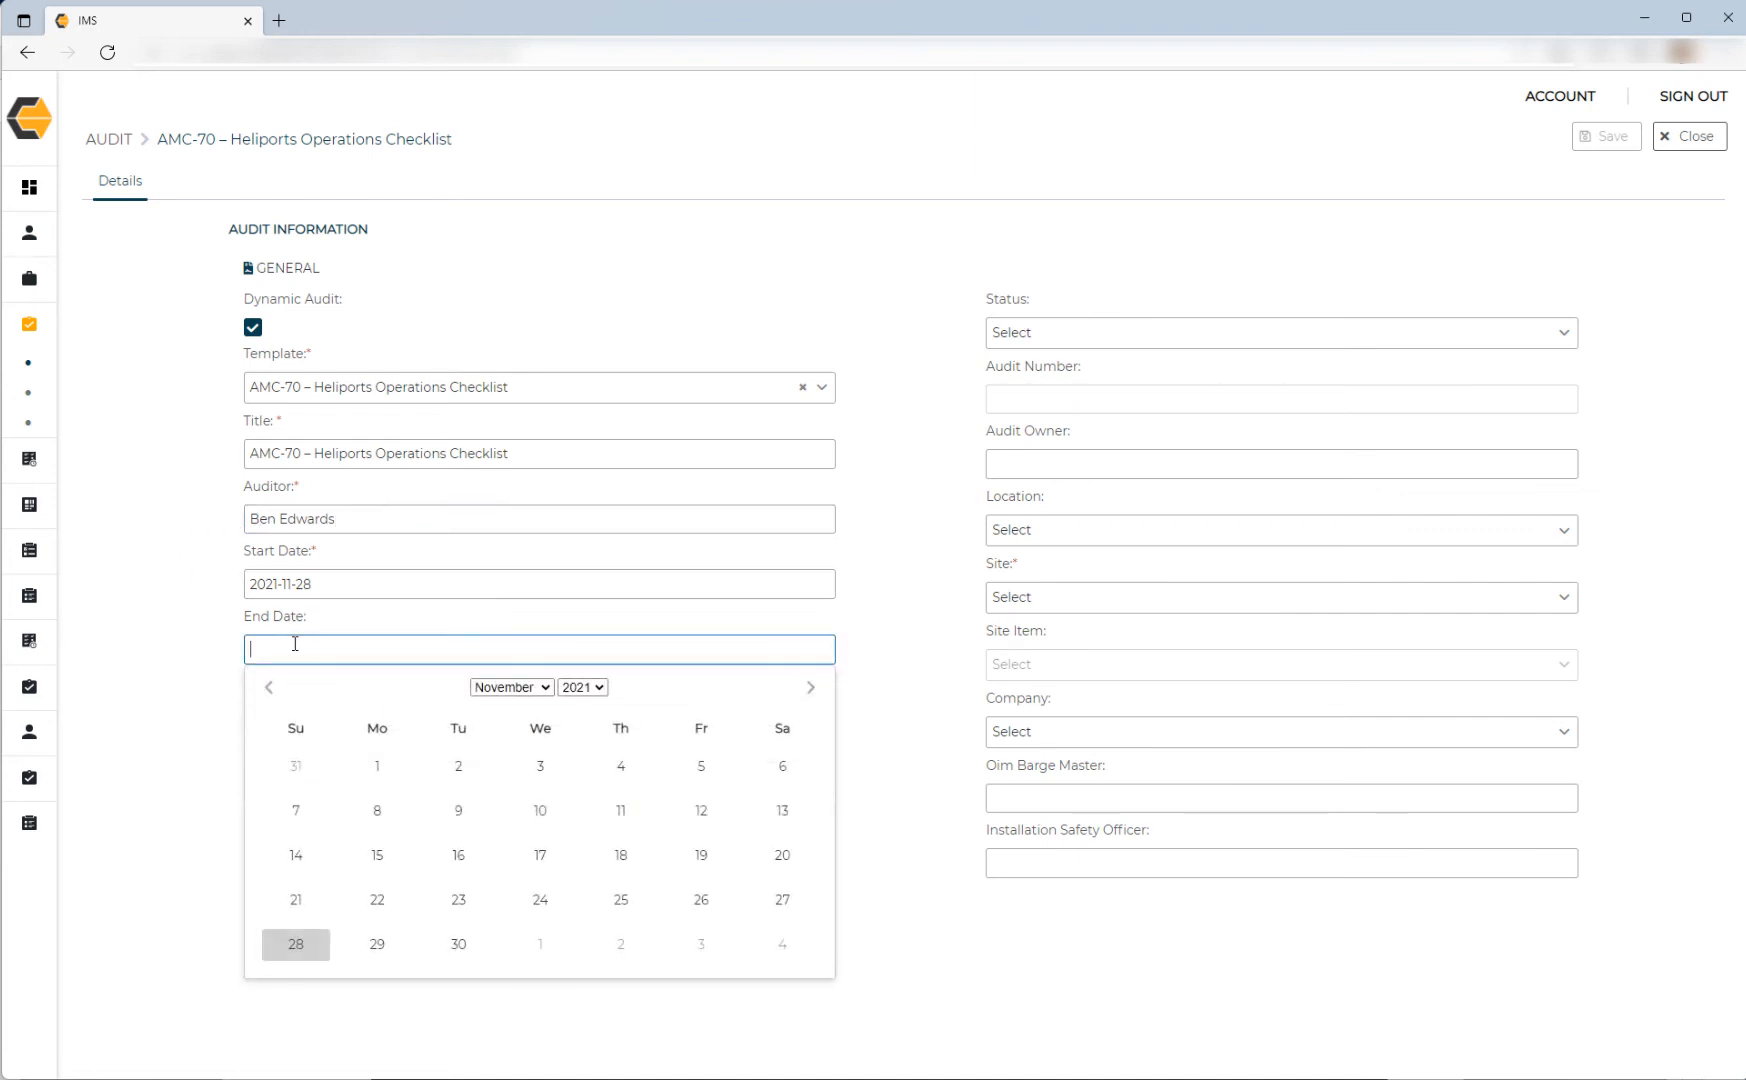
pyautogui.click(295, 945)
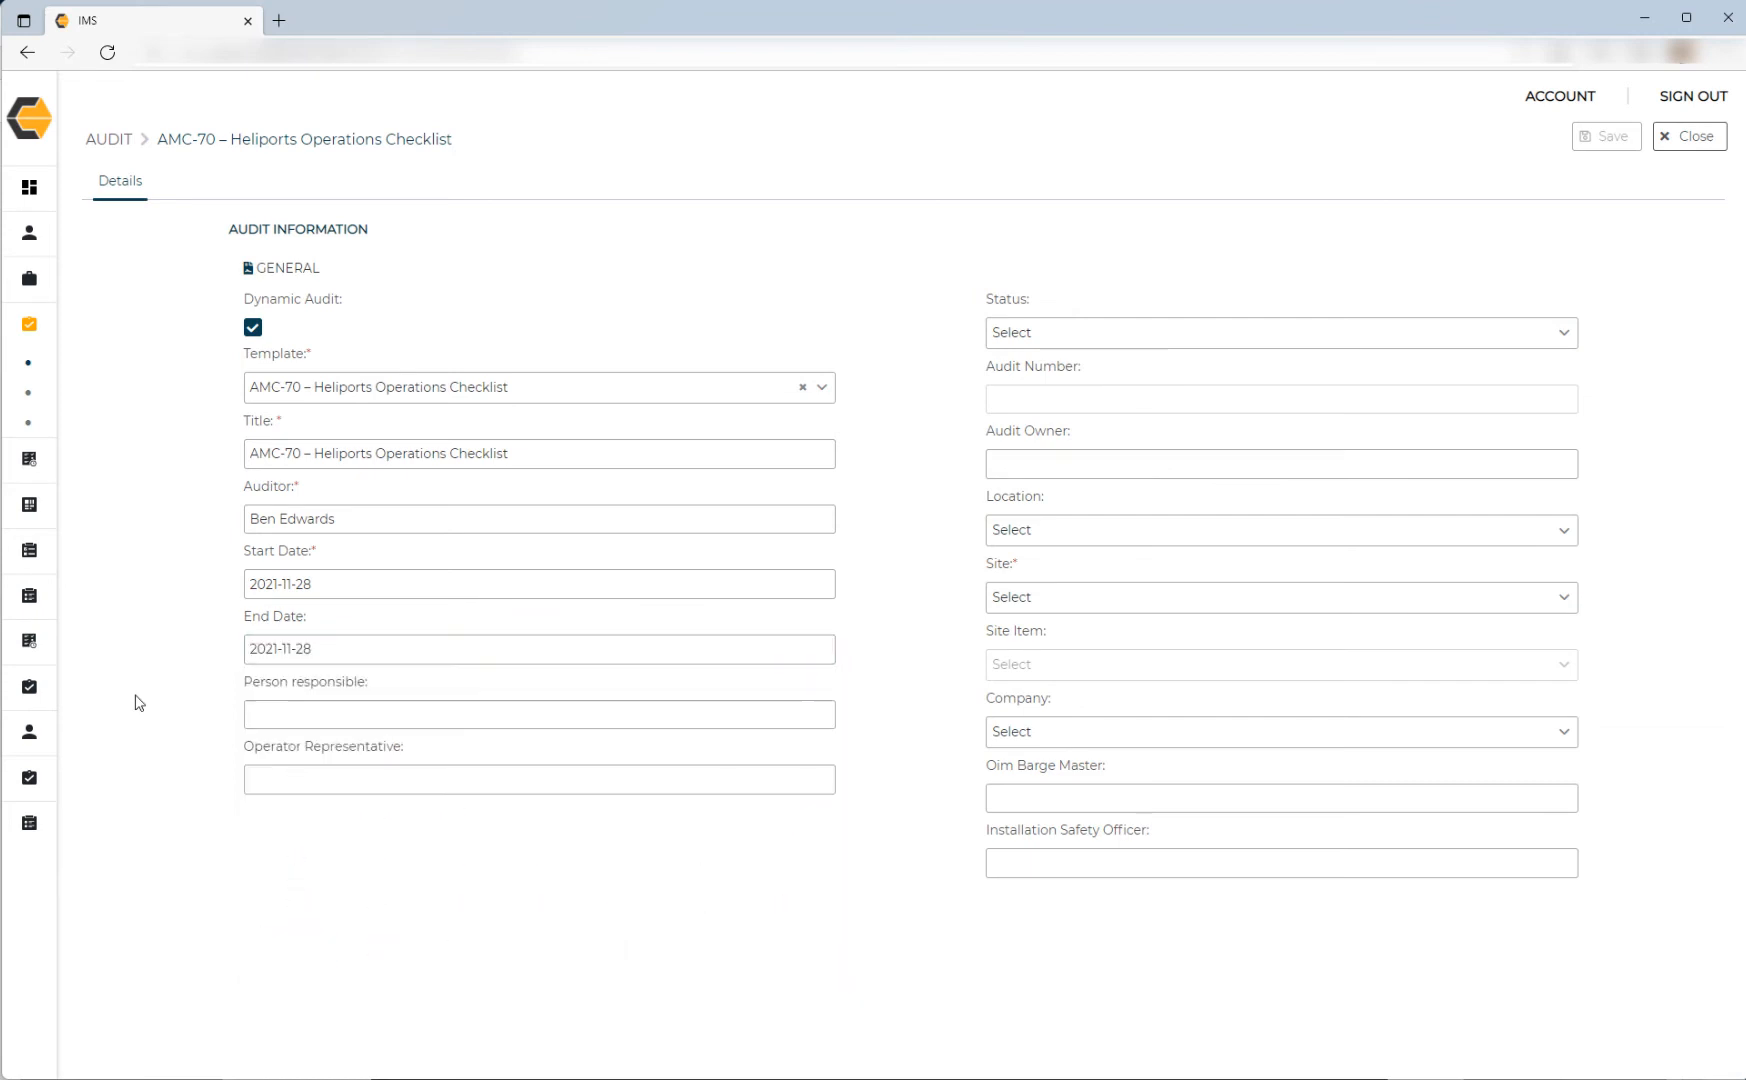
# Set both the person responsible and the operator representative to the Test test user.
pyautogui.click(279, 714)
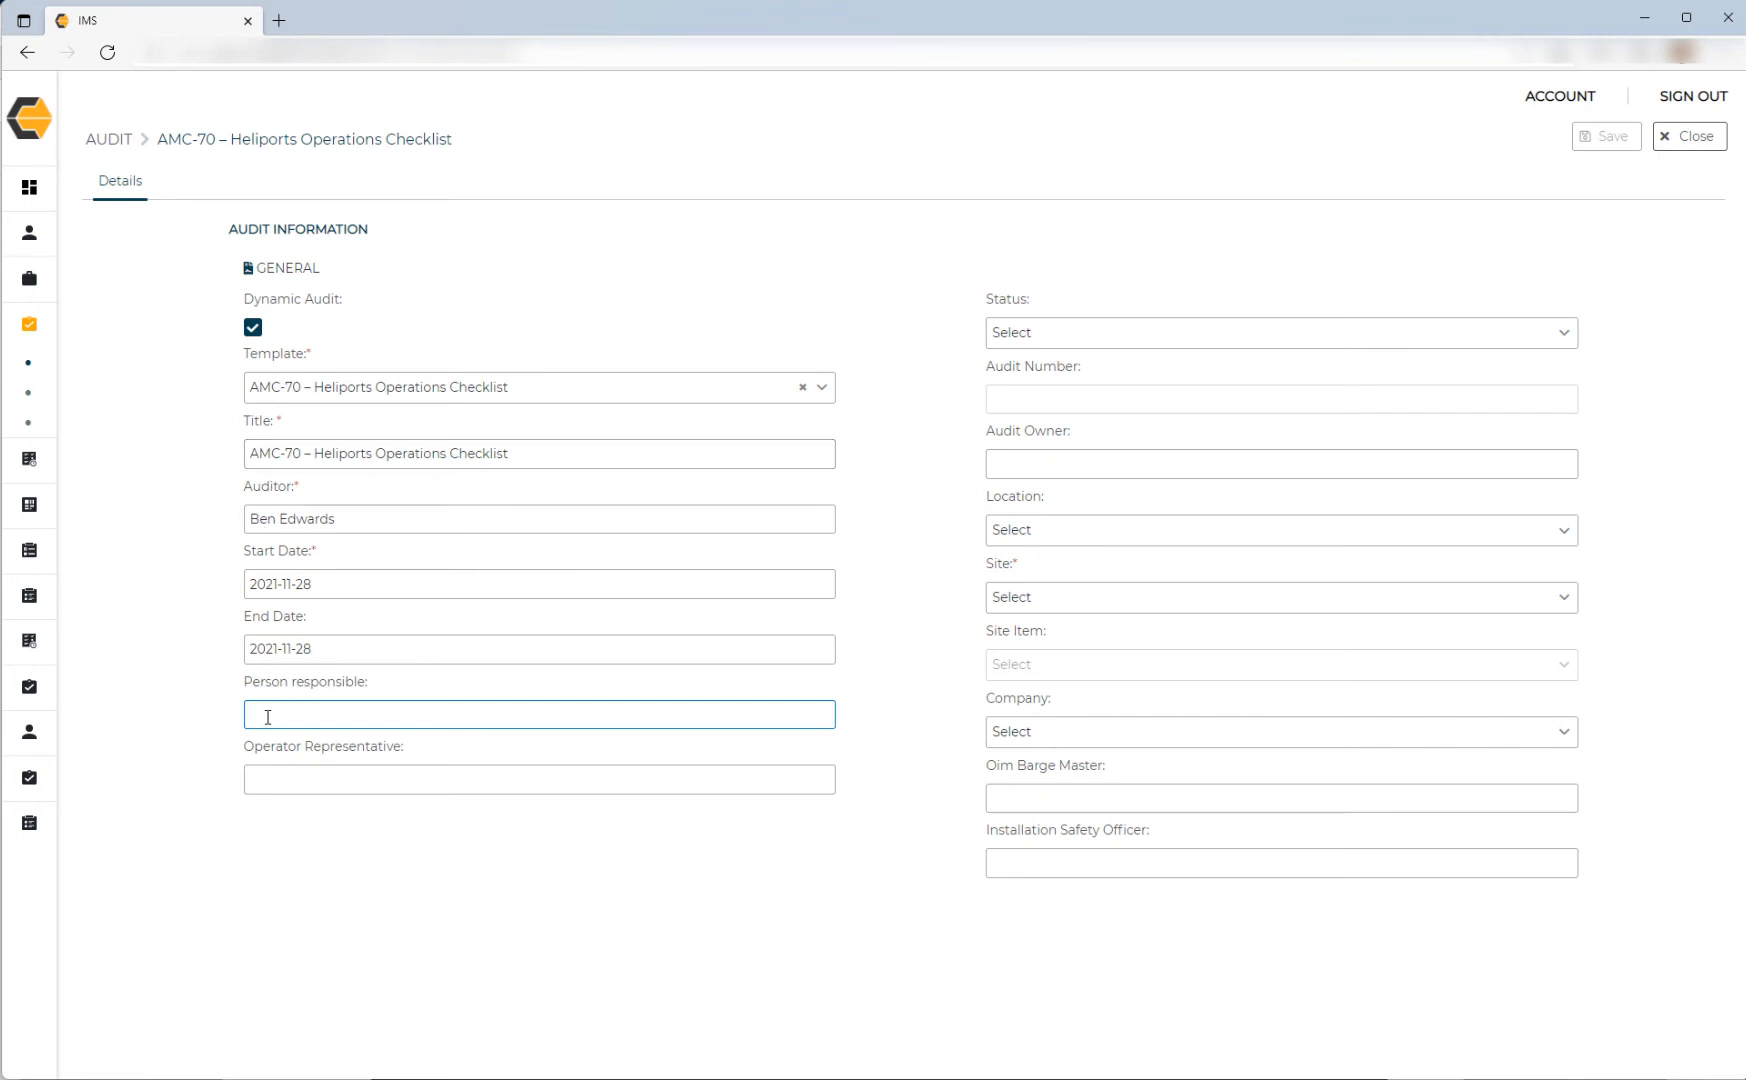
pyautogui.write('test')
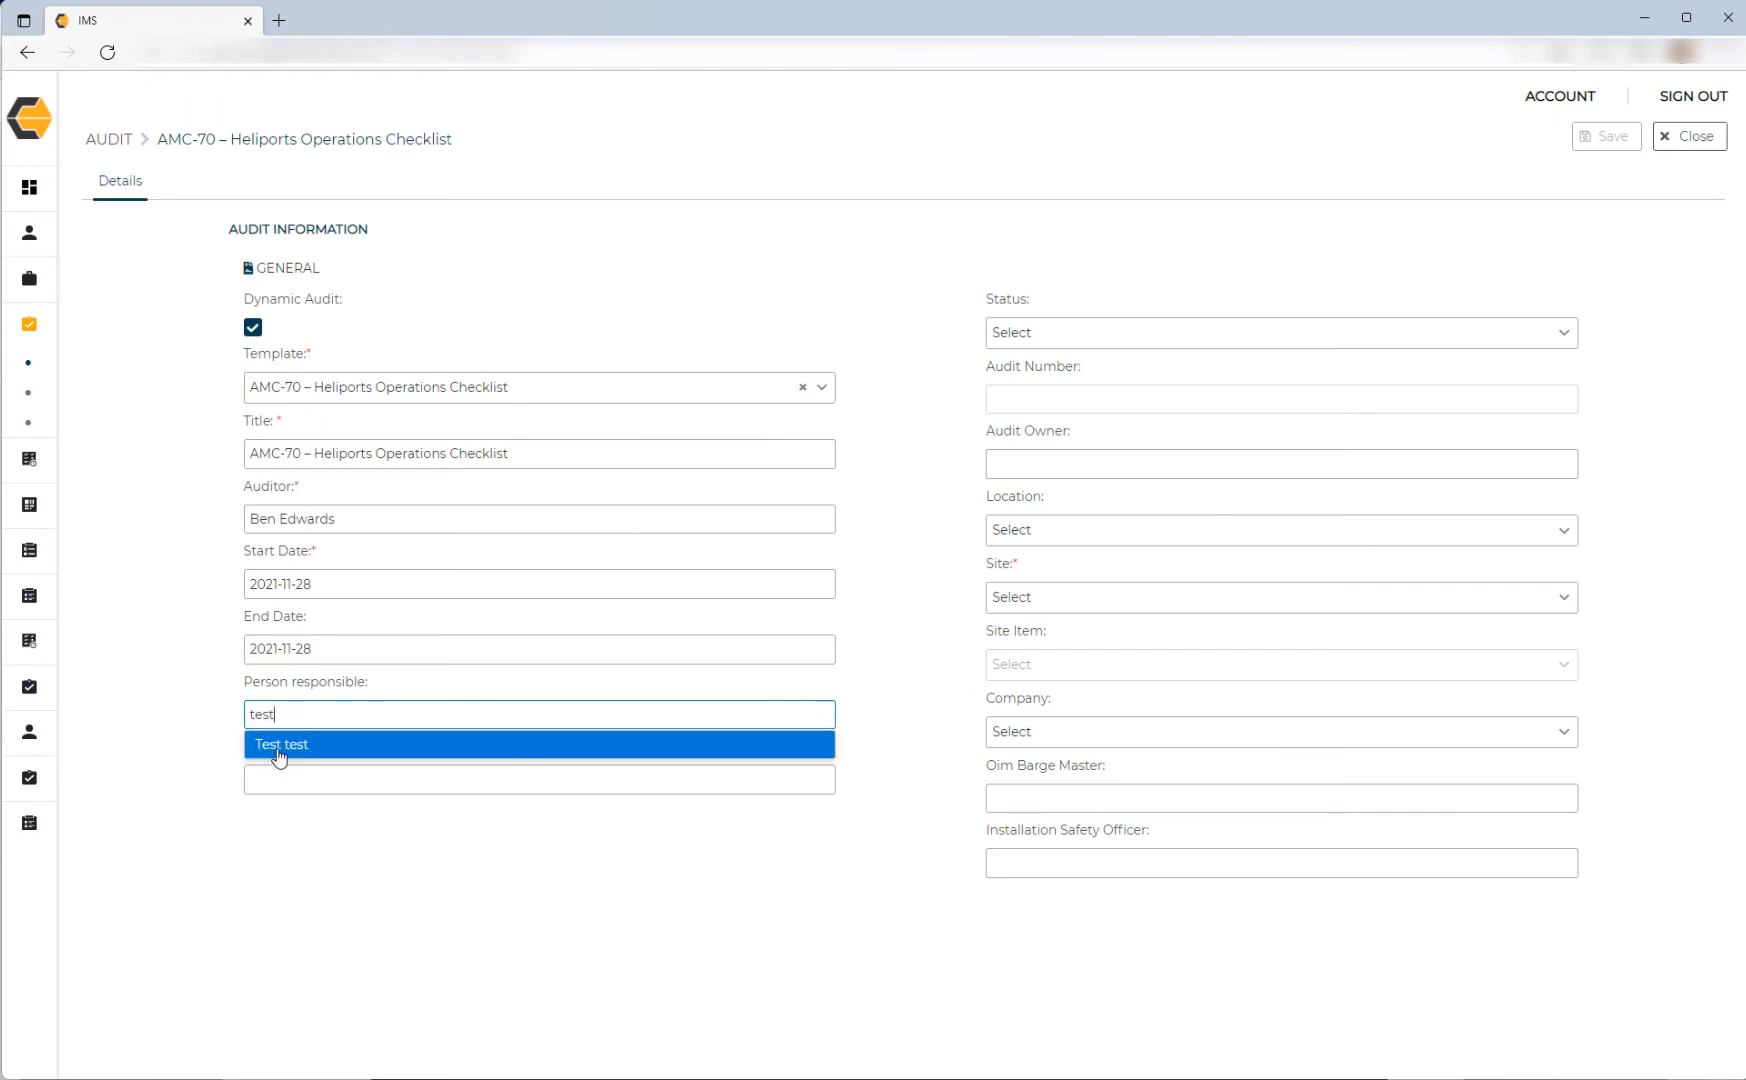
pyautogui.click(281, 748)
pyautogui.click(291, 776)
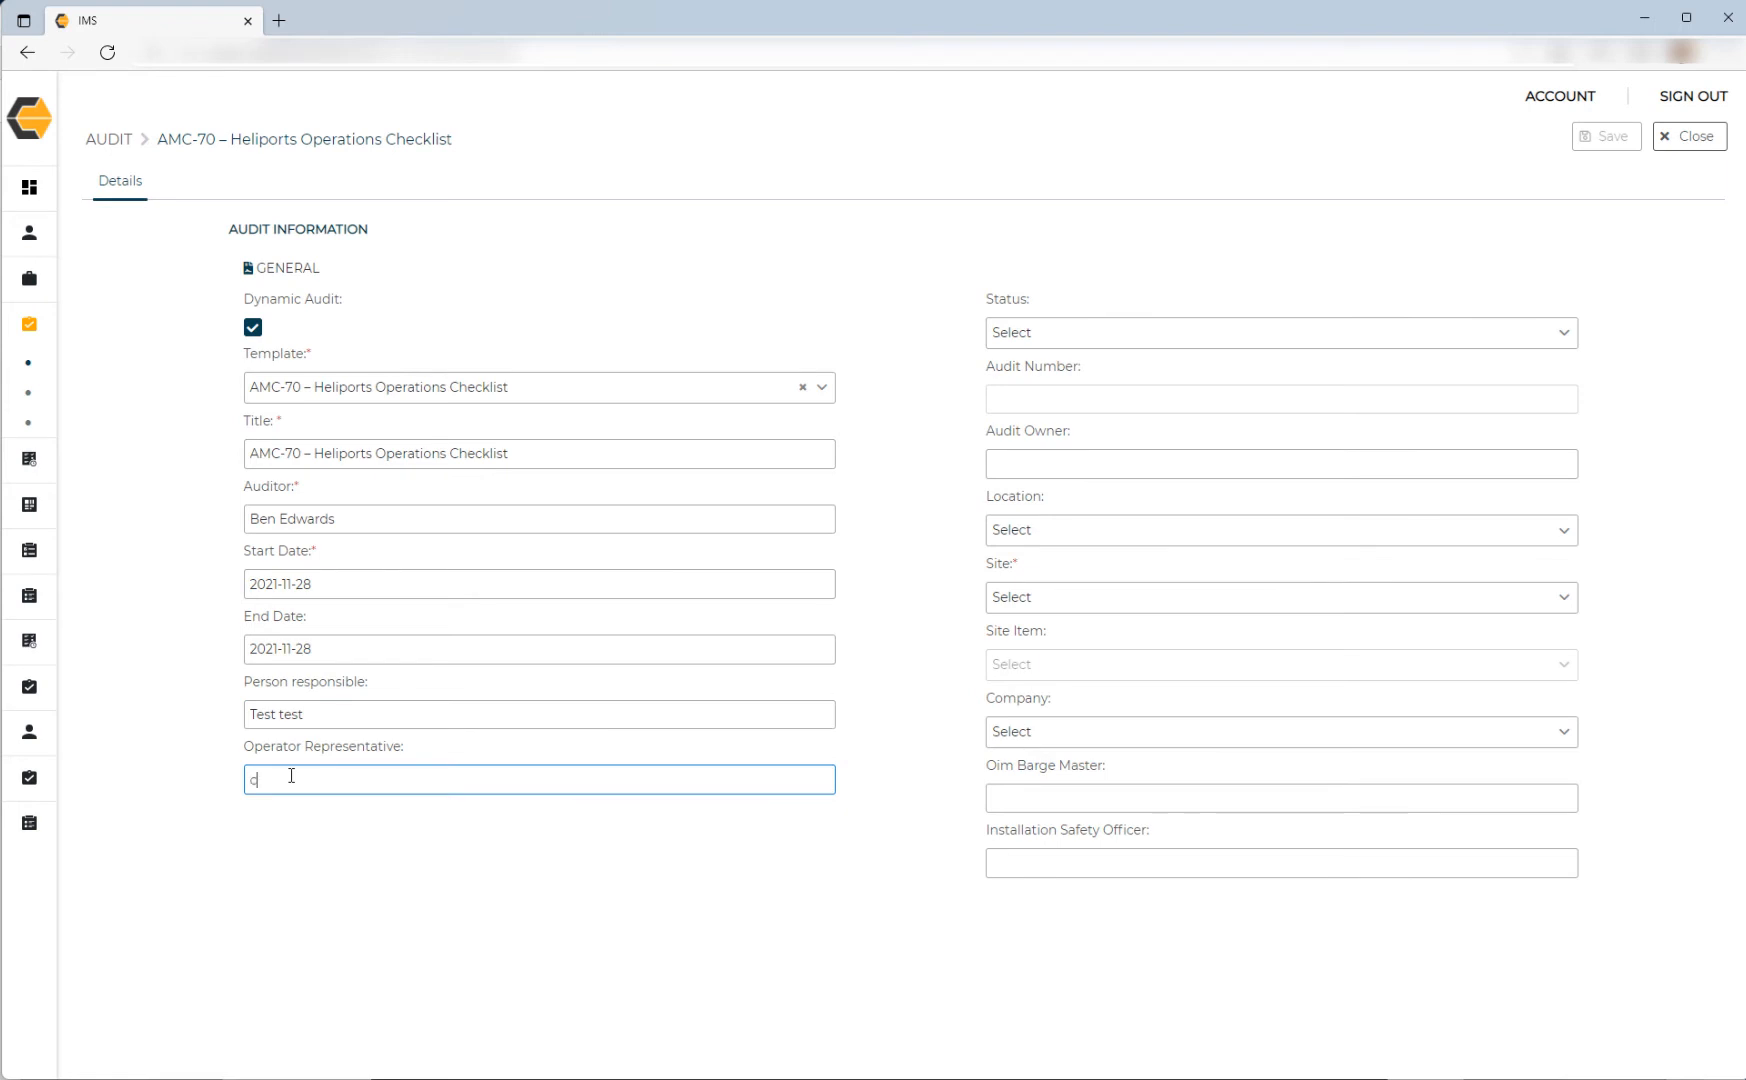
pyautogui.write('client')
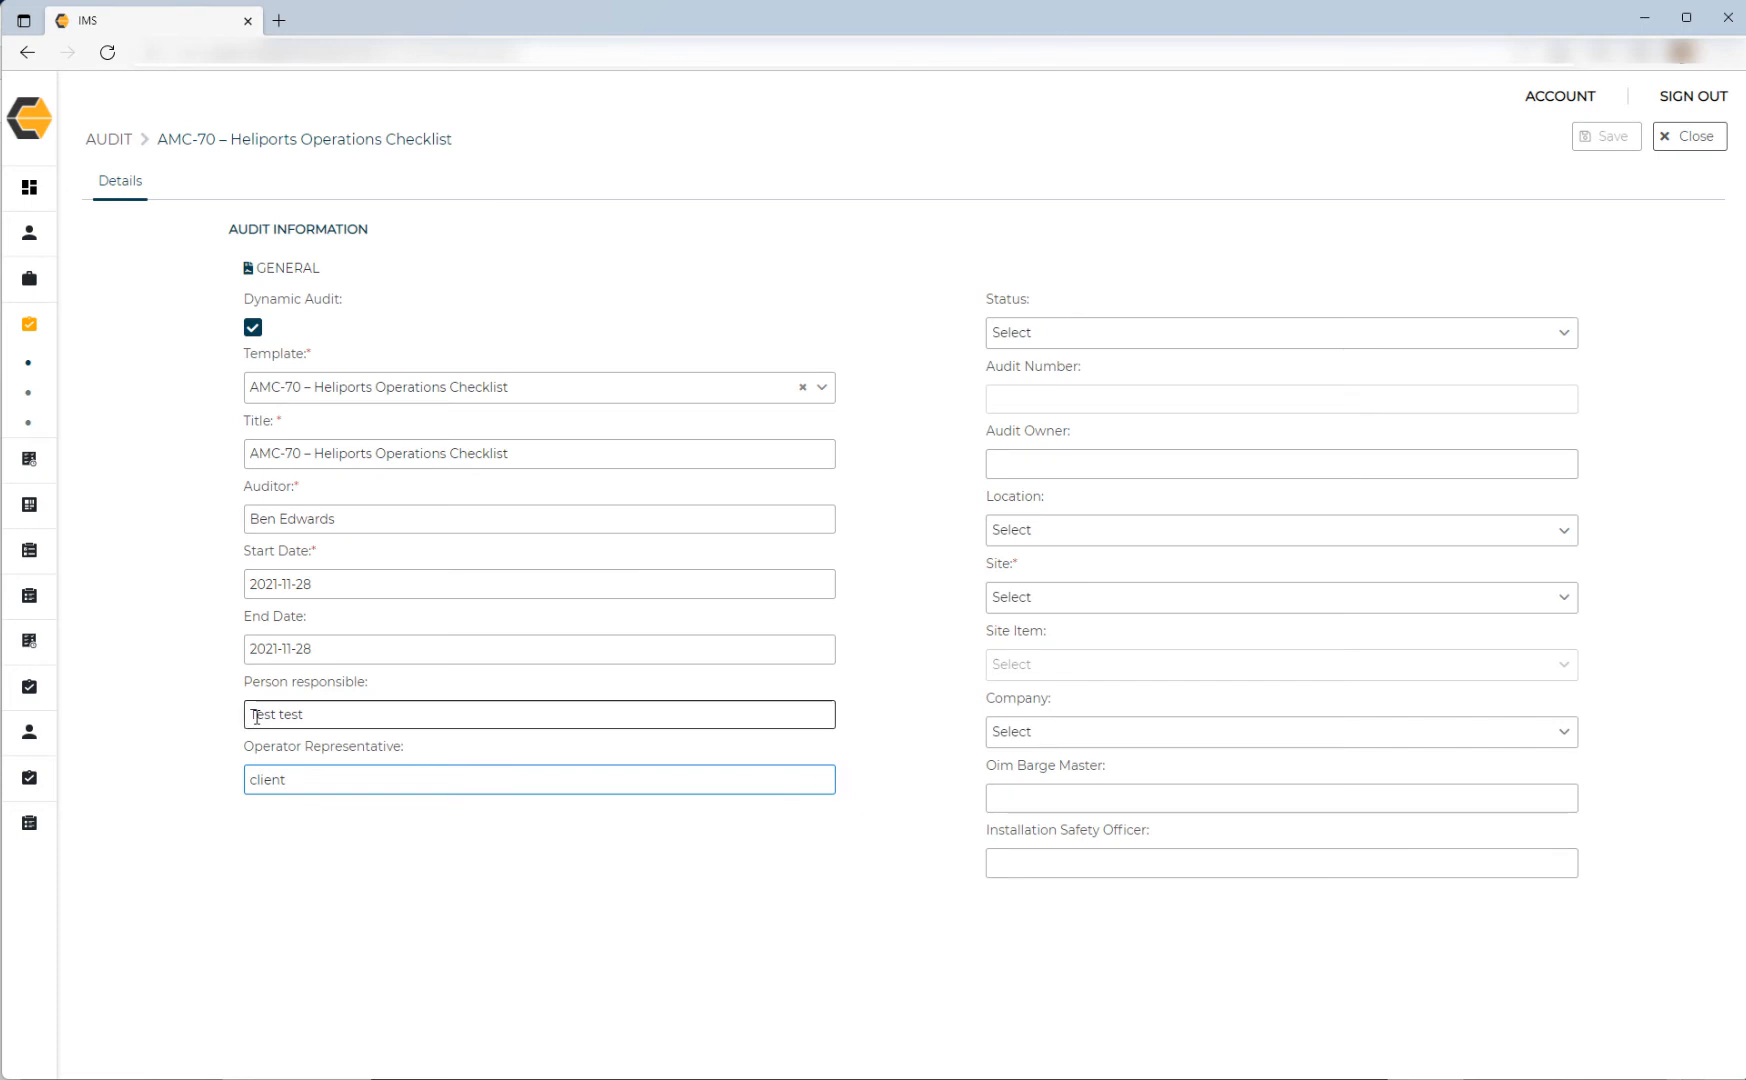
pyautogui.moveTo(291, 777); pyautogui.dragTo(209, 797)
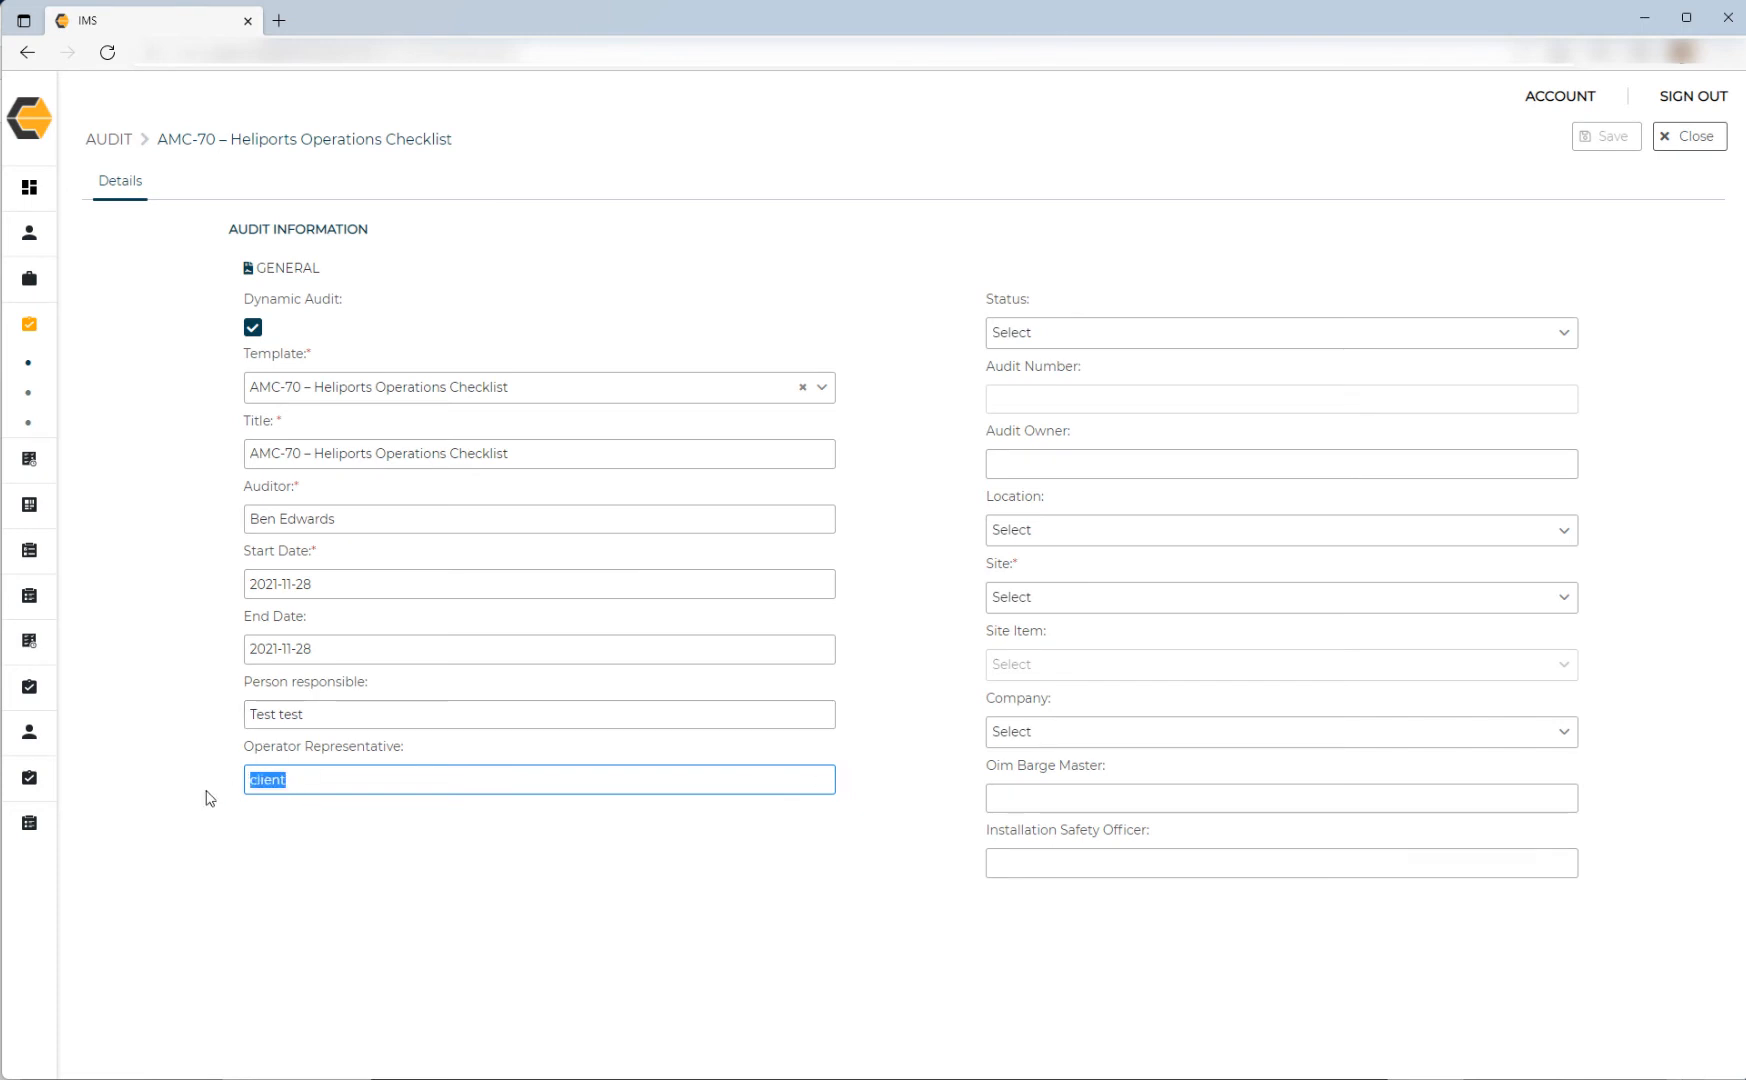
pyautogui.write('test')
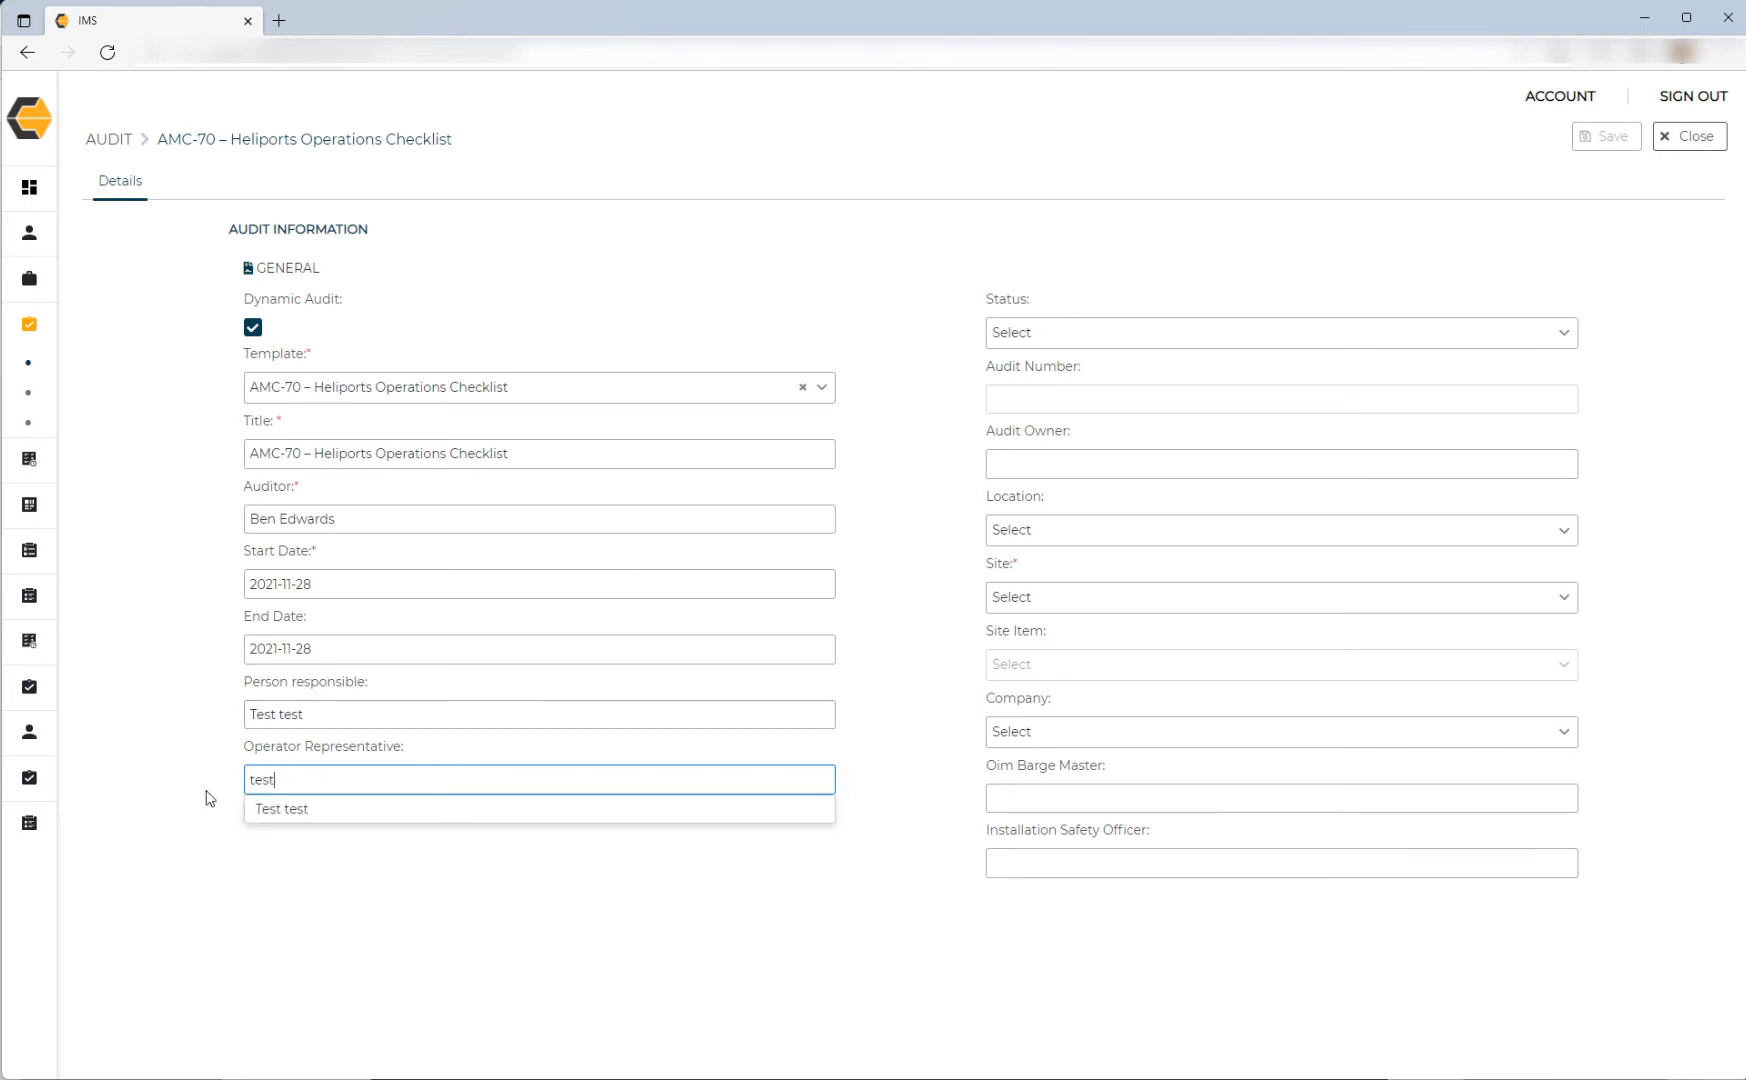
pyautogui.click(281, 819)
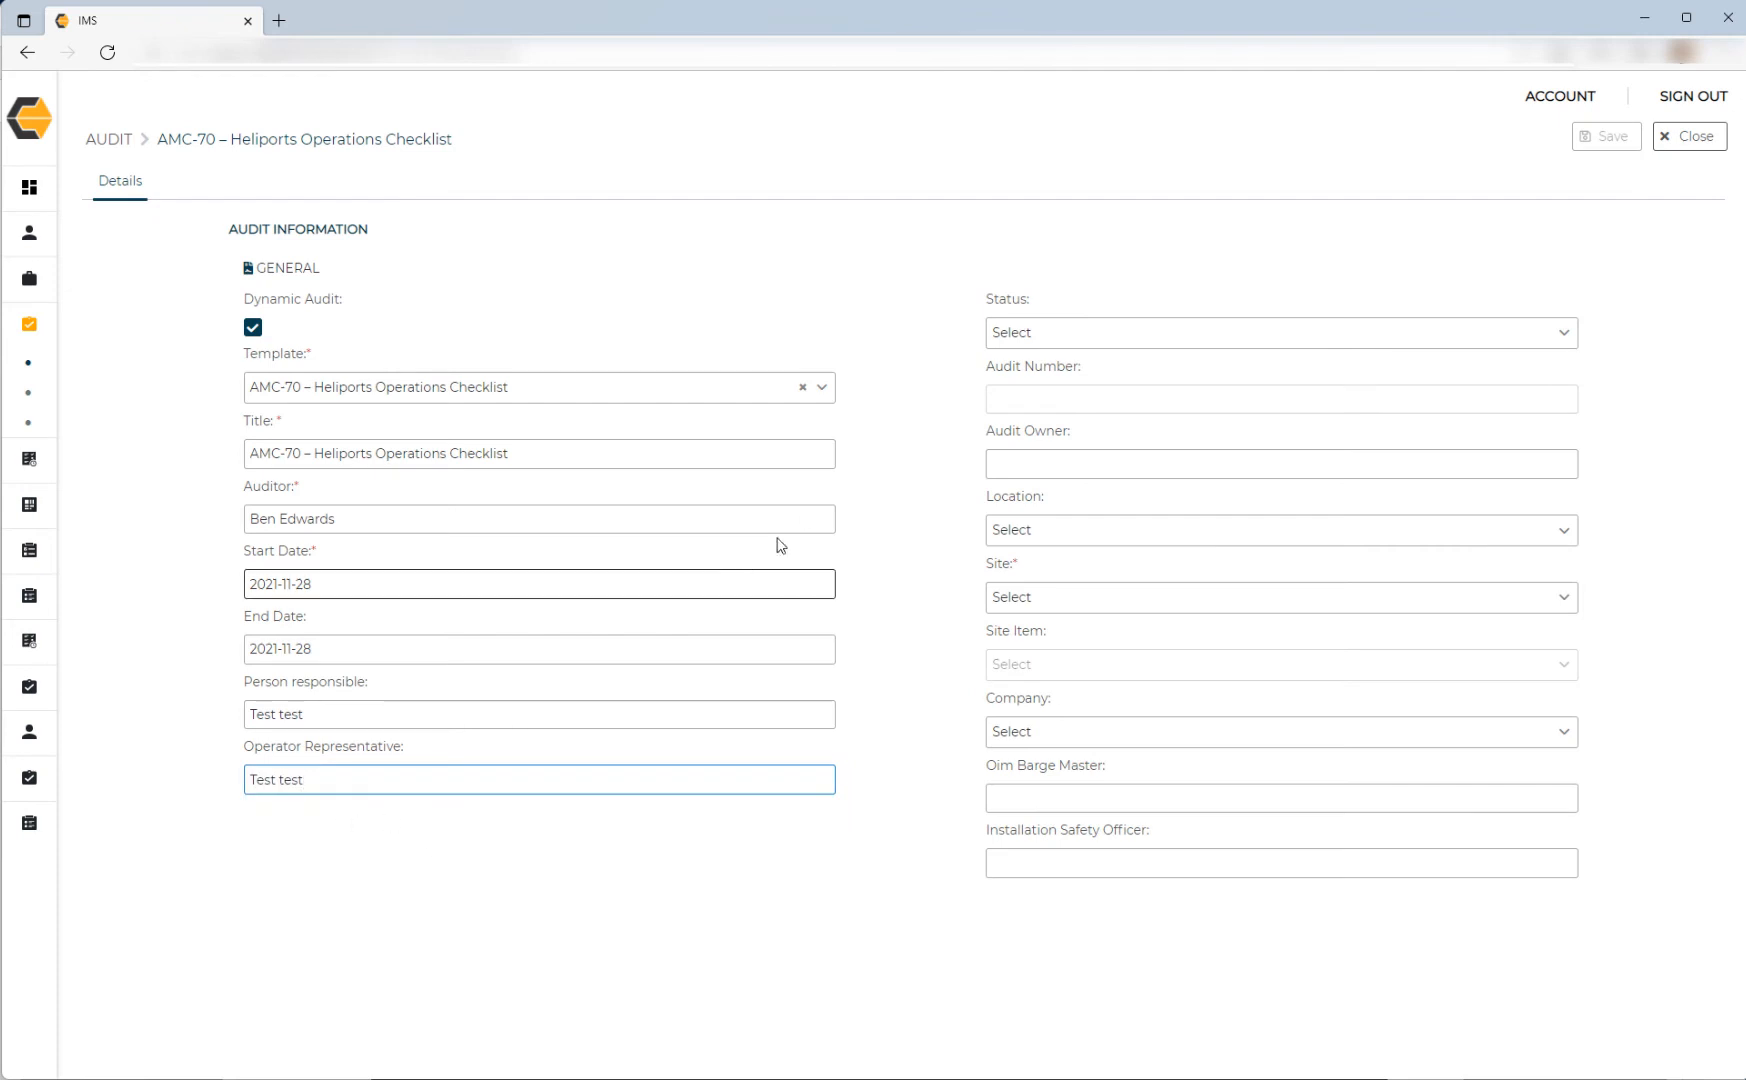
# Change the audit's start date to 2021-12-05.
pyautogui.click(1001, 342)
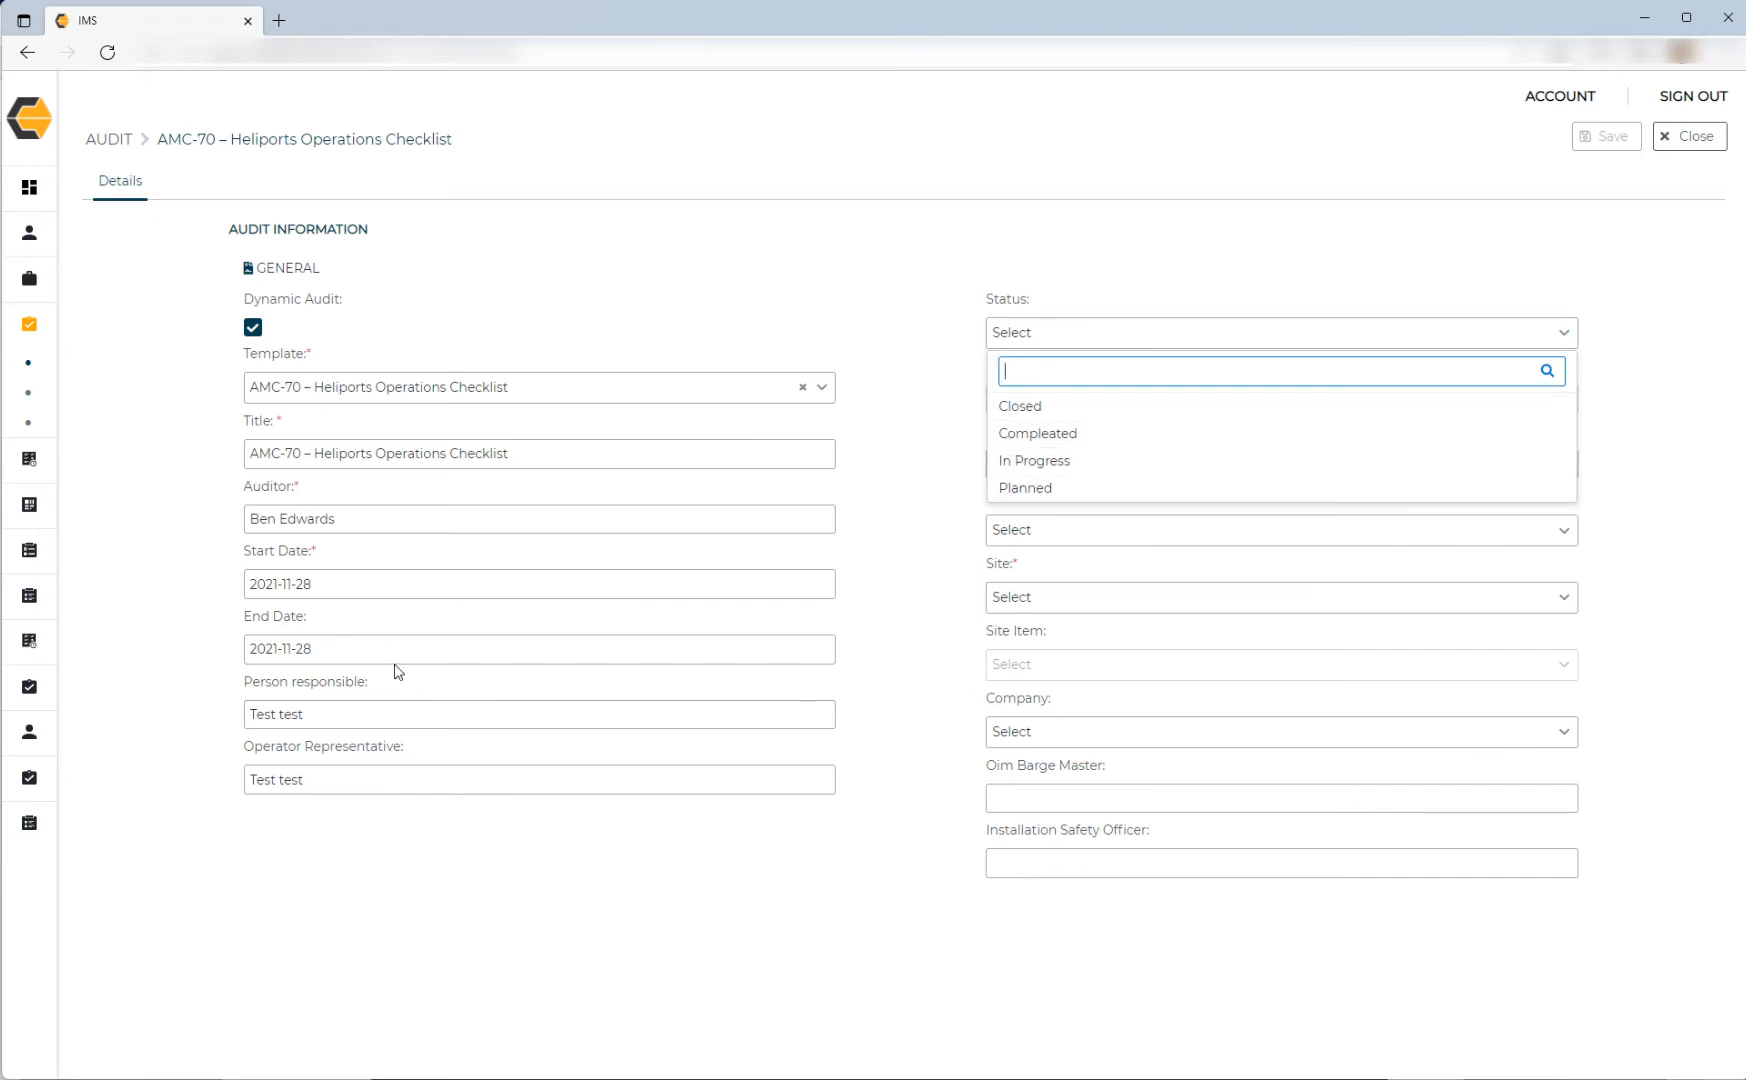
pyautogui.click(335, 586)
pyautogui.click(530, 622)
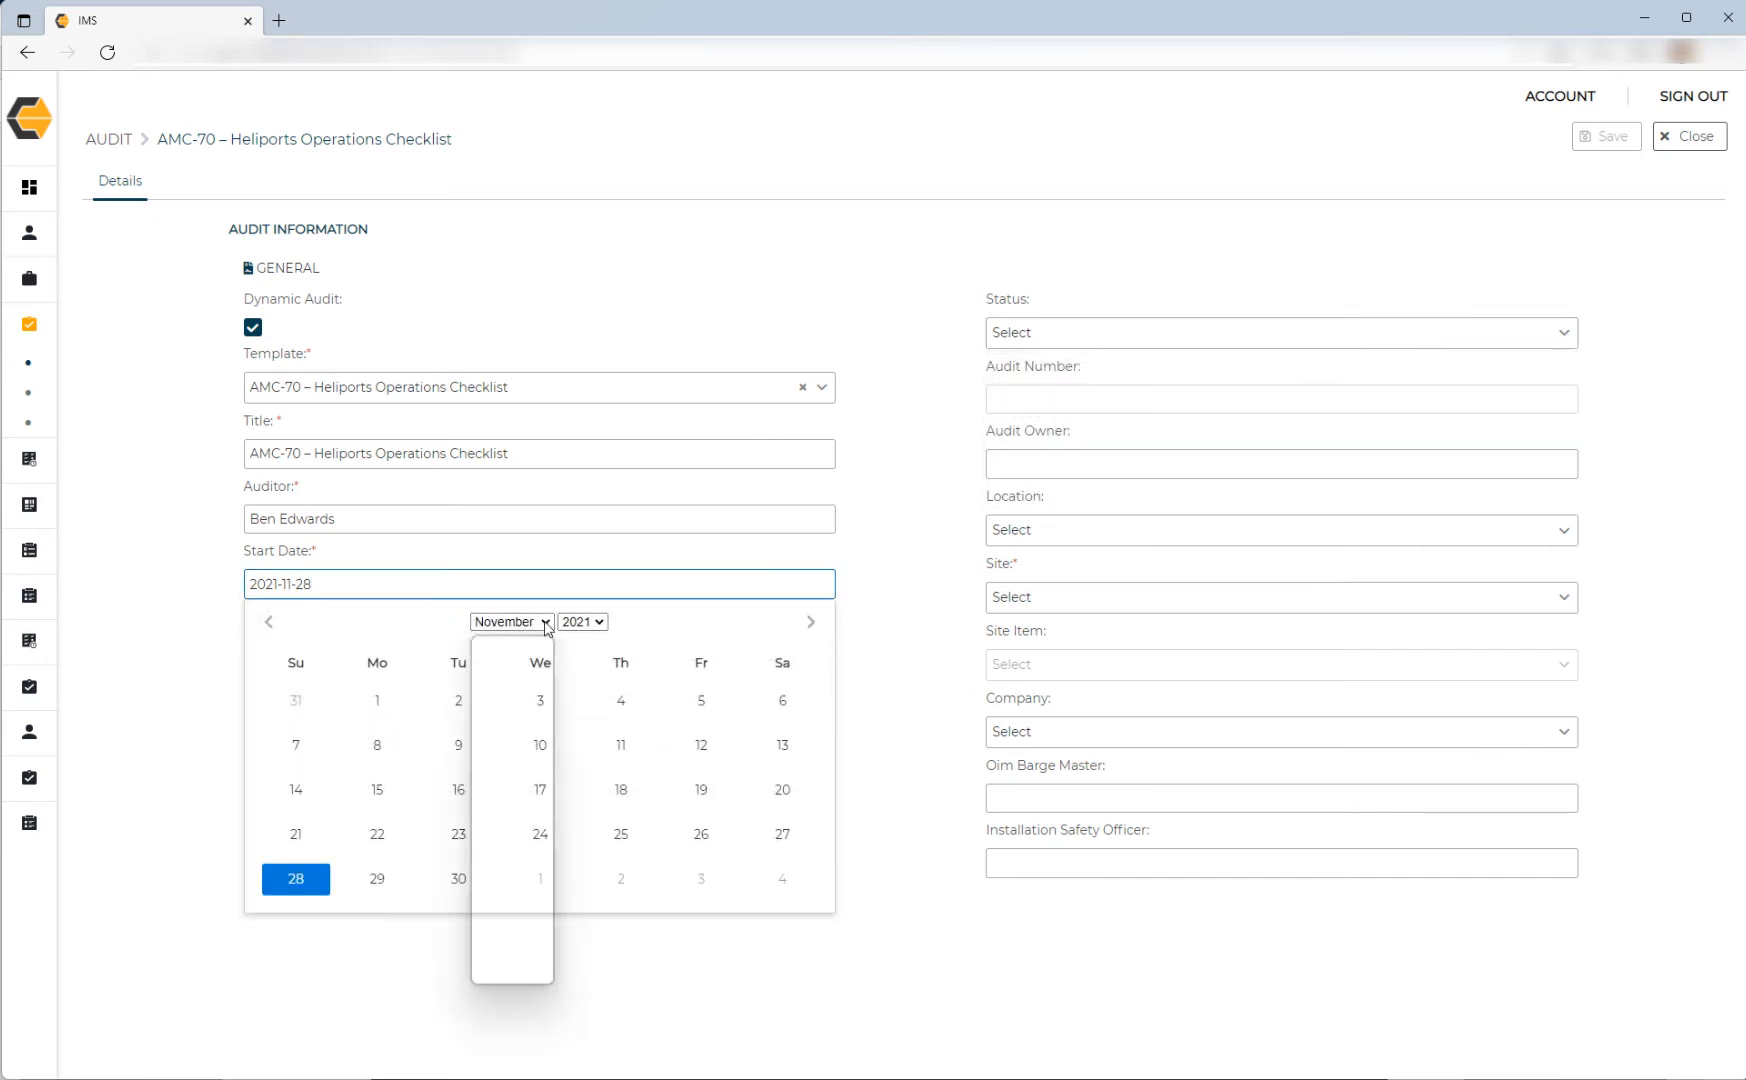
pyautogui.click(515, 962)
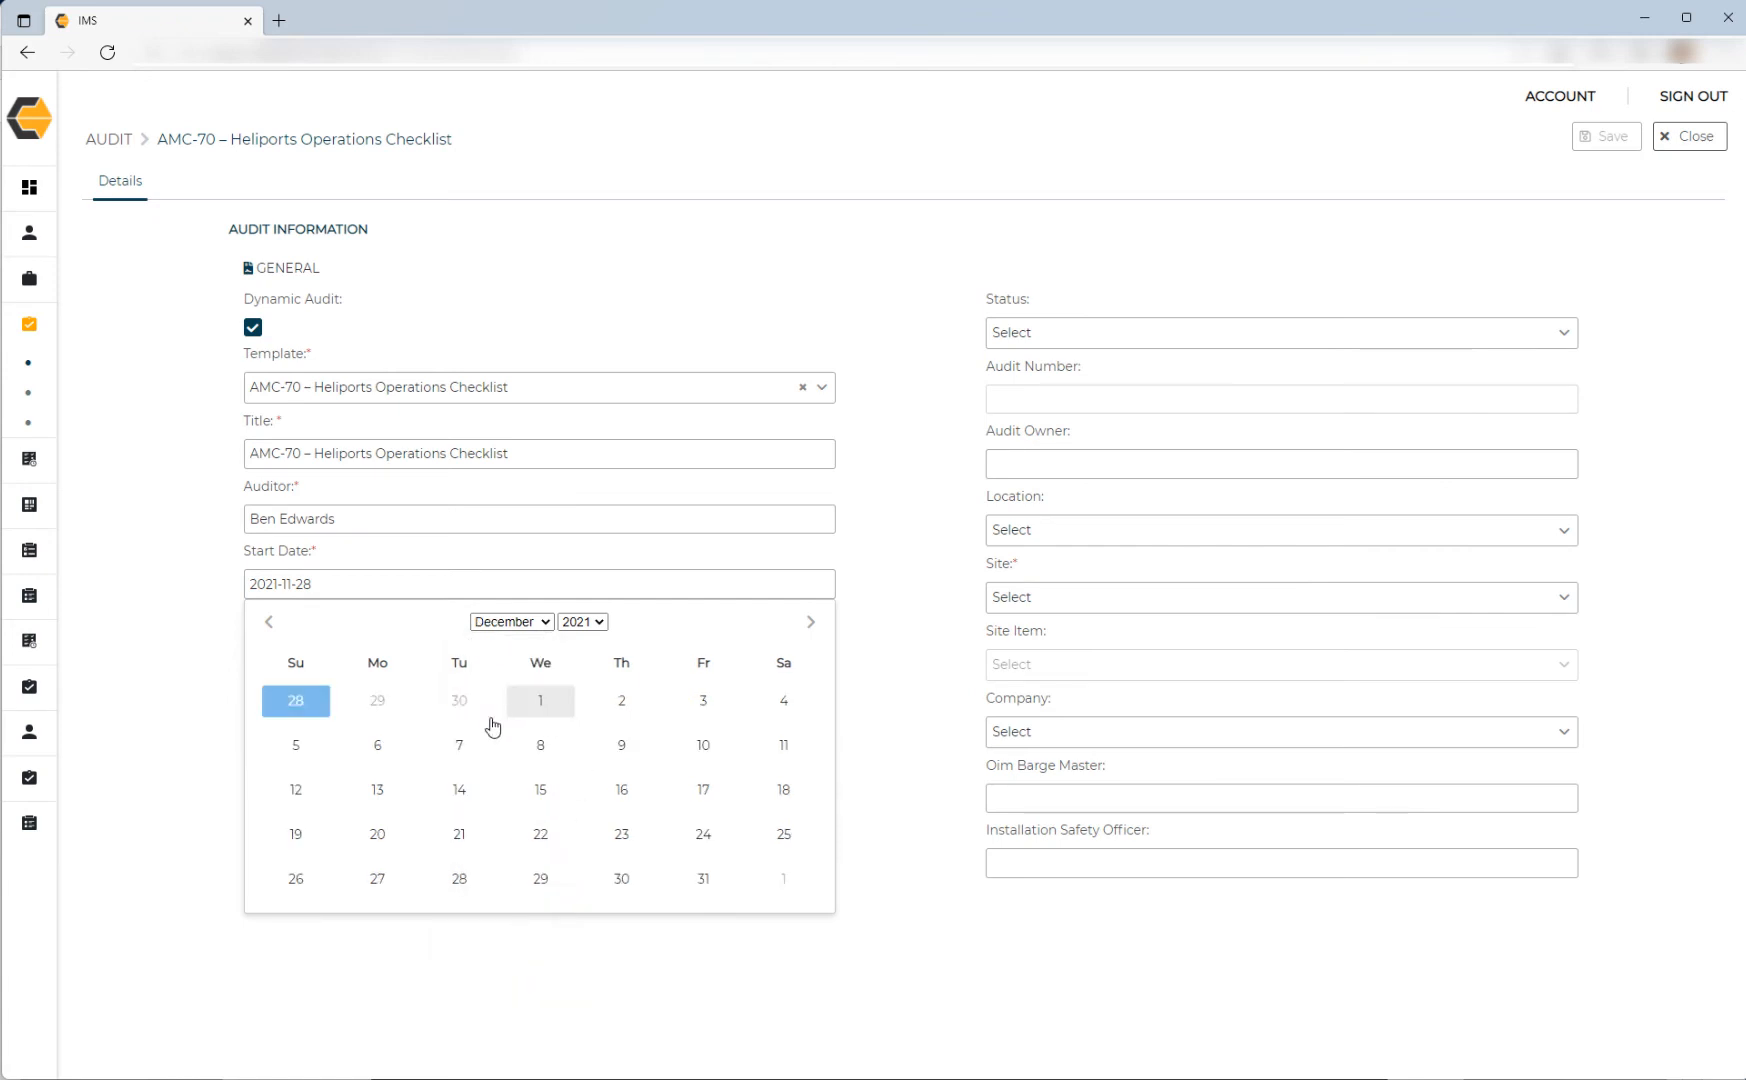
pyautogui.click(295, 745)
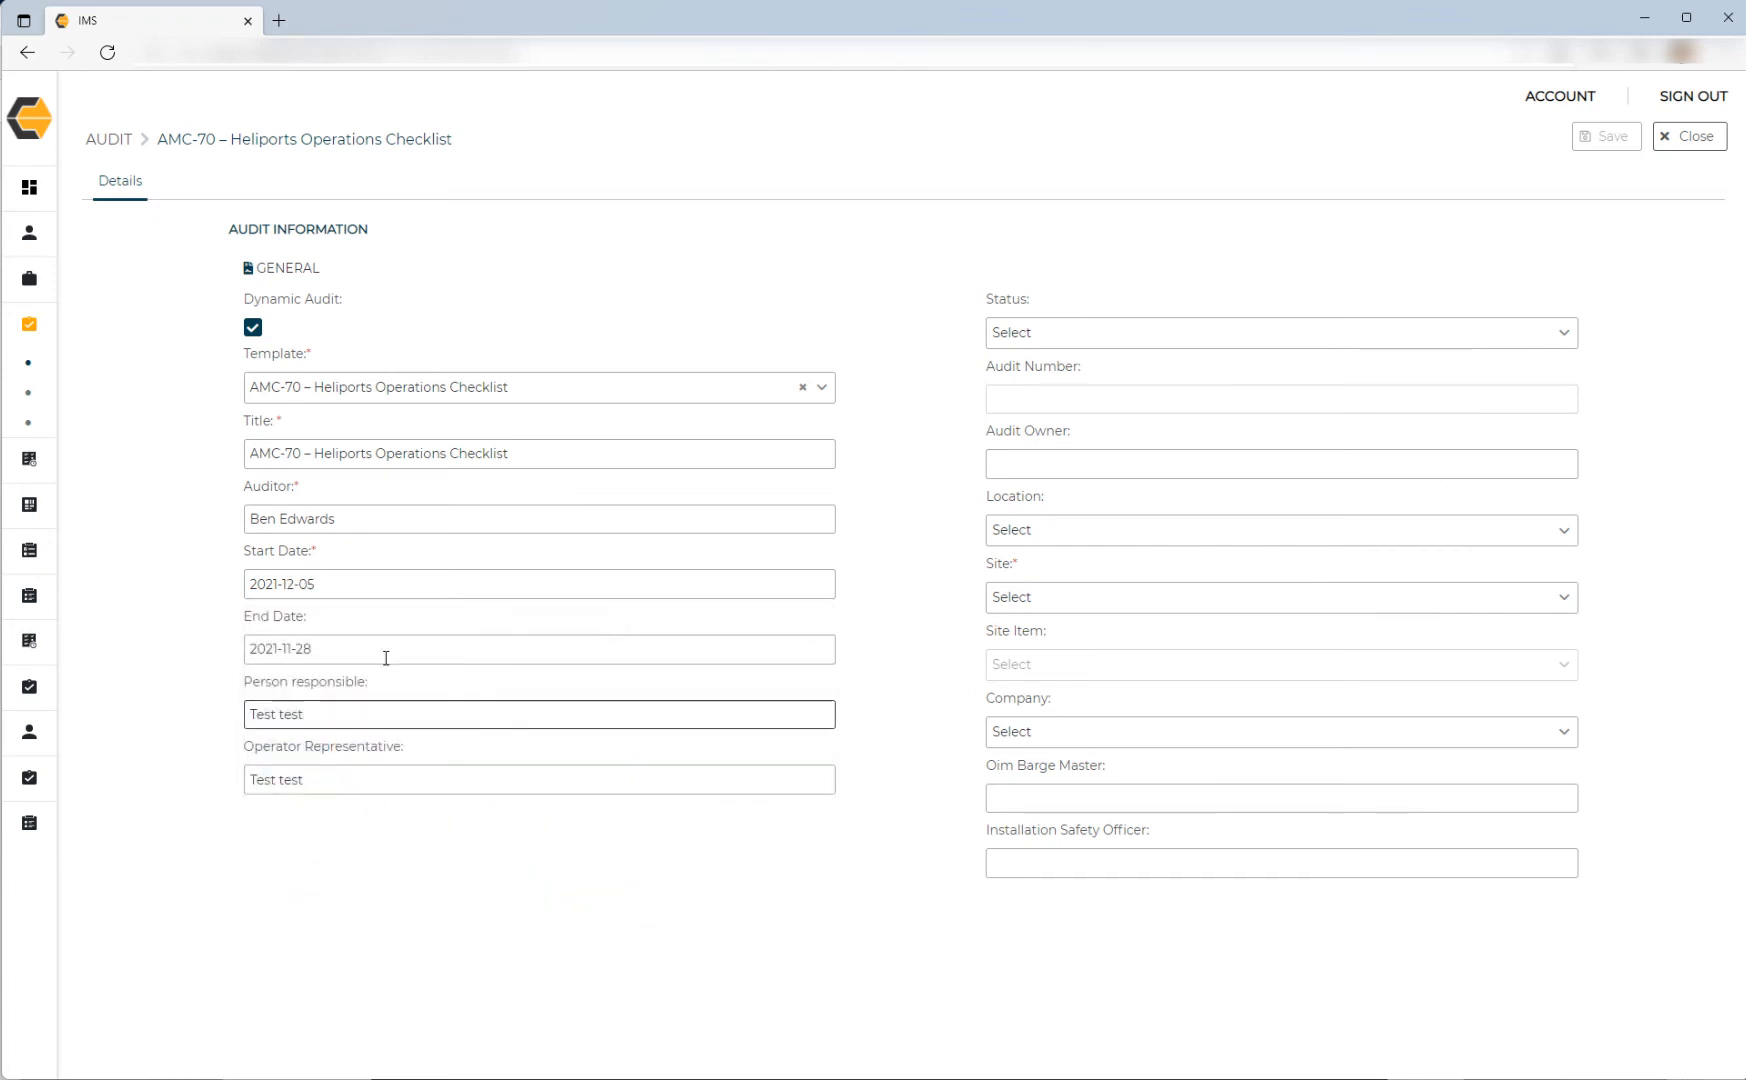
# Copy the start date 2021-12-05 into the end date, replacing the existing entry.
pyautogui.click(332, 588)
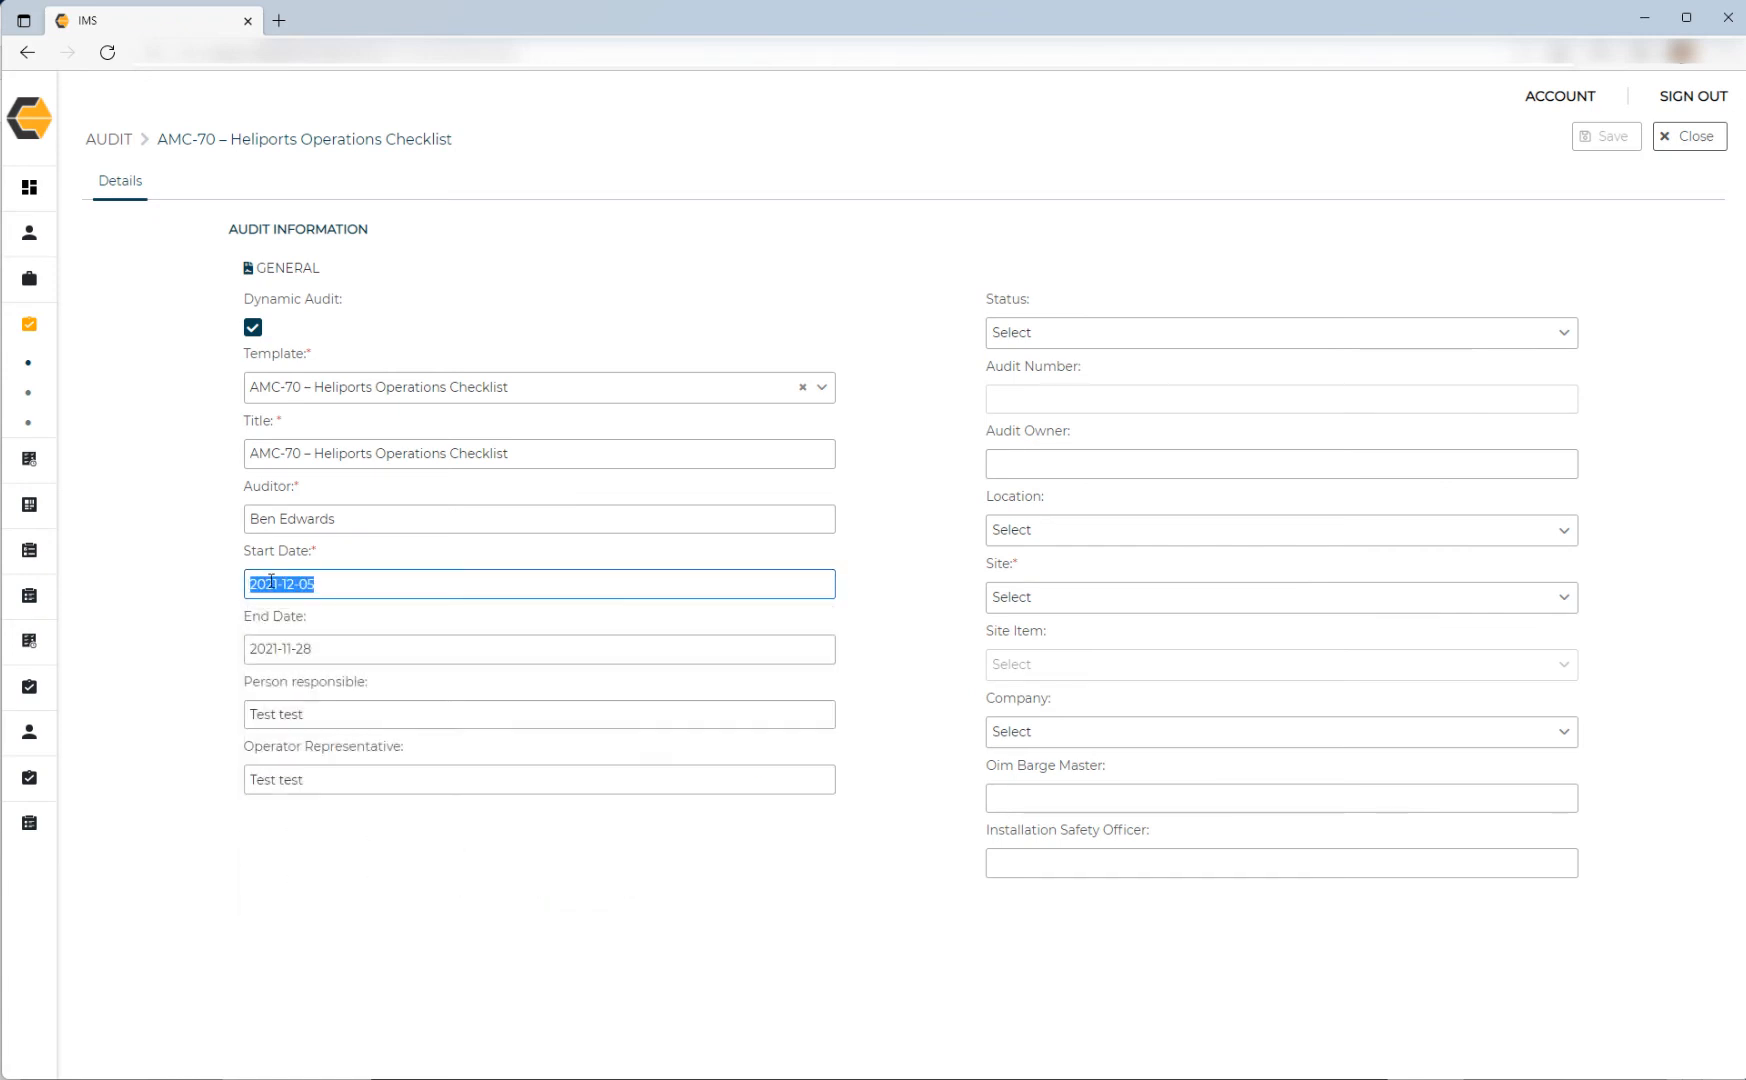
pyautogui.rightClick(270, 582)
pyautogui.click(329, 689)
pyautogui.click(322, 650)
pyautogui.moveTo(322, 650); pyautogui.dragTo(201, 658)
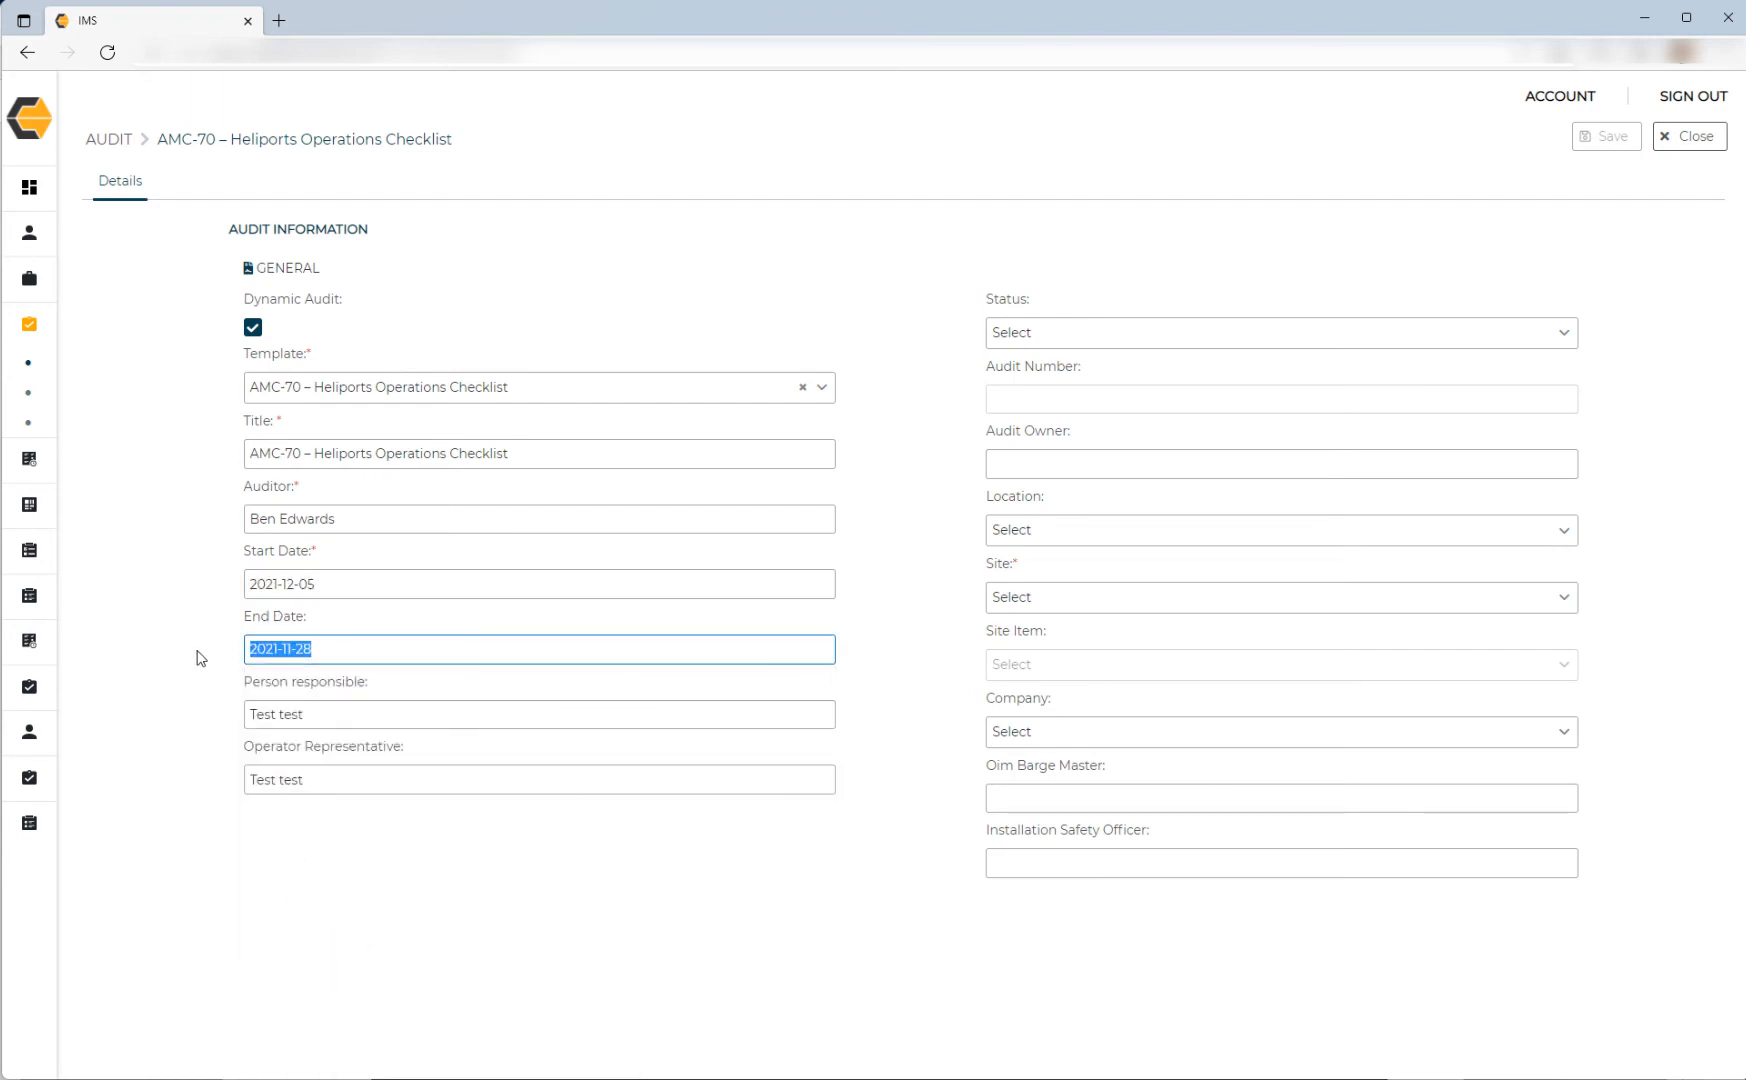
pyautogui.hotkey('ctrl', 'v')
# Set the audit's status to Planned and select the audit owner by looking up the person's first name.
pyautogui.click(1052, 338)
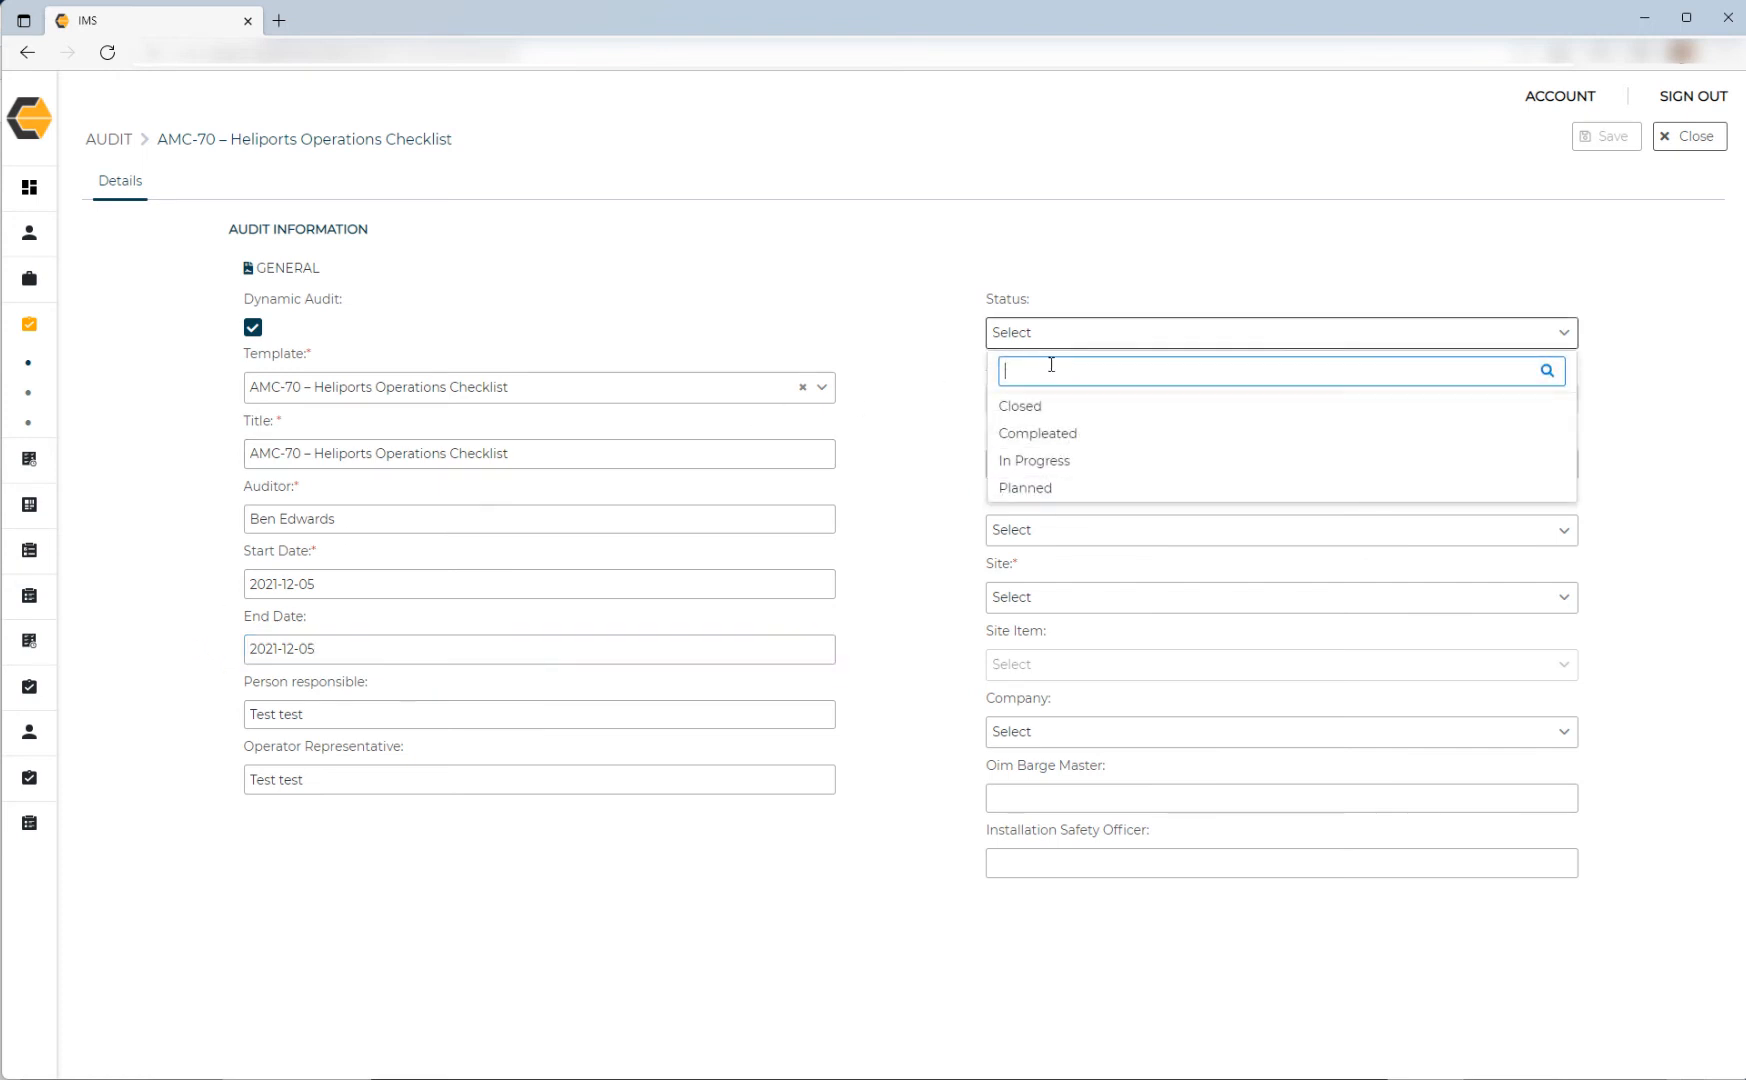
pyautogui.click(1025, 490)
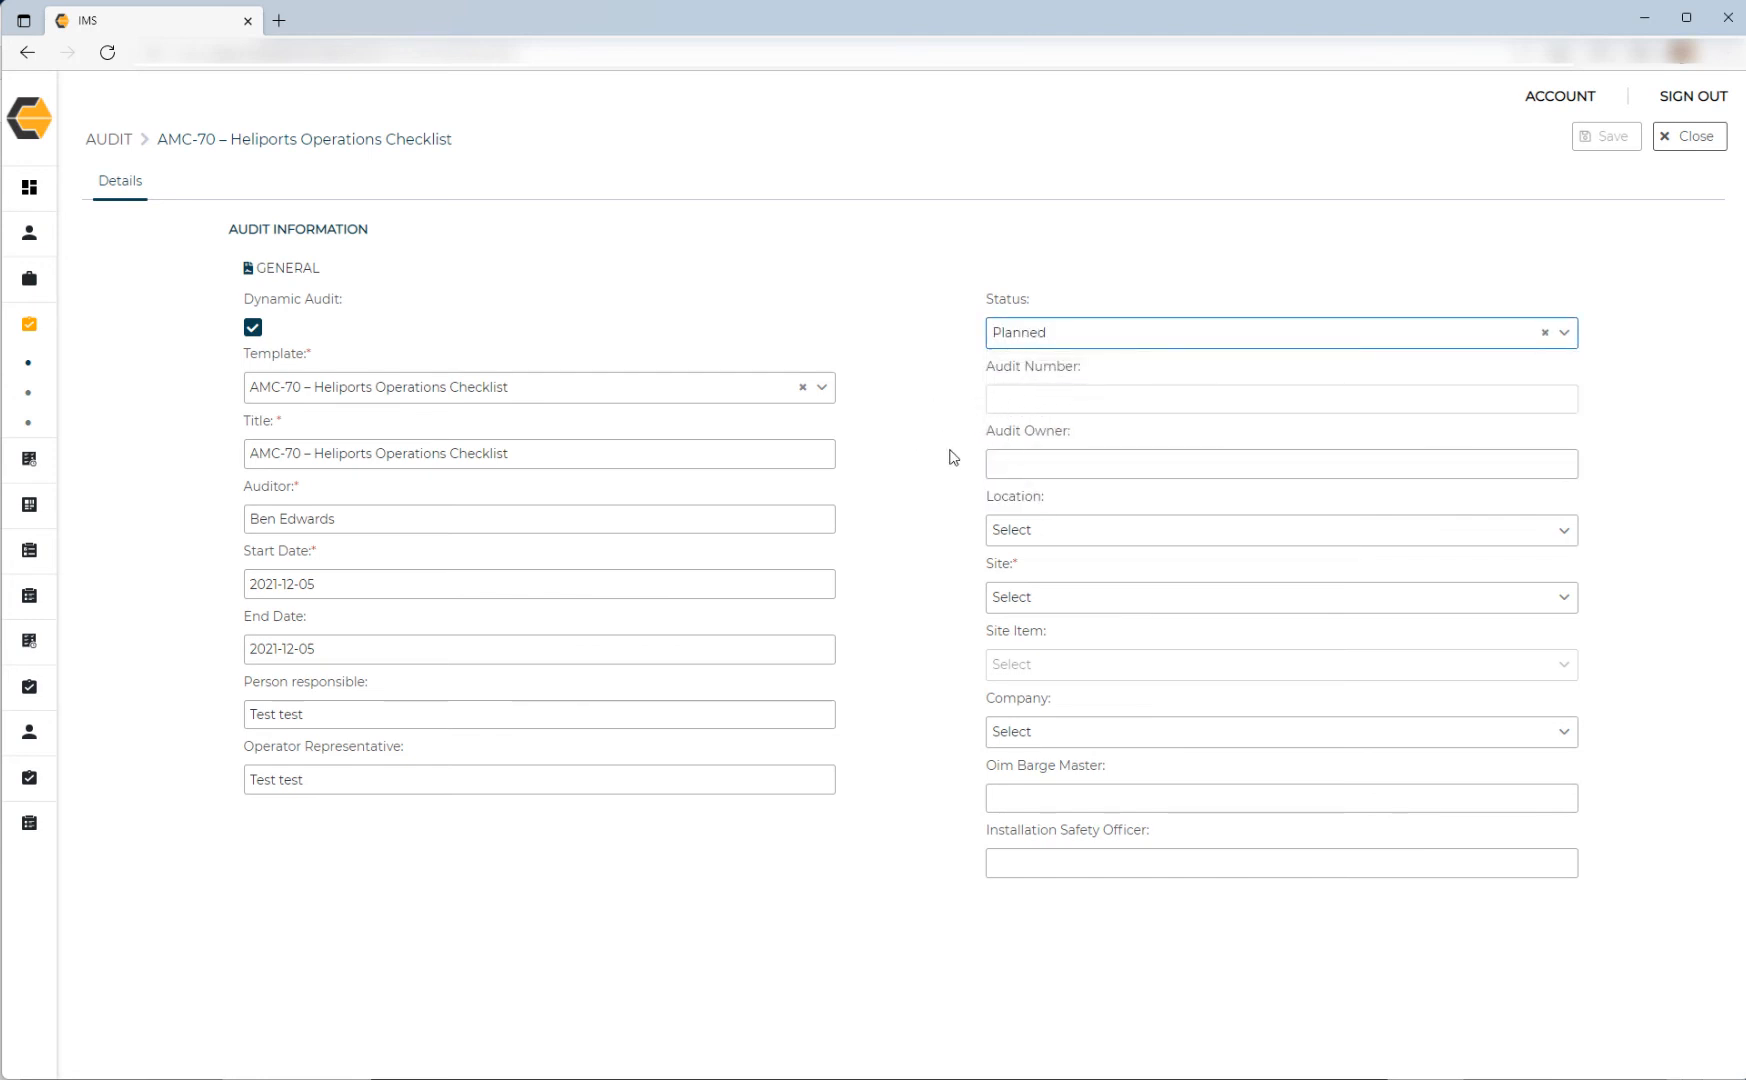
pyautogui.click(1037, 457)
pyautogui.click(1027, 464)
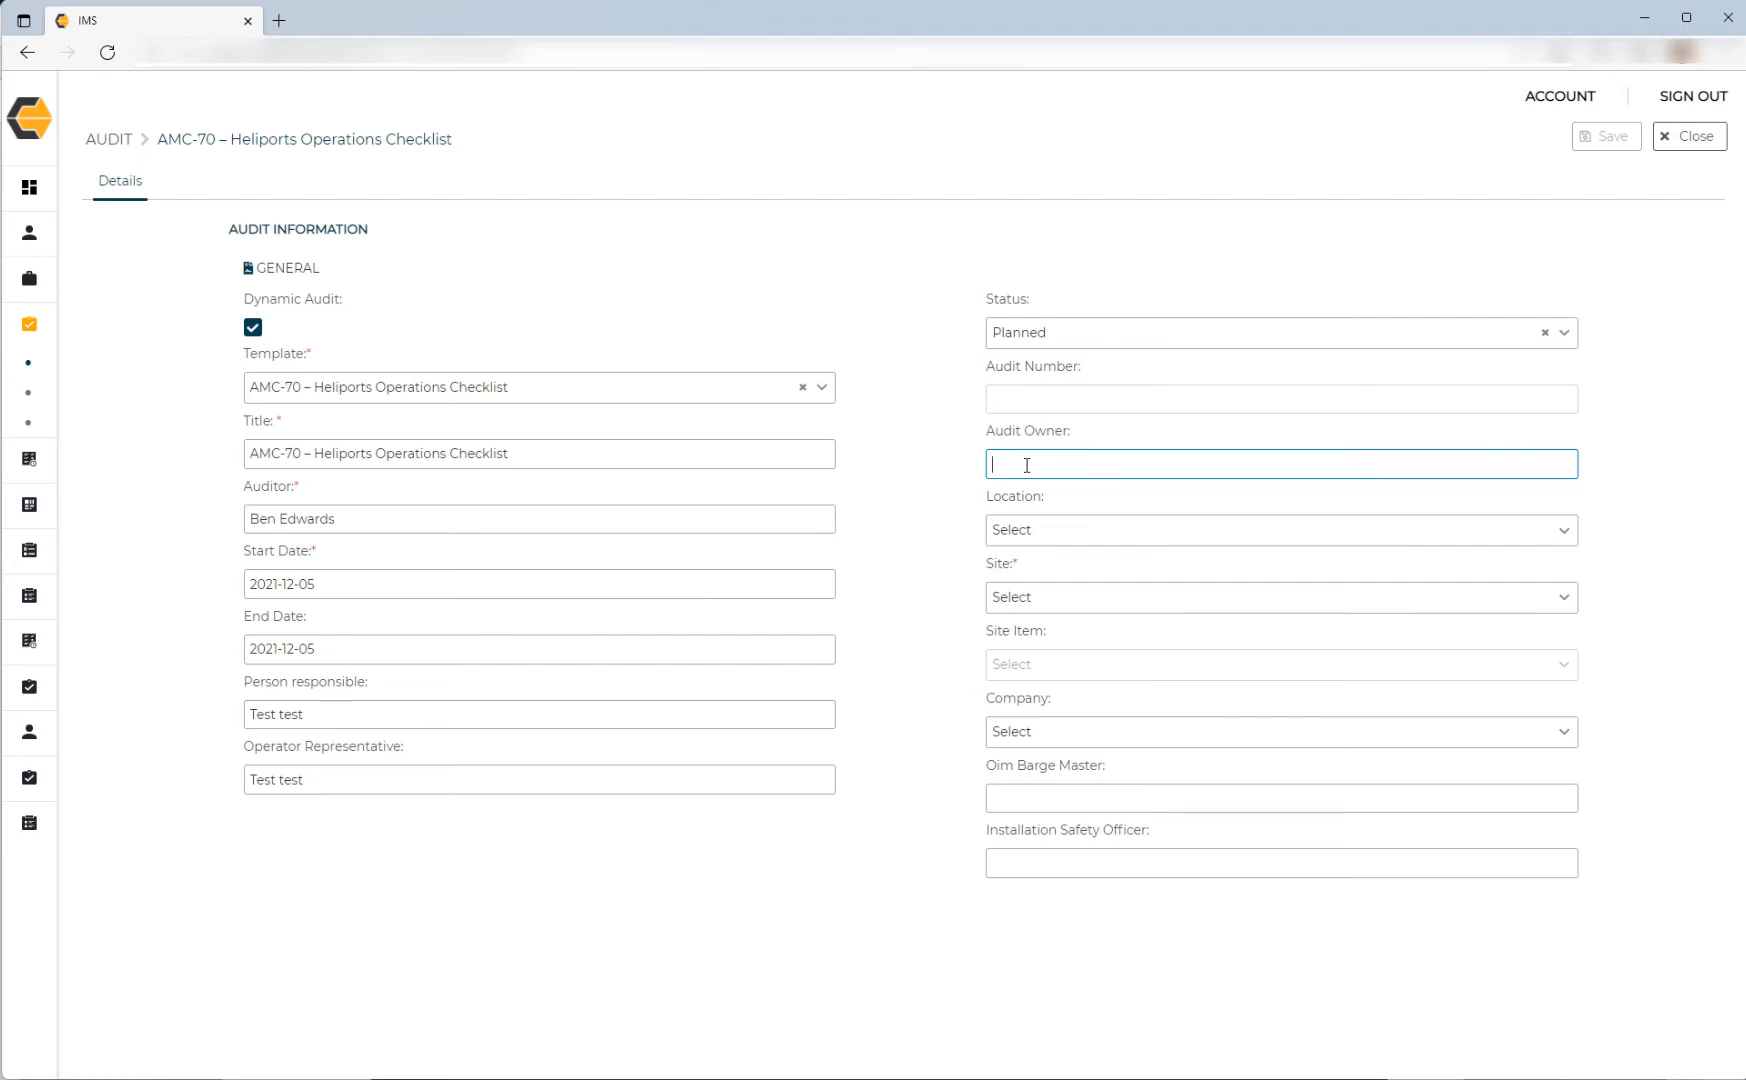
pyautogui.write('ben')
pyautogui.click(1056, 496)
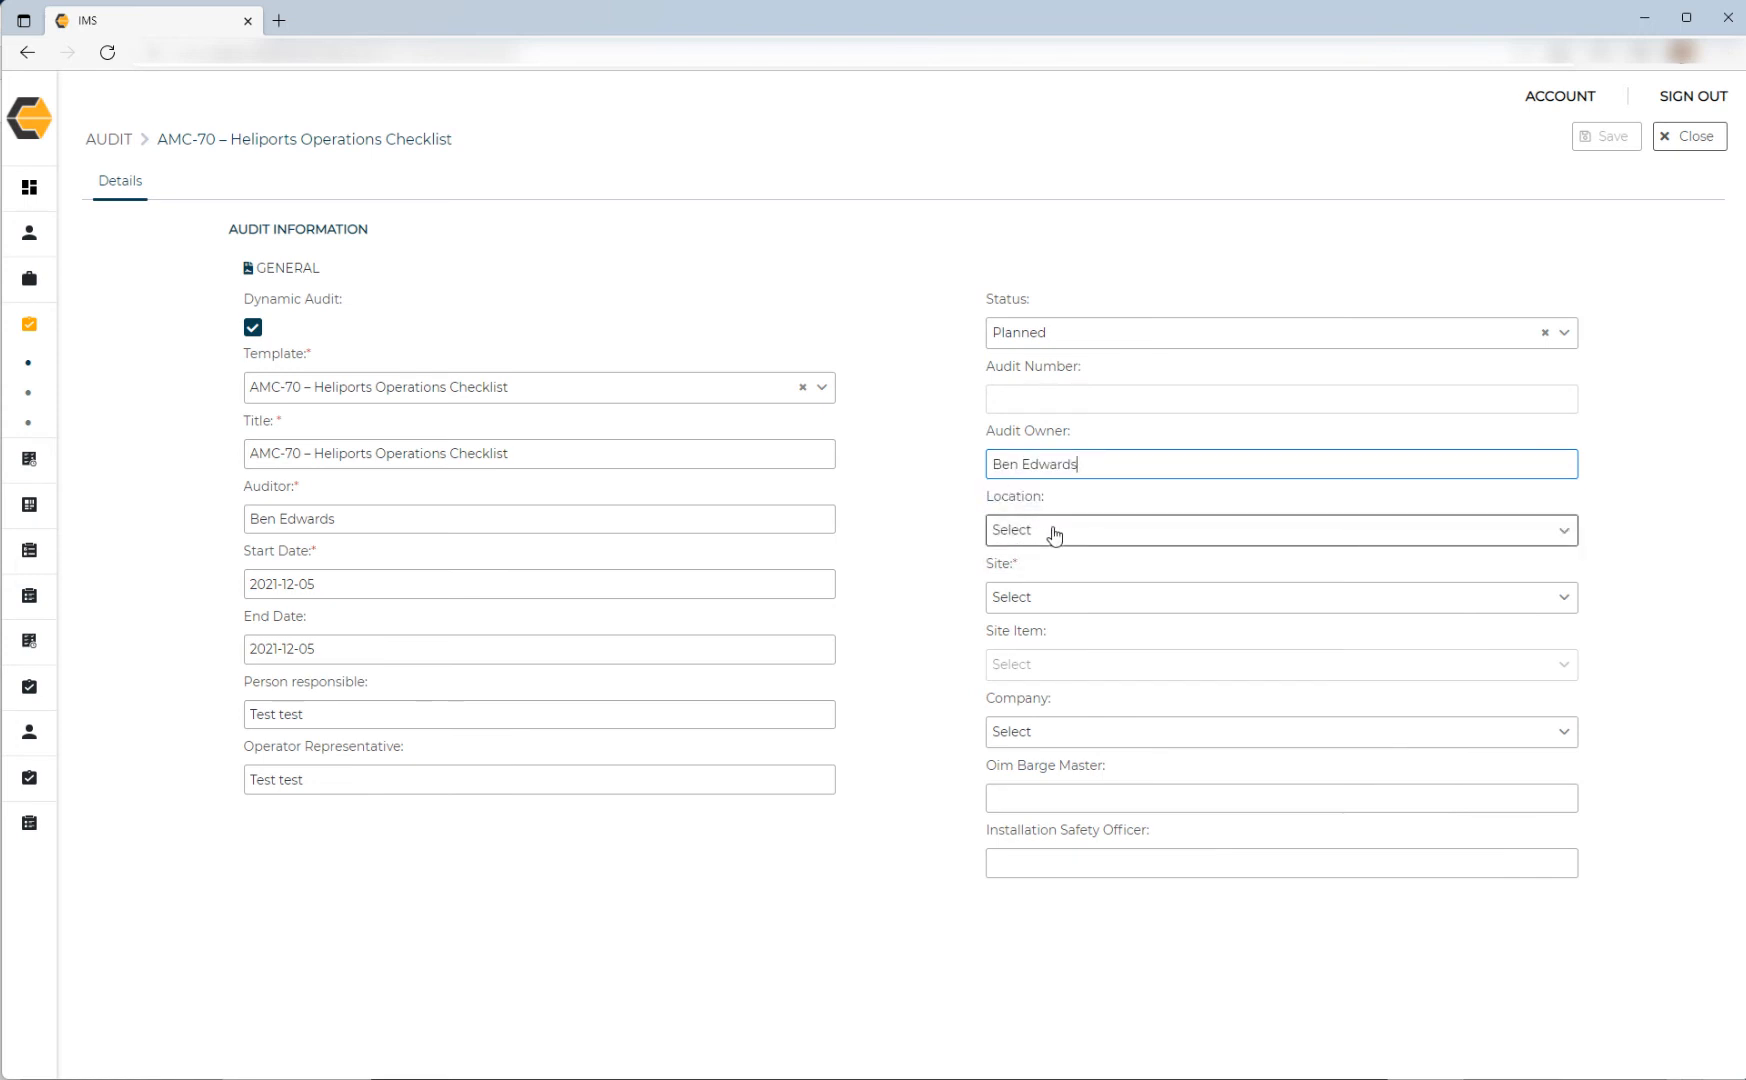
# Set the audit's location to UAE - Zakum.
pyautogui.click(1054, 533)
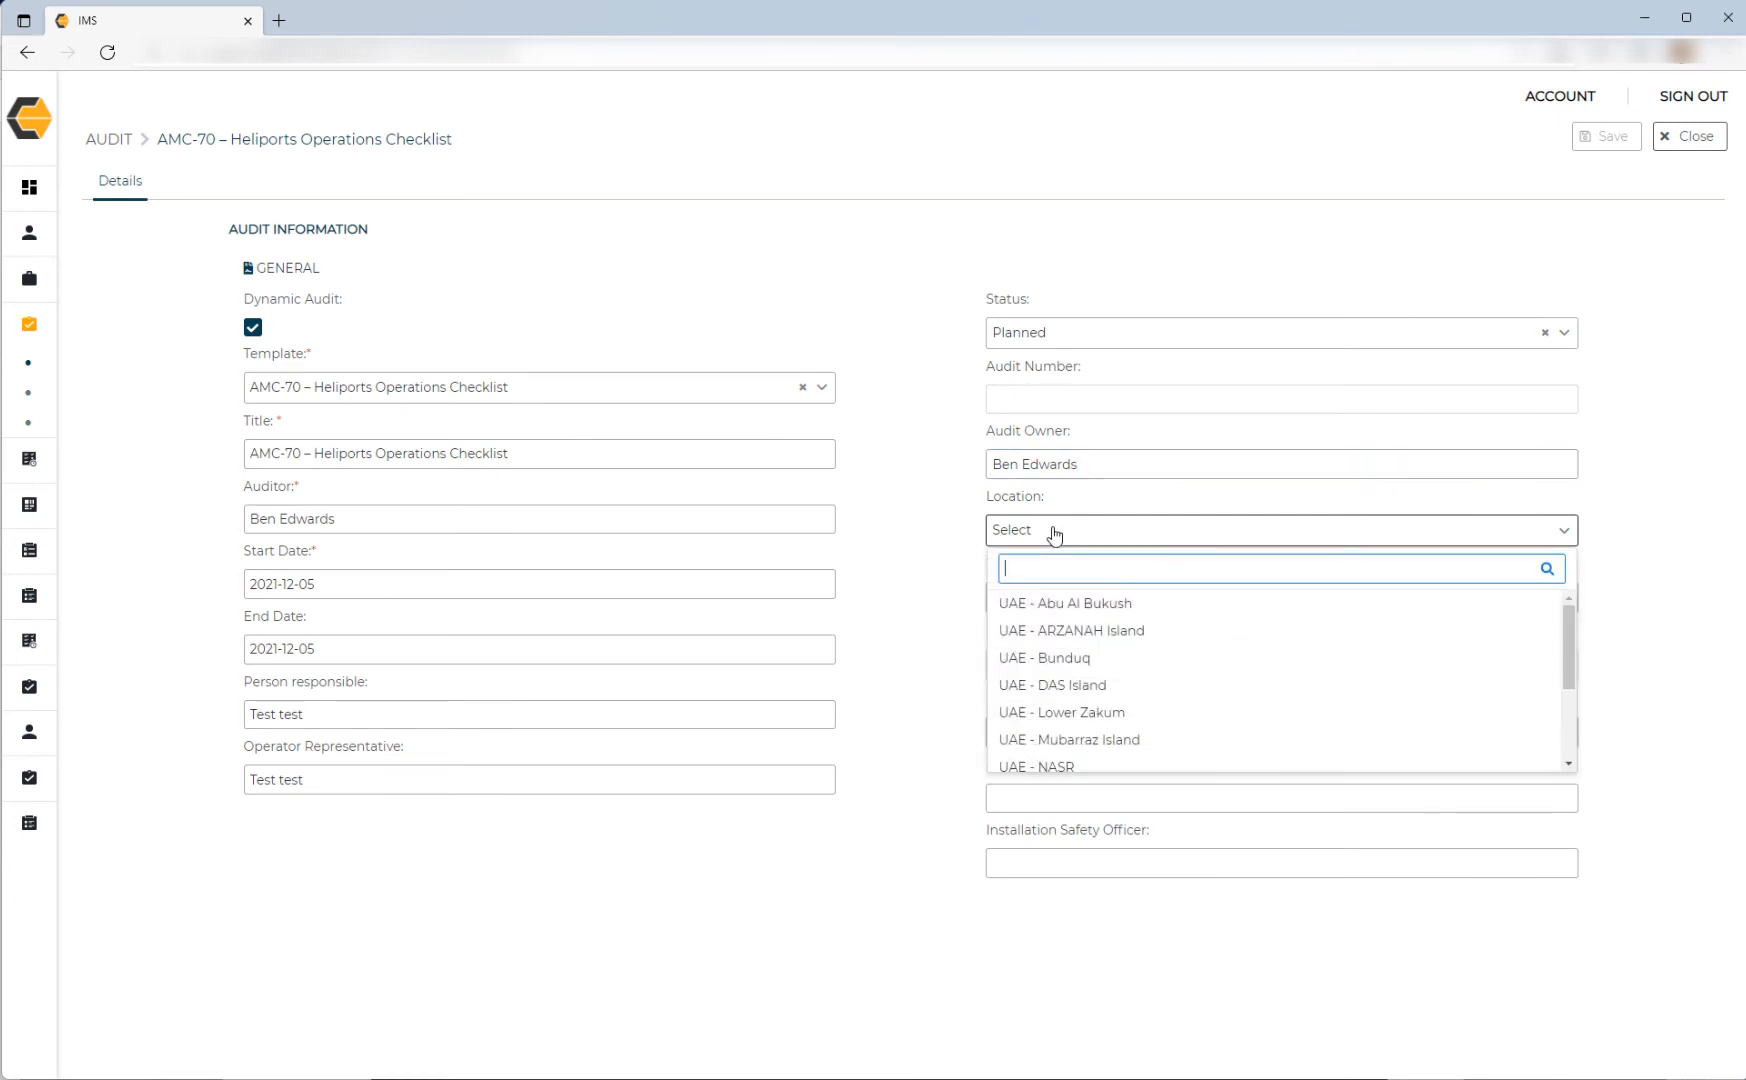
pyautogui.scroll(-5, 1040, 630)
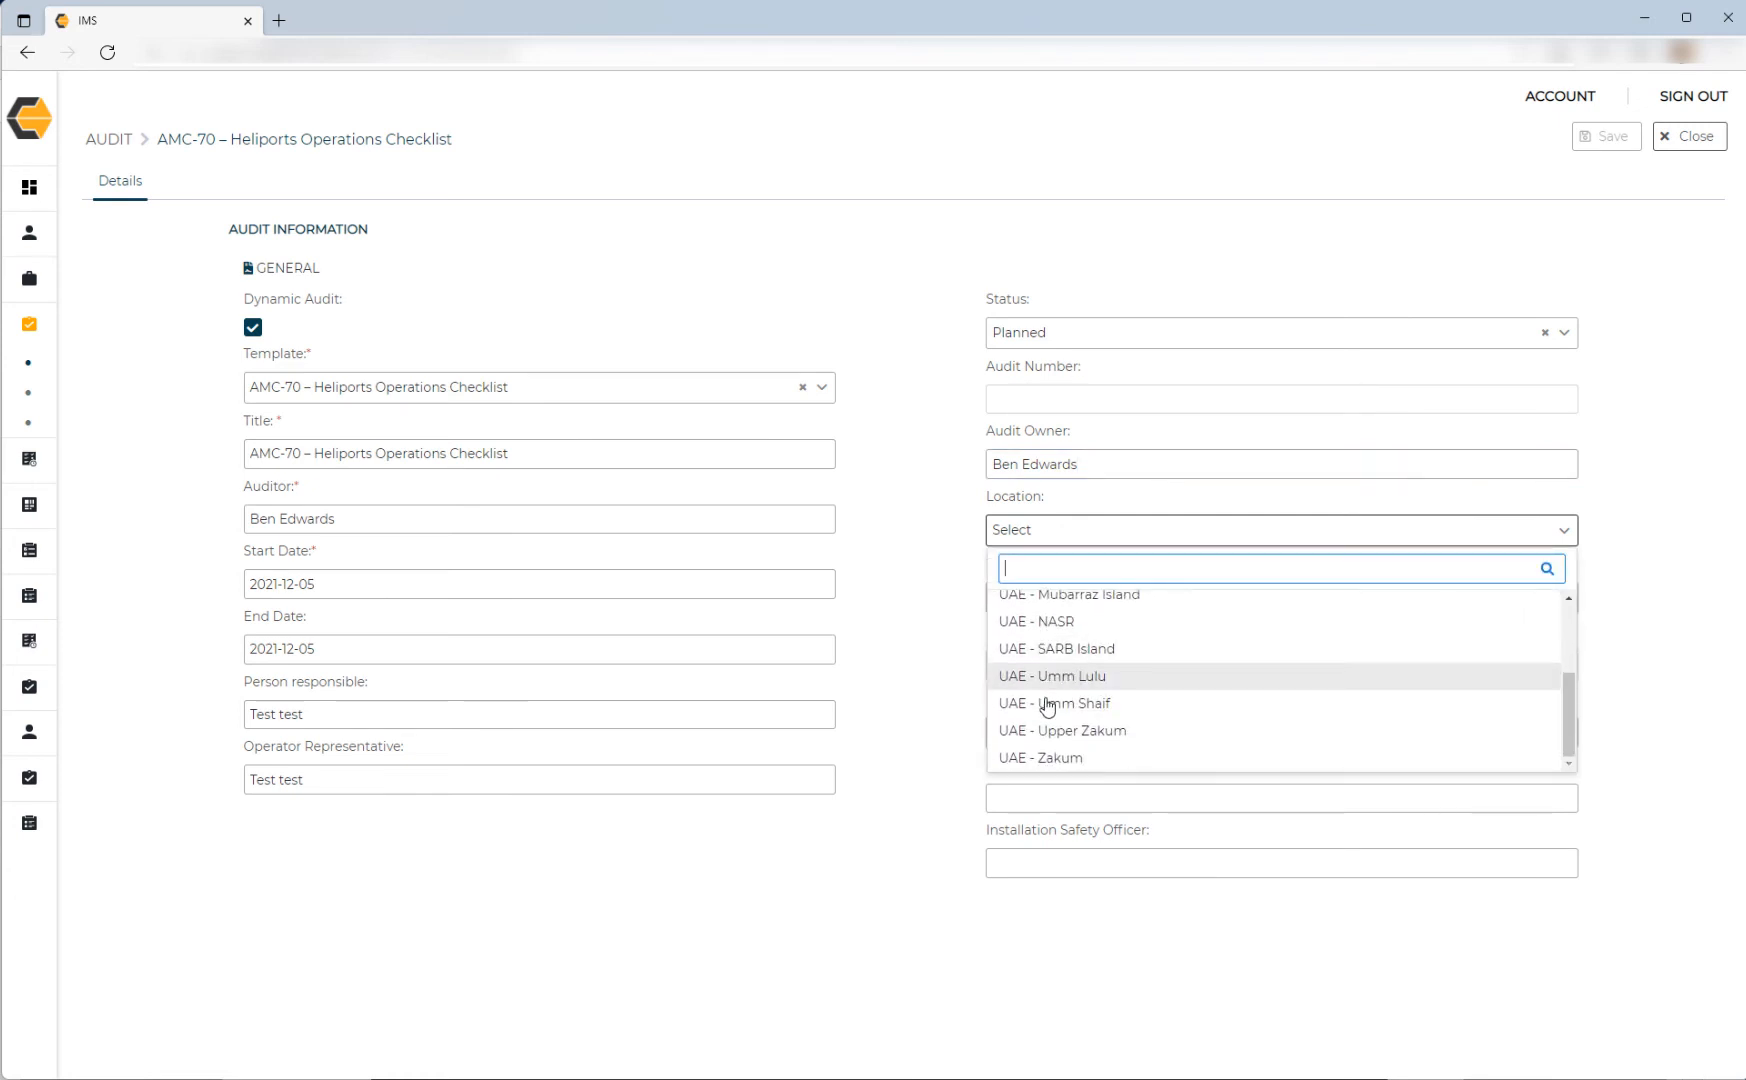
pyautogui.click(1042, 762)
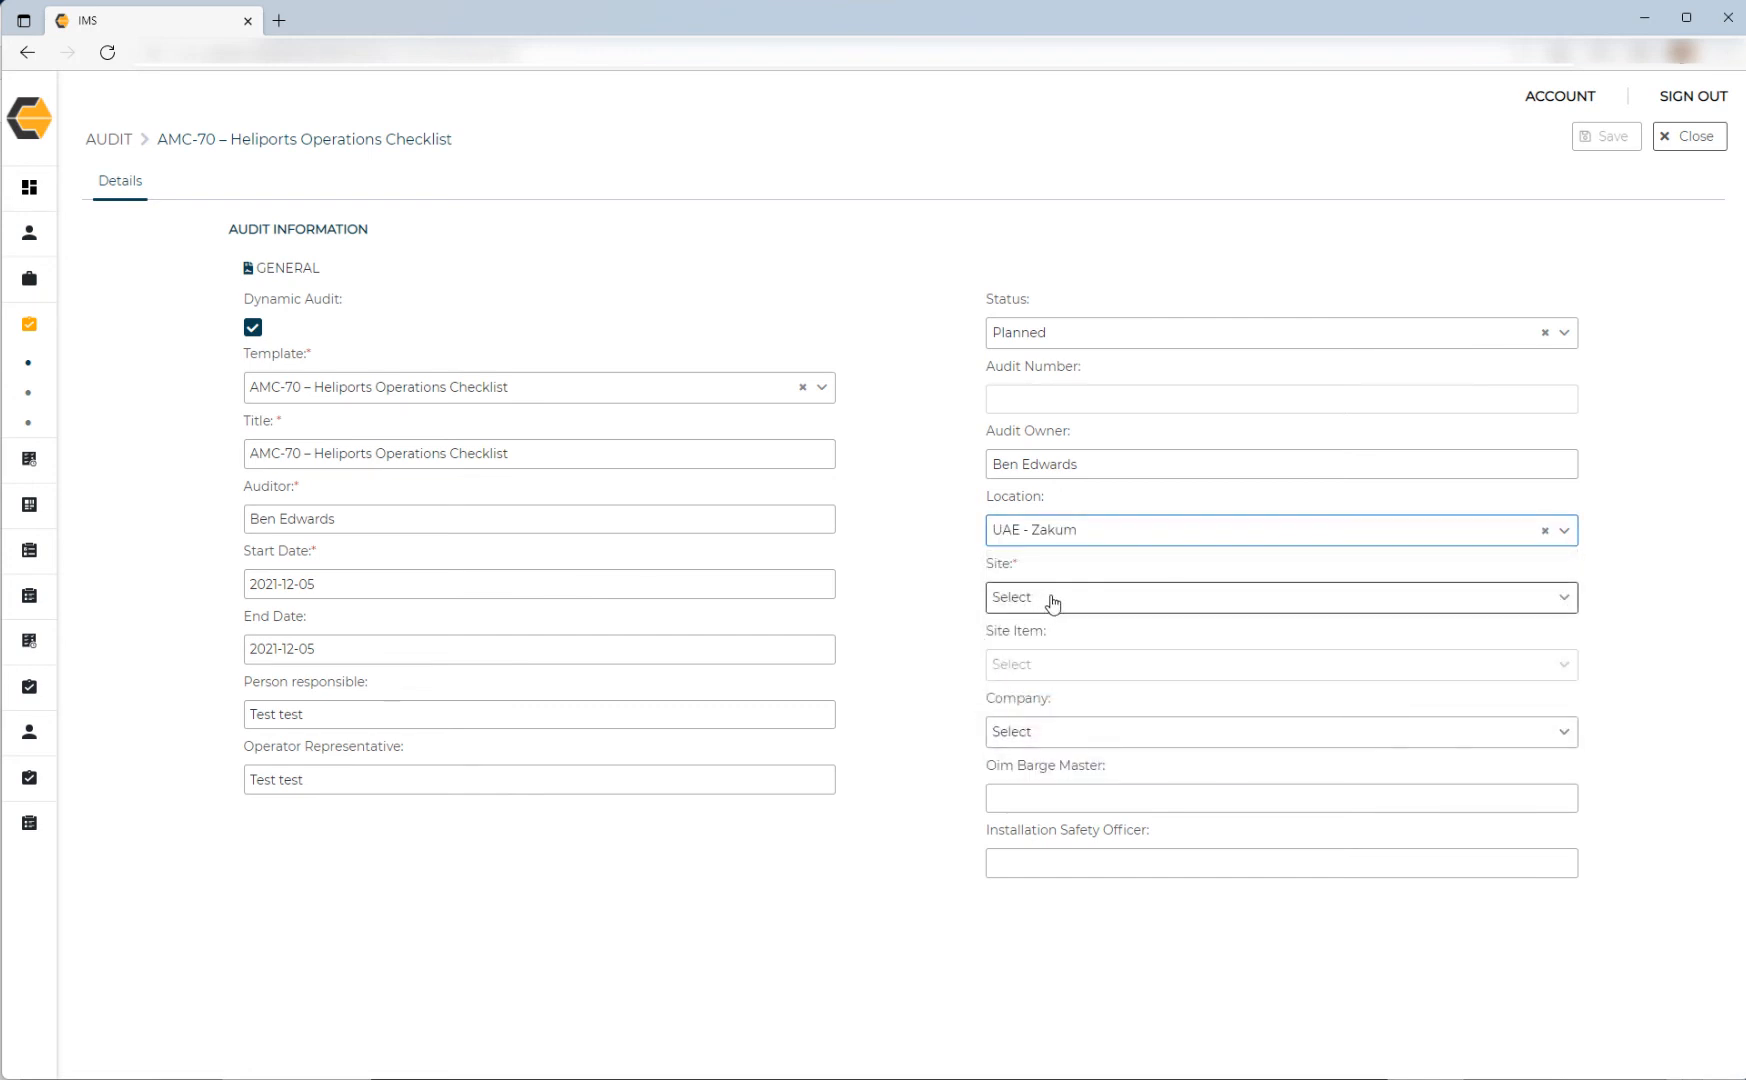
# Select Jack-Up Rig Muhaymat as the audit's site and look at its available site items.
pyautogui.click(1052, 600)
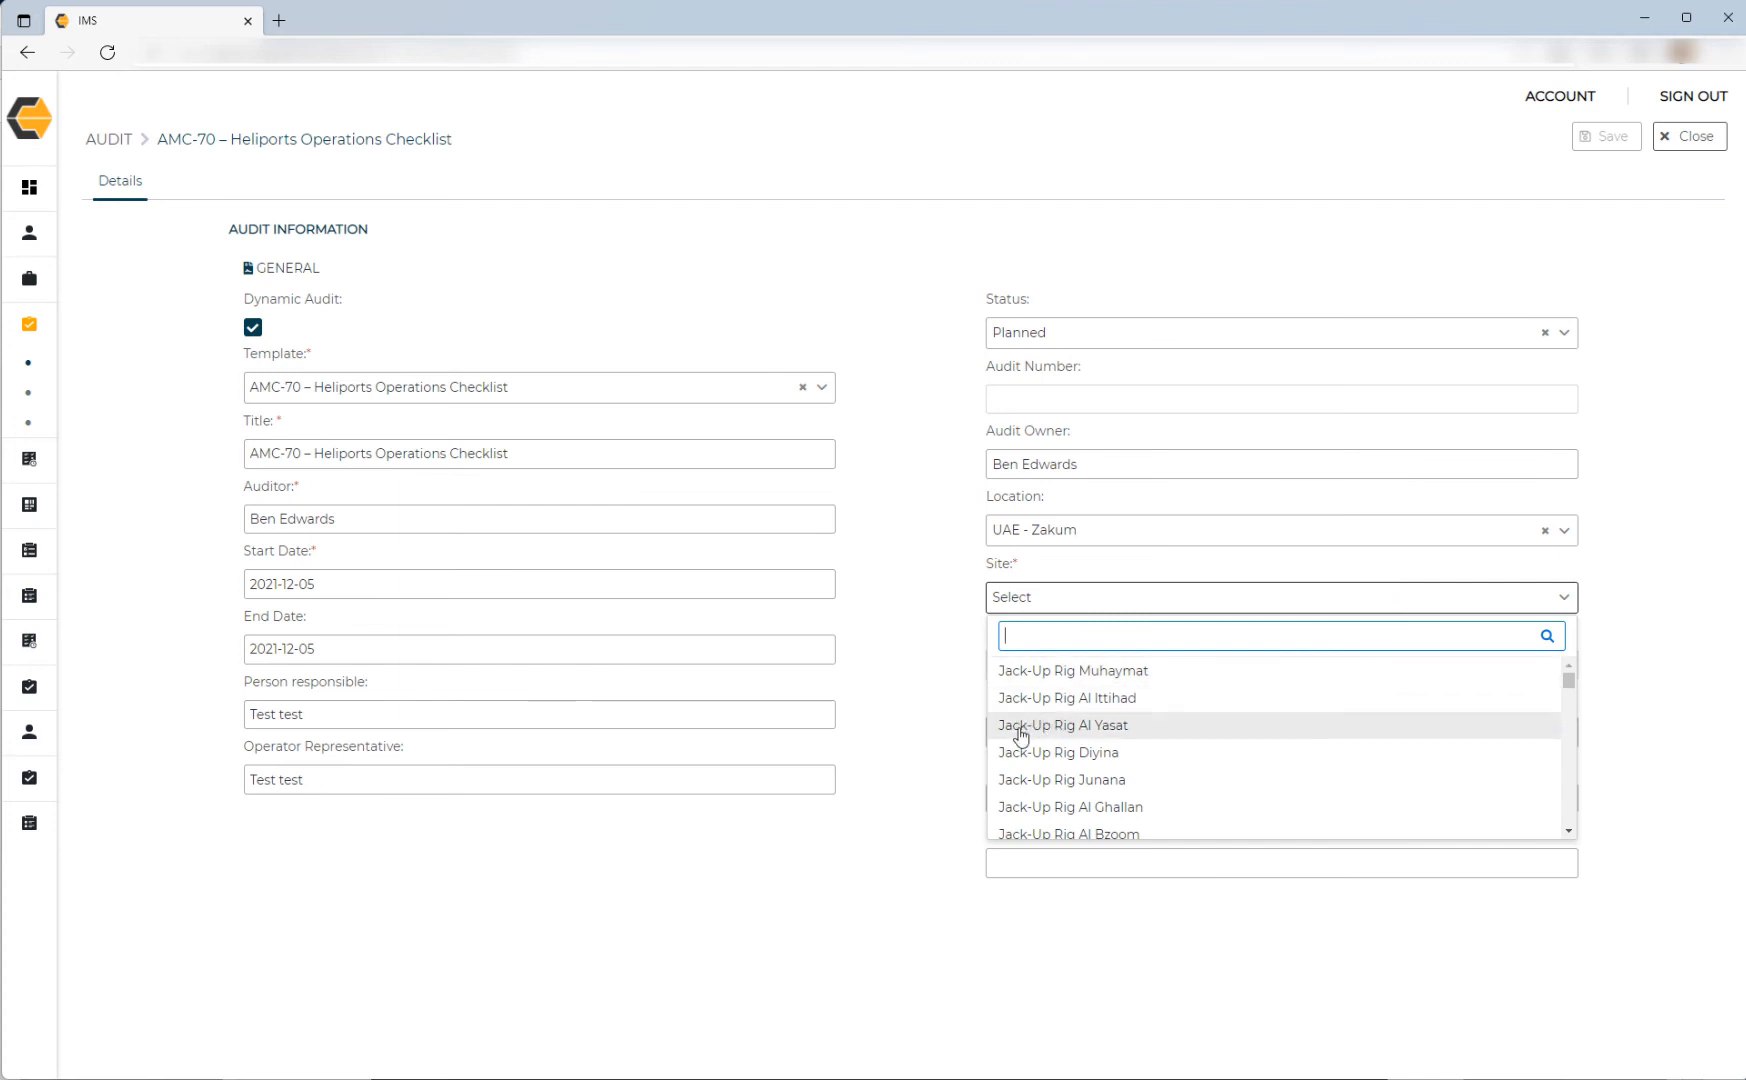
pyautogui.click(1025, 672)
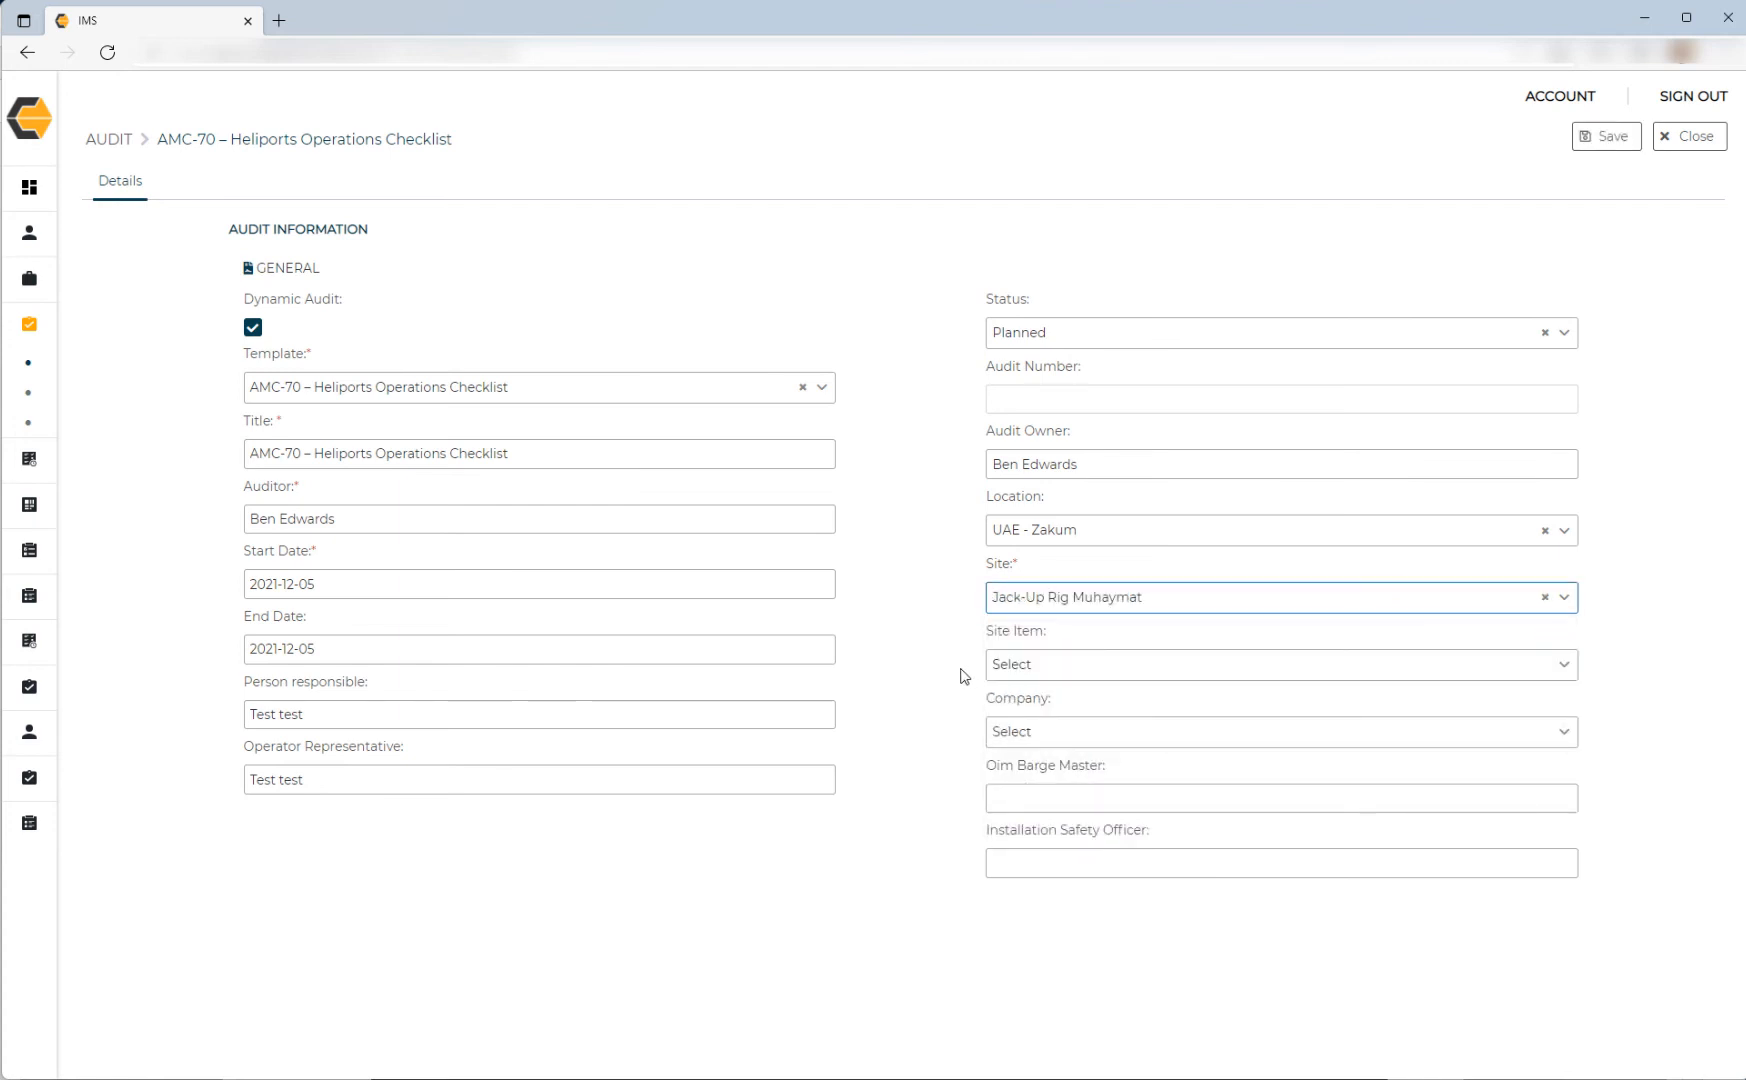
pyautogui.click(1020, 668)
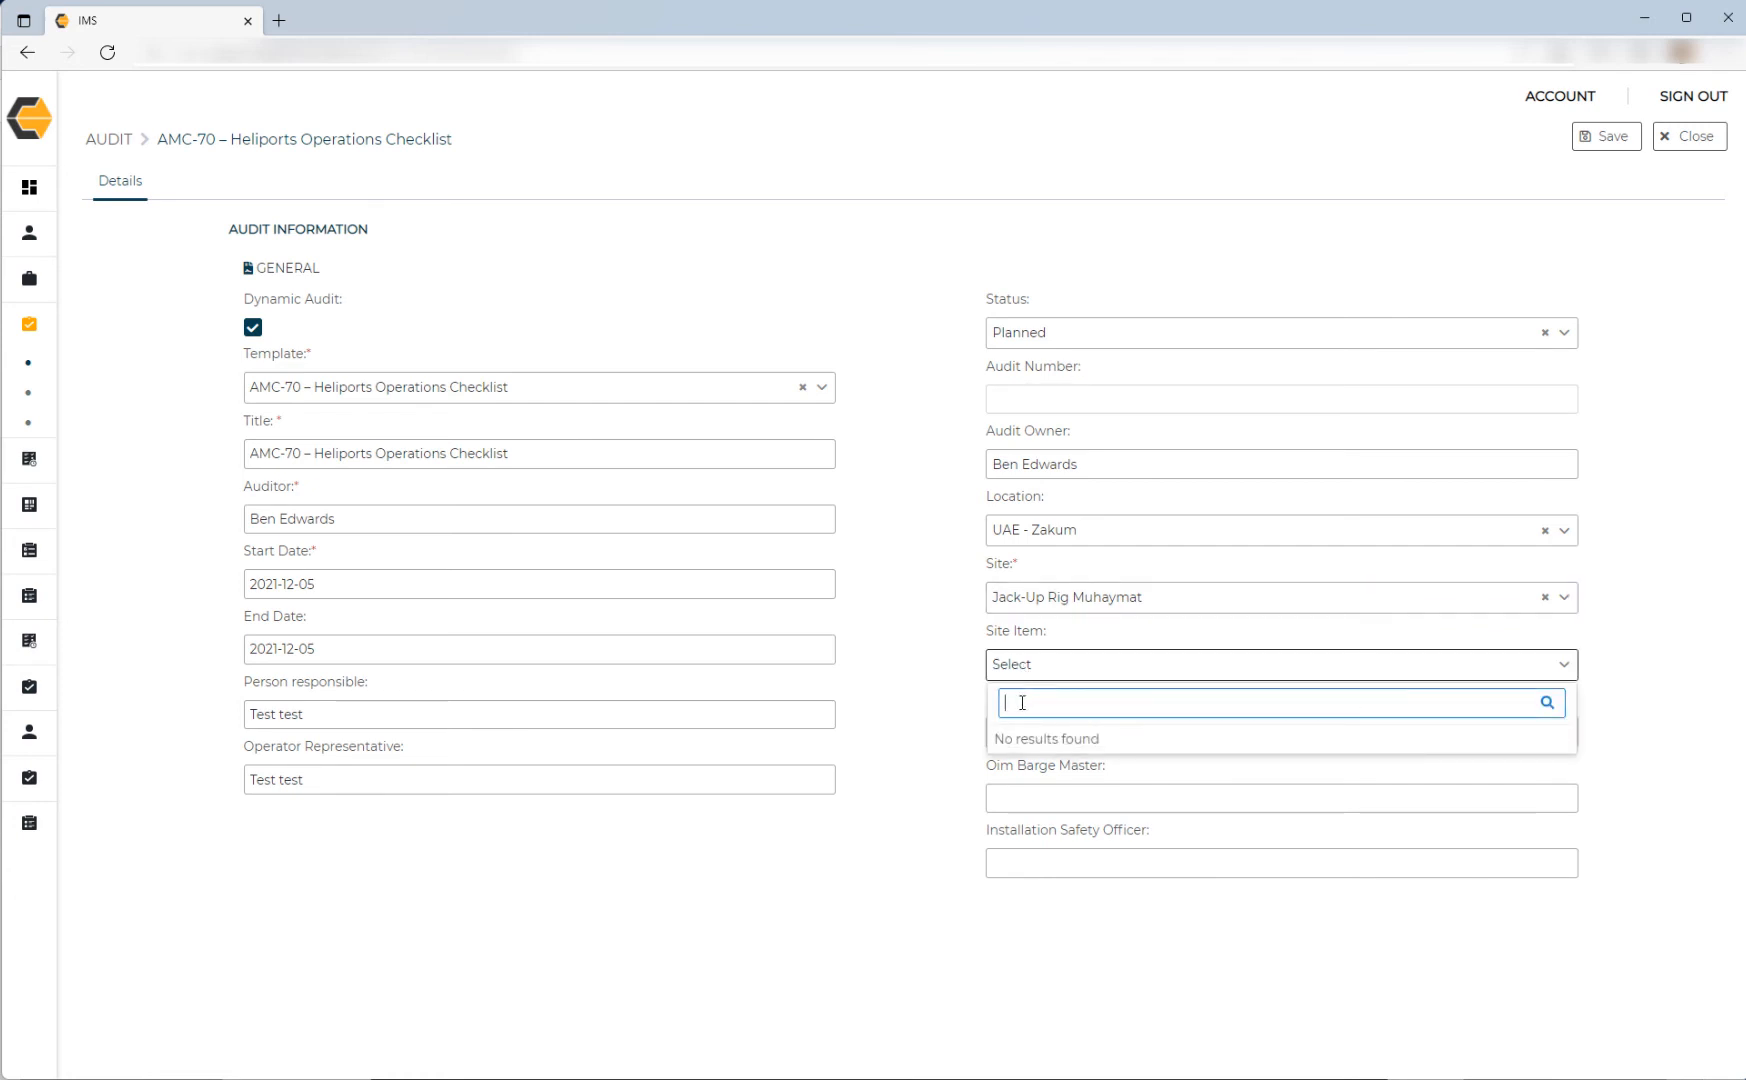
# Search the sites for "test" and set the audit's site to Test1.
pyautogui.click(1021, 598)
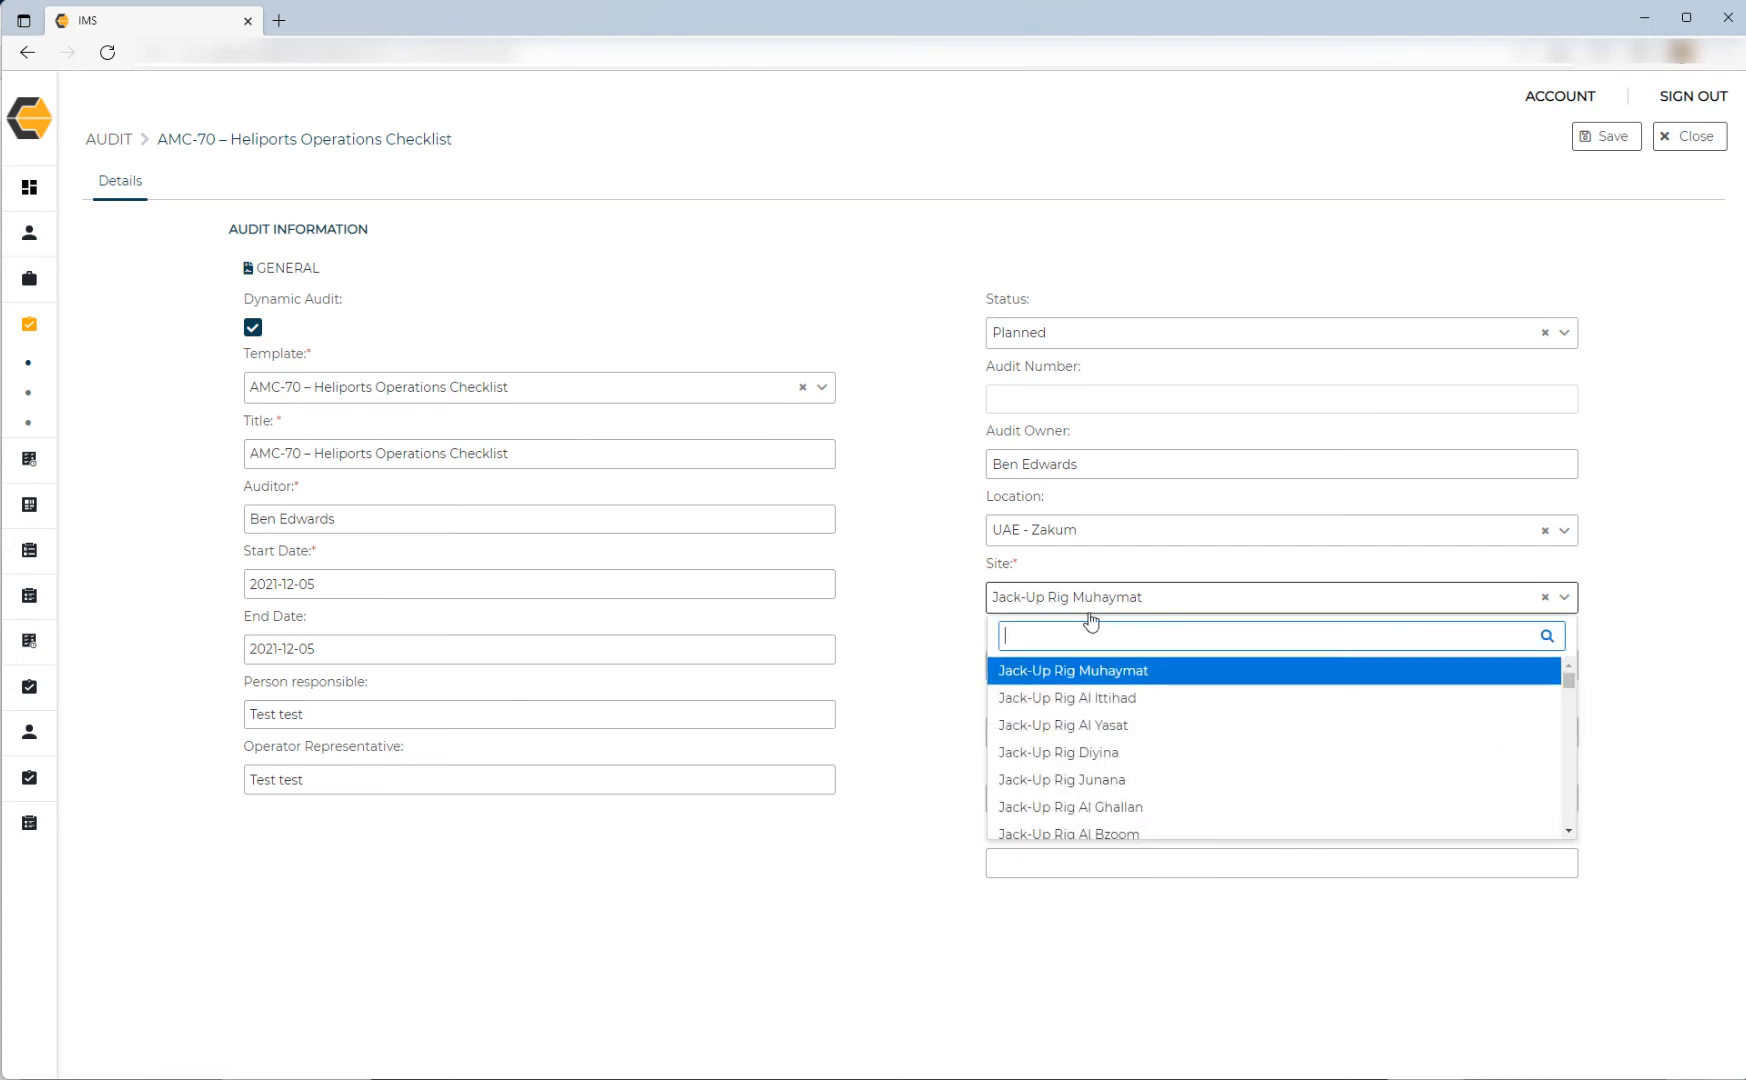
pyautogui.write('tests')
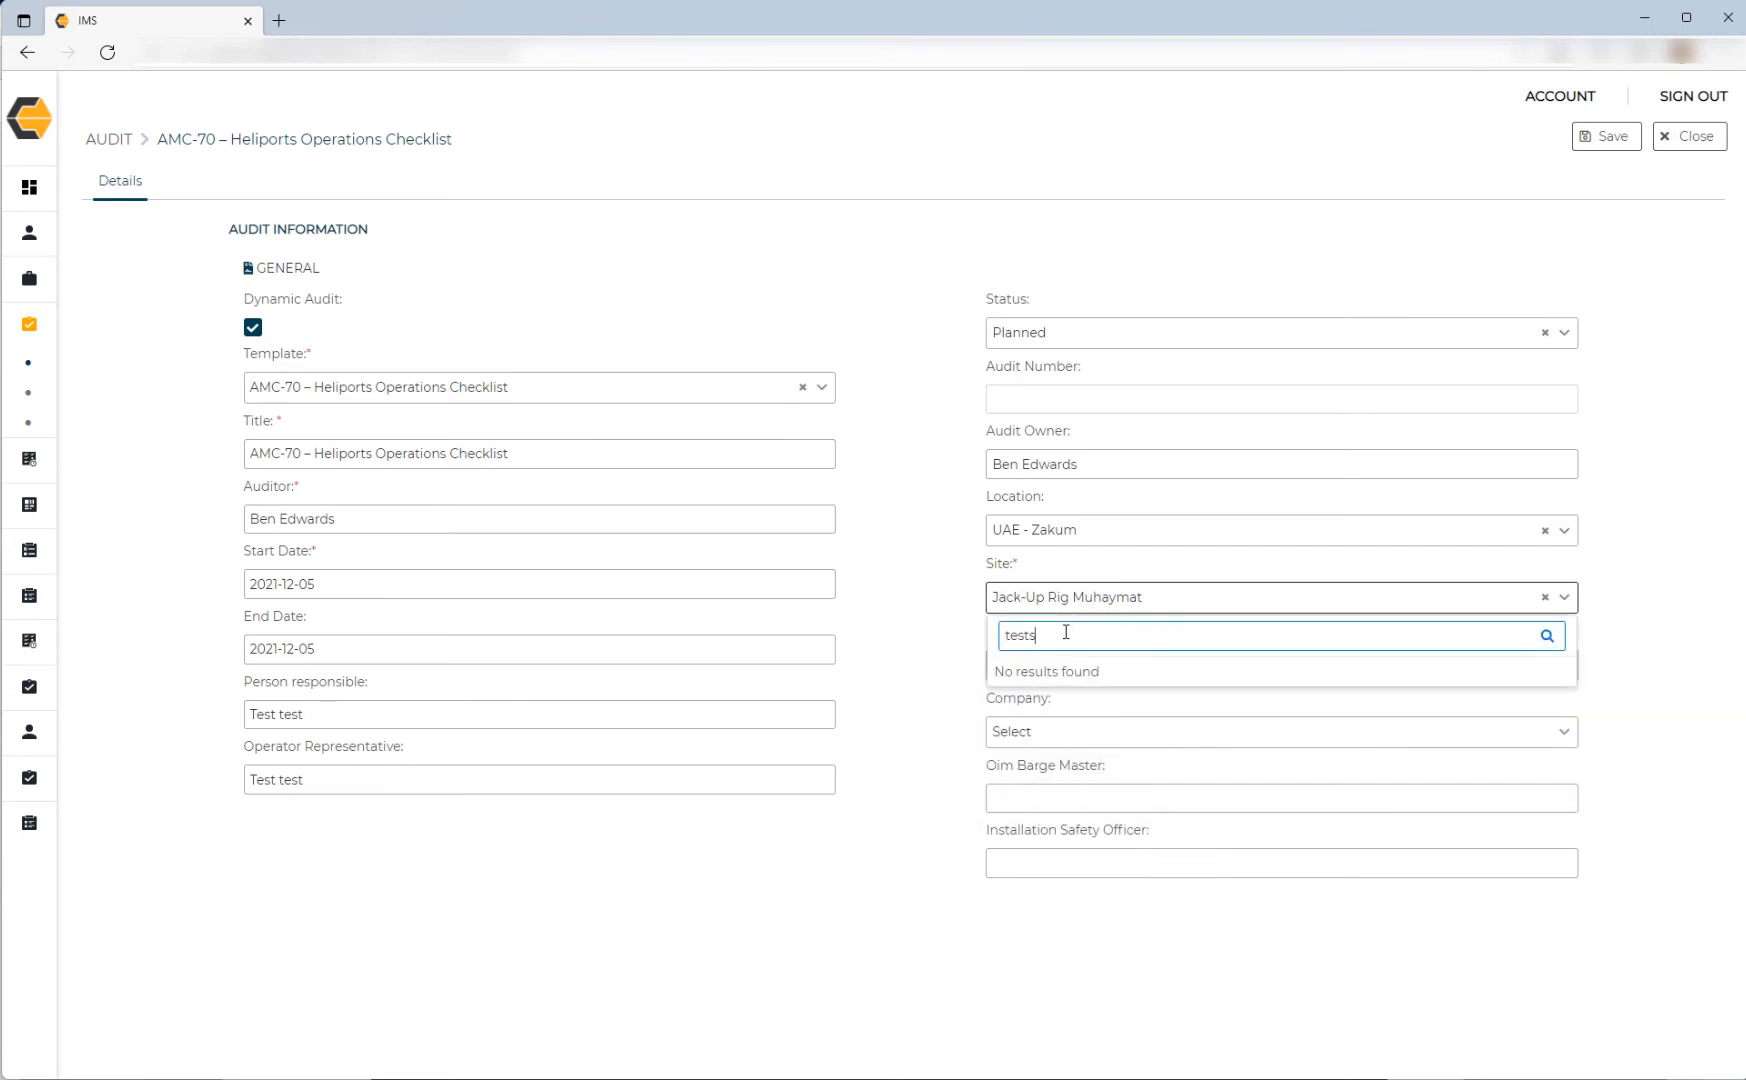
pyautogui.press('BackSpace')
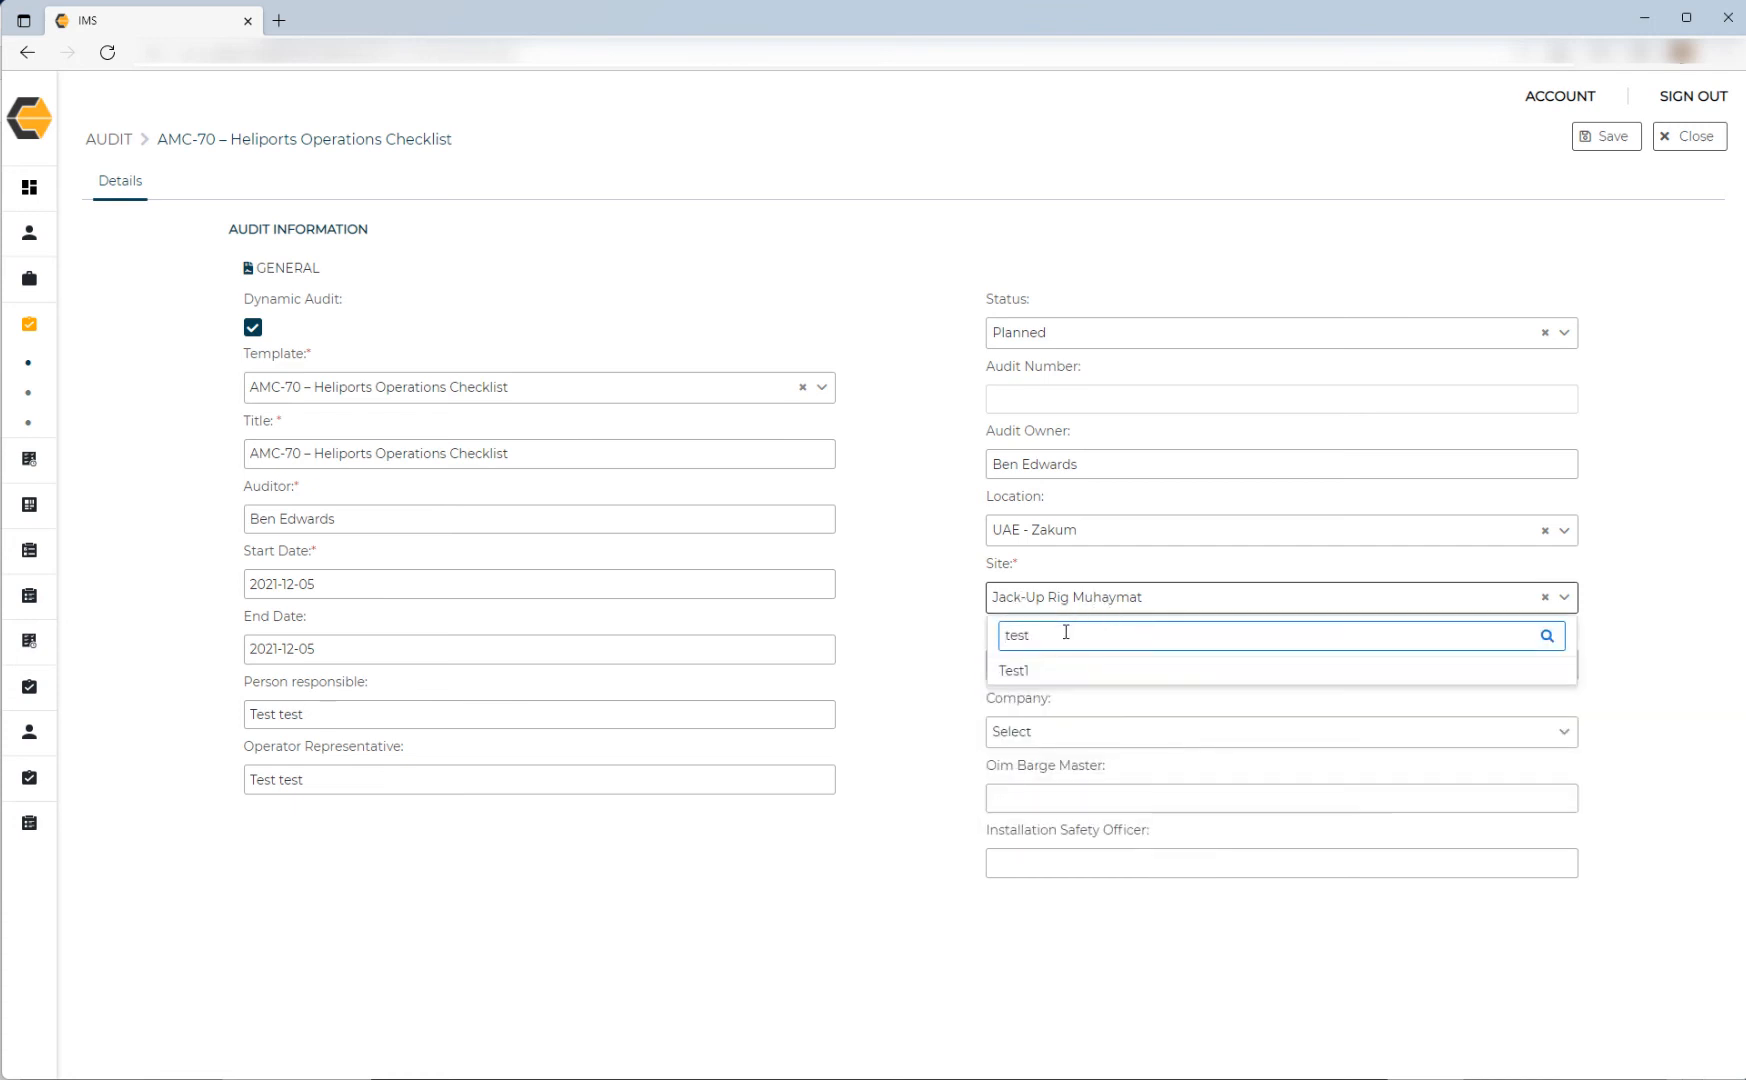
pyautogui.click(1012, 670)
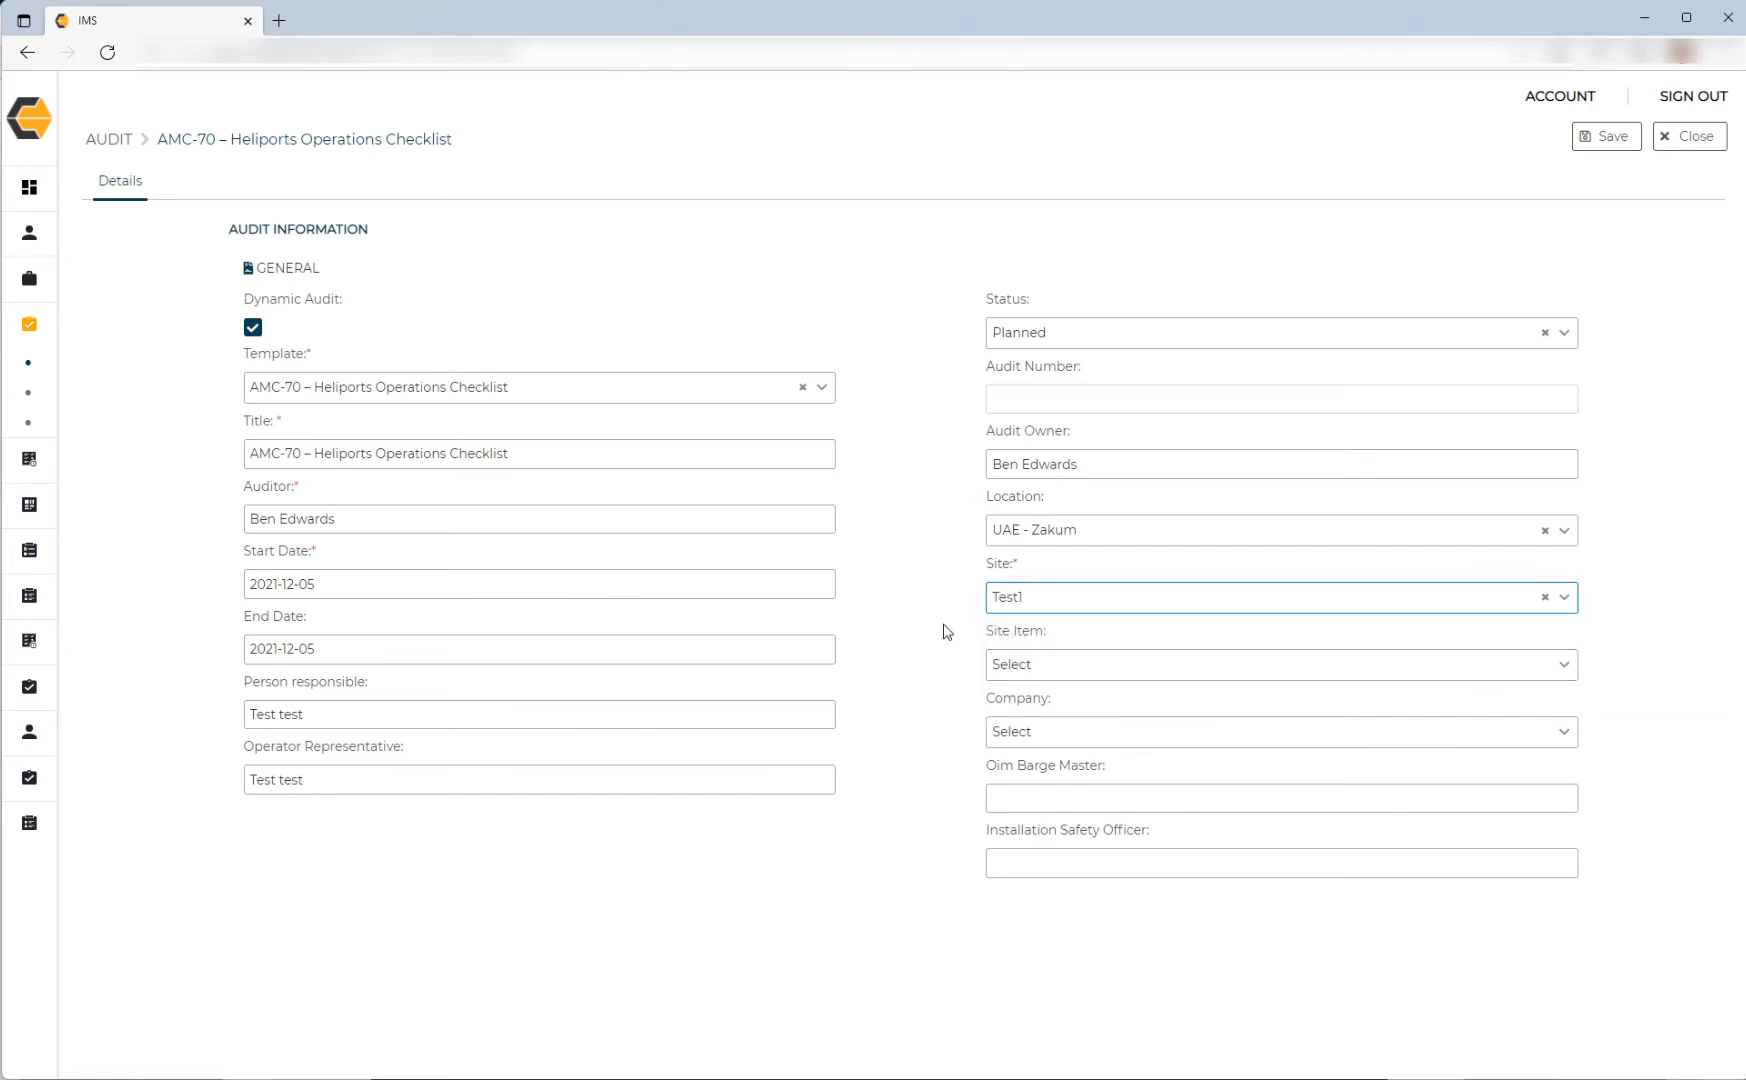
# Look through the site items available for Test1 and set the audit's site item to t3.
pyautogui.click(1052, 666)
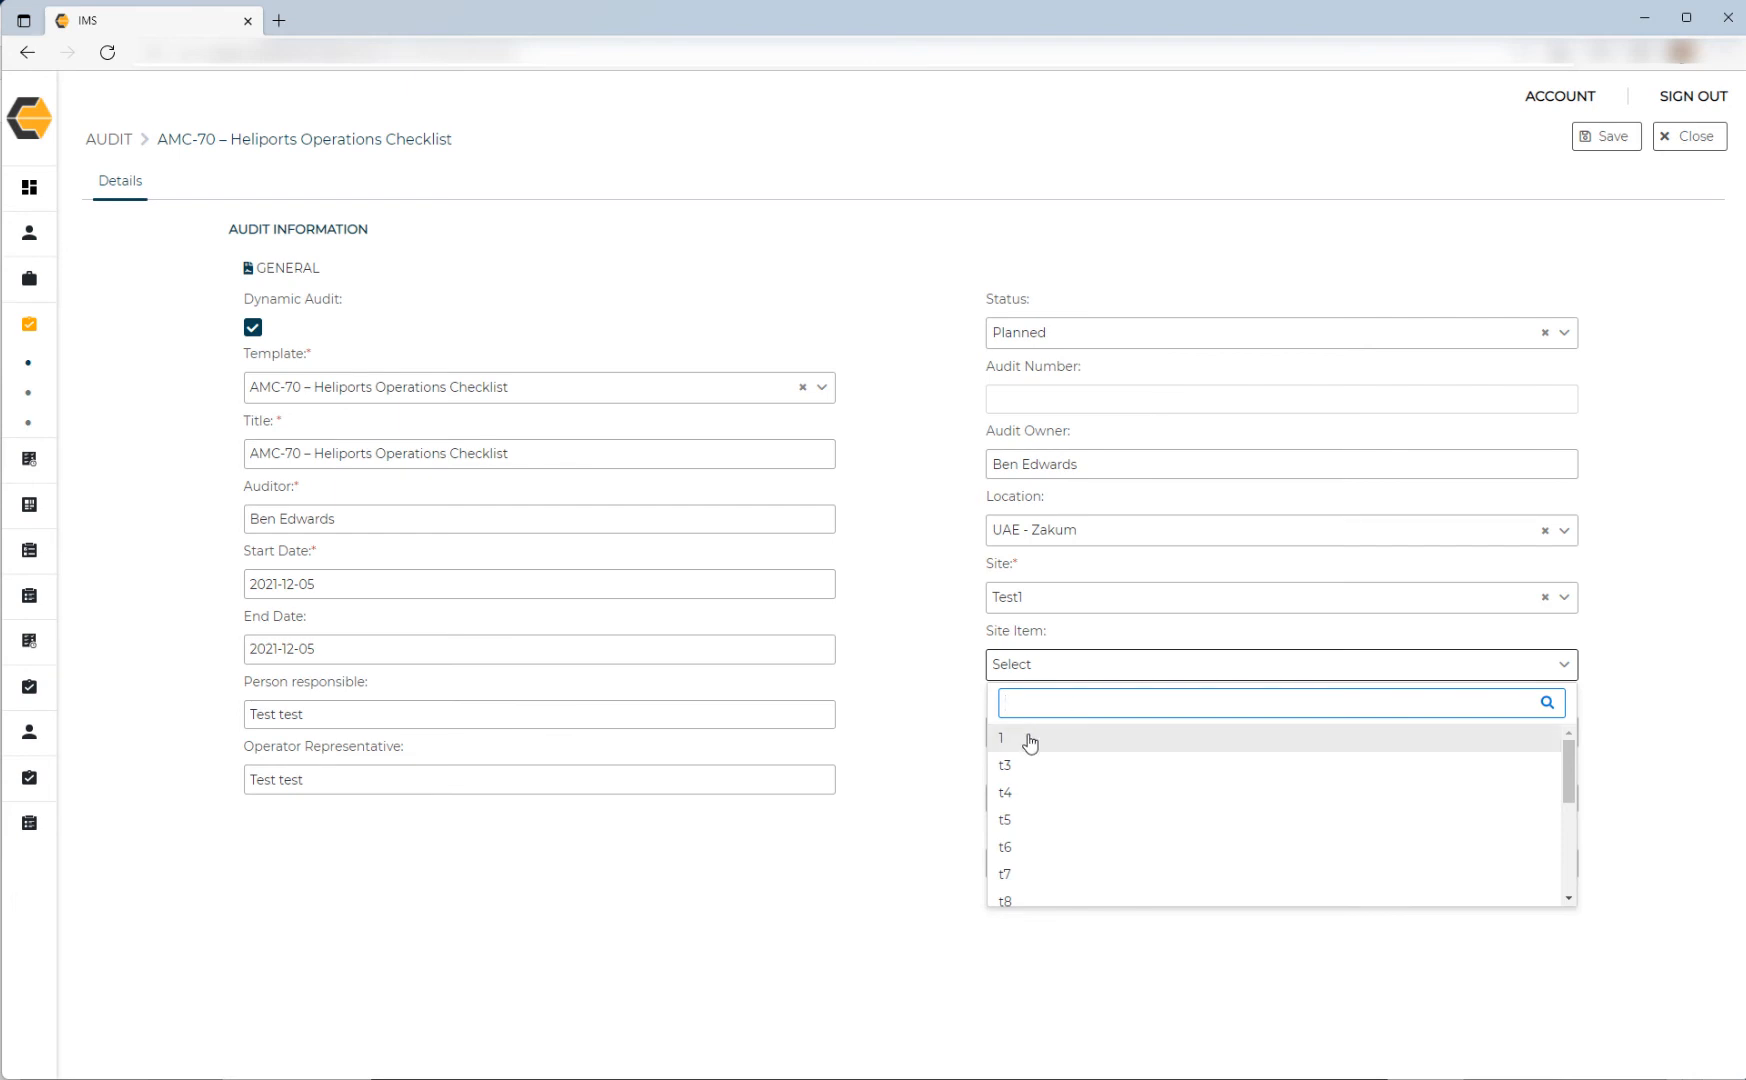
pyautogui.scroll(-2, 1027, 755)
pyautogui.scroll(-5, 1028, 762)
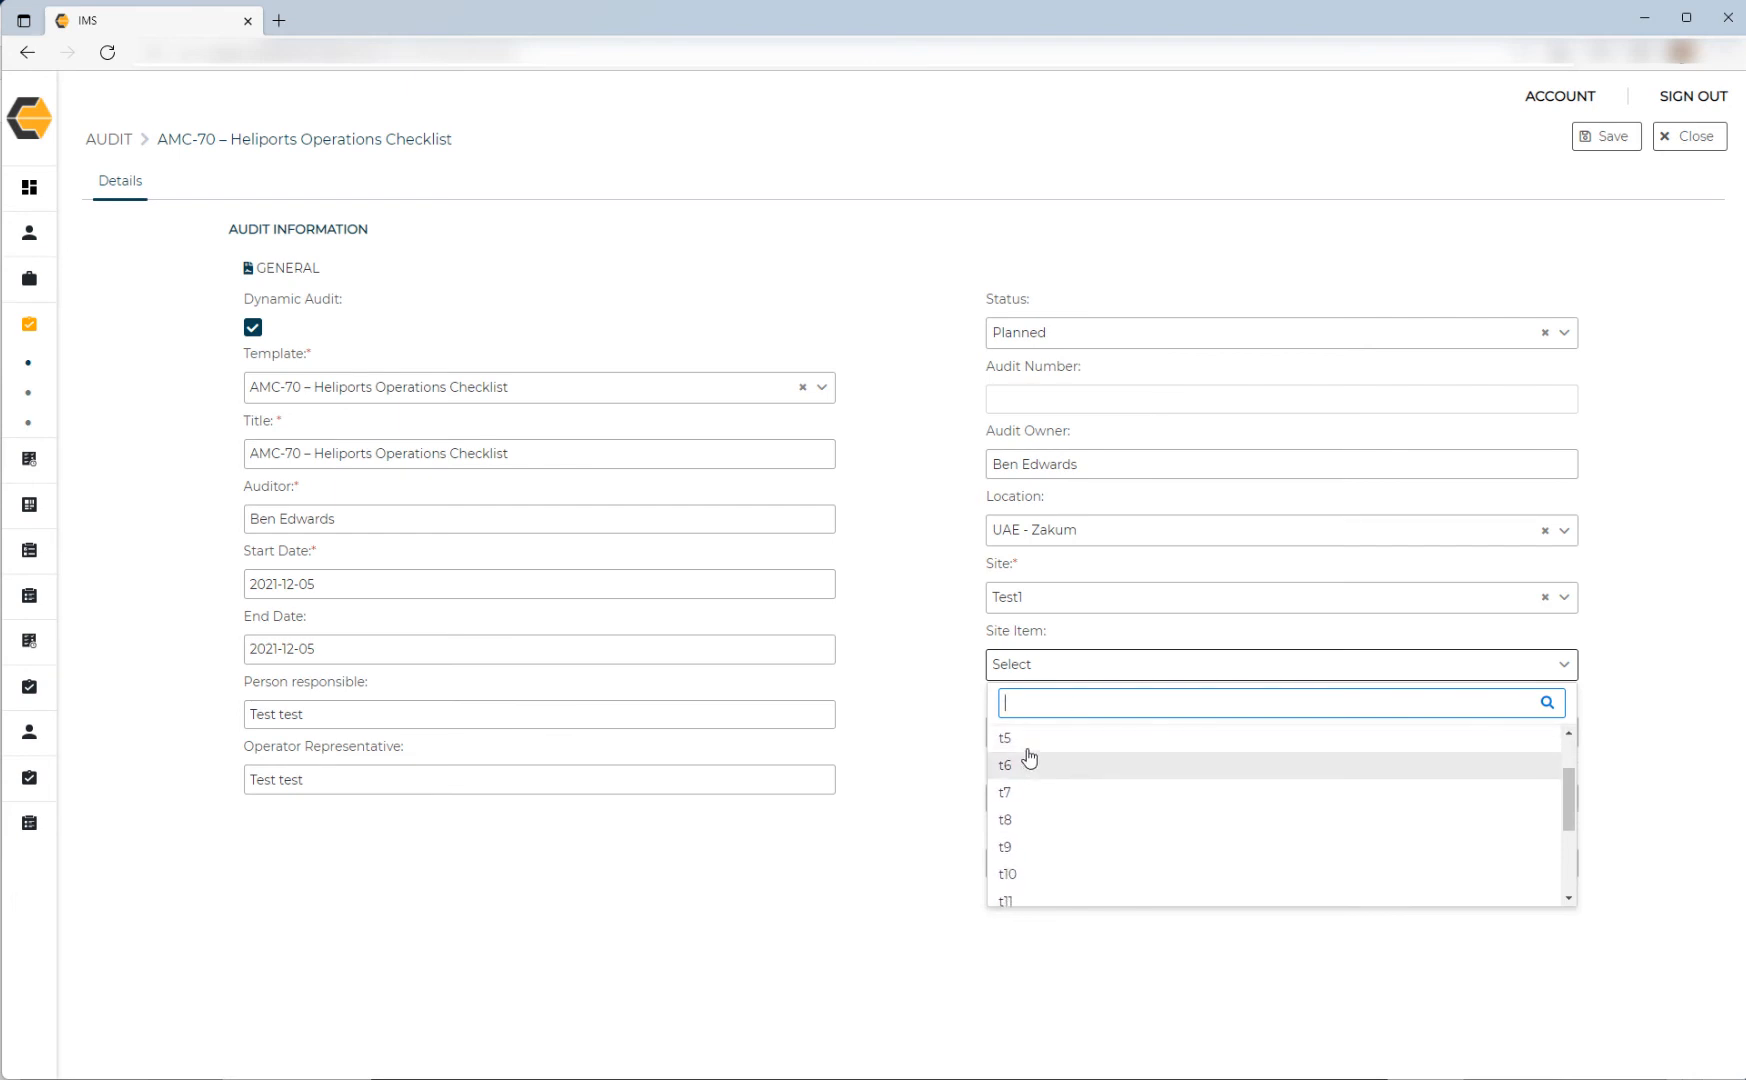
pyautogui.scroll(5, 1032, 769)
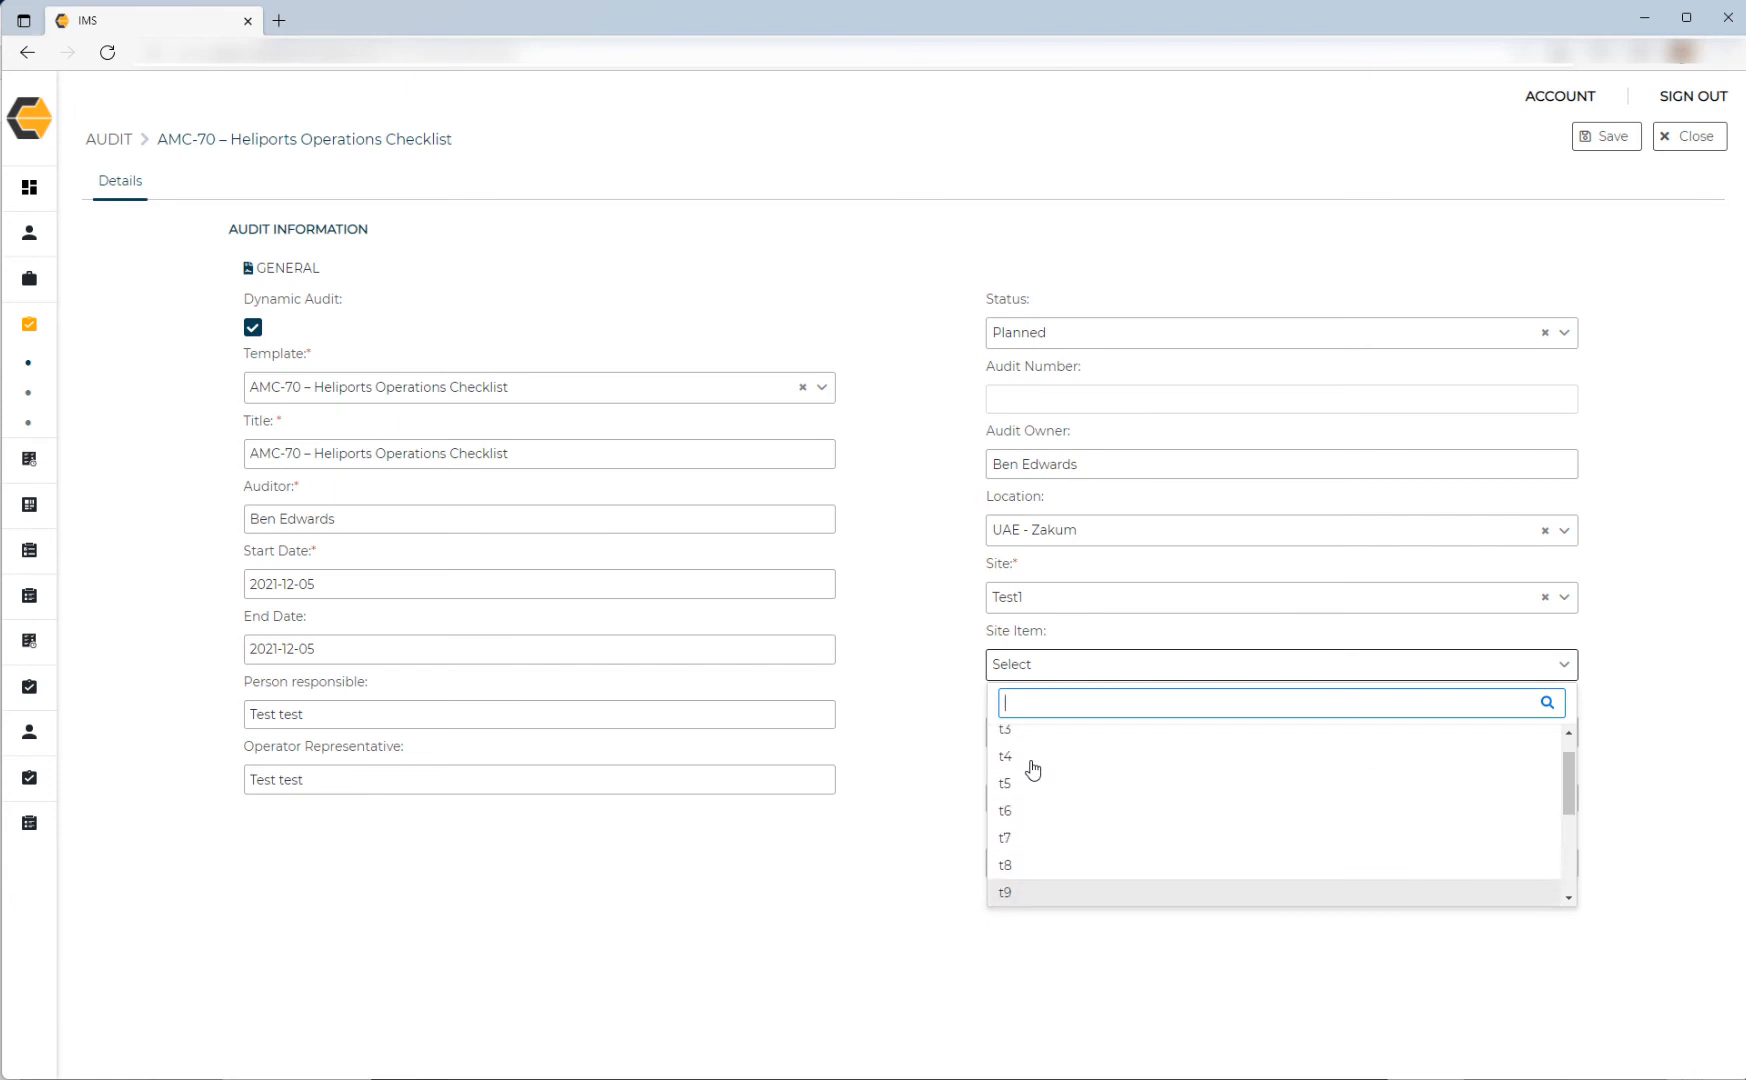
pyautogui.scroll(1, 1033, 769)
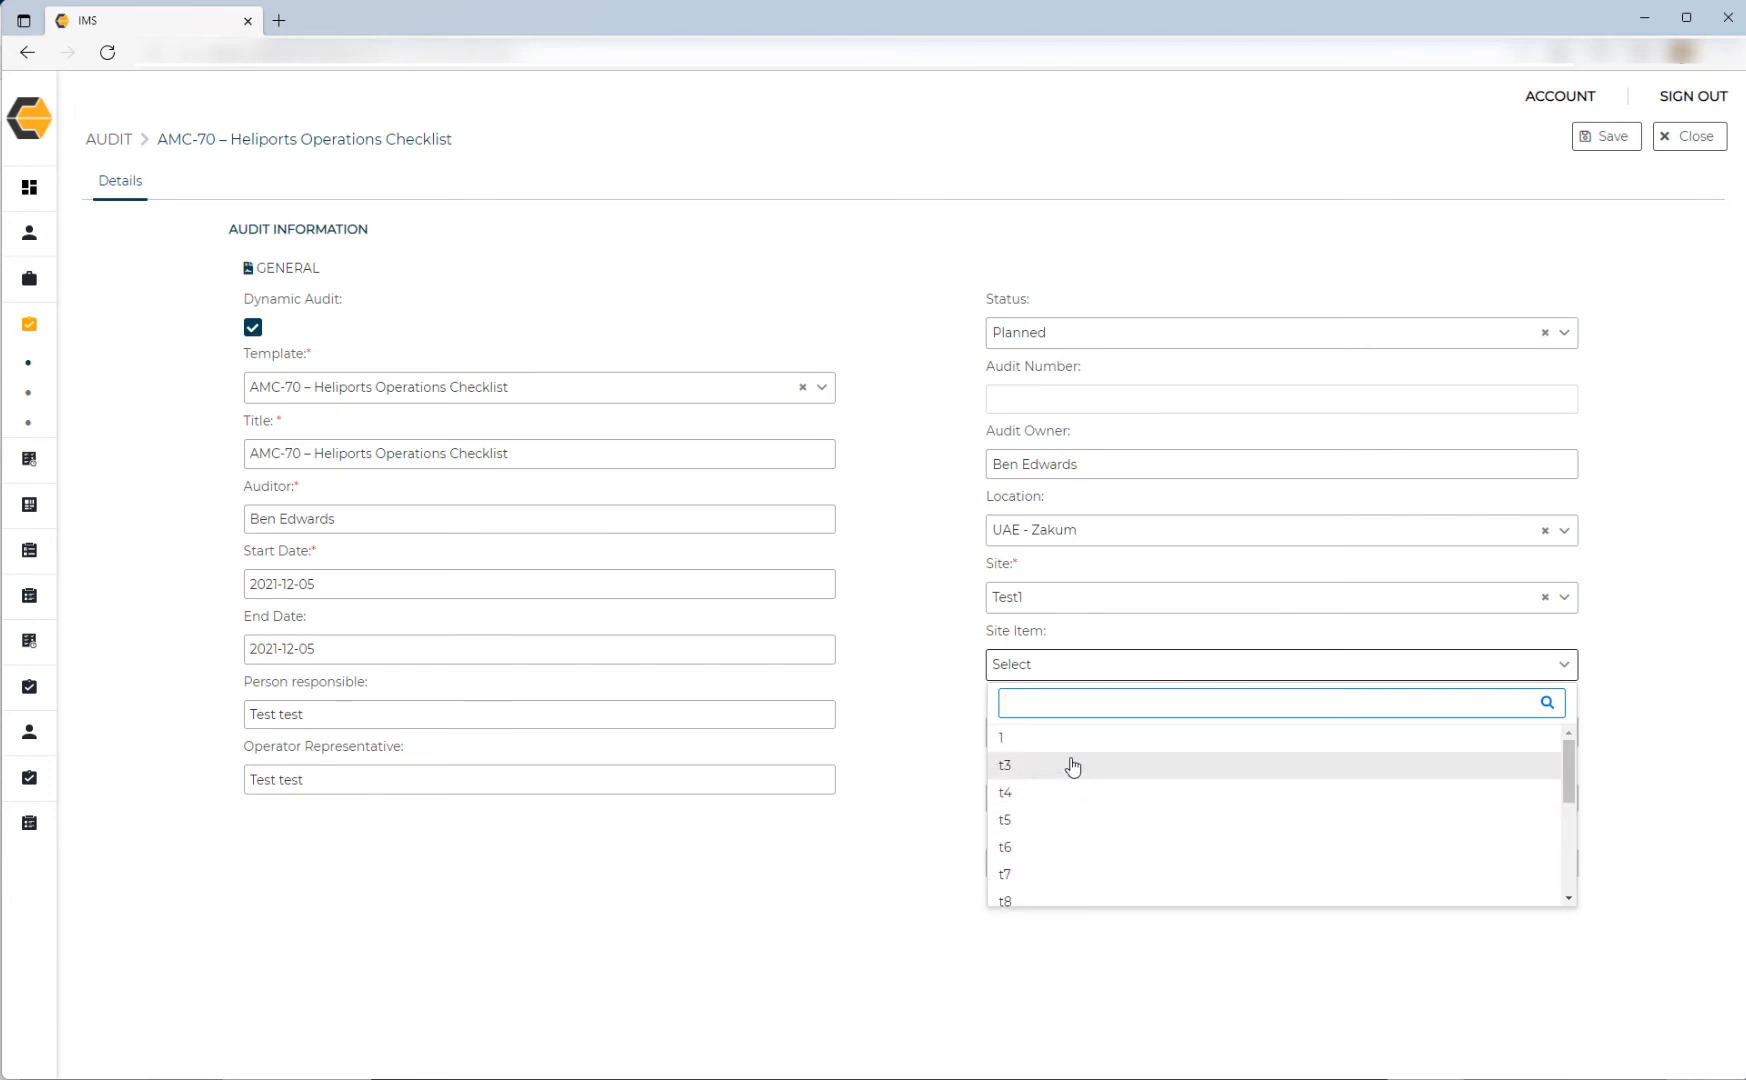
pyautogui.click(1012, 767)
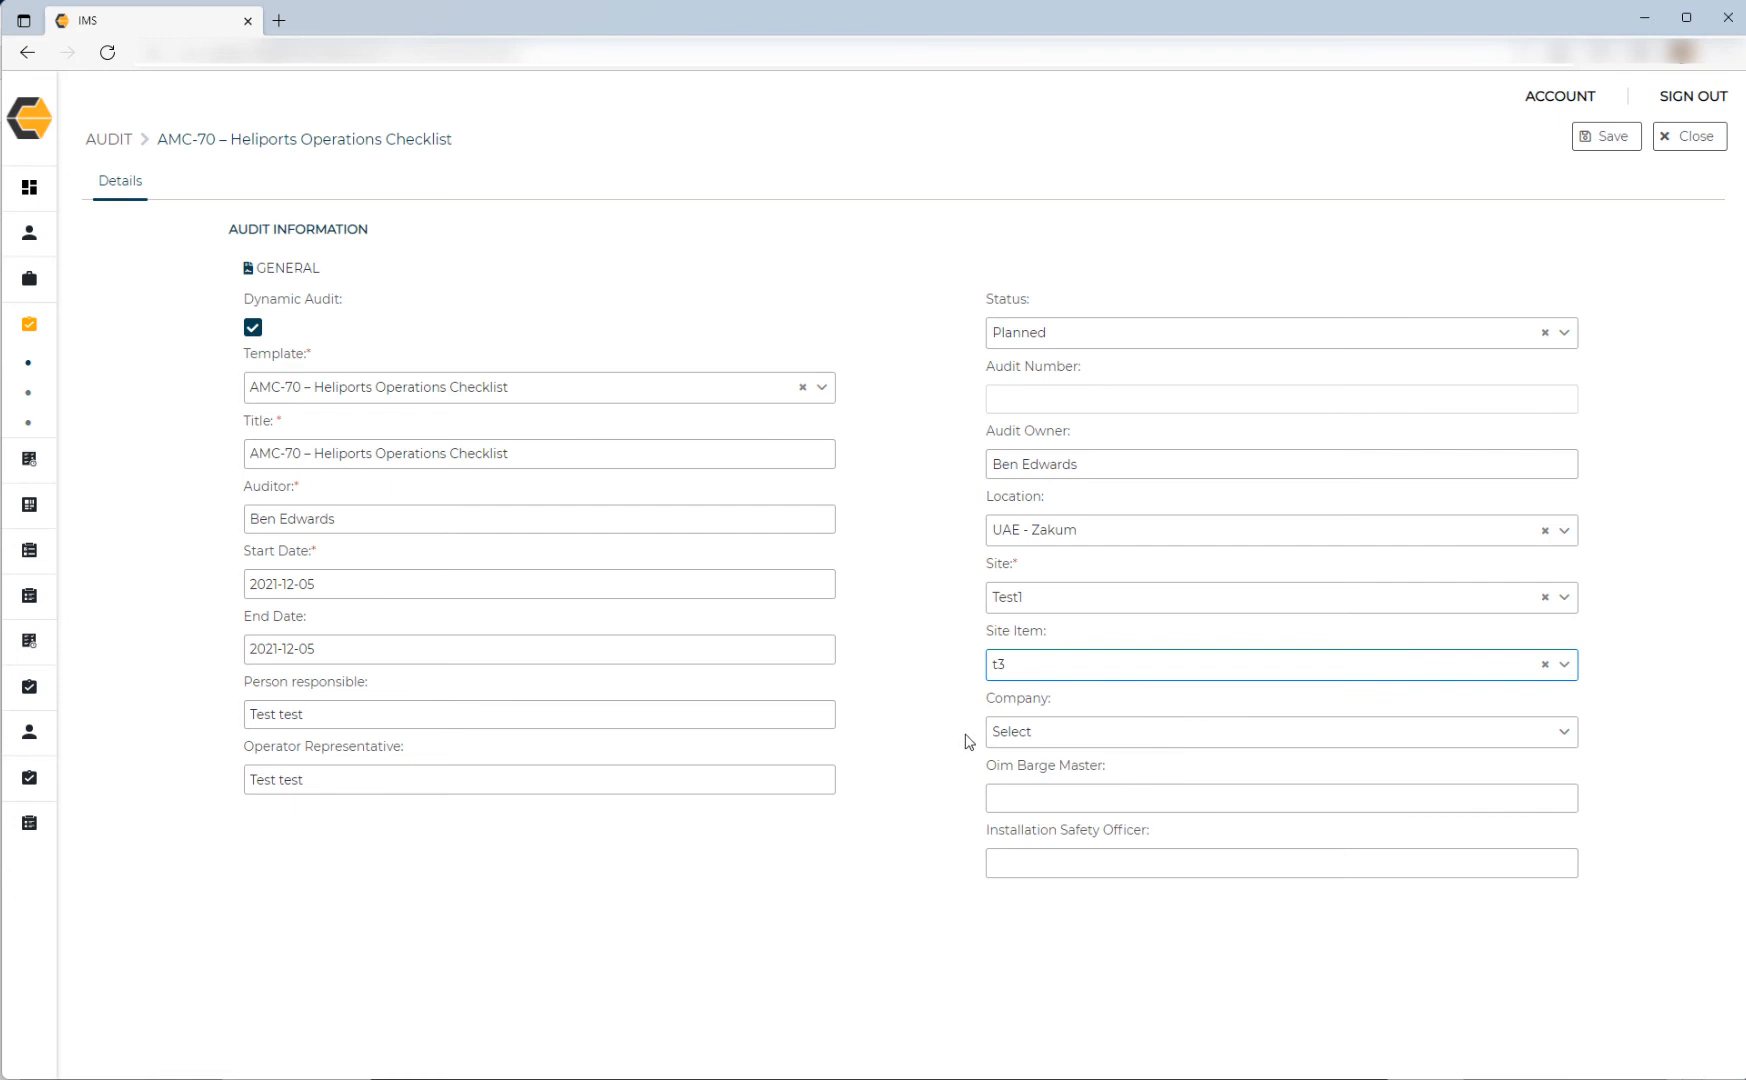
# Look through the available companies and set the audit's company to ADNOC.
pyautogui.click(1055, 740)
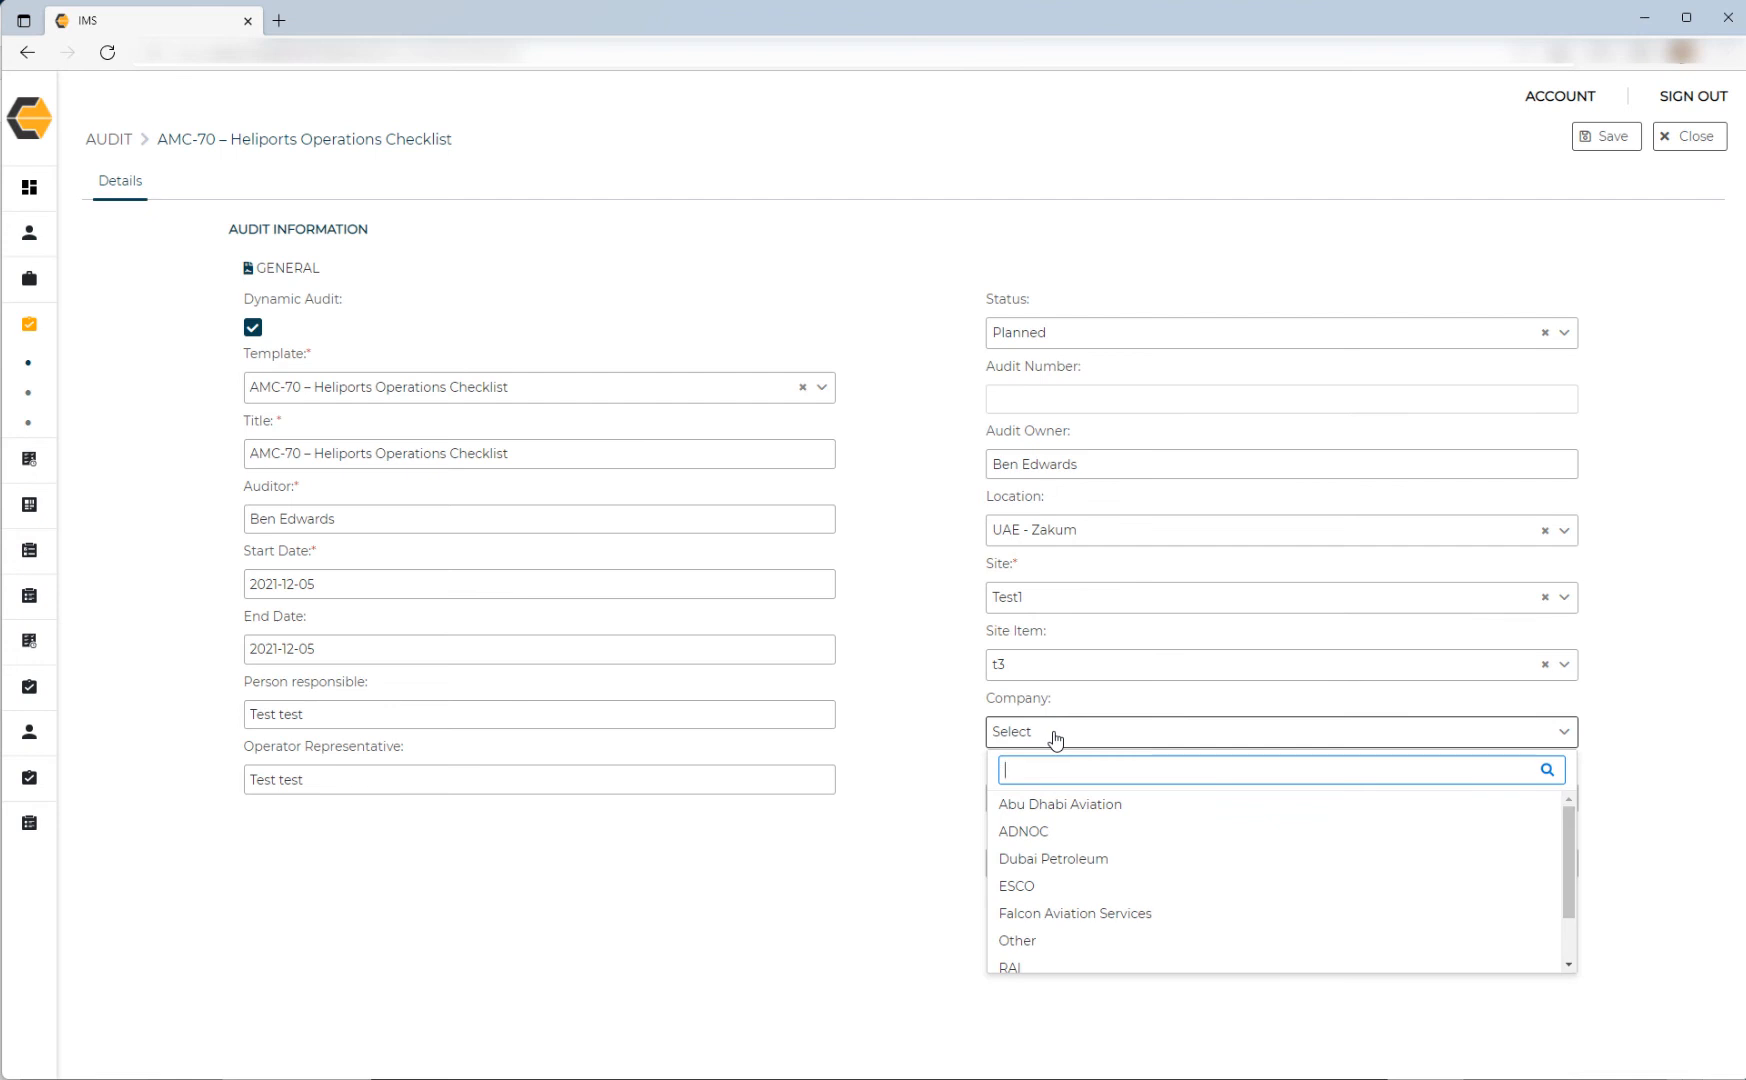
pyautogui.scroll(-2, 1063, 822)
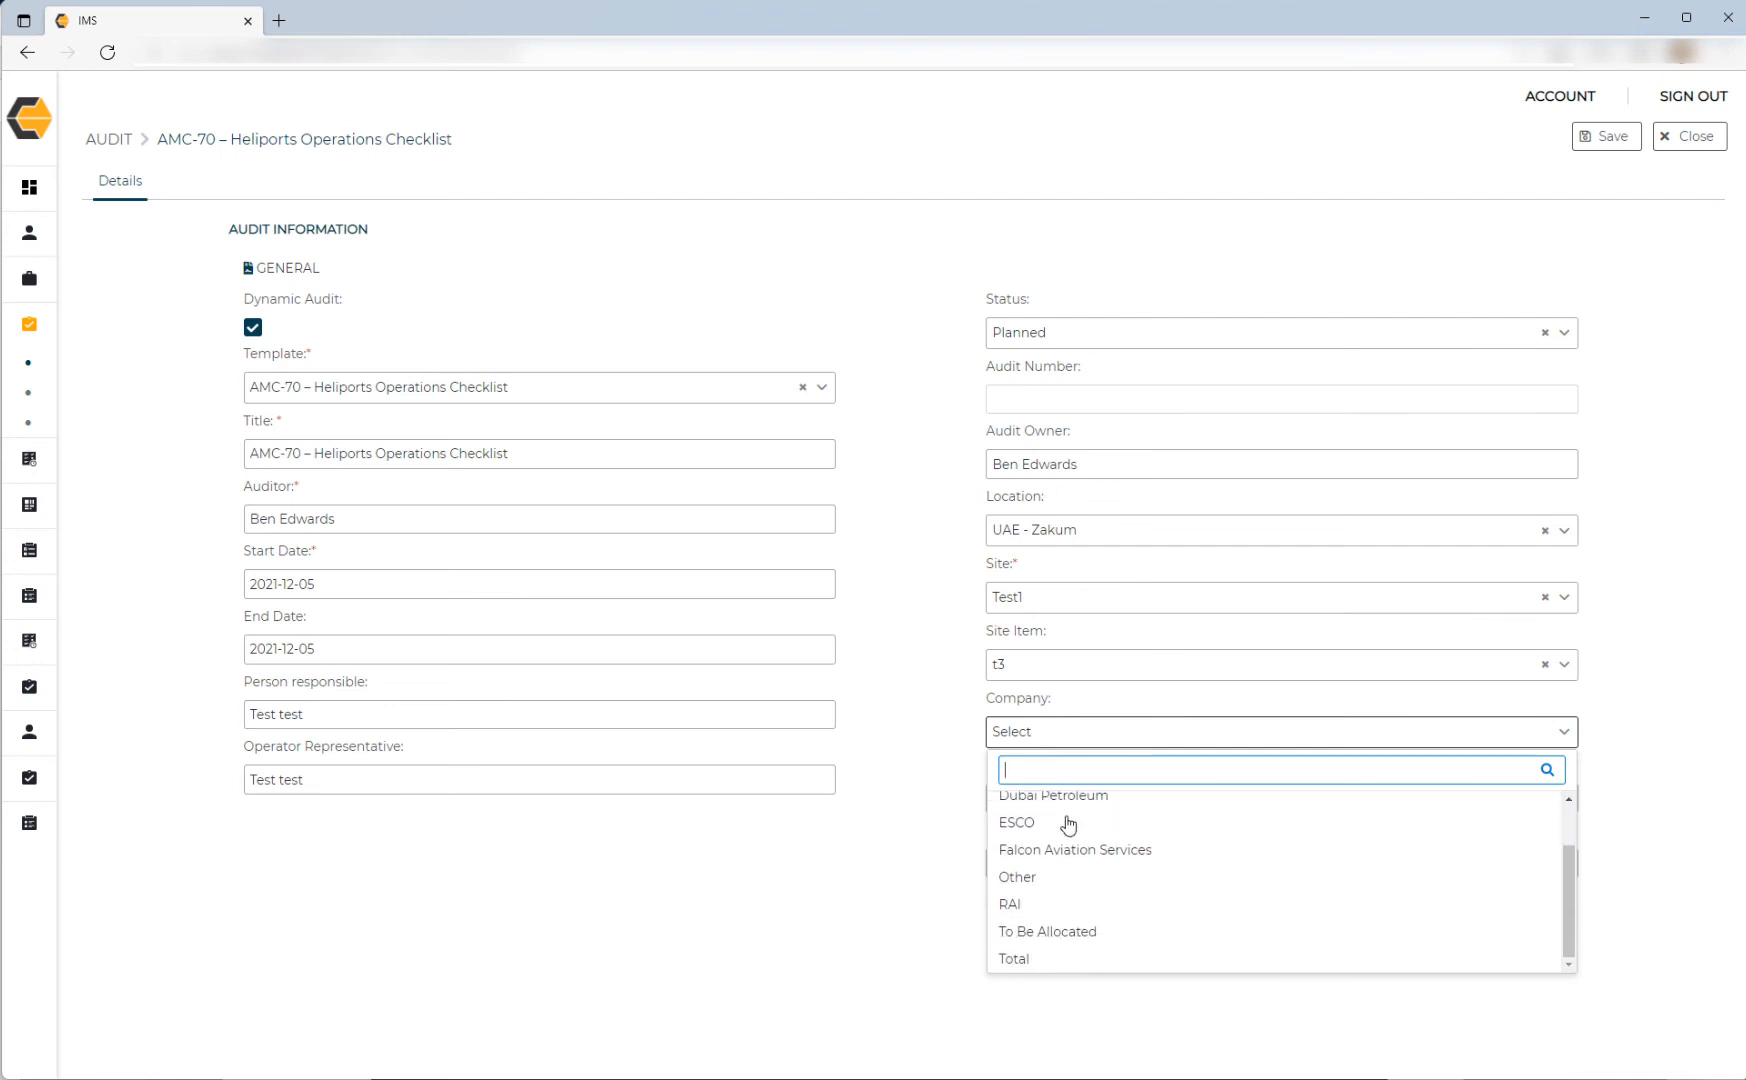
pyautogui.scroll(2, 1025, 840)
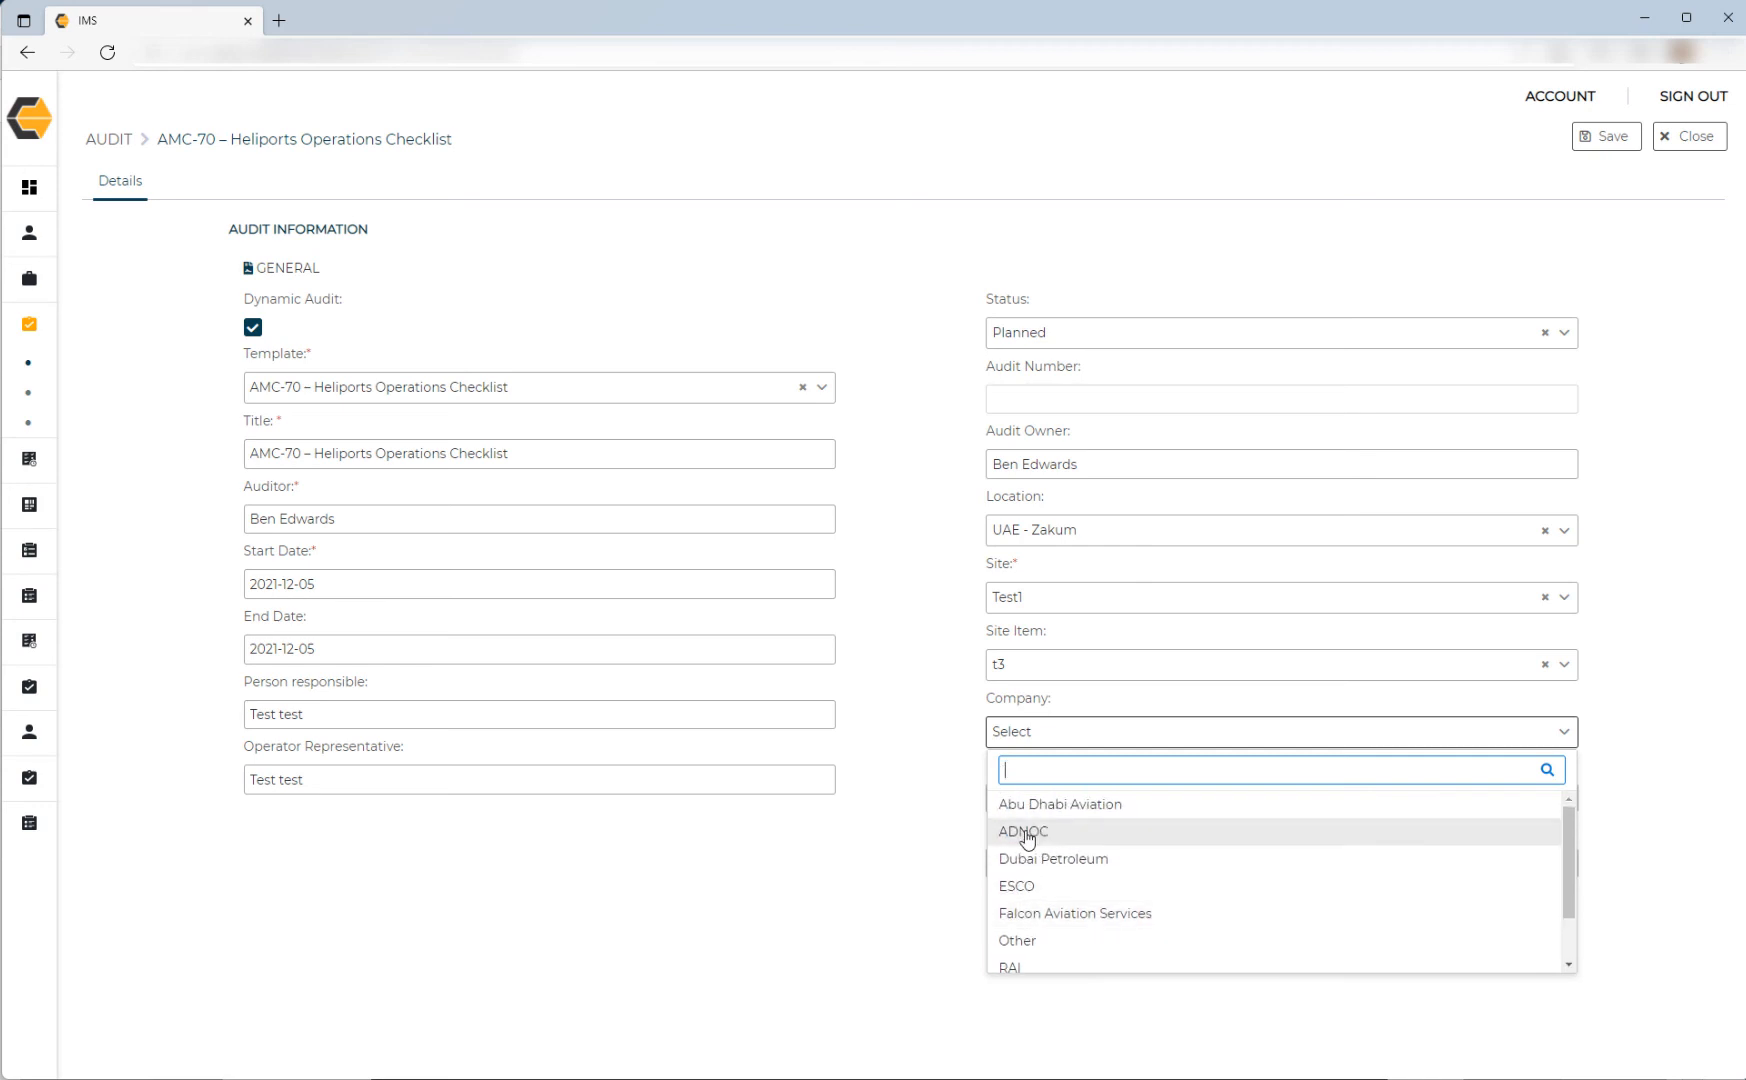
pyautogui.click(1025, 832)
# Look up "test" to assign the test person as Oim Barge Master and Installation Safety Officer, and save the audit.
pyautogui.click(1032, 792)
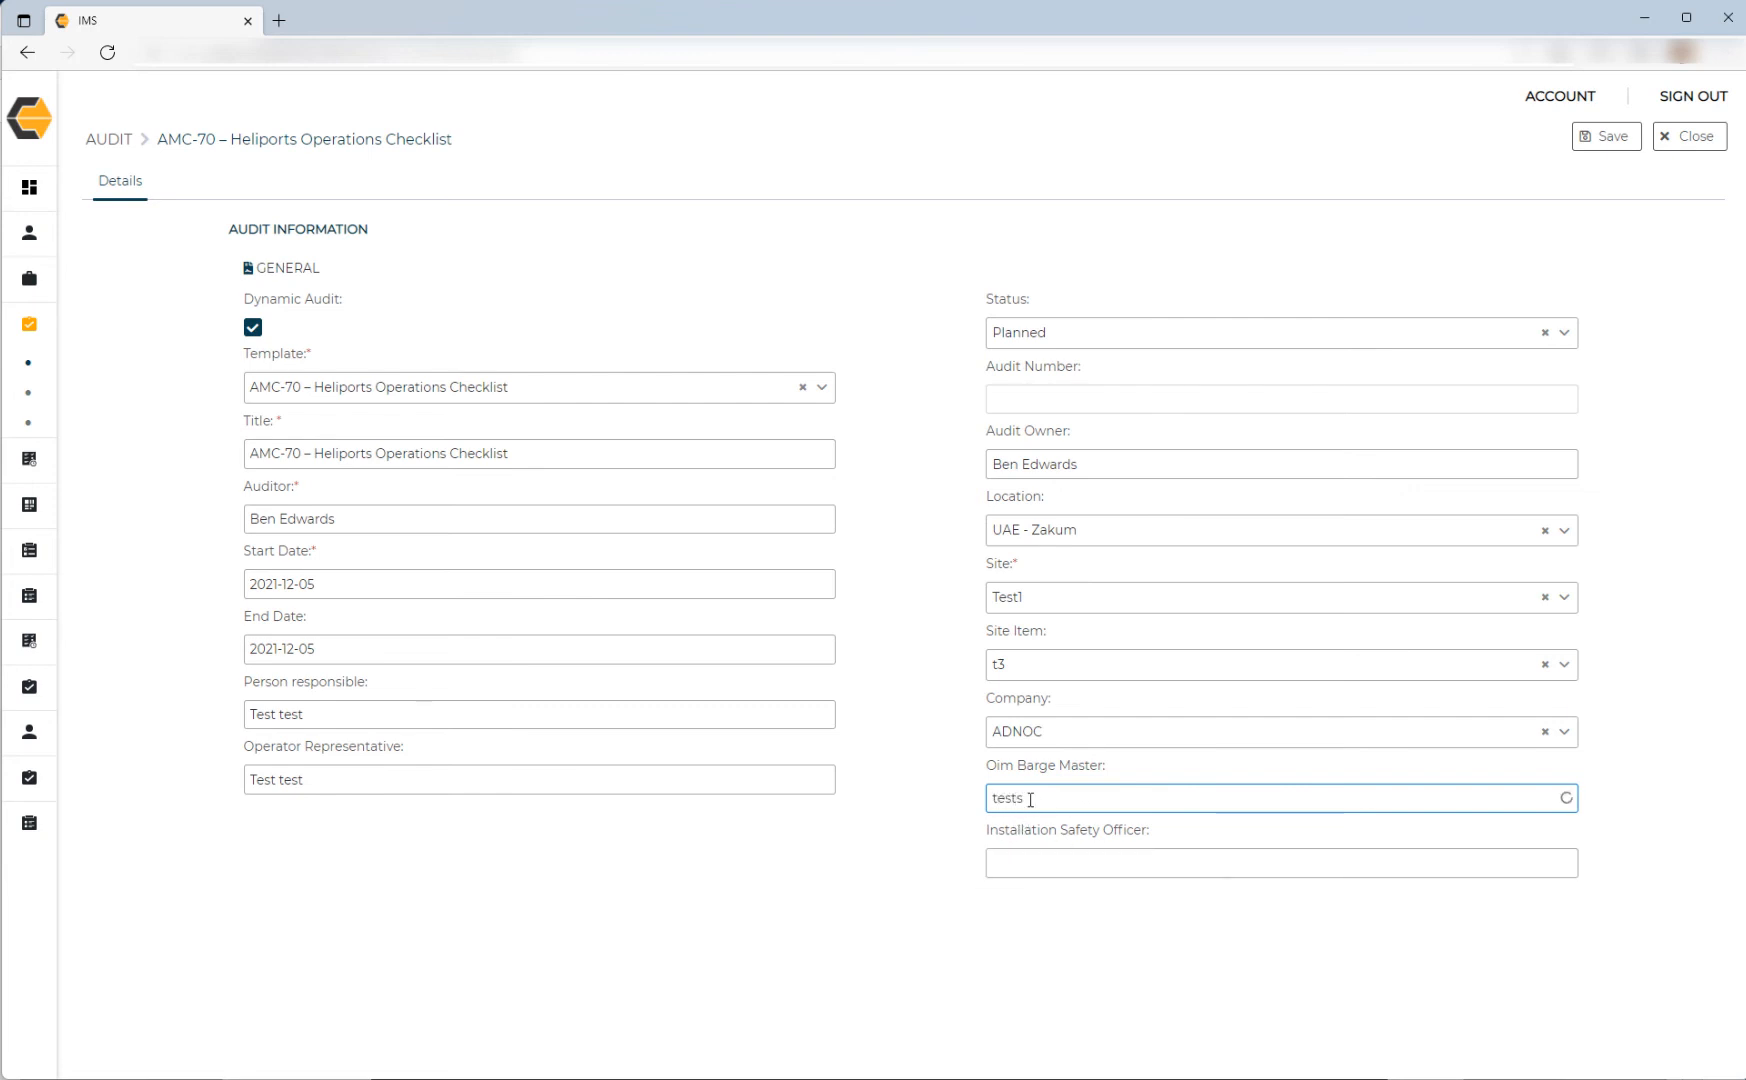
pyautogui.press('BackSpace')
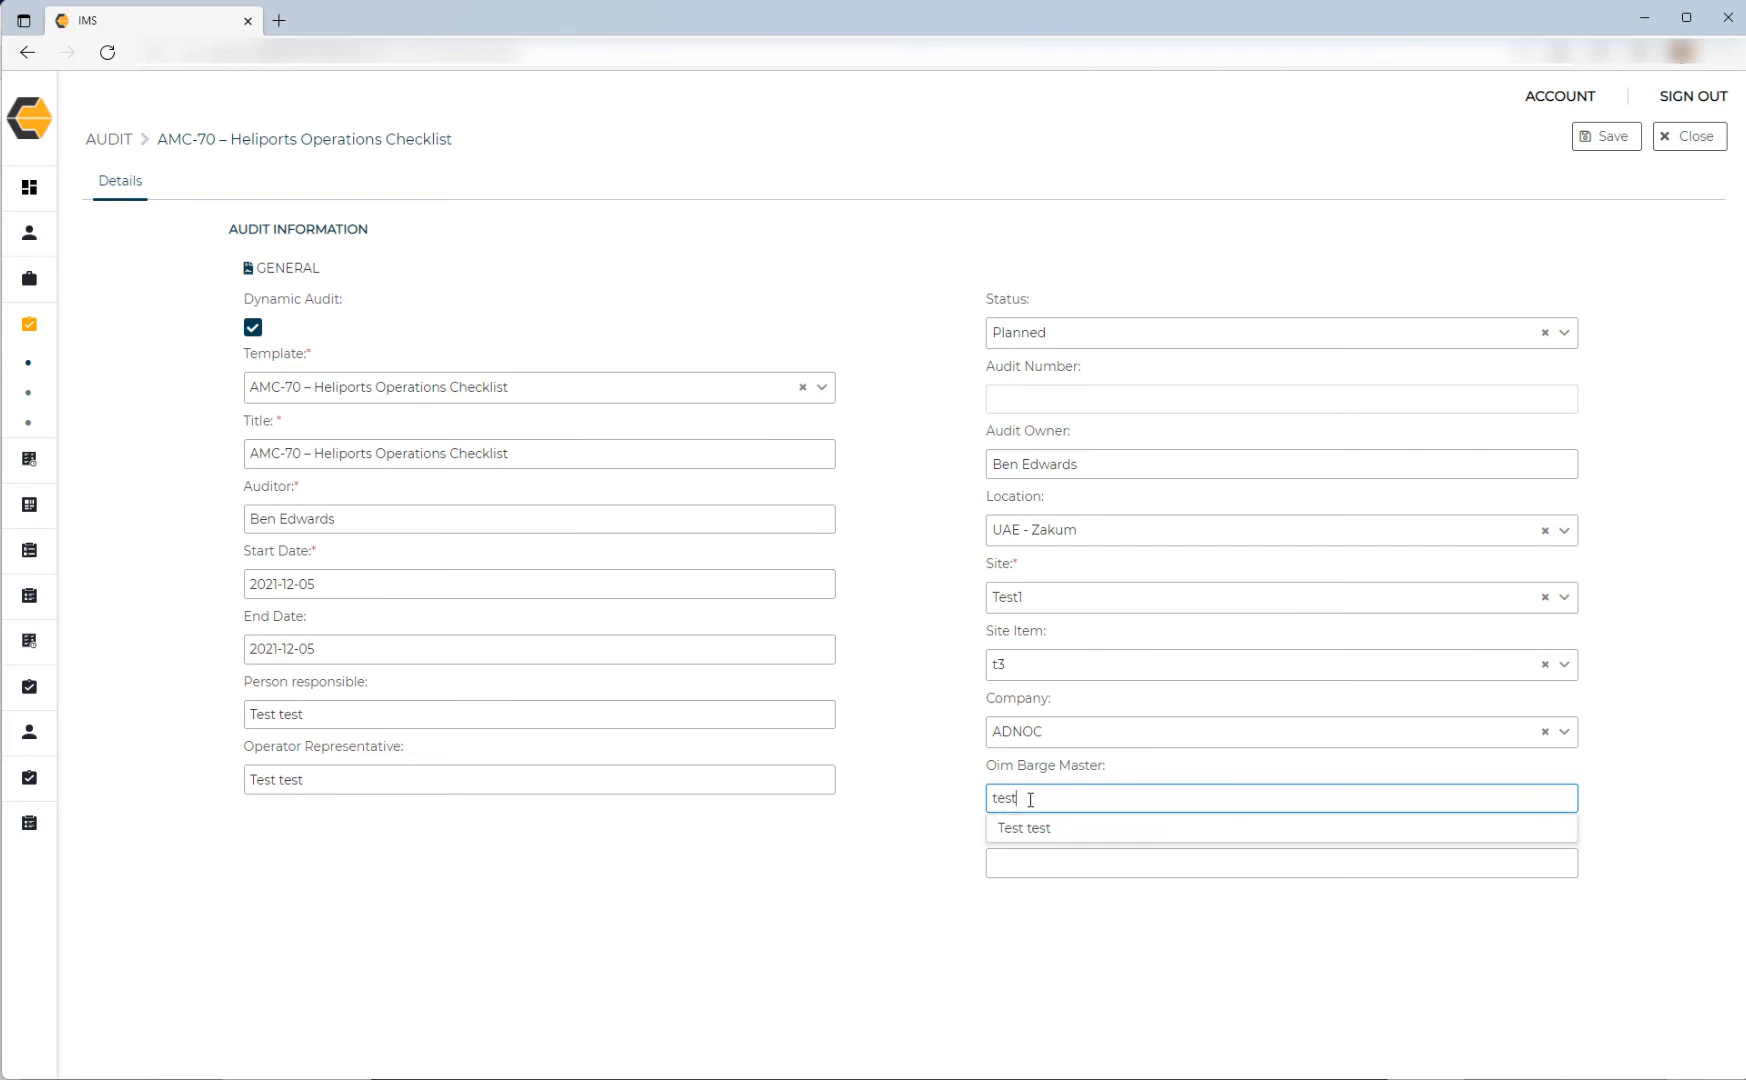
pyautogui.click(1024, 828)
pyautogui.click(1027, 862)
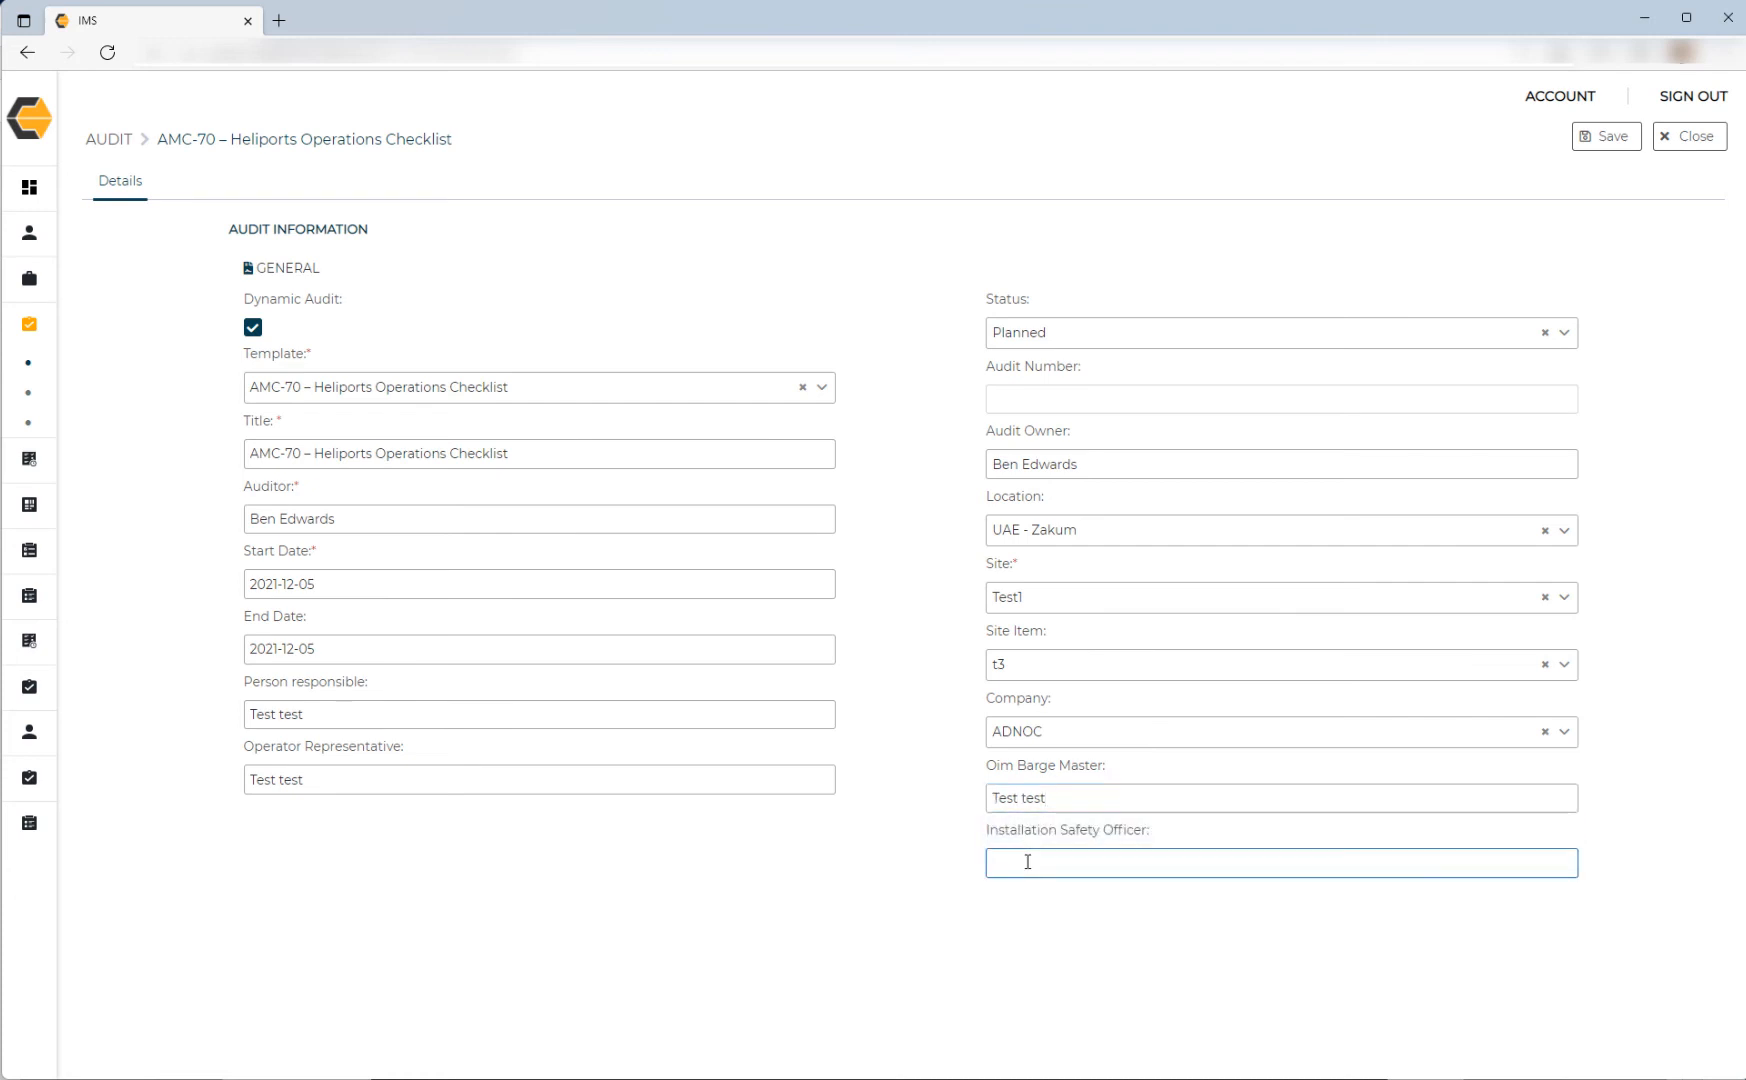
pyautogui.write('test')
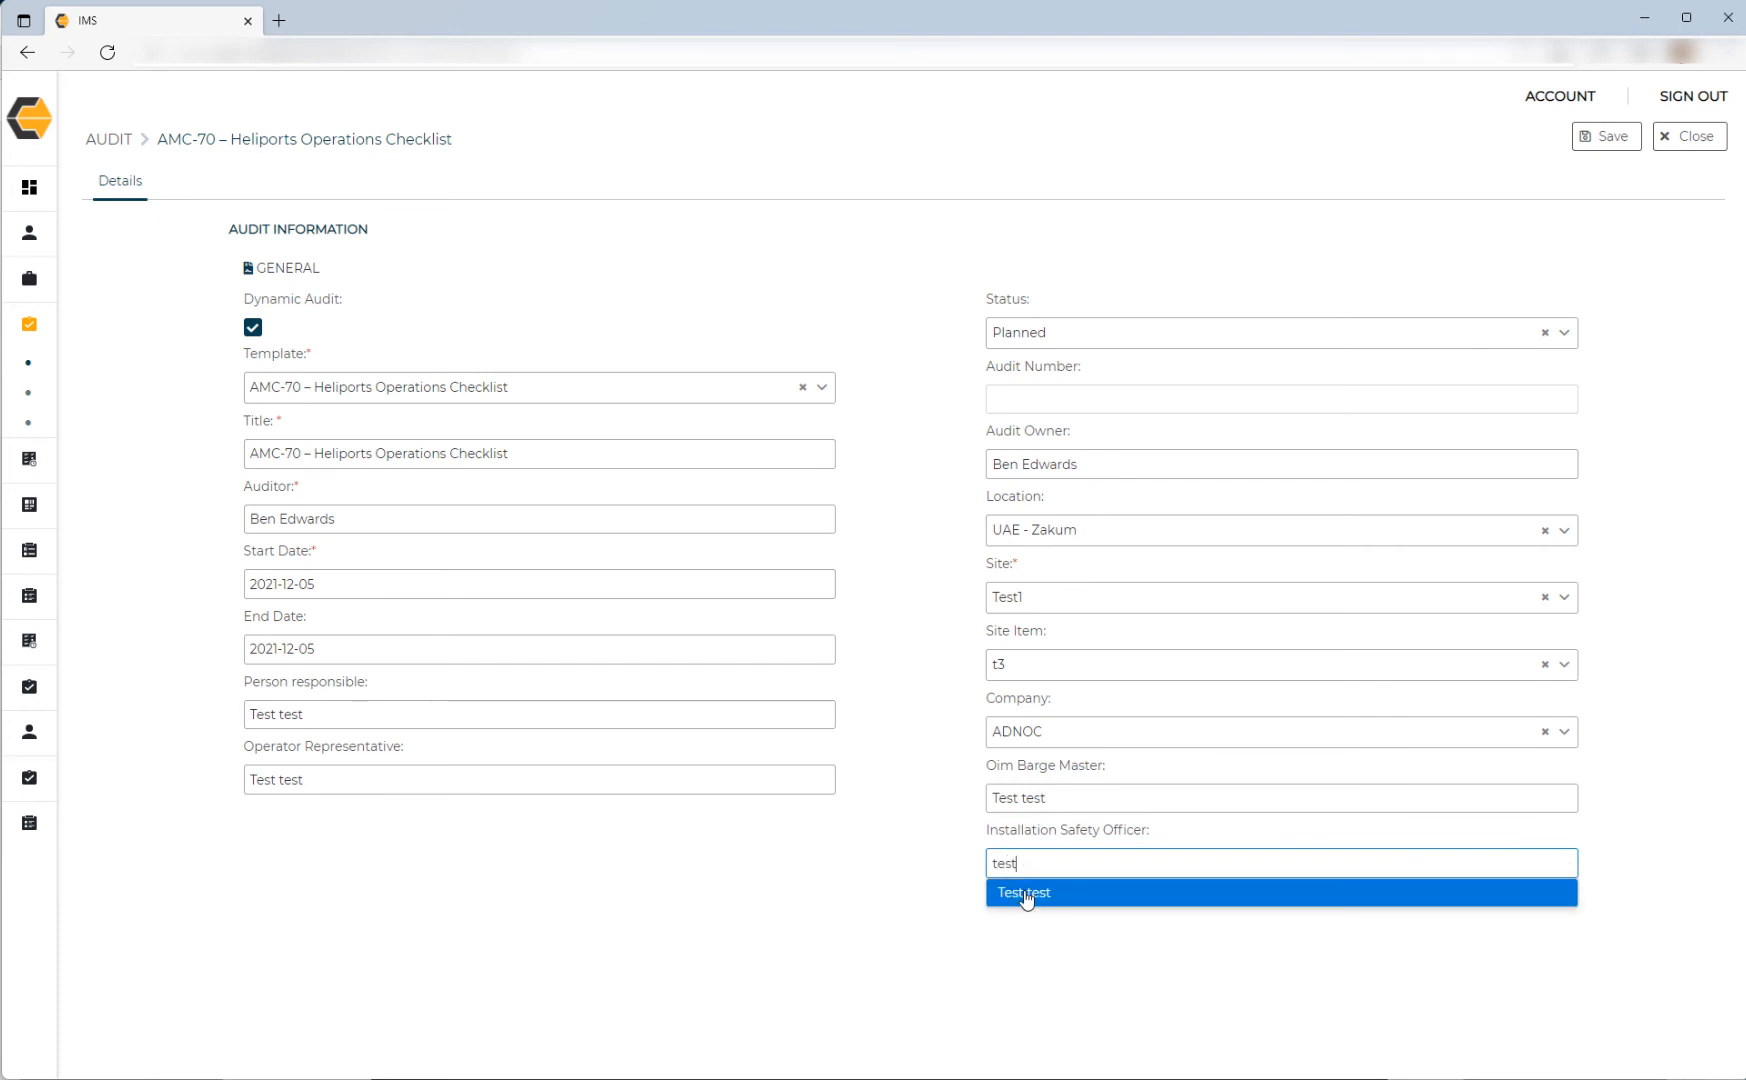
pyautogui.click(1022, 897)
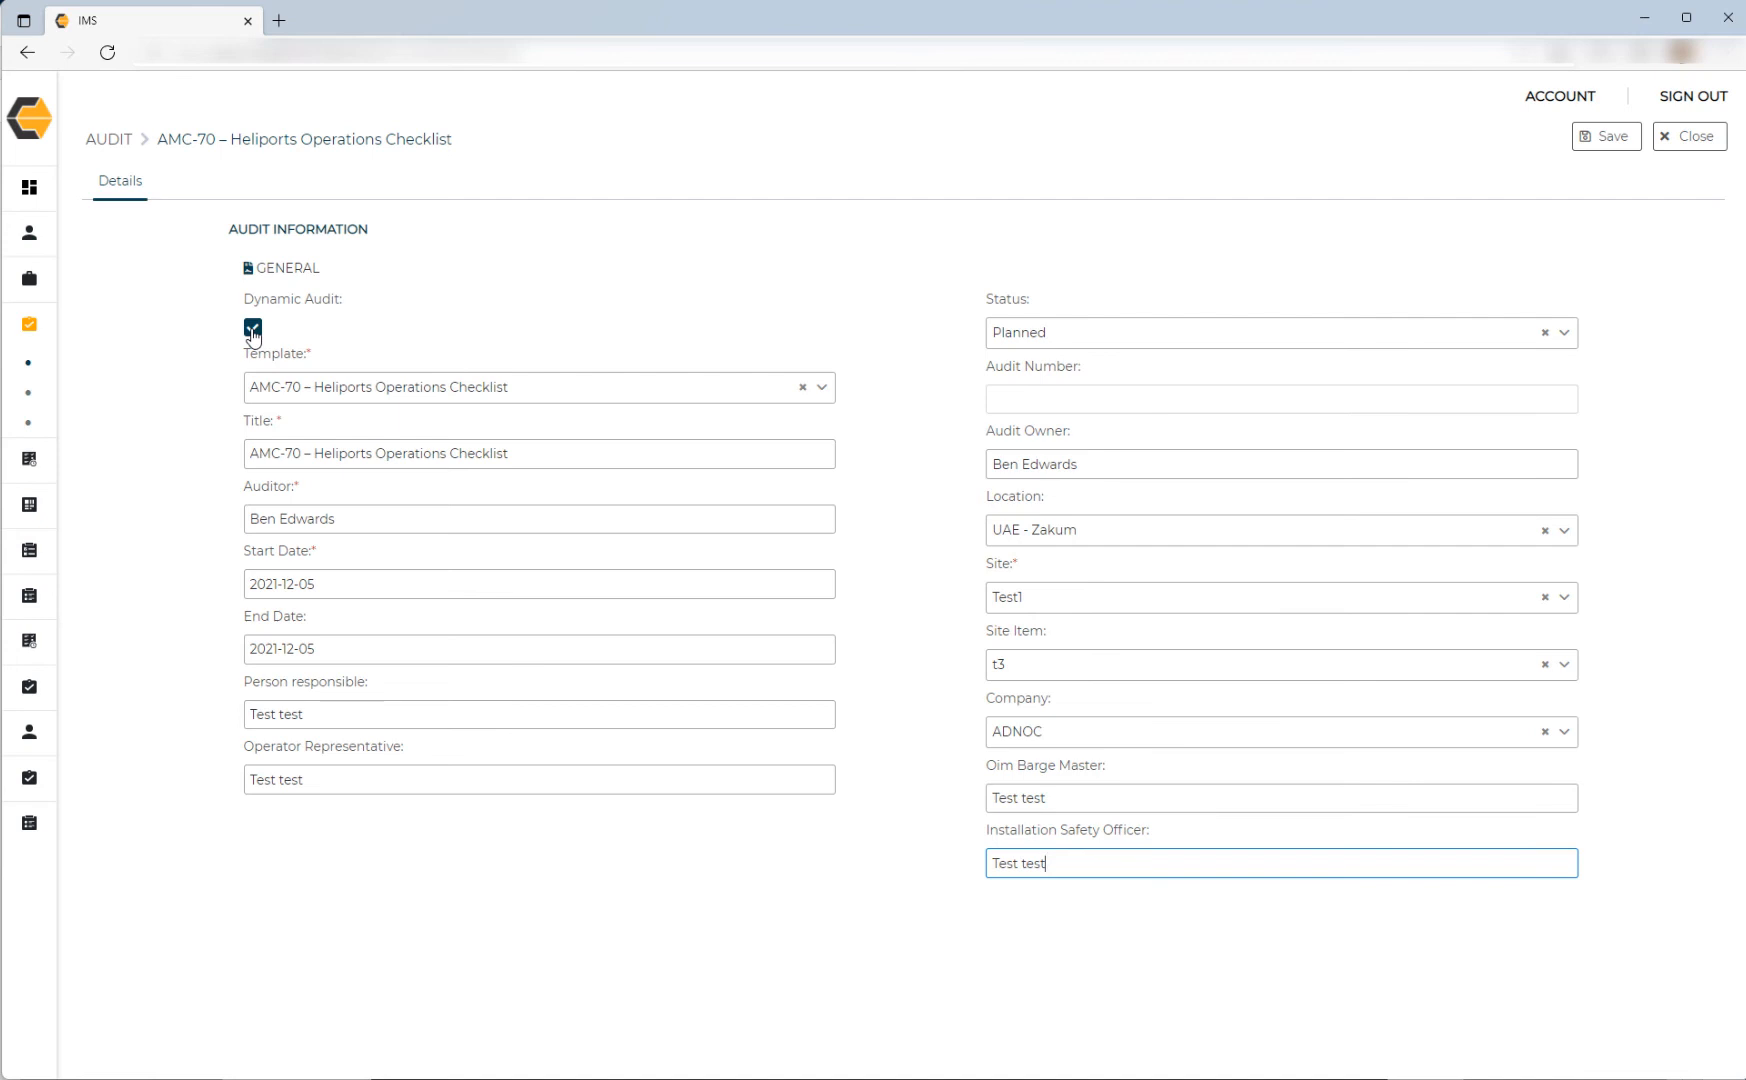
pyautogui.click(1582, 148)
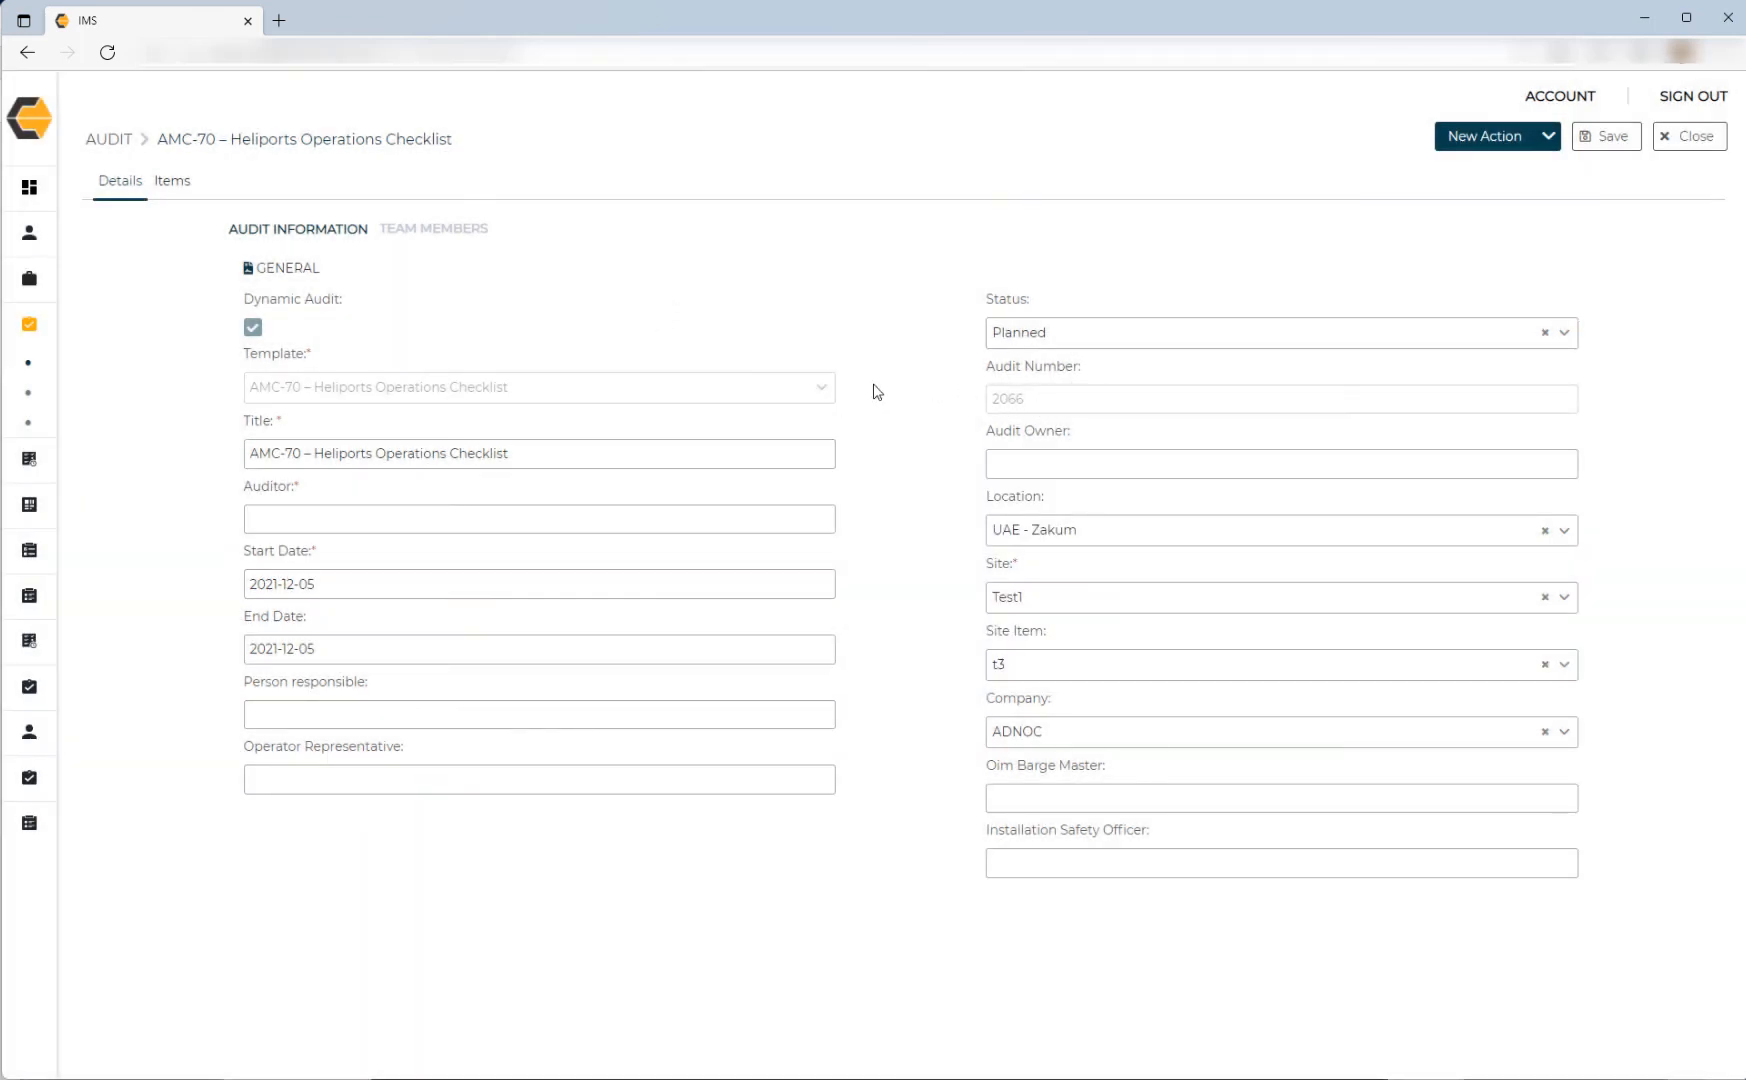
# Show the saved audit's items and open question 1, Purpose and Scope of the Heliport Operations Manual.
pyautogui.click(171, 188)
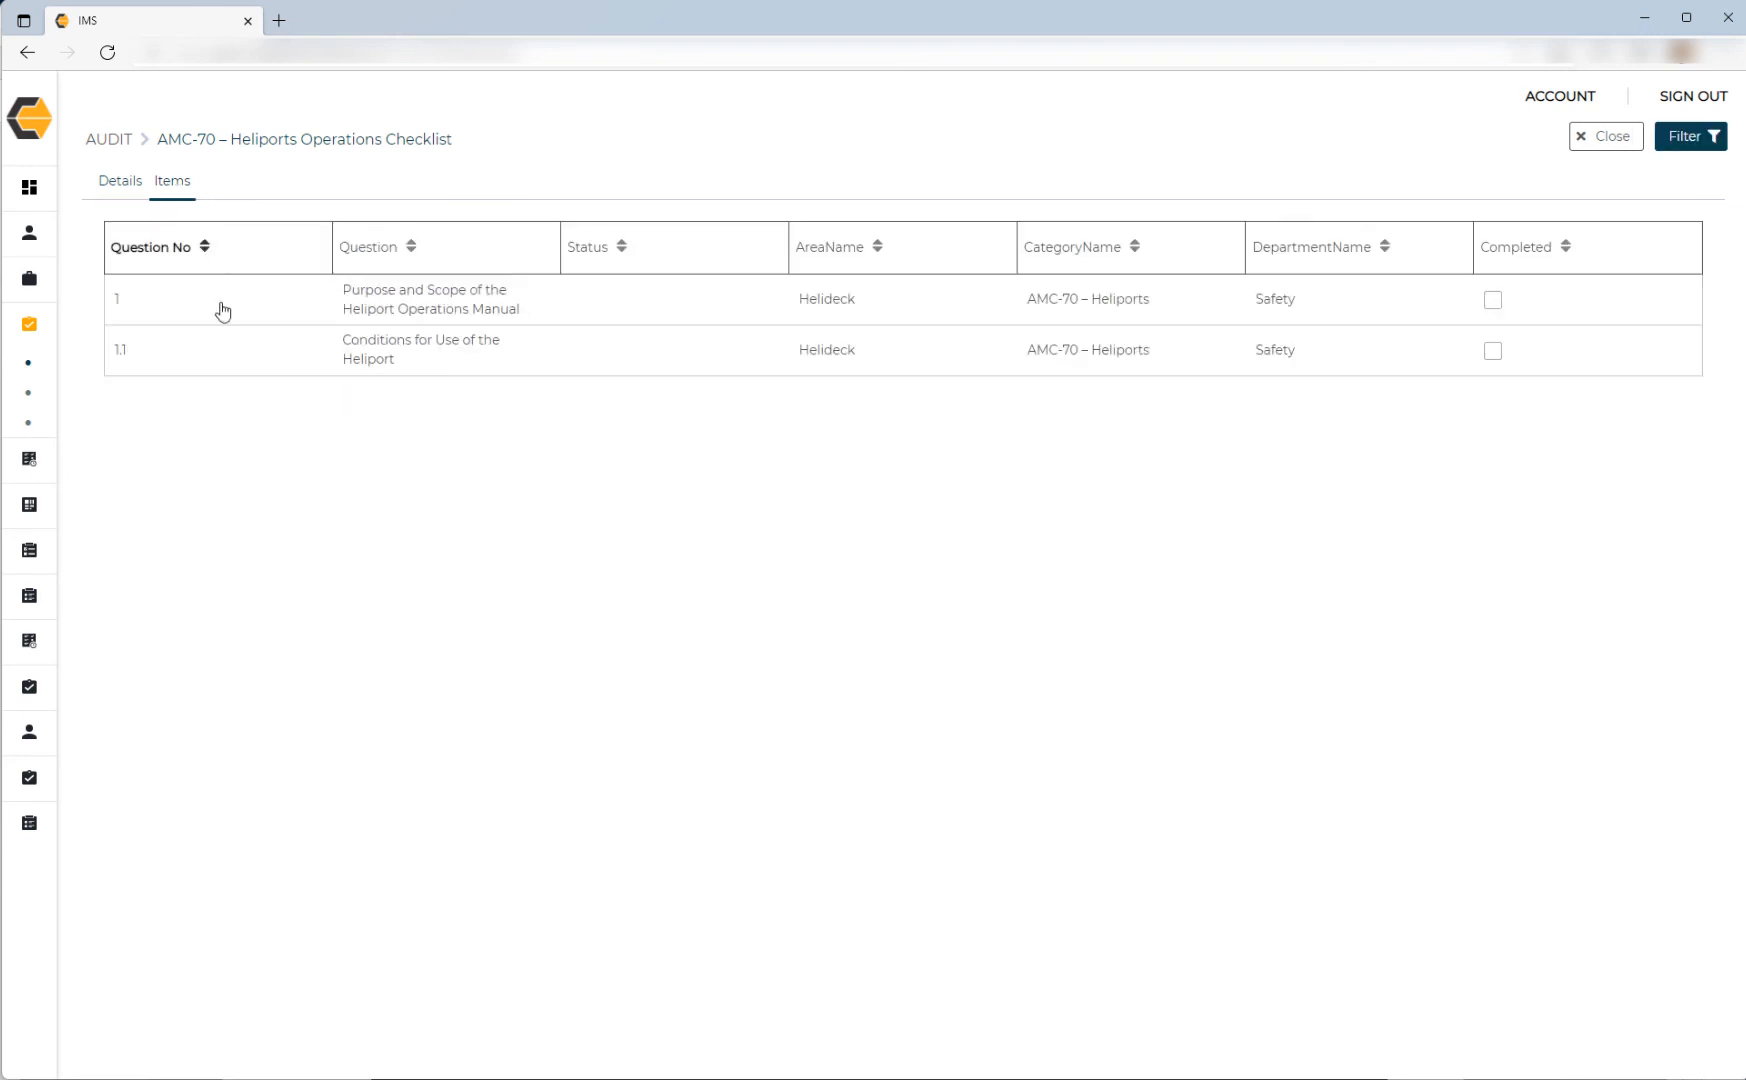
pyautogui.click(118, 184)
pyautogui.click(171, 184)
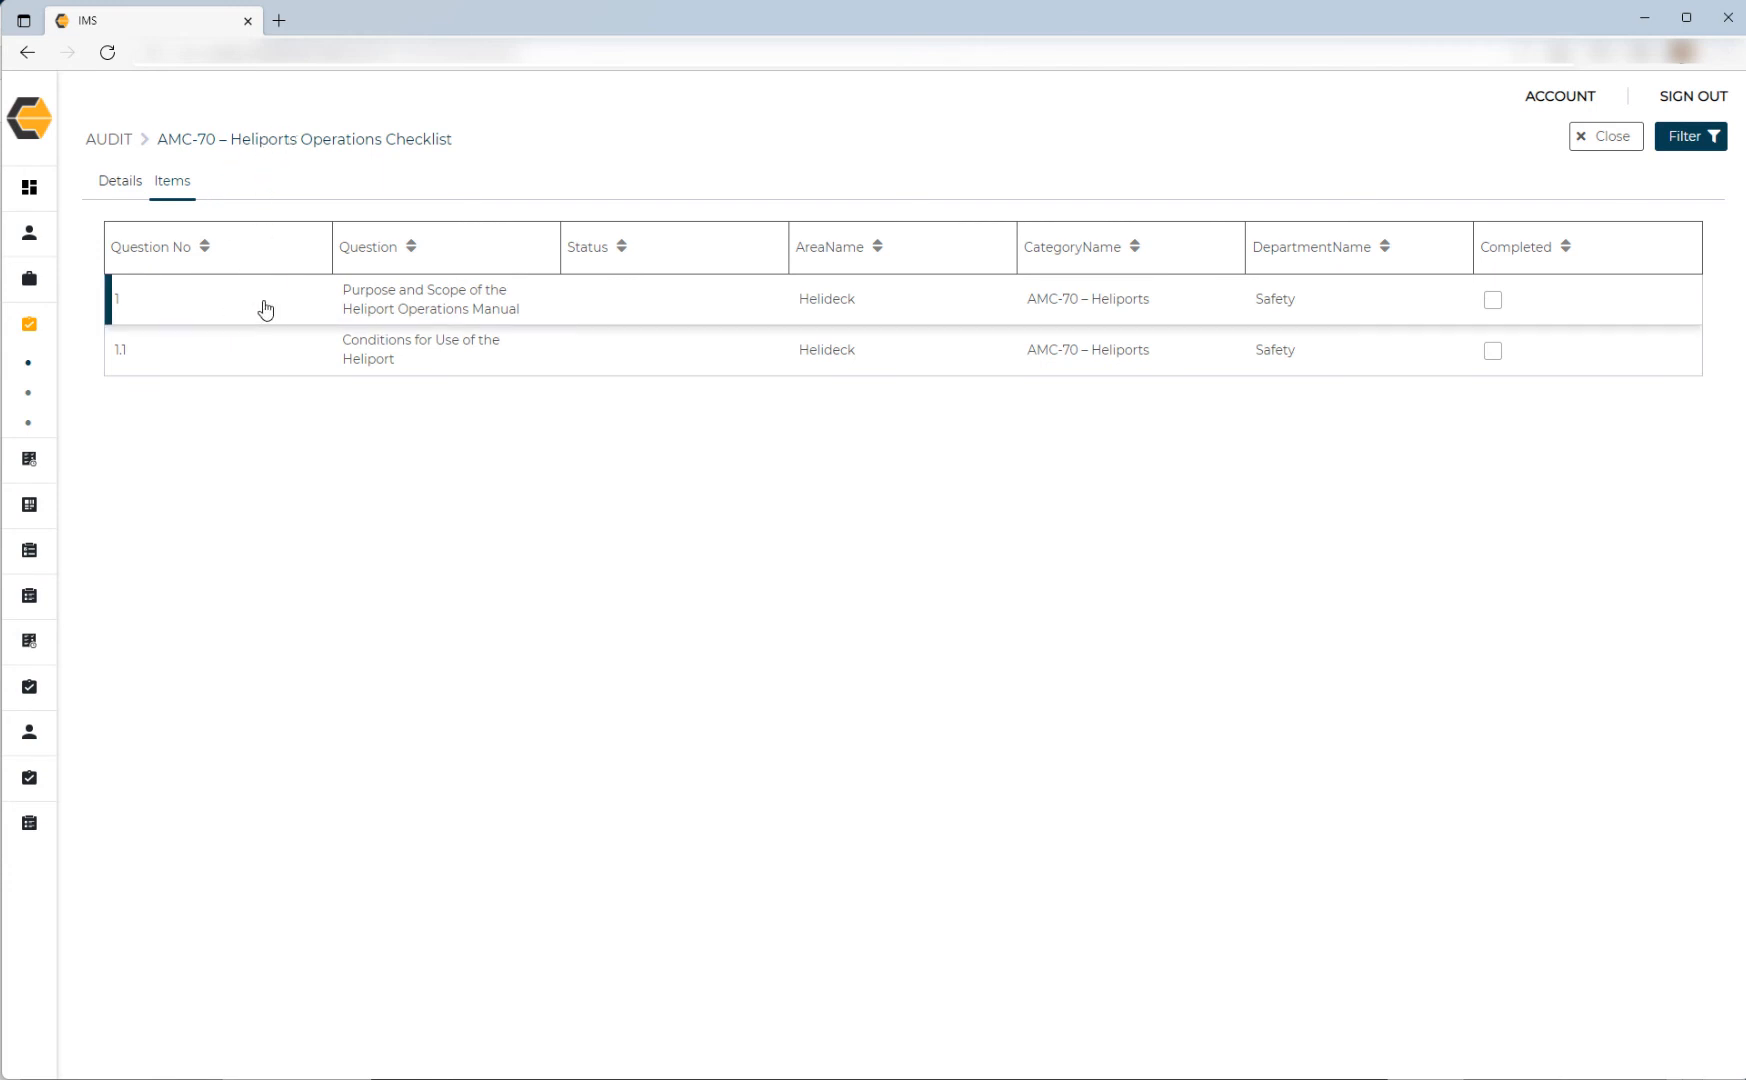
pyautogui.click(193, 306)
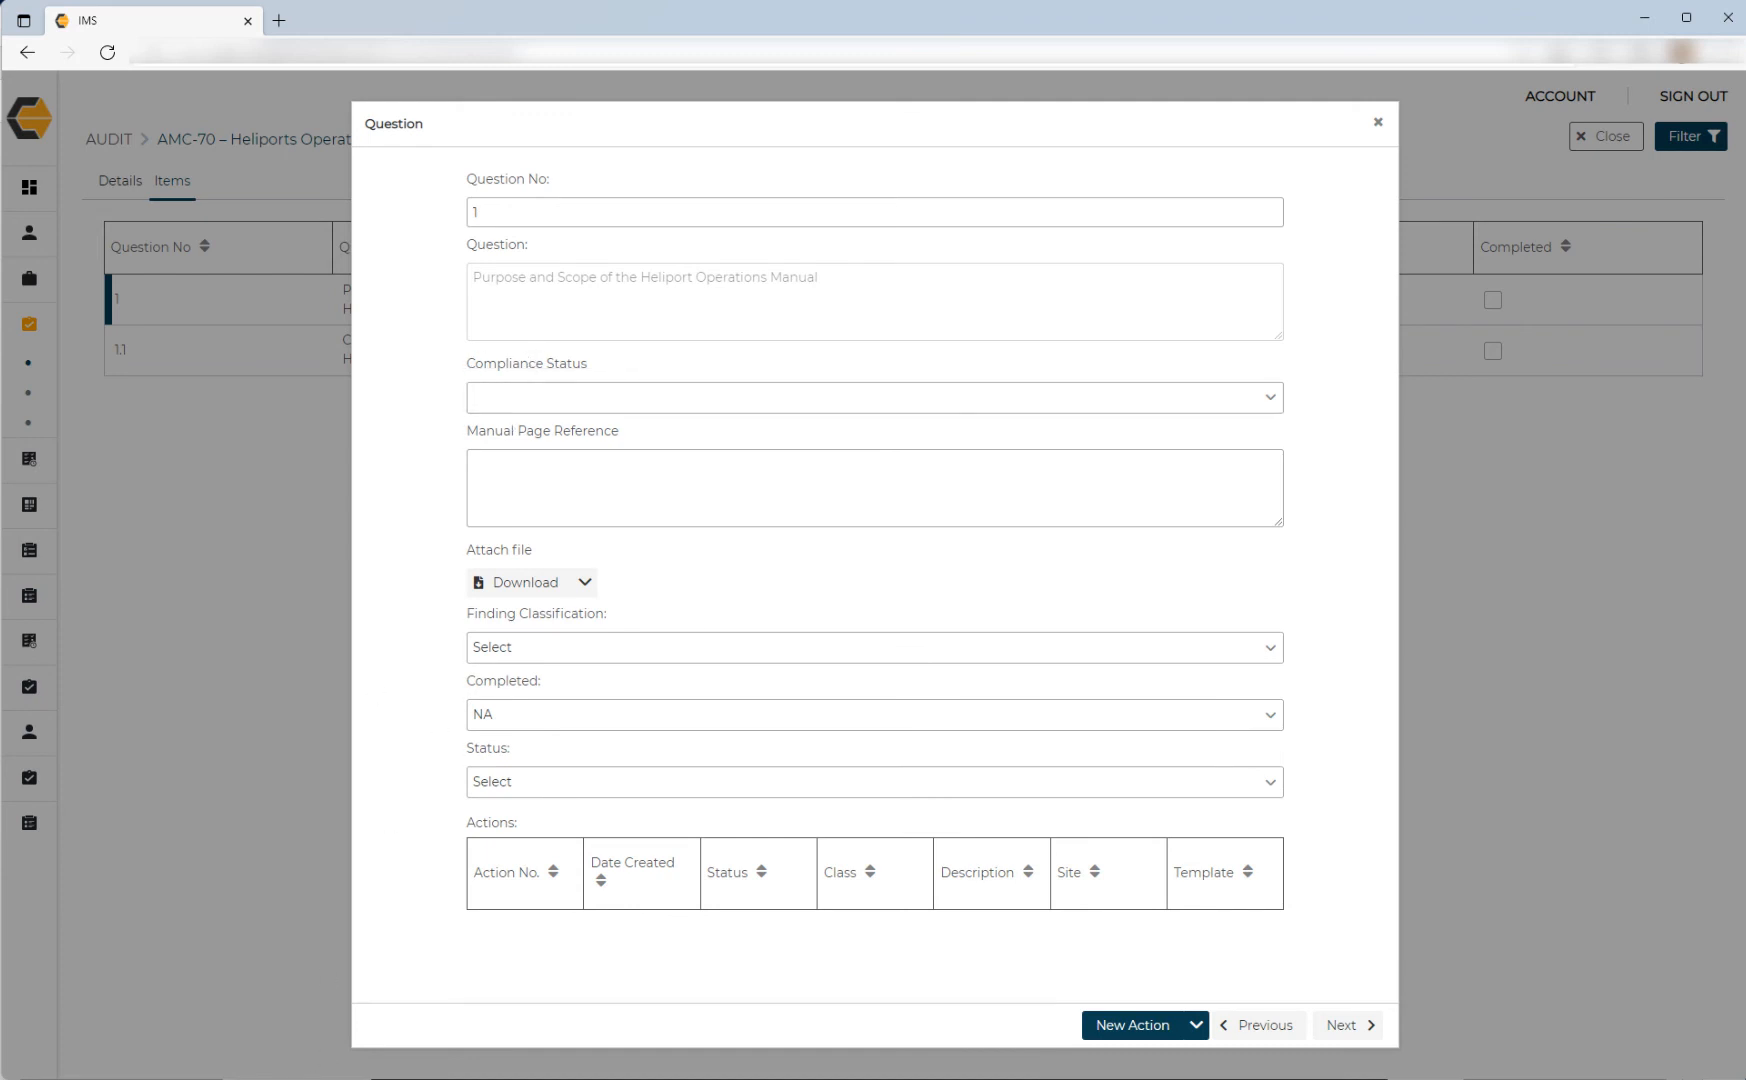
# Switch to the checklist PDF in Adobe Acrobat, highlight the Compliance Status column heading, and return to the audit question in the IMS.
pyautogui.hotkey('alt', 'Tab')
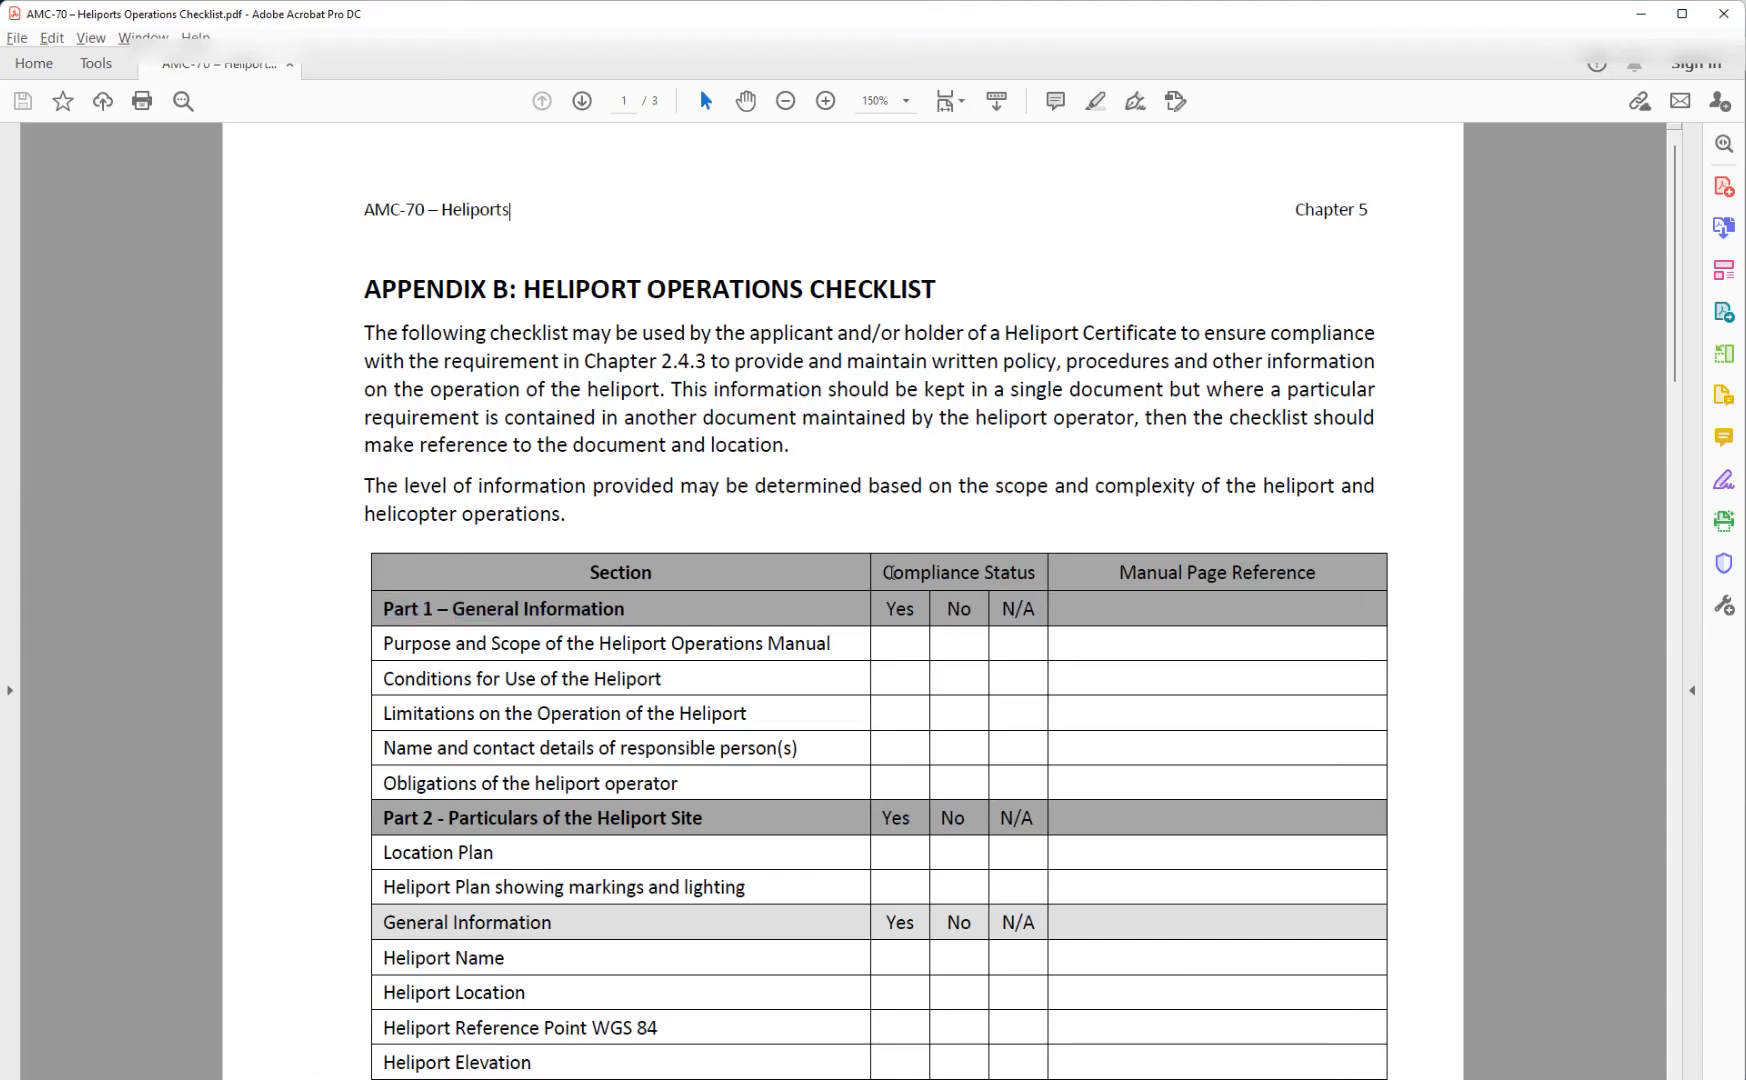
pyautogui.moveTo(884, 573); pyautogui.dragTo(1036, 574)
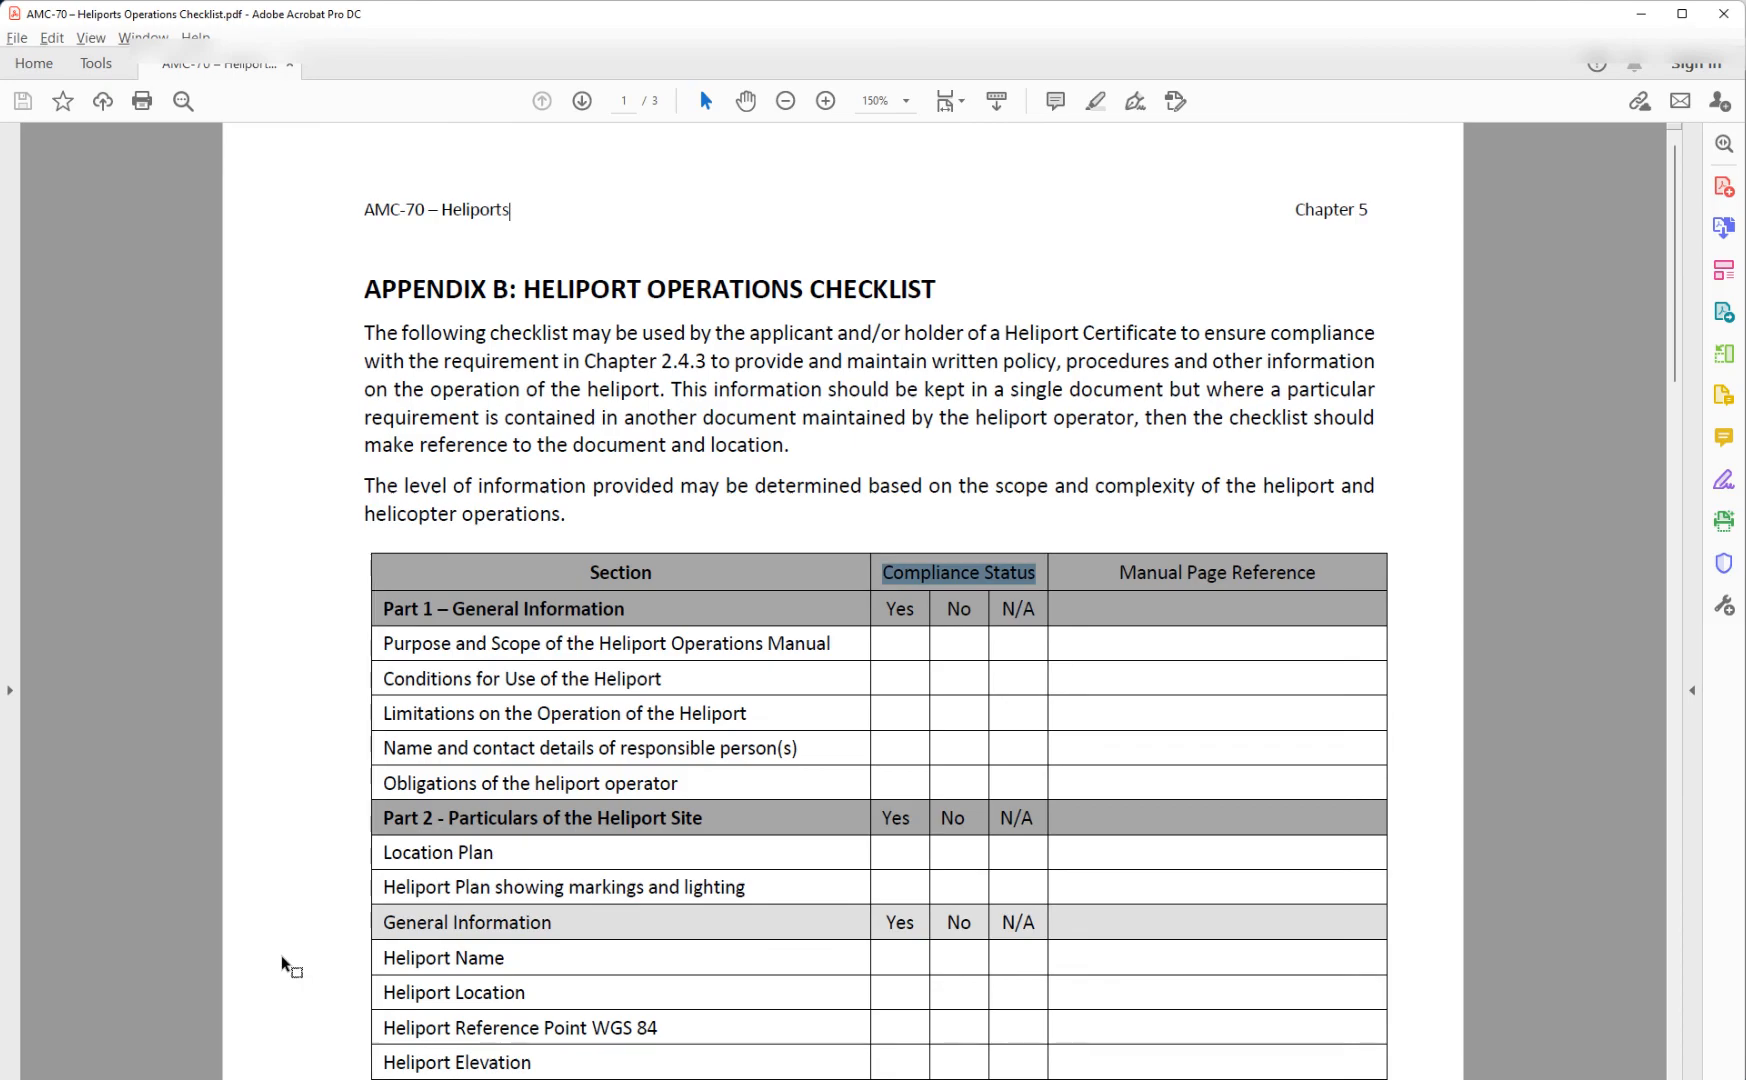
pyautogui.hotkey('alt', 'Tab')
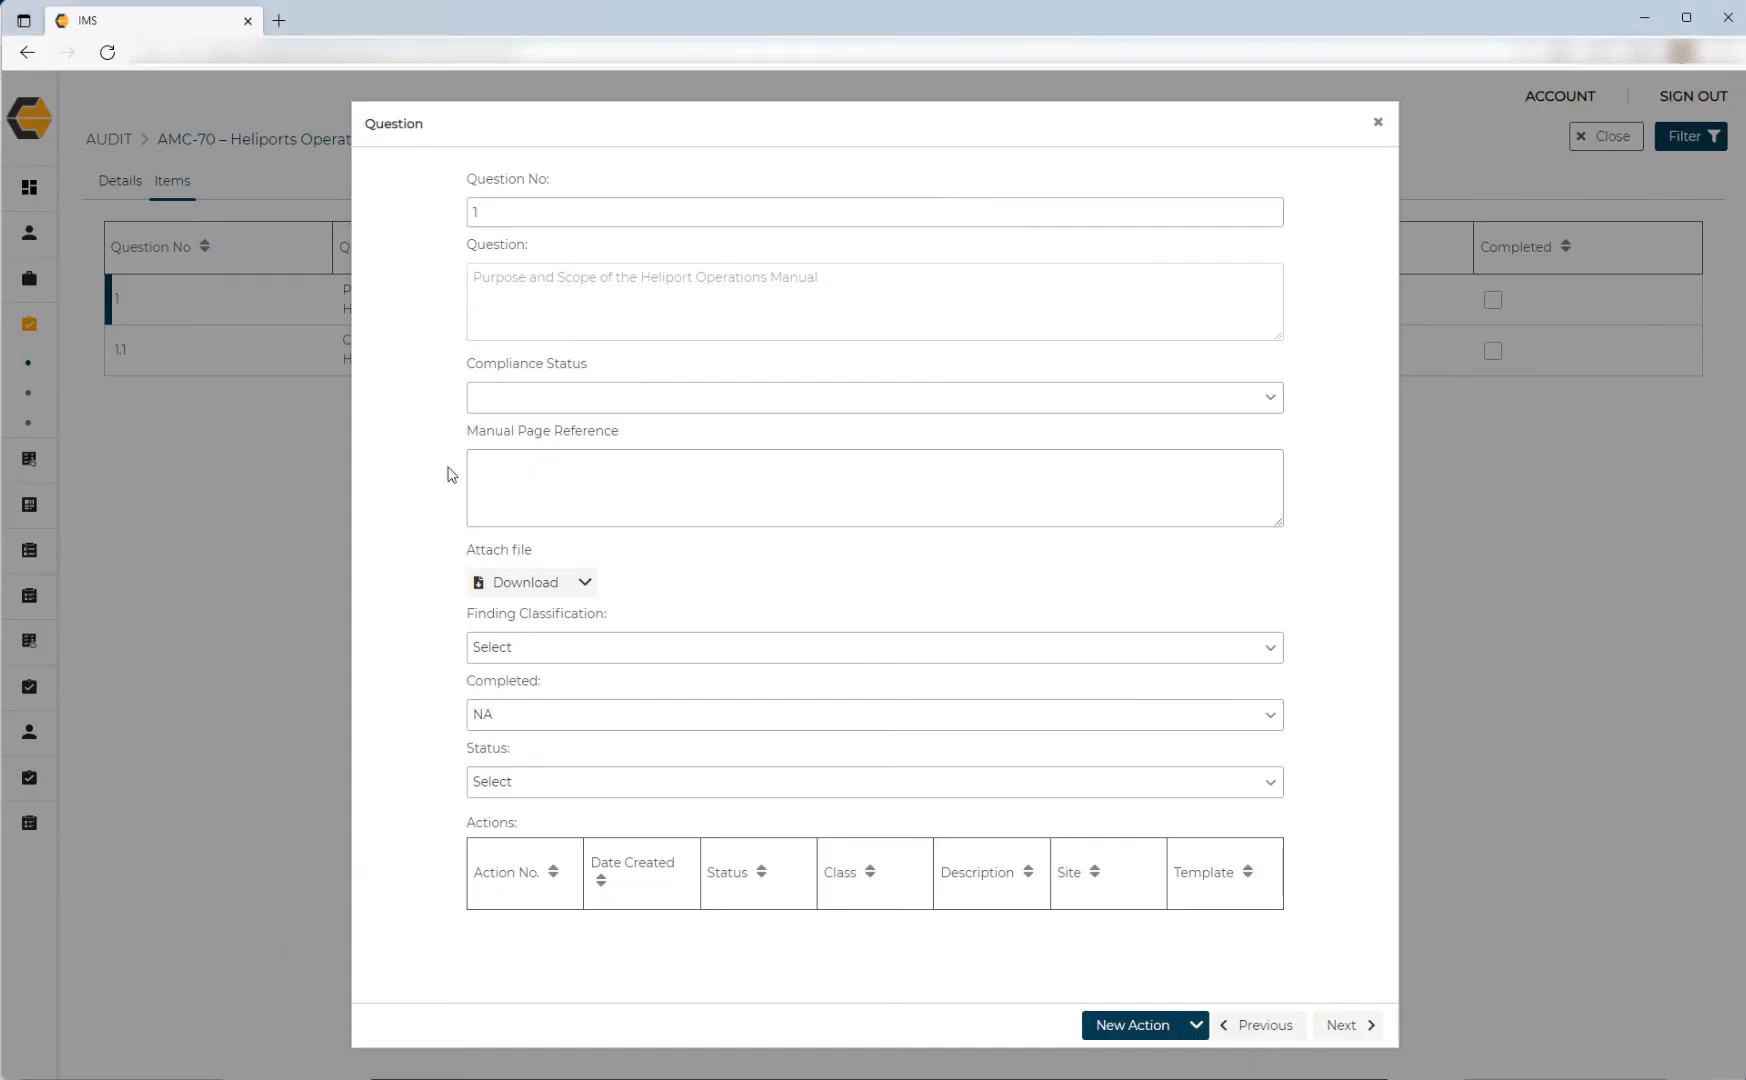
# Examine the question's manual page reference field, file attachment options and finding classification choices.
pyautogui.click(503, 475)
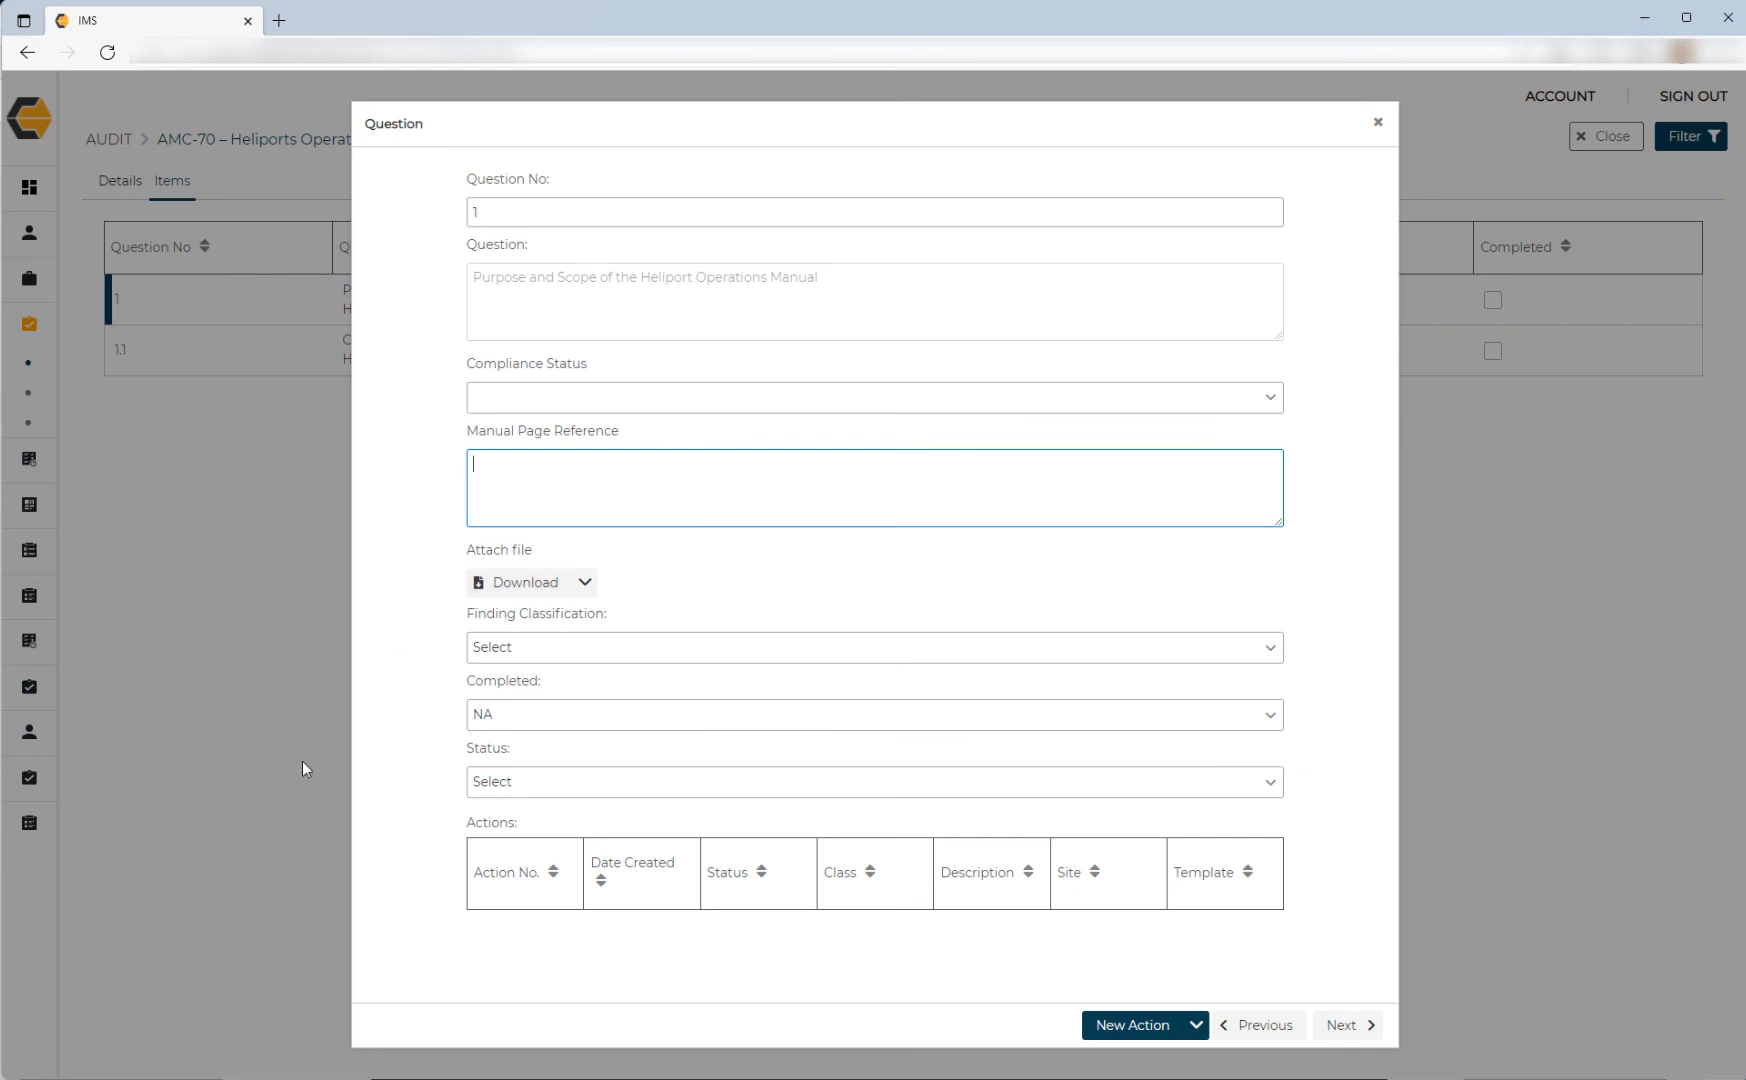
pyautogui.click(586, 585)
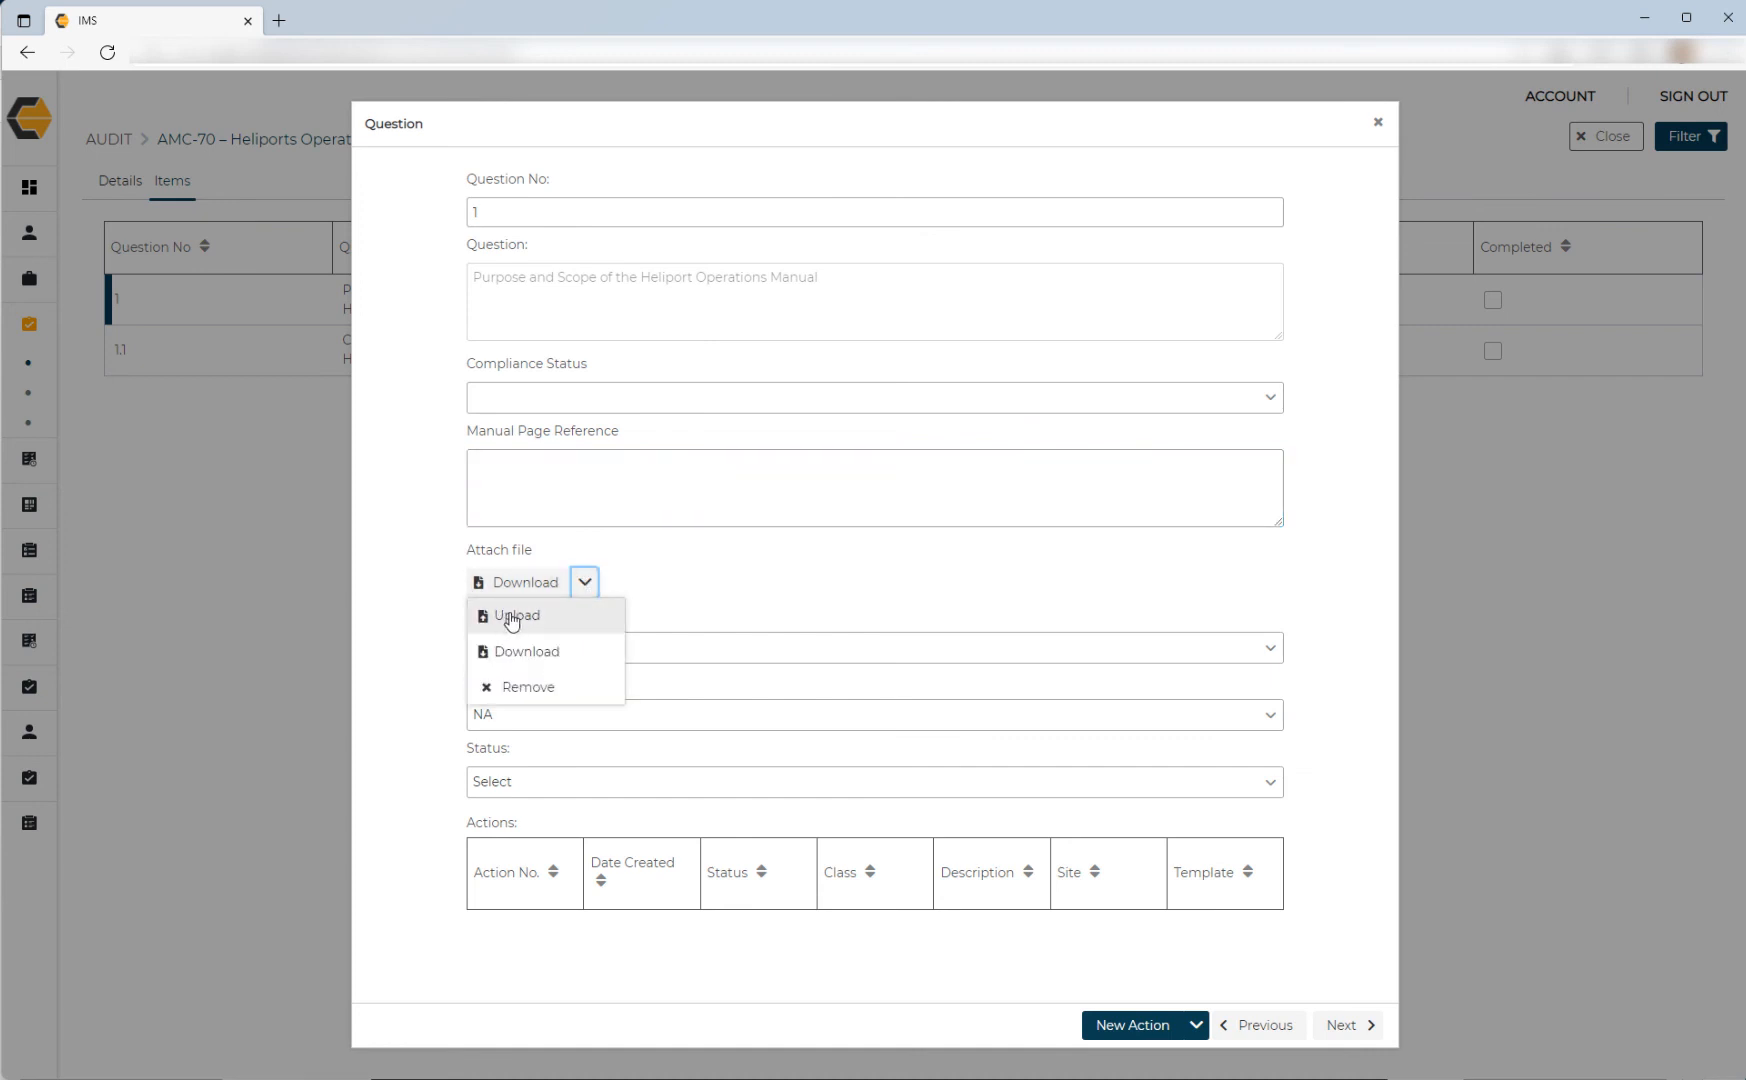
pyautogui.click(428, 502)
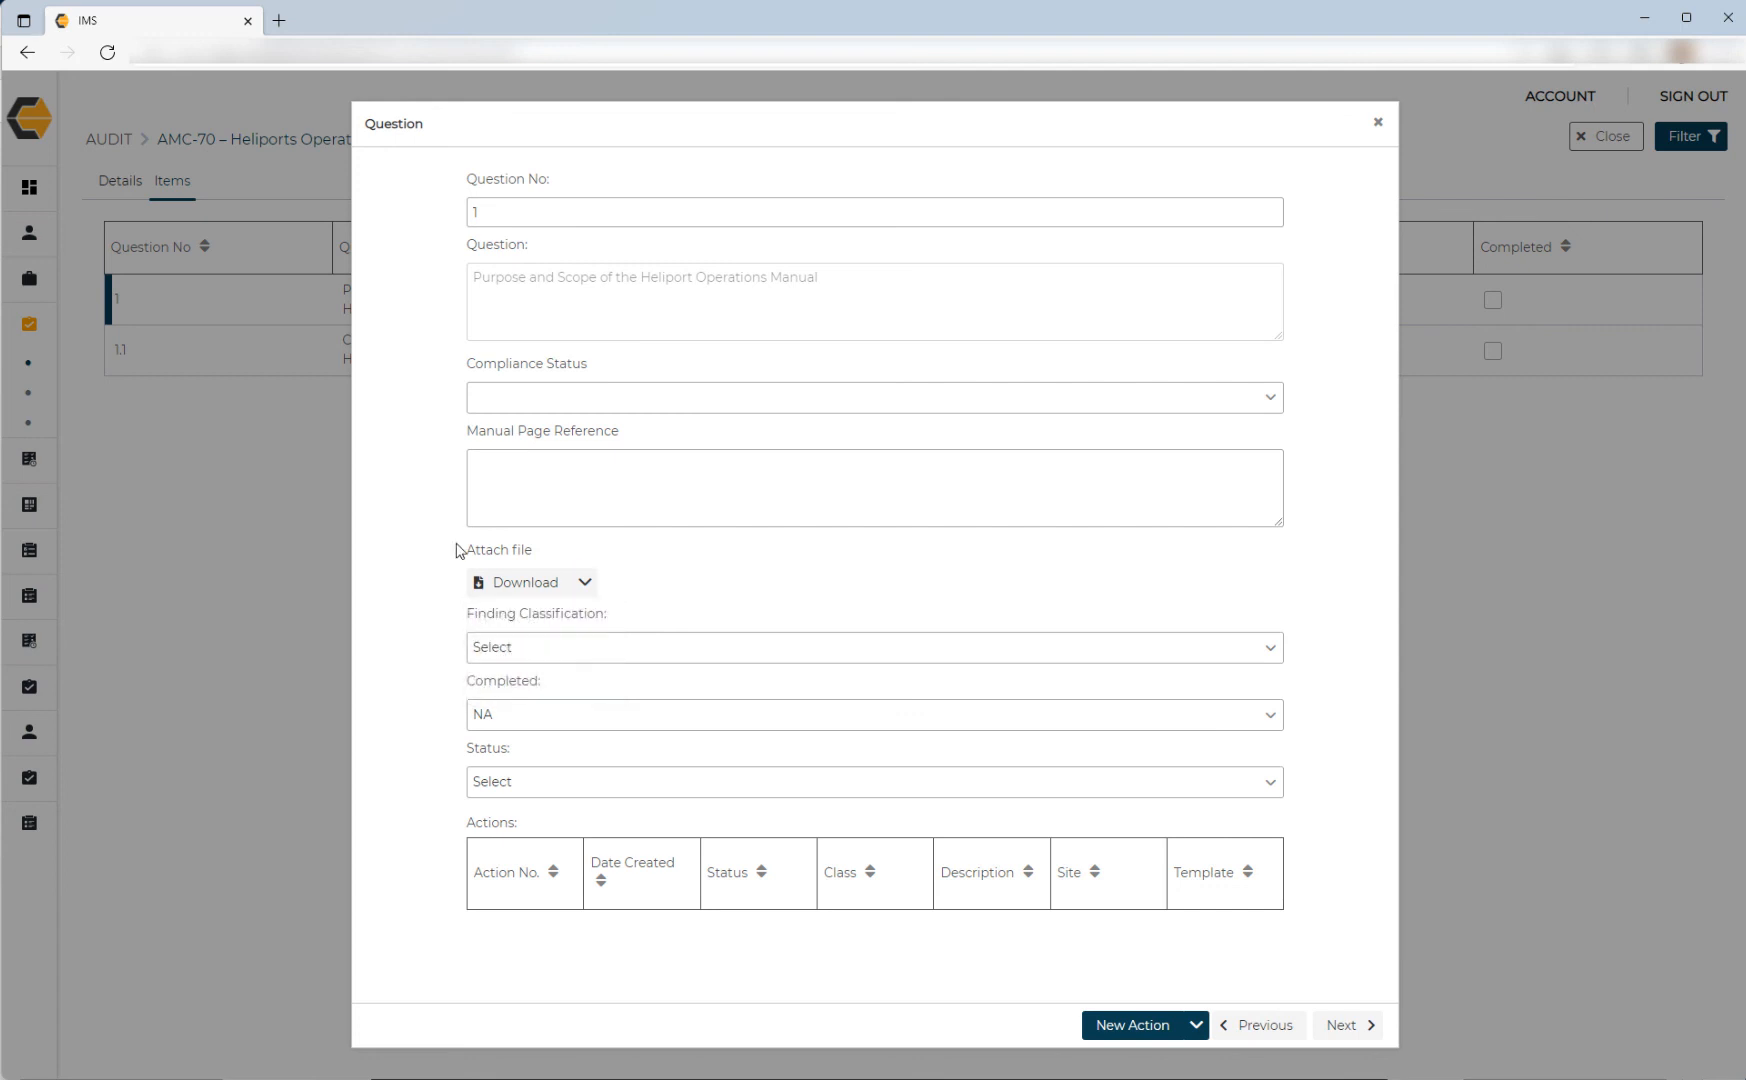
pyautogui.click(545, 656)
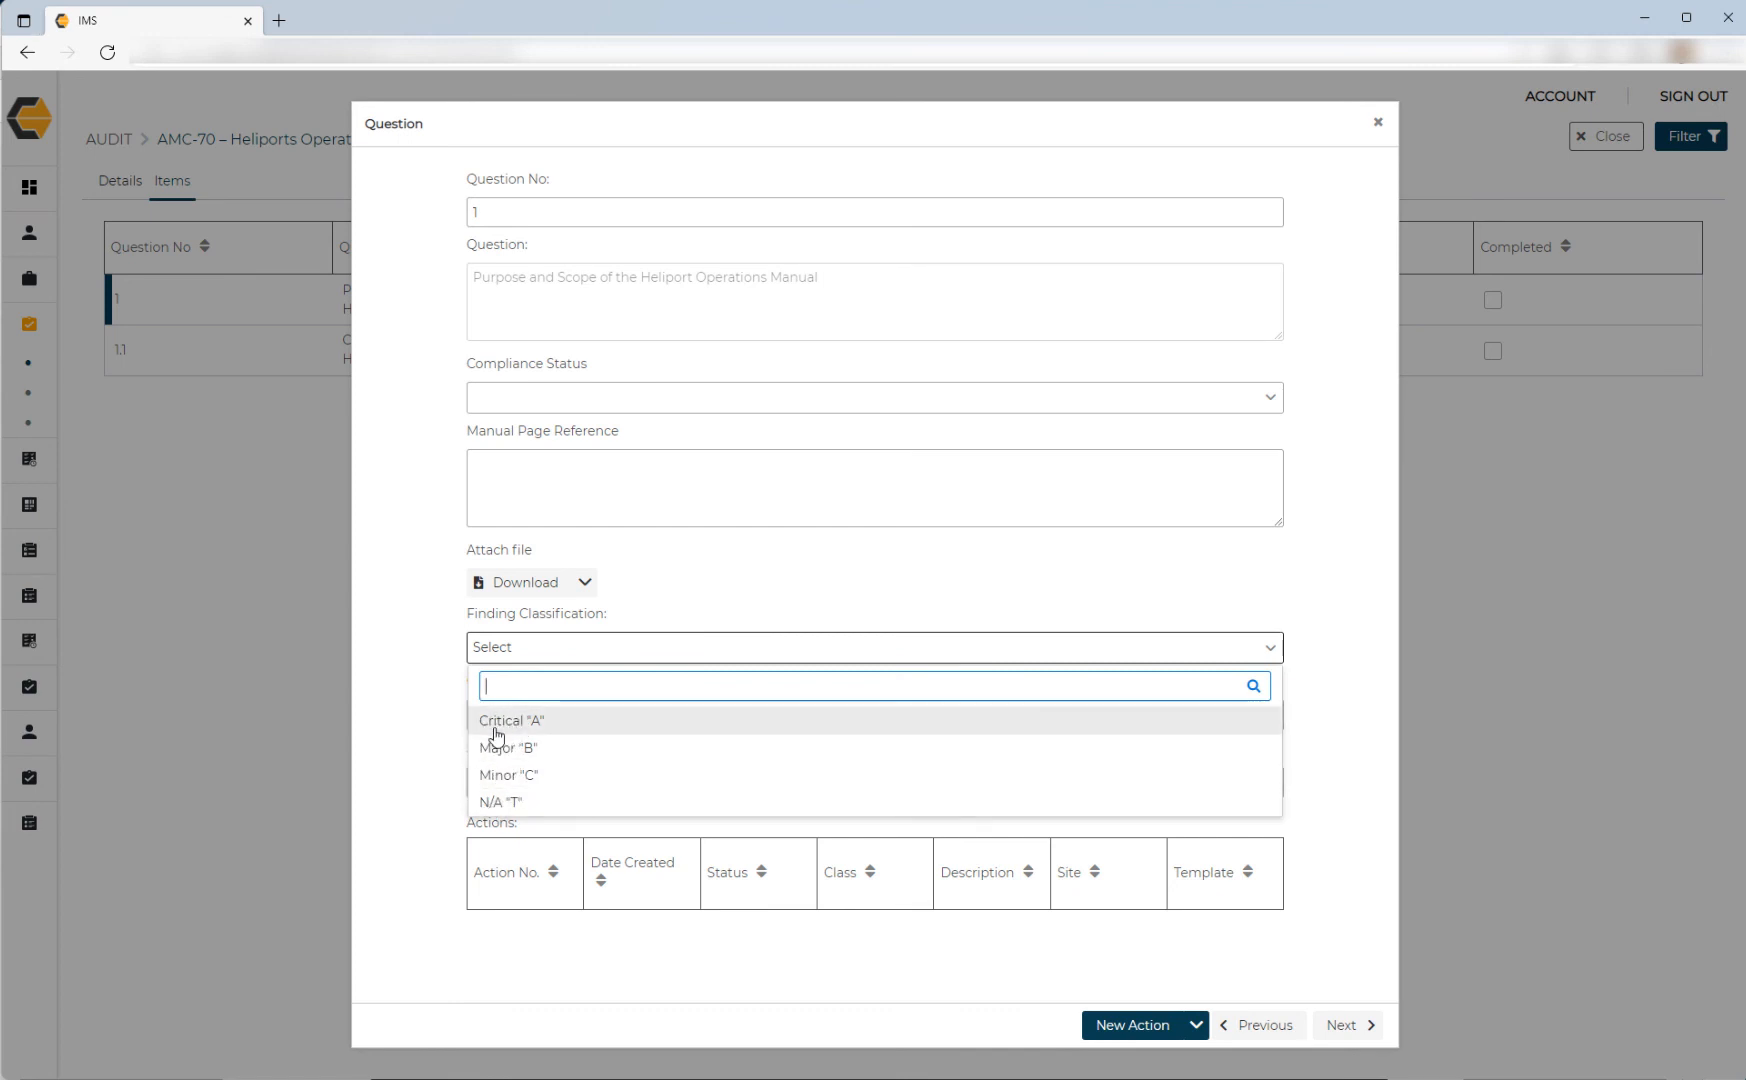
pyautogui.click(430, 648)
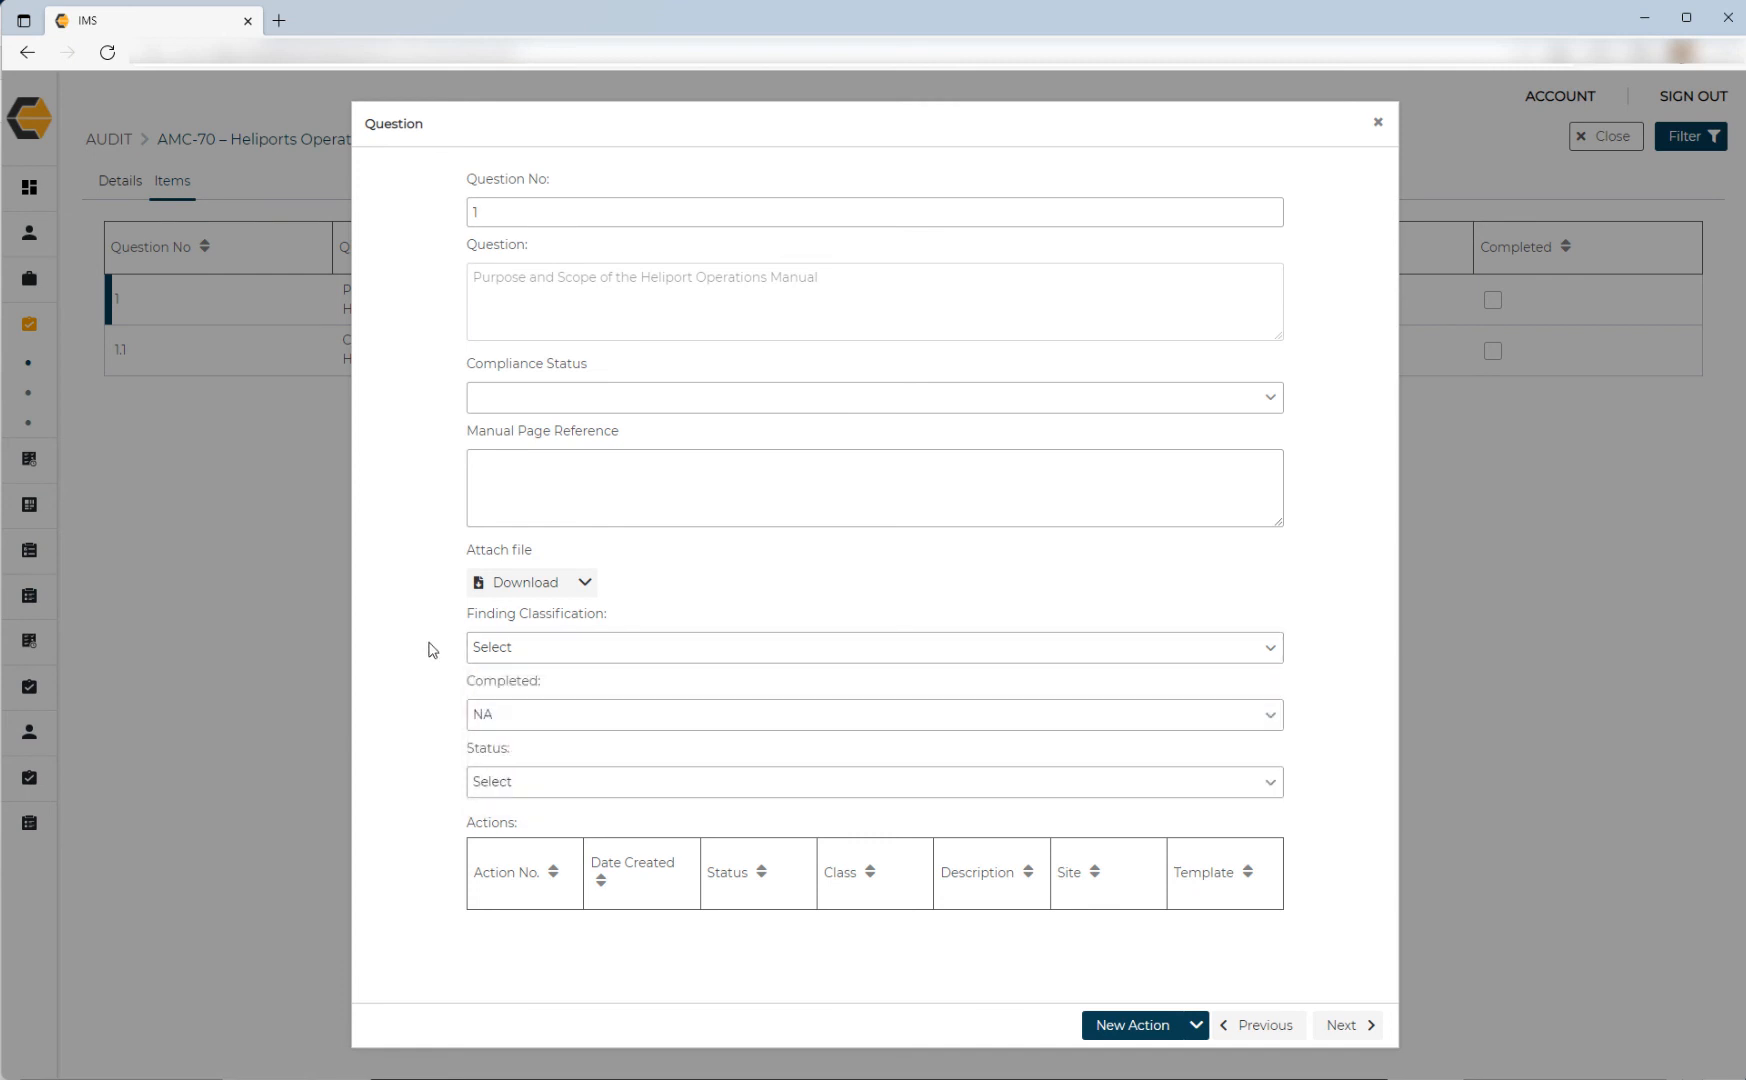
# Set question 1 as completed Yes, with status Rejected and finding classification Major "B".
pyautogui.click(535, 716)
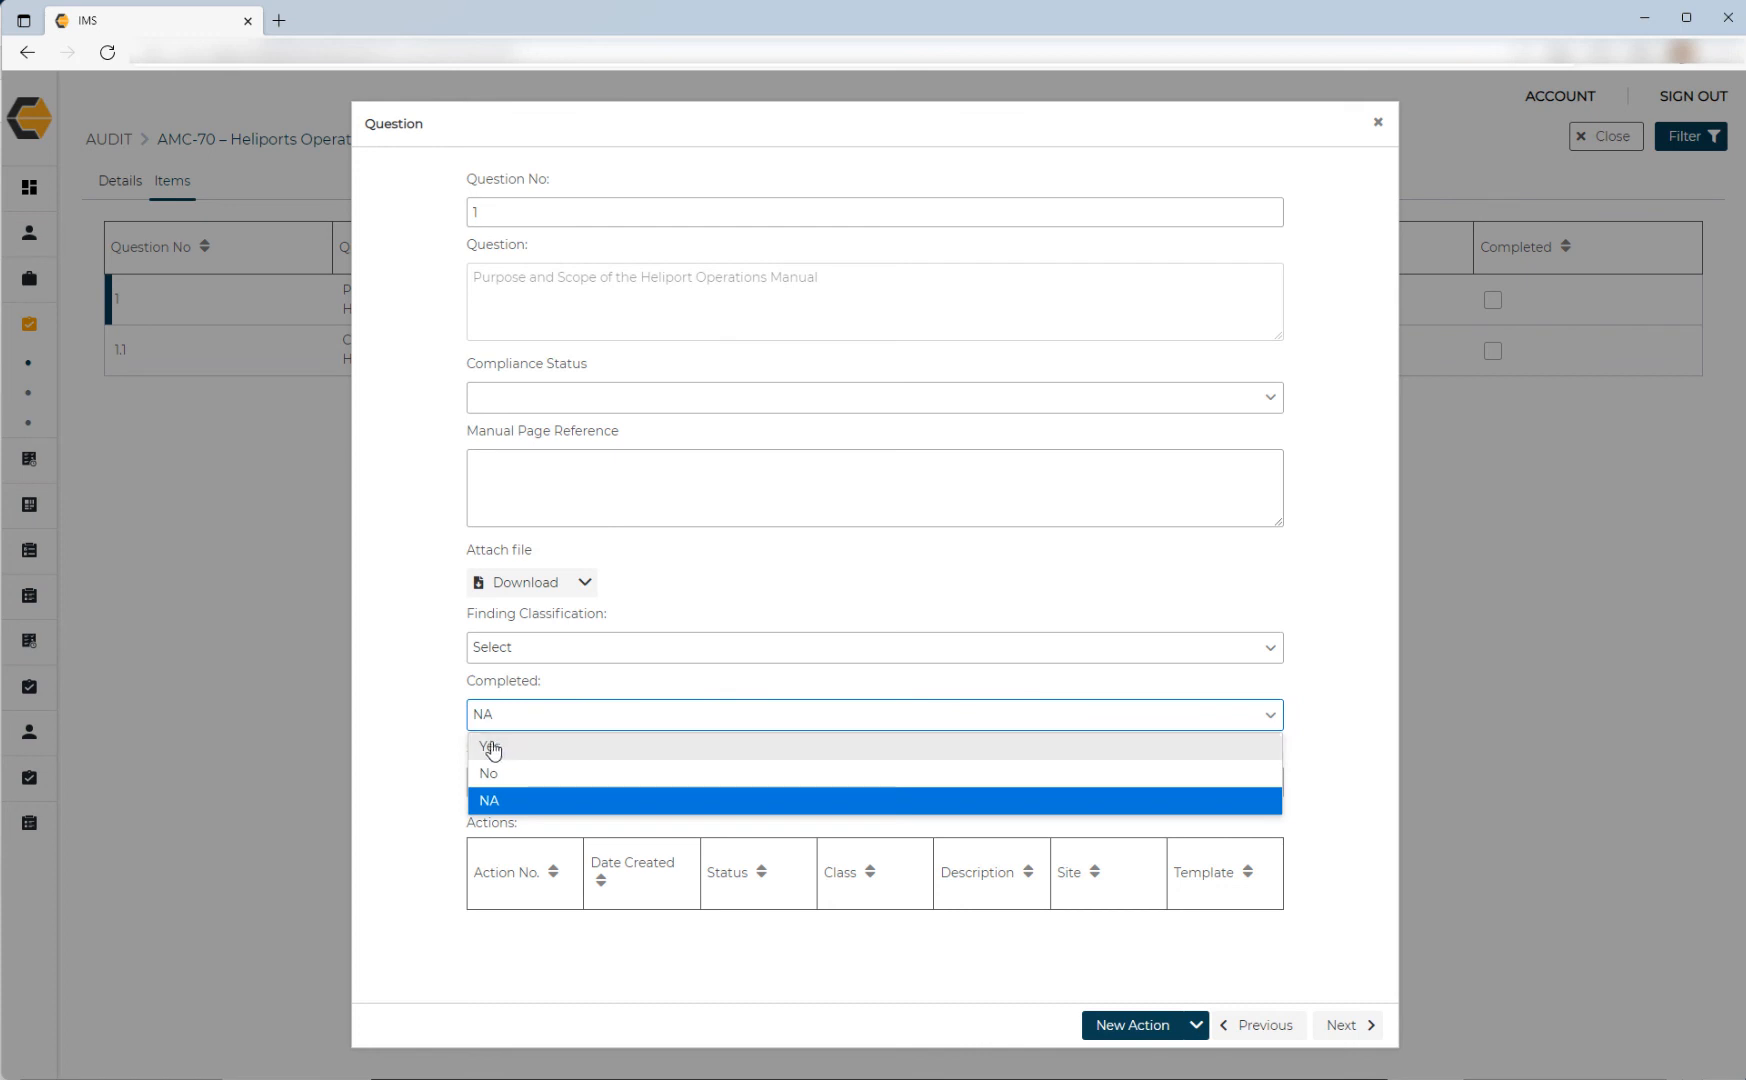
pyautogui.click(499, 748)
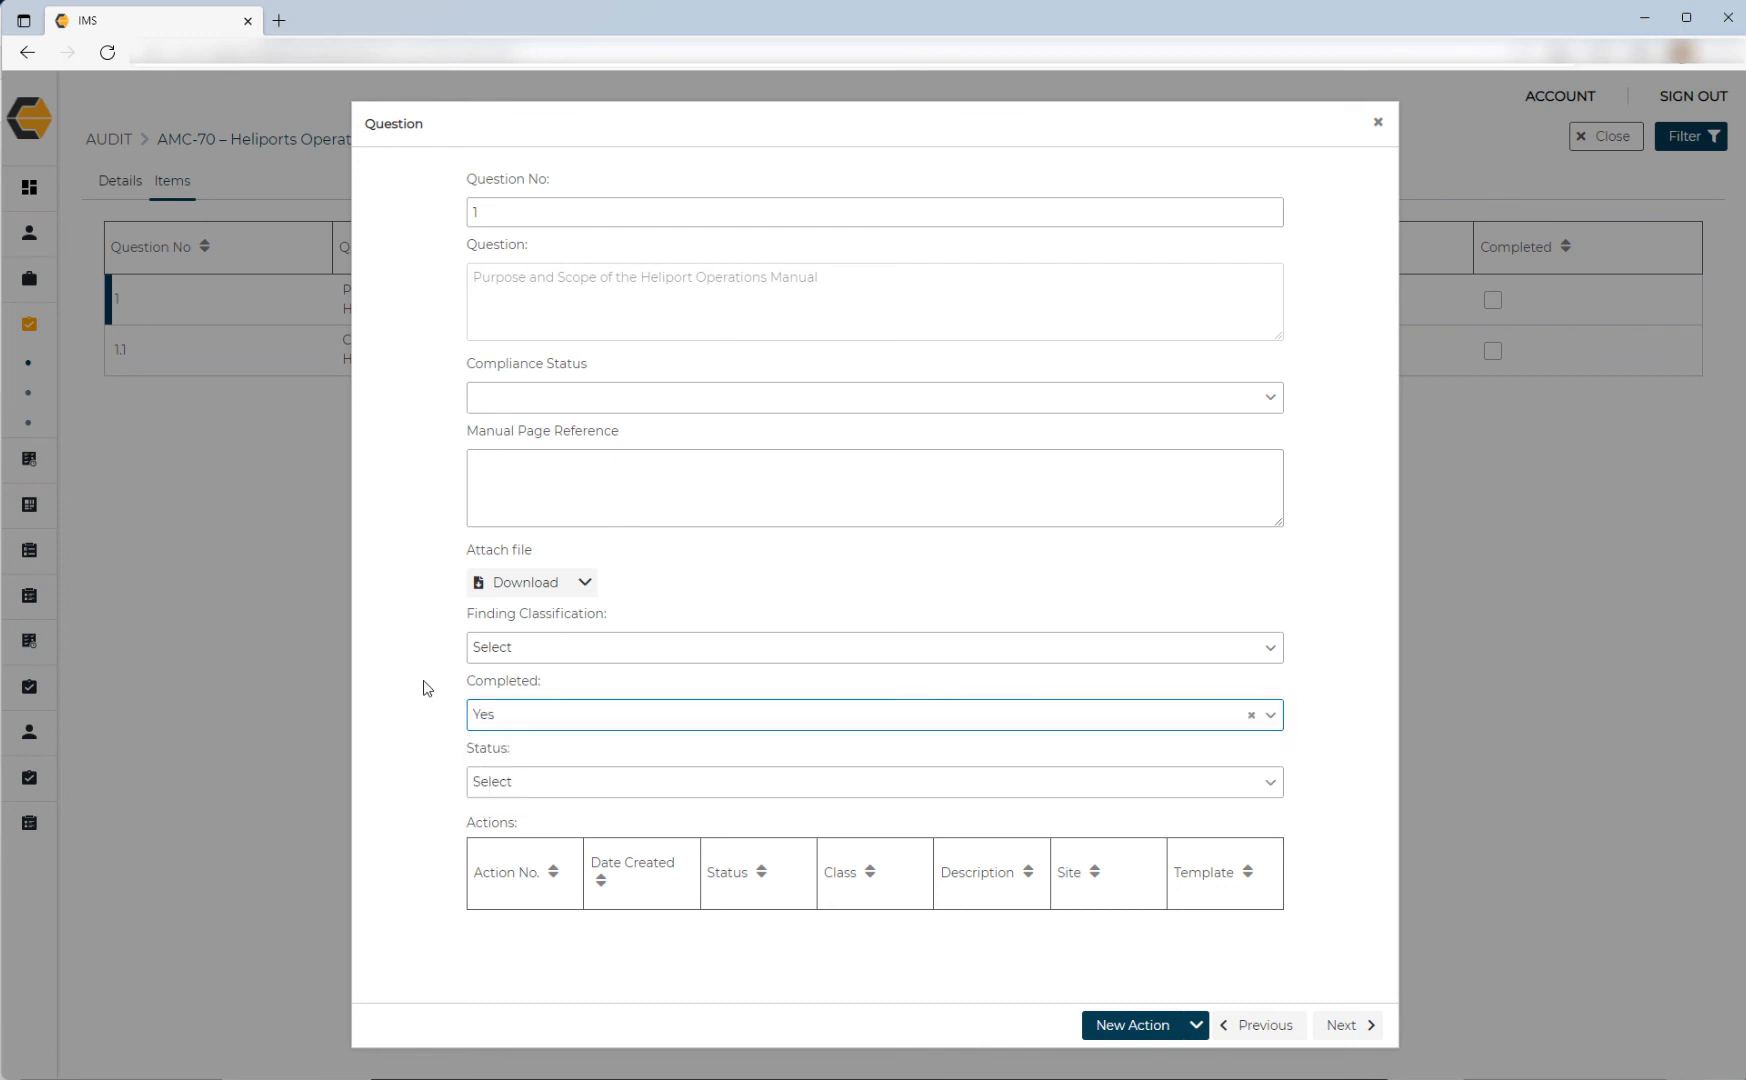
pyautogui.click(513, 788)
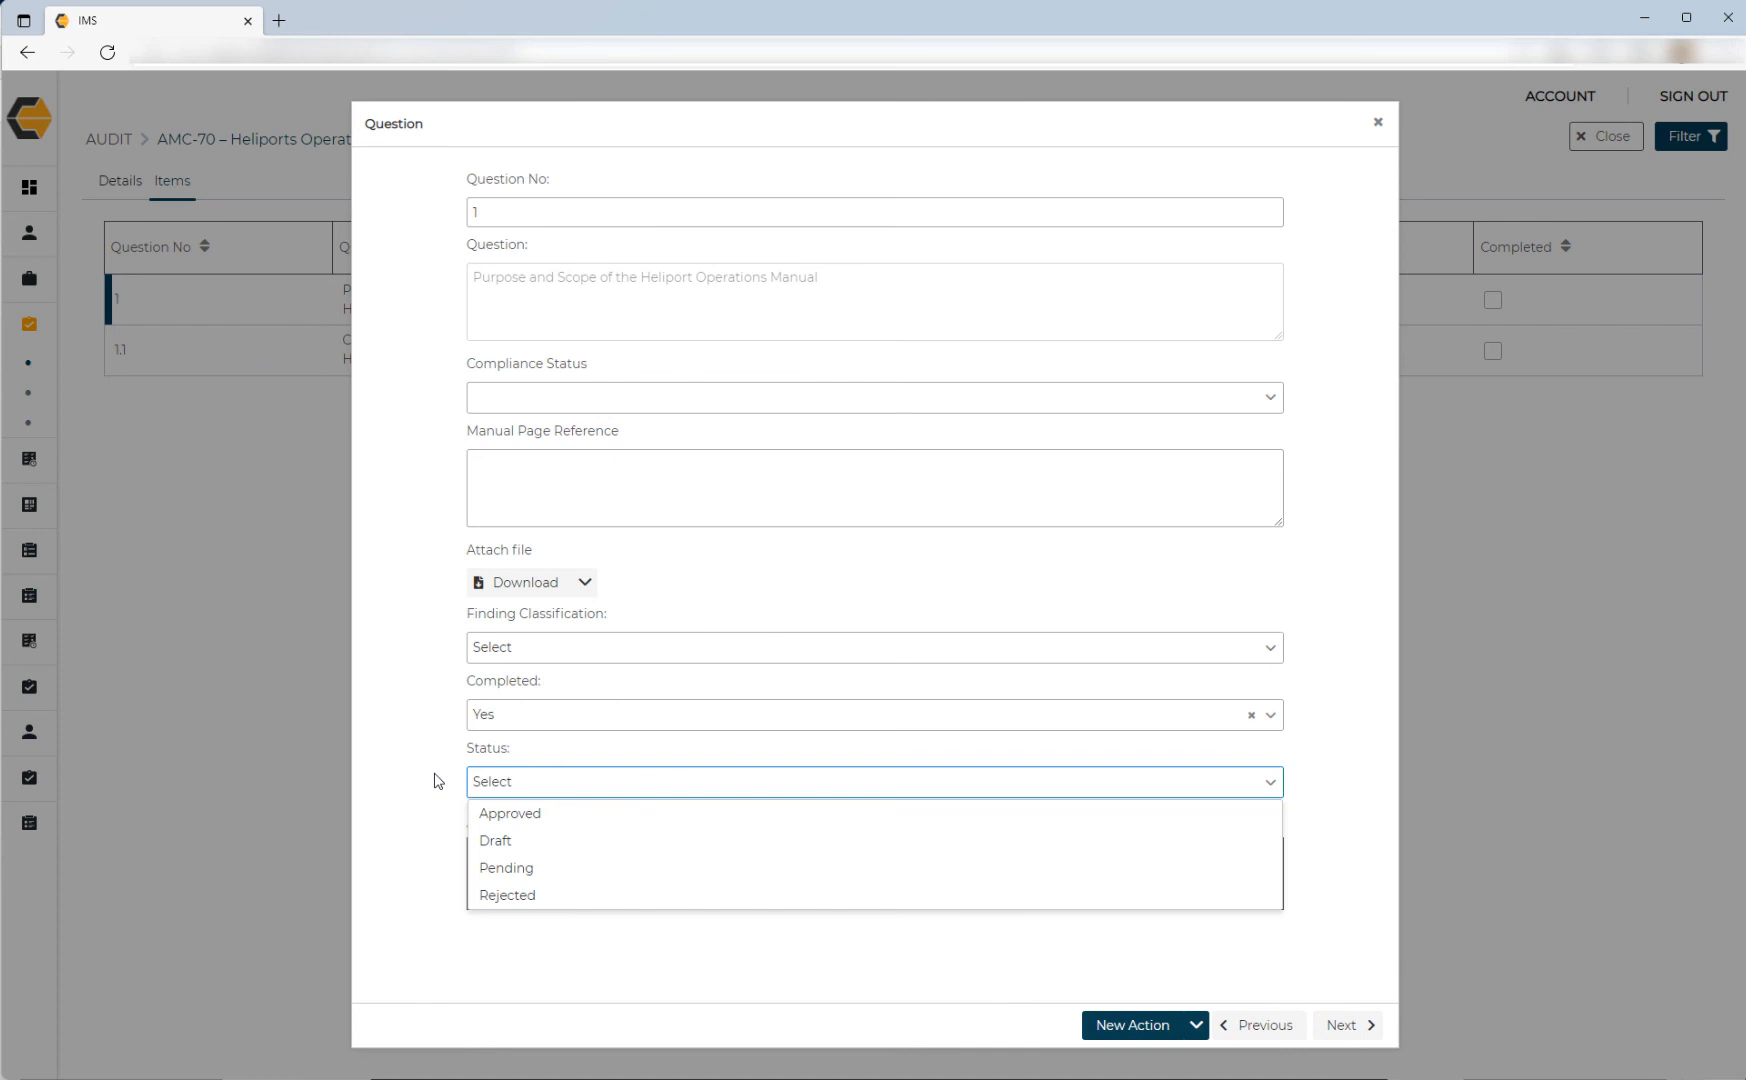
pyautogui.click(514, 897)
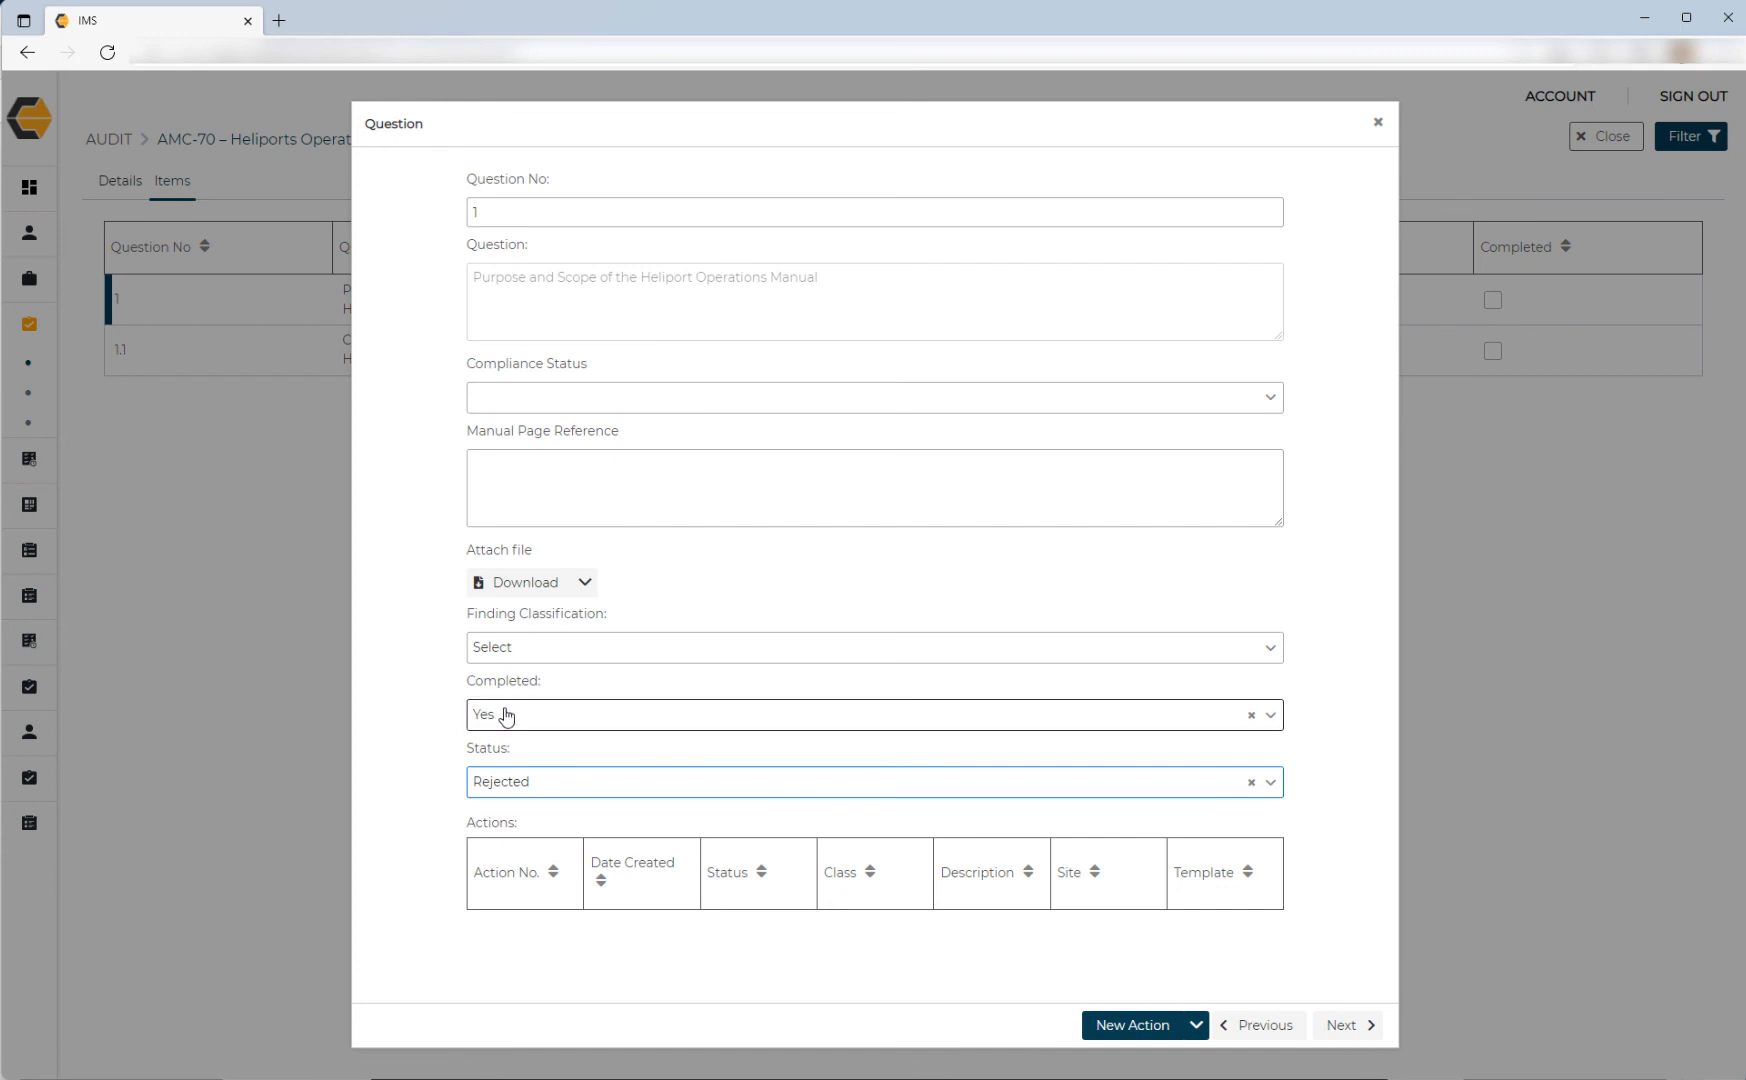
pyautogui.click(616, 650)
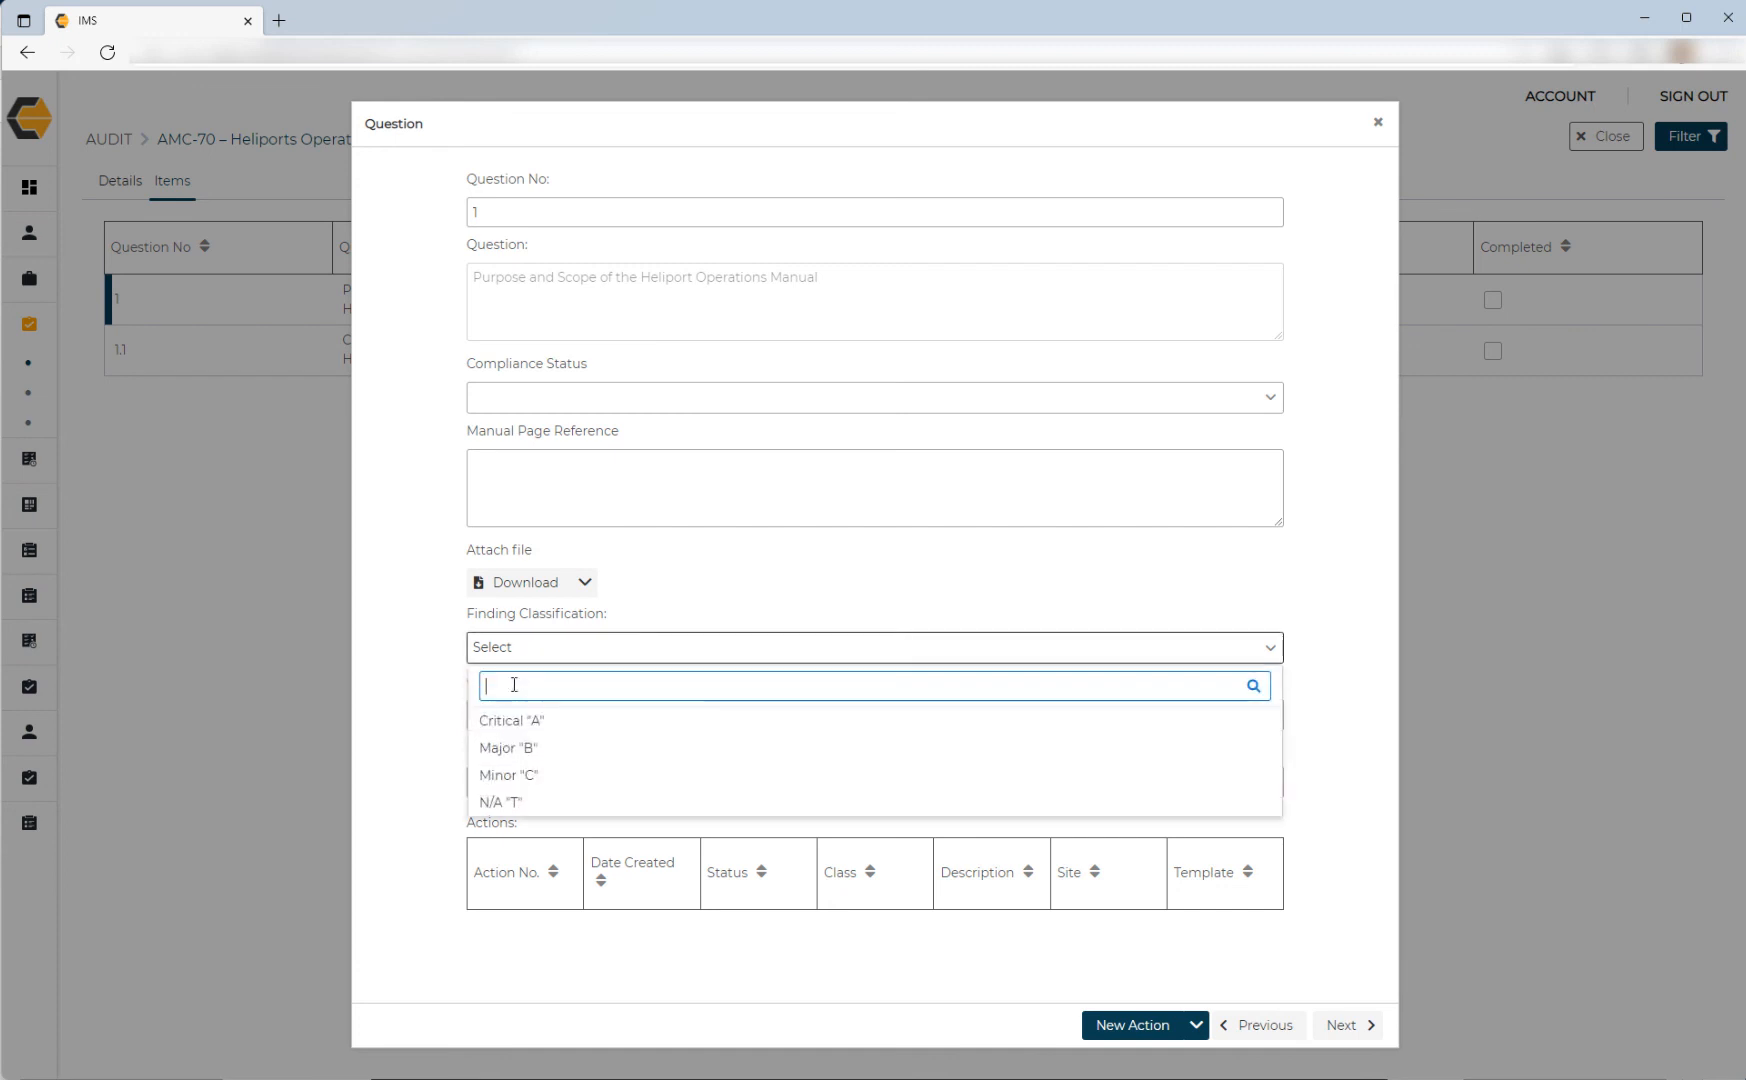
pyautogui.click(505, 750)
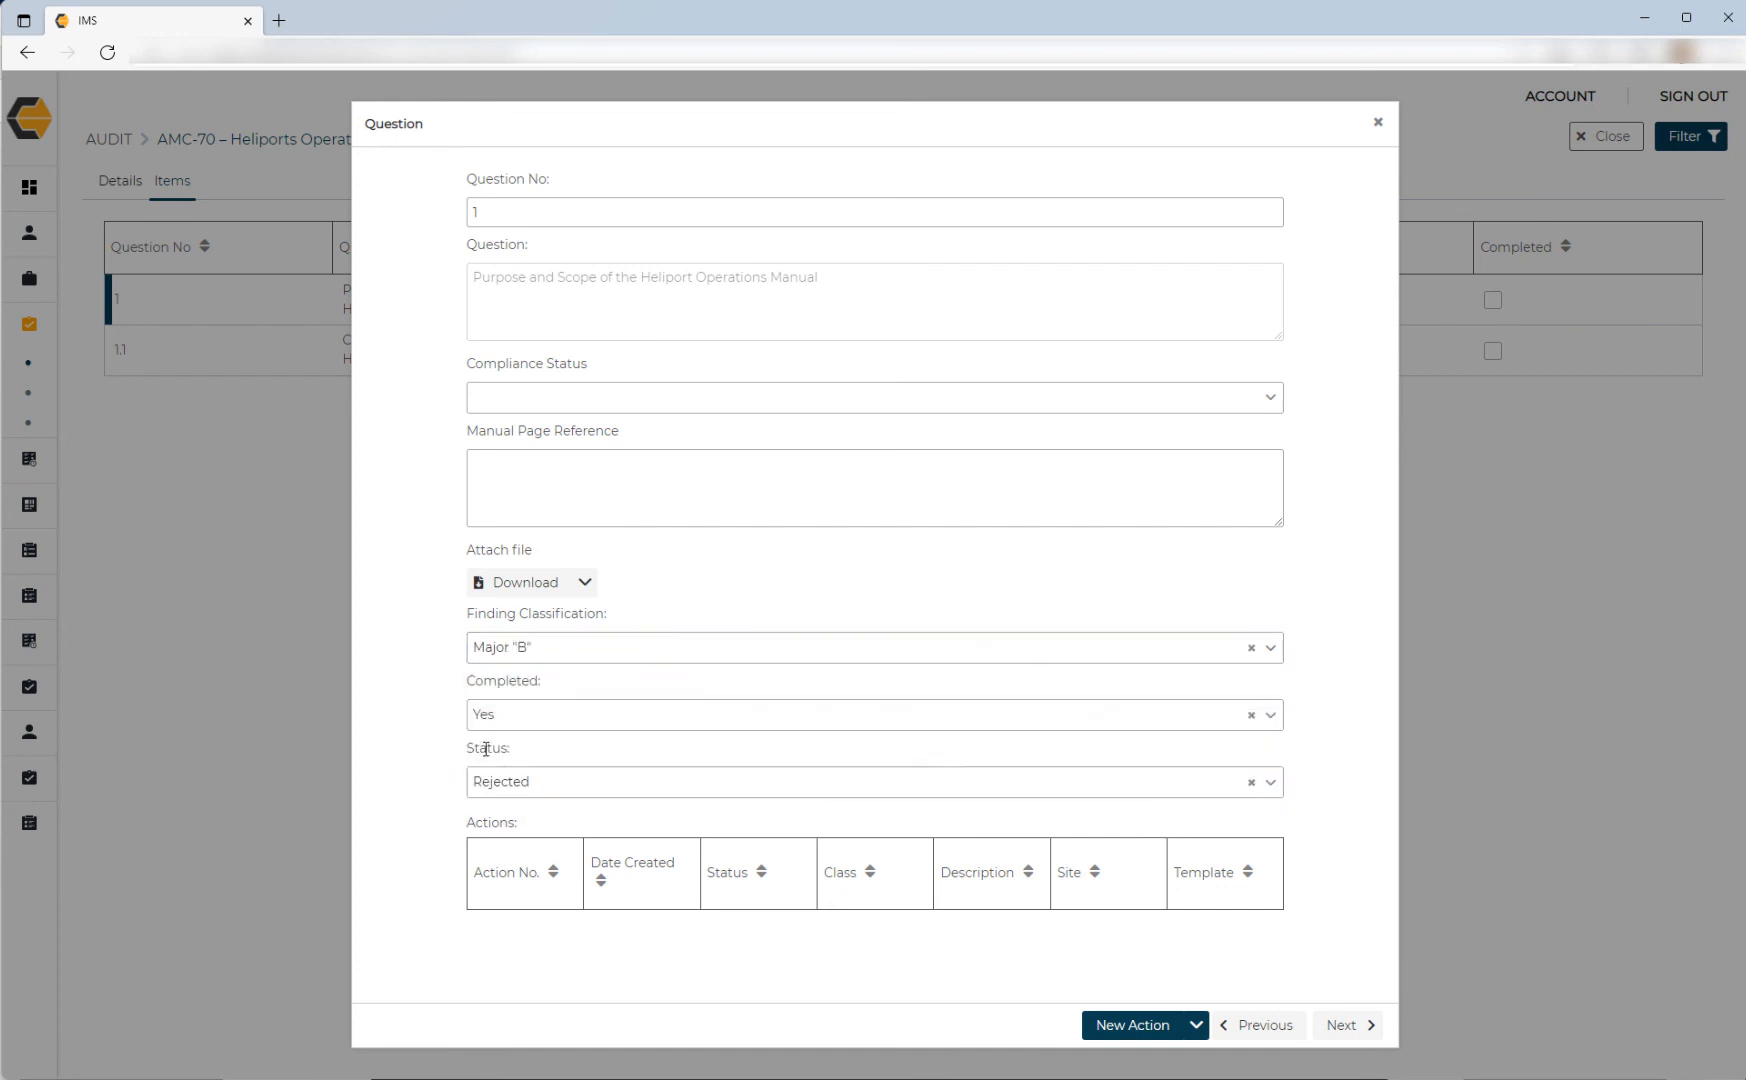
# Add a new action to question 1 with criticality Critical "A" and the description "Need to fix it now..".
pyautogui.click(1197, 1027)
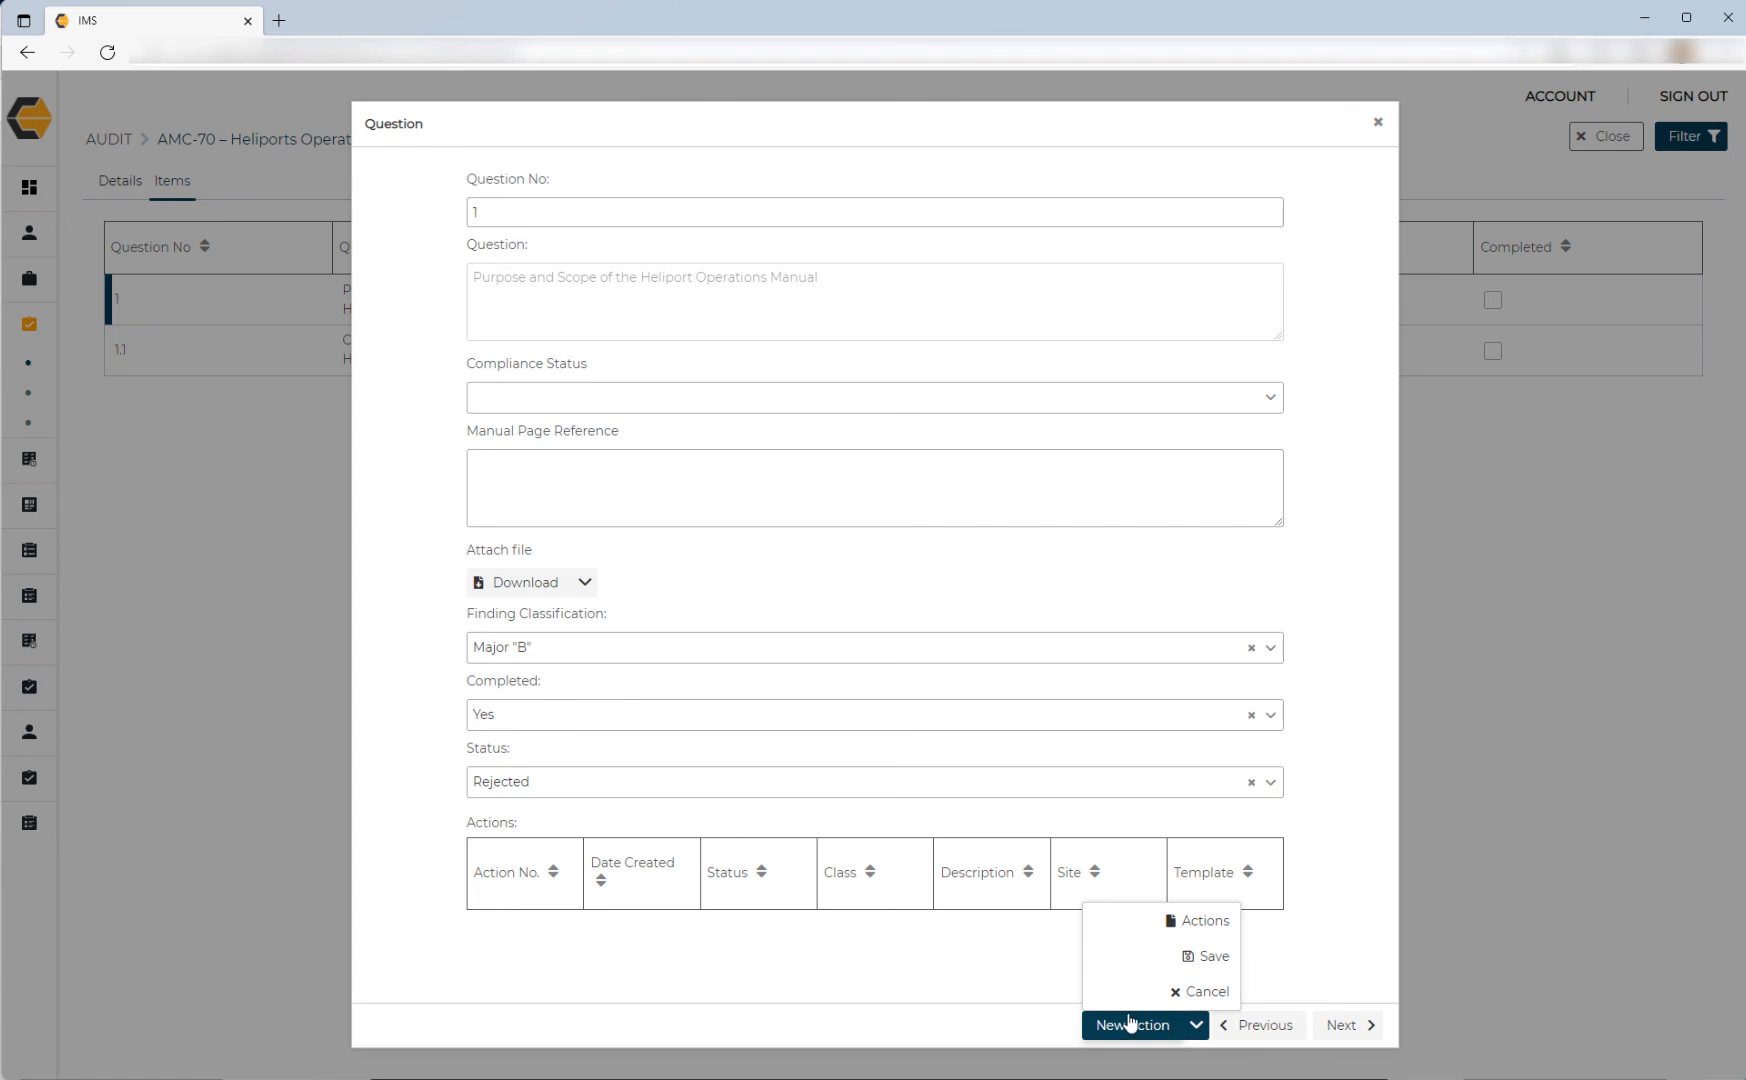
pyautogui.click(1200, 921)
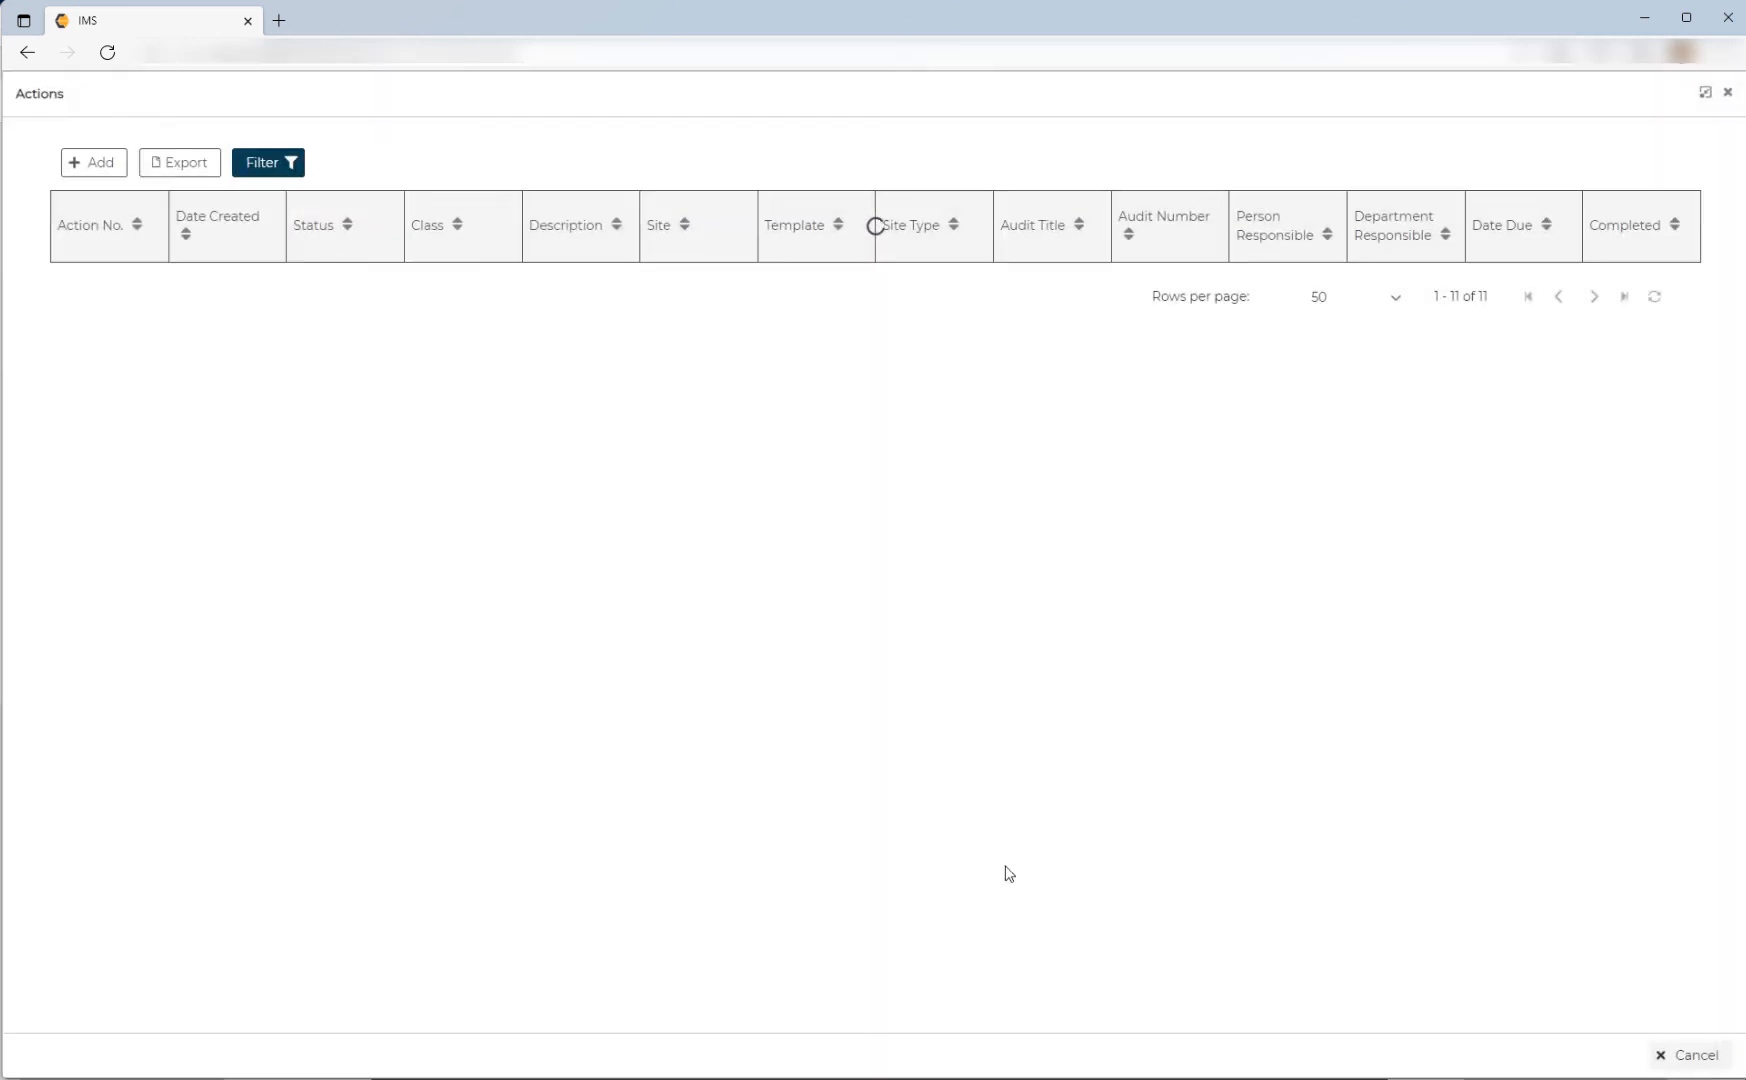
pyautogui.click(90, 166)
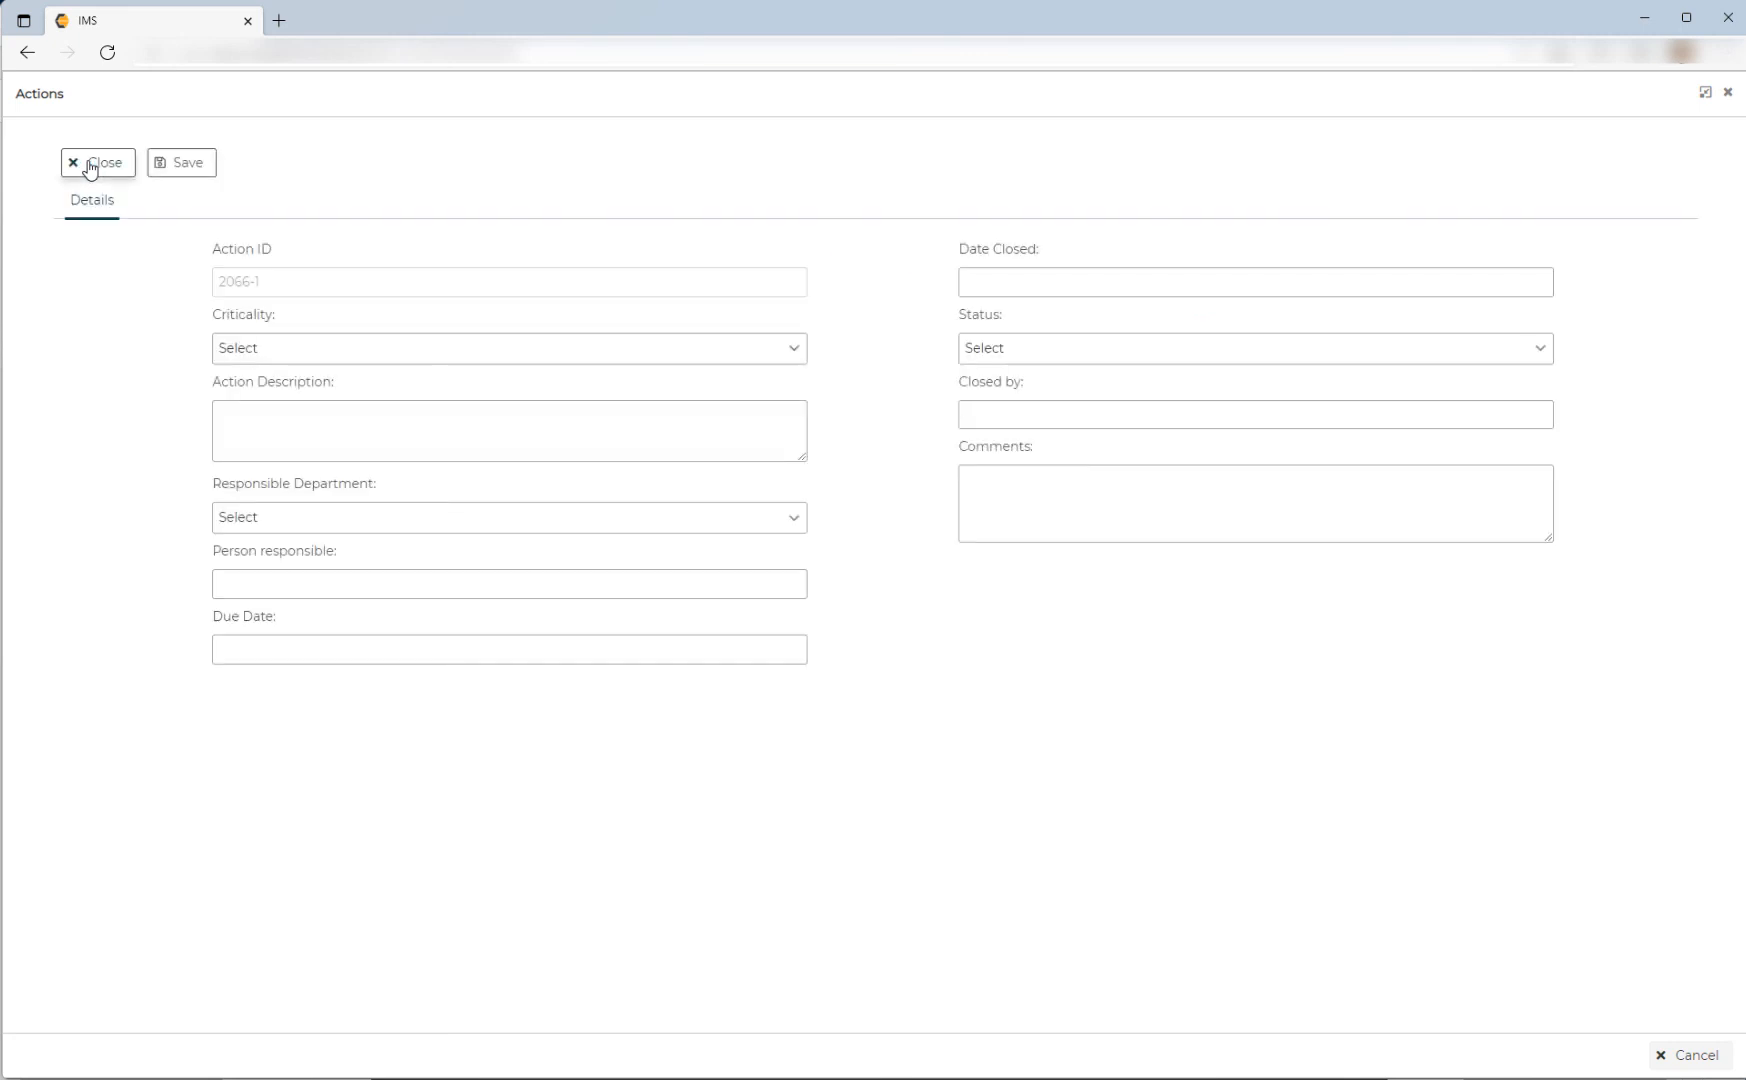
pyautogui.click(320, 357)
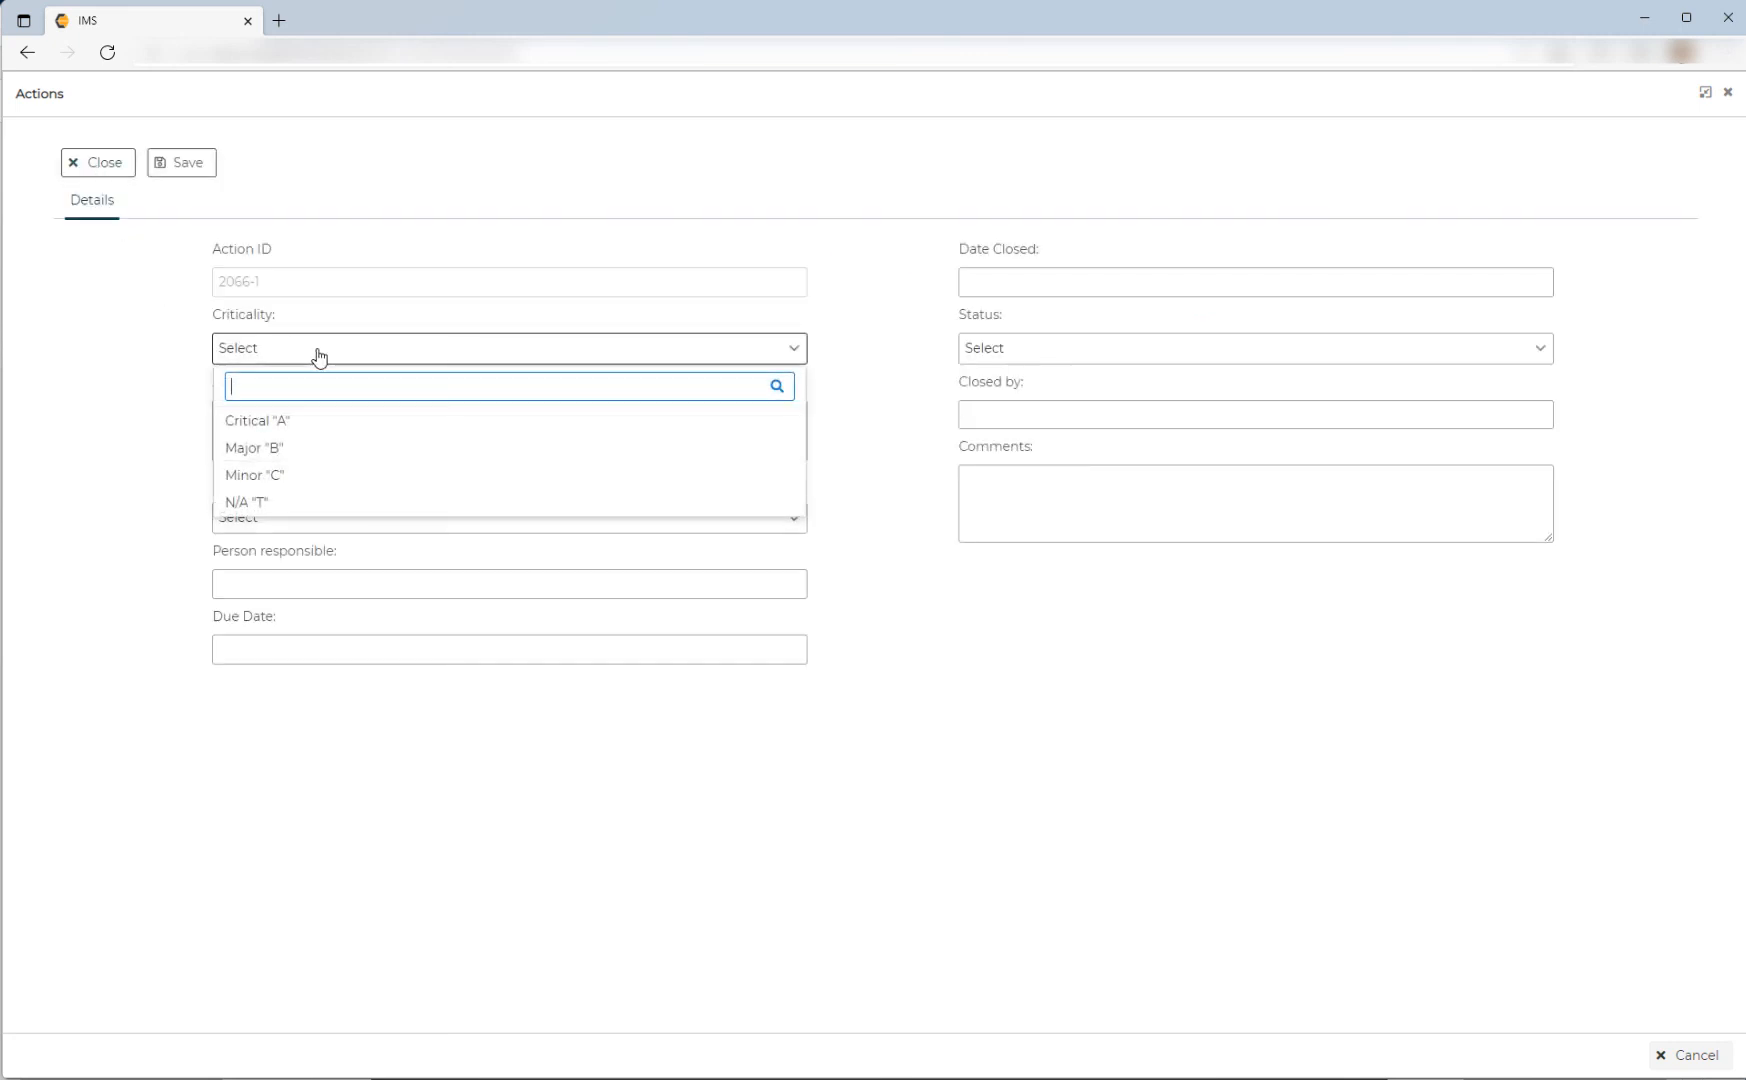
pyautogui.click(260, 422)
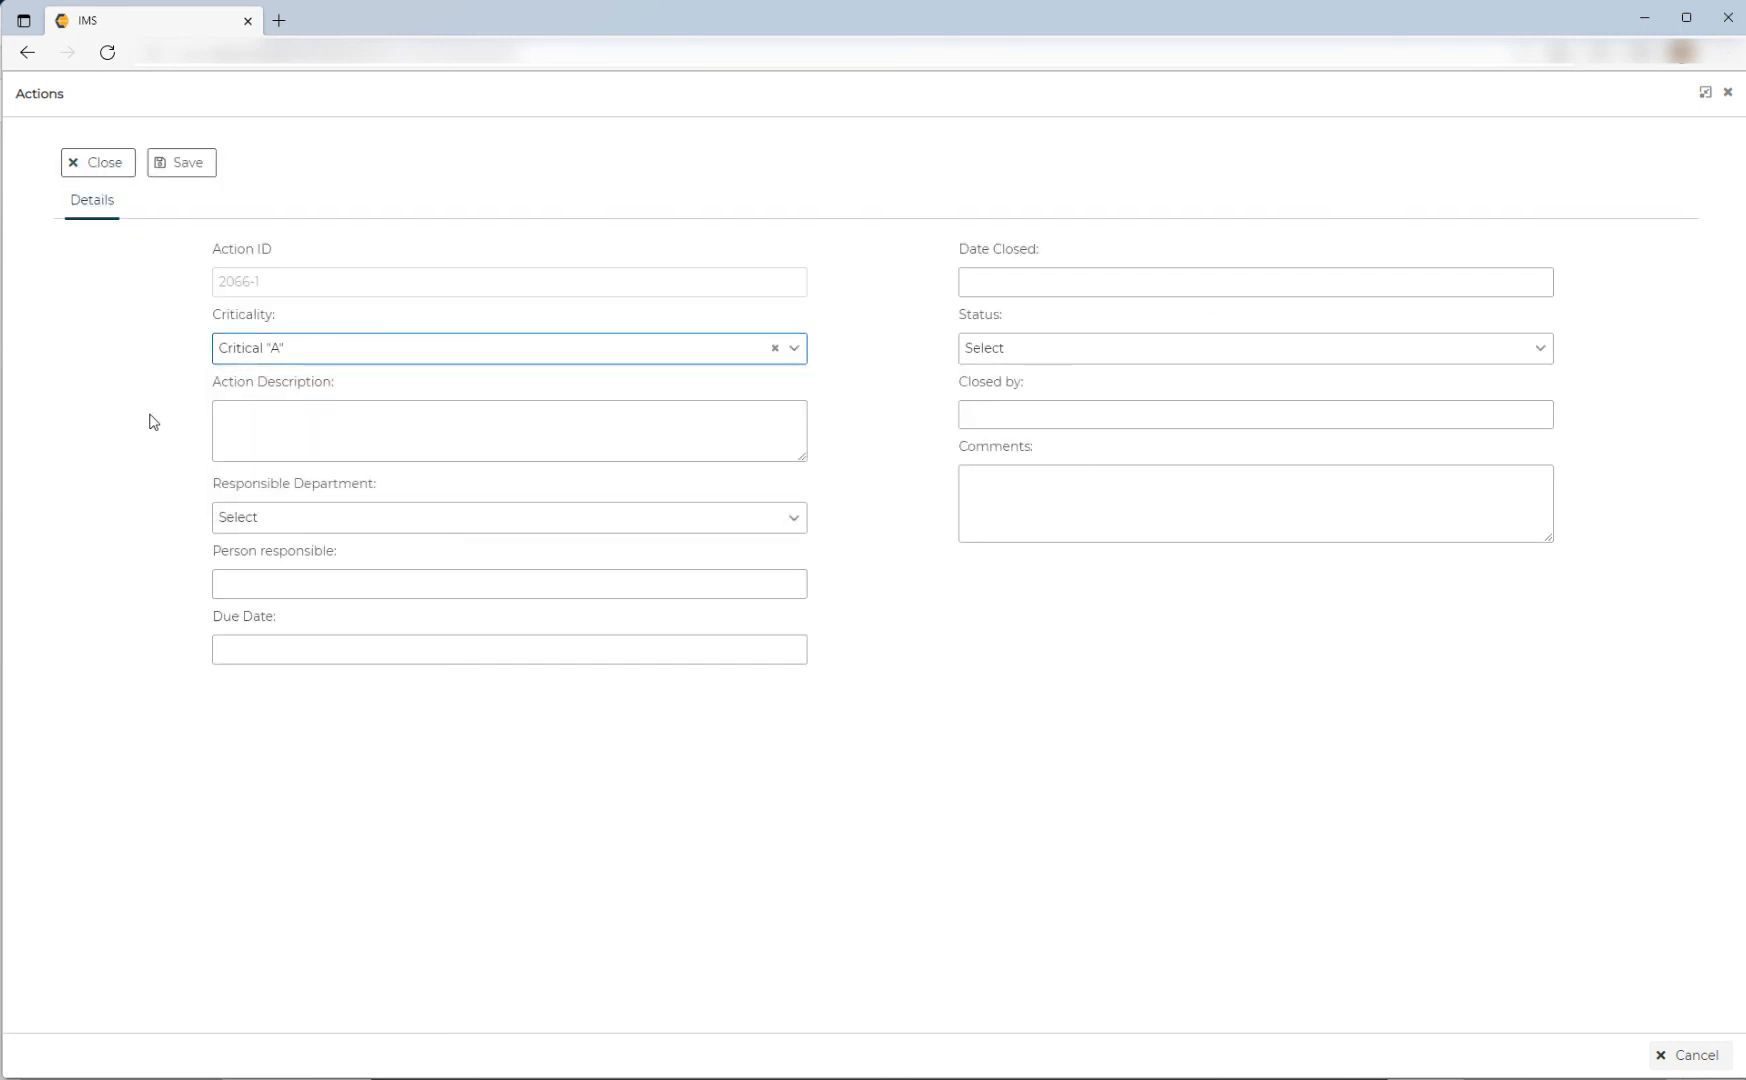
pyautogui.click(254, 421)
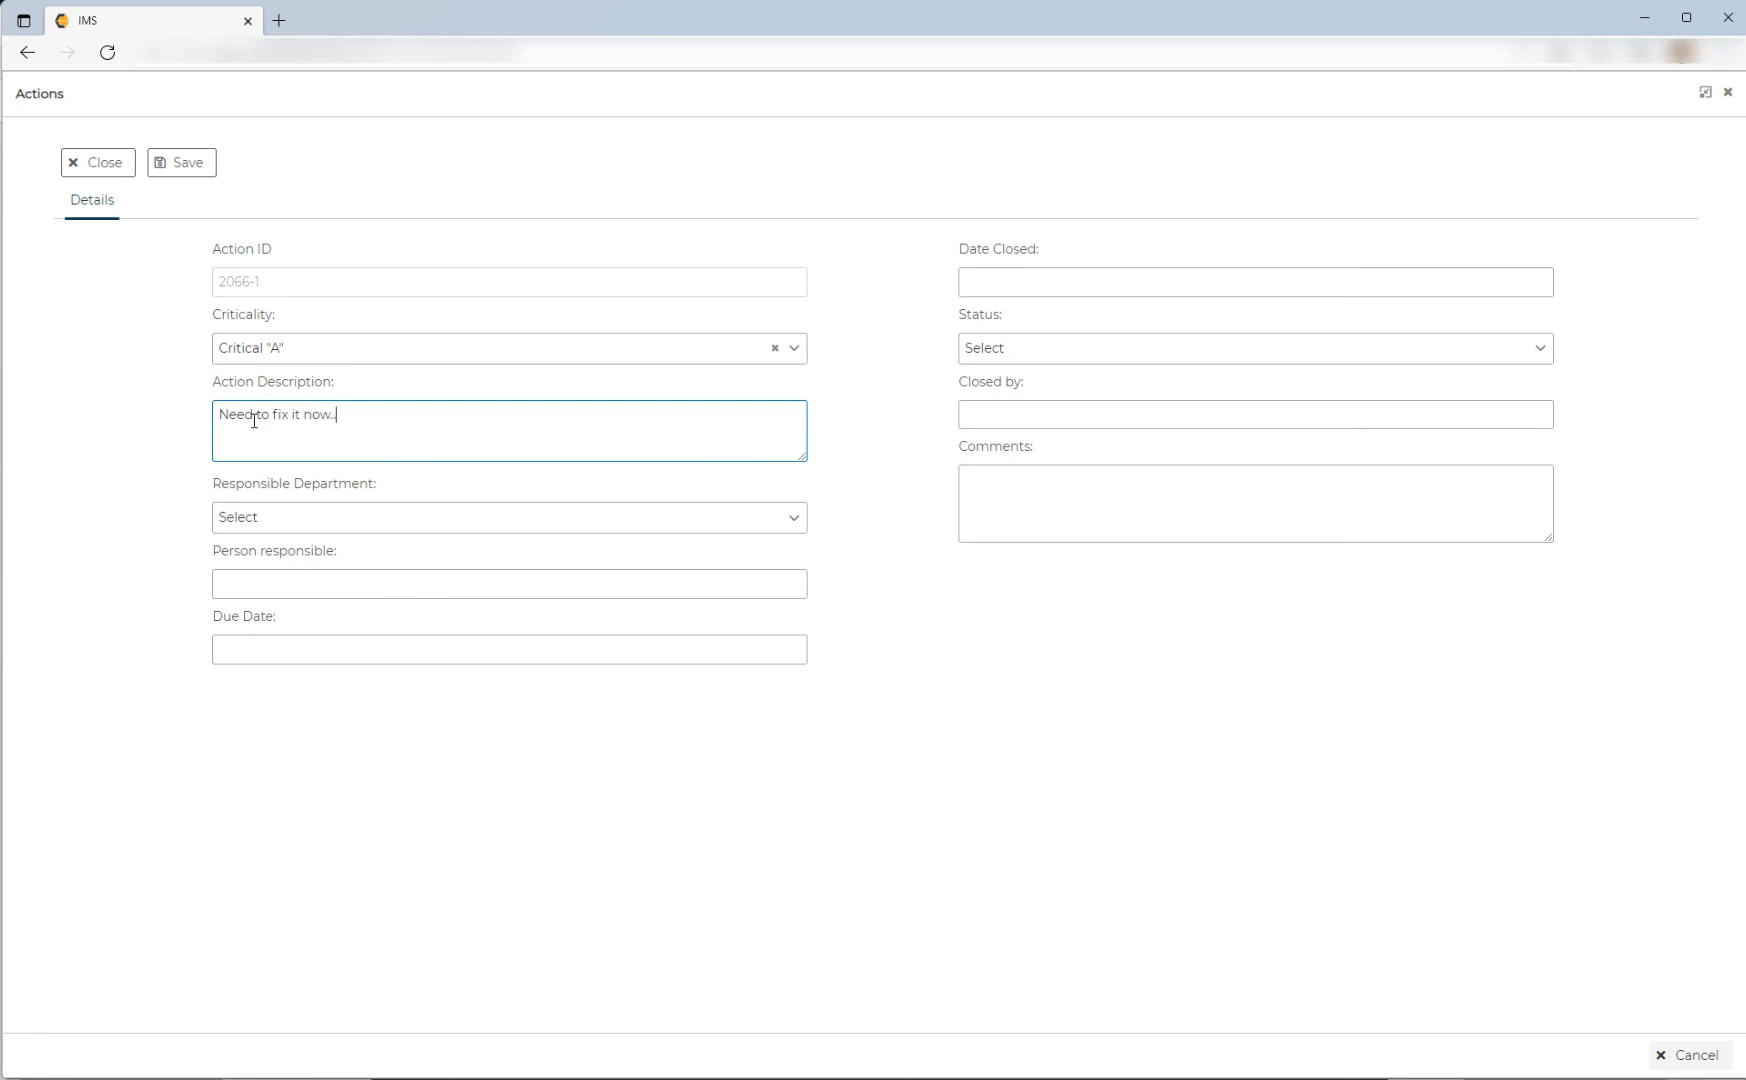
# Set the action's responsible department to Marine.
pyautogui.click(264, 522)
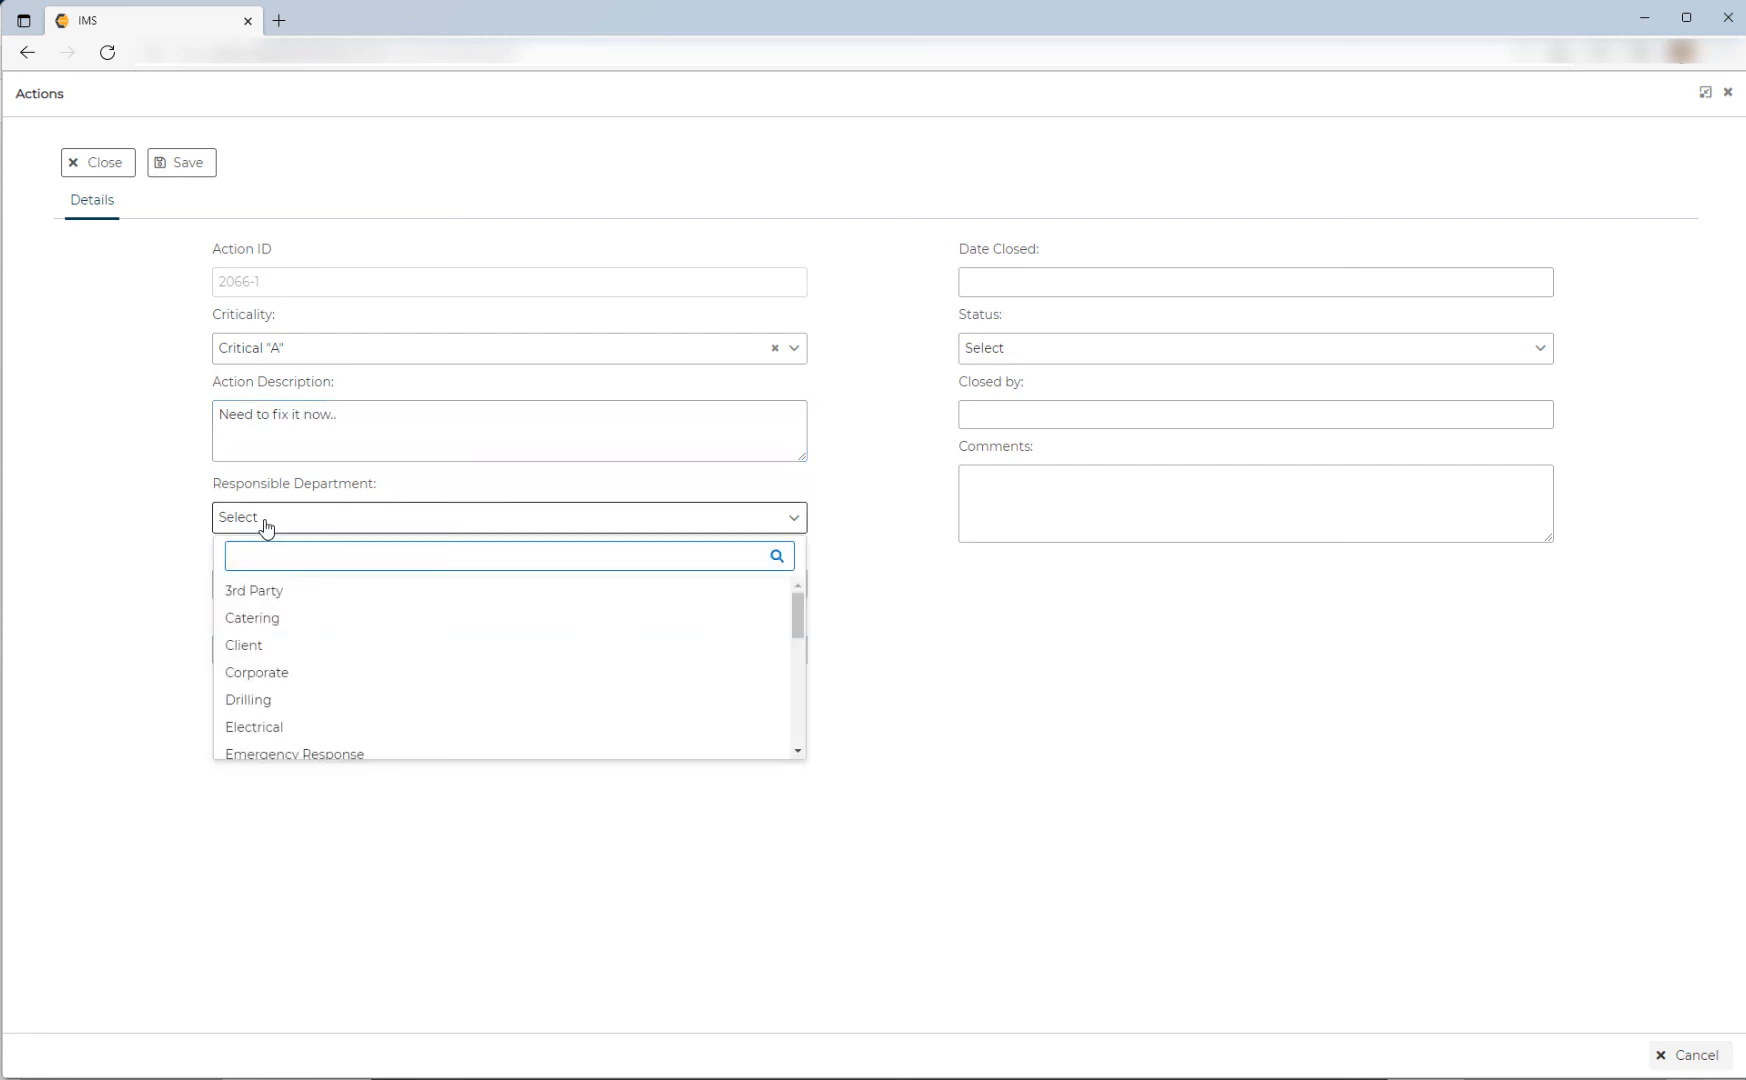
pyautogui.scroll(-2, 390, 655)
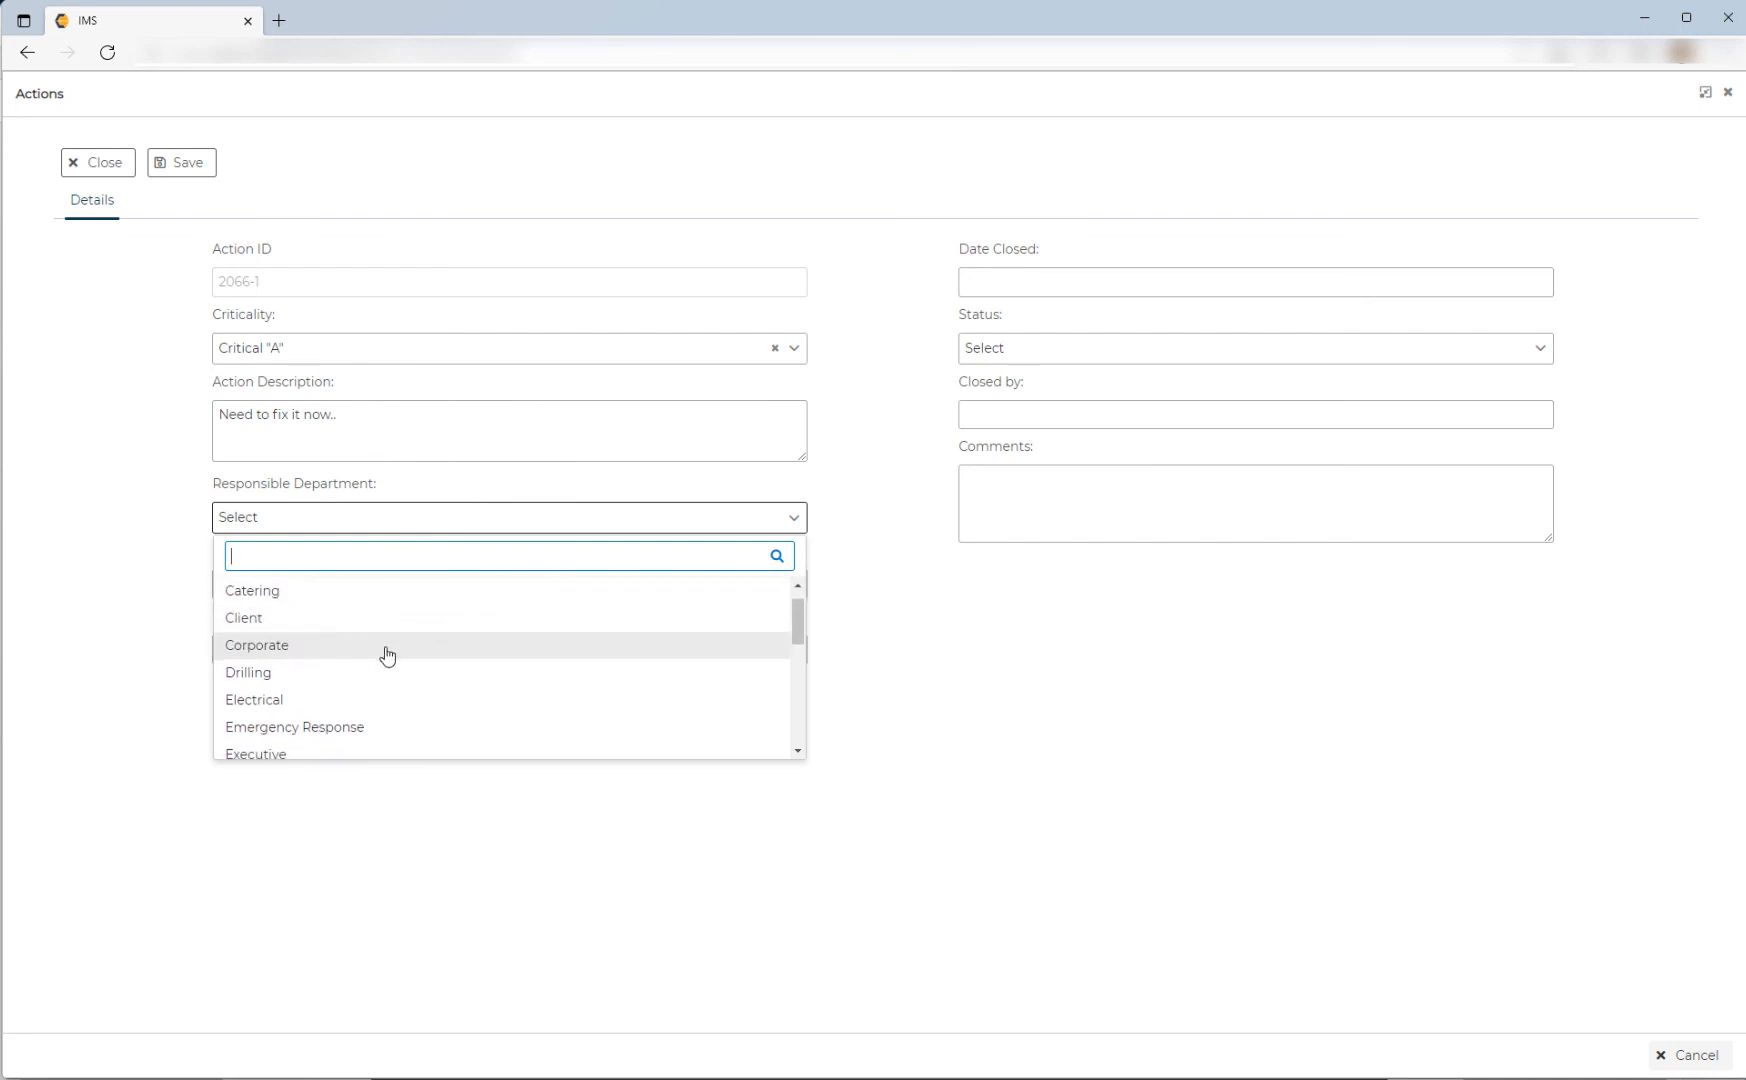
pyautogui.scroll(-5, 340, 660)
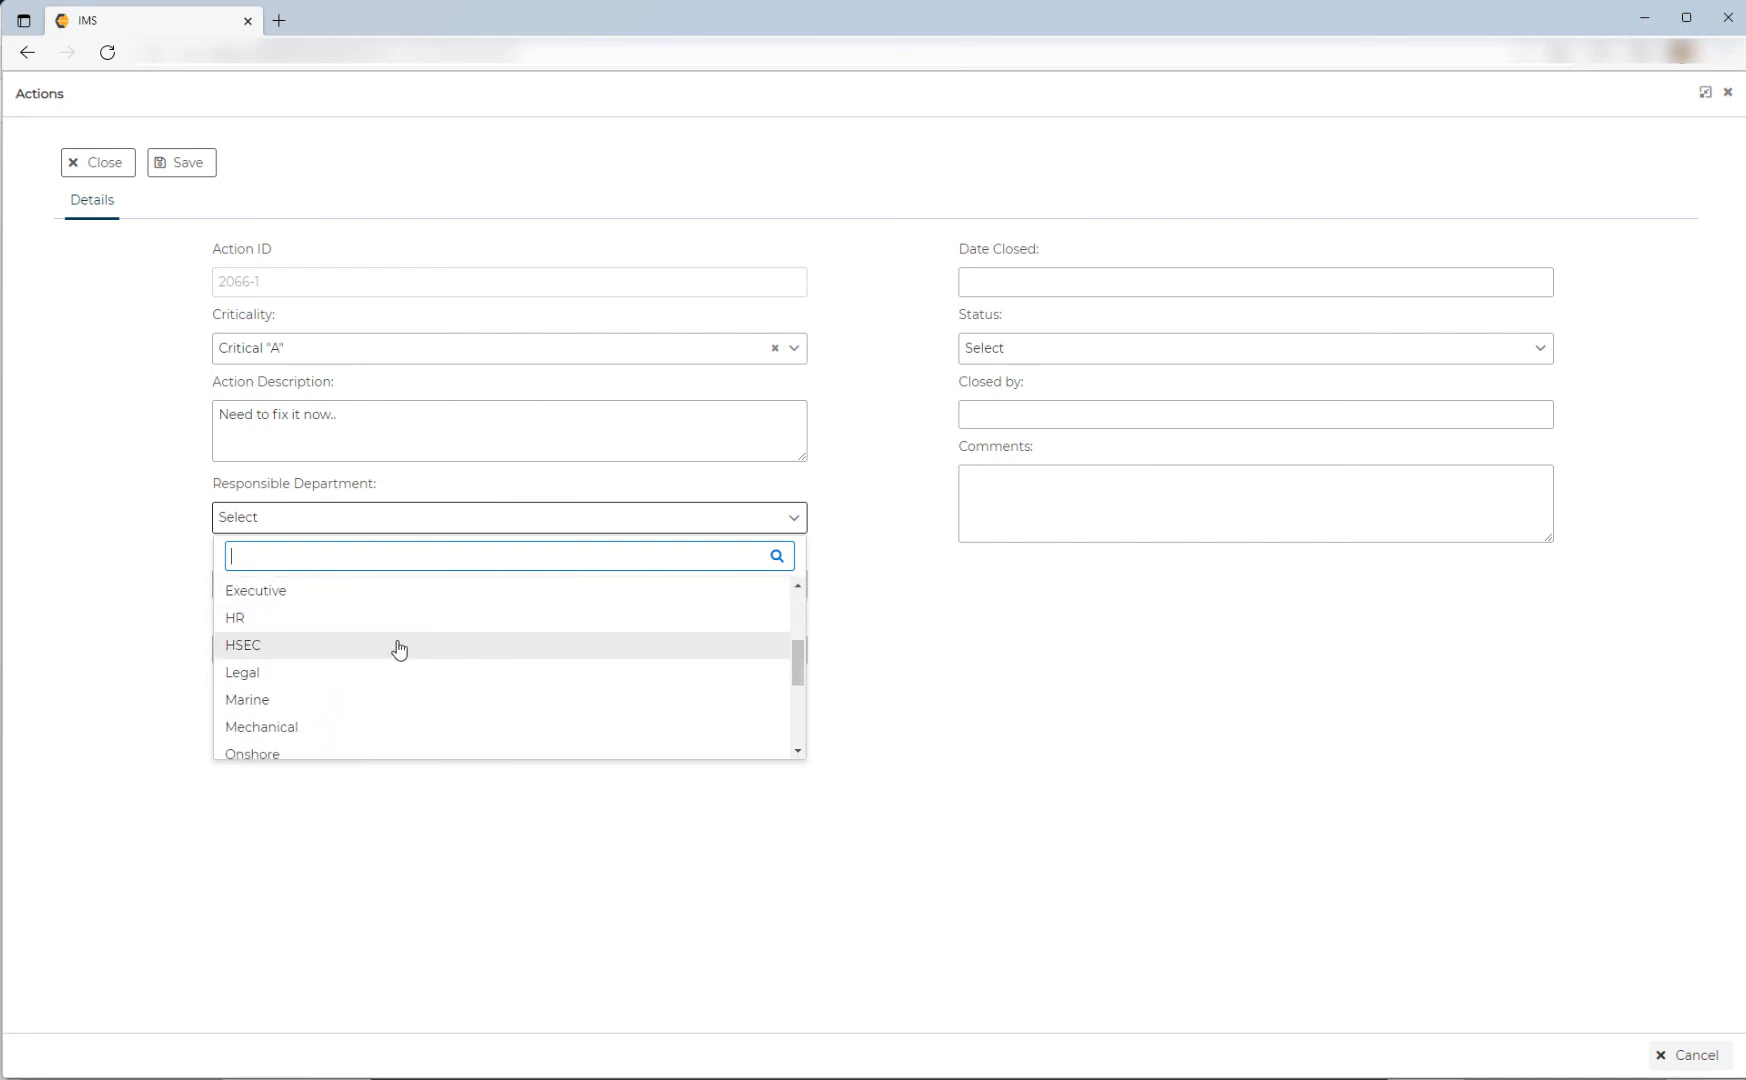
pyautogui.scroll(-1, 395, 650)
pyautogui.click(252, 674)
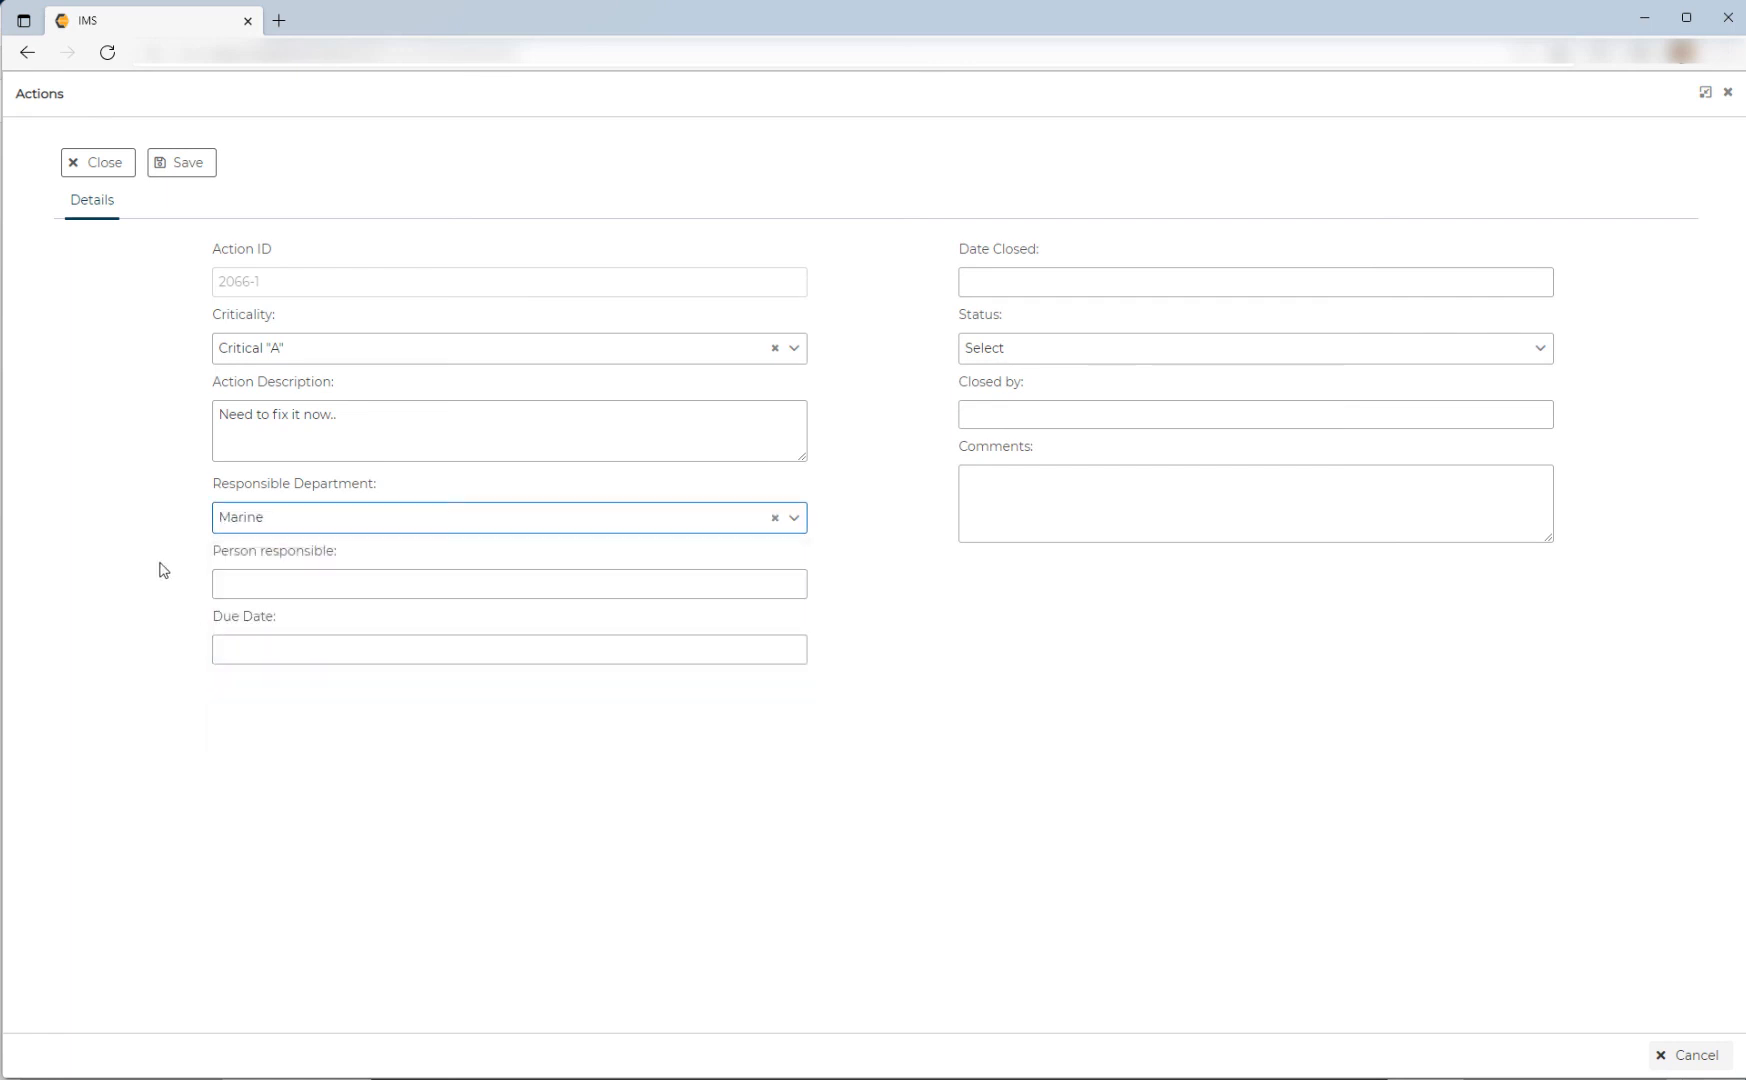
# Assign the audit owner as the person responsible for the action and set its due date to 2021-11-30.
pyautogui.click(278, 584)
pyautogui.write('Ben')
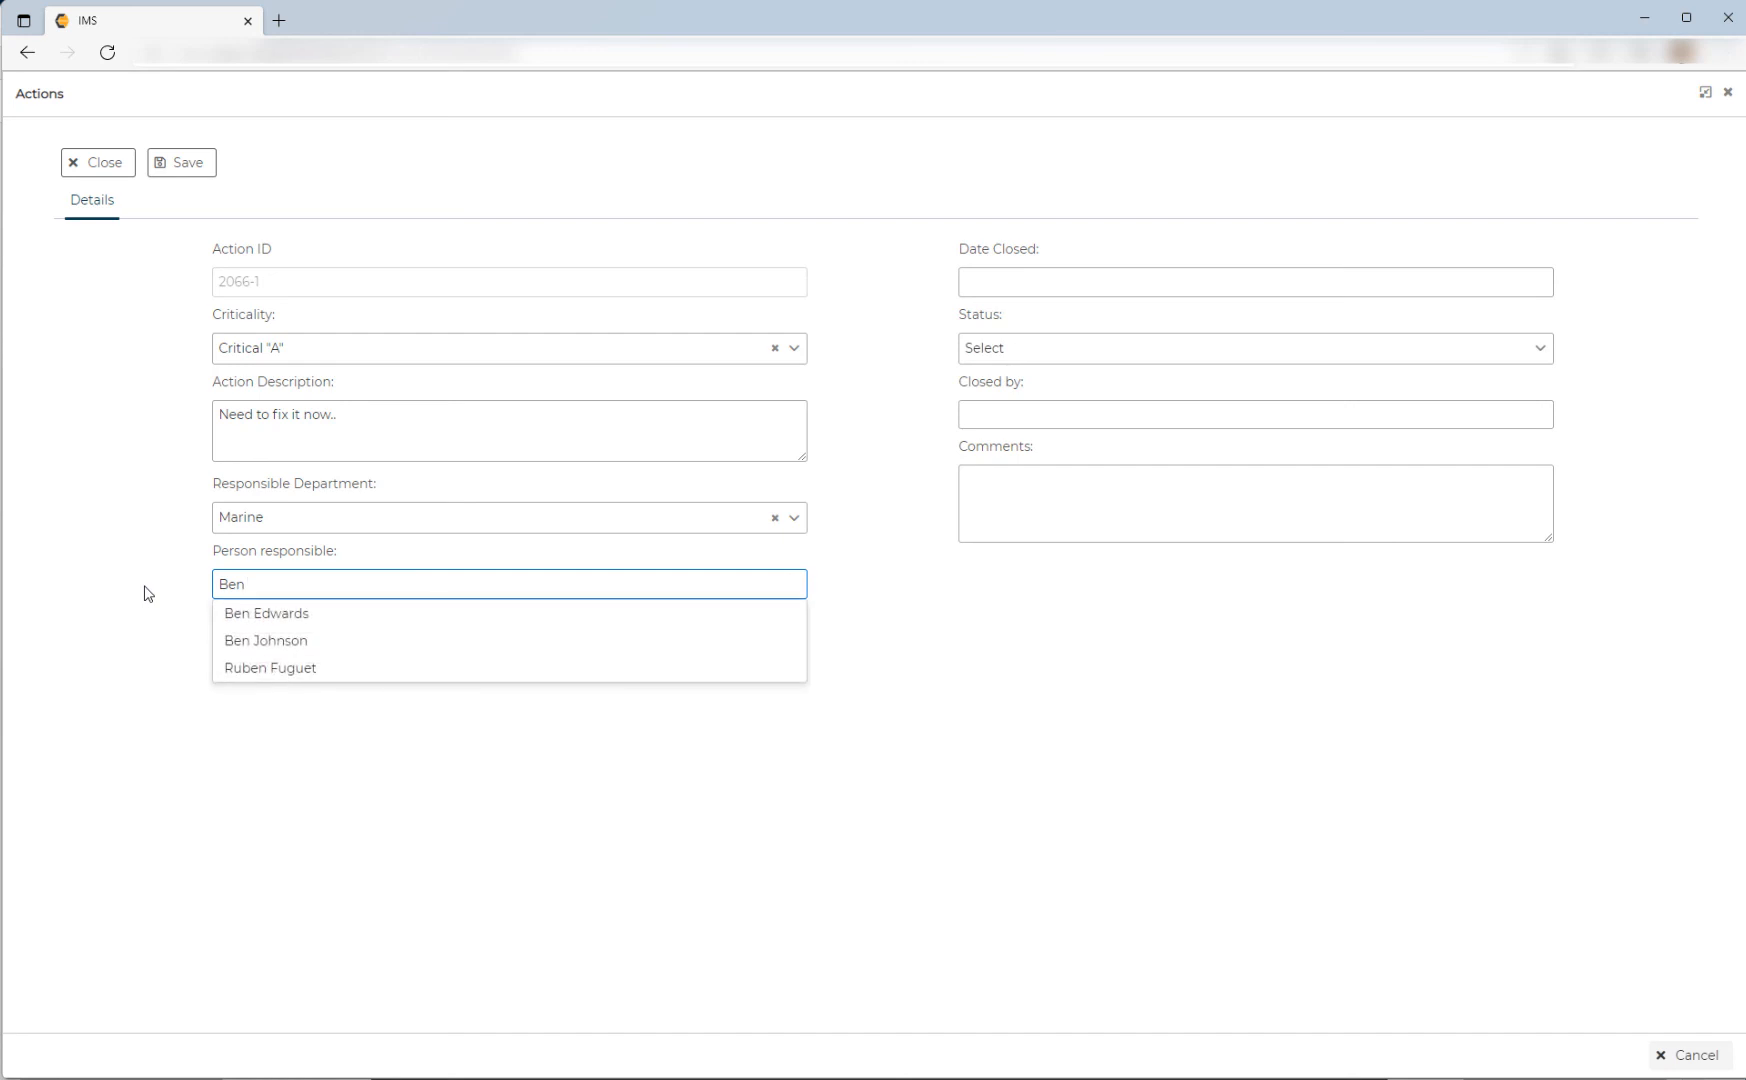
pyautogui.click(228, 611)
pyautogui.click(264, 652)
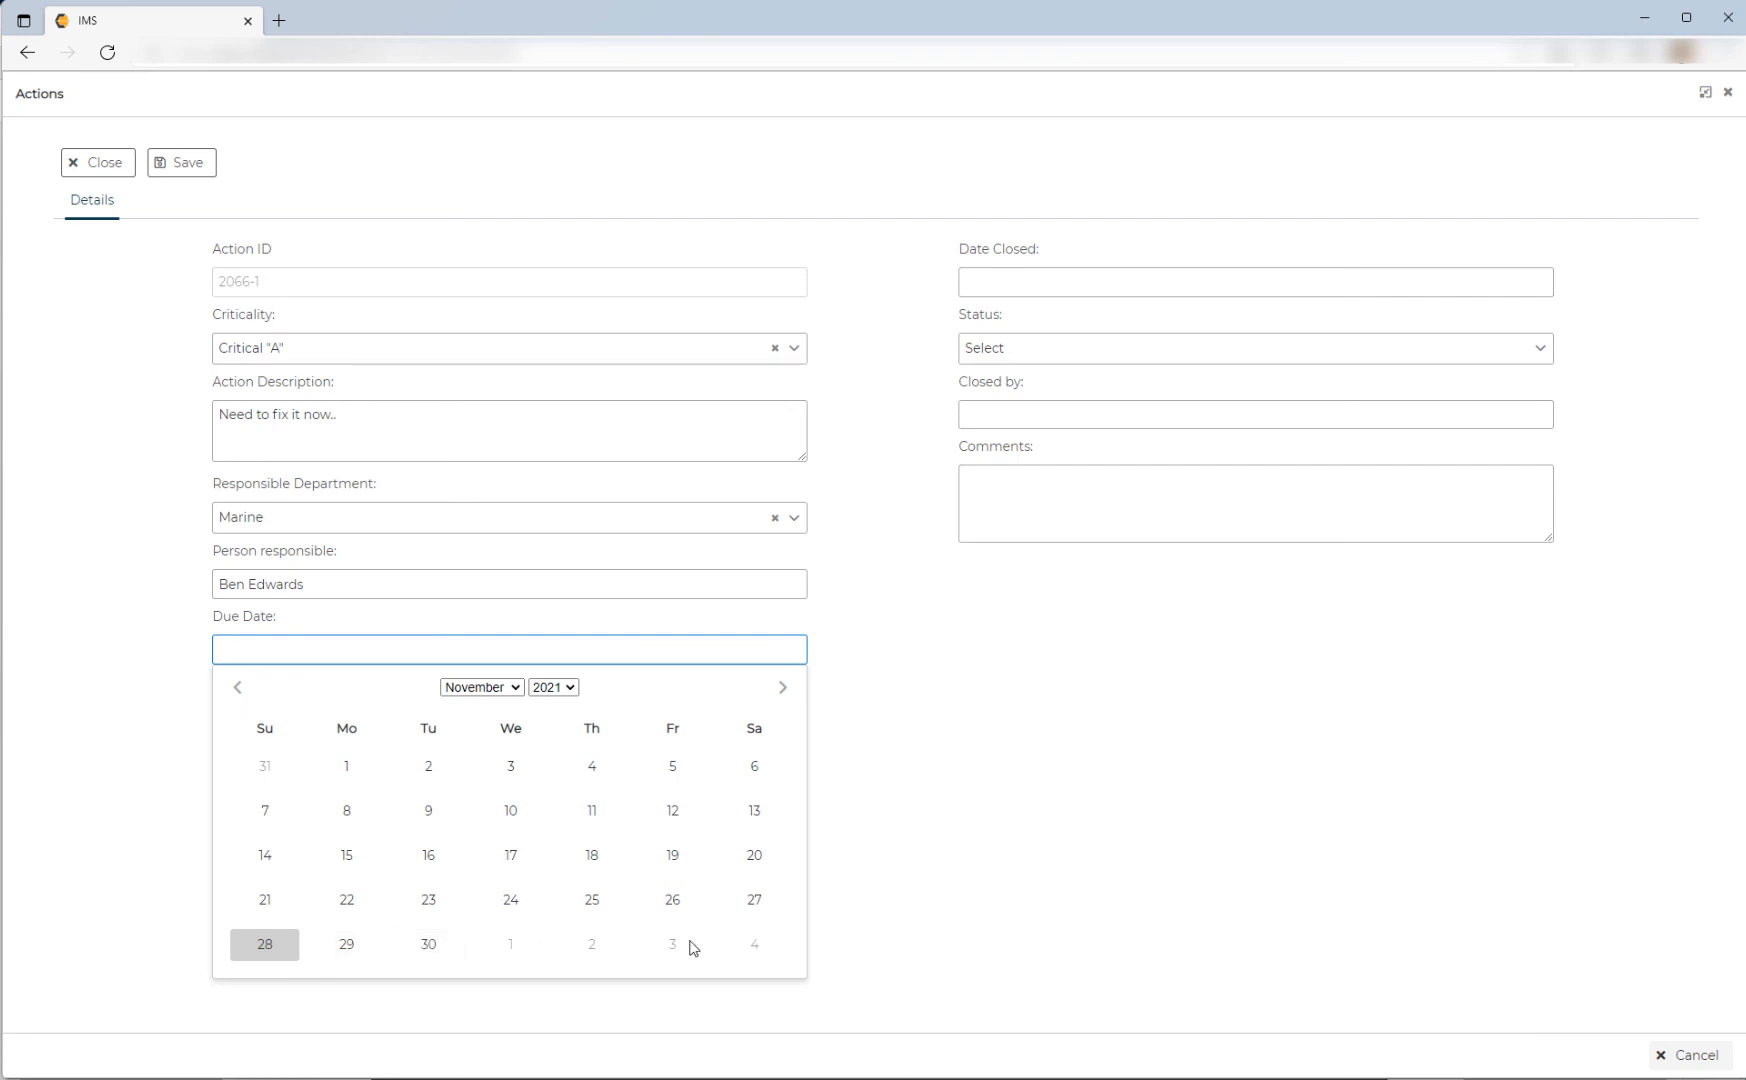
pyautogui.click(438, 949)
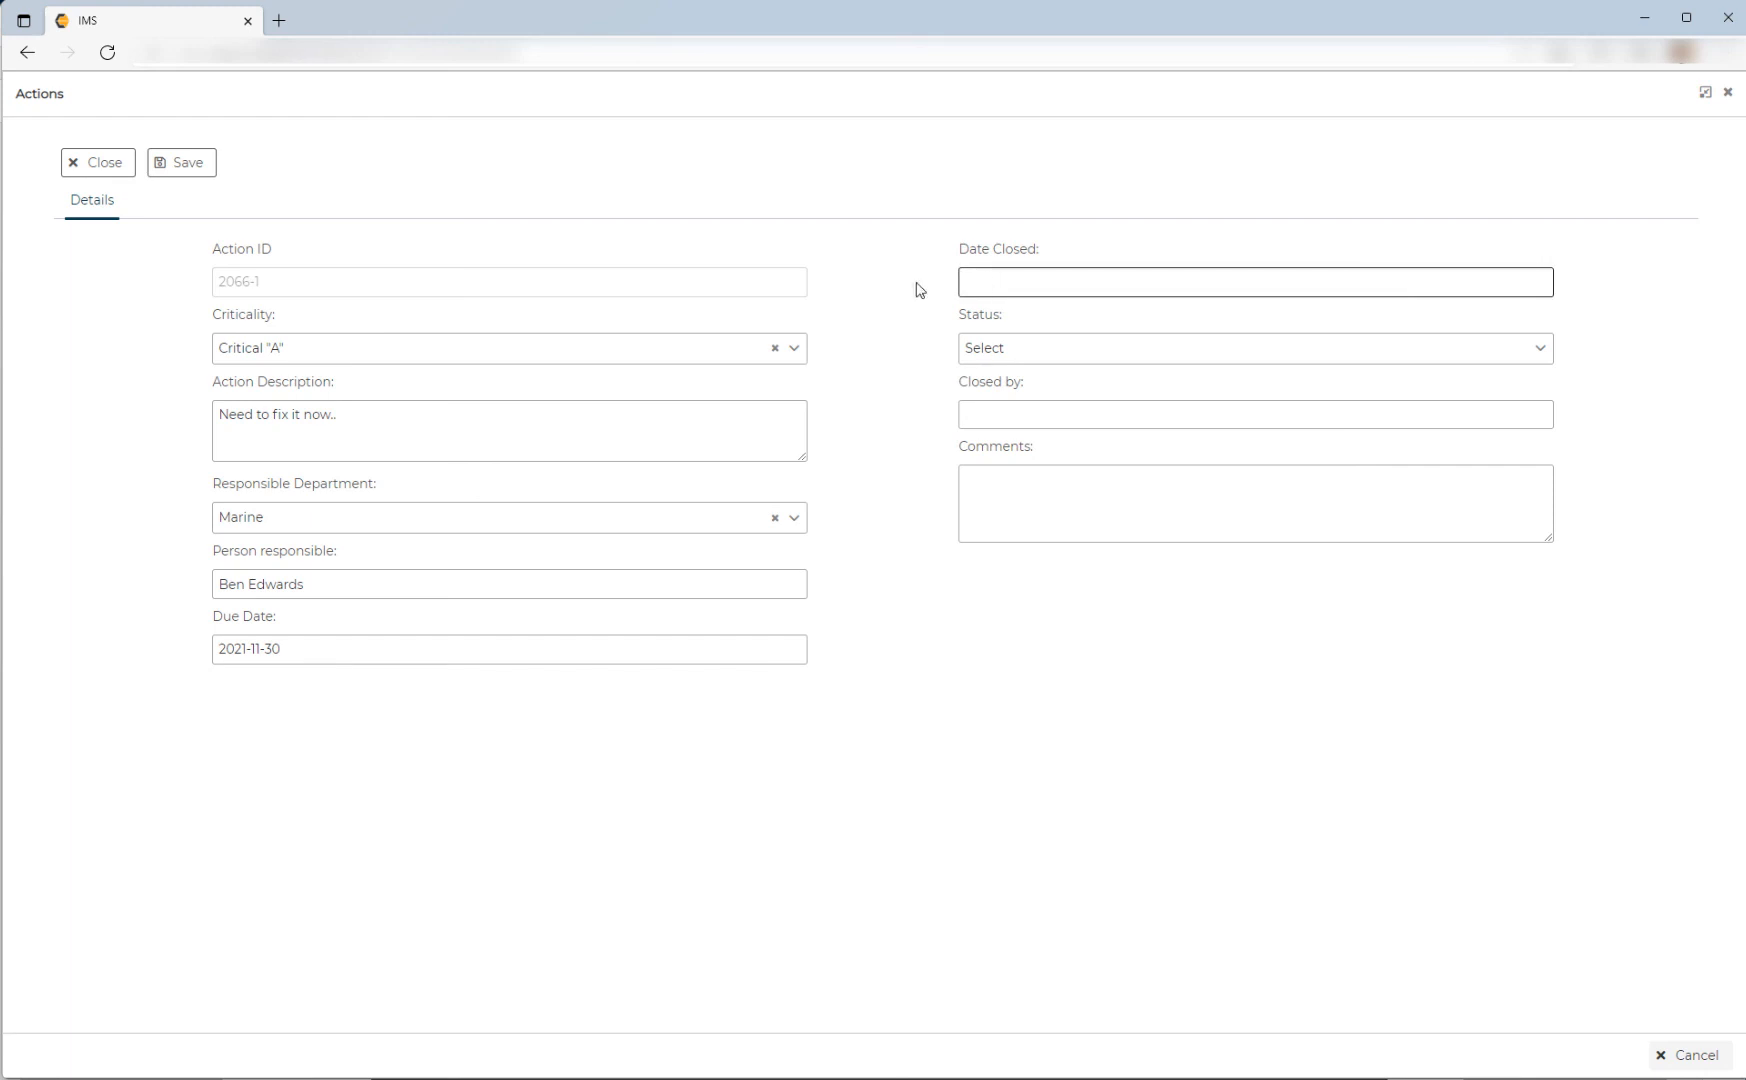
# Set the action's status to Open, leave the closing details and comments empty, and save the action.
pyautogui.click(1021, 352)
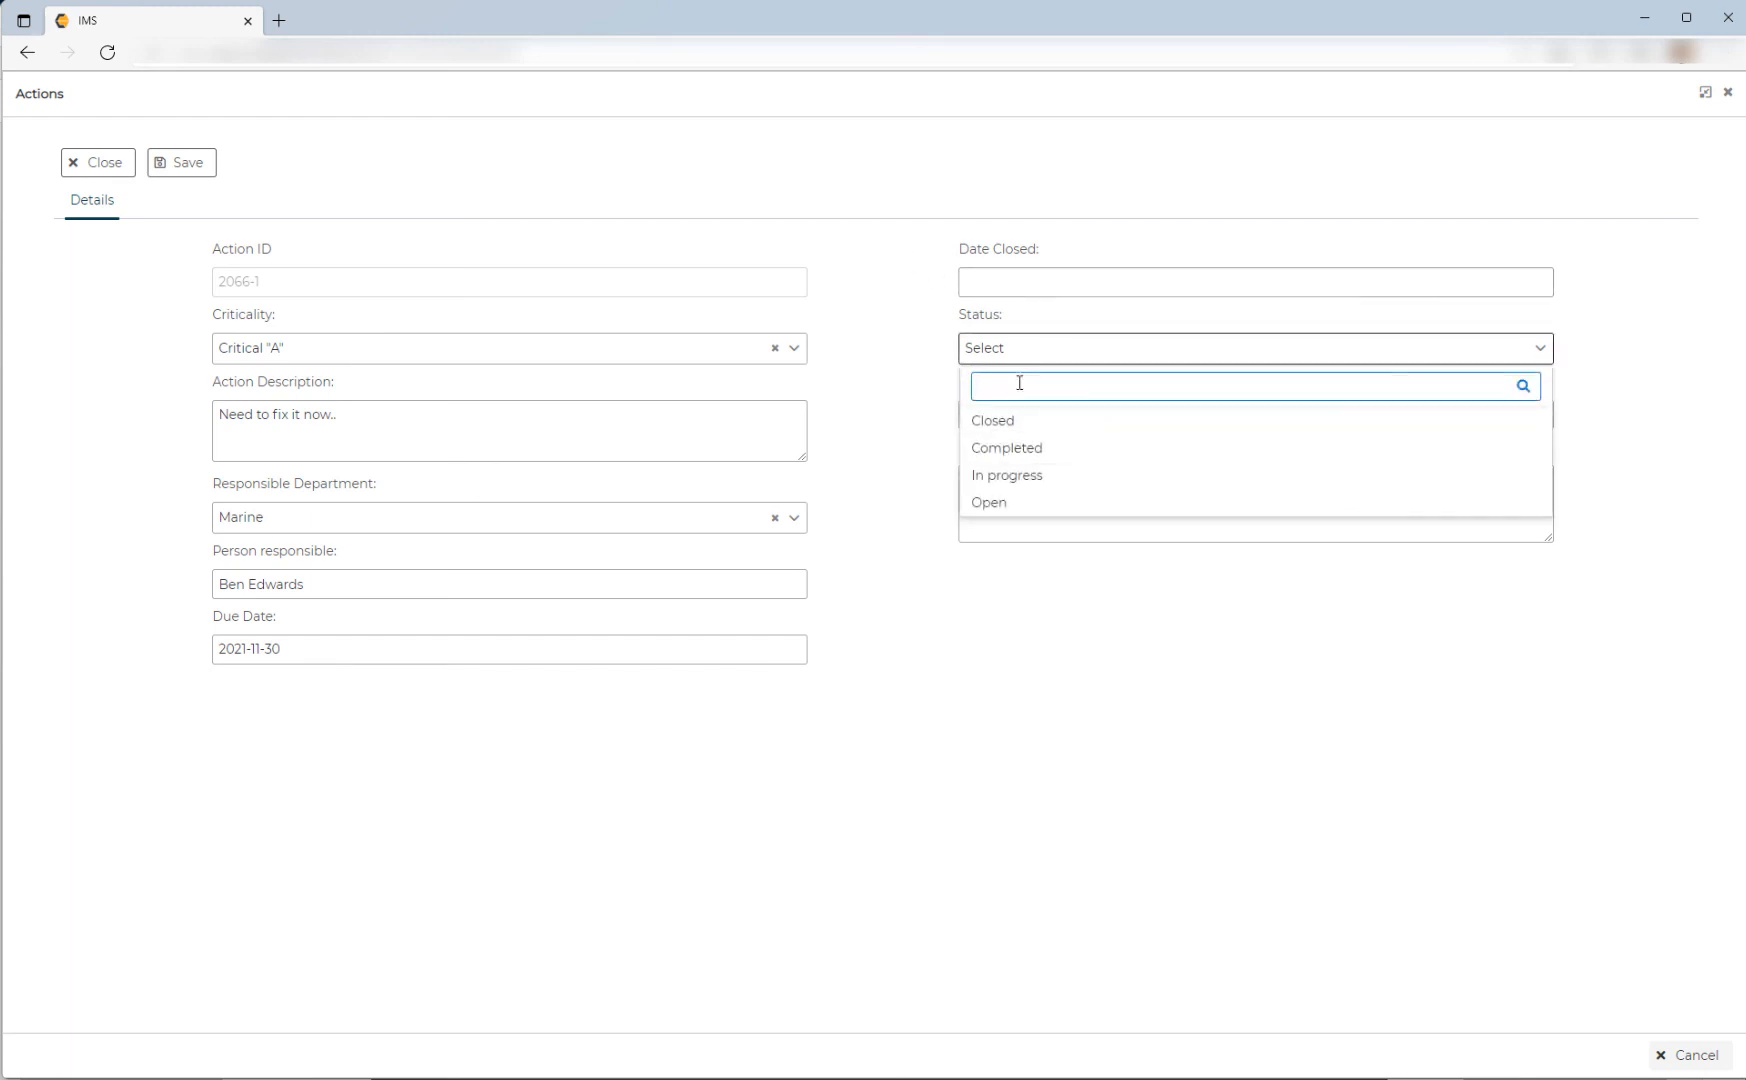
pyautogui.click(985, 502)
pyautogui.click(980, 425)
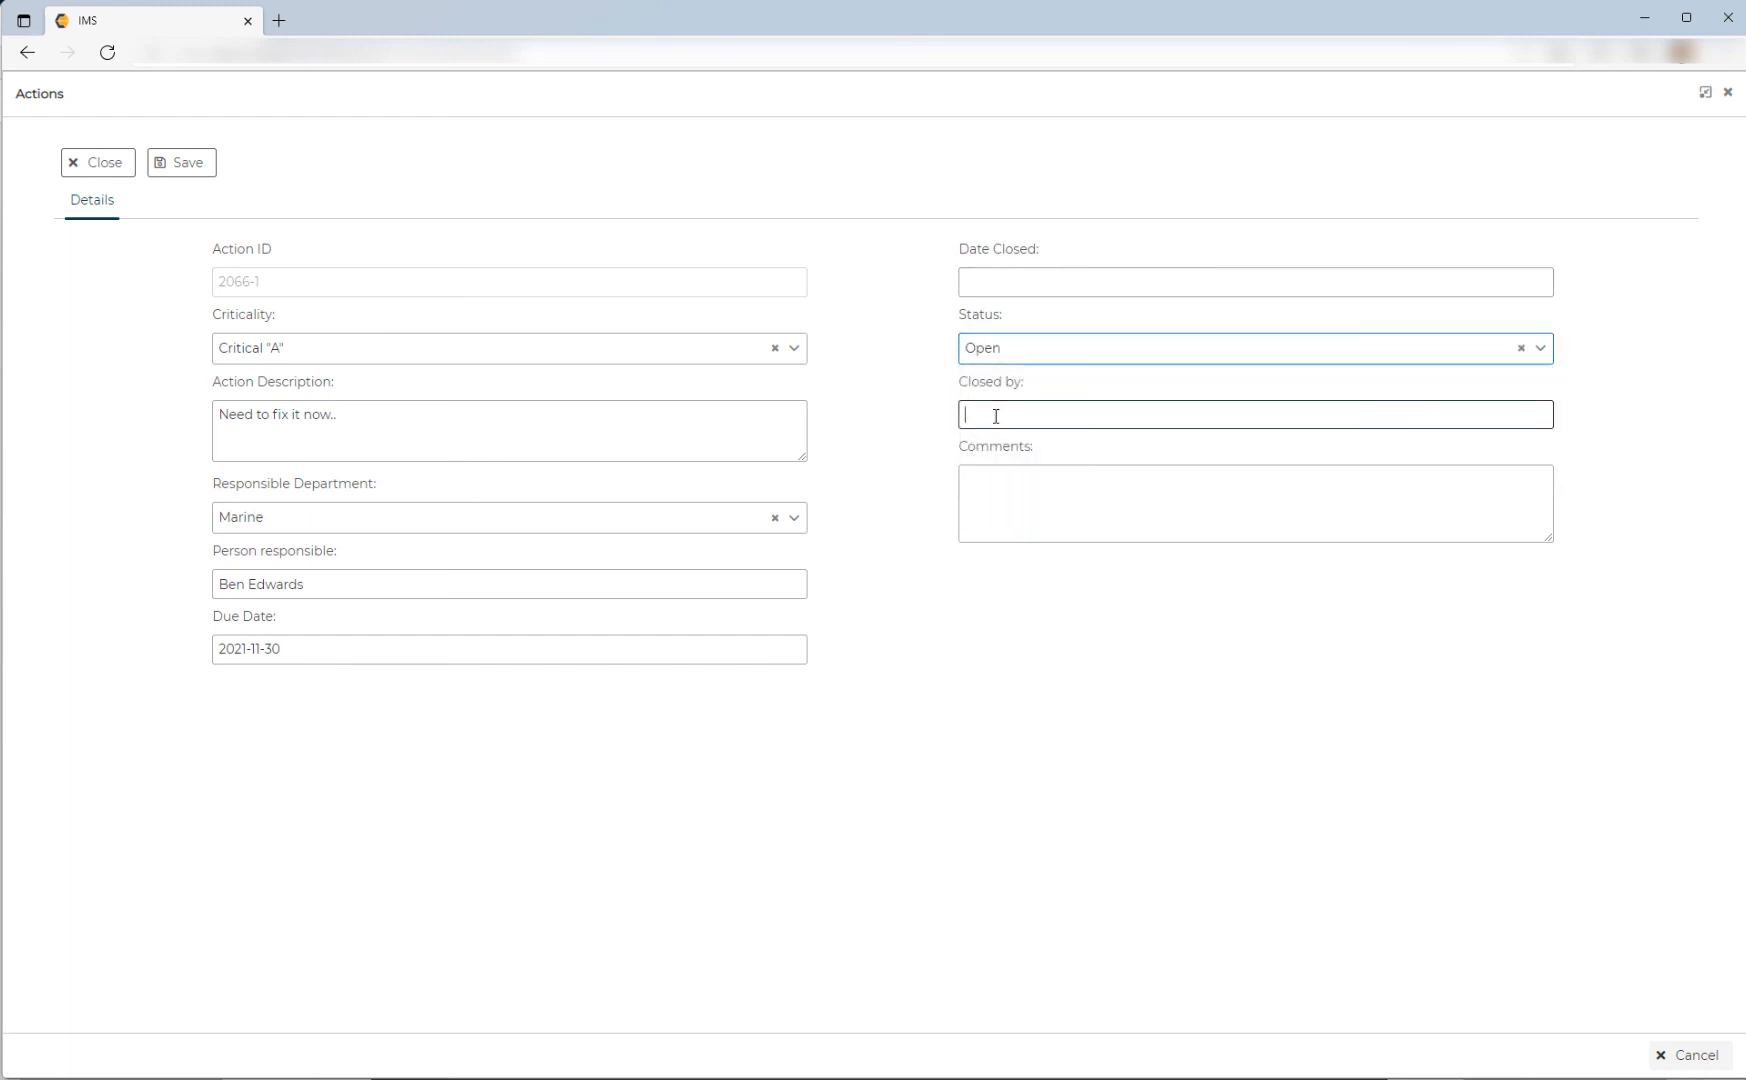
pyautogui.click(988, 485)
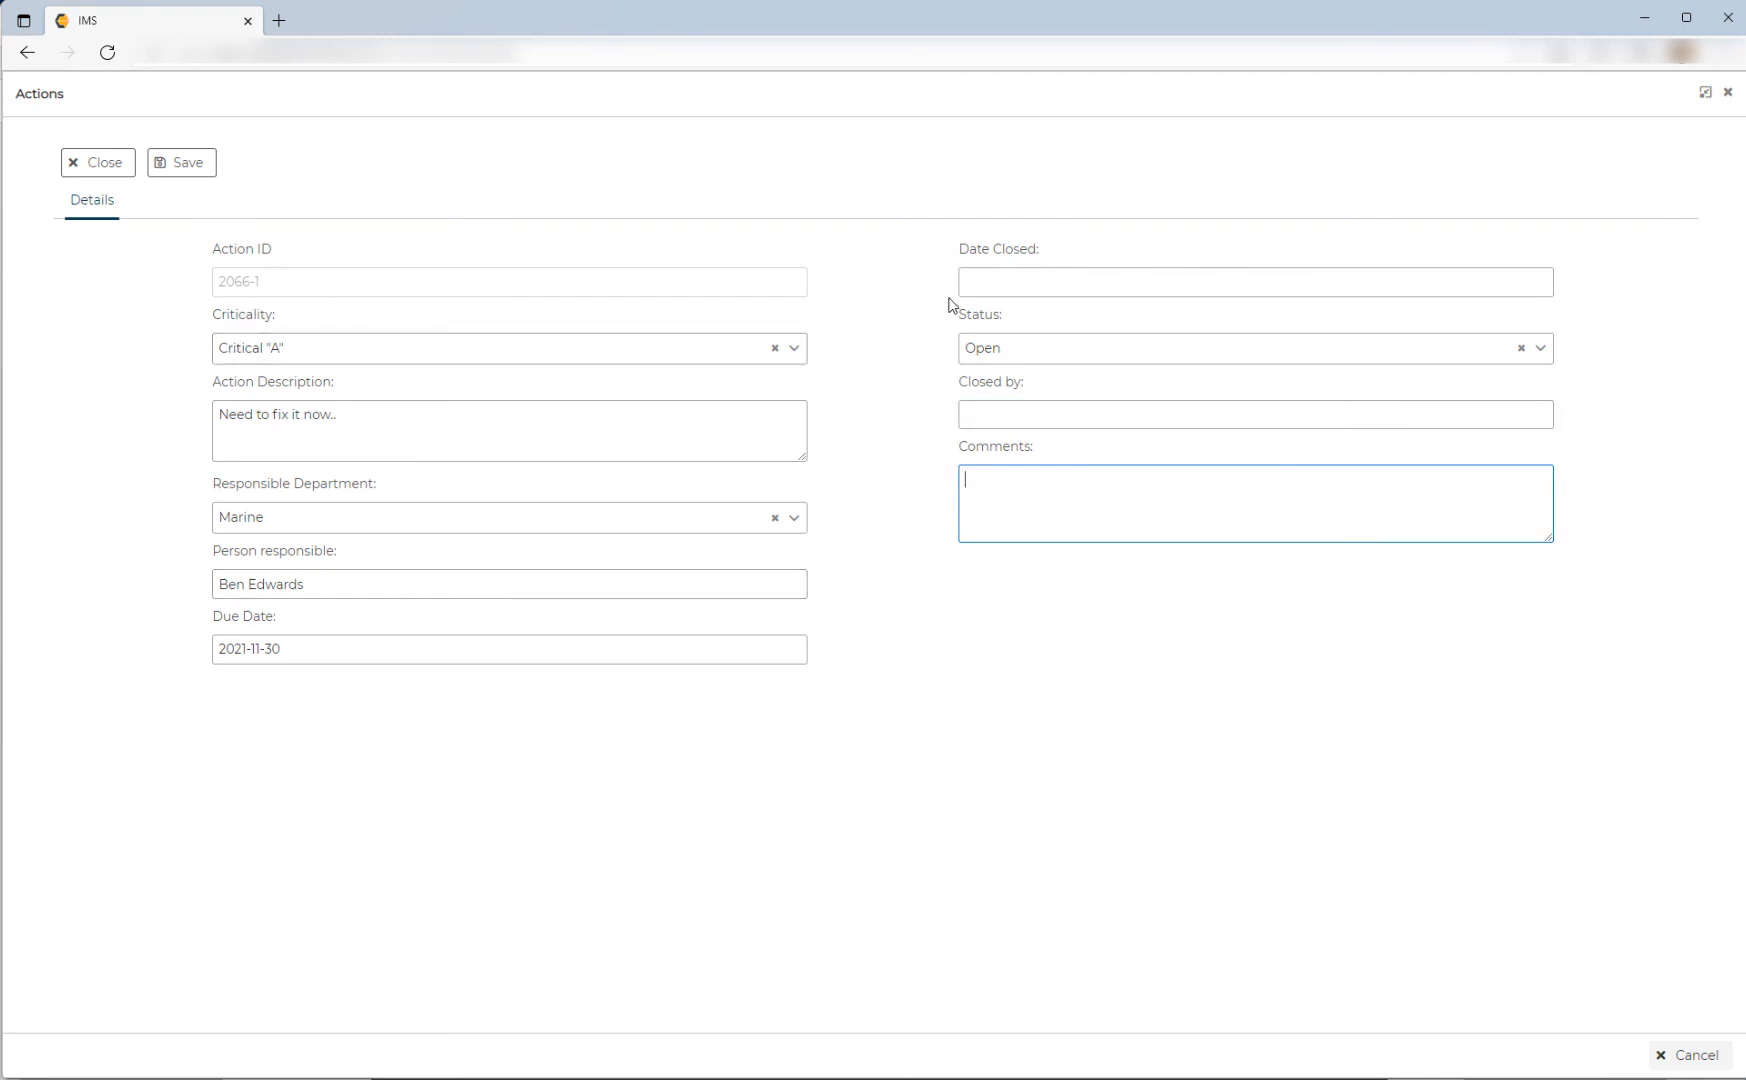
pyautogui.click(172, 170)
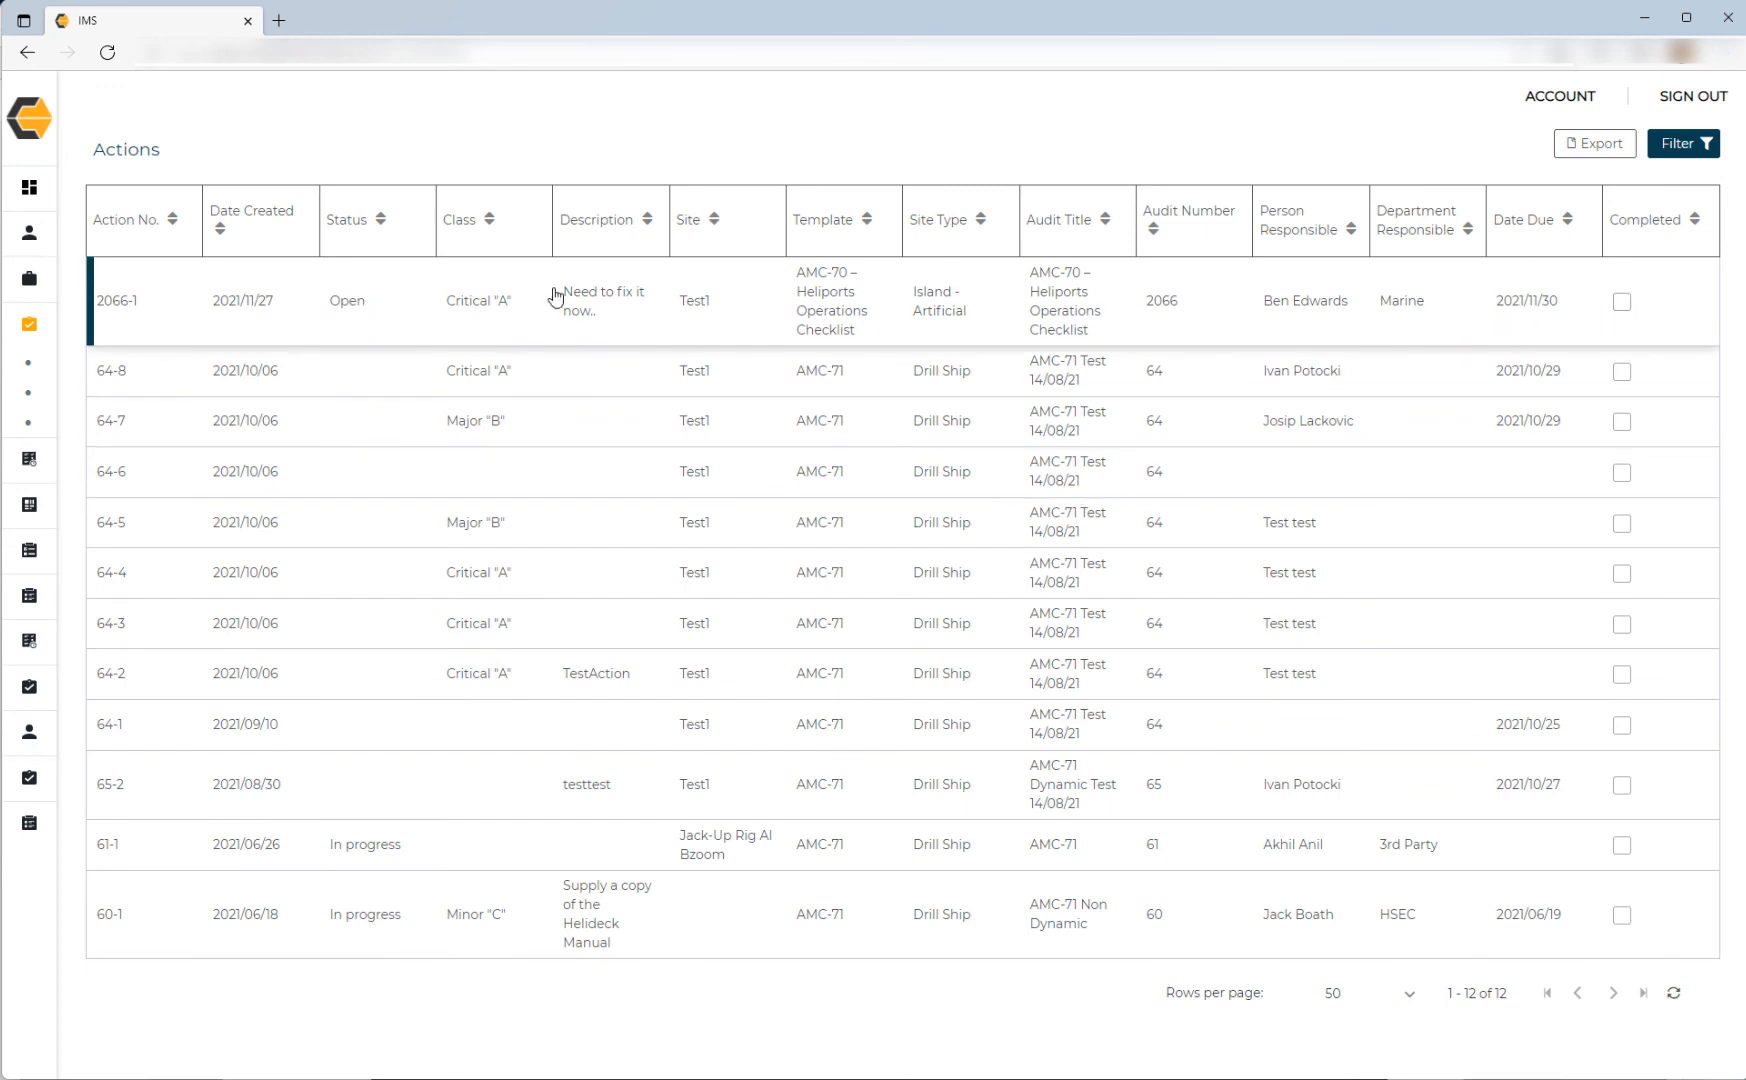
# Open the audit from the new action's entry, review question 1 with its linked action, and view question 1.1.
pyautogui.click(787, 326)
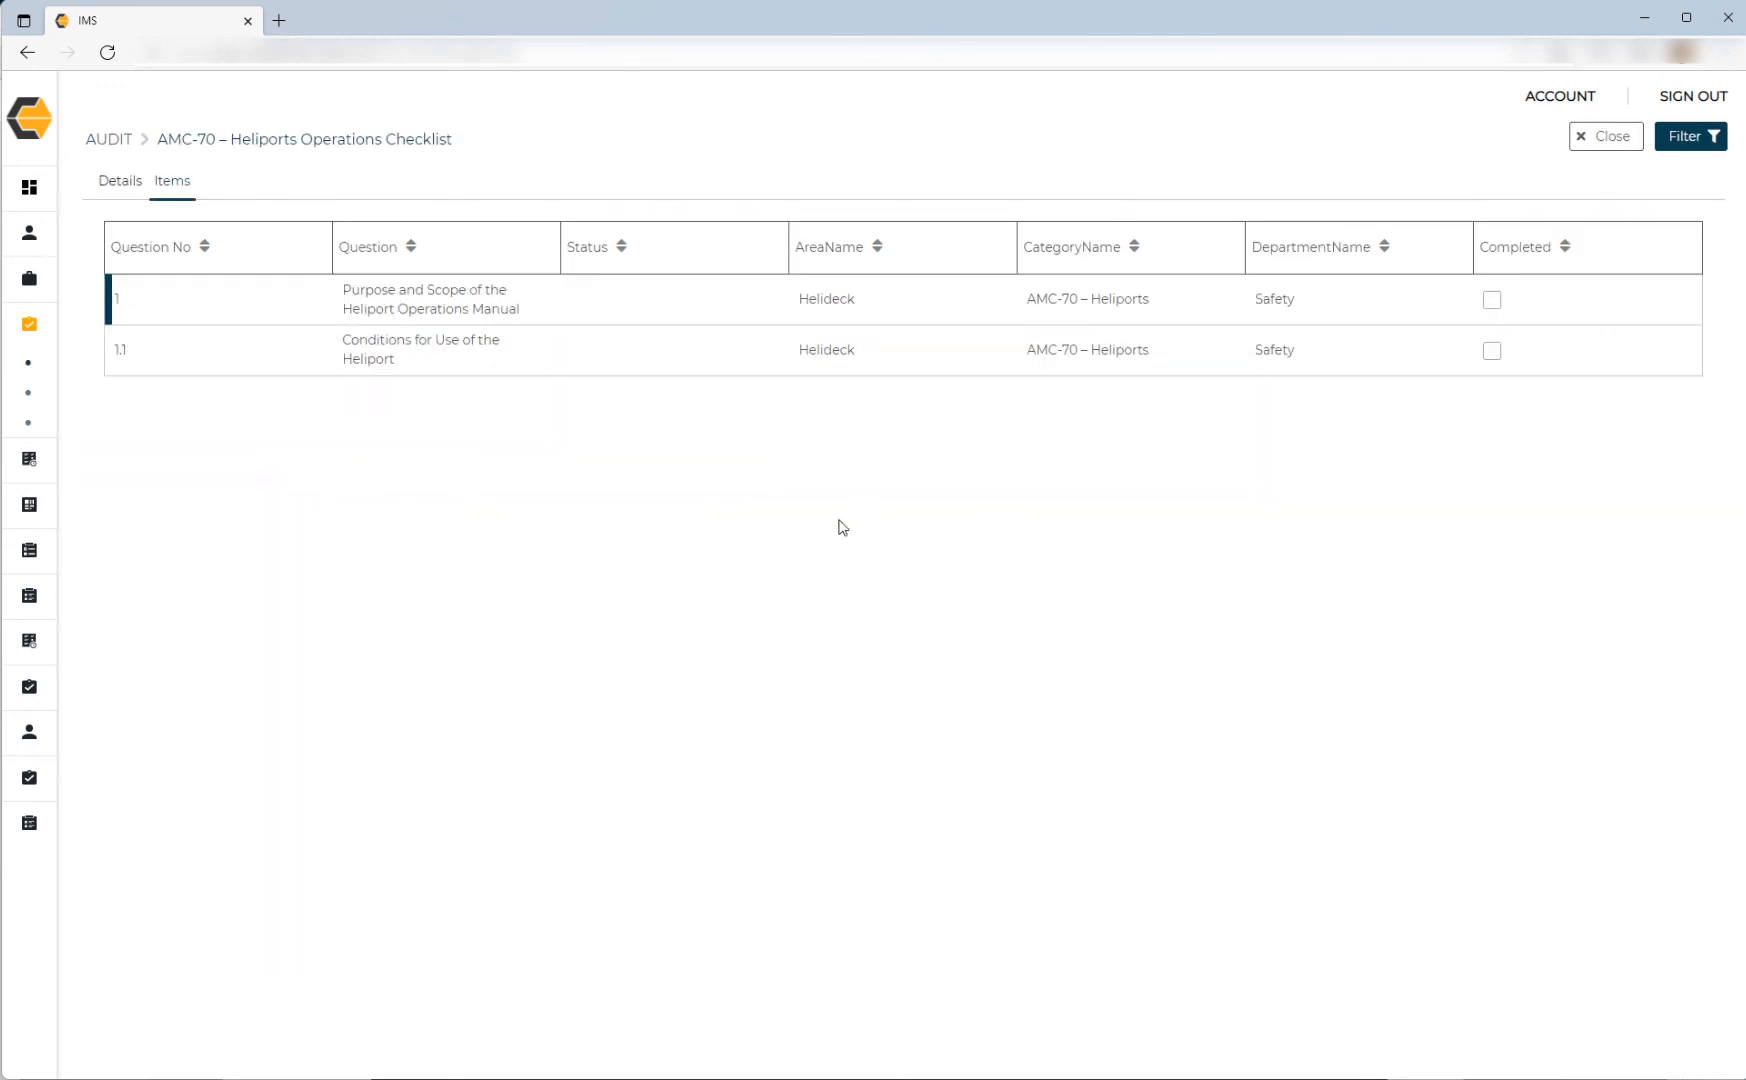
pyautogui.click(389, 307)
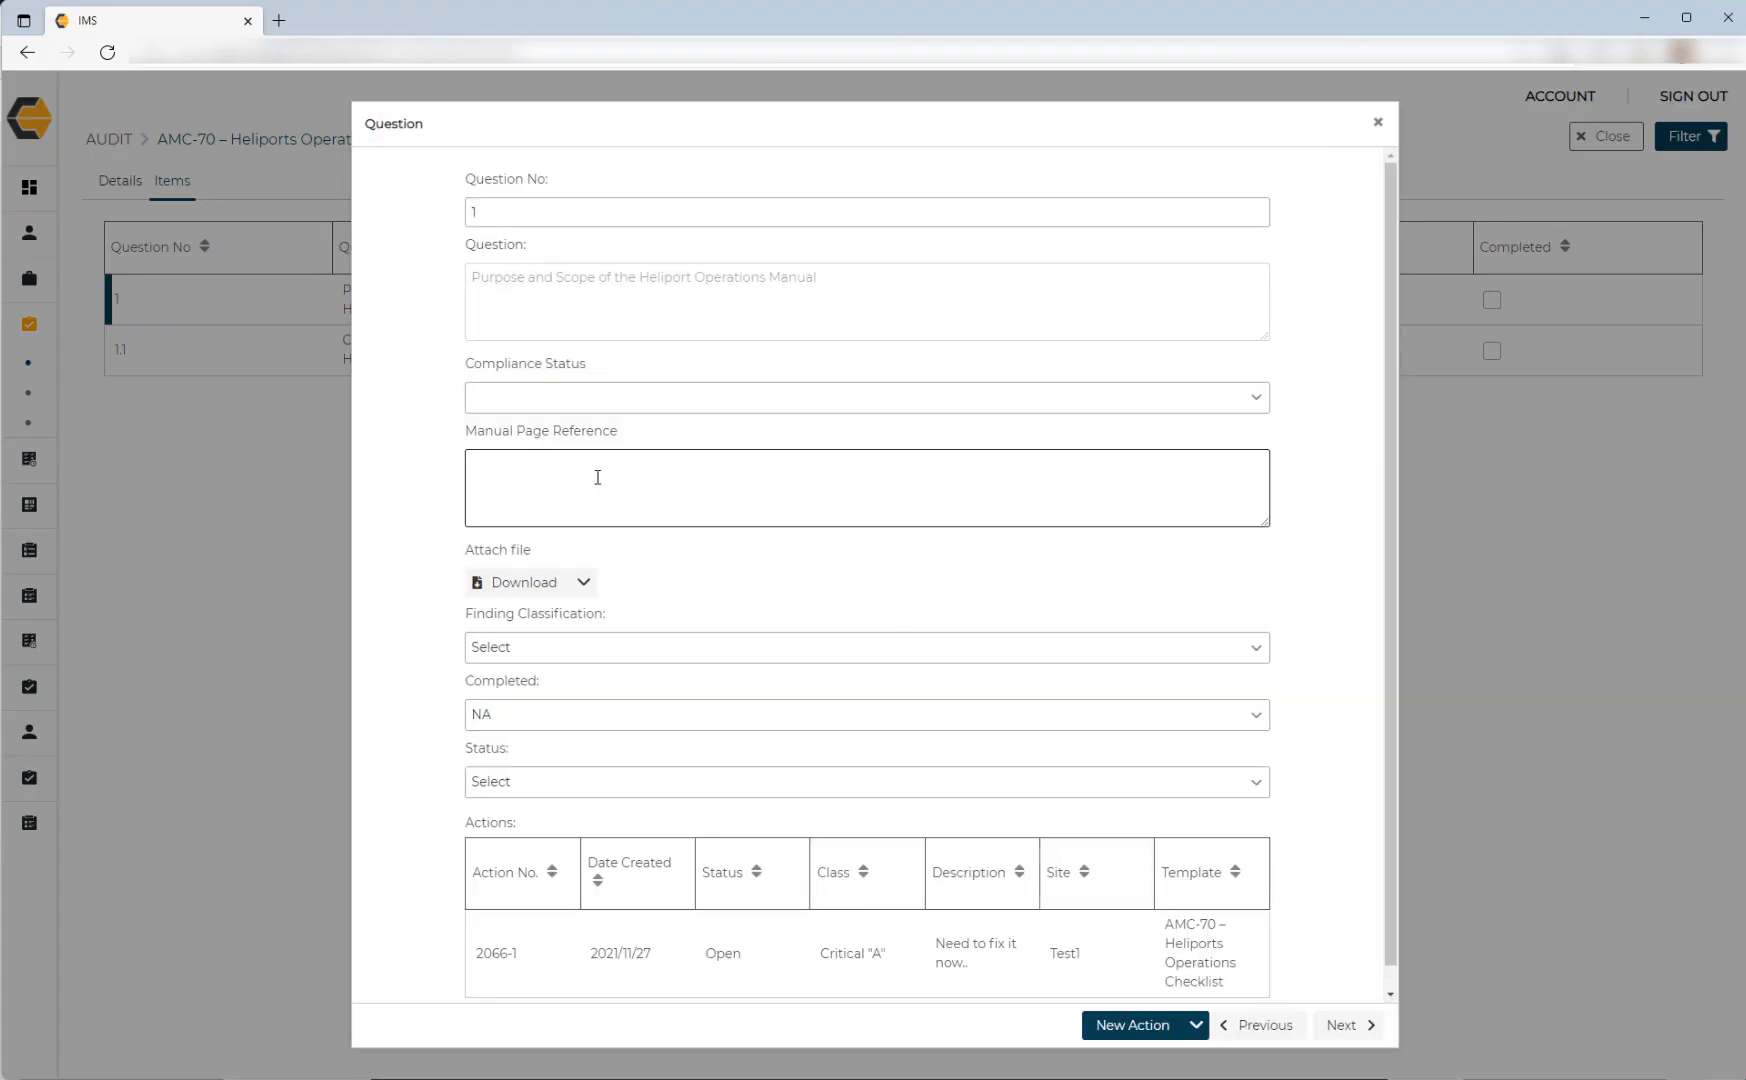
pyautogui.scroll(-1, 495, 546)
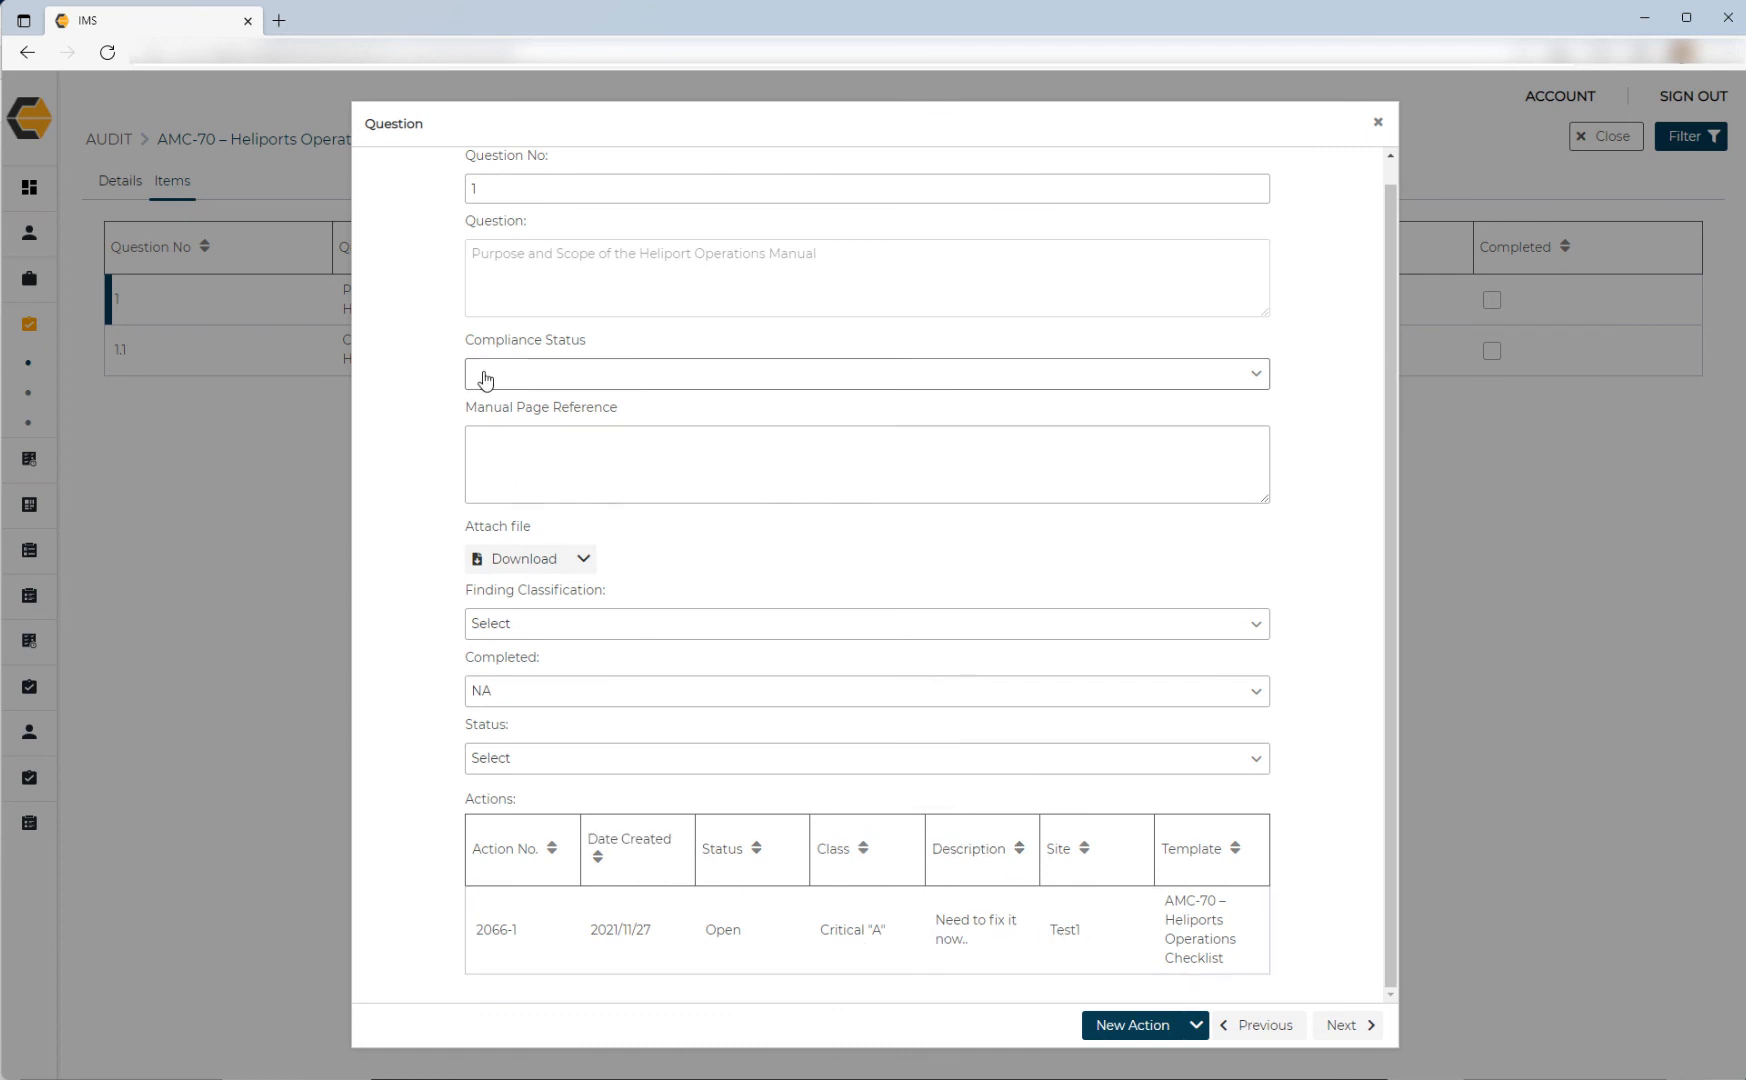
pyautogui.click(1377, 121)
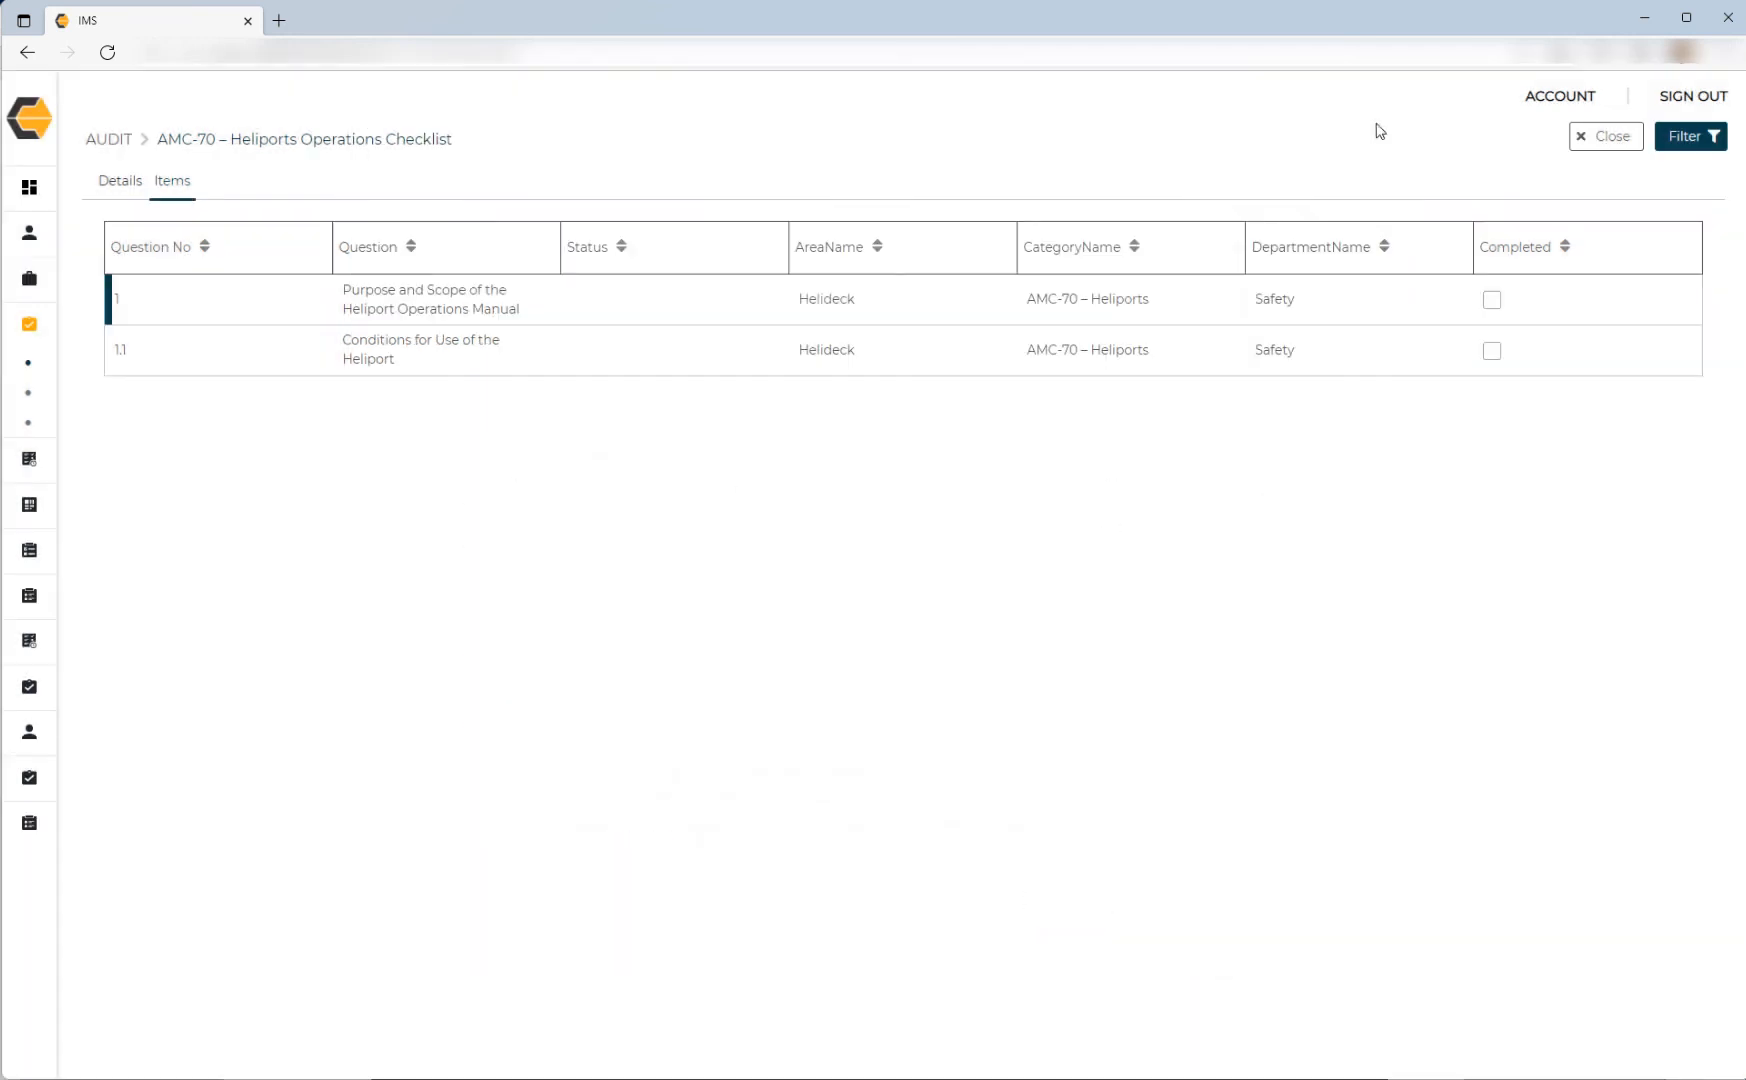
pyautogui.click(309, 354)
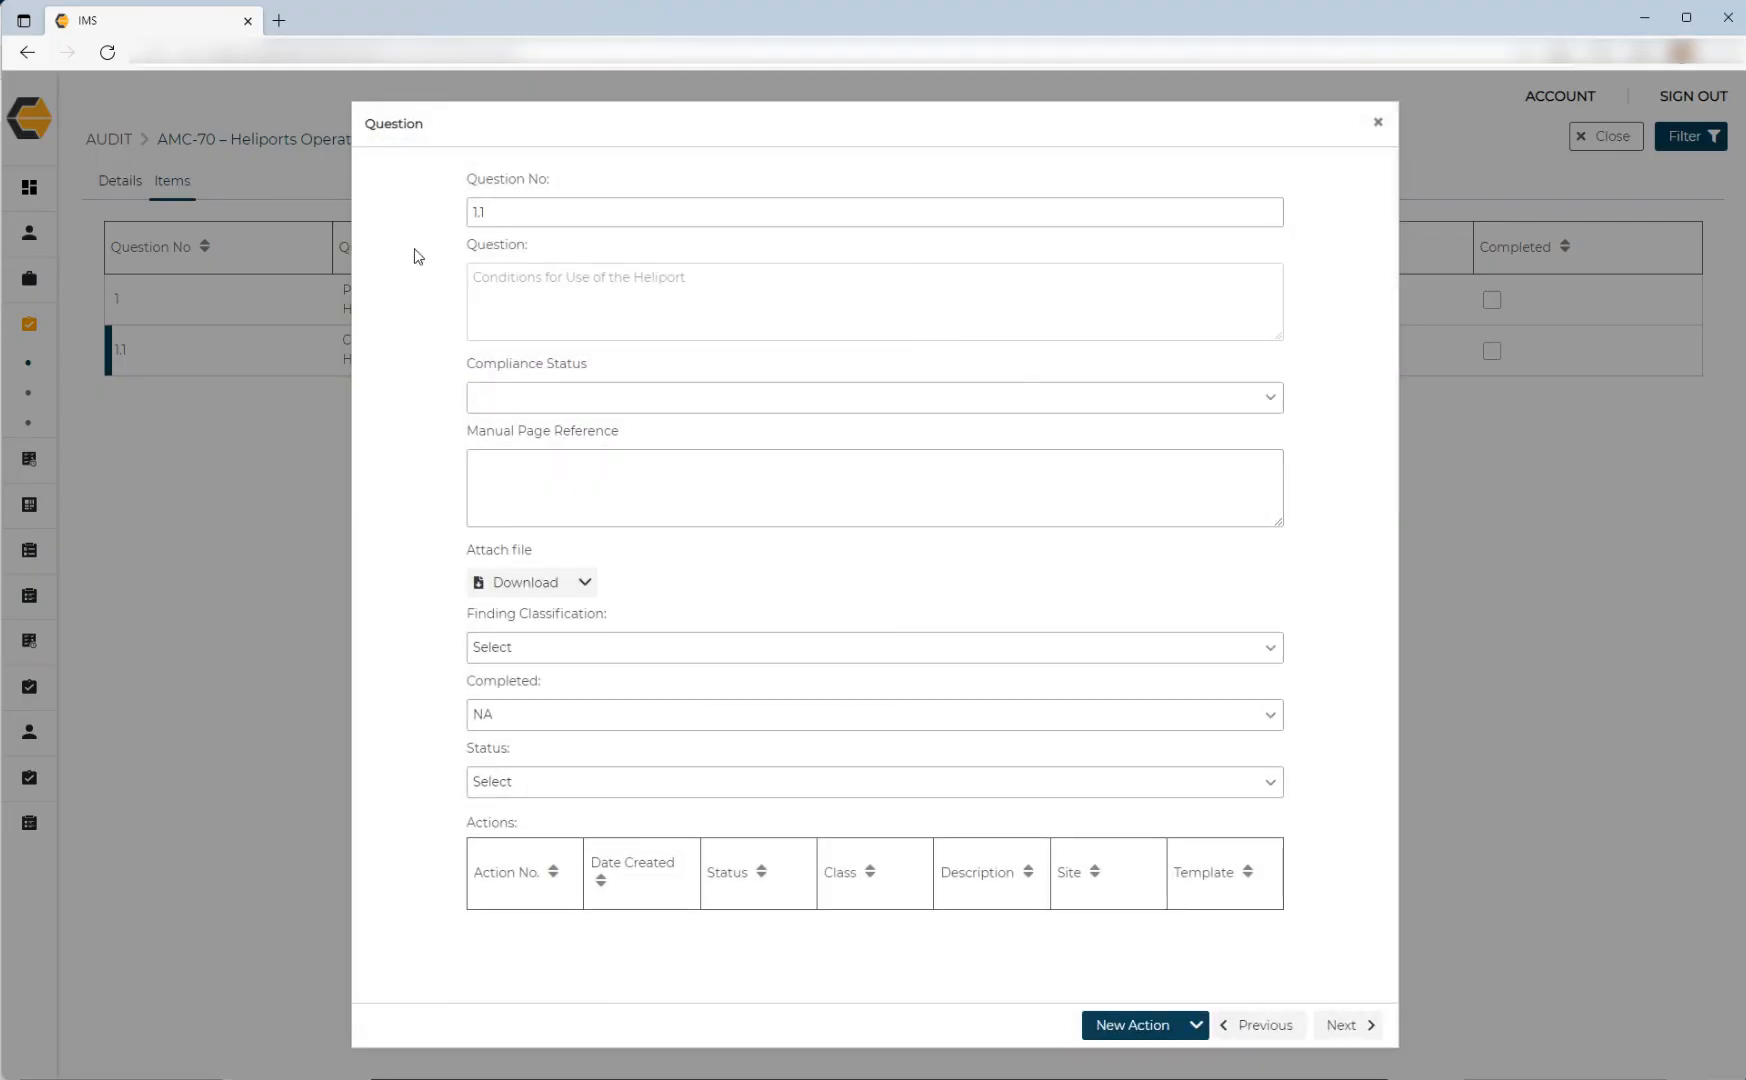
pyautogui.click(1379, 124)
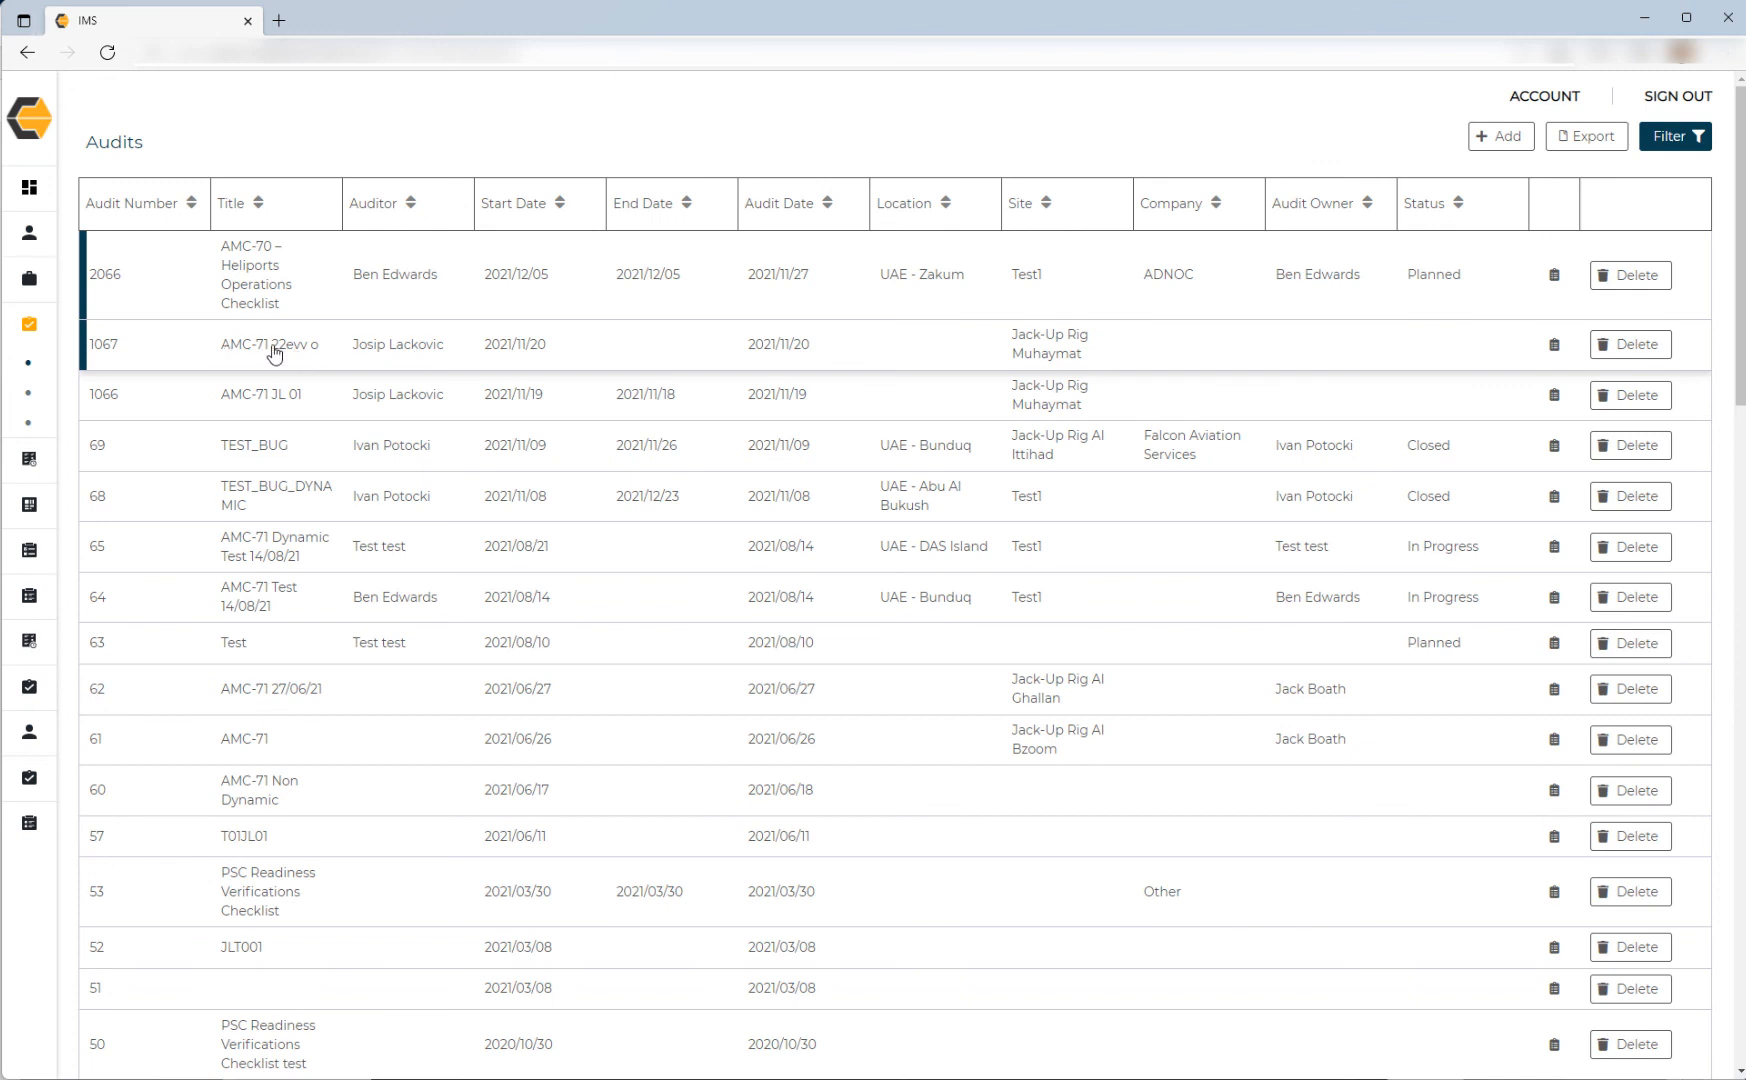
# Generate the report for the AMC-71 22evv o audit without any status or category filter.
pyautogui.click(1555, 346)
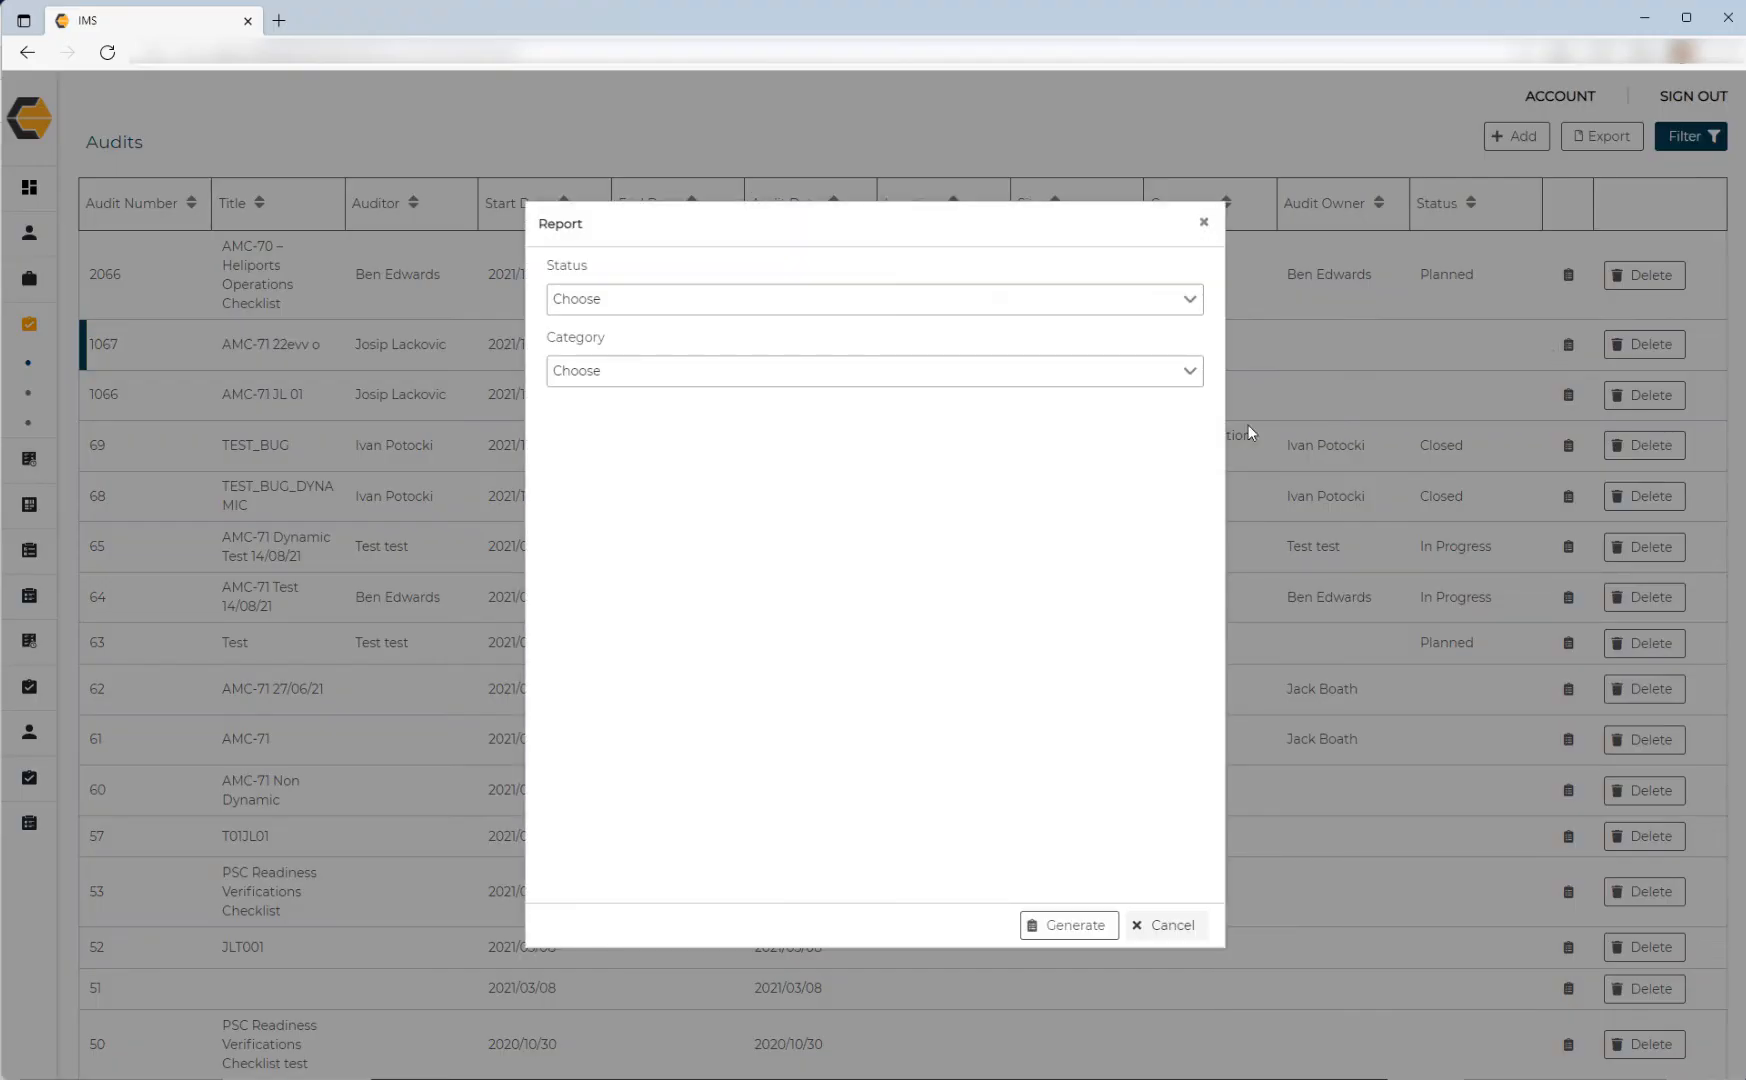
pyautogui.click(680, 305)
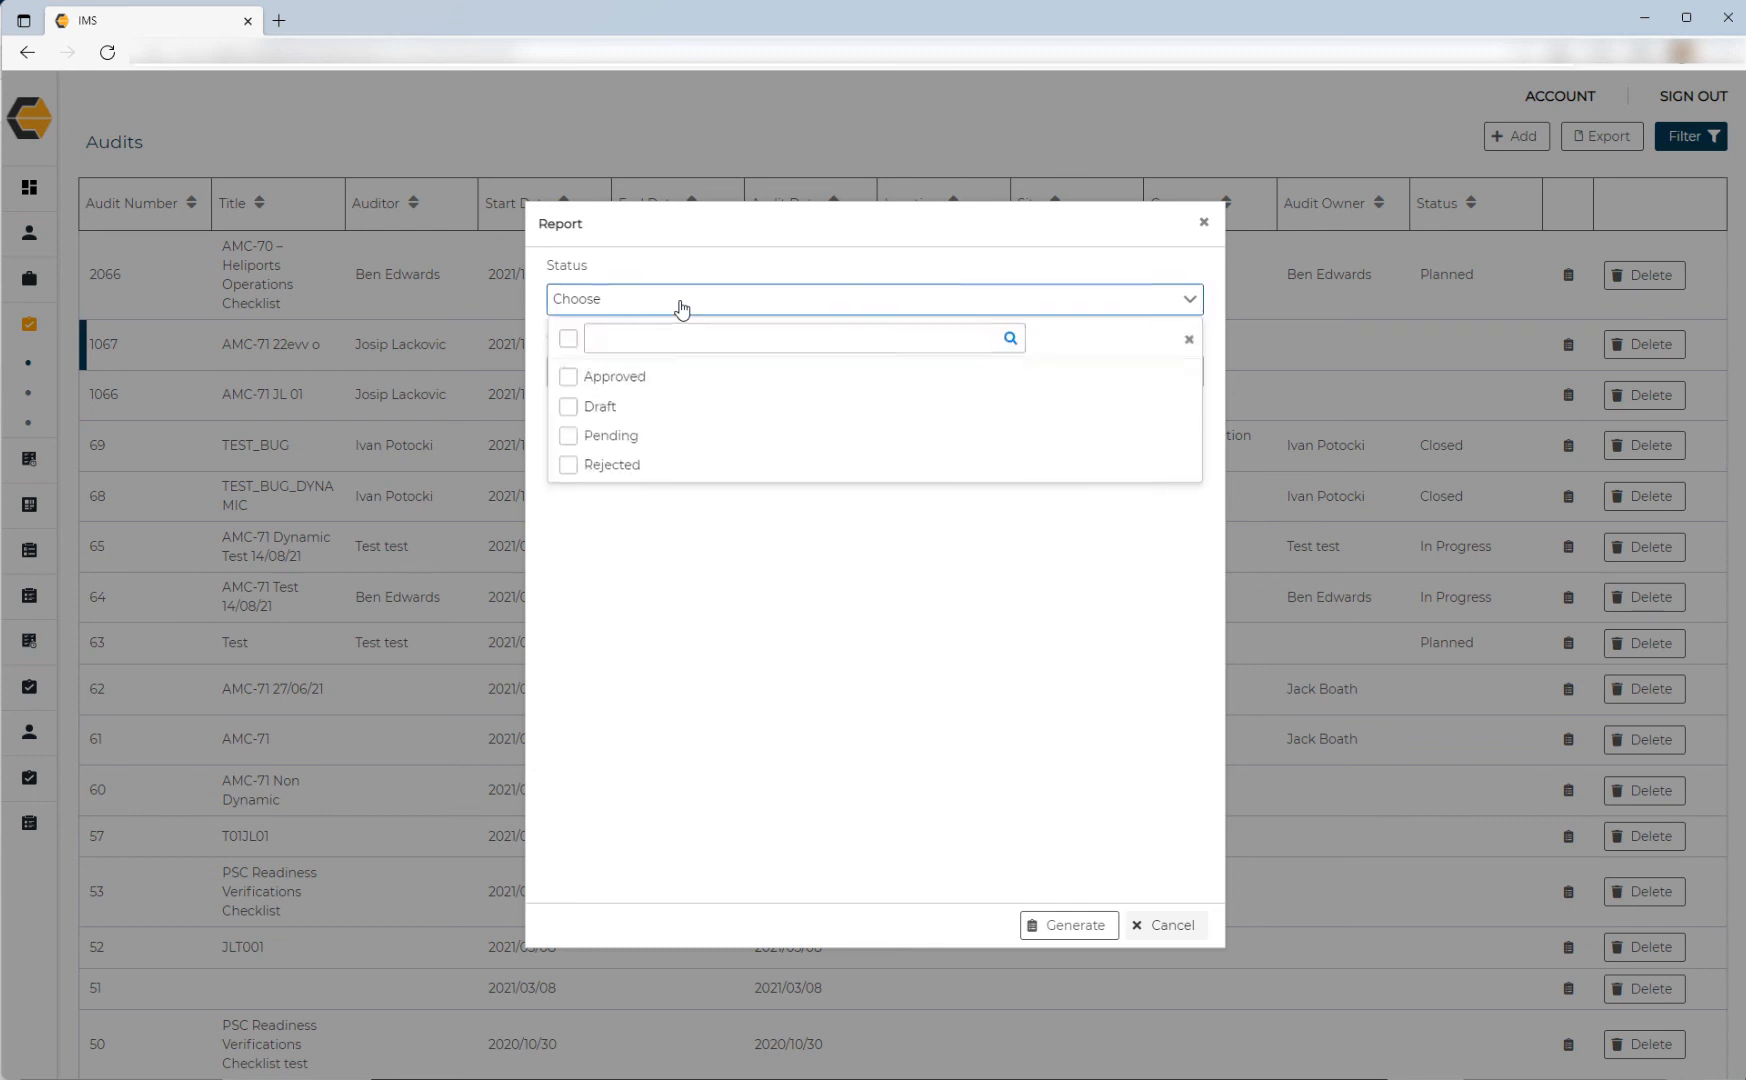
pyautogui.click(681, 309)
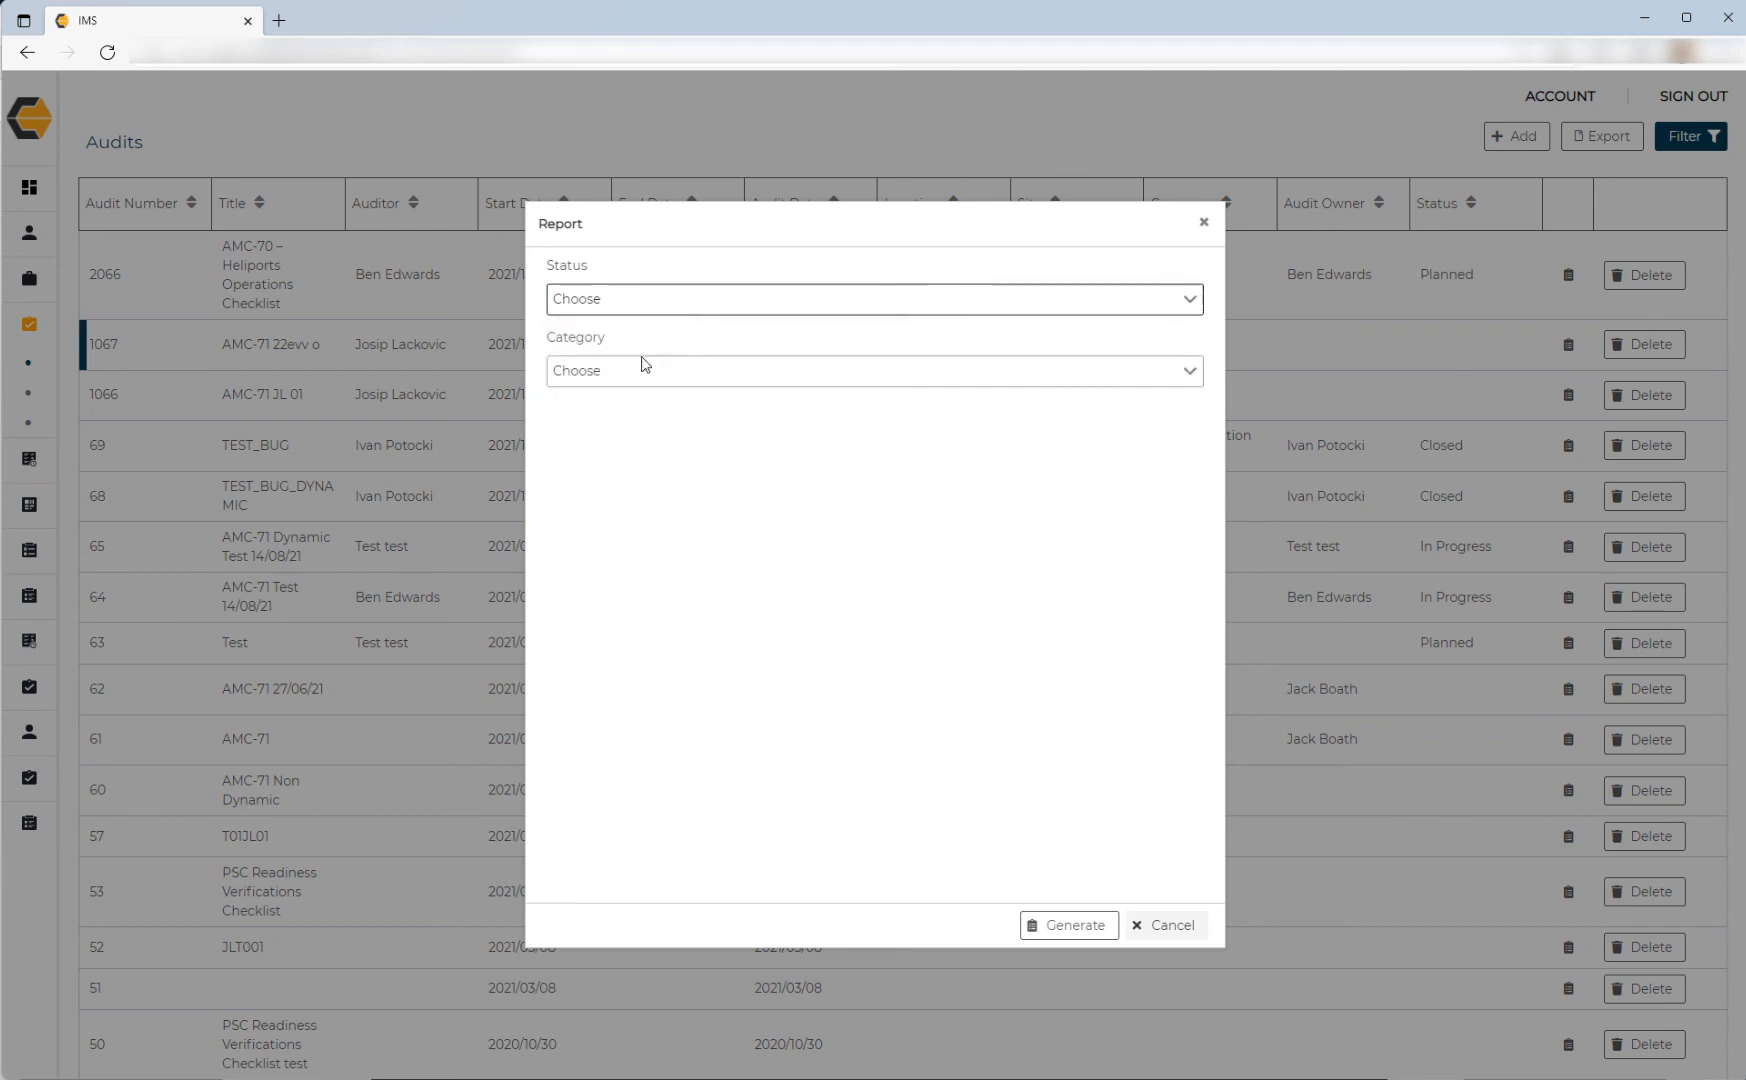
pyautogui.click(1071, 930)
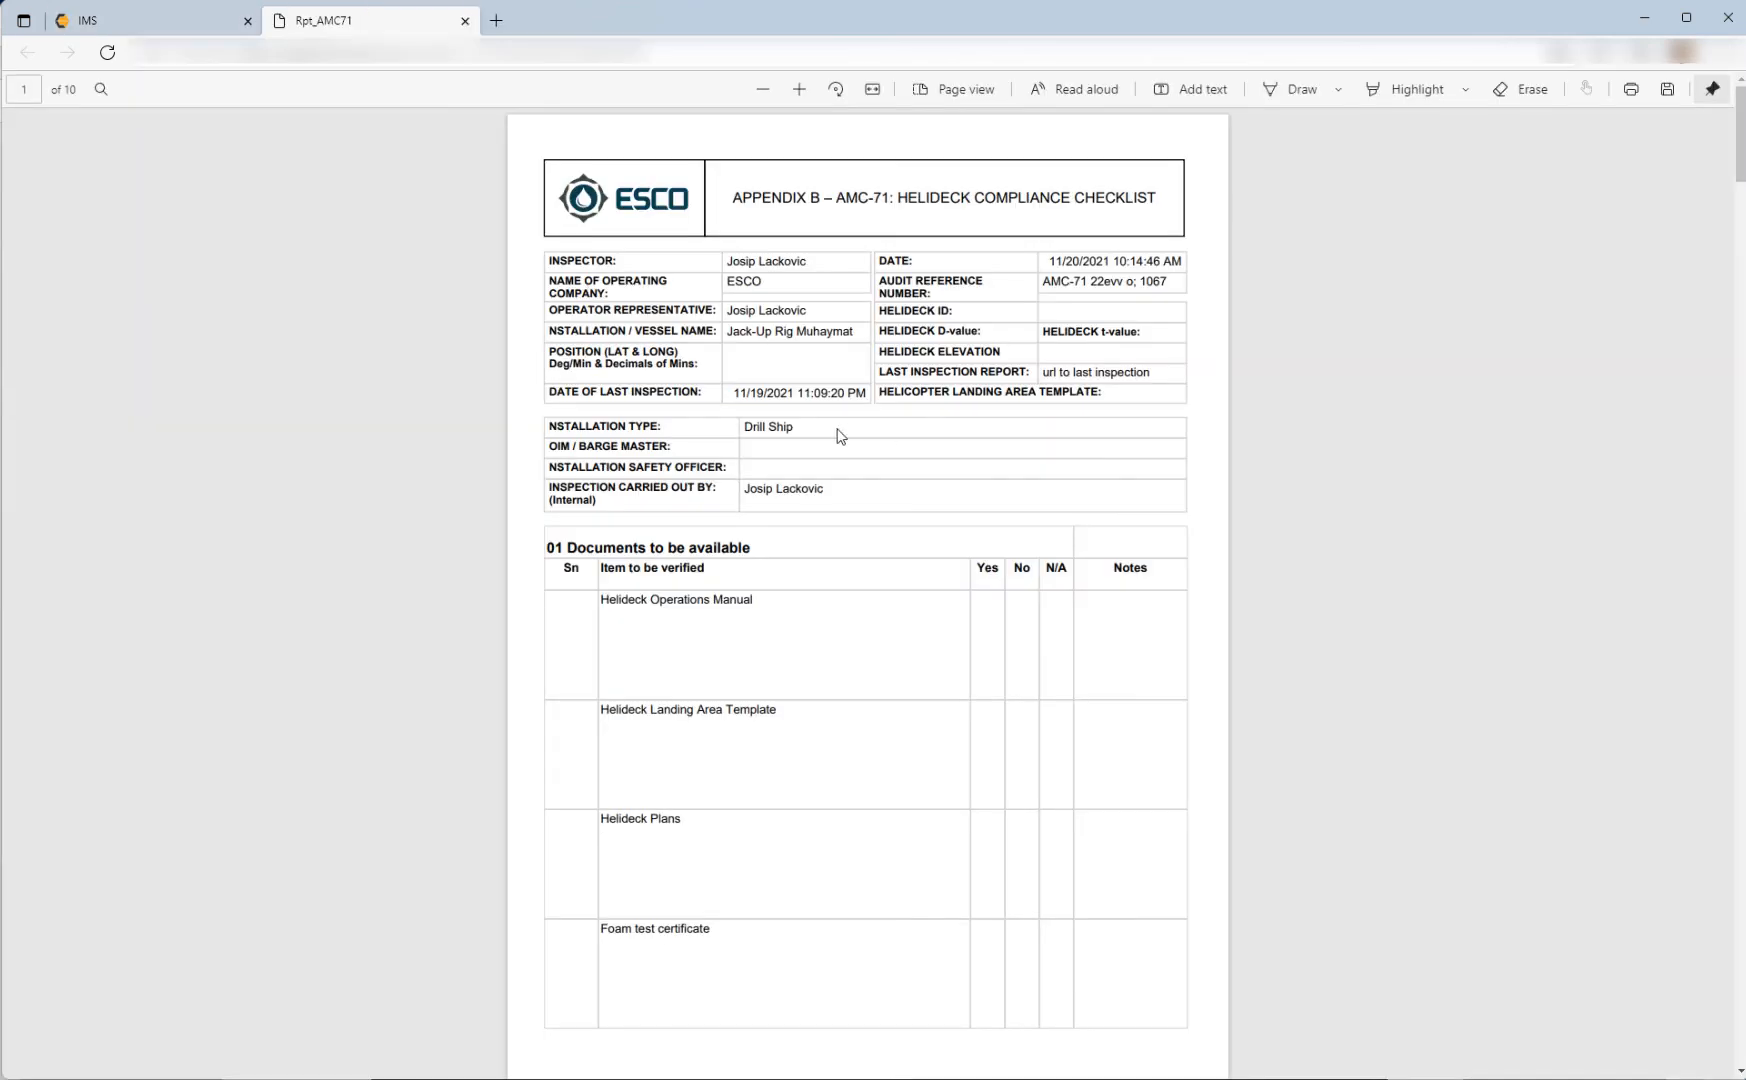
# Examine the pages of the generated AMC-71 helideck compliance report, return to the IMS and dismiss the report dialog.
pyautogui.scroll(-12, 792, 421)
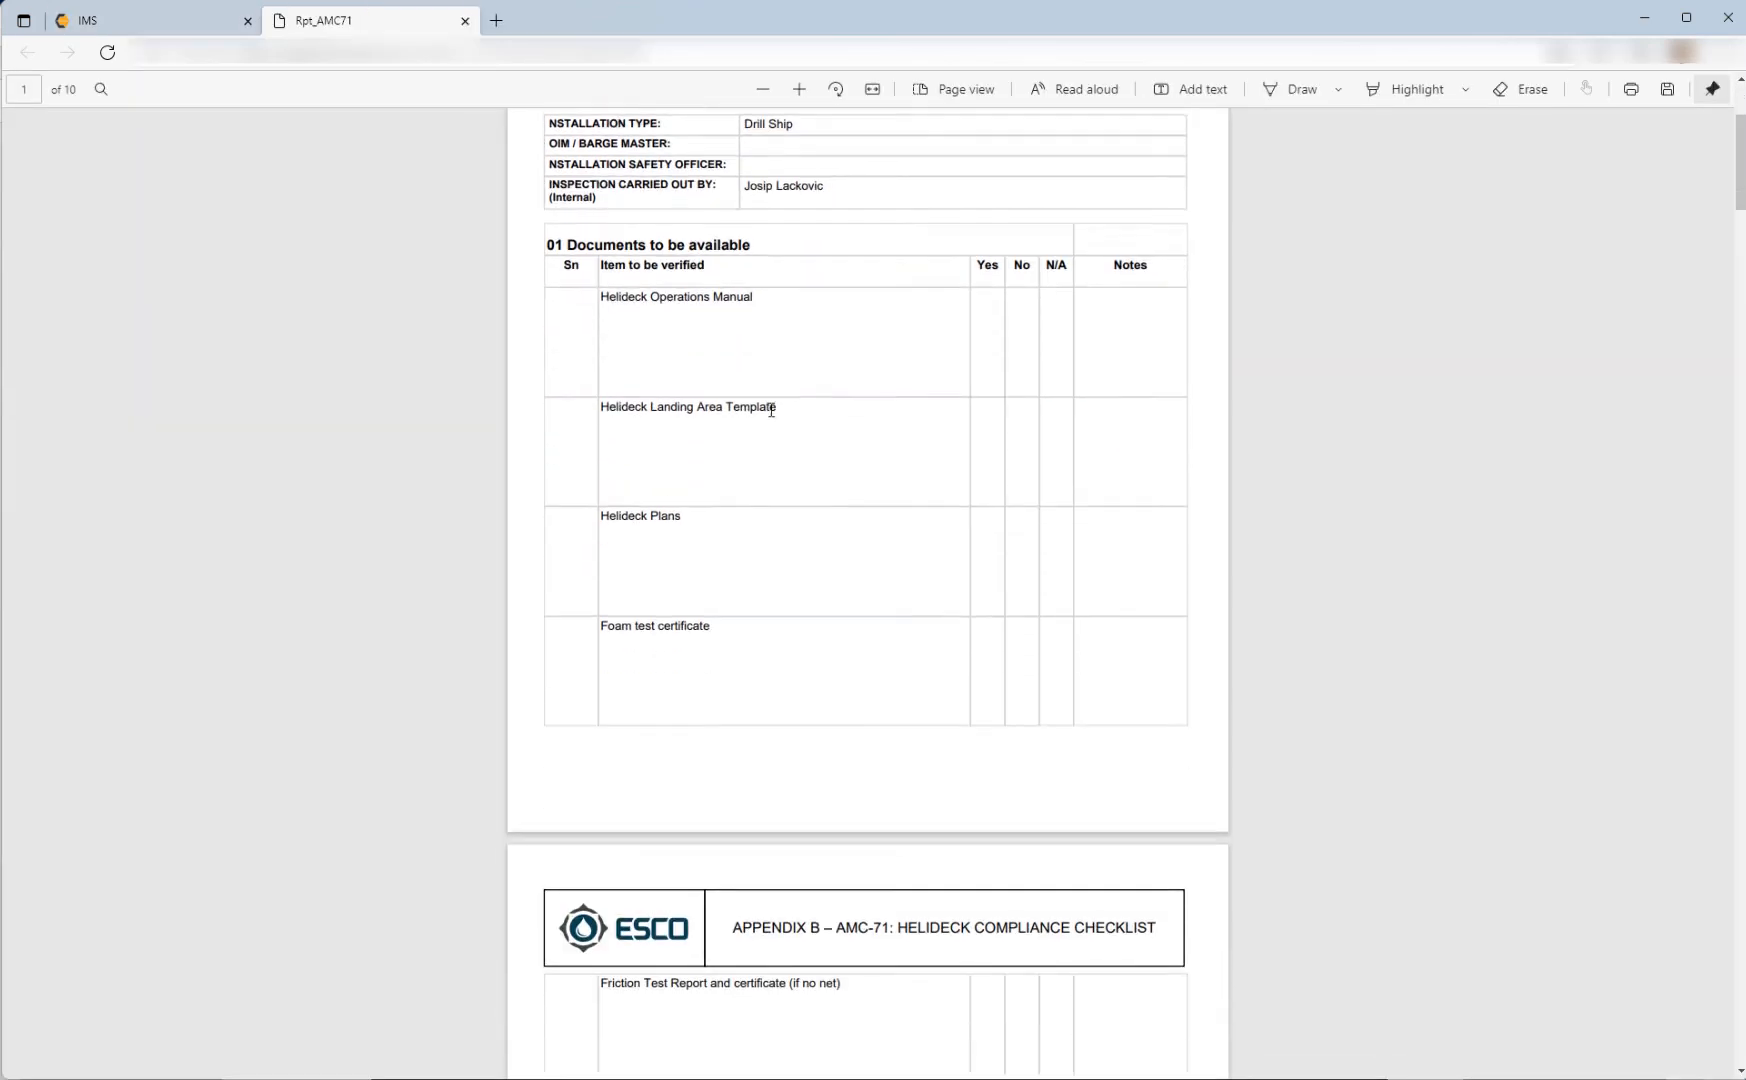
pyautogui.scroll(-15, 792, 421)
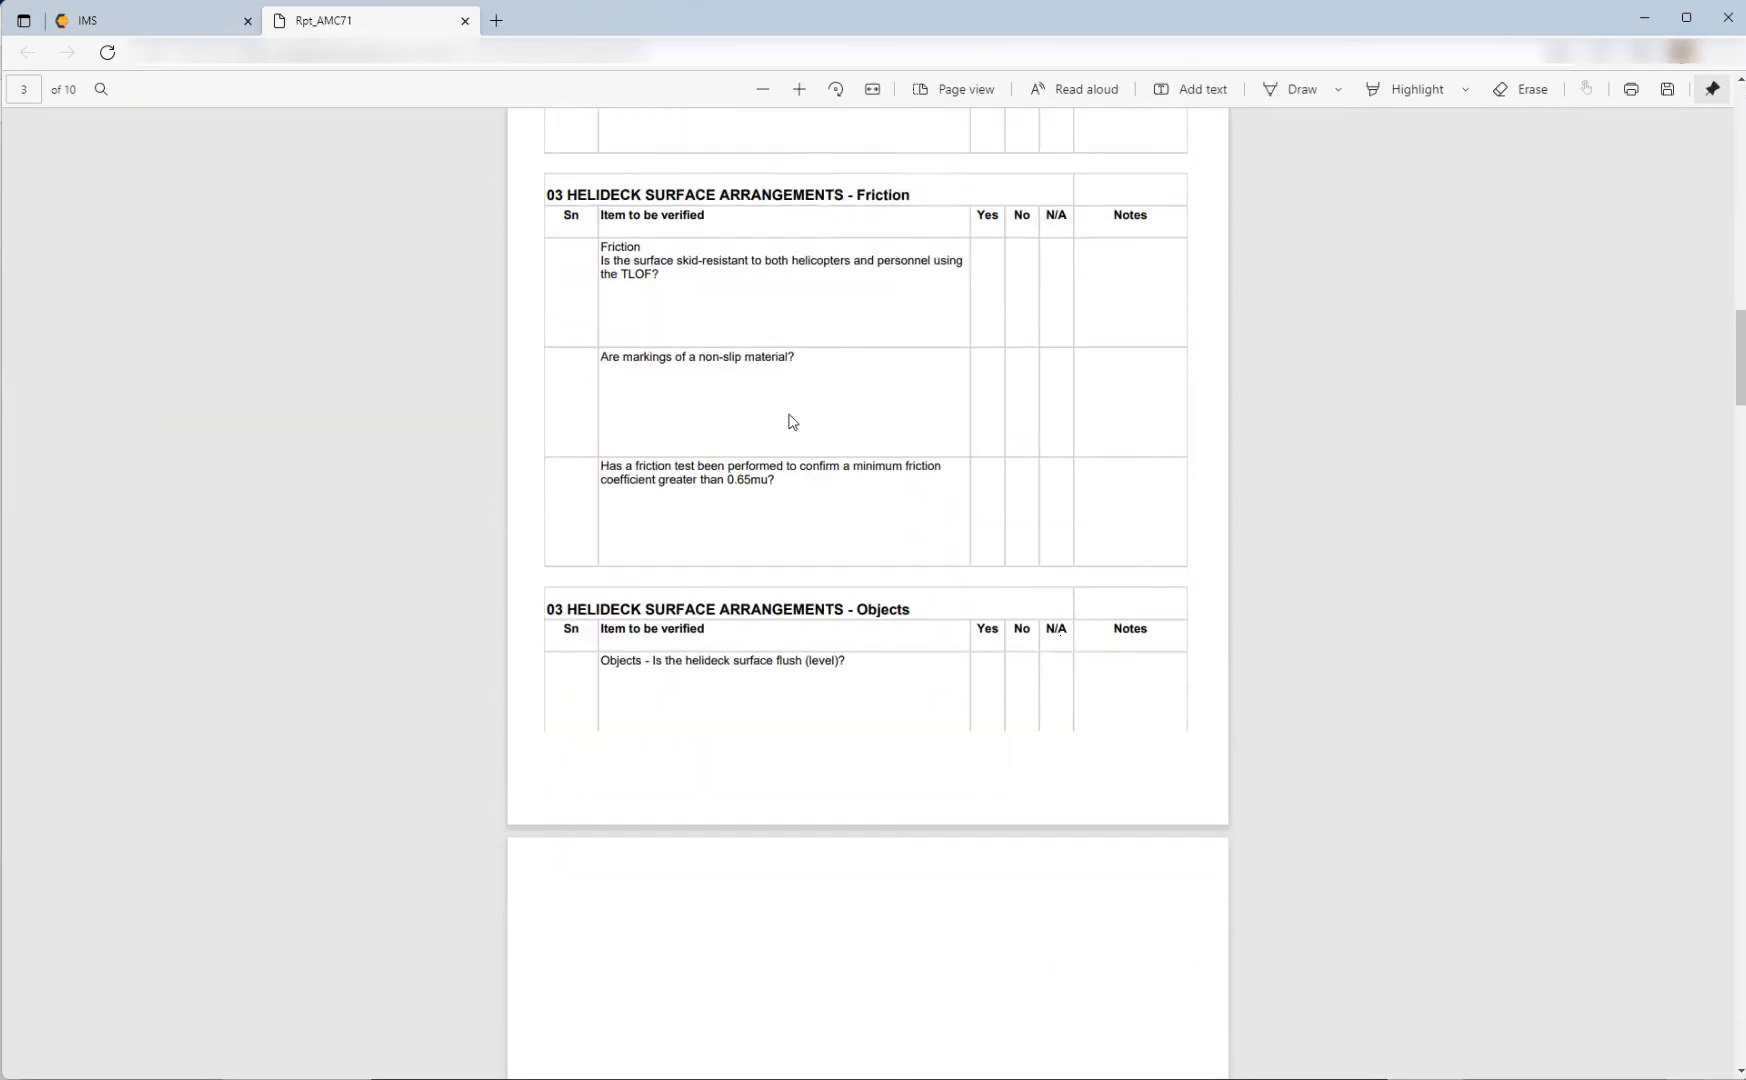
pyautogui.scroll(-15, 792, 421)
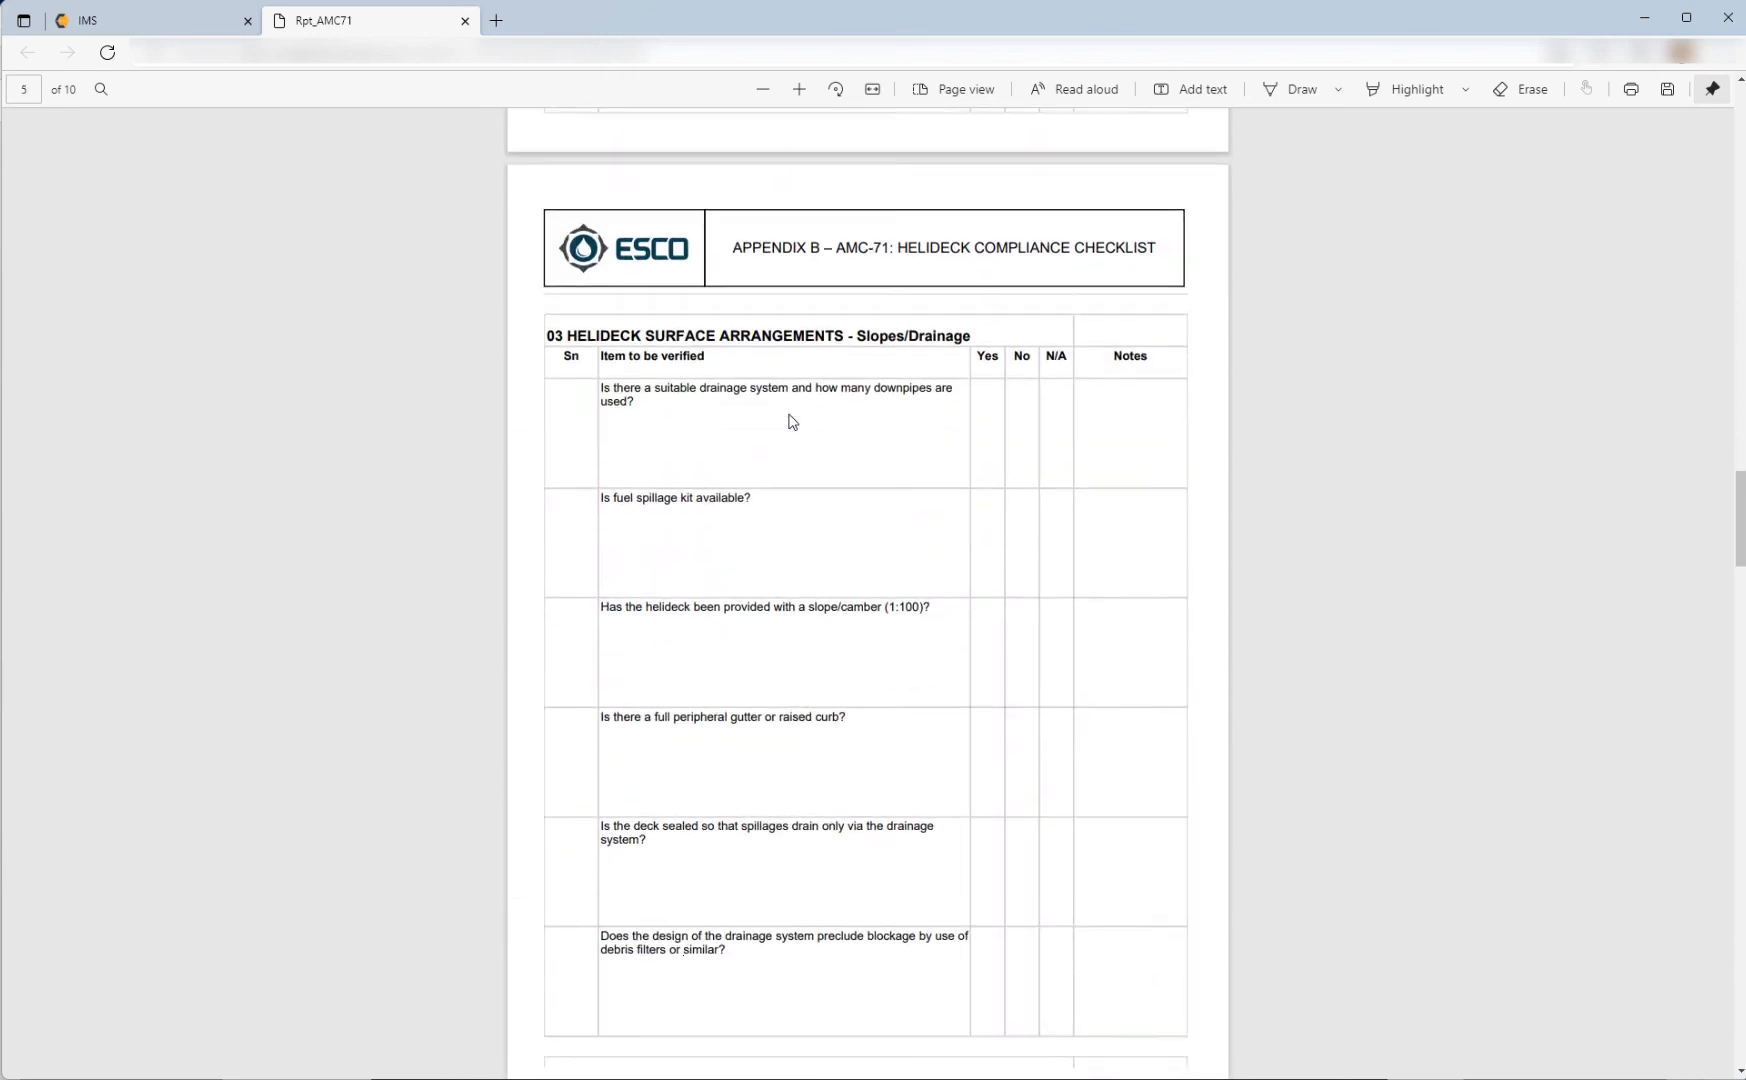
pyautogui.scroll(-11, 790, 421)
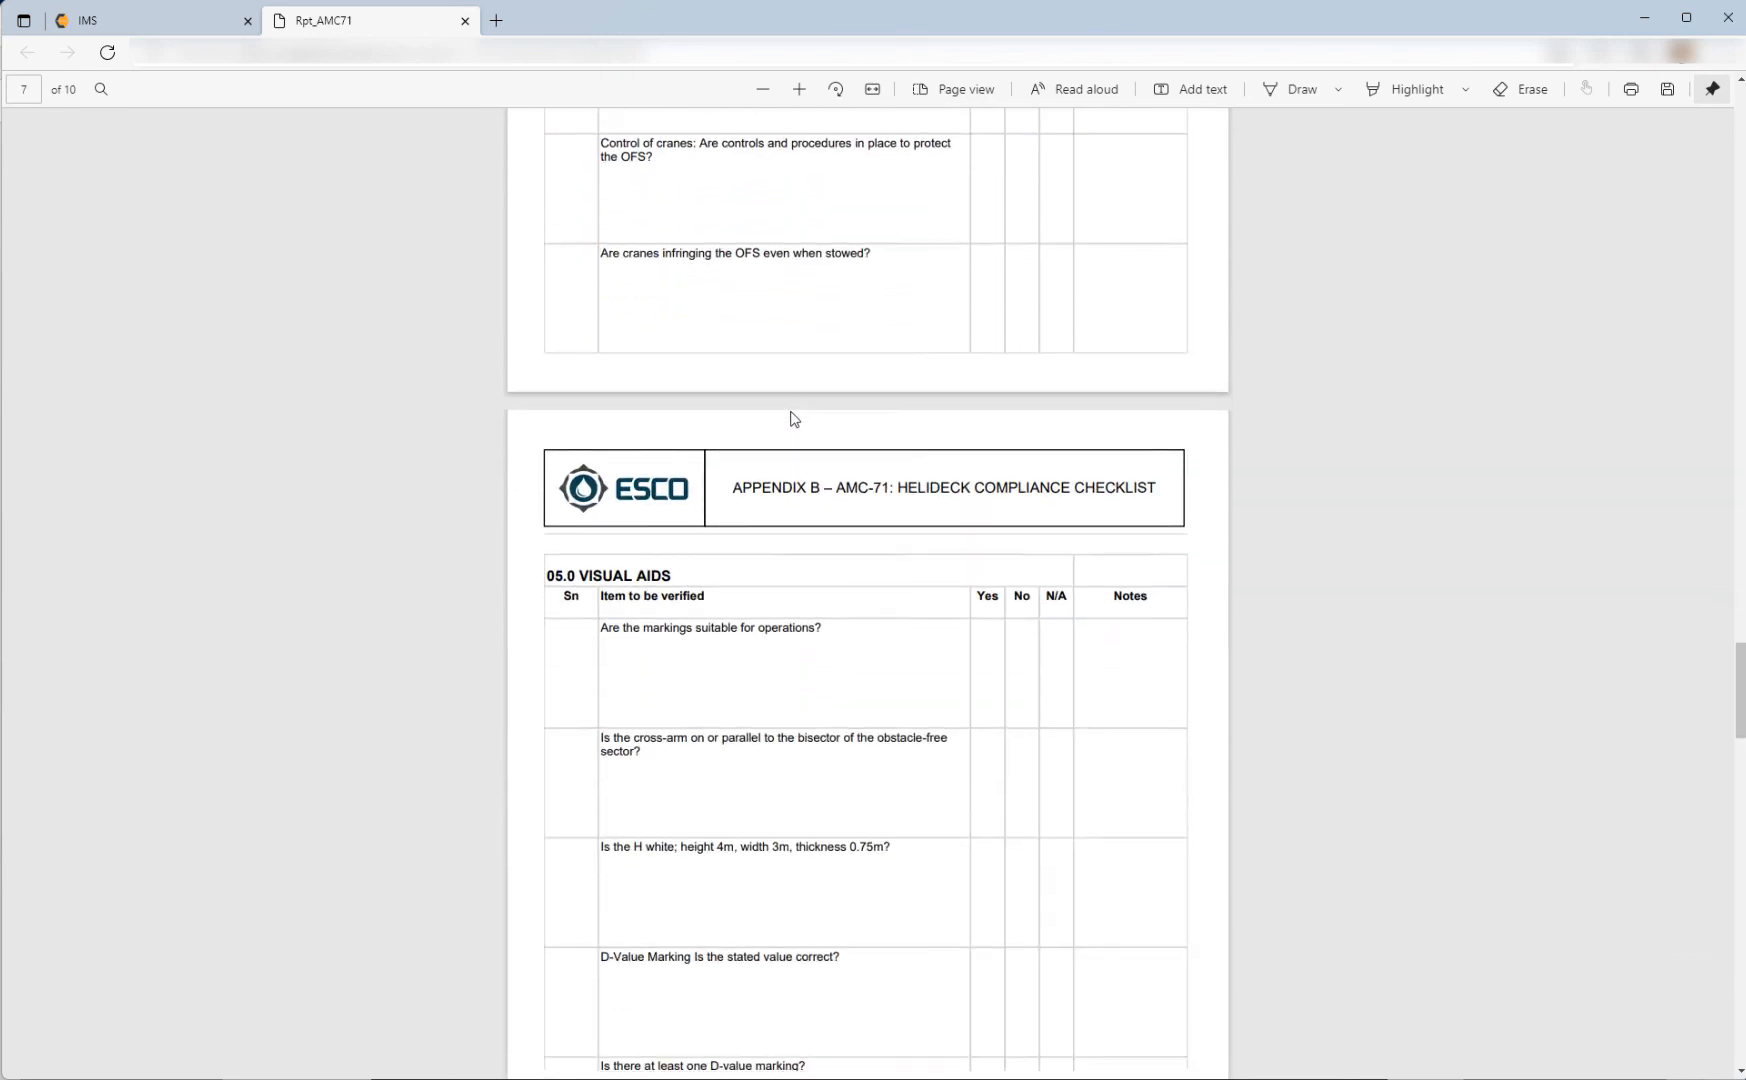
pyautogui.scroll(-15, 792, 403)
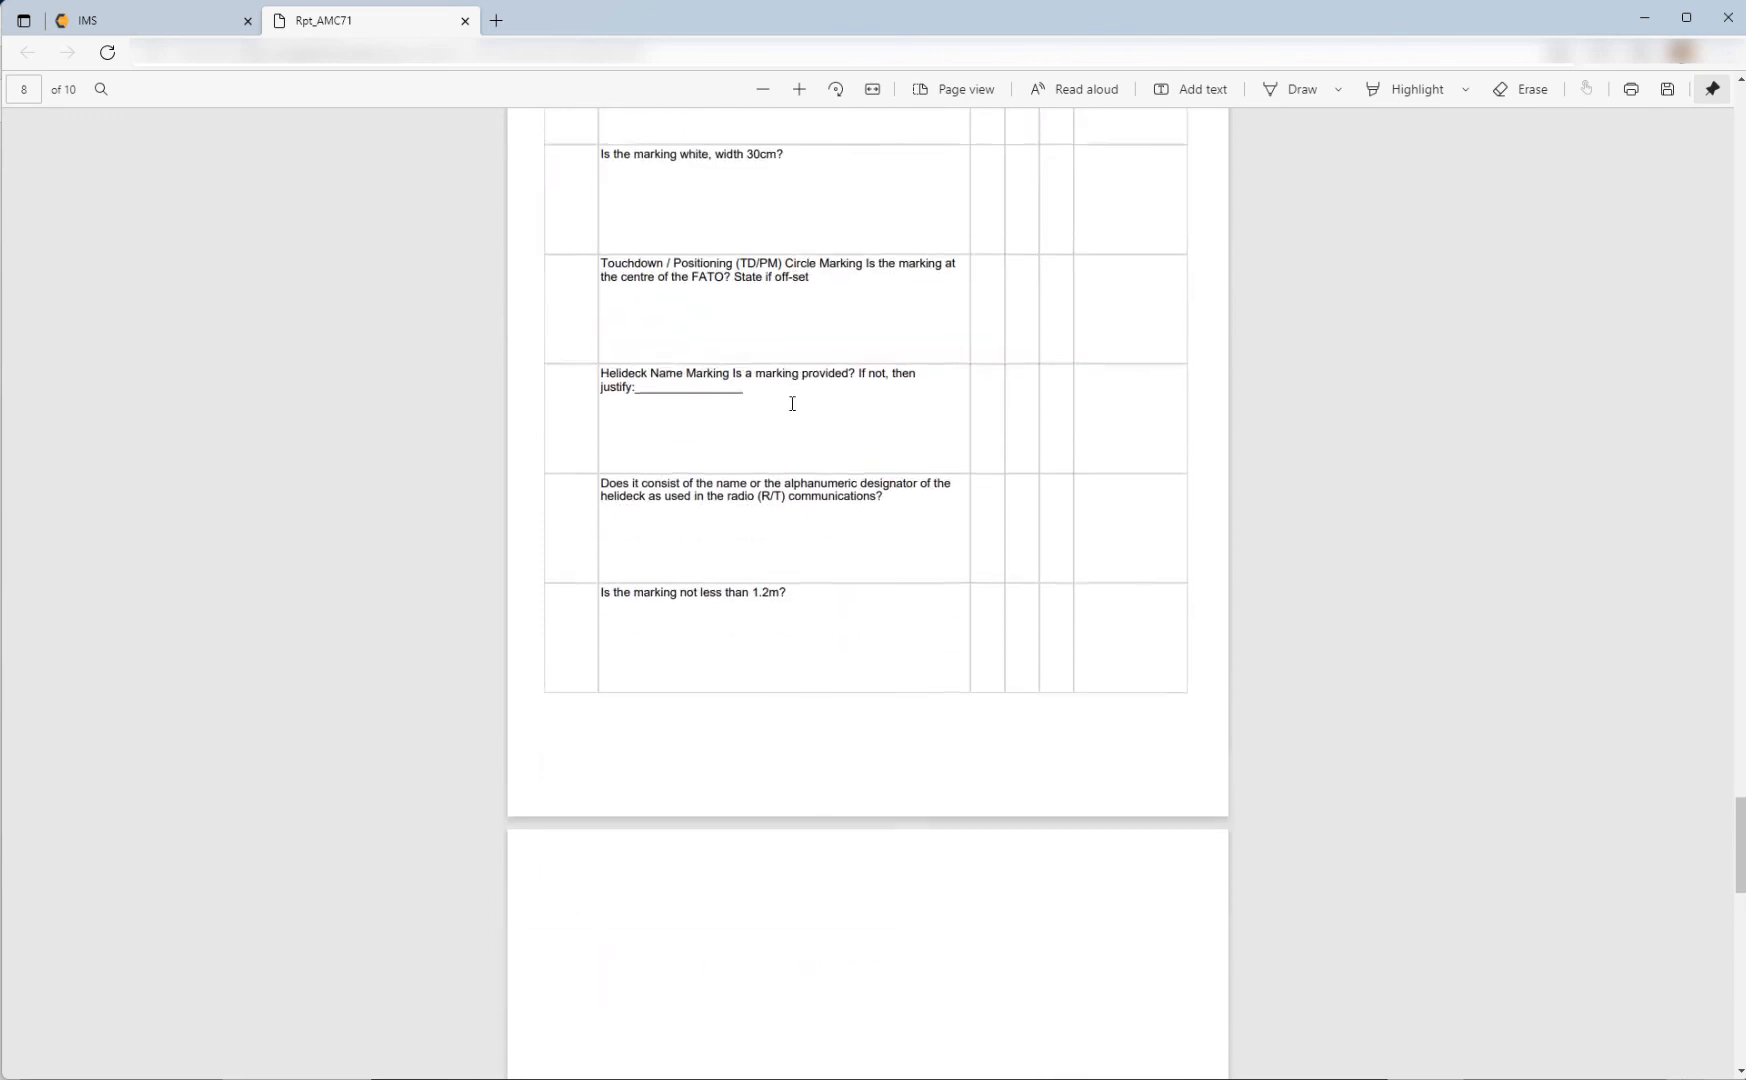
pyautogui.scroll(-6, 792, 403)
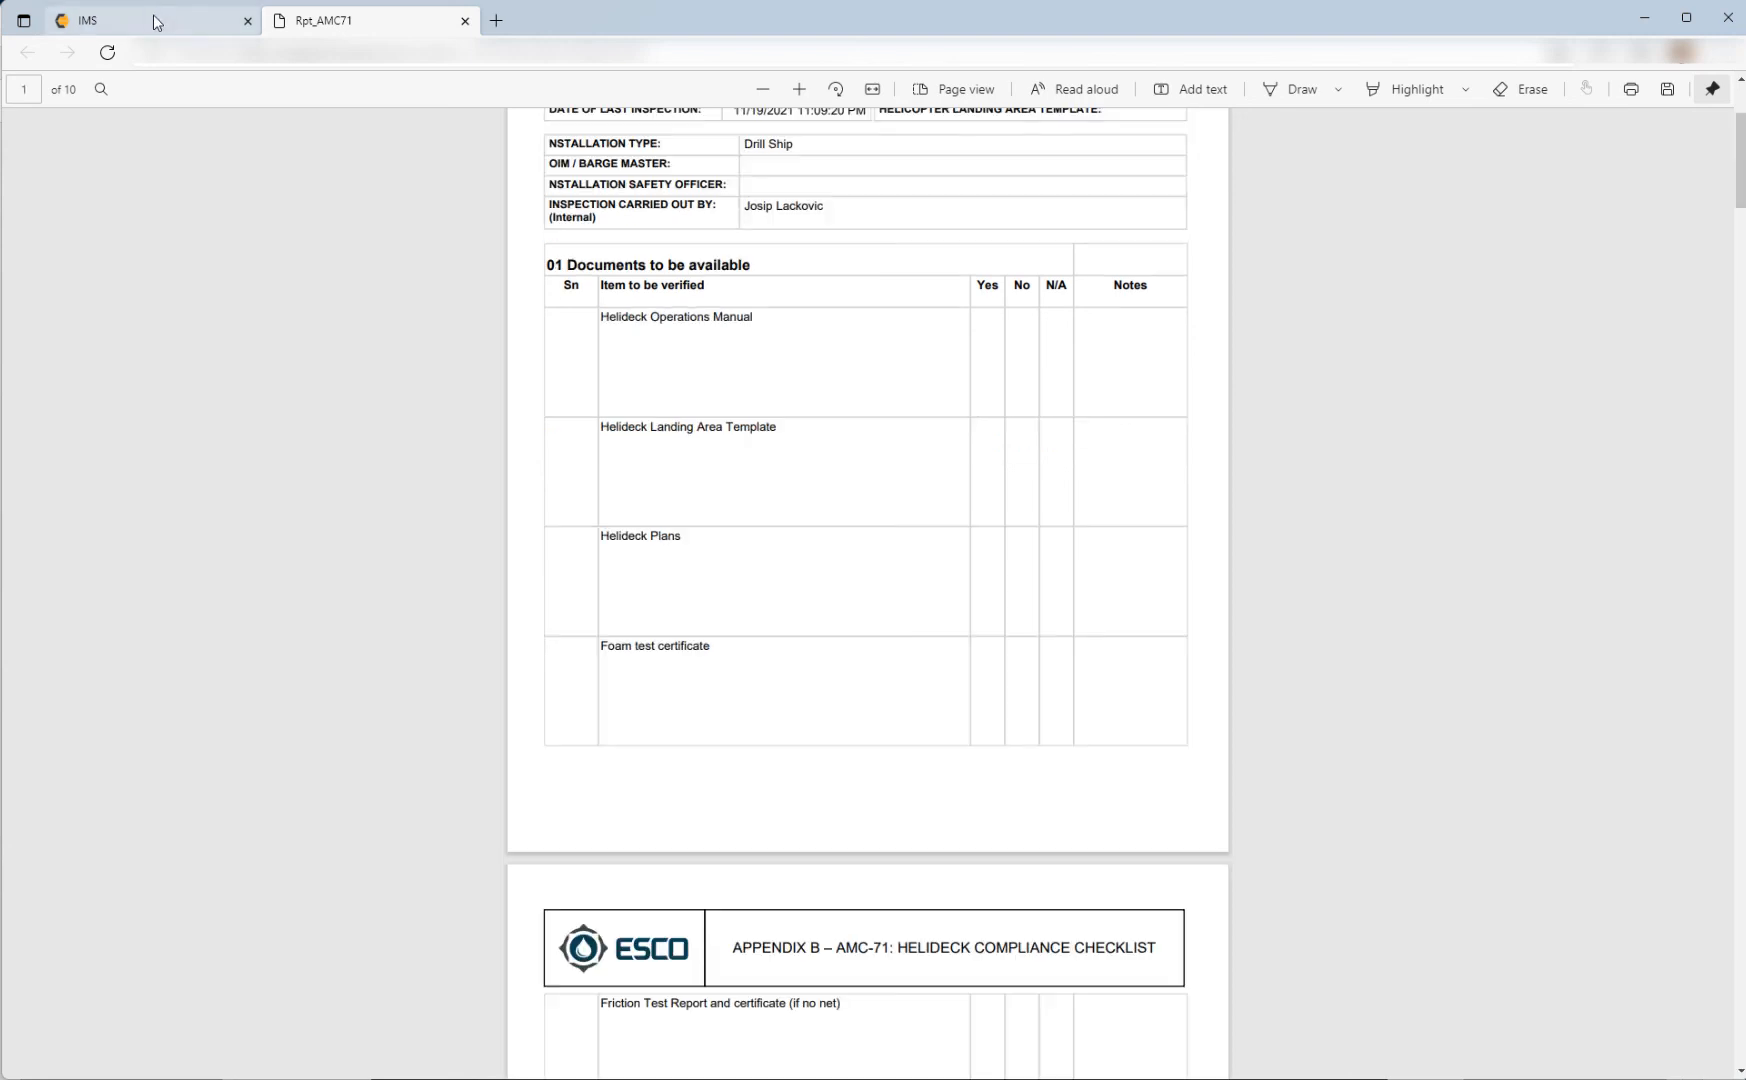
pyautogui.click(154, 16)
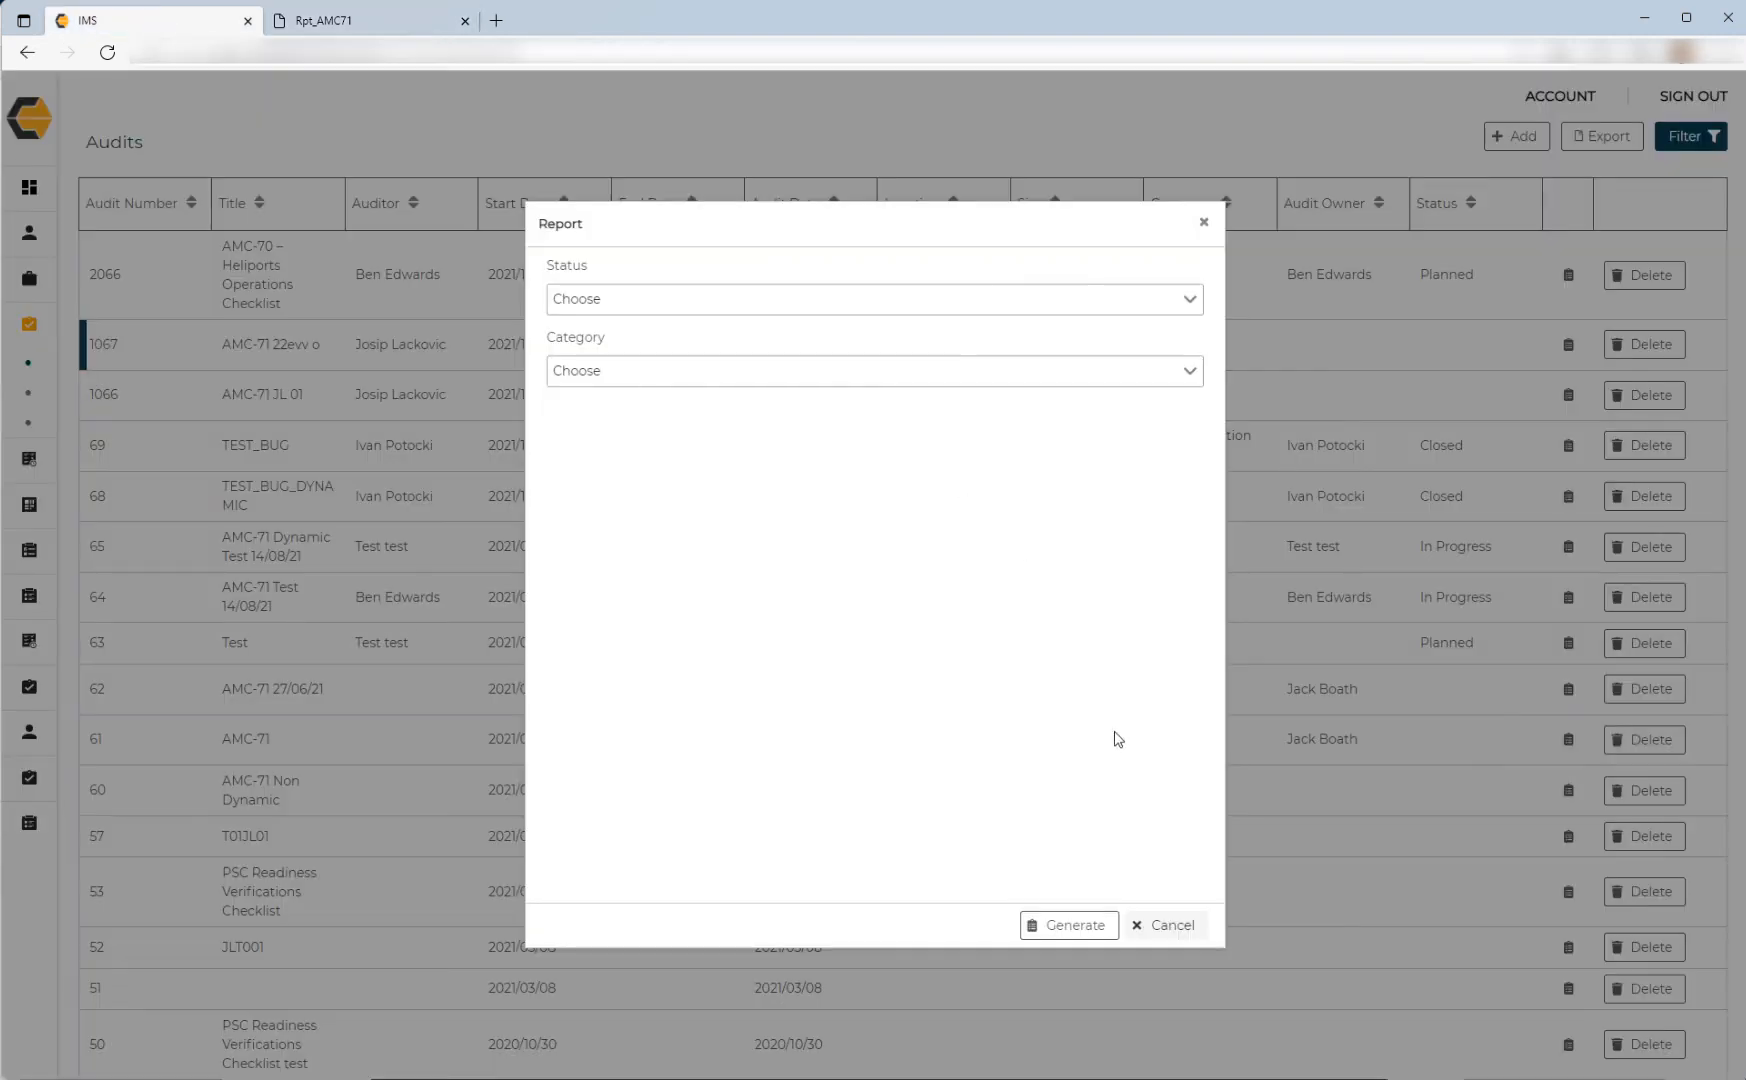
pyautogui.click(1160, 926)
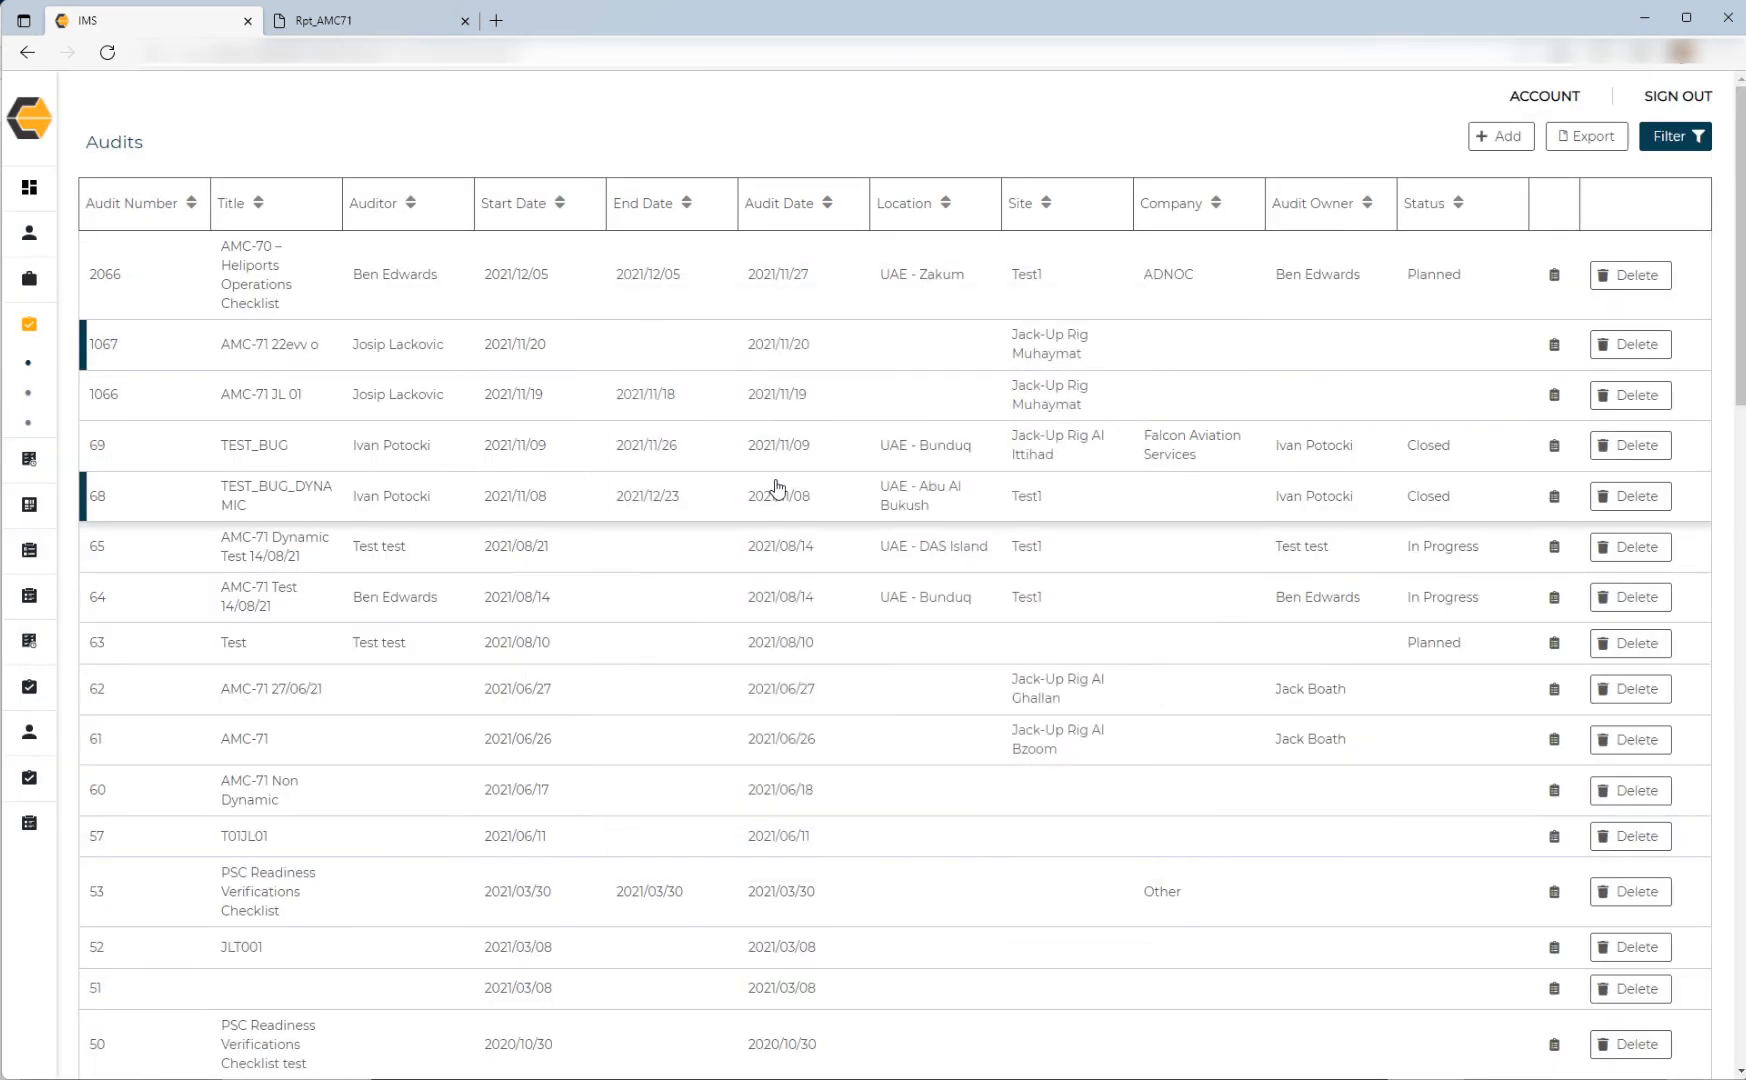
# Open the dashboard and examine its charts for actions per site, action status, expired due dates, training matrix and audits.
pyautogui.moveTo(64, 163)
pyautogui.click(101, 190)
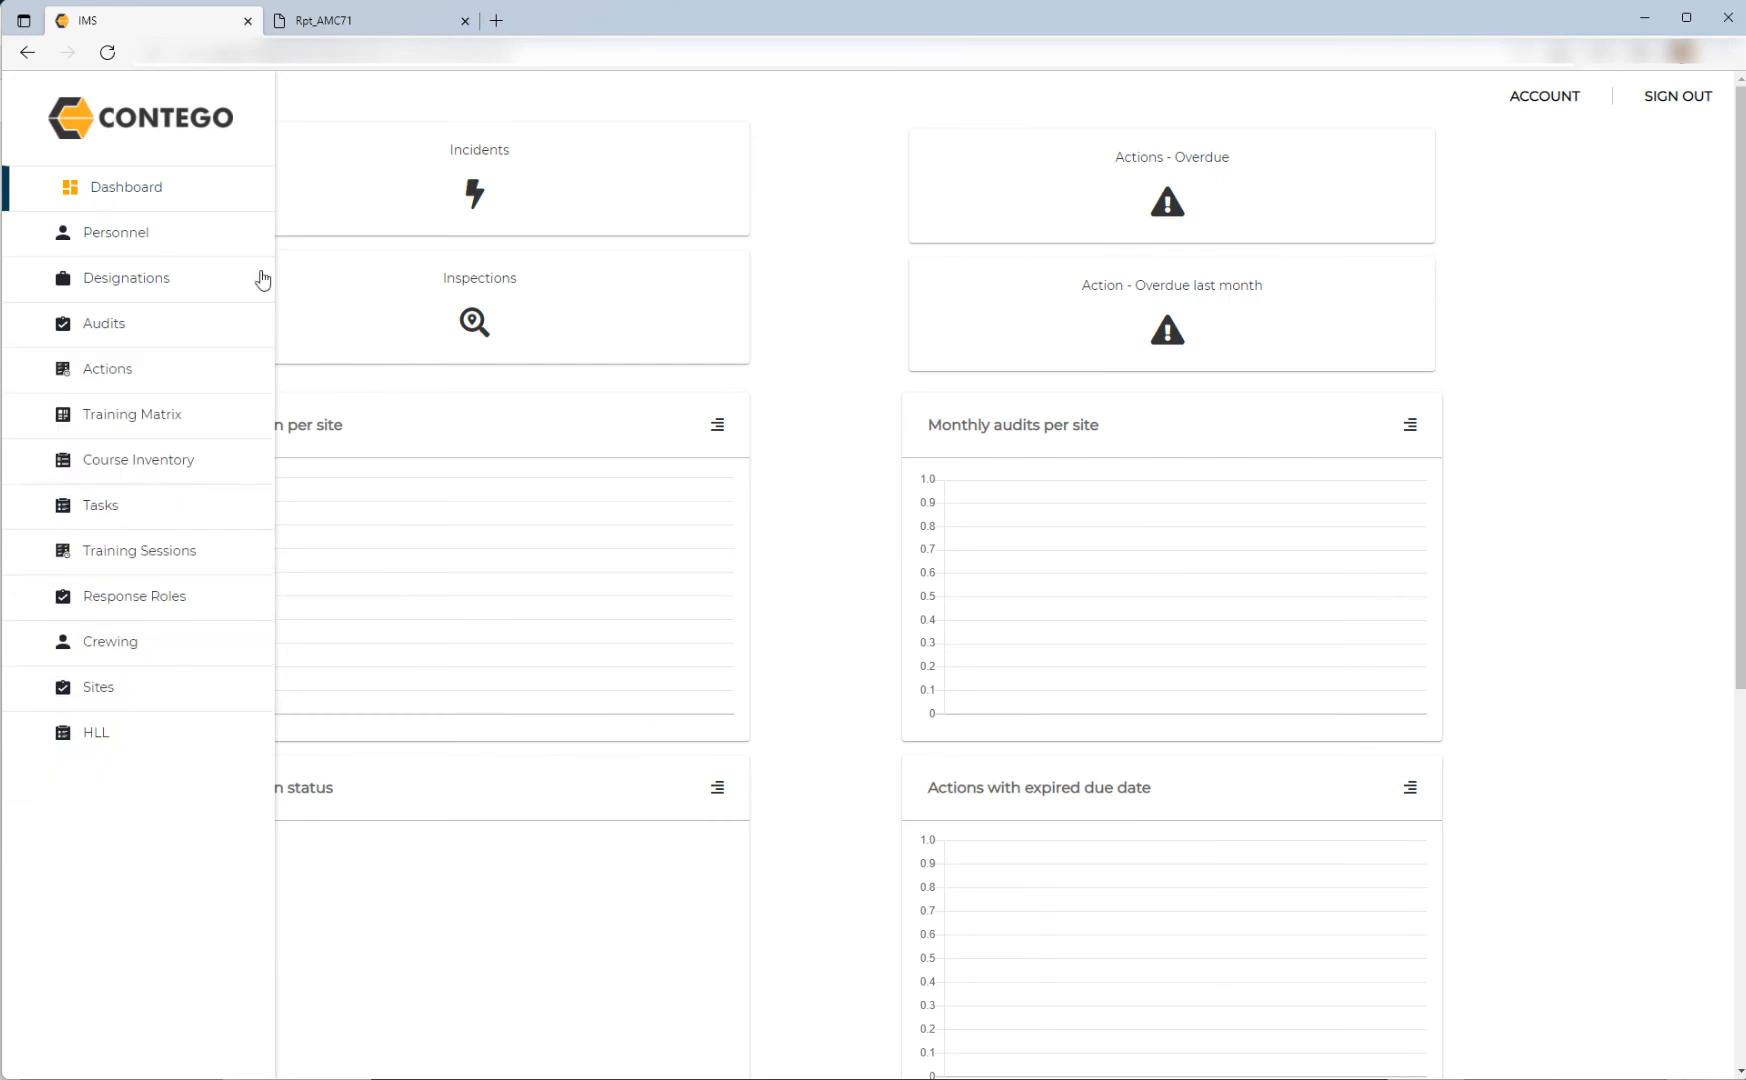
pyautogui.scroll(-6, 998, 460)
pyautogui.scroll(4, 963, 452)
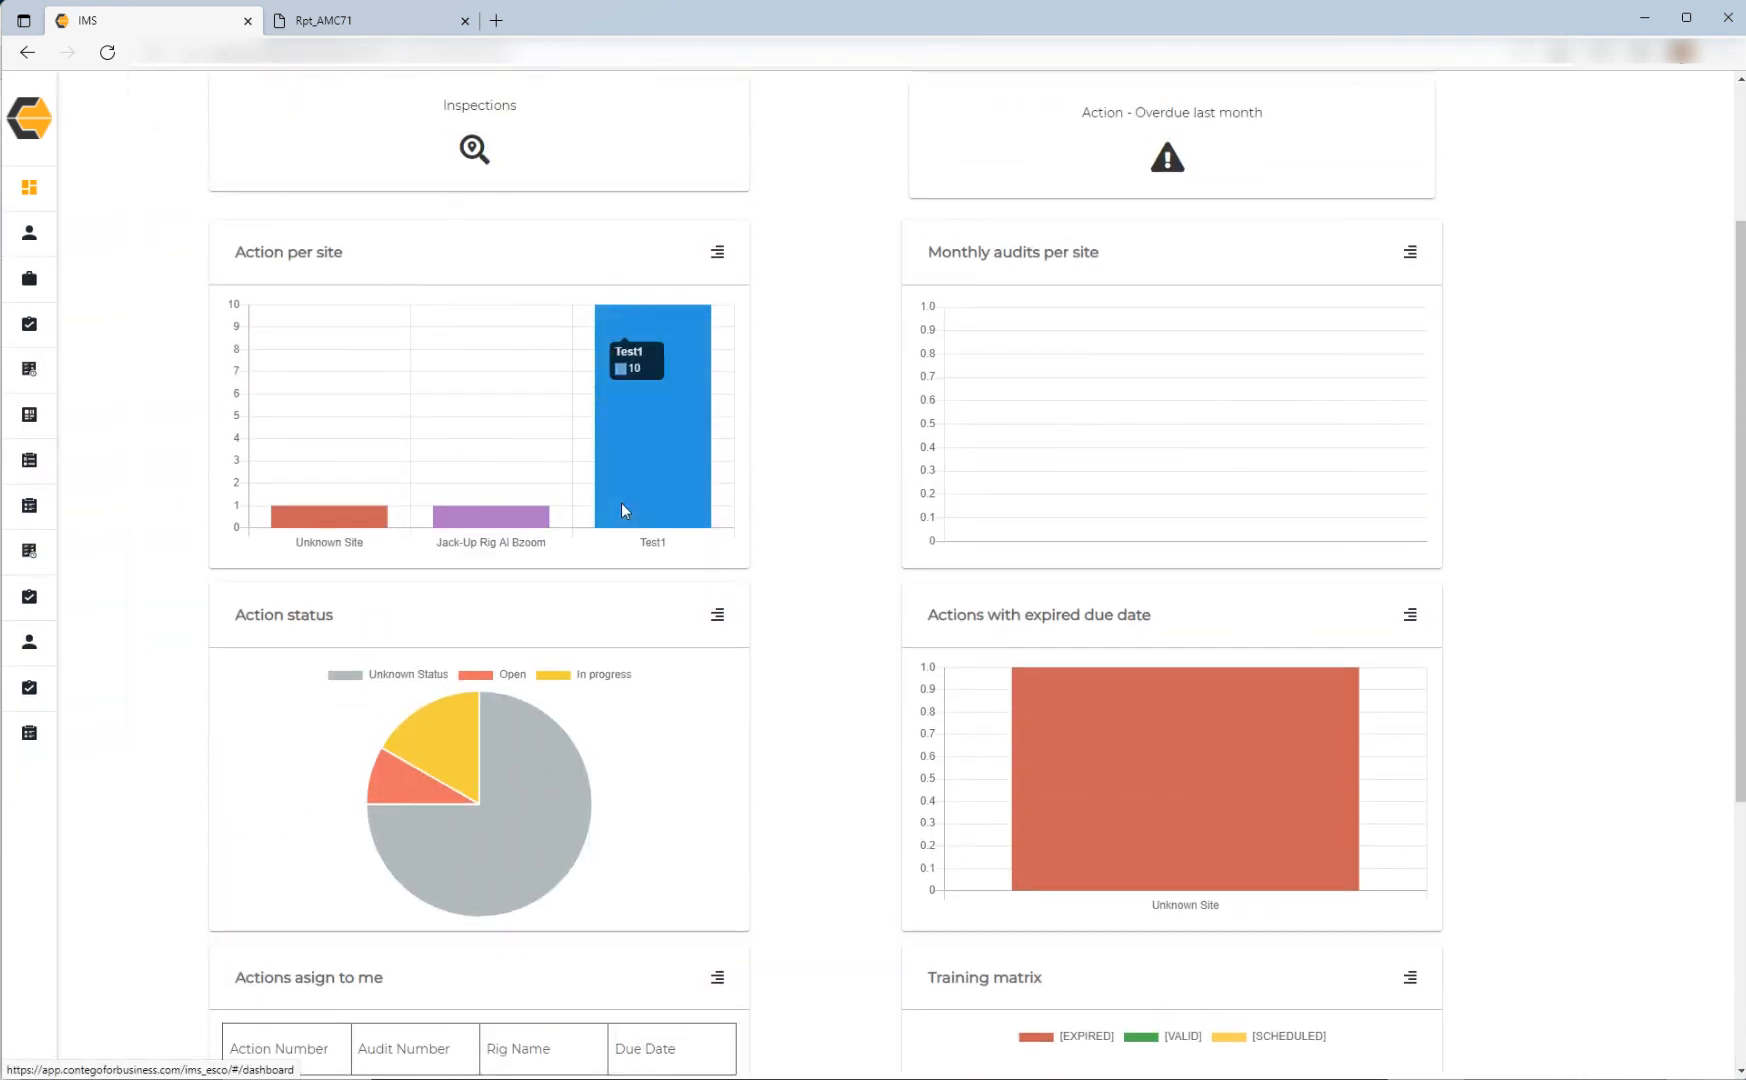
pyautogui.moveTo(504, 520)
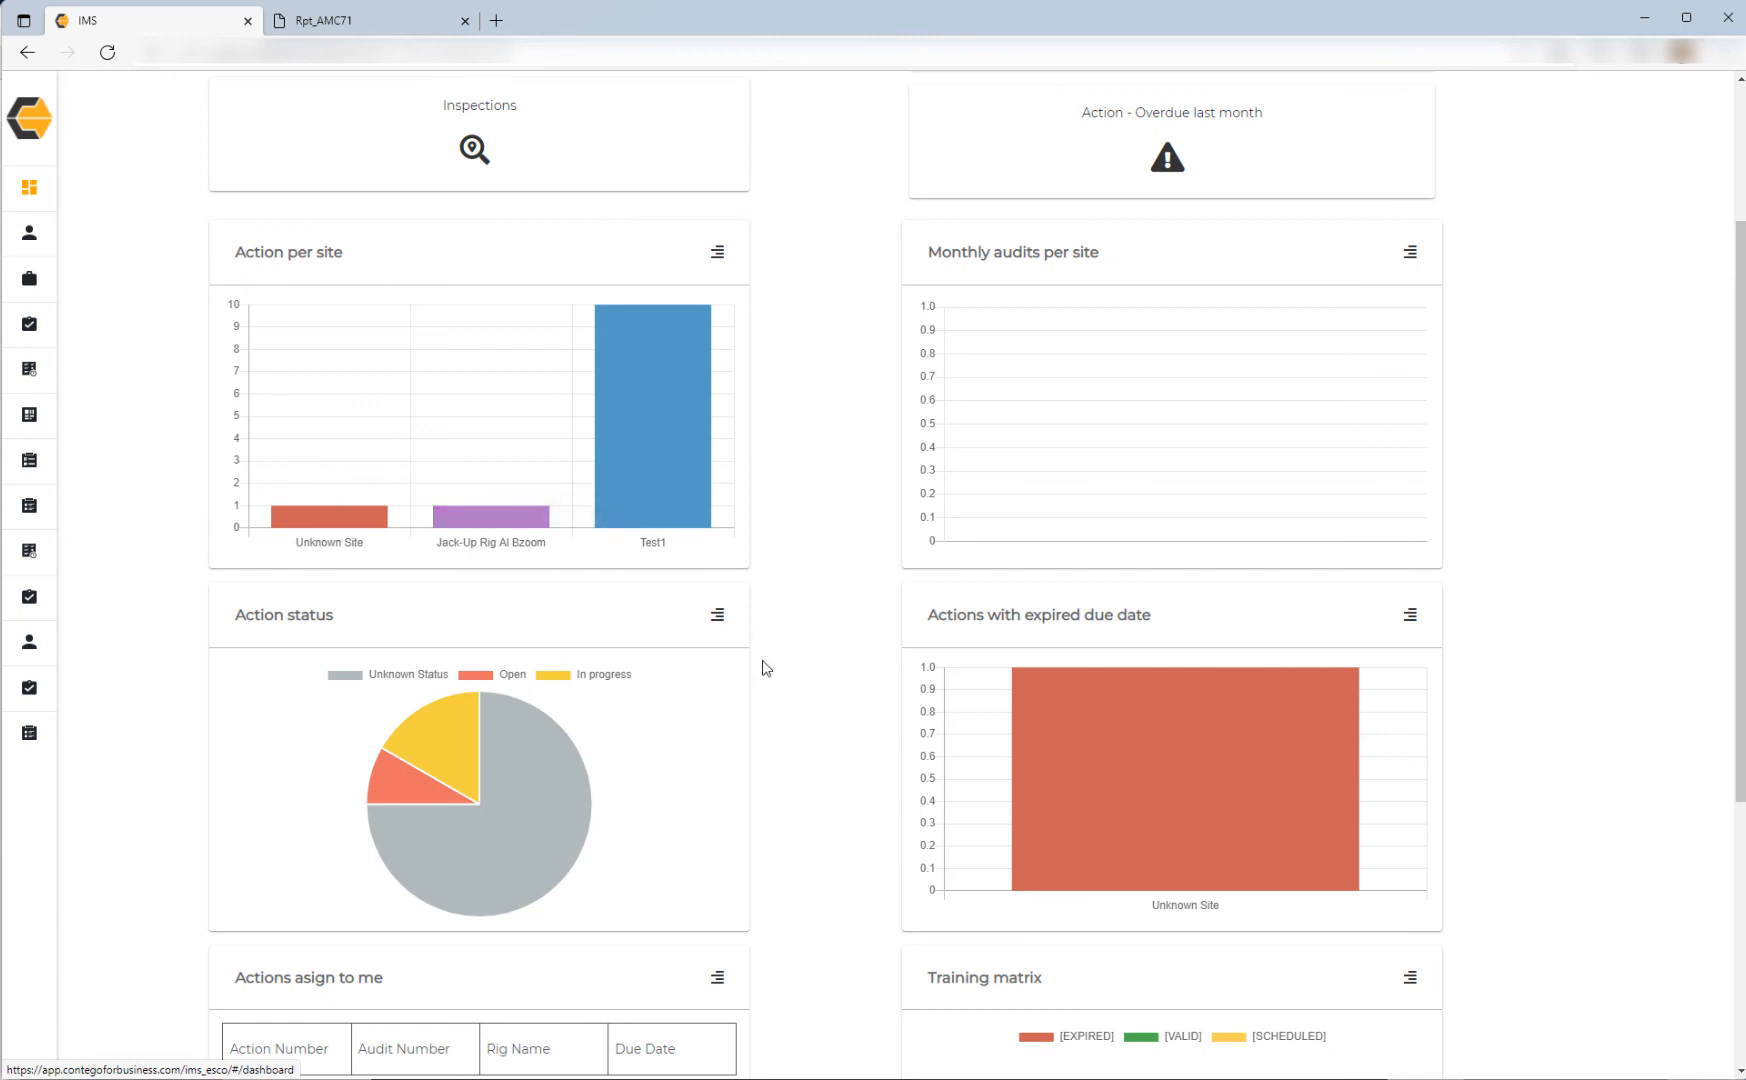
pyautogui.moveTo(1160, 771)
pyautogui.scroll(3, 862, 617)
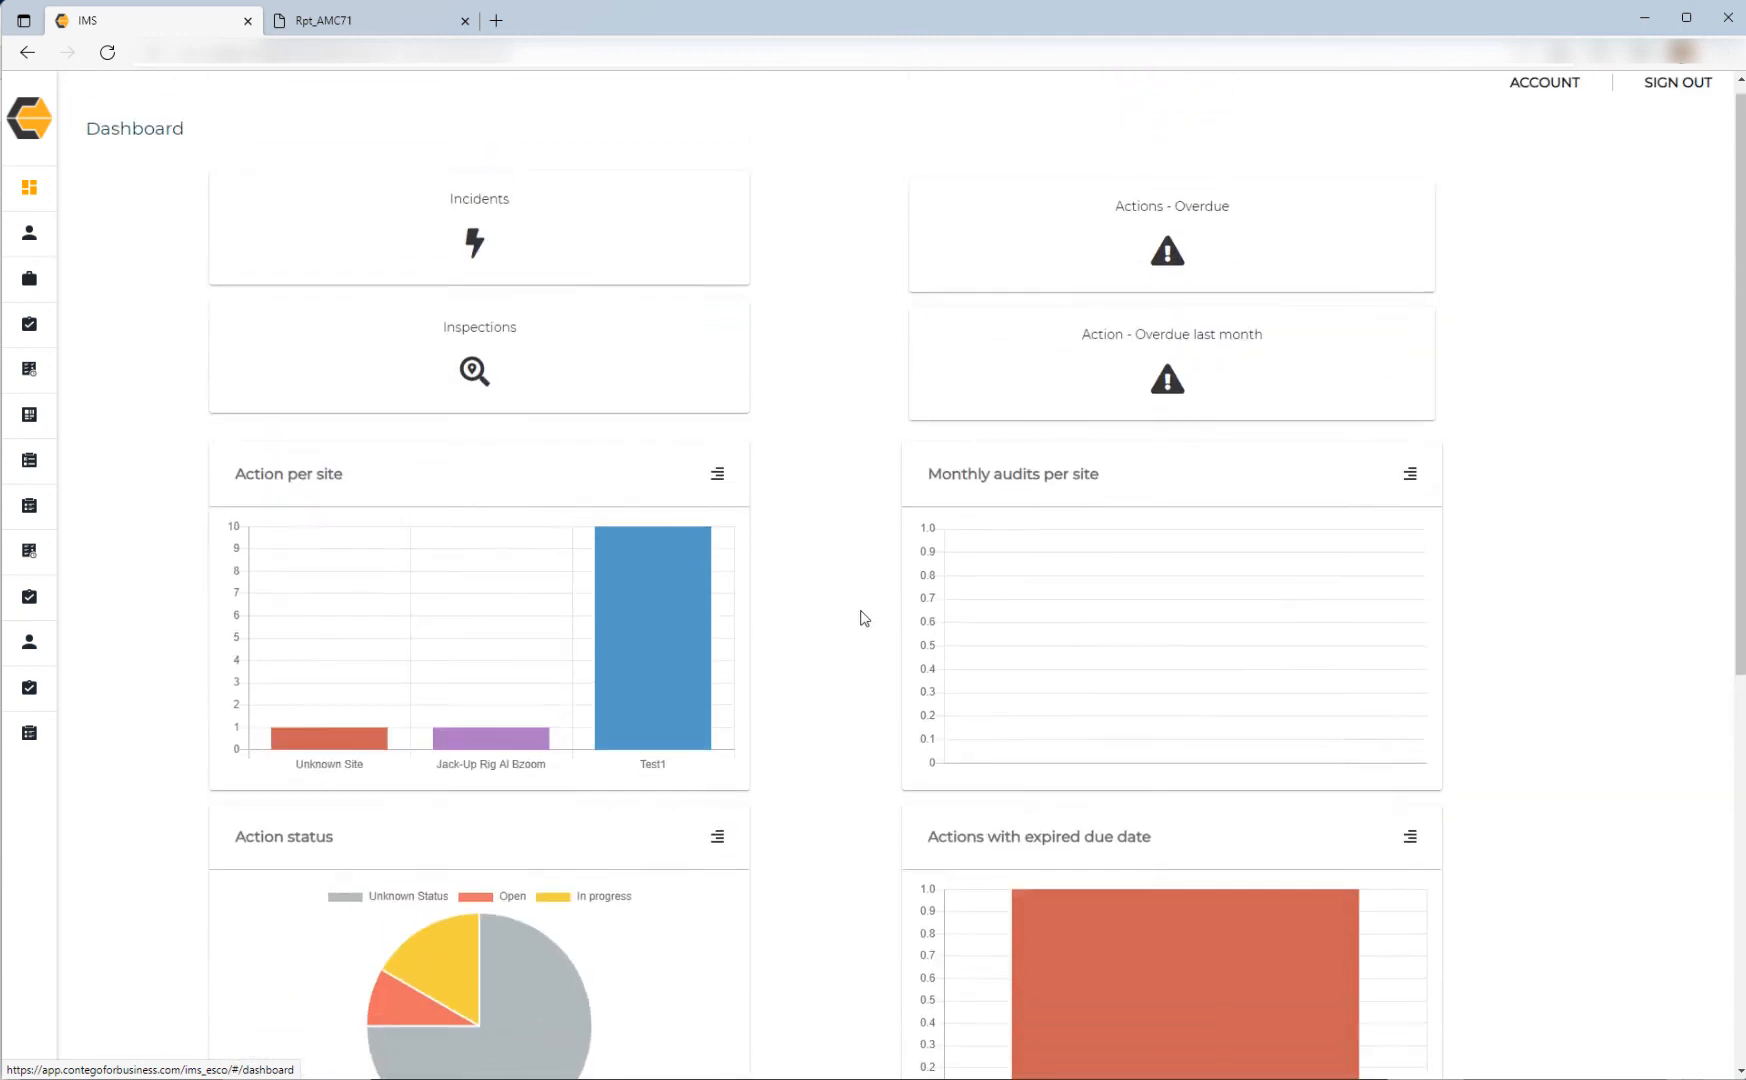
pyautogui.scroll(-2, 862, 617)
pyautogui.scroll(-2, 862, 617)
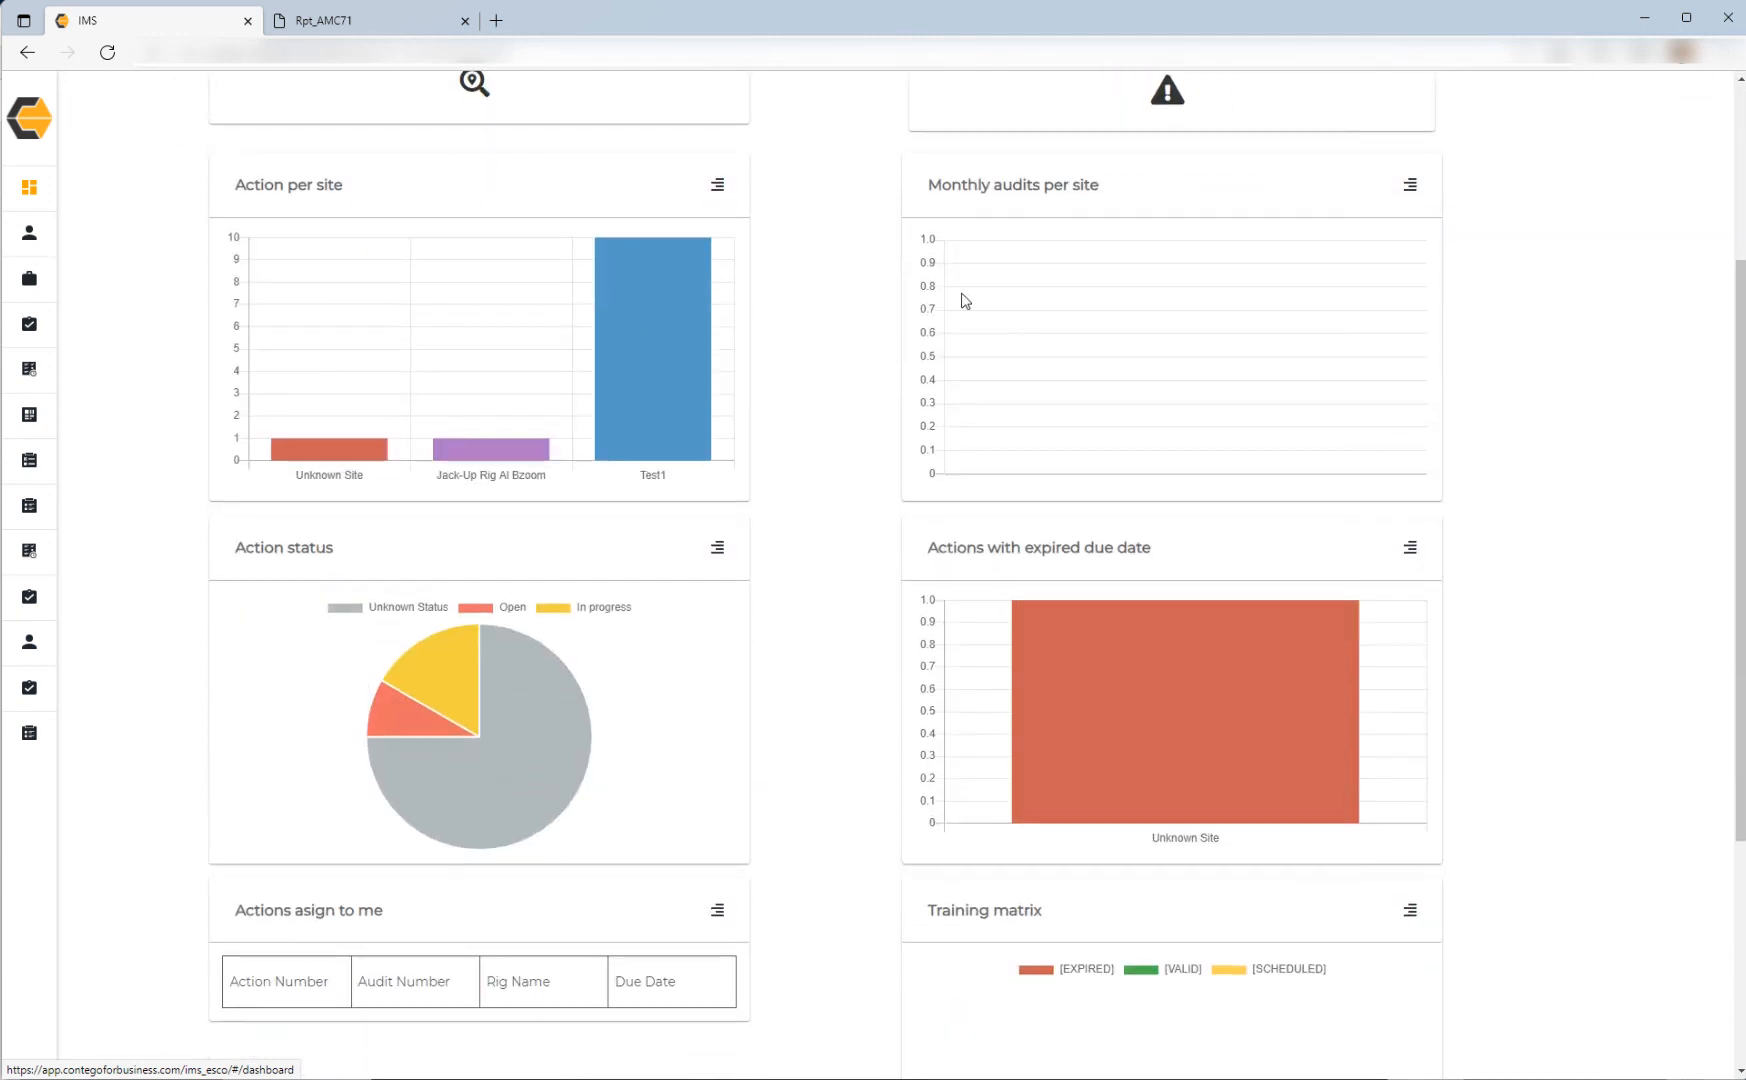
pyautogui.scroll(-4, 815, 287)
pyautogui.scroll(5, 815, 287)
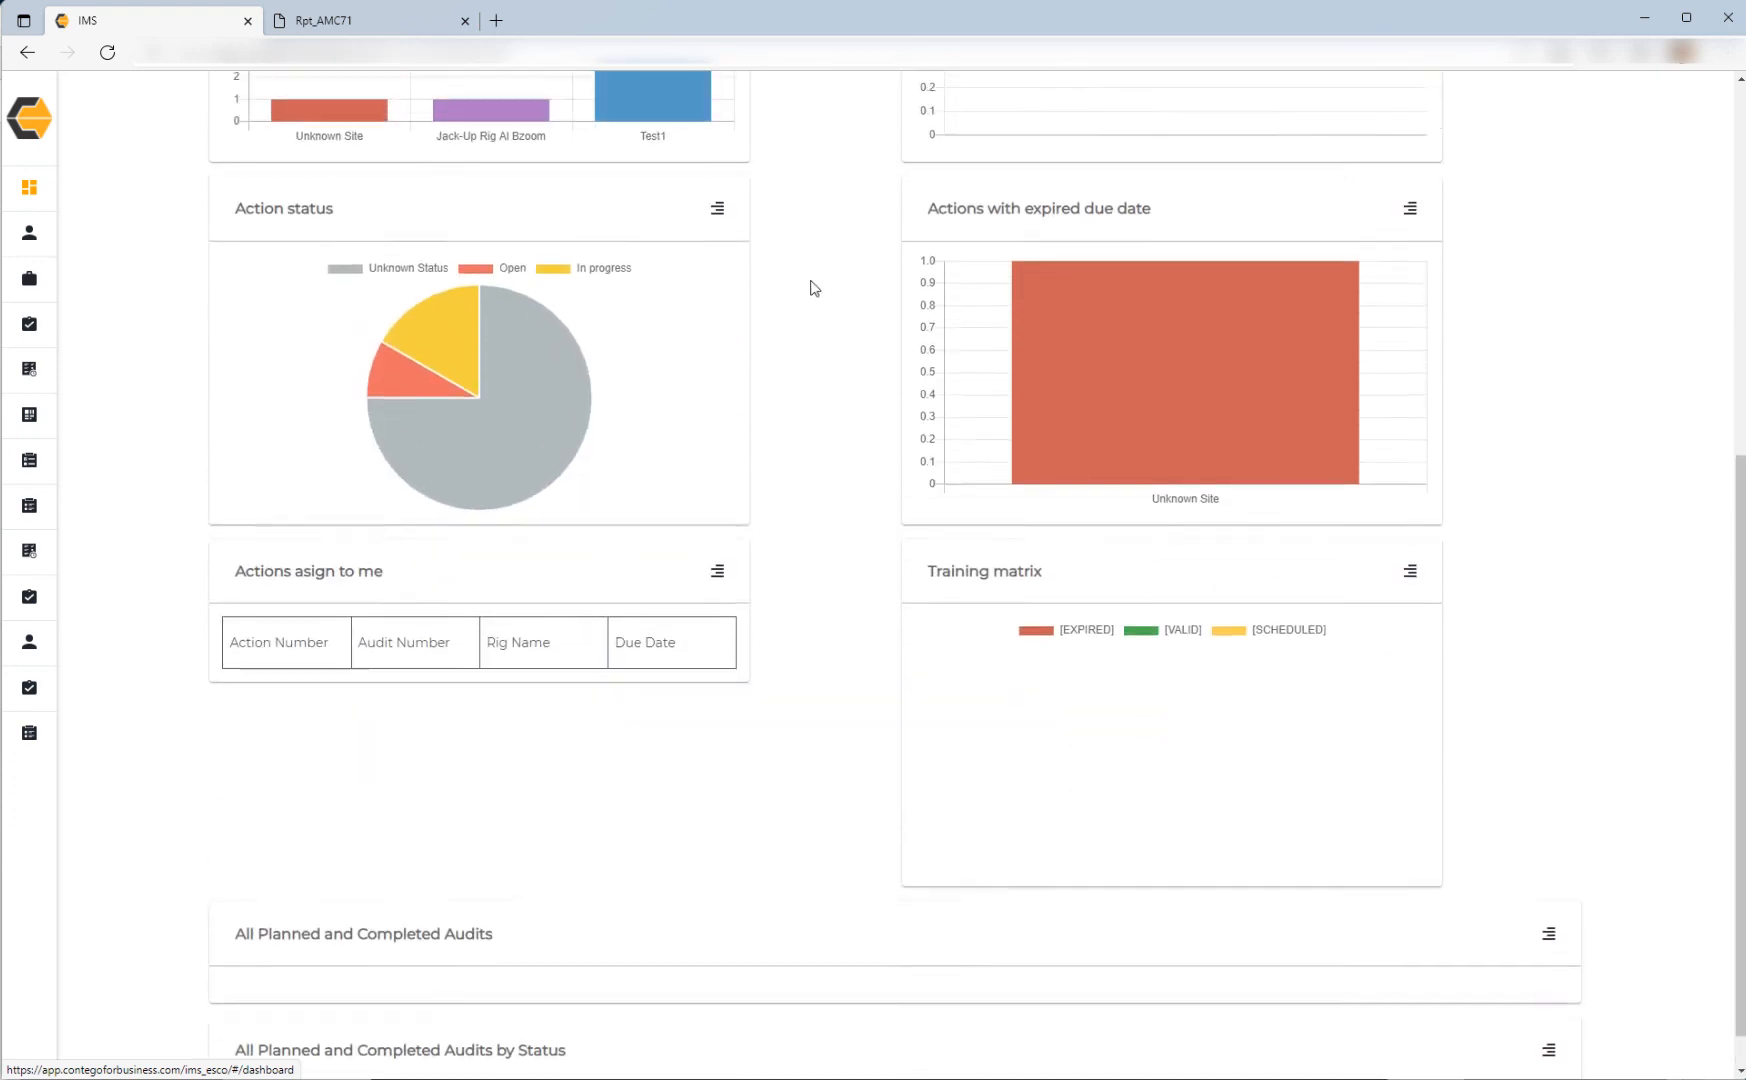